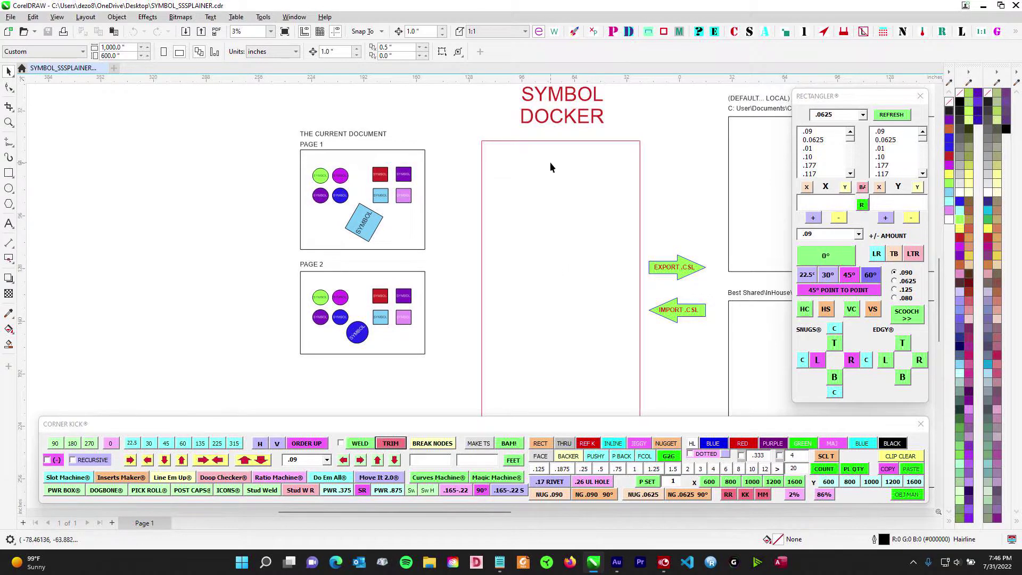
Step: Examine the Symbol Docker diagram, from the current document's two pages across to the local and shared symbol library boxes
scroll(558, 228, down, 1)
drag(558, 228, 510, 260)
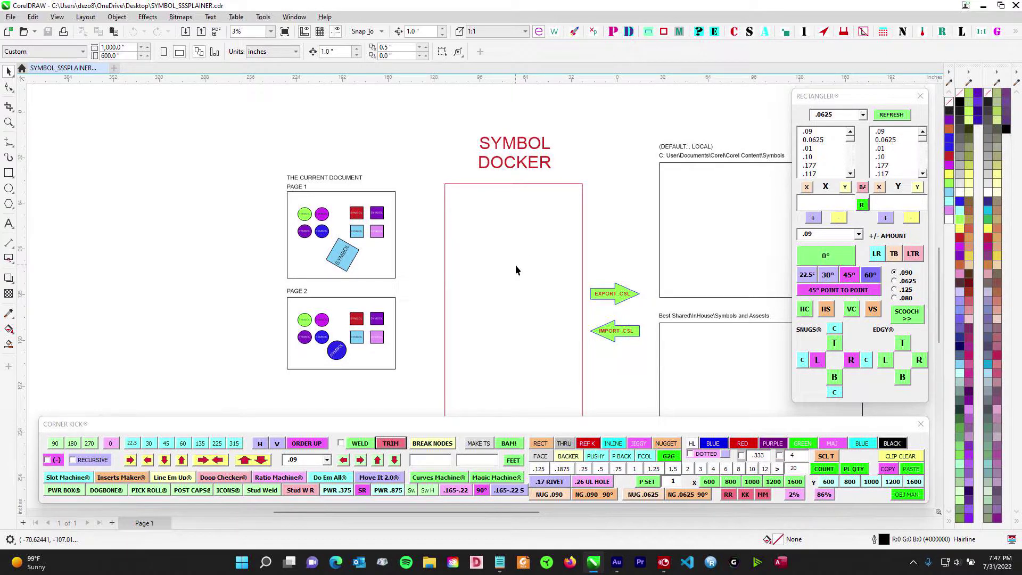
drag(500, 311, 461, 264)
scroll(469, 229, down, 1)
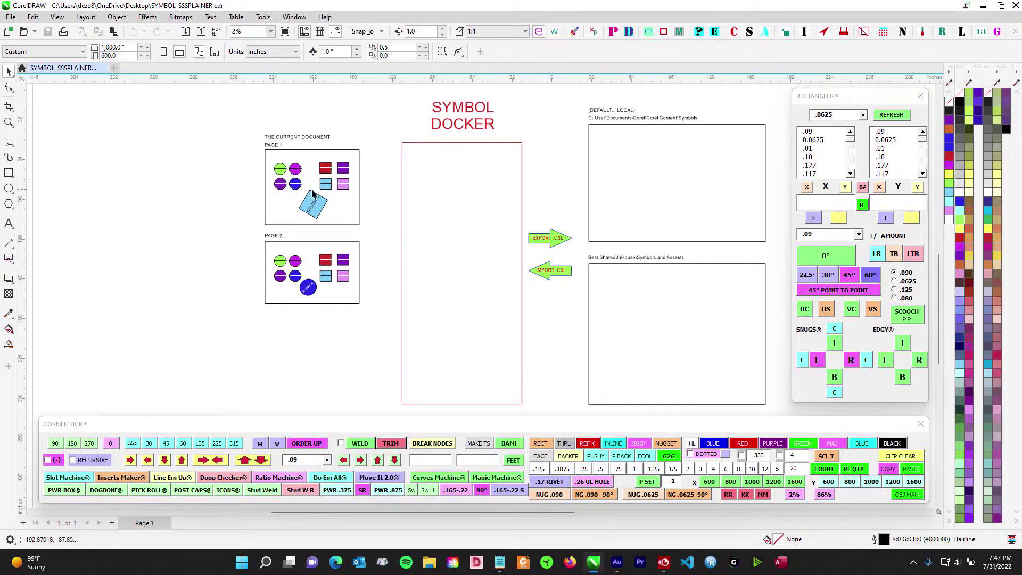
scroll(313, 193, up, 2)
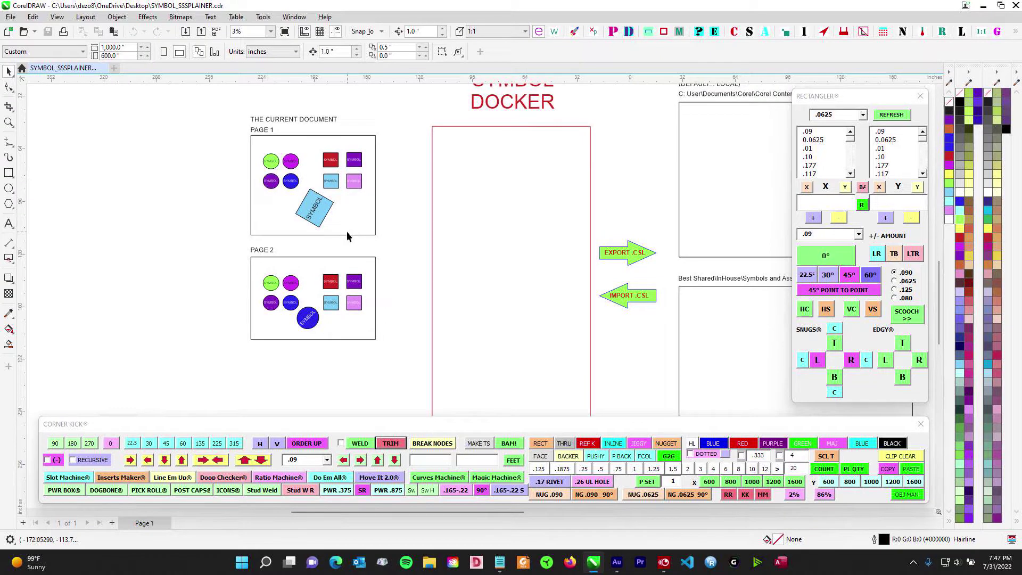
scroll(368, 243, down, 2)
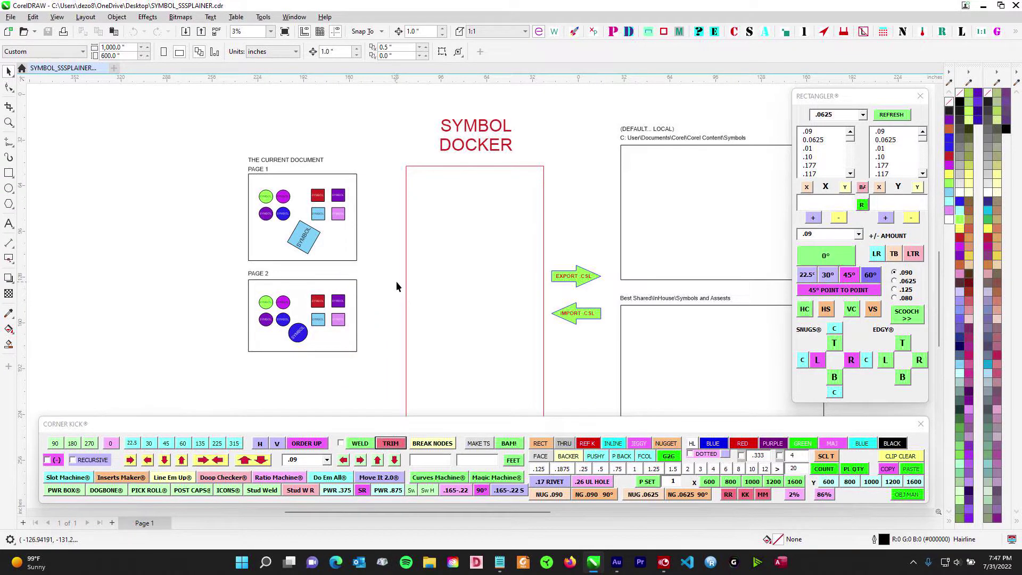
scroll(395, 283, down, 1)
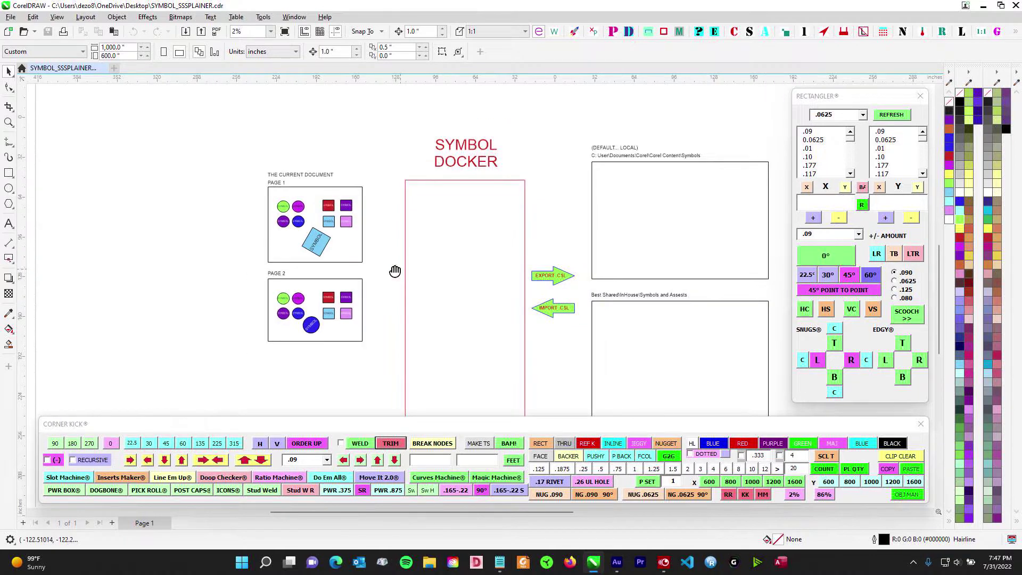
drag(391, 266, 384, 250)
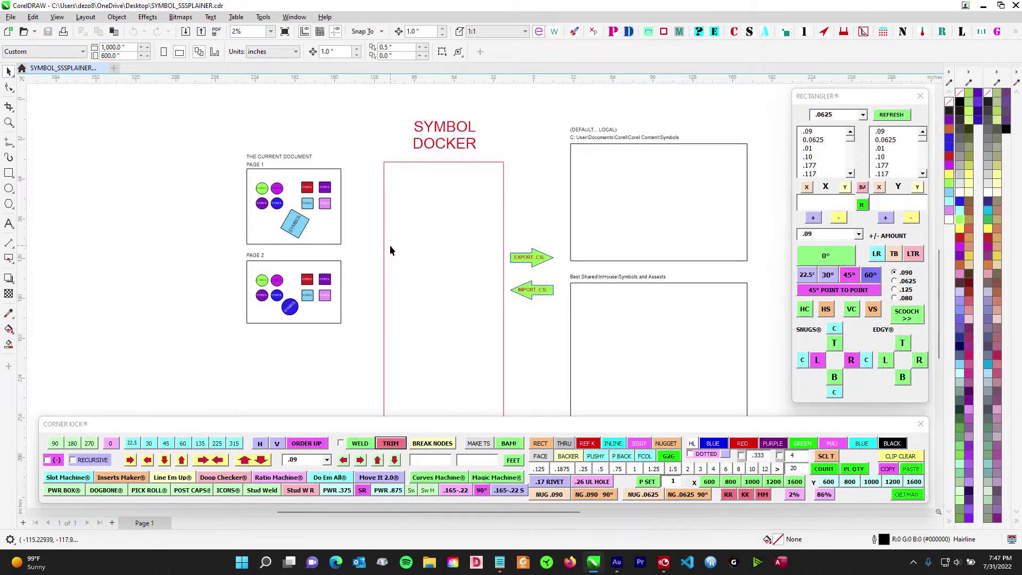
scroll(406, 254, up, 1)
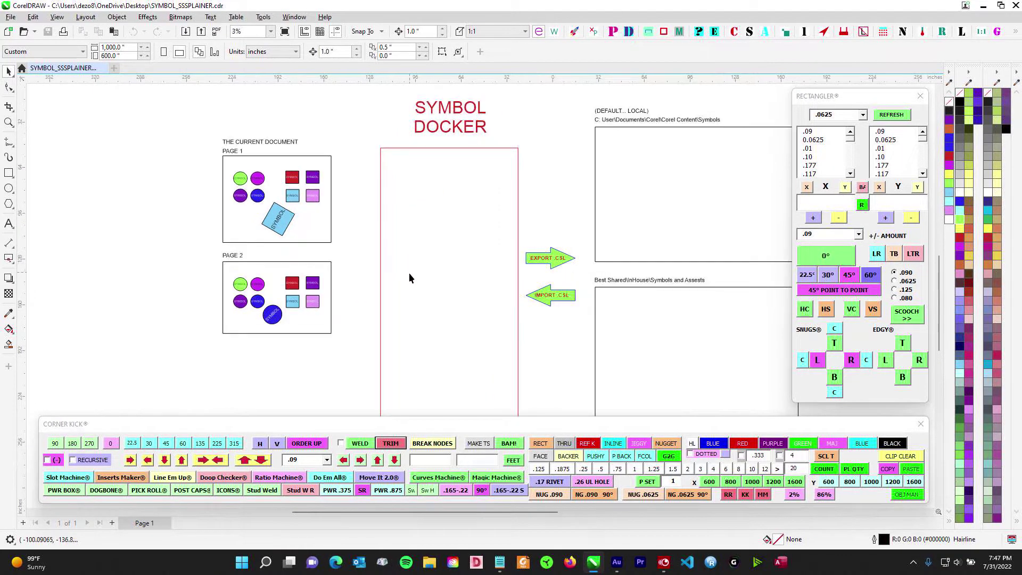
drag(415, 278, 415, 294)
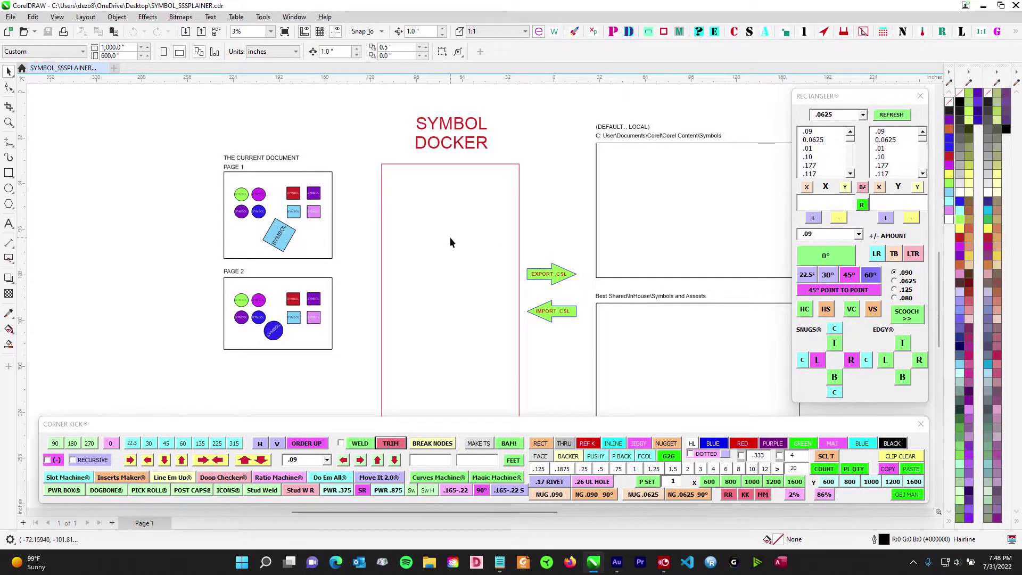
mouse_move(445, 214)
mouse_down()
mouse_move(436, 239)
mouse_move(345, 228)
mouse_up()
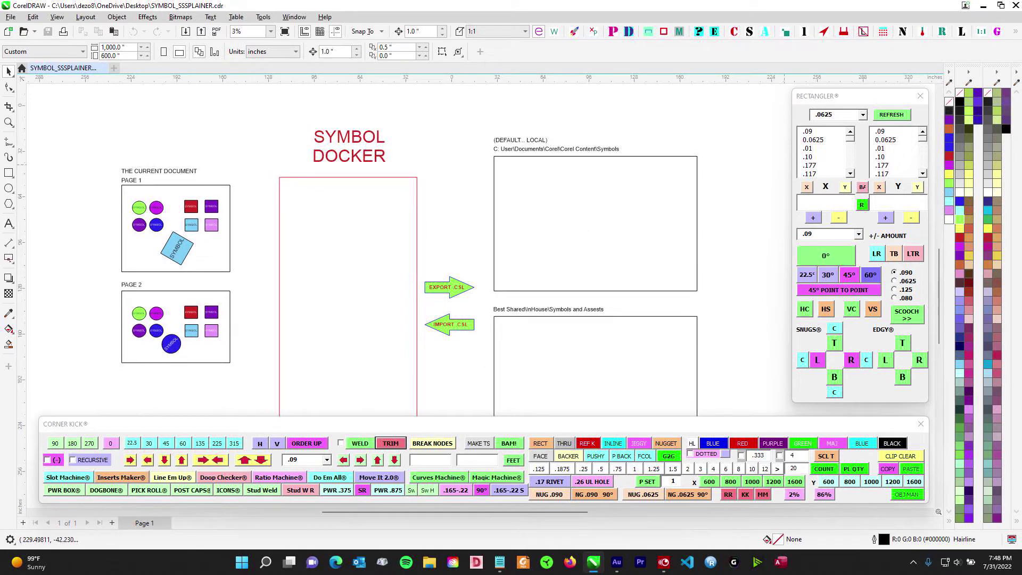
Step: Show the AJ HAT.csl library from Local Symbols in the Symbols docker, and move the docker off the drawing window
key(ctrl+F3)
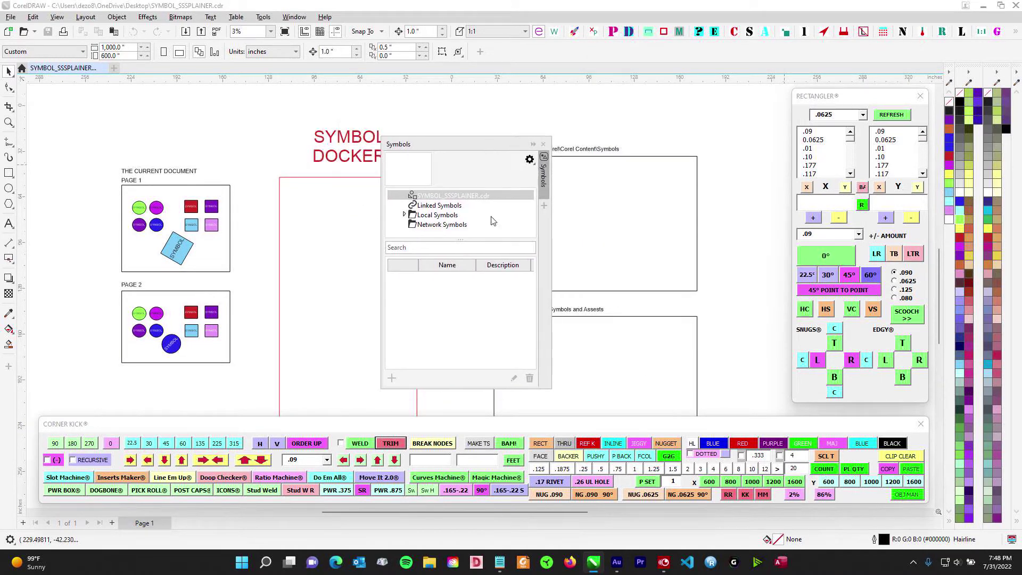
click(424, 207)
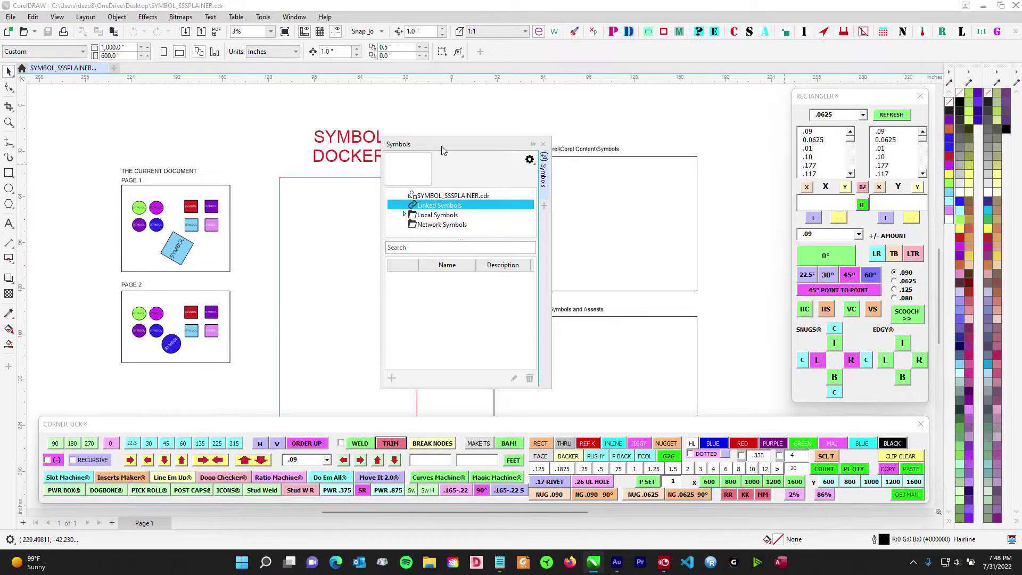
mouse_move(445, 147)
mouse_down()
mouse_move(1021, 154)
mouse_move(465, 193)
mouse_move(444, 160)
mouse_up()
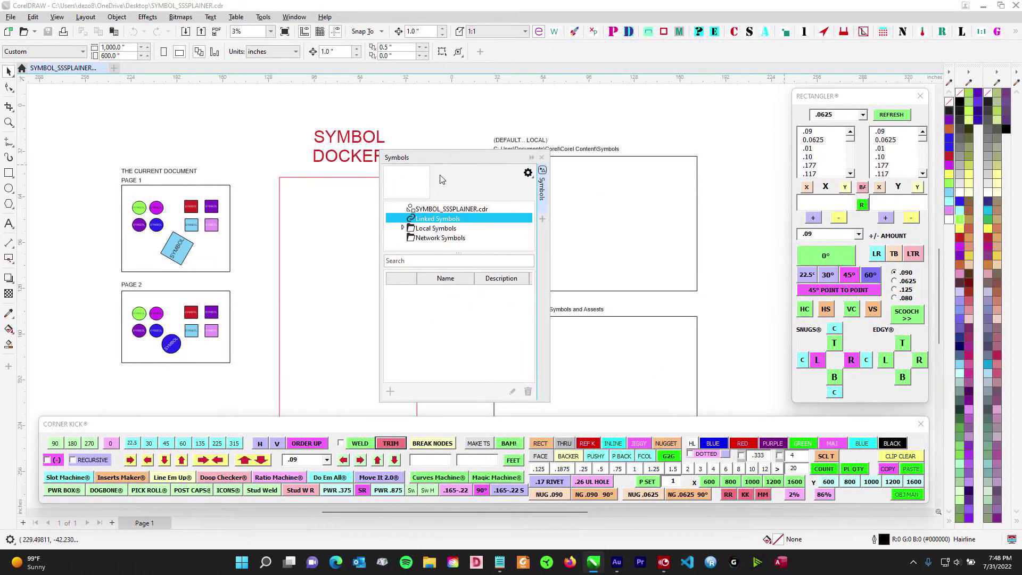
click(455, 229)
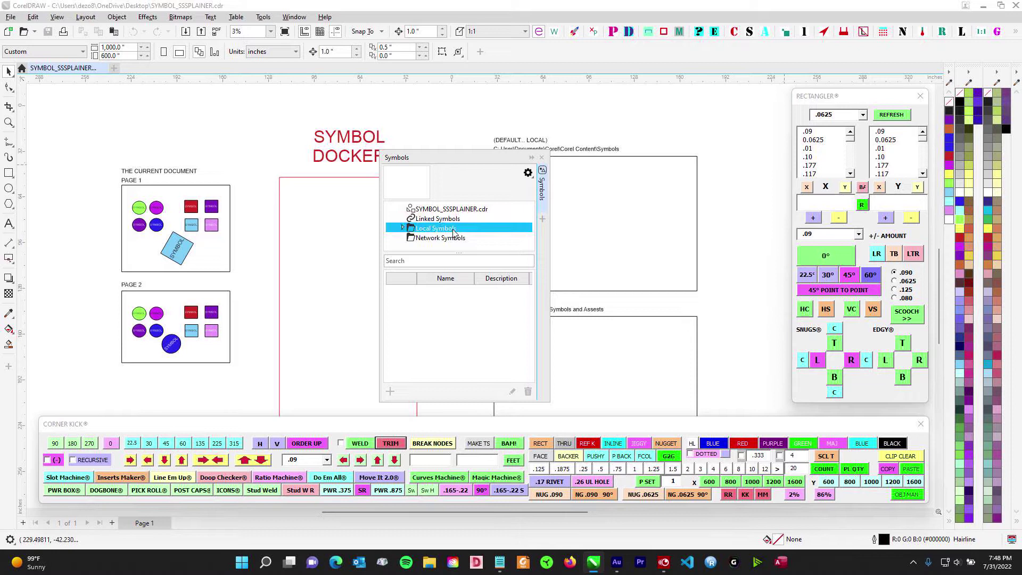
click(403, 227)
click(414, 238)
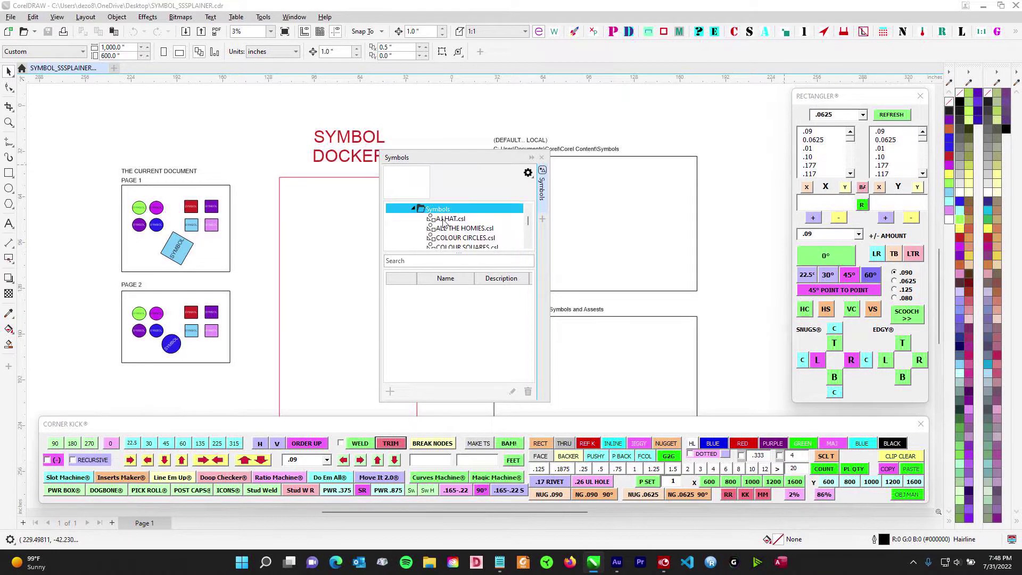
click(444, 226)
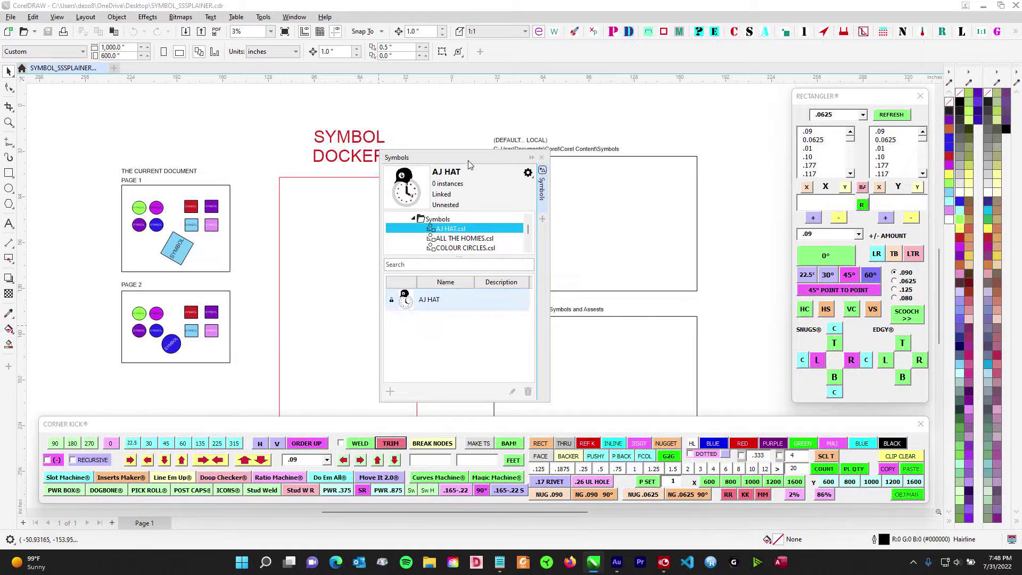
drag(468, 159, 1021, 106)
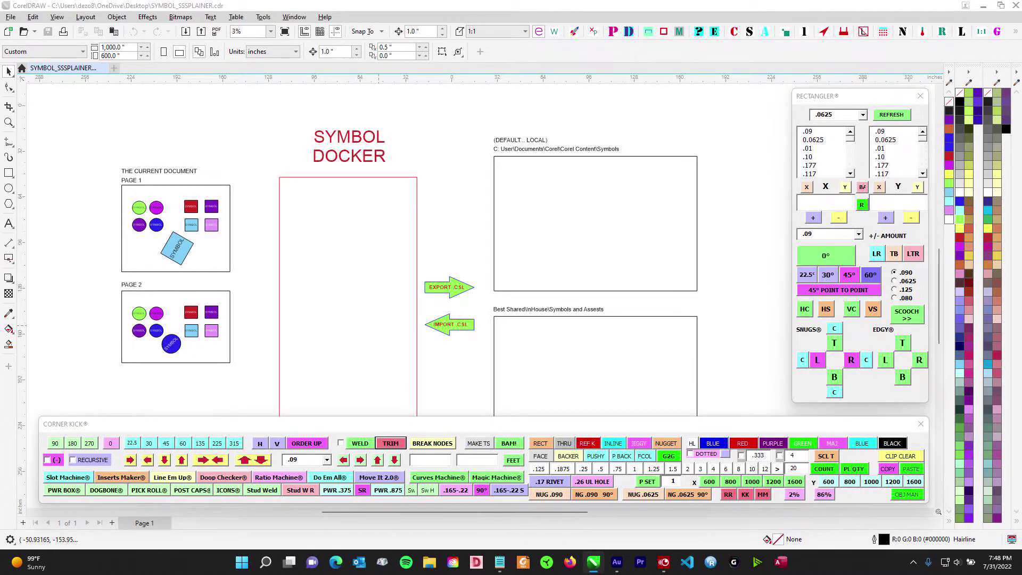
Step: Examine the Export .CSL and Import .CSL arrows between the docker box and the local and shared library boxes
scroll(436, 183, down, 1)
scroll(439, 186, up, 2)
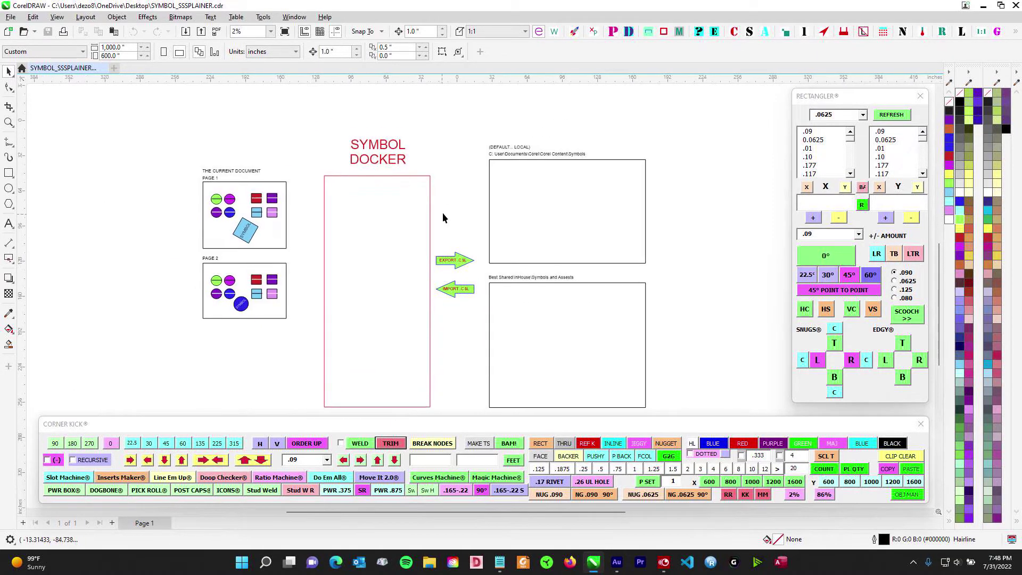
drag(479, 214, 477, 221)
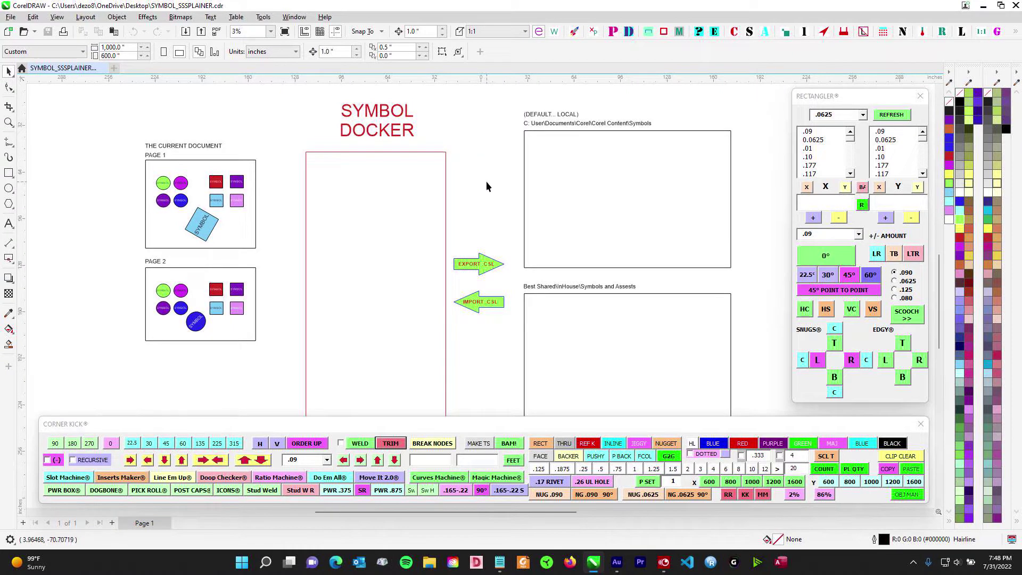
drag(498, 256, 535, 229)
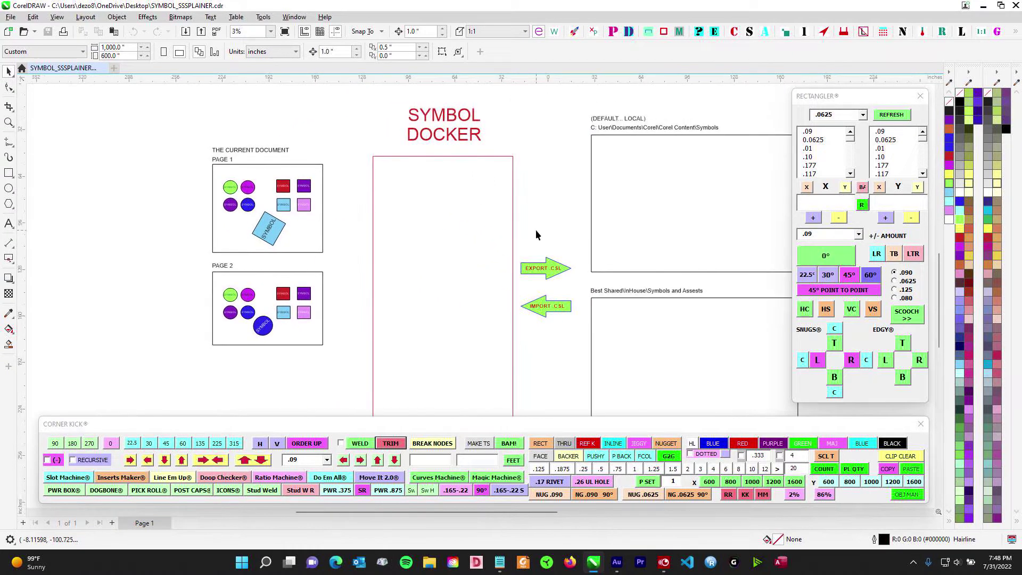
drag(334, 186, 302, 173)
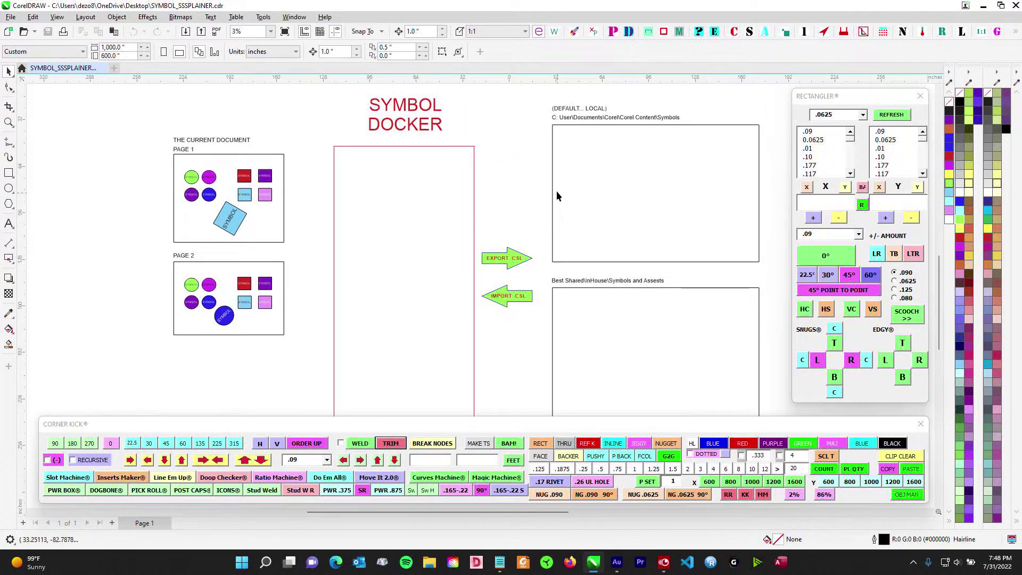
scroll(539, 205, down, 1)
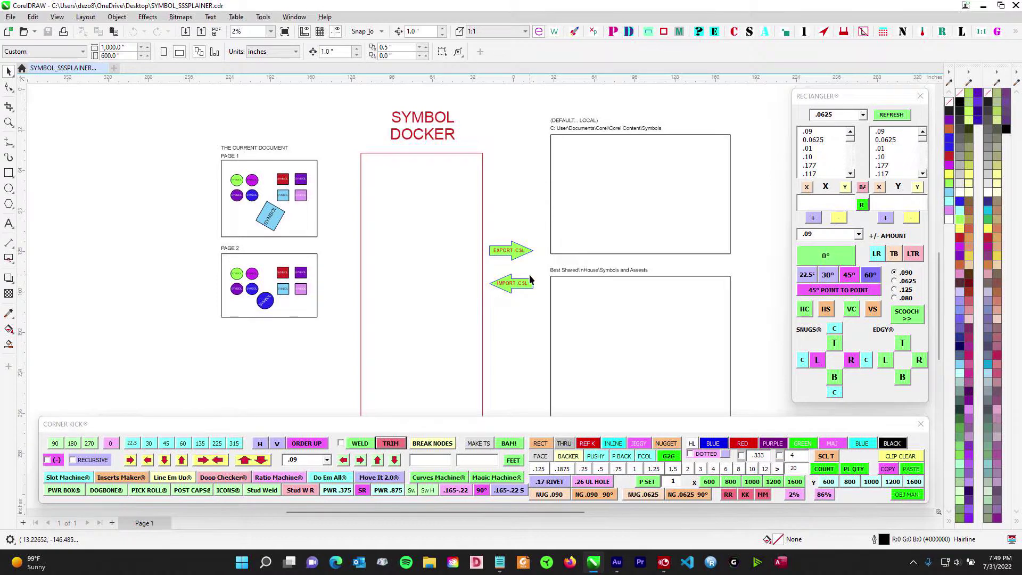
scroll(522, 254, up, 1)
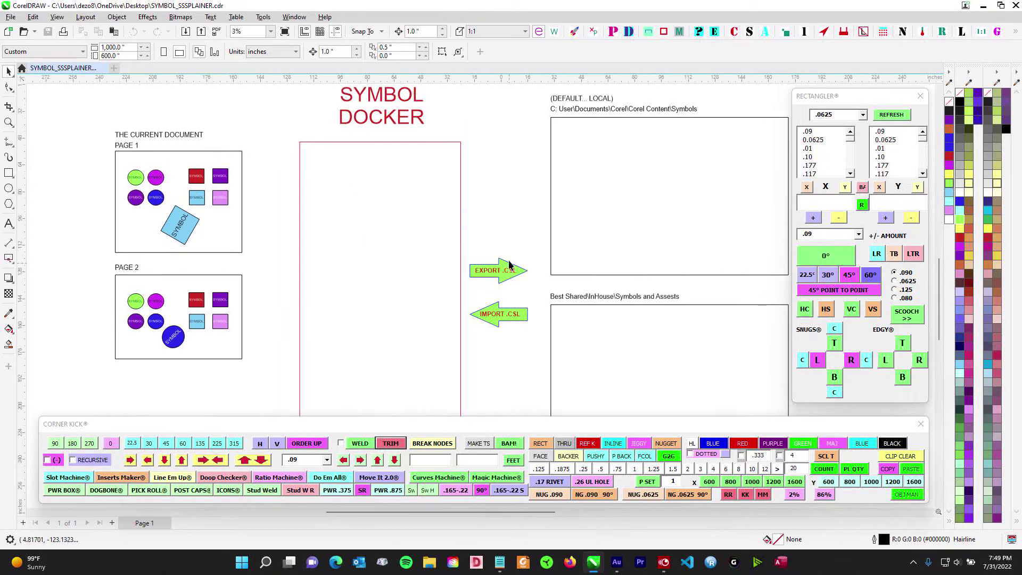
scroll(508, 261, down, 1)
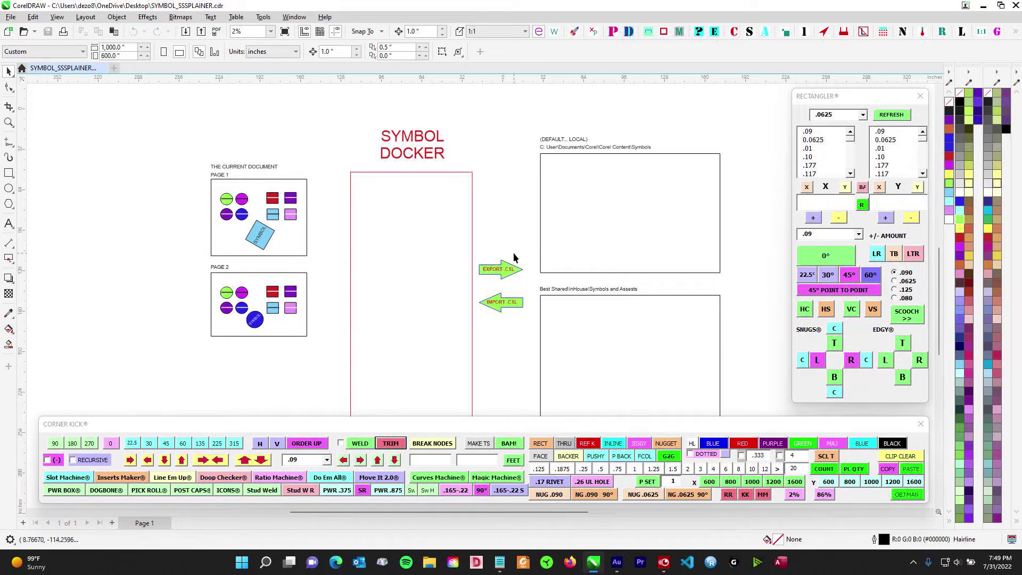
scroll(515, 258, up, 1)
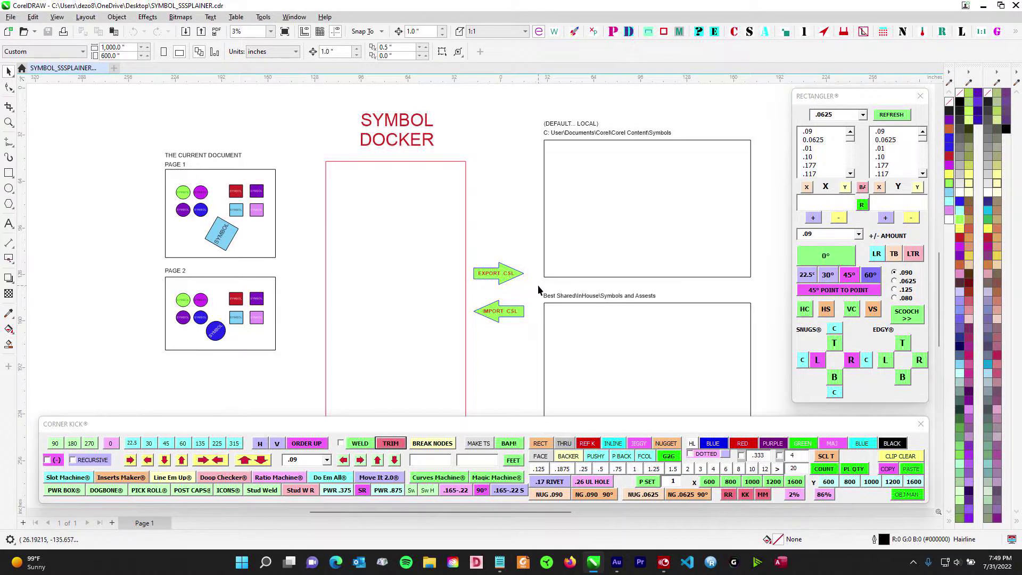
mouse_move(502, 250)
mouse_down()
mouse_move(507, 229)
mouse_move(515, 251)
mouse_move(466, 247)
mouse_up()
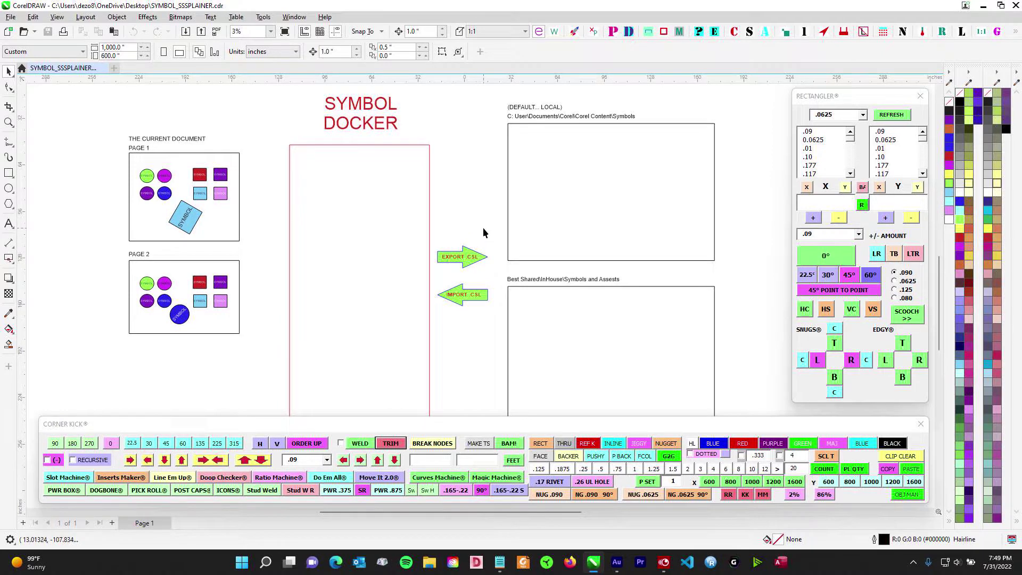
scroll(482, 227, down, 1)
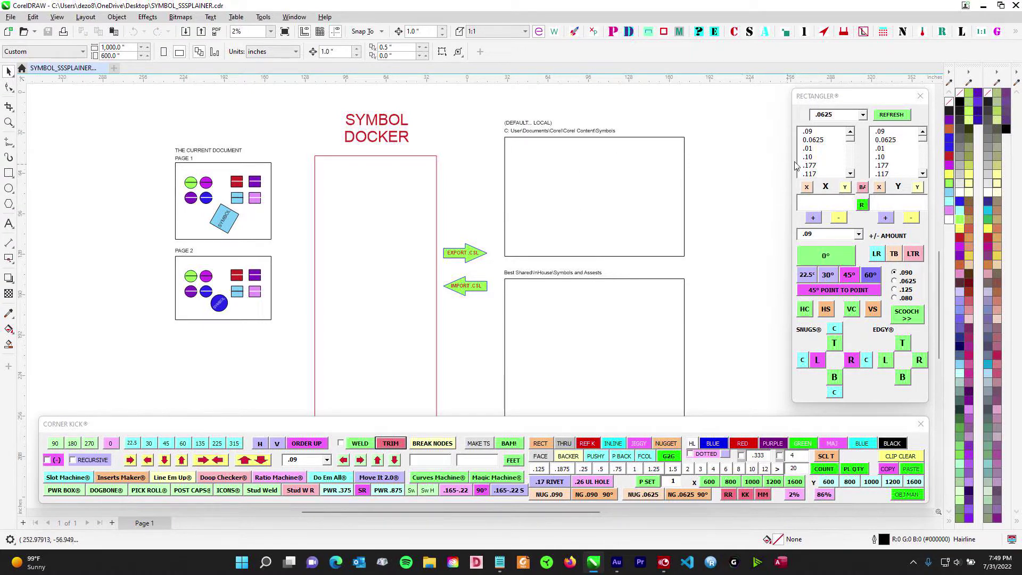
Step: Clear the Rectangler and Corner Kick panels off the drawing window so the whole diagram can be viewed
drag(820, 98, 1021, 117)
drag(723, 424, 1021, 437)
scroll(450, 179, up, 2)
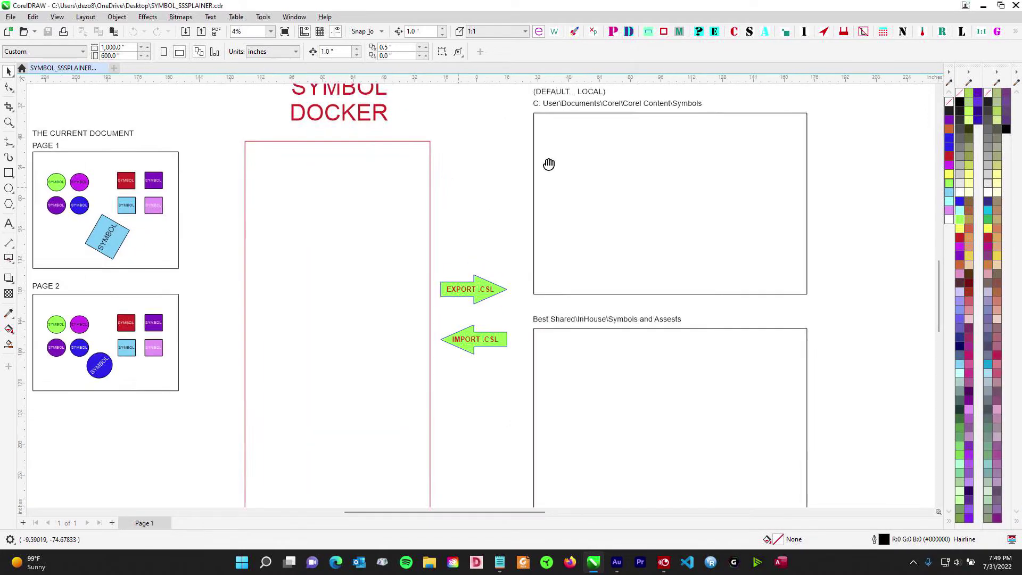
scroll(549, 209, down, 2)
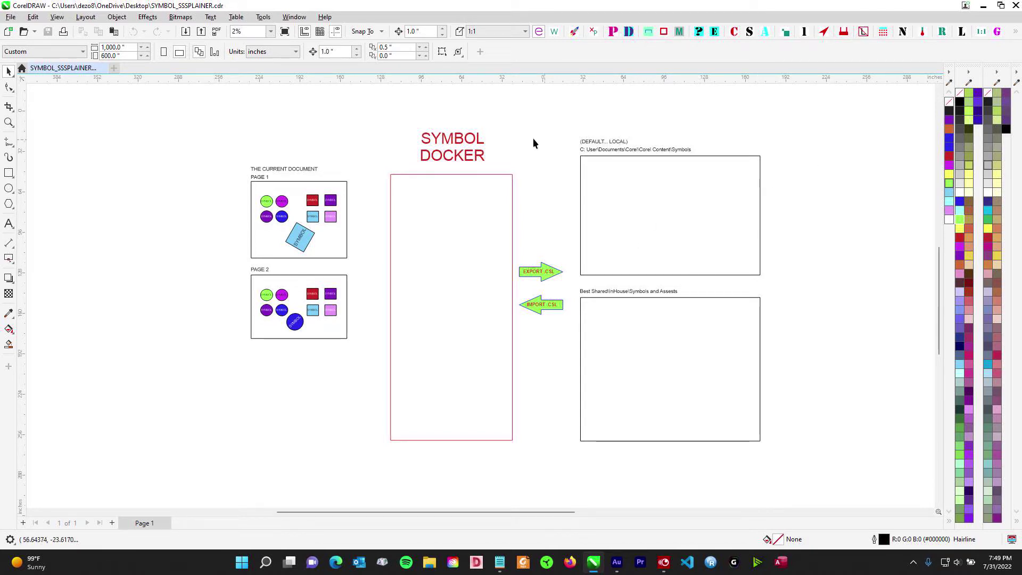
Step: Find the Symbols docker in the list of available dockers
click(288, 18)
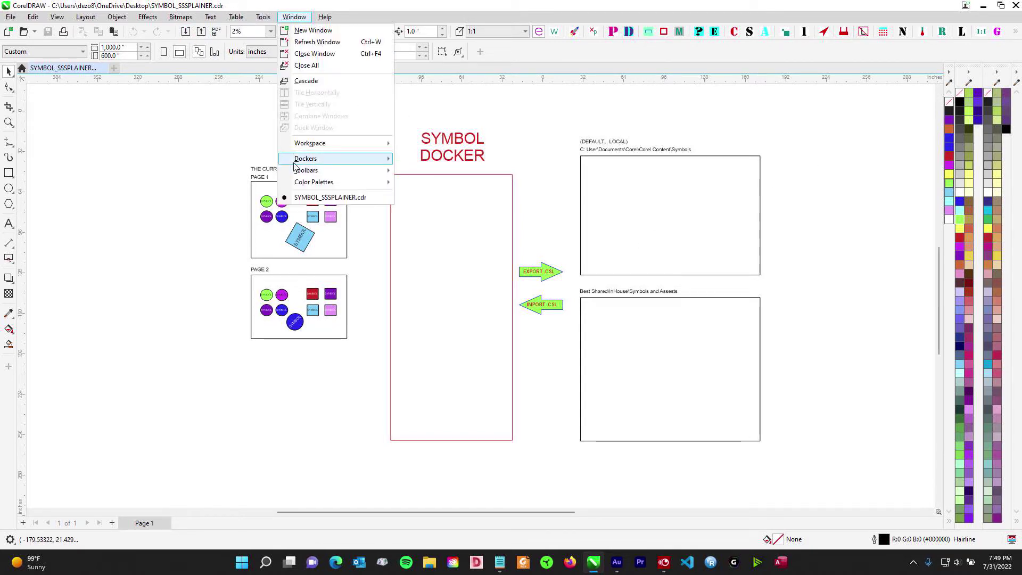
mouse_move(299, 162)
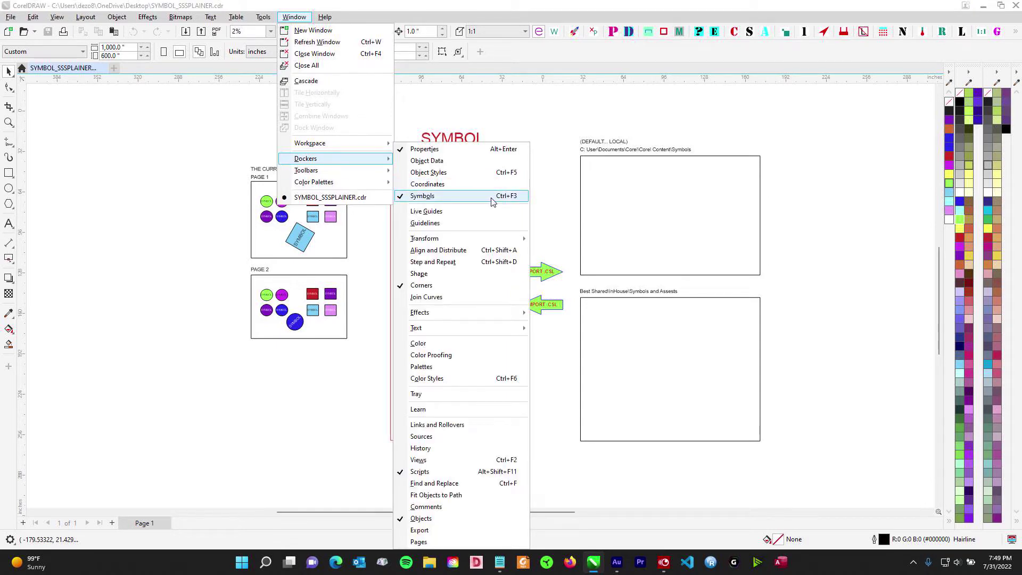
click(517, 109)
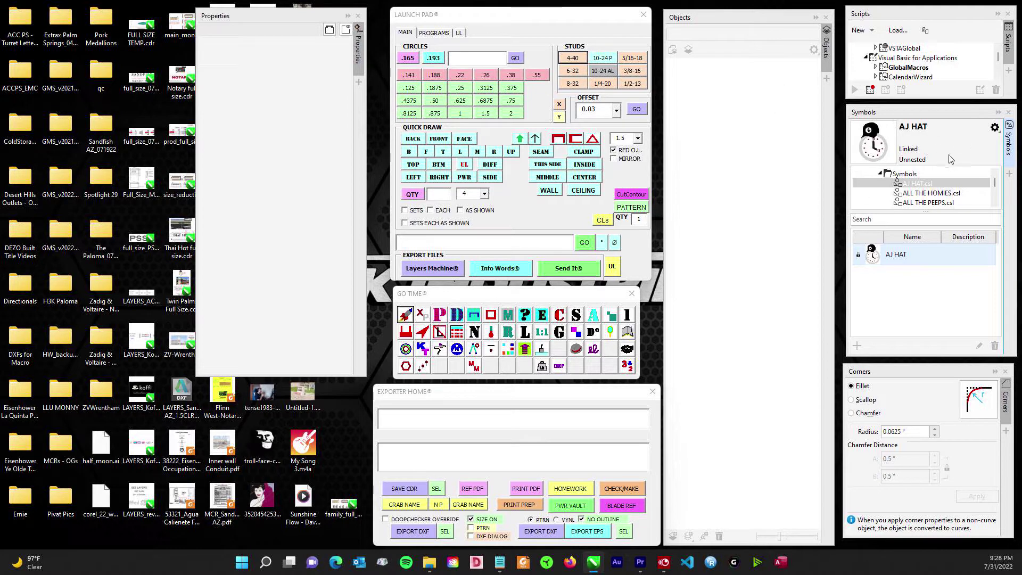
Step: Bring the Symbols docker back over the drawing beside the library boxes and make it taller
drag(942, 113, 943, 118)
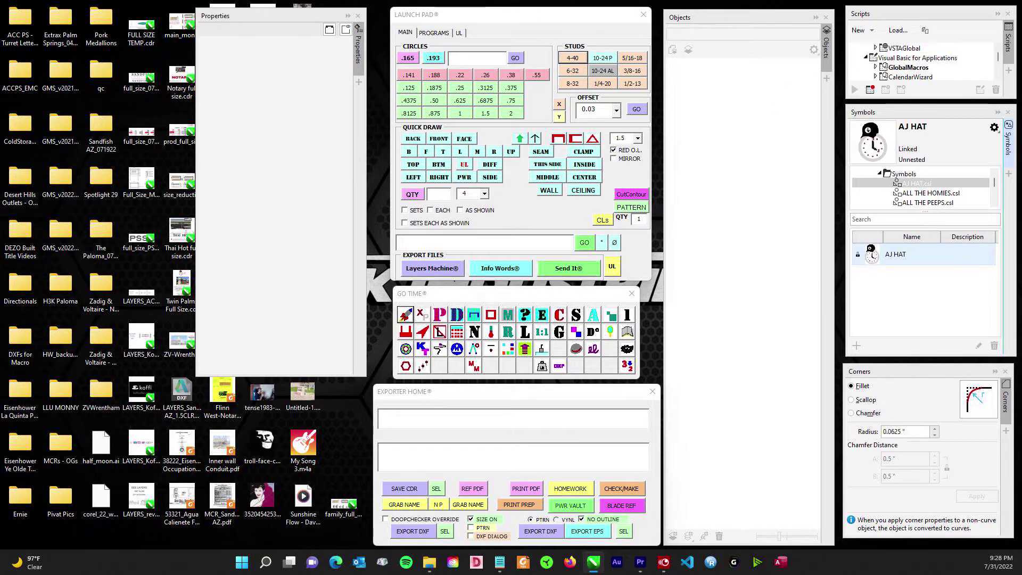
key(F10)
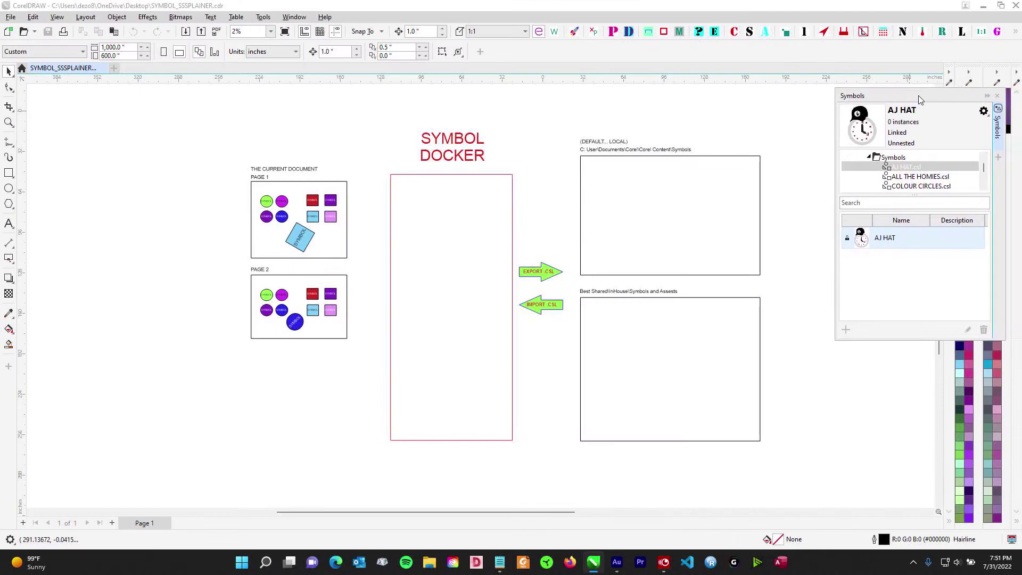
drag(940, 89, 872, 104)
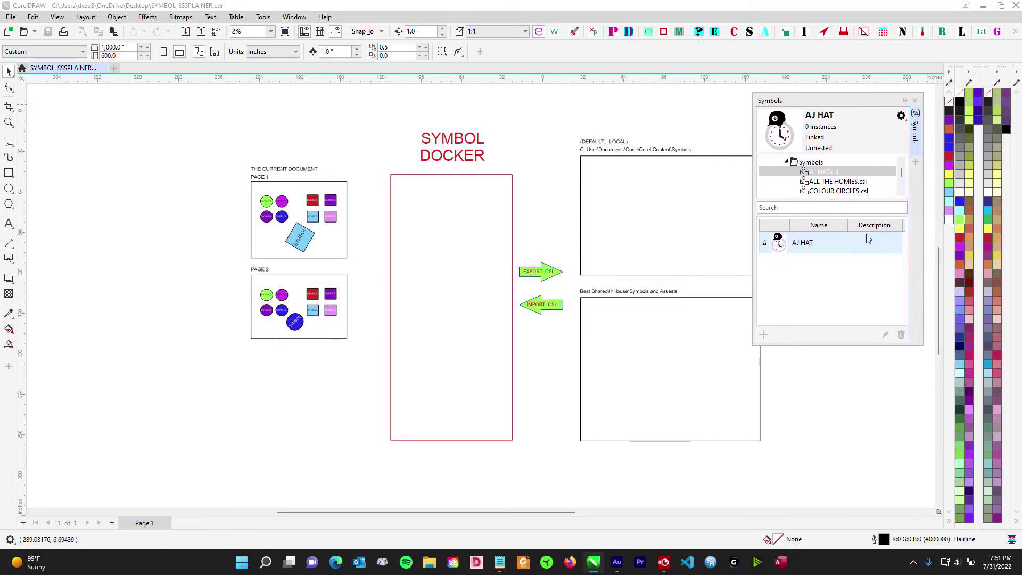
drag(855, 345, 856, 452)
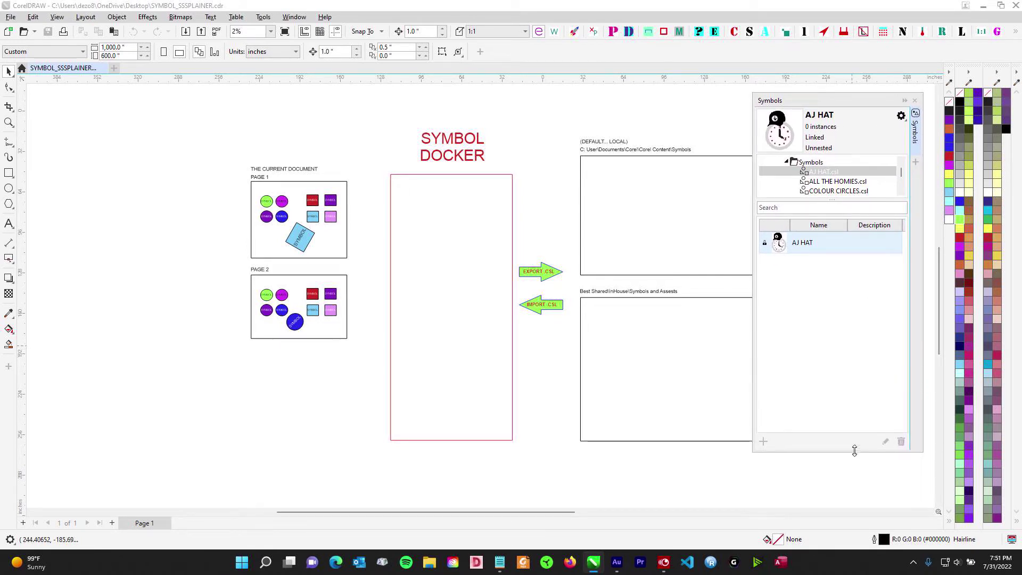
Step: View the contents of the ALL THE HOMIES.csl library and return to the Symbols folder under Local Symbols
click(806, 183)
click(811, 163)
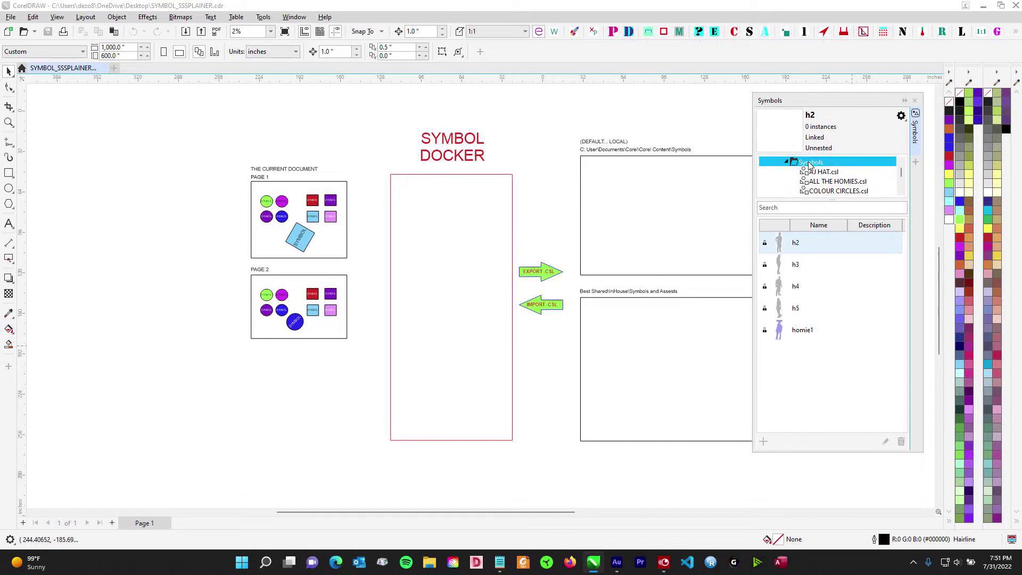
scroll(822, 174, up, 1)
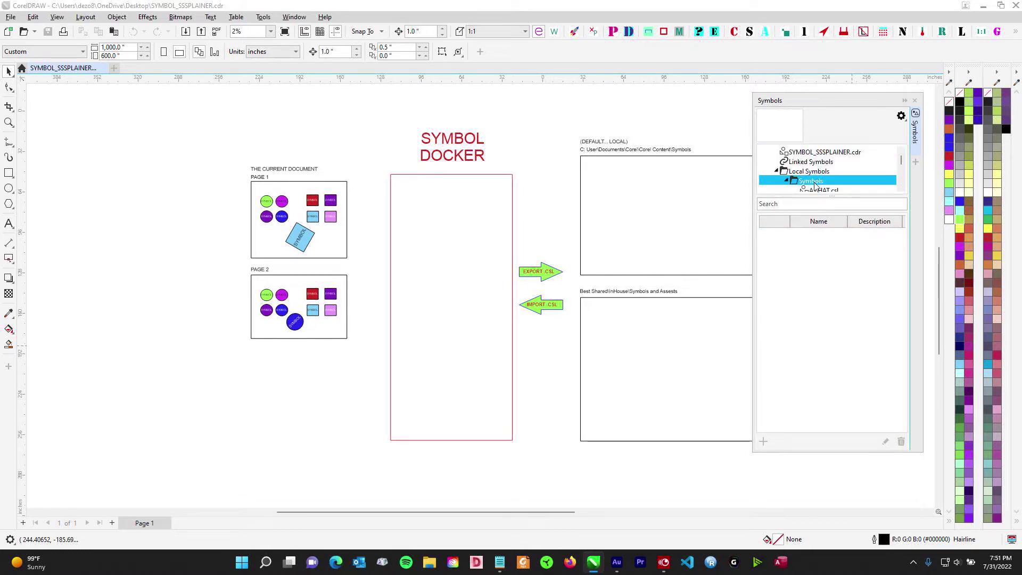
click(832, 304)
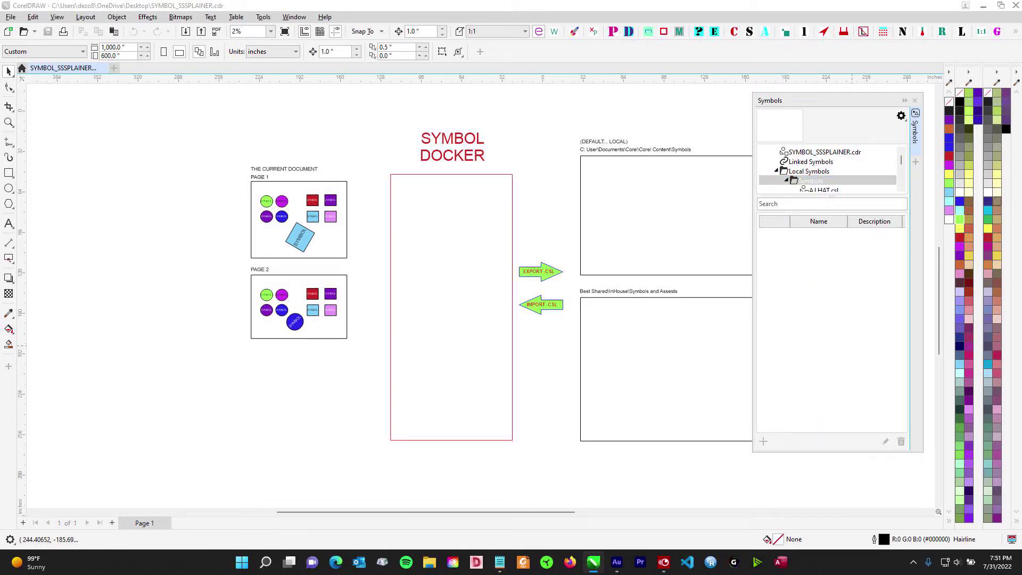
drag(1021, 80, 605, 57)
drag(643, 209, 641, 118)
drag(596, 55, 1021, 69)
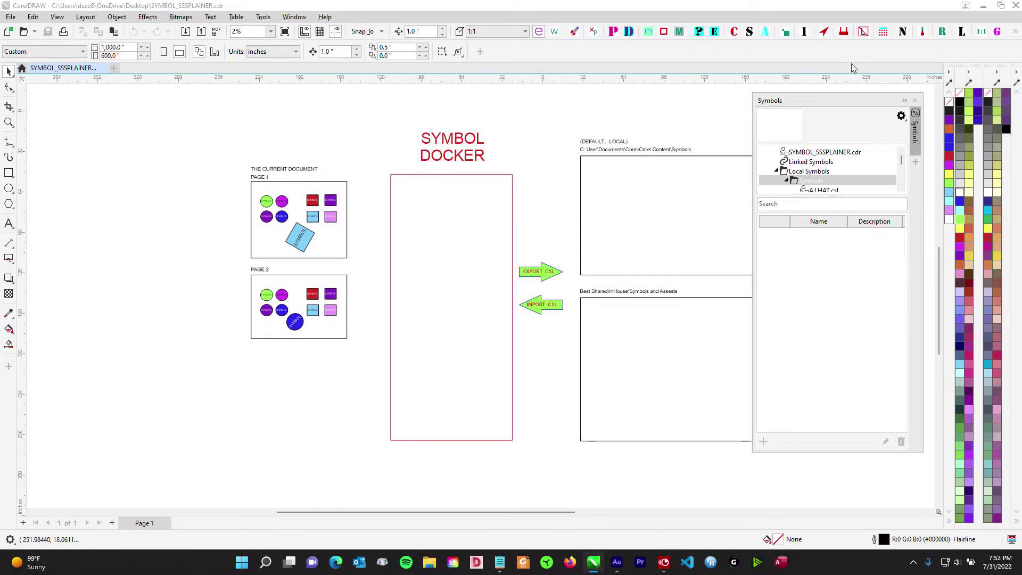
Step: Reposition the Symbols docker over the library boxes and enlarge its source tree to list more libraries
drag(842, 99, 802, 112)
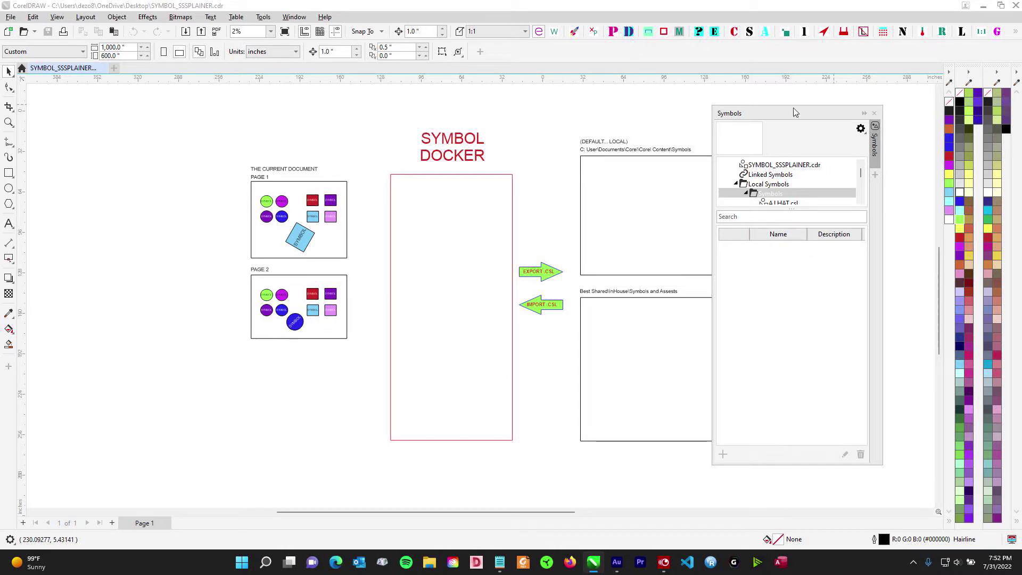
mouse_move(801, 111)
mouse_down()
mouse_move(841, 105)
mouse_move(773, 141)
mouse_move(813, 126)
mouse_up()
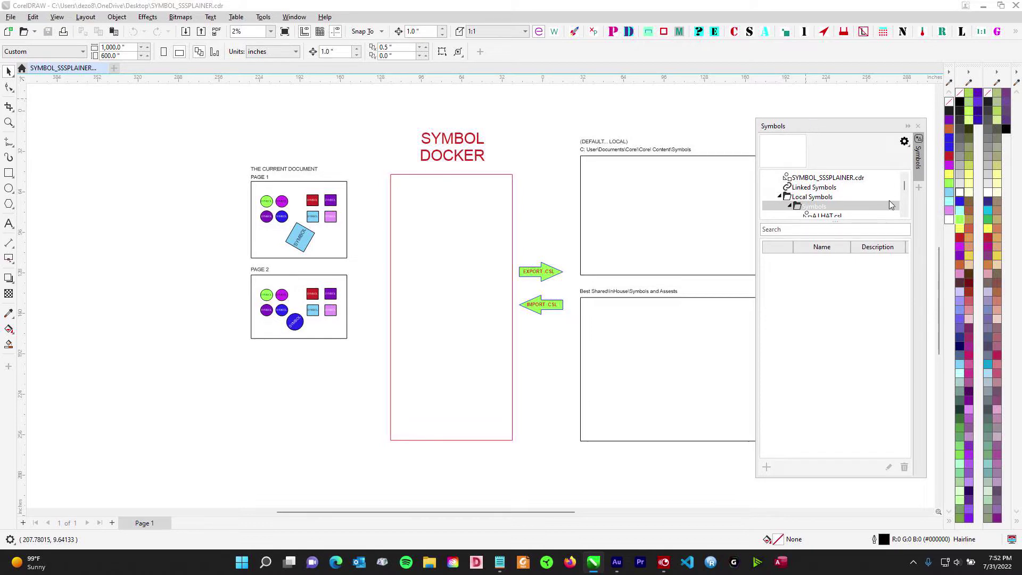
click(906, 192)
drag(869, 221, 863, 304)
mouse_move(833, 126)
mouse_down()
mouse_move(554, 128)
mouse_move(851, 144)
mouse_move(817, 126)
mouse_up()
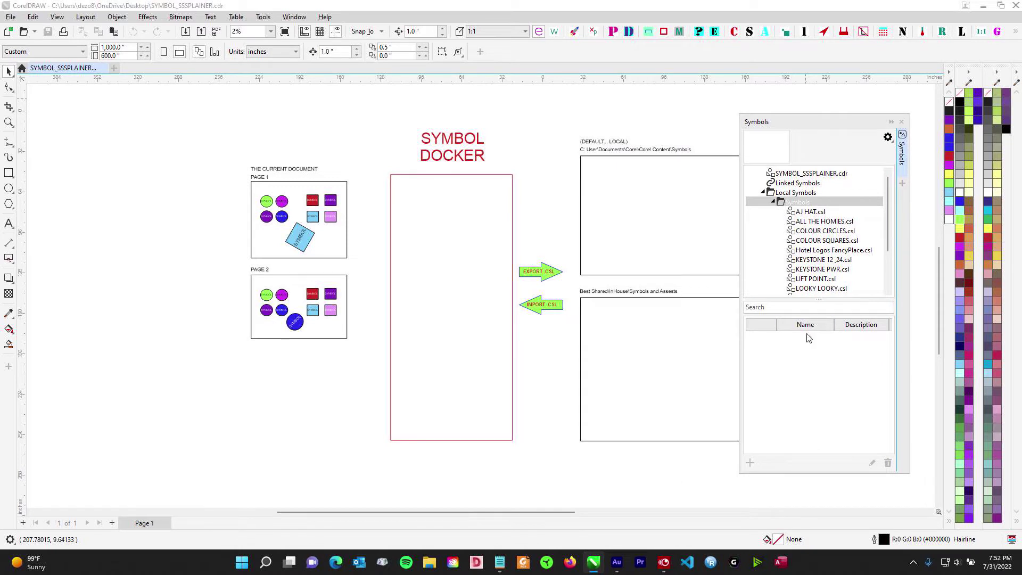
Step: Collapse the Symbols folder under Local Symbols so the tree lists only the main symbol sources
click(764, 193)
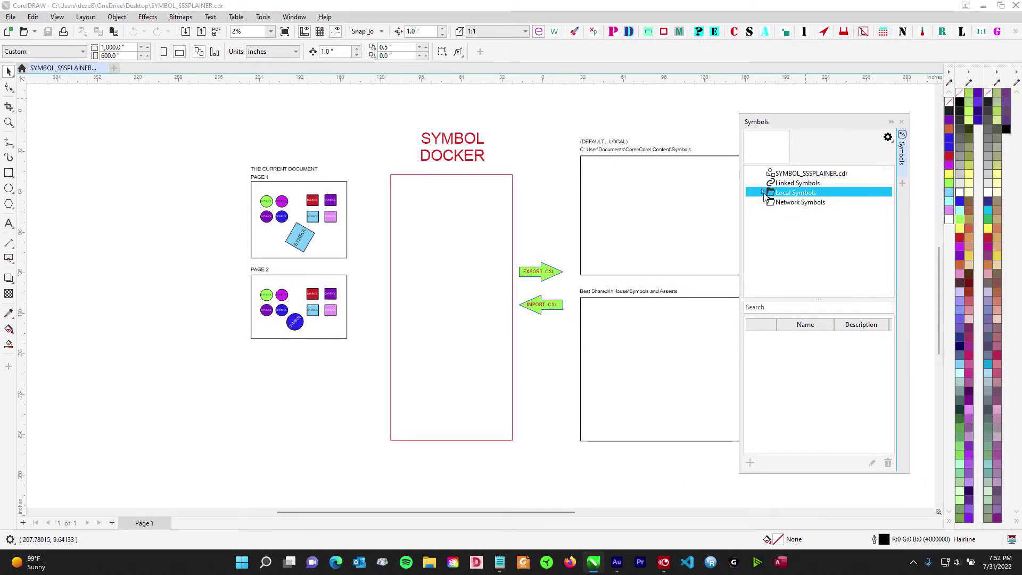
click(763, 192)
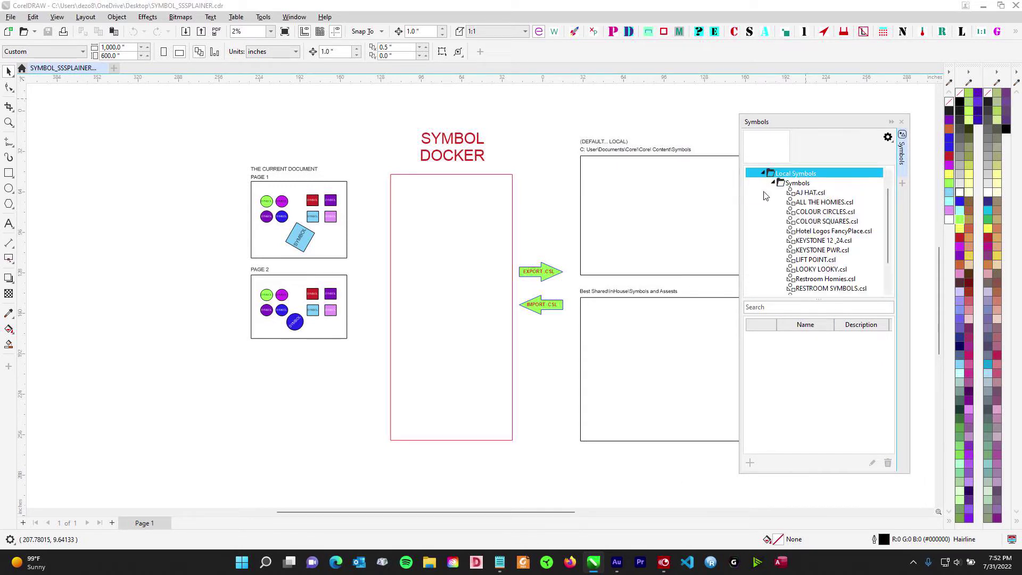
click(774, 184)
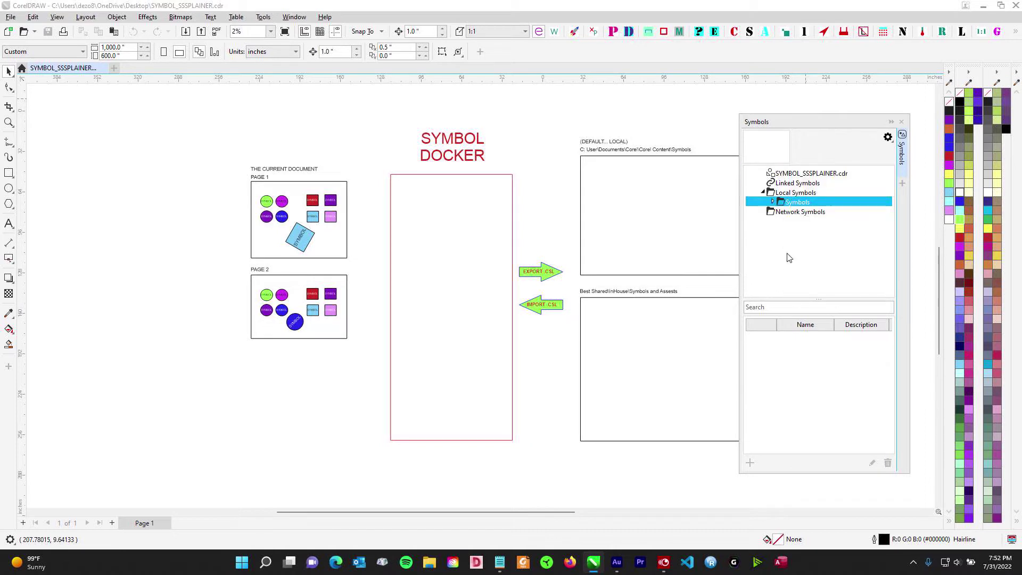
Step: Examine each source in the docker tree: the current document, Linked Symbols, Local Symbols with its Symbols folder, and Network Symbols
click(792, 174)
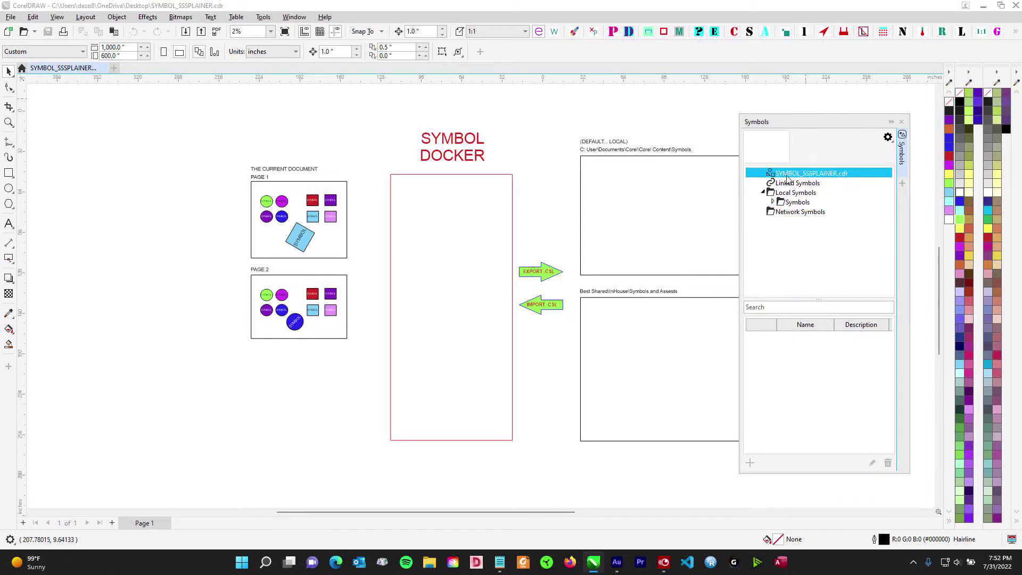
click(479, 126)
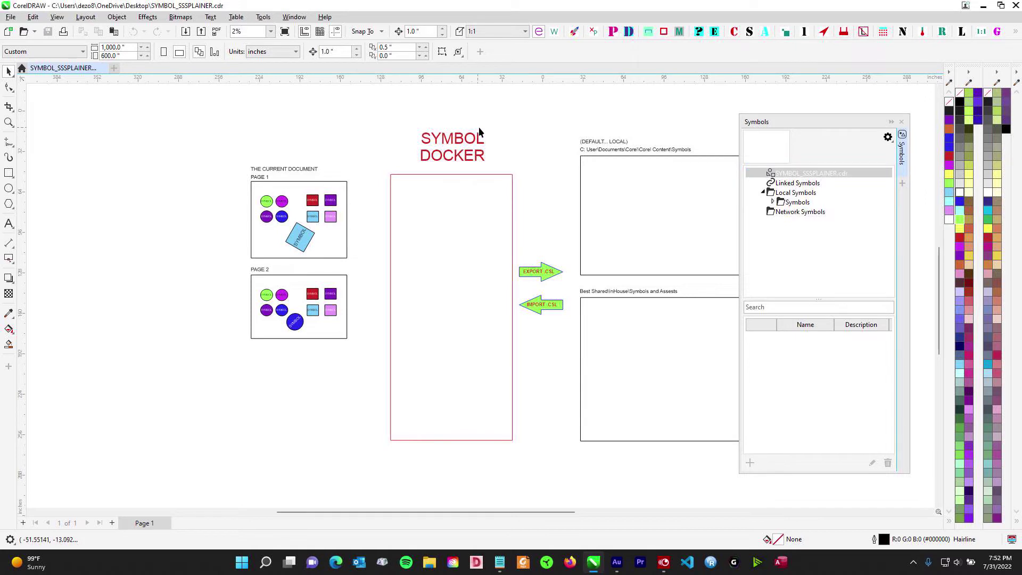
click(785, 184)
click(790, 176)
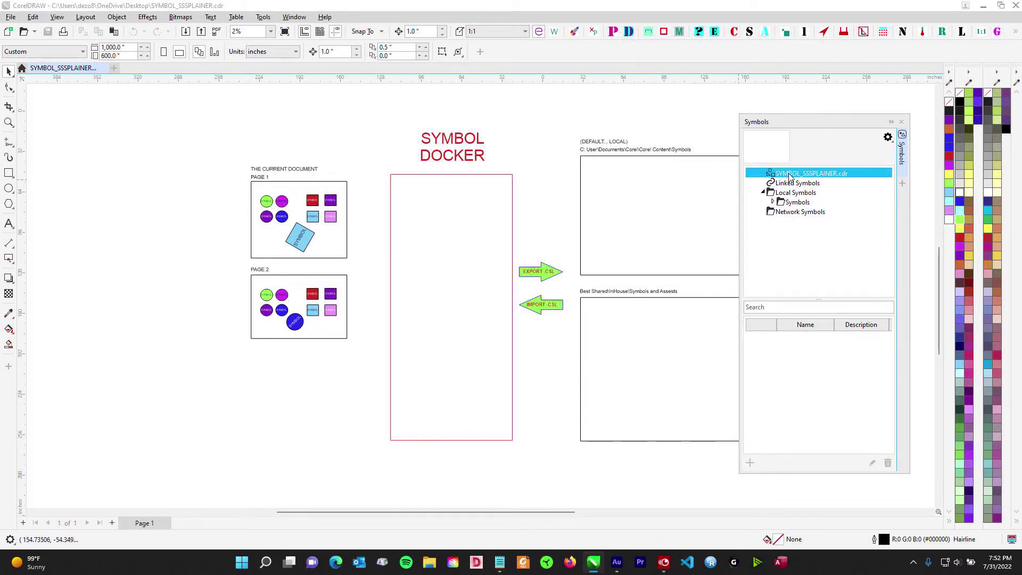
click(798, 186)
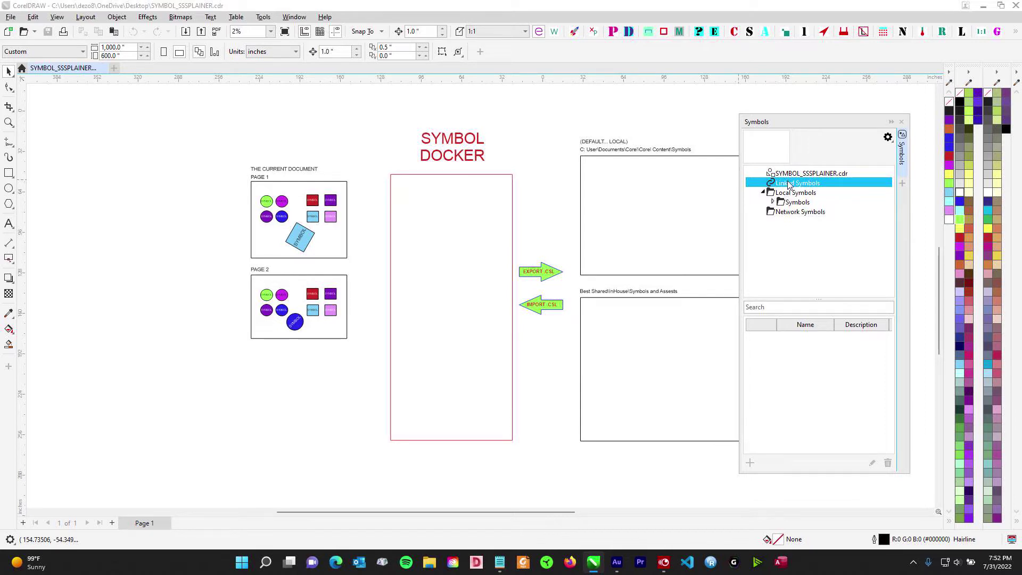
click(793, 194)
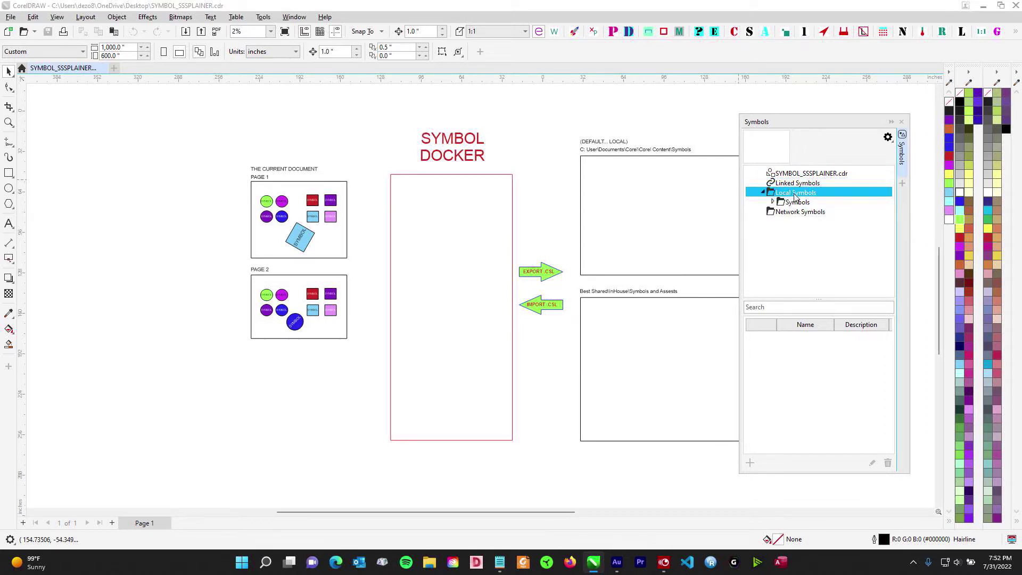
click(797, 204)
click(774, 203)
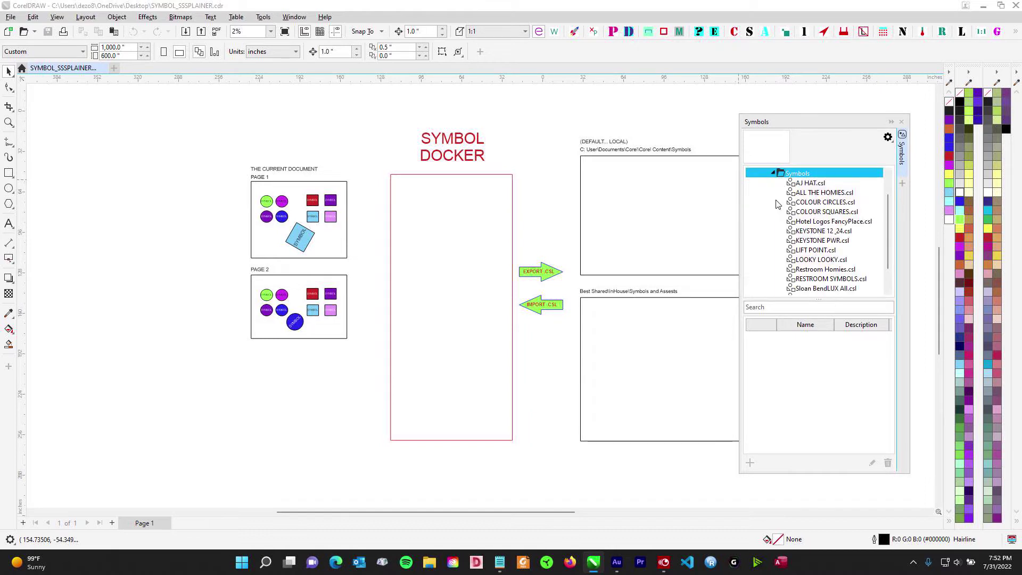
click(774, 174)
click(789, 214)
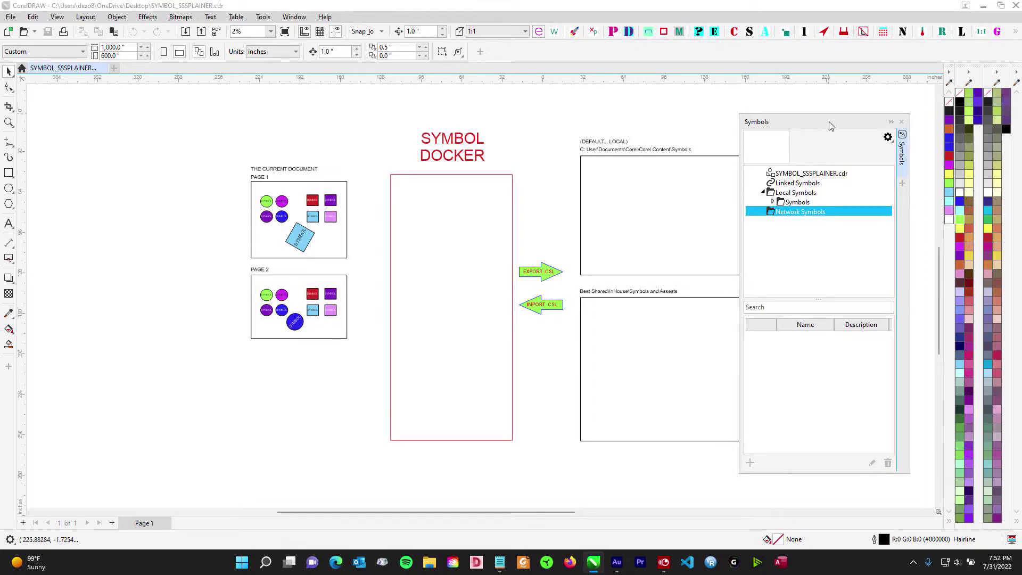
Step: Examine the sets of symbols drawn on Page 1 and Page 2 of the diagram's current document
drag(829, 121, 834, 118)
scroll(313, 181, up, 2)
scroll(293, 176, up, 1)
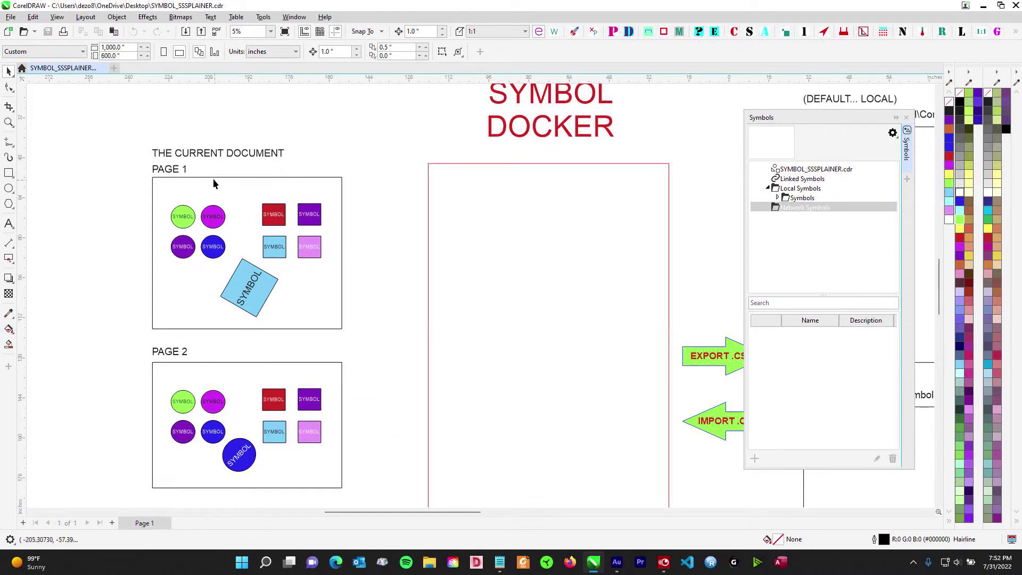
scroll(308, 184, up, 1)
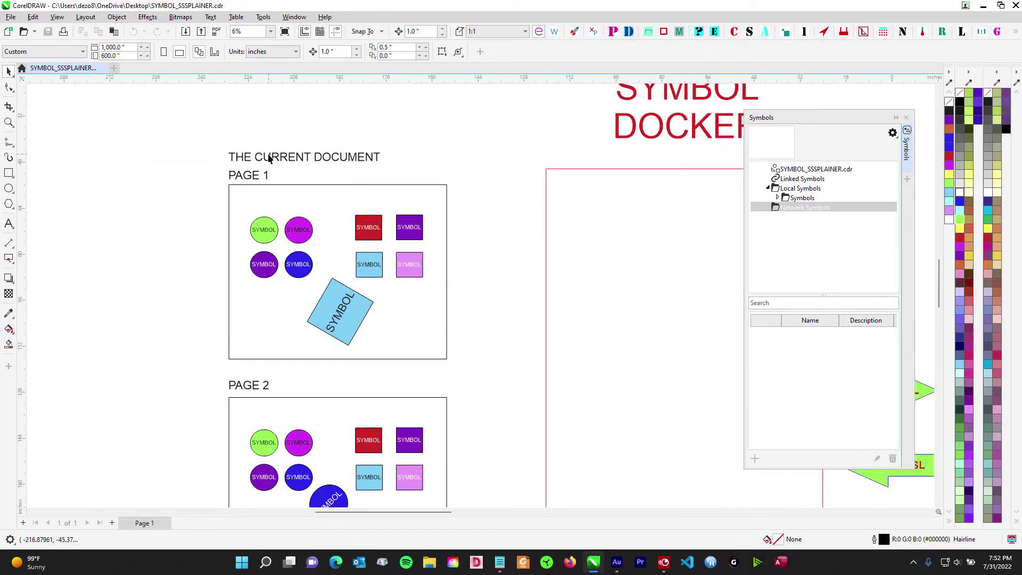
drag(557, 192, 554, 194)
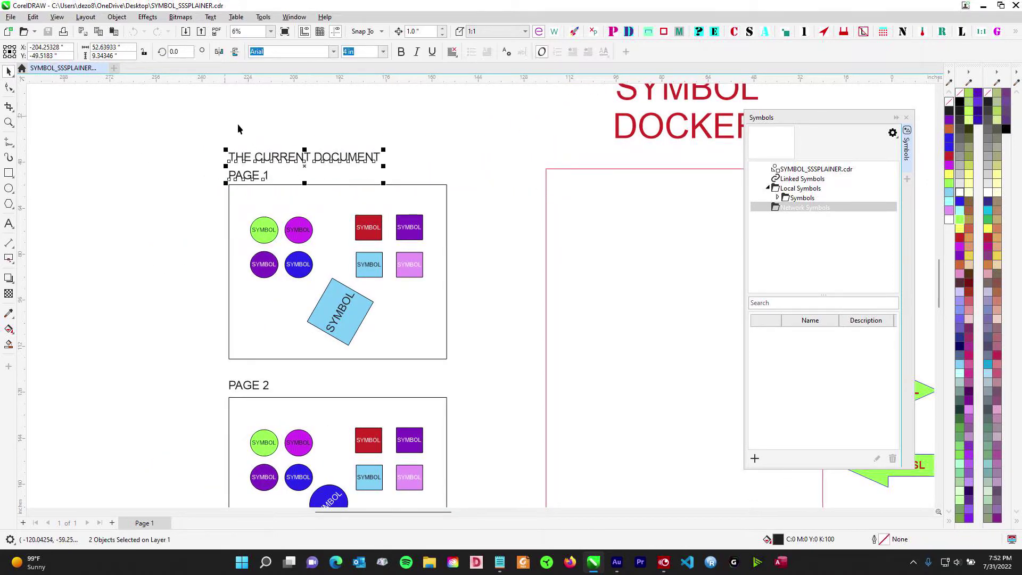
drag(242, 159, 604, 320)
drag(310, 352, 200, 208)
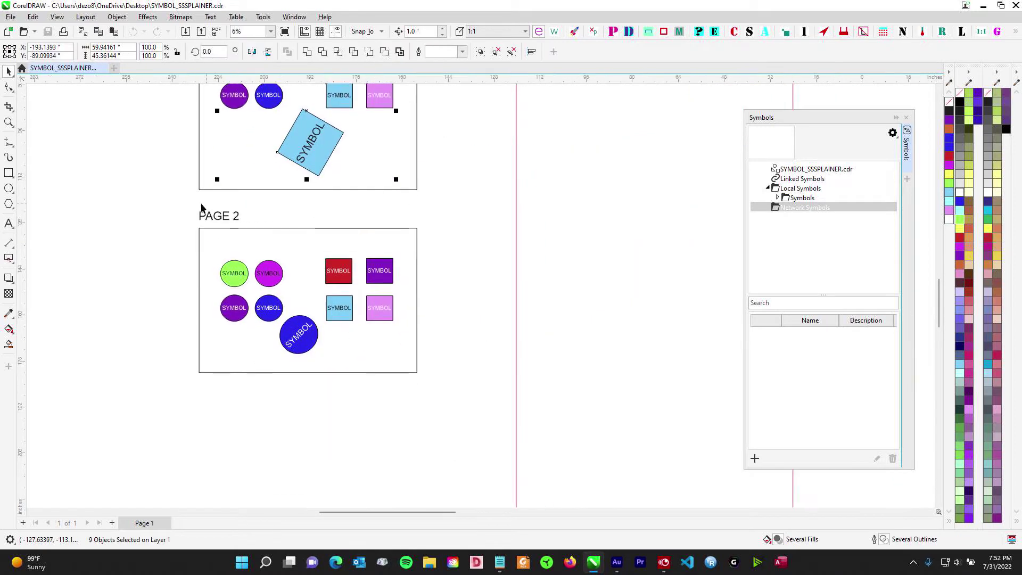
drag(326, 320, 518, 410)
scroll(200, 229, up, 1)
click(162, 153)
drag(374, 259, 193, 219)
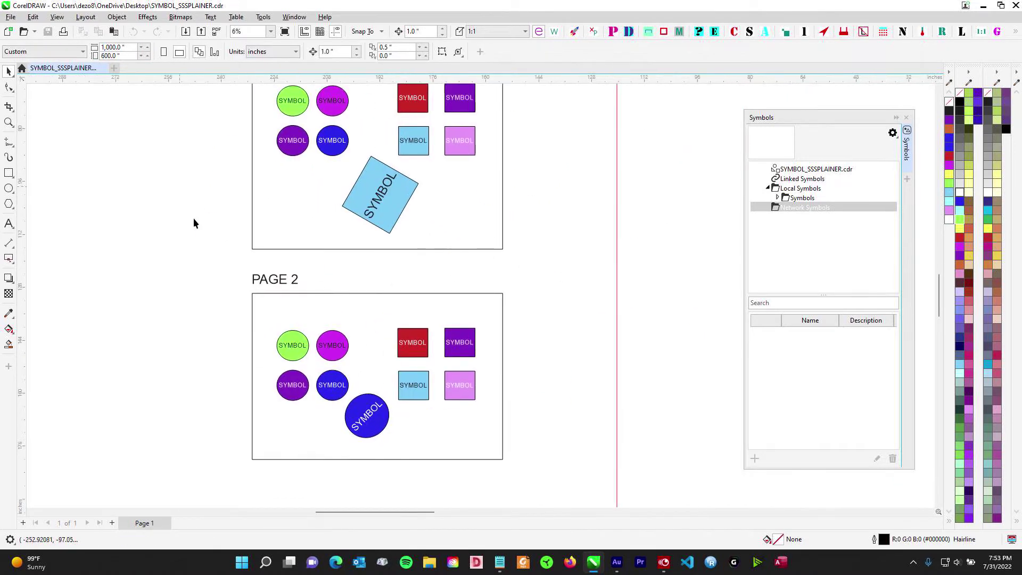
drag(223, 250, 589, 454)
drag(520, 307, 455, 357)
click(480, 241)
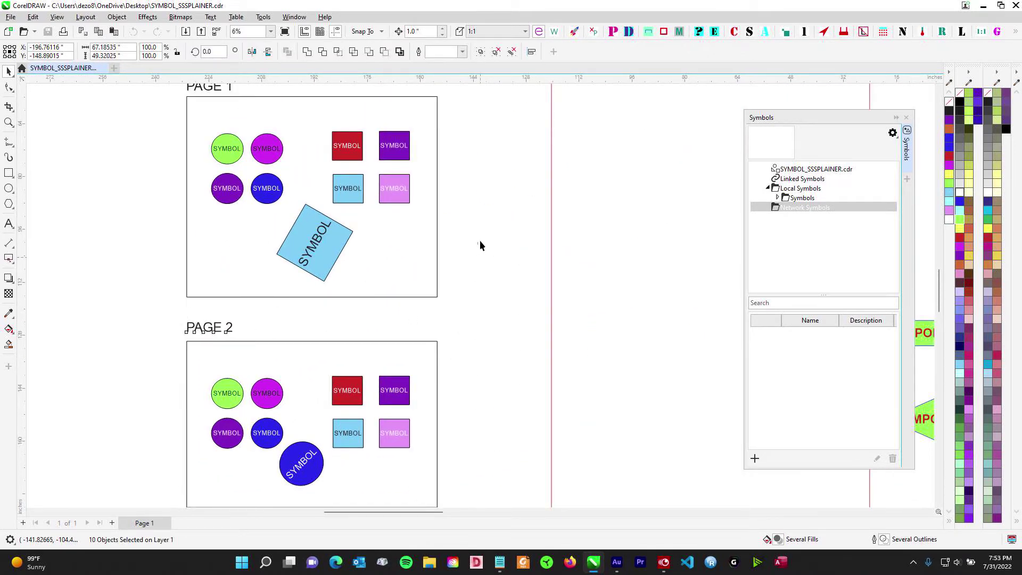
Step: Point out the circle symbols on Page 1 one by one, and highlight all four as a set
scroll(219, 125, up, 1)
scroll(220, 129, up, 1)
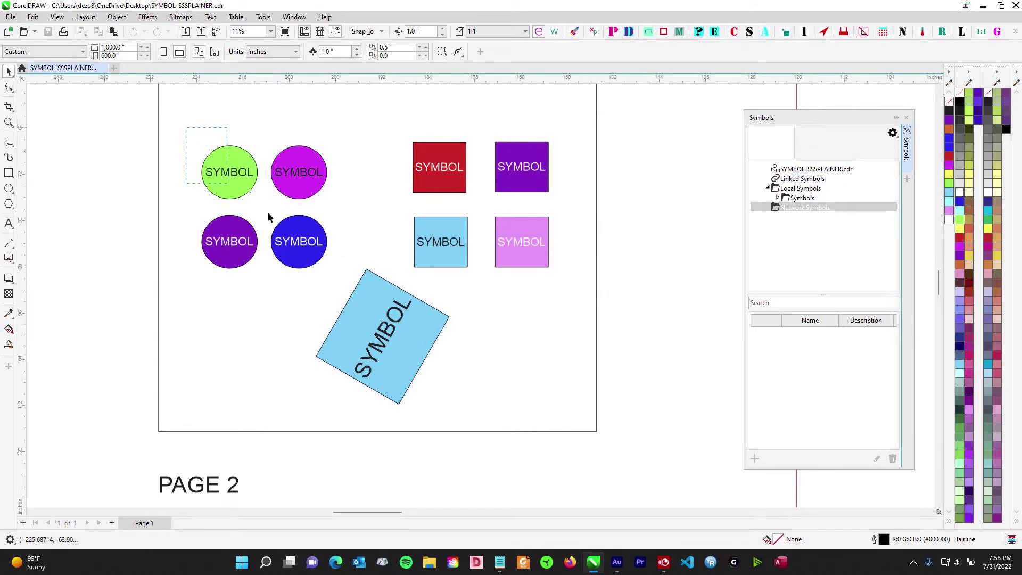
drag(268, 213, 277, 221)
drag(261, 114, 338, 228)
drag(180, 200, 289, 293)
drag(356, 201, 238, 297)
scroll(328, 310, down, 1)
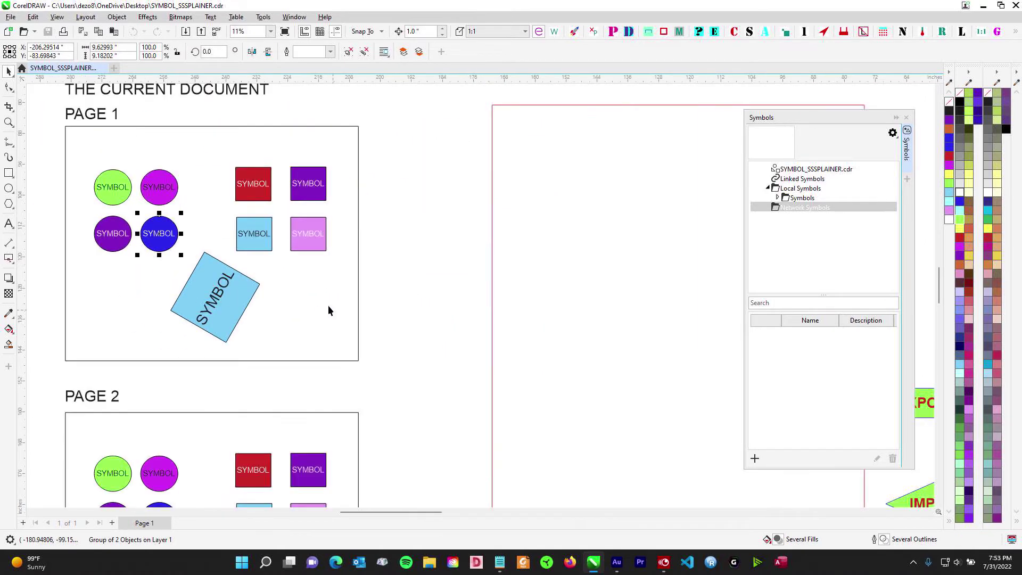
scroll(328, 310, down, 1)
drag(495, 245, 488, 240)
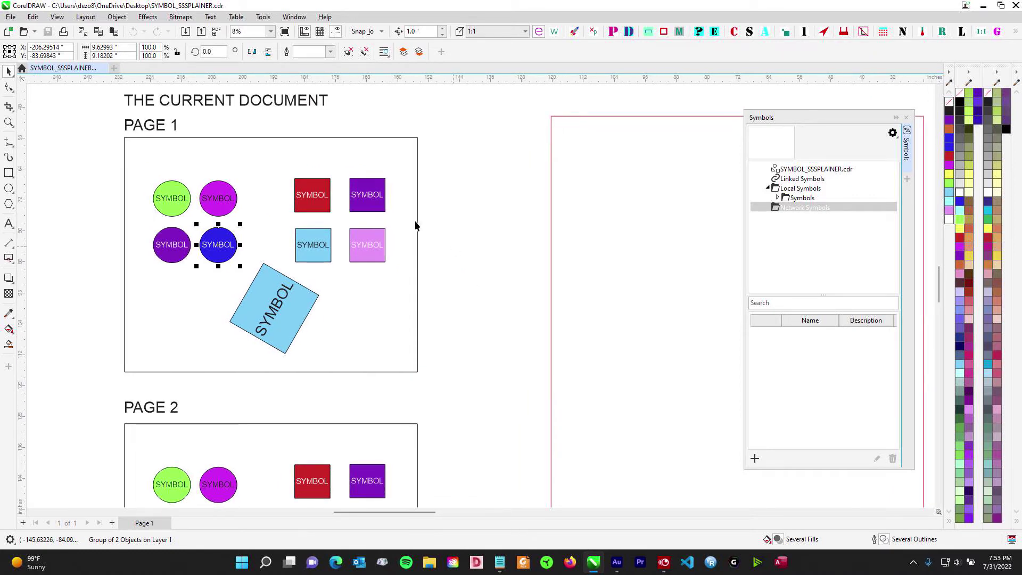
drag(261, 275, 261, 273)
scroll(261, 273, down, 1)
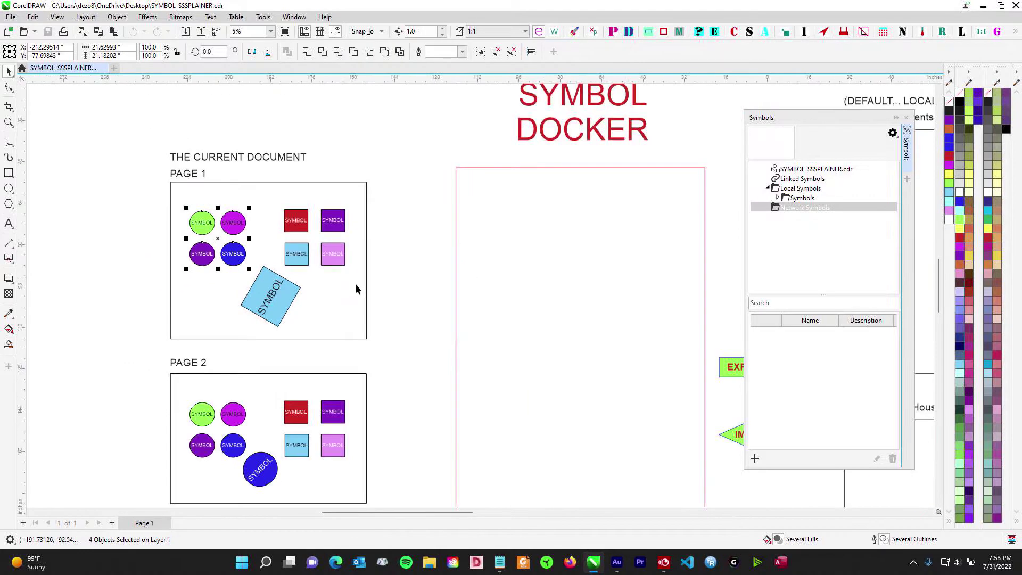
Step: Compare the SYMBOL_SSSPLAINER.cdr source in the docker with the four circle symbols on Page 1
click(829, 169)
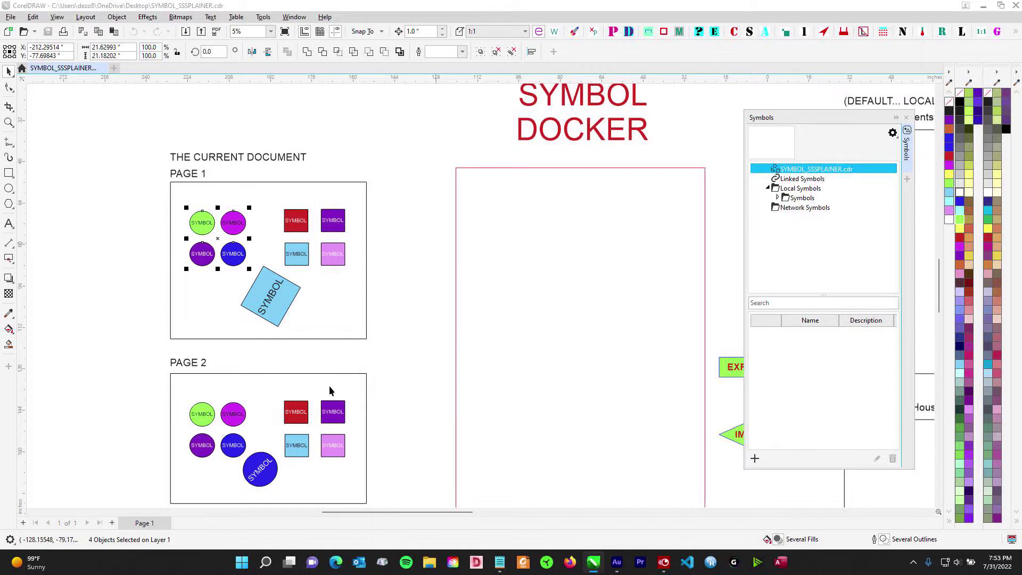
click(401, 195)
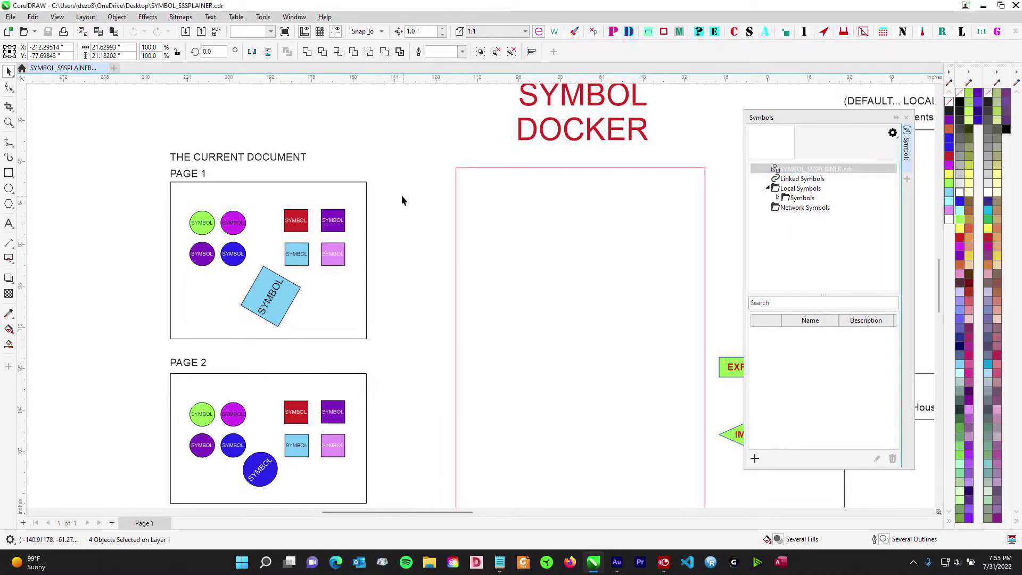
drag(211, 270, 216, 271)
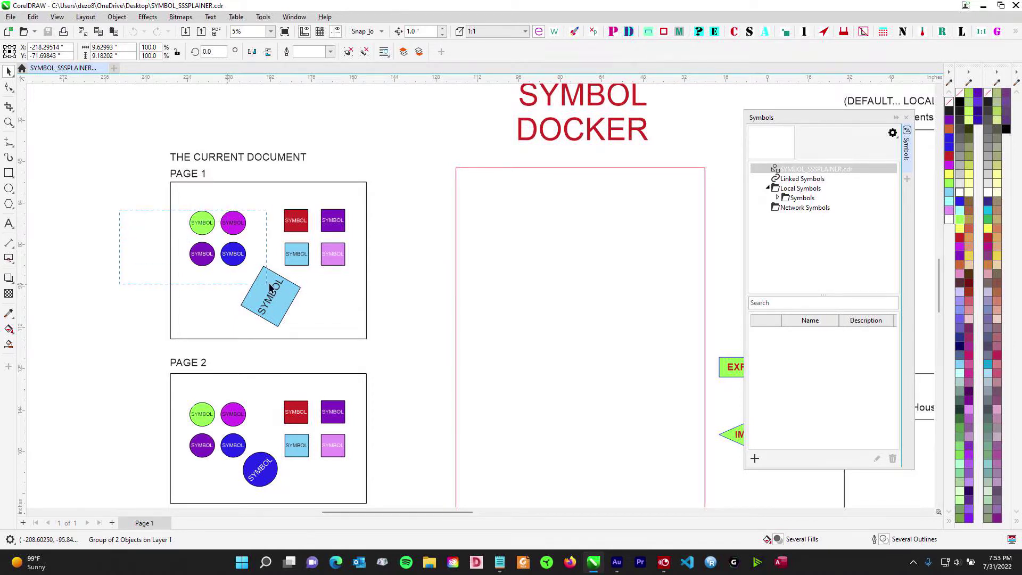
drag(269, 287, 270, 286)
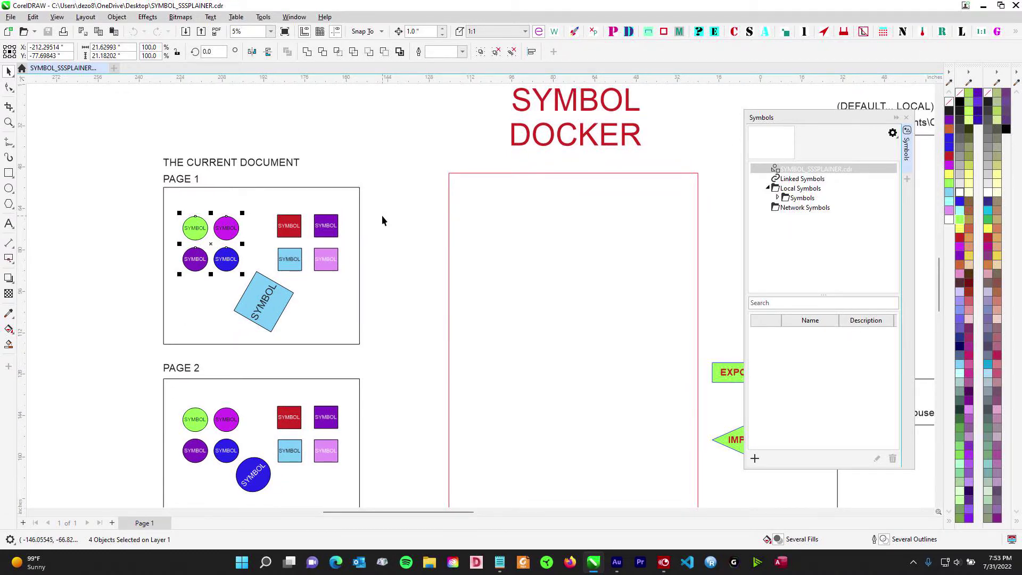
Step: Copy the four circle symbols from Page 1 into the upper part of the red Symbol Docker box
scroll(382, 215, down, 2)
scroll(261, 227, down, 1)
drag(482, 246, 447, 255)
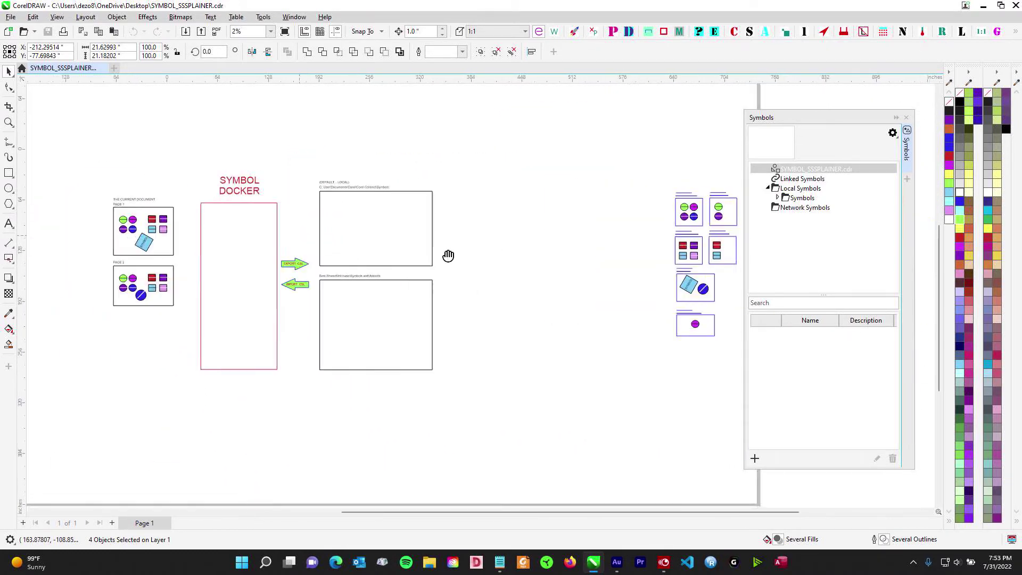
scroll(112, 218, up, 2)
scroll(101, 221, up, 1)
drag(62, 199, 197, 266)
scroll(197, 269, up, 1)
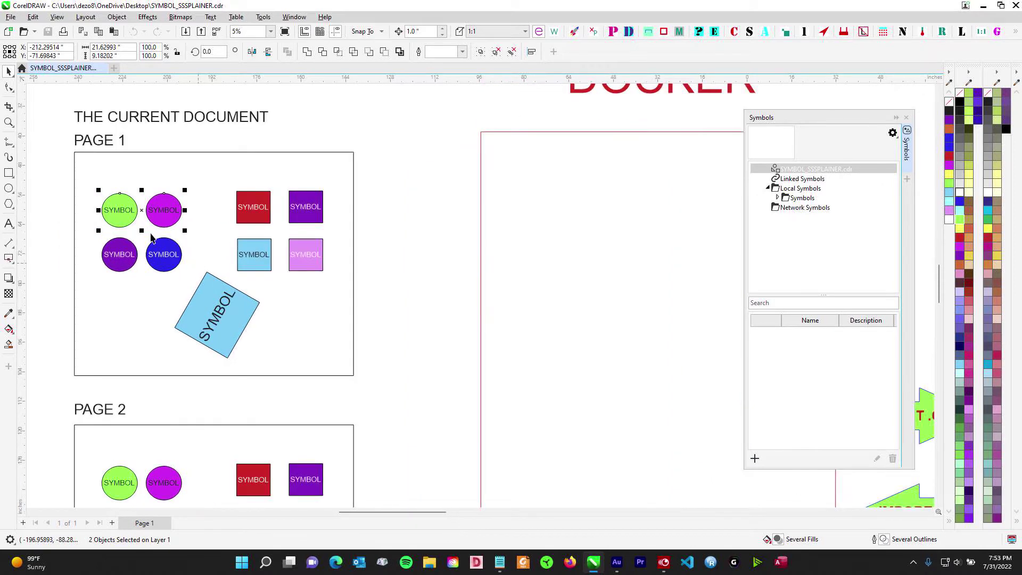
drag(40, 184, 189, 280)
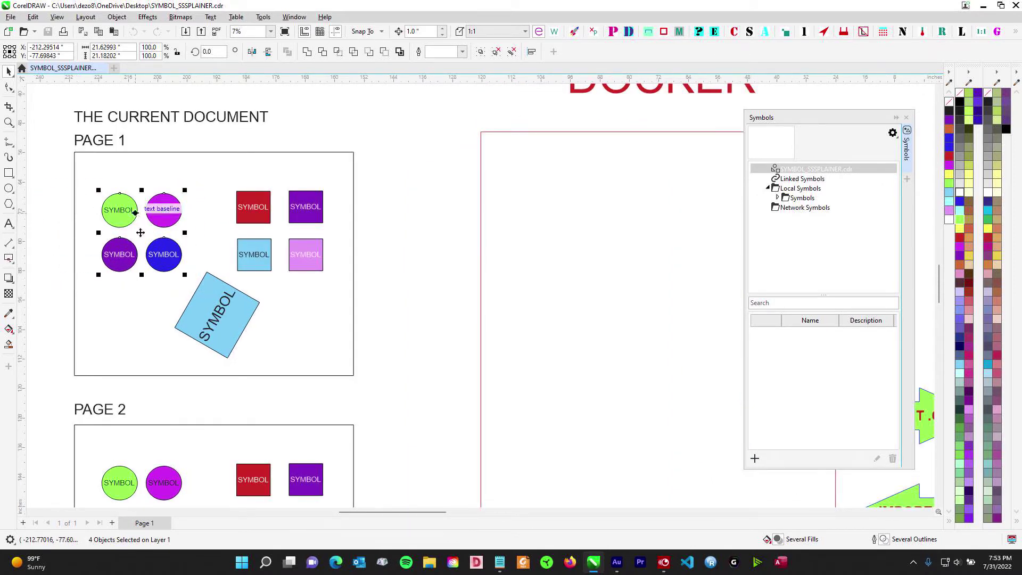
drag(141, 232, 542, 206)
right_click(542, 206)
scroll(427, 285, up, 1)
drag(426, 287, 487, 272)
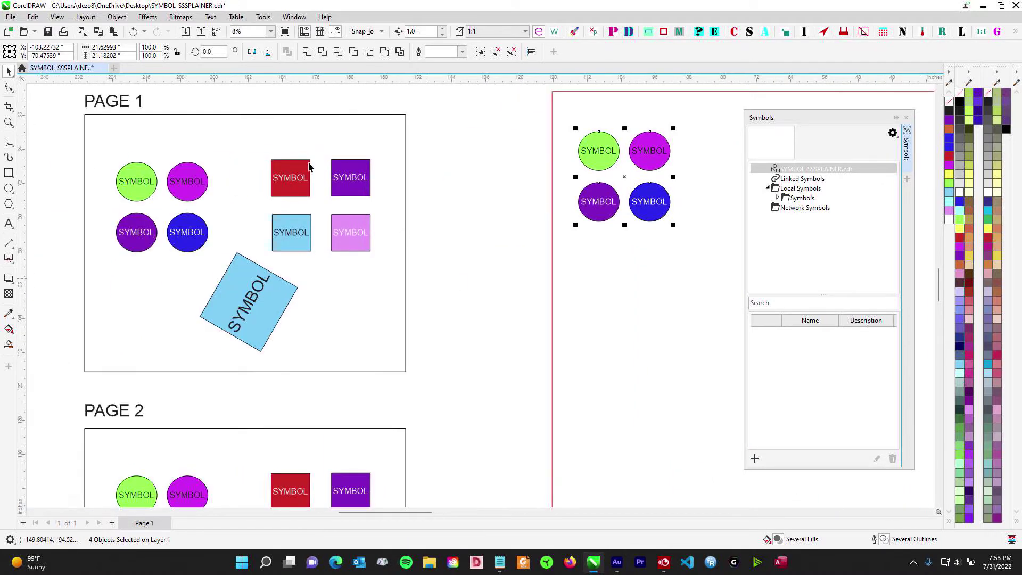
Step: Copy the four square symbols and the large rotated blue square from Page 1 into the red Symbol Docker box, below the circles
drag(257, 137, 436, 285)
drag(308, 212, 617, 297)
right_click(617, 297)
scroll(280, 293, up, 1)
drag(280, 293, 312, 215)
click(306, 215)
scroll(356, 241, down, 2)
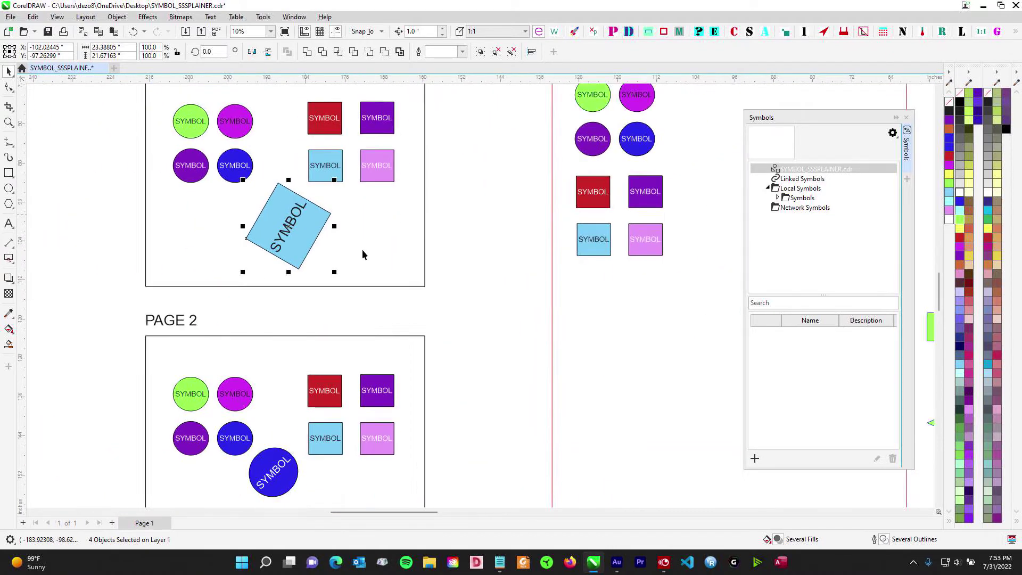
drag(363, 250, 504, 307)
right_click(505, 307)
Step: Copy all Page 2 symbols into the Symbol Docker box beside the first set, and move their four squares beneath the circles
drag(580, 278, 448, 315)
scroll(509, 326, down, 1)
scroll(519, 329, down, 1)
drag(146, 293, 209, 275)
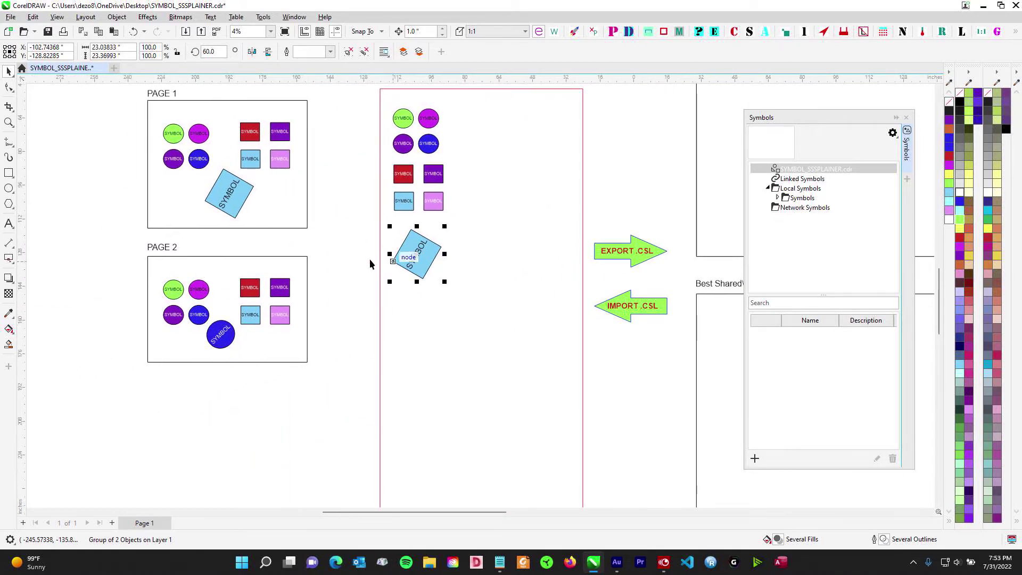
drag(370, 258, 330, 288)
drag(92, 299, 306, 398)
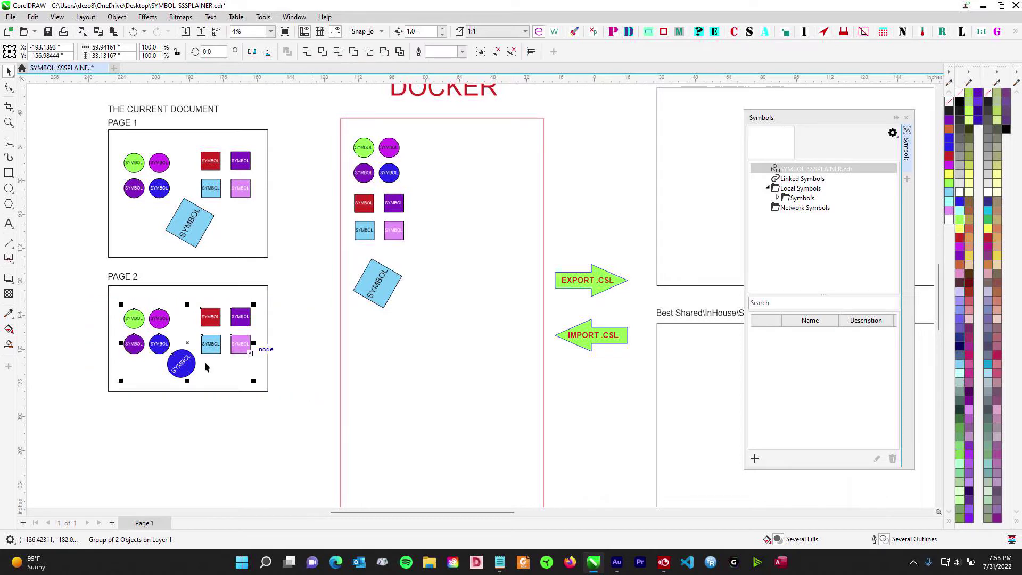
drag(188, 343, 489, 175)
scroll(538, 138, up, 1)
drag(620, 126, 469, 239)
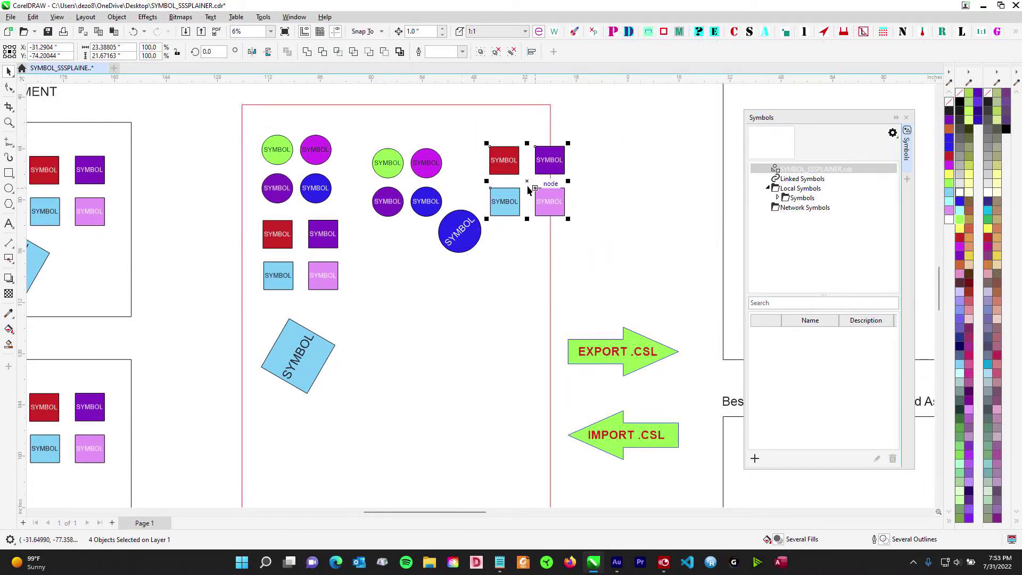
drag(529, 187, 438, 323)
scroll(574, 218, down, 2)
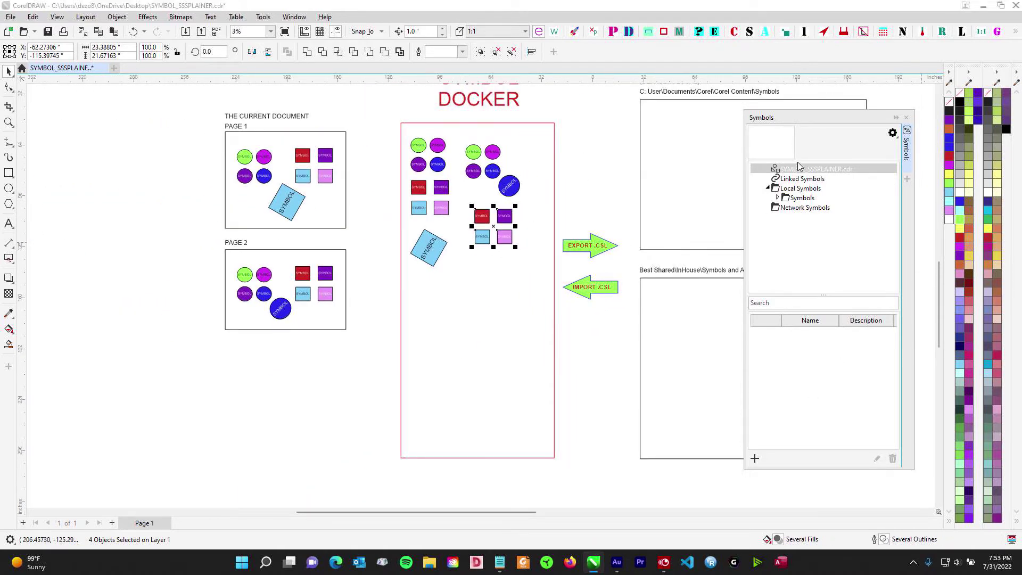
Step: Bring the All The Circles.CSL symbol library group over from the other library groups and place it just above Page 1
drag(577, 149, 362, 201)
click(429, 197)
scroll(438, 218, down, 1)
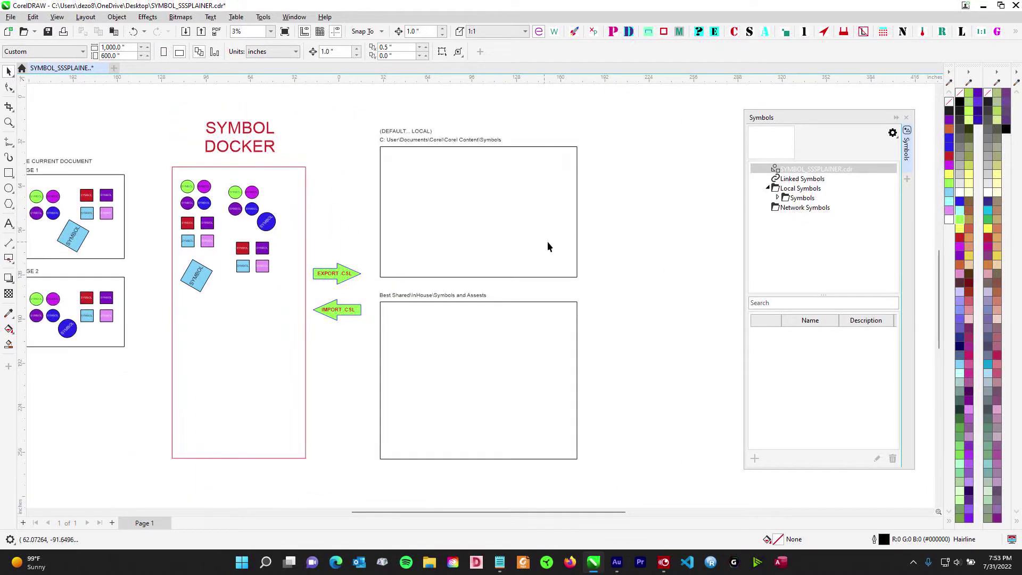
drag(599, 247, 321, 243)
drag(548, 251, 350, 251)
scroll(486, 164, up, 1)
drag(514, 114, 647, 240)
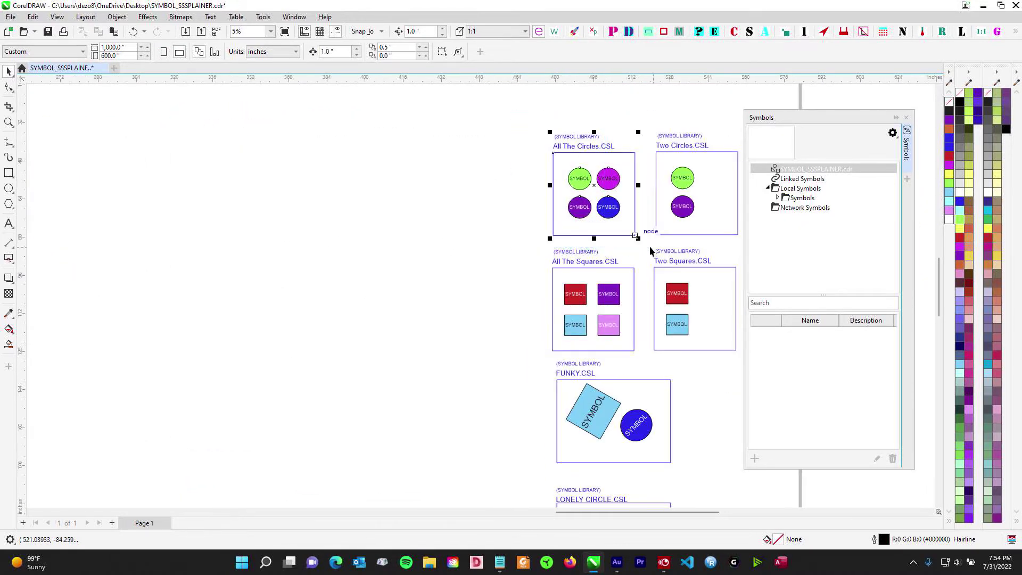
scroll(718, 219, down, 1)
drag(694, 197, 221, 220)
drag(239, 227, 479, 211)
scroll(642, 255, up, 4)
scroll(641, 243, down, 1)
scroll(509, 287, up, 2)
scroll(479, 212, down, 2)
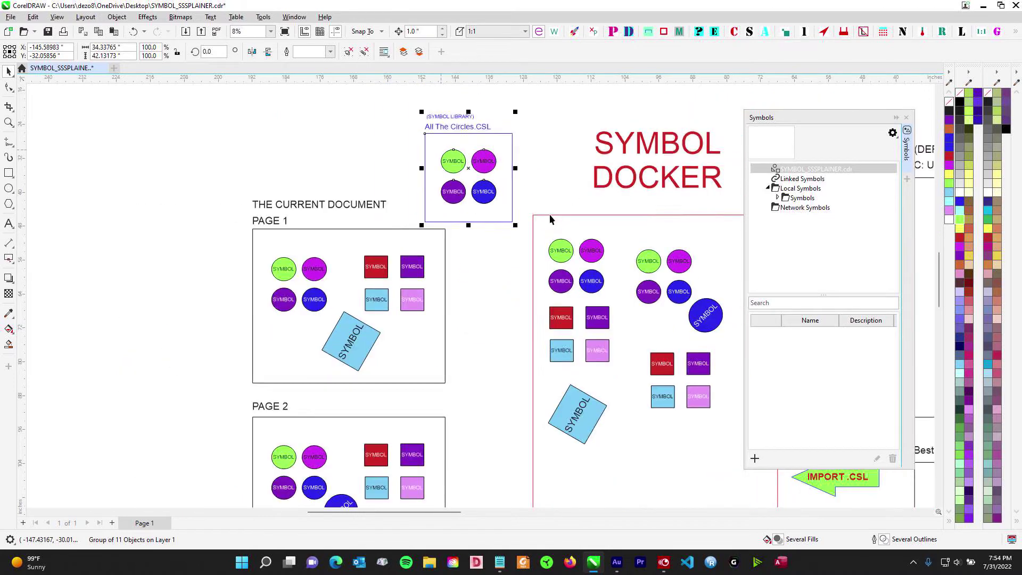
Step: Clear the loose symbols out of the Symbol Docker box and move the All The Circles.CSL library into its upper-left part
key(Delete)
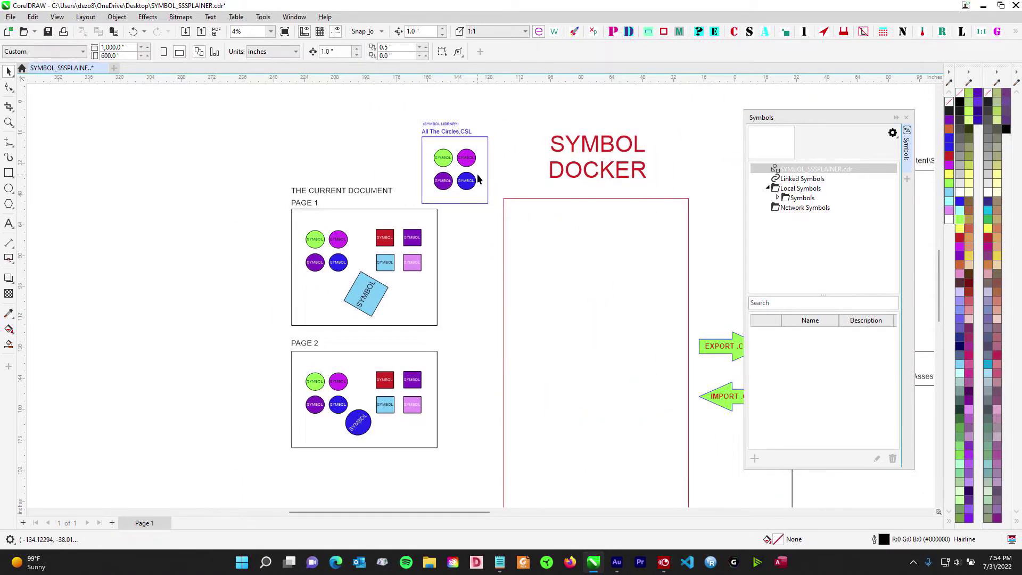
drag(430, 137, 548, 250)
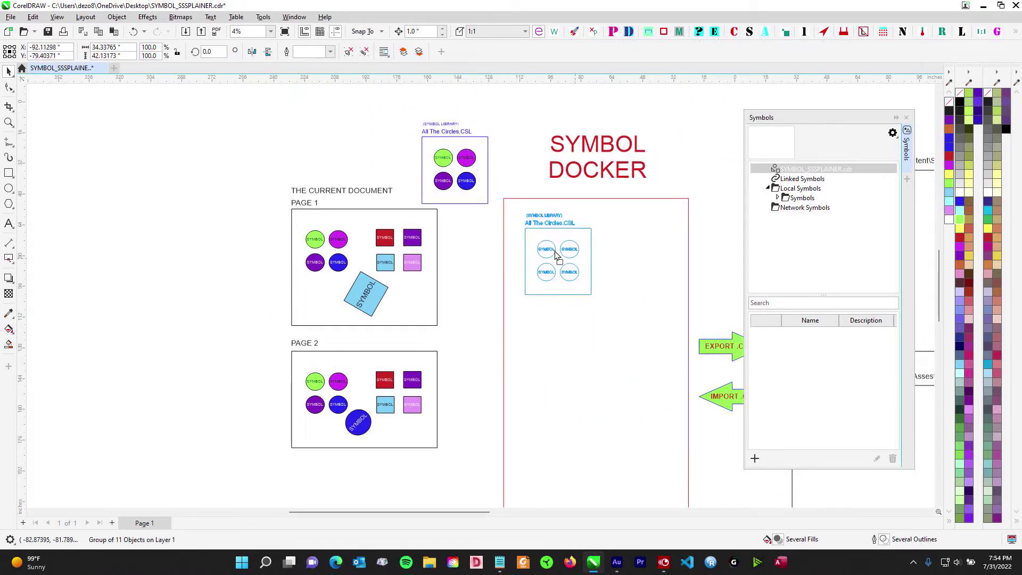
scroll(549, 250, up, 2)
scroll(548, 252, up, 1)
click(354, 216)
click(495, 247)
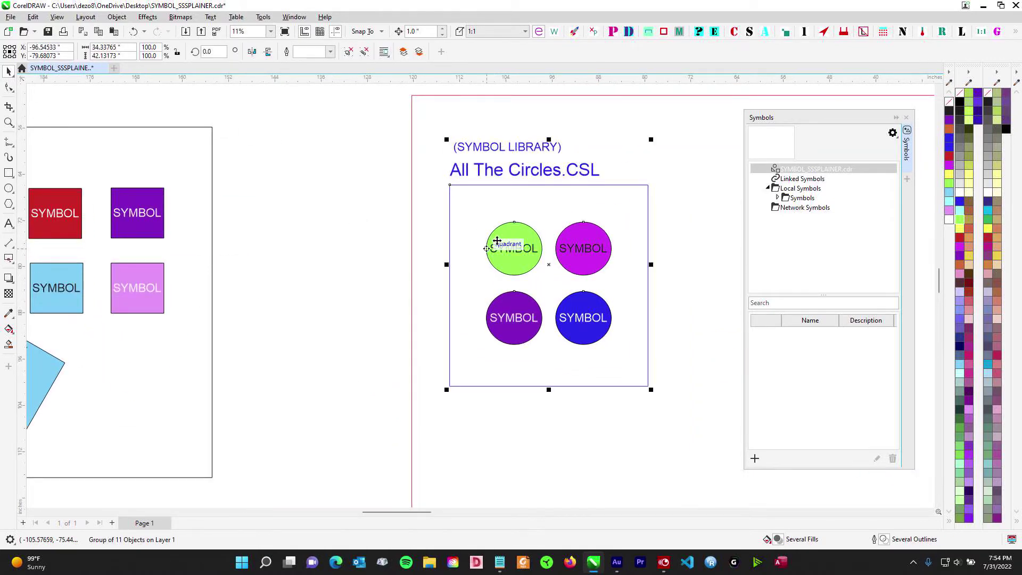
Step: Point out the green circle symbol on Page 1 and compare it with the All The Circles.CSL library
scroll(479, 252, down, 1)
drag(472, 254, 601, 257)
drag(230, 202, 331, 268)
scroll(286, 242, up, 2)
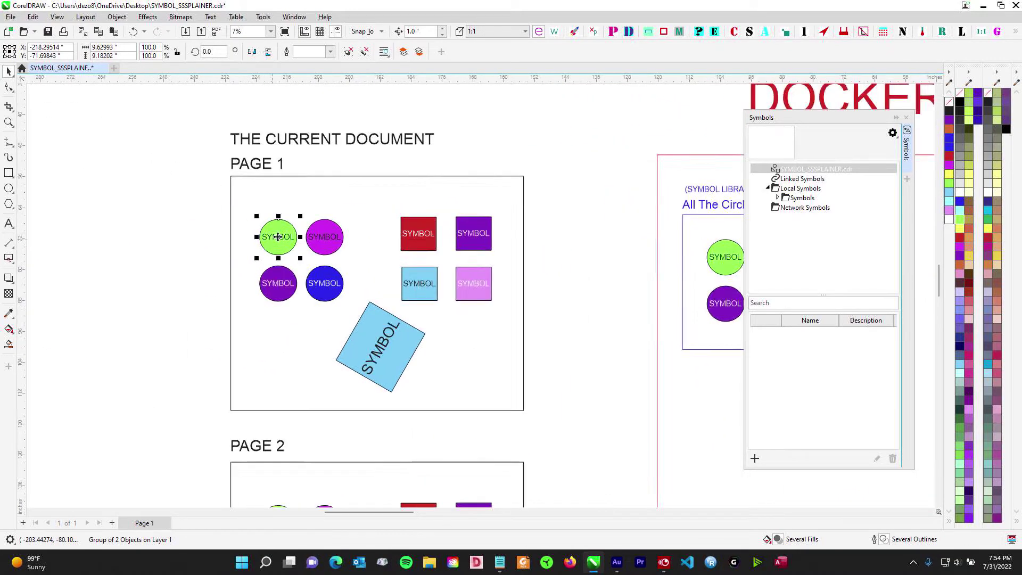
scroll(375, 205, down, 1)
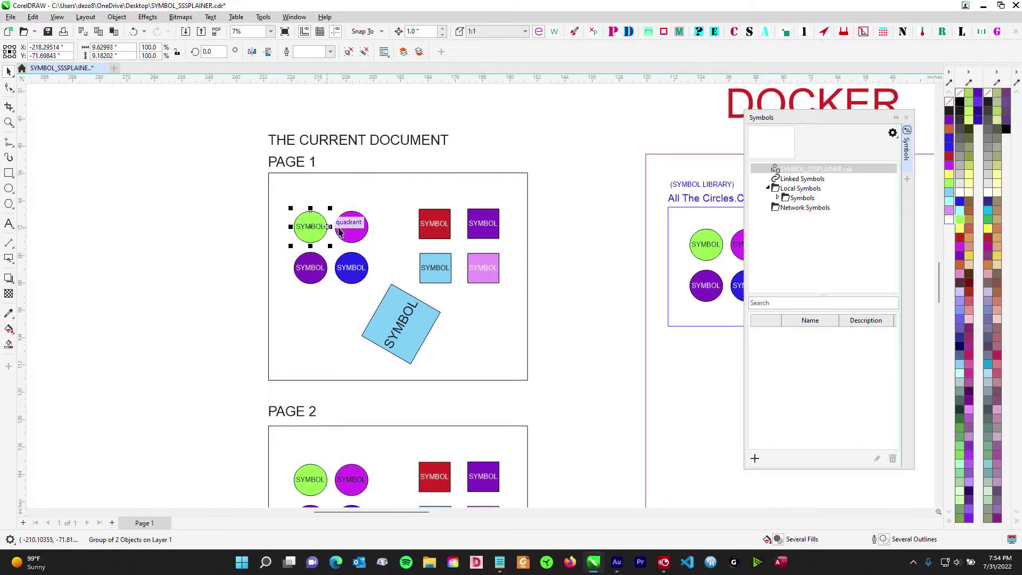
scroll(386, 257, right, 3)
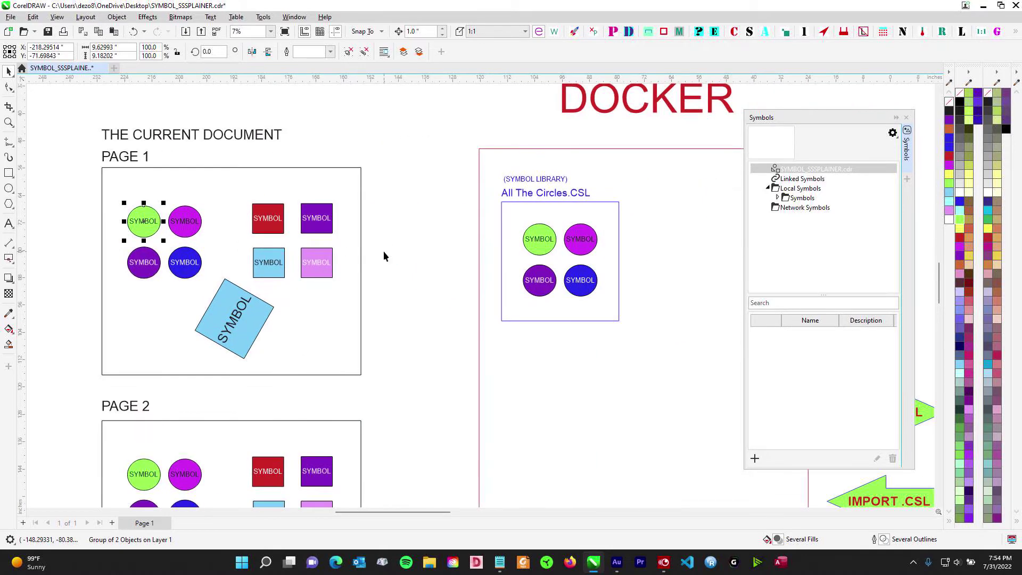
Step: Move the Symbols docker aside and examine the Symbol Docker heading and the All The Circles.CSL library label and contents
drag(820, 130, 858, 155)
scroll(481, 159, down, 2)
scroll(482, 160, up, 1)
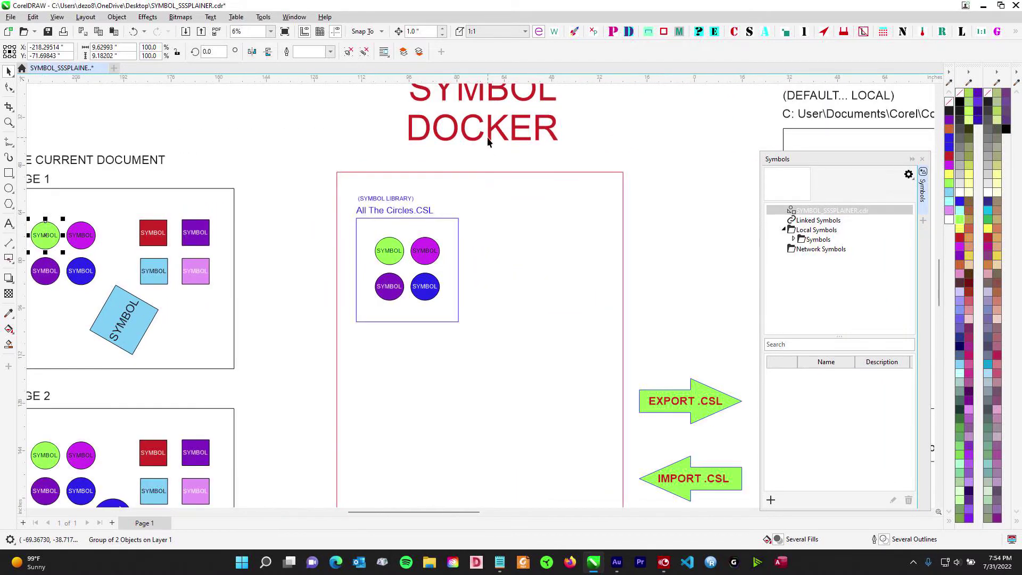
click(490, 139)
scroll(494, 173, down, 2)
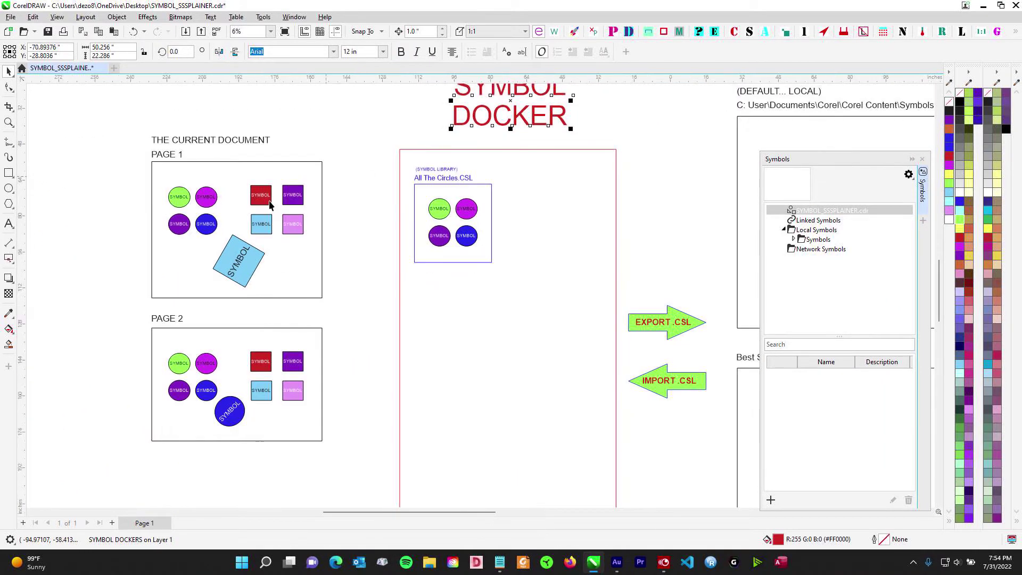
scroll(484, 225, up, 3)
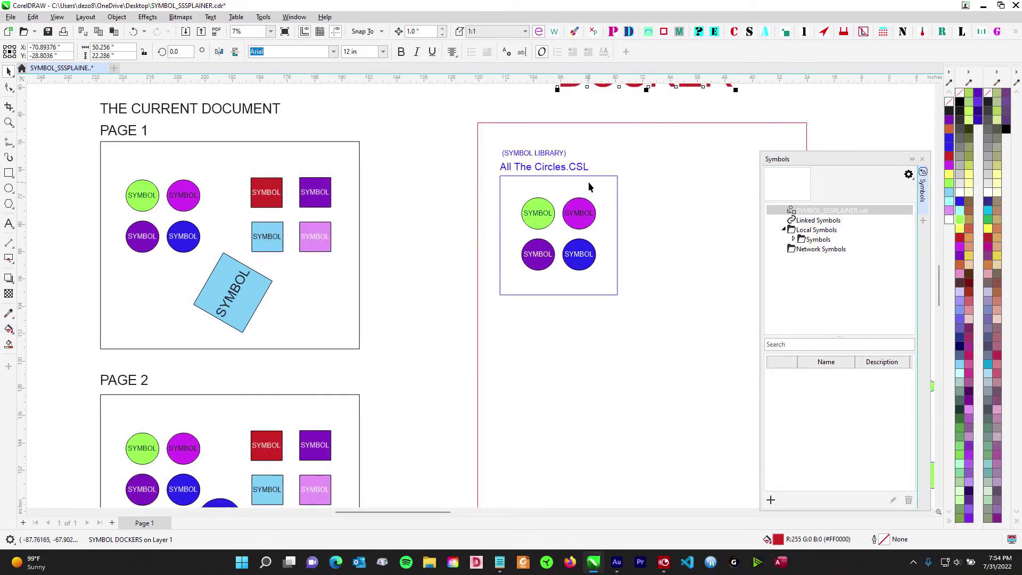
scroll(543, 174, up, 2)
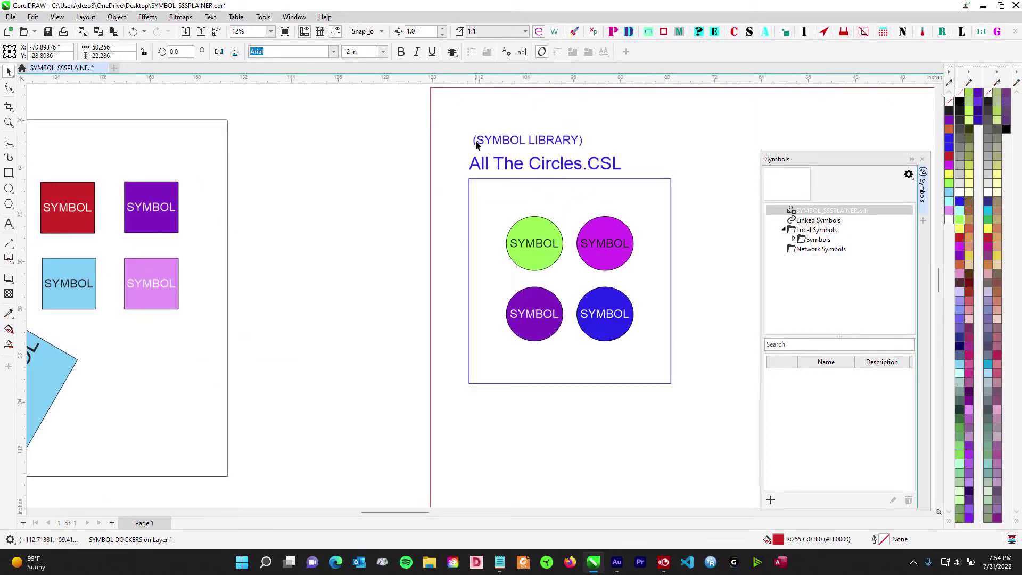
scroll(595, 173, up, 1)
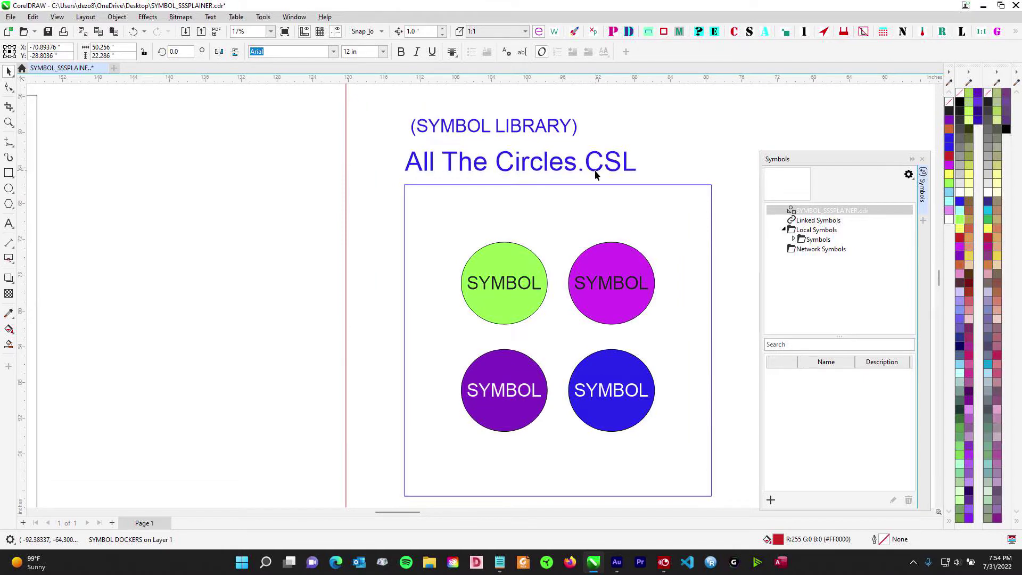
scroll(550, 171, down, 2)
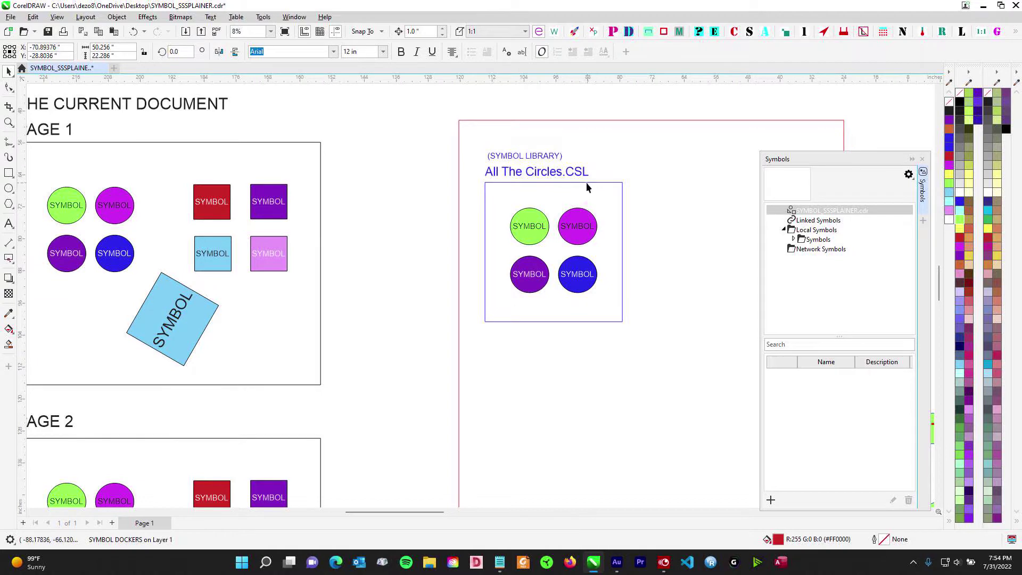
scroll(545, 175, up, 1)
Step: Highlight the four circle symbols on Page 1 as one set matching the library
drag(391, 260, 605, 227)
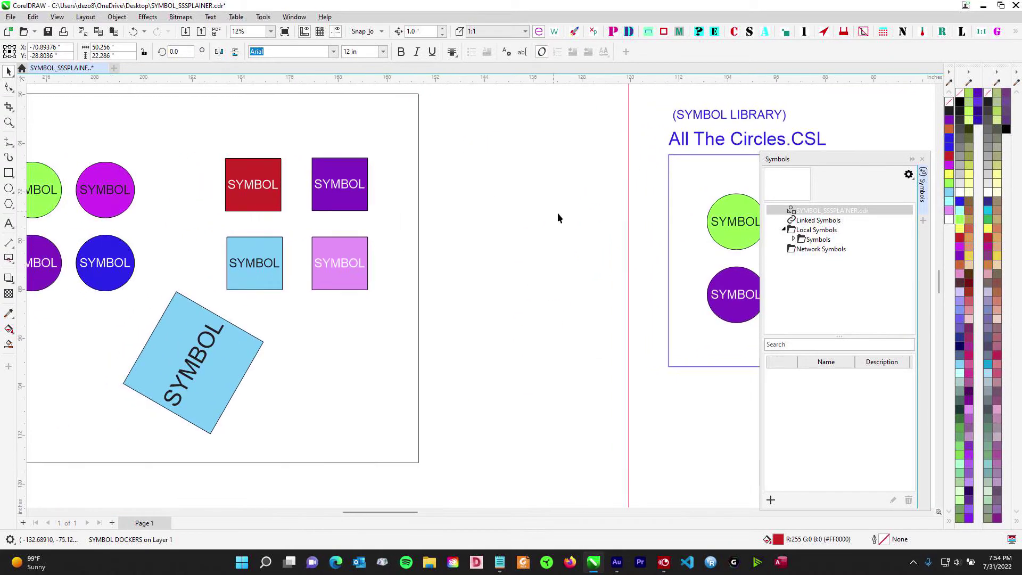
scroll(558, 214, down, 1)
drag(180, 164, 328, 270)
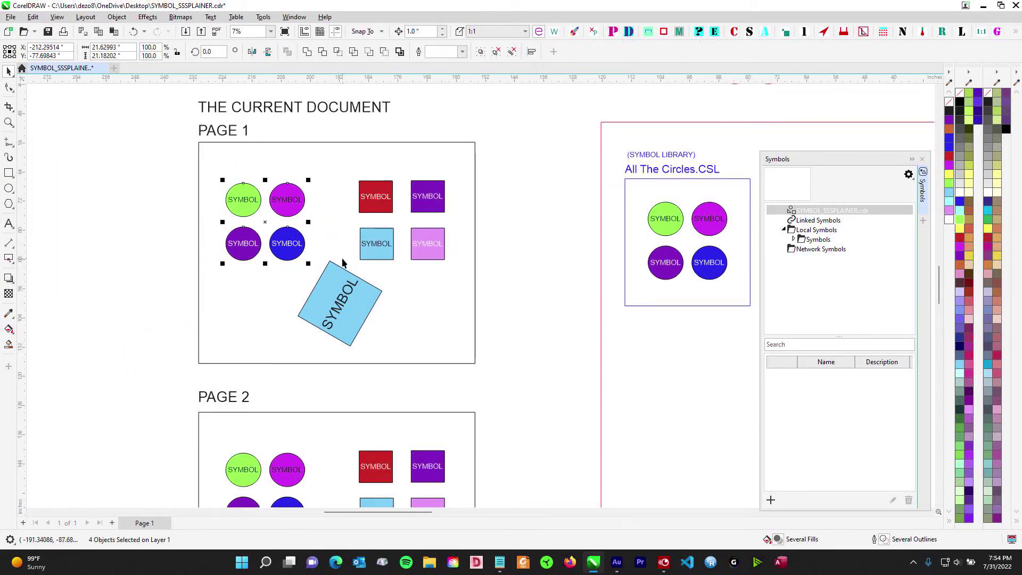
drag(361, 214, 340, 223)
scroll(179, 191, up, 1)
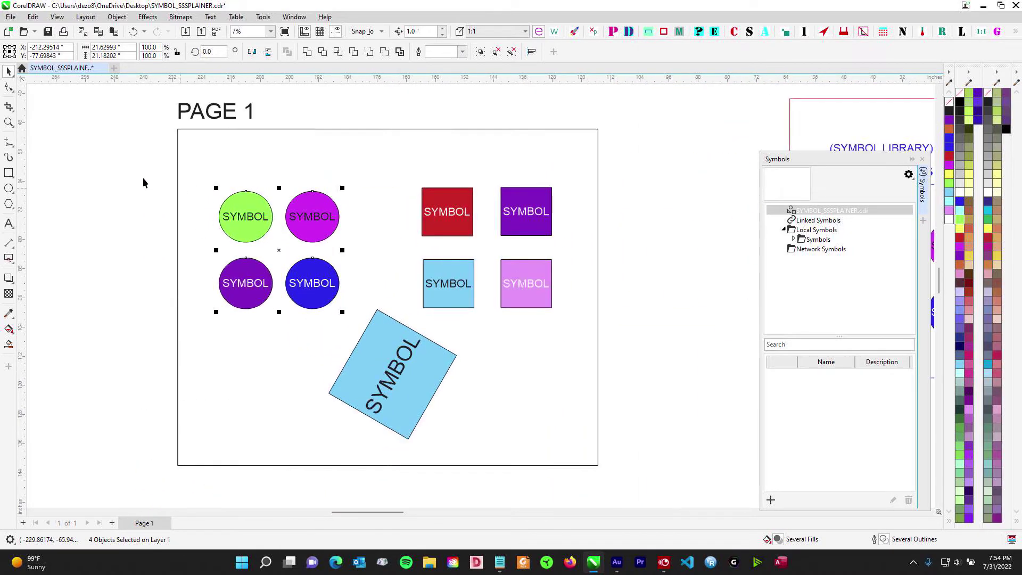
drag(144, 183, 360, 335)
scroll(366, 289, down, 1)
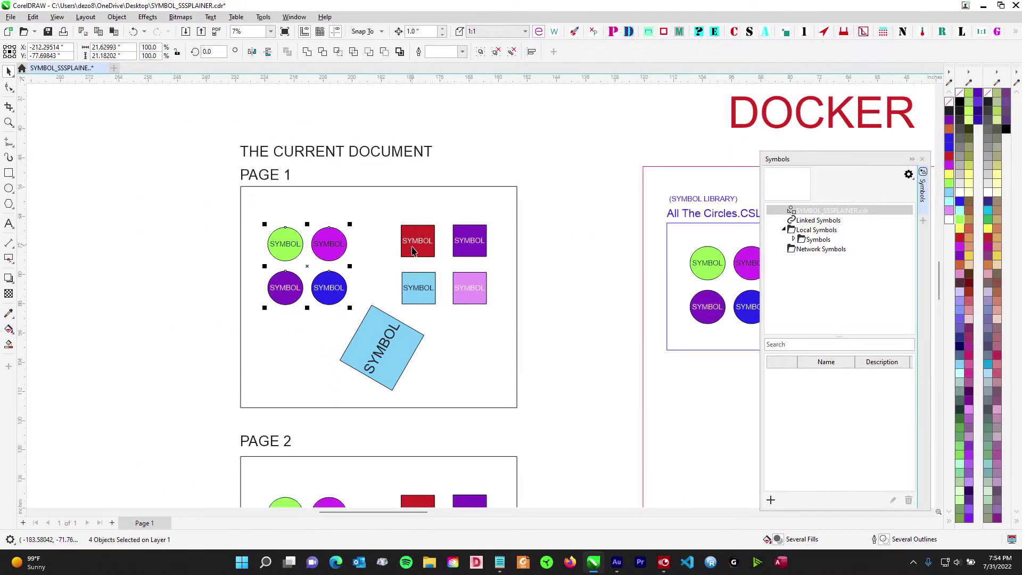
Step: Point out individual circle symbols on Page 1 and compare them with those inside the All The Circles.CSL library
scroll(216, 219, up, 1)
drag(216, 219, 386, 320)
click(403, 290)
drag(259, 305, 362, 394)
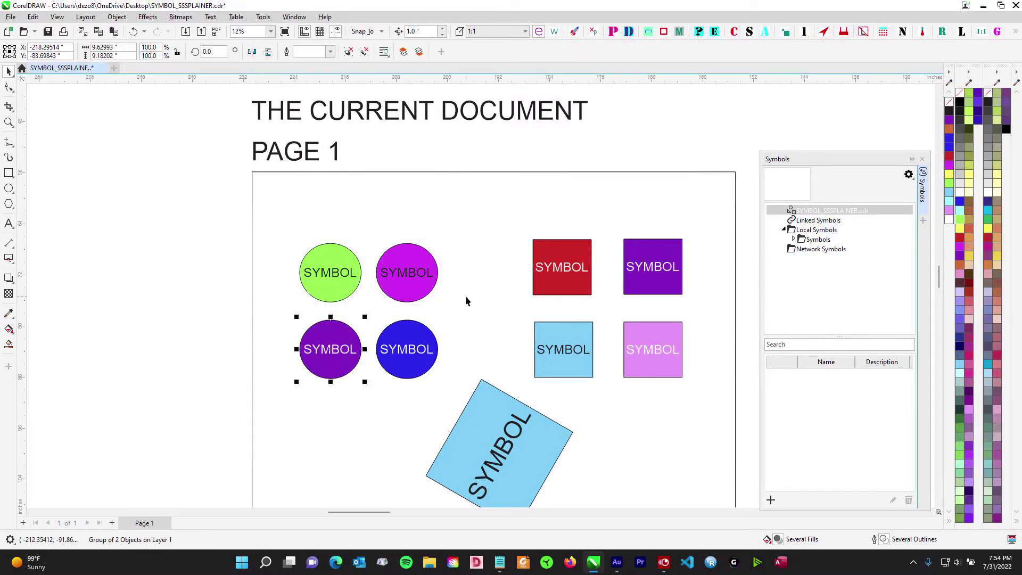
click(418, 350)
scroll(286, 328, right, 2)
scroll(318, 323, down, 1)
drag(318, 324, 105, 331)
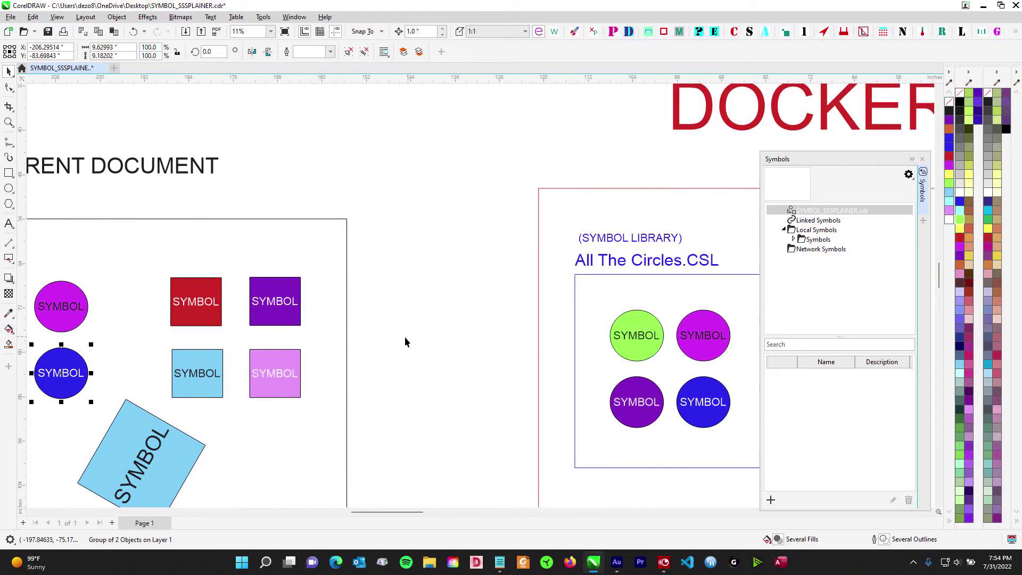
drag(405, 338, 304, 249)
drag(535, 238, 417, 246)
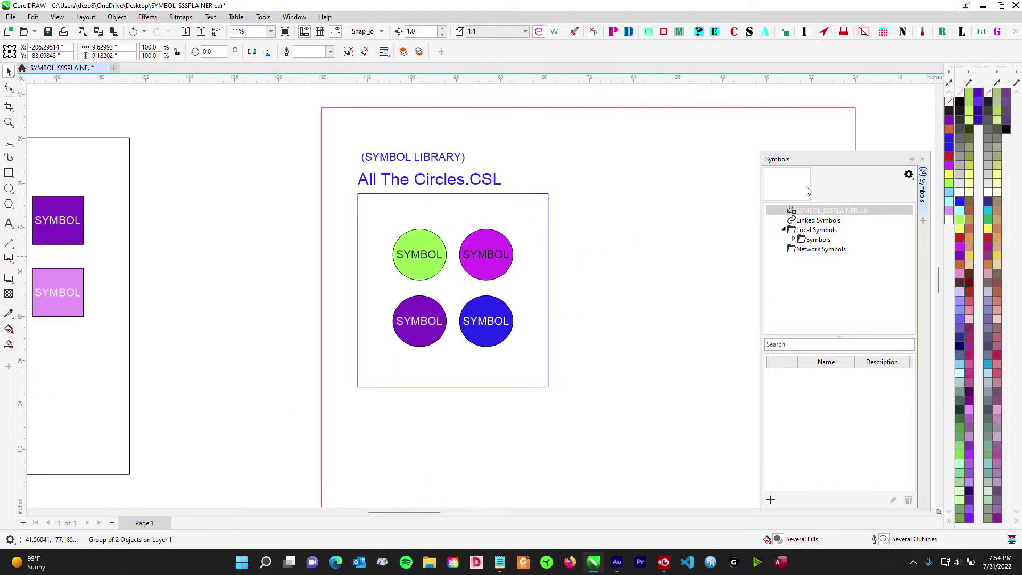
Step: Reposition the Symbols docker closer to the diagram and select the All The Circles.CSL library group
drag(810, 160, 640, 154)
drag(780, 171, 767, 148)
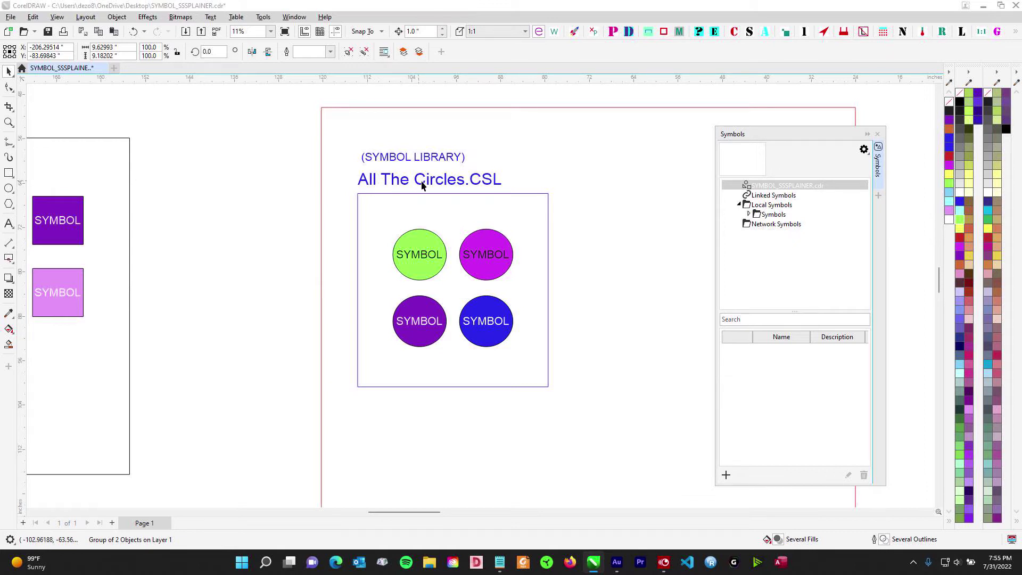
scroll(439, 245, down, 2)
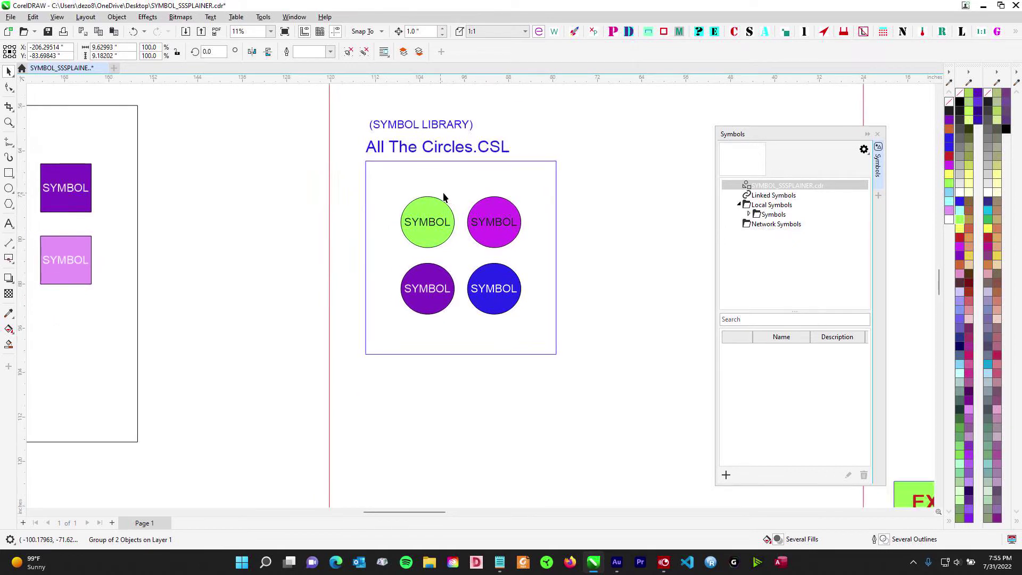
drag(826, 135, 794, 137)
scroll(612, 359, down, 2)
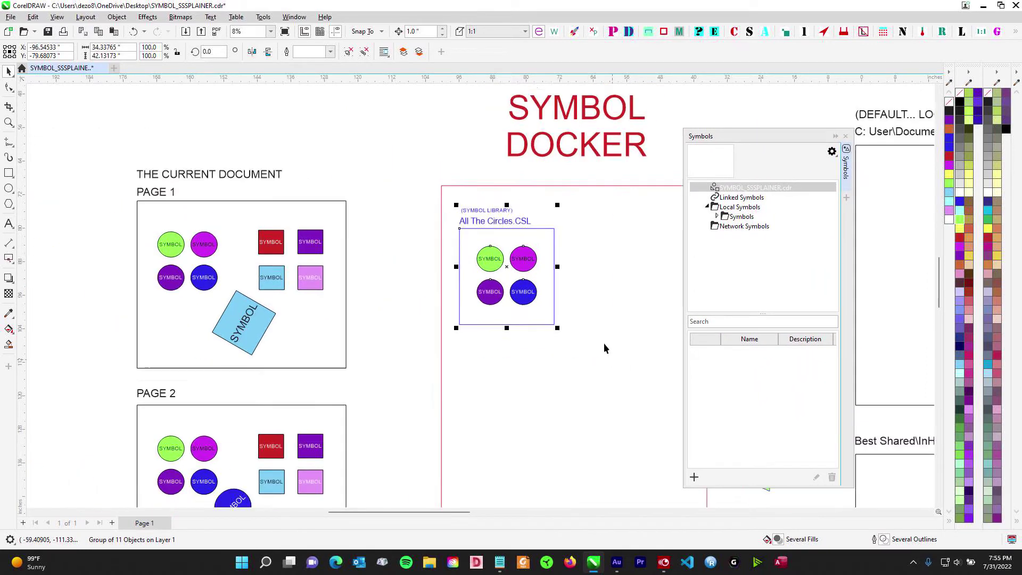
scroll(433, 211, up, 3)
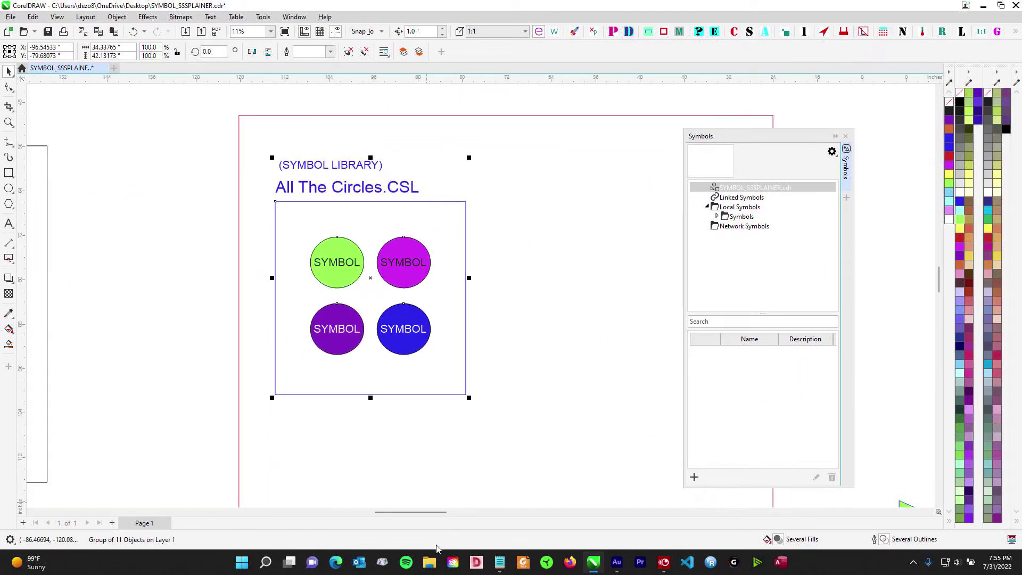
Step: Switch to File Explorer, examine the .csl files in Documents\Corel\Corel Content\Symbols, and return to CorelDRAW
click(430, 565)
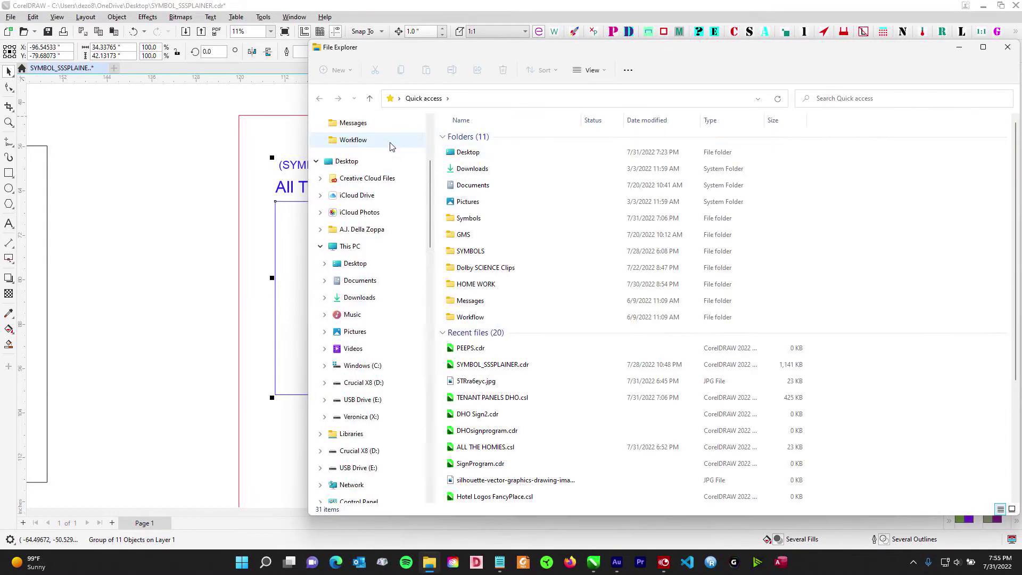
scroll(389, 147, up, 2)
scroll(390, 151, up, 1)
click(376, 158)
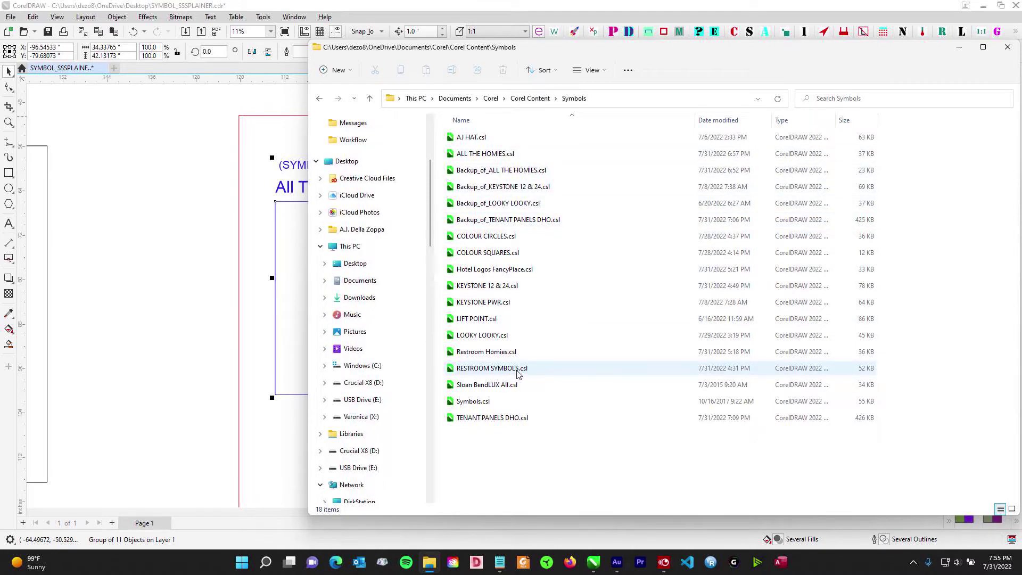
click(959, 47)
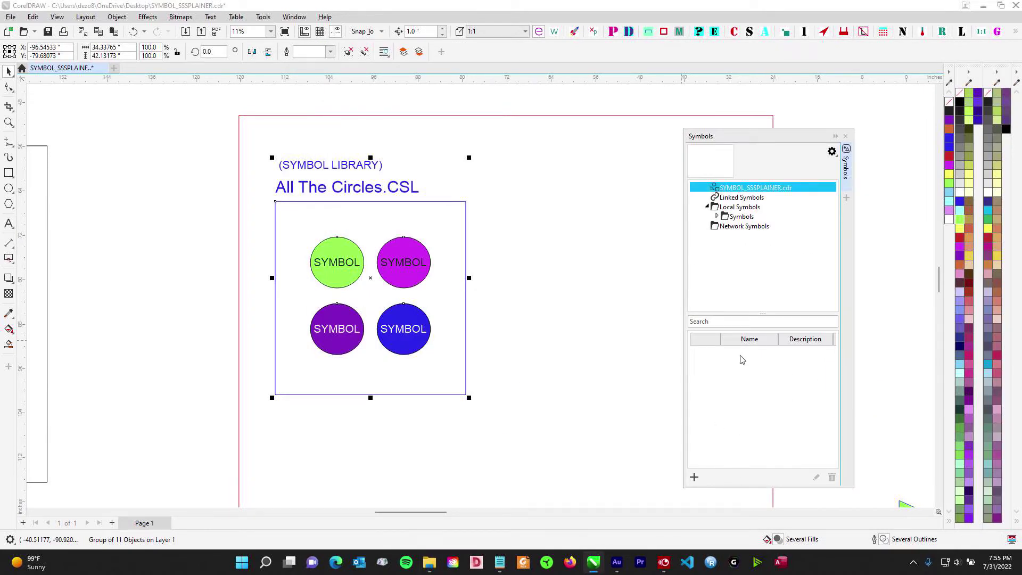
Step: Review Page 1 and Page 2 of the current document alongside the All The Circles.CSL library in the Symbol Docker box
scroll(544, 268, down, 3)
drag(552, 276, 351, 198)
scroll(594, 212, down, 3)
scroll(395, 236, down, 1)
drag(395, 236, 466, 215)
scroll(298, 186, up, 1)
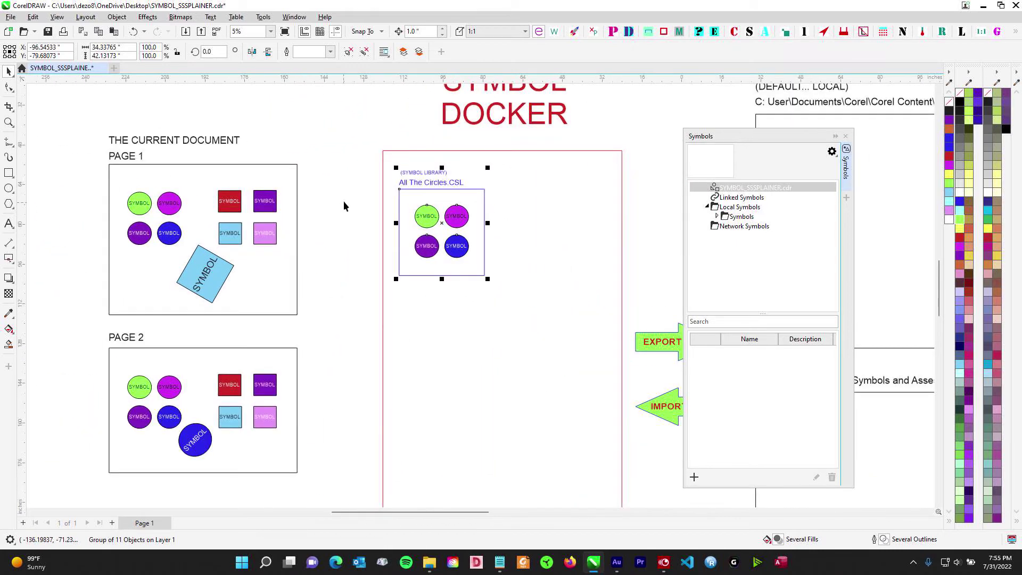
Step: Compare the symbols on Page 1 of the current document with the All The Circles.CSL library in the Symbol Docker box
drag(344, 206, 365, 170)
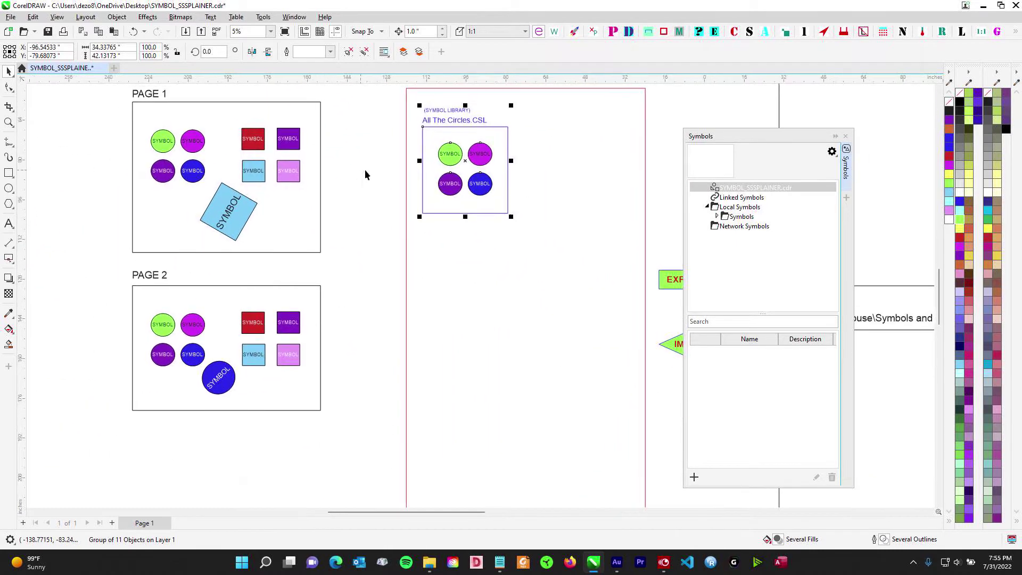
drag(259, 187, 332, 173)
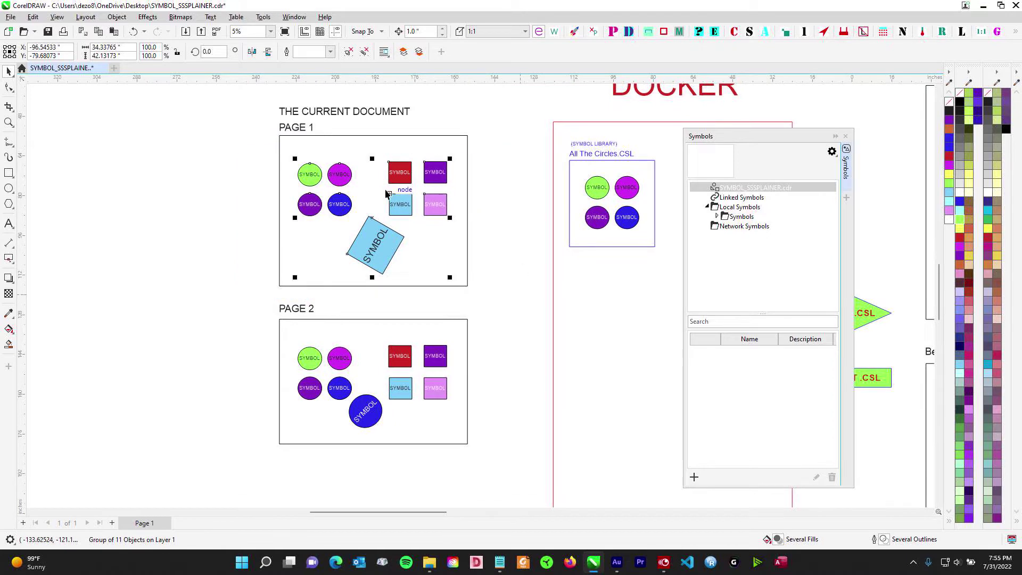
scroll(416, 205, up, 1)
key(ctrl+u)
scroll(467, 221, down, 1)
drag(541, 236, 272, 232)
scroll(432, 200, up, 1)
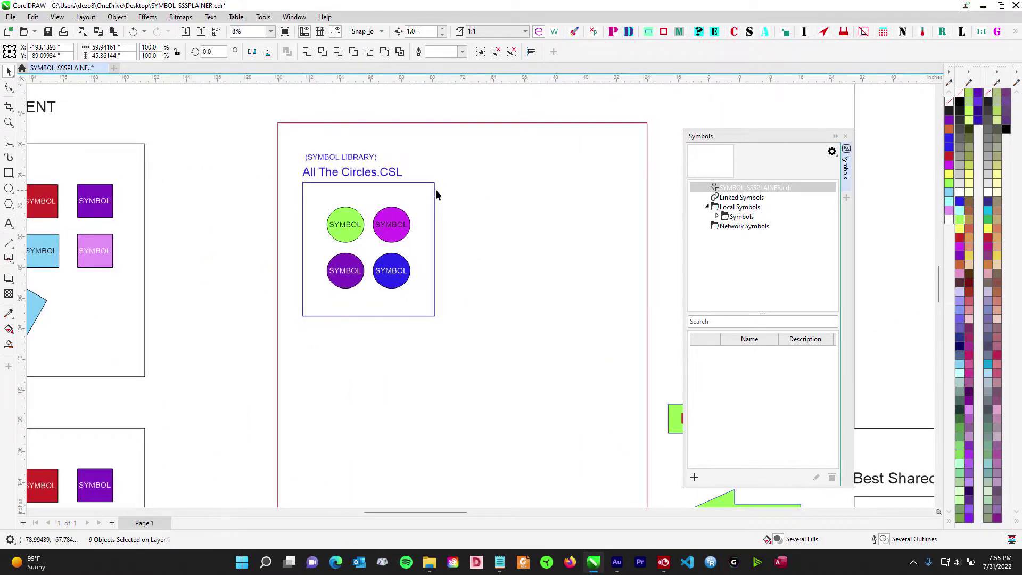
click(436, 189)
scroll(436, 190, down, 1)
drag(464, 247, 457, 239)
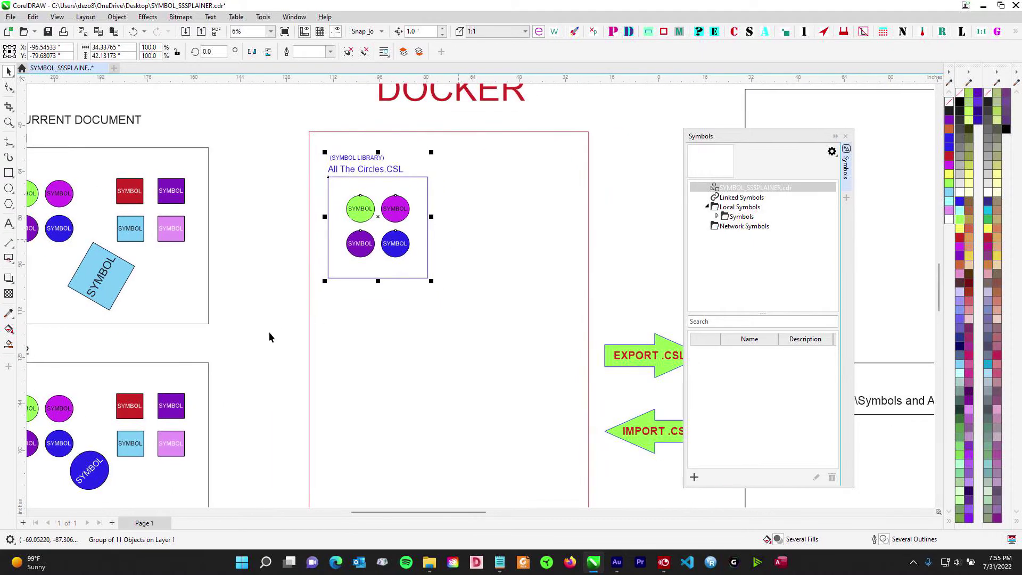
Step: Select the EXPORT .CSL arrow between the Symbol Docker box and the library folders to point it out
drag(270, 335, 281, 230)
scroll(347, 261, down, 1)
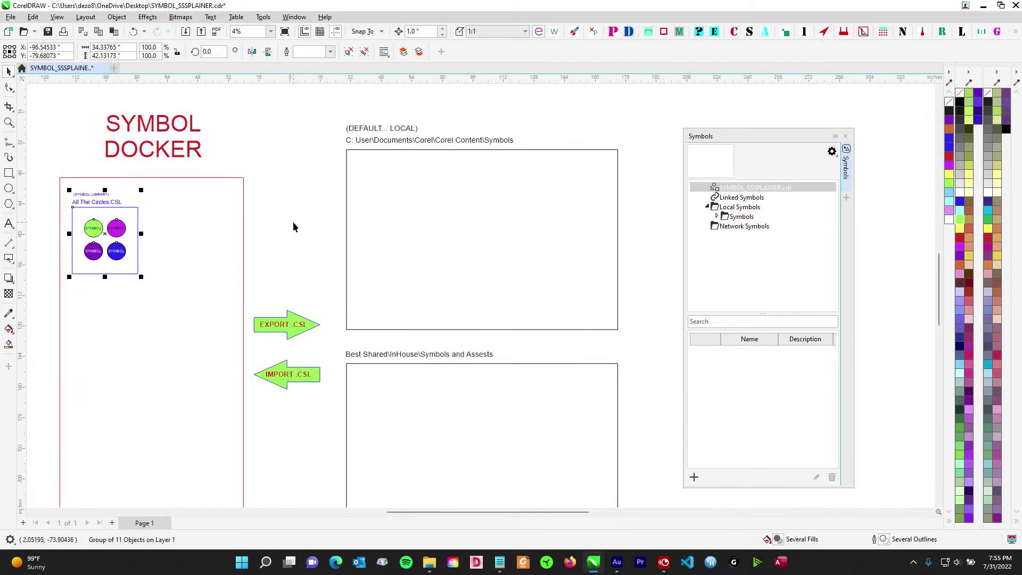
scroll(275, 313, up, 2)
scroll(247, 254, up, 1)
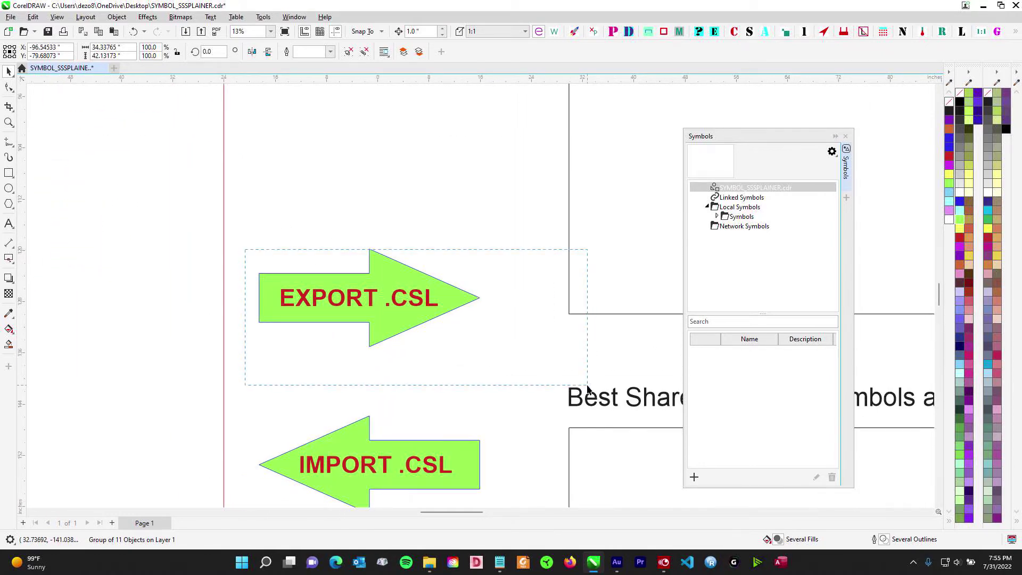
click(429, 354)
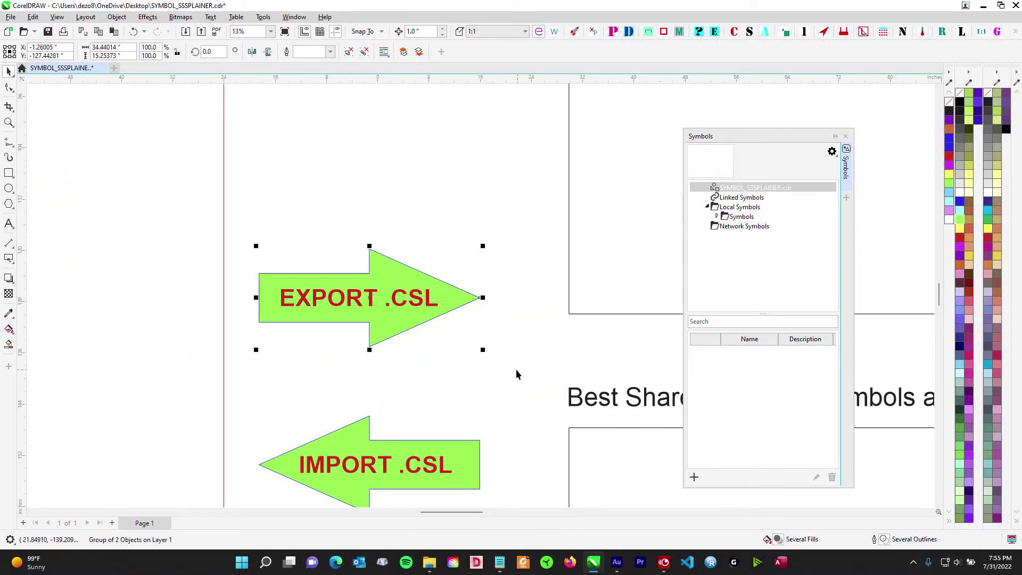
scroll(516, 370, down, 3)
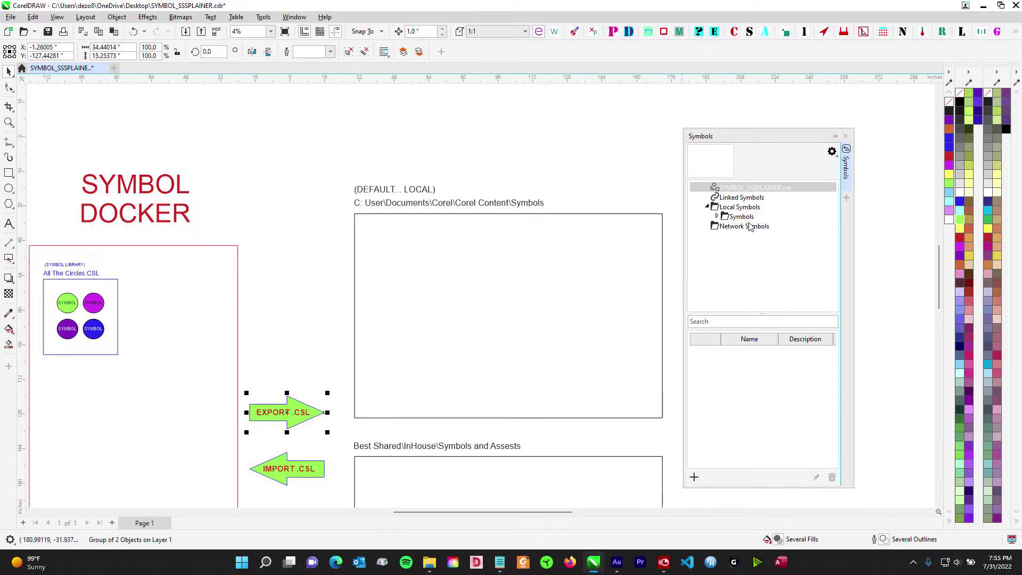
Step: Bring the Symbols docker next to the diagram, point out Local Symbols and Network Symbols, and set the docker aside again
drag(776, 140, 460, 129)
click(414, 200)
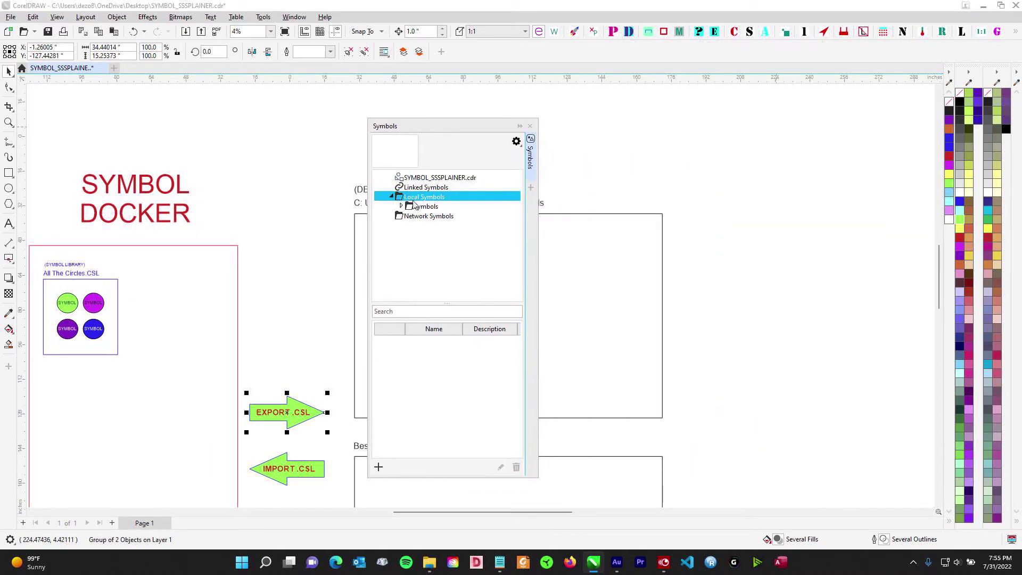
click(424, 217)
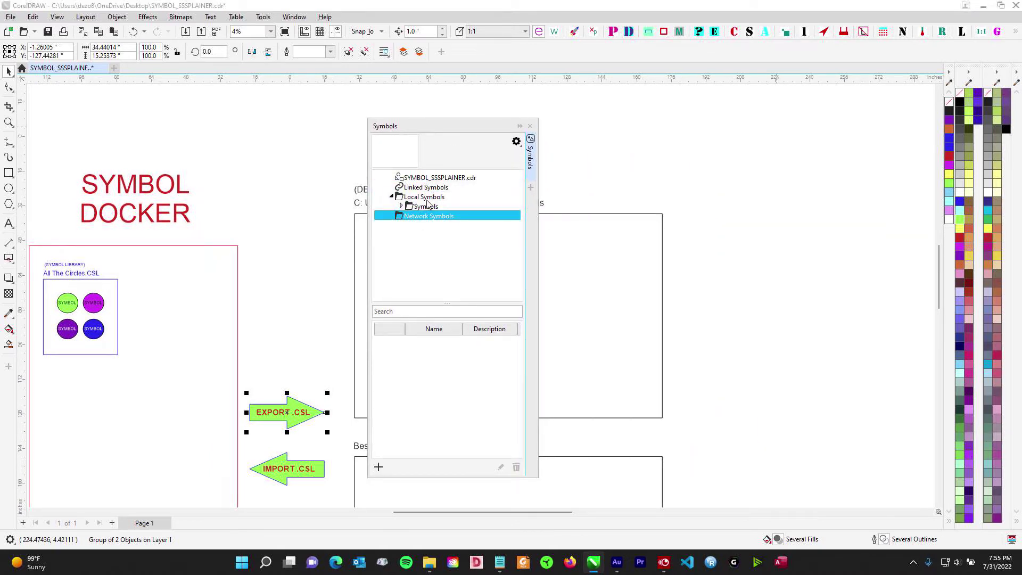
click(429, 199)
double_click(456, 129)
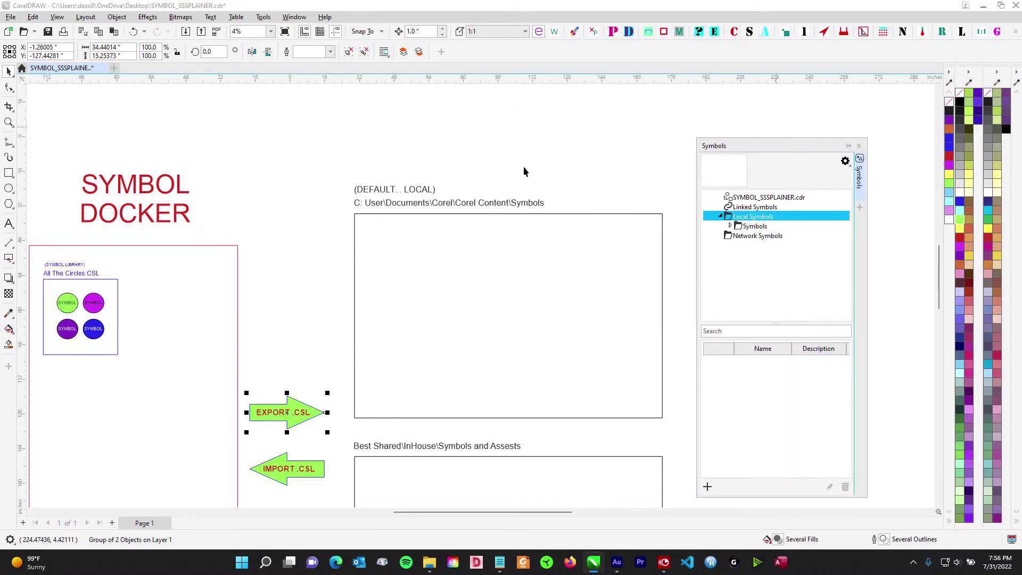
Step: Review the default local Corel Content\Symbols path in the diagram and check the Symbols docker's library import and export options
scroll(424, 211, up, 2)
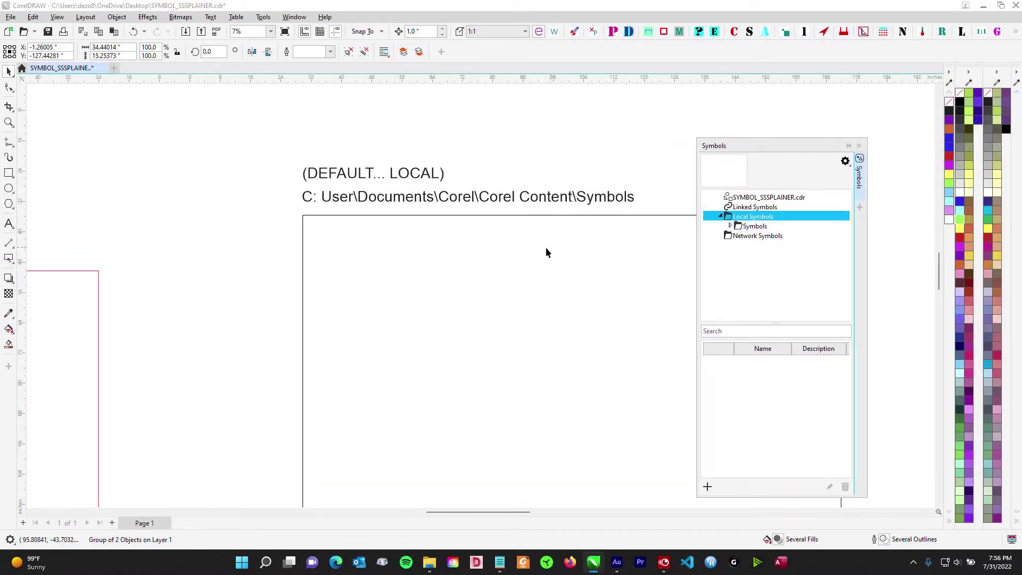
scroll(530, 173, down, 1)
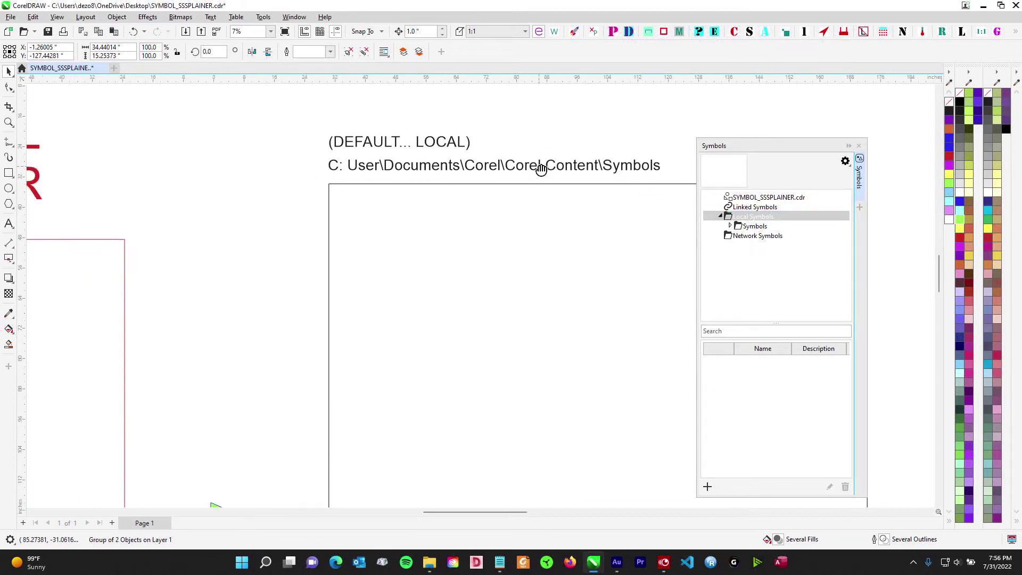
scroll(539, 170, down, 3)
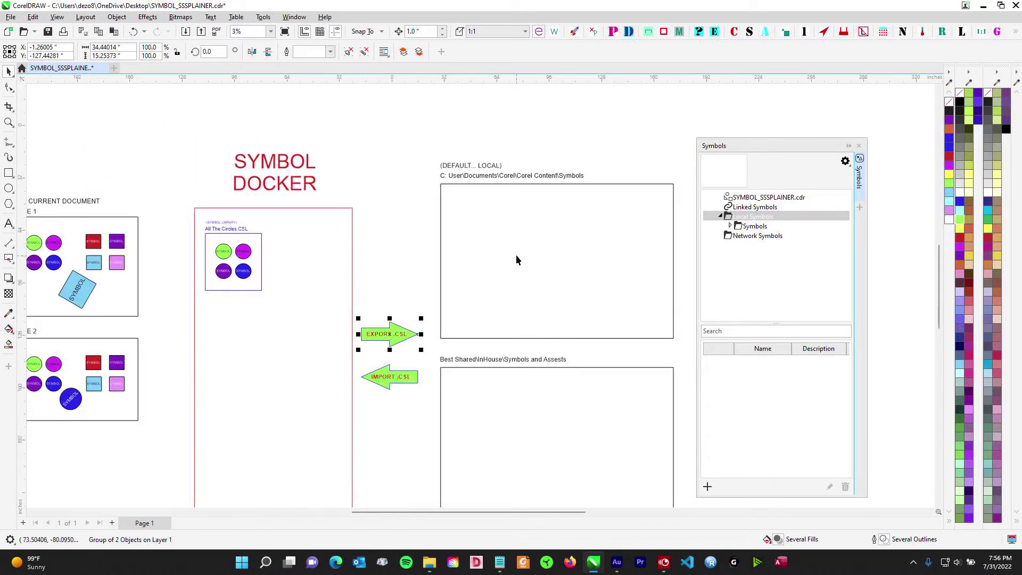
scroll(185, 228, up, 1)
click(845, 162)
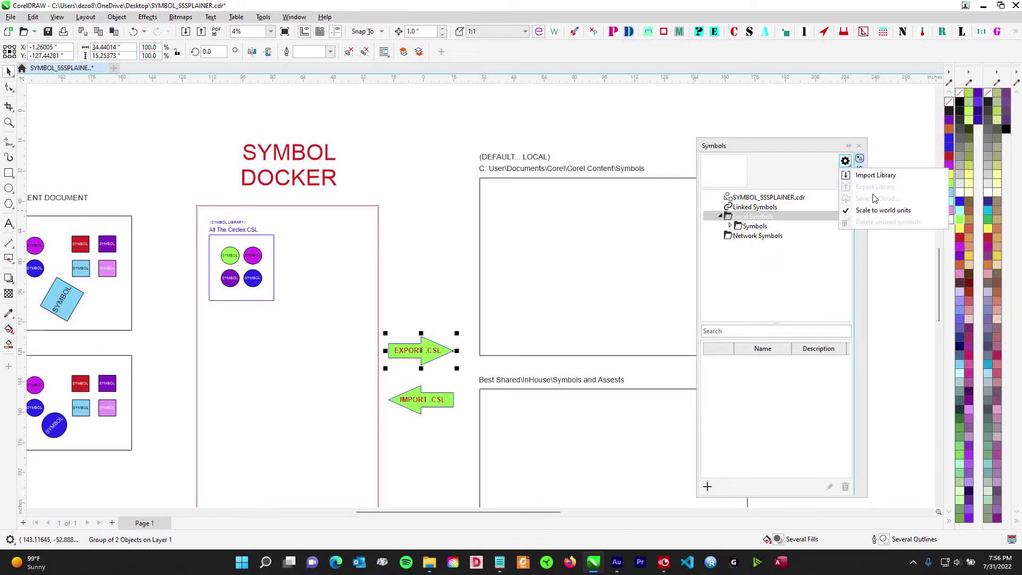
click(400, 164)
Step: Point out the circle symbols on Page 1 and the matching All The Circles.CSL group in the Symbol Docker box
scroll(400, 164, down, 2)
scroll(263, 210, up, 4)
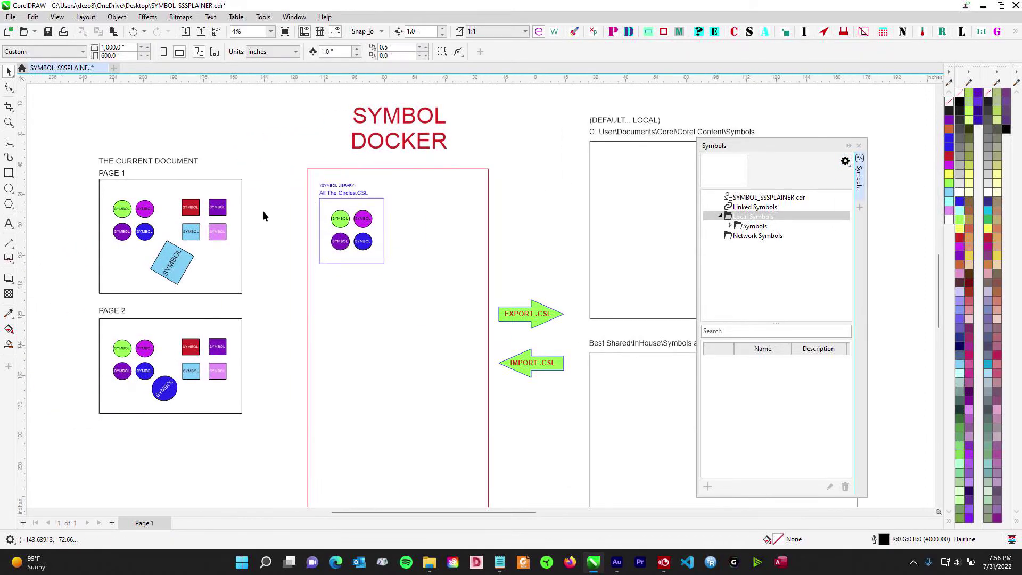
scroll(260, 243, down, 2)
scroll(165, 255, up, 2)
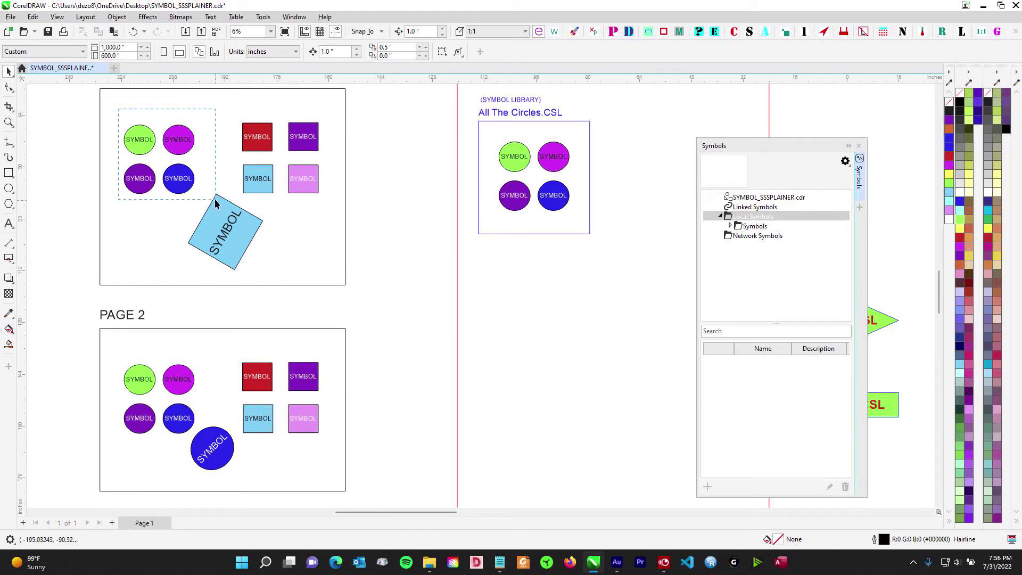
drag(215, 199, 216, 200)
drag(336, 158, 106, 271)
key(ctrl+g)
scroll(326, 288, up, 2)
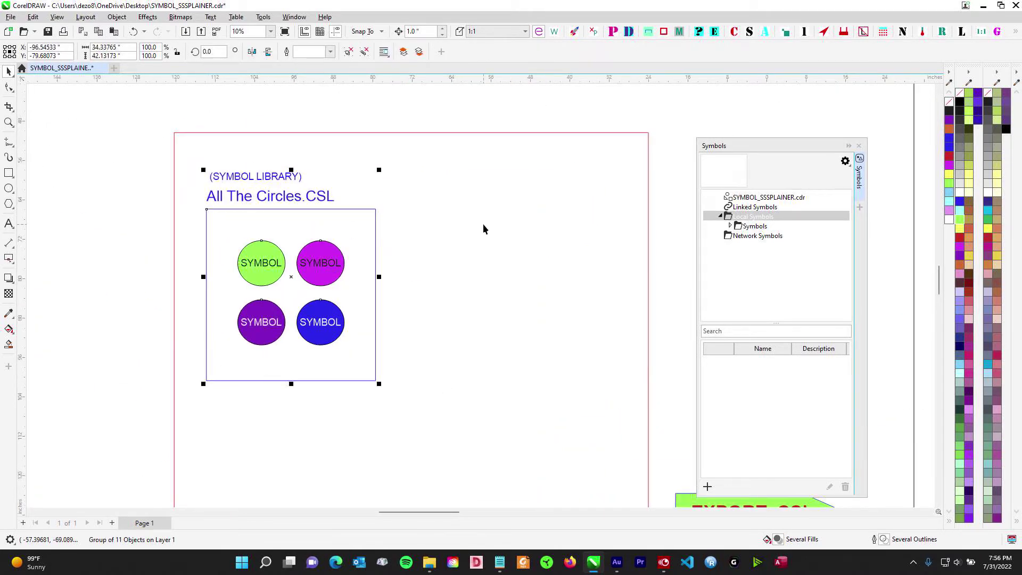
Step: Copy the All The Circles.CSL library group from the Symbol Docker box into the default local Symbols folder box
scroll(484, 229, down, 3)
drag(523, 256, 238, 279)
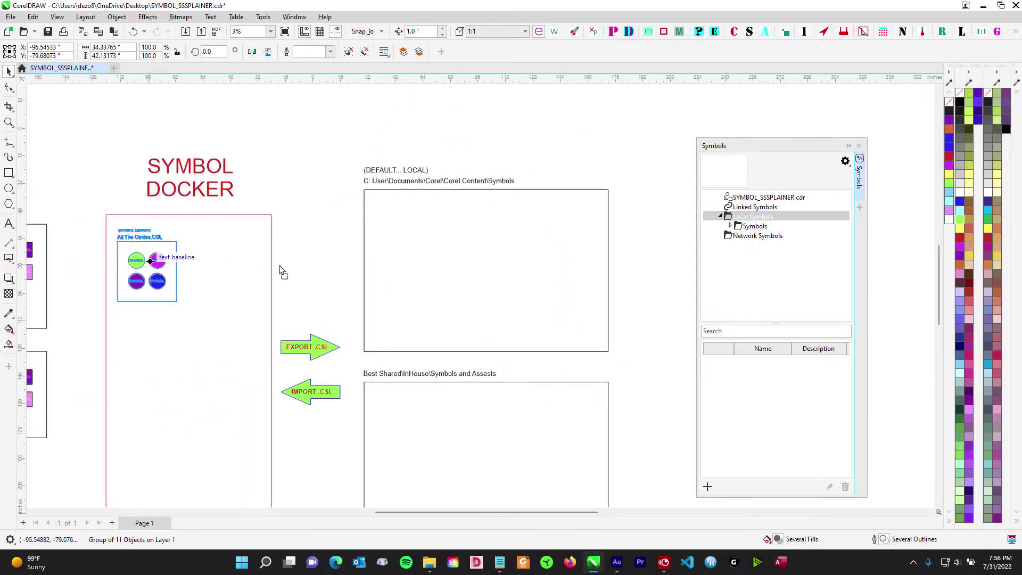
drag(151, 261, 406, 228)
scroll(362, 205, up, 2)
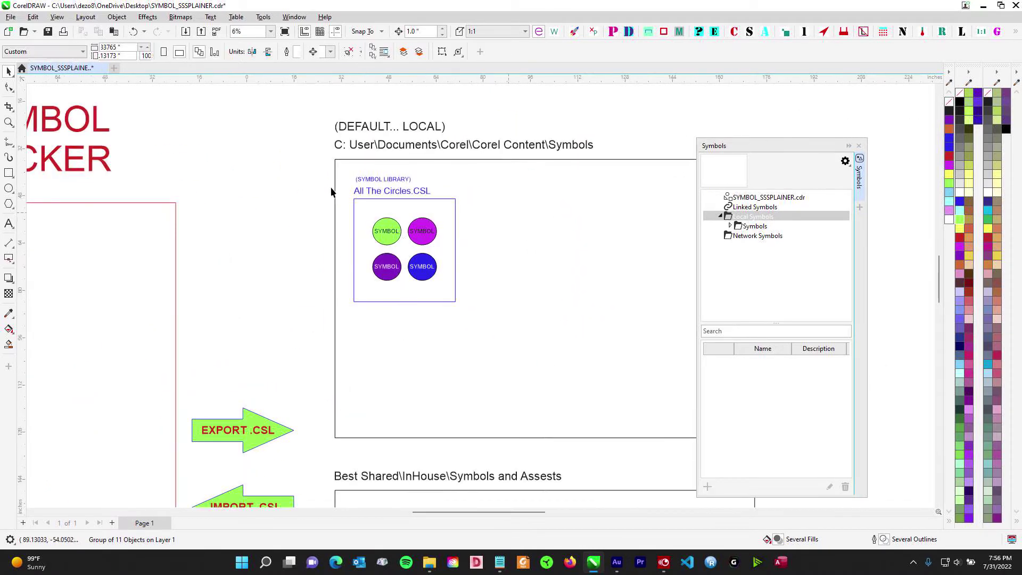
Step: Examine the All The Circles.CSL copy in the default local folder box together with the folder path above it
drag(295, 170, 495, 337)
scroll(414, 216, up, 2)
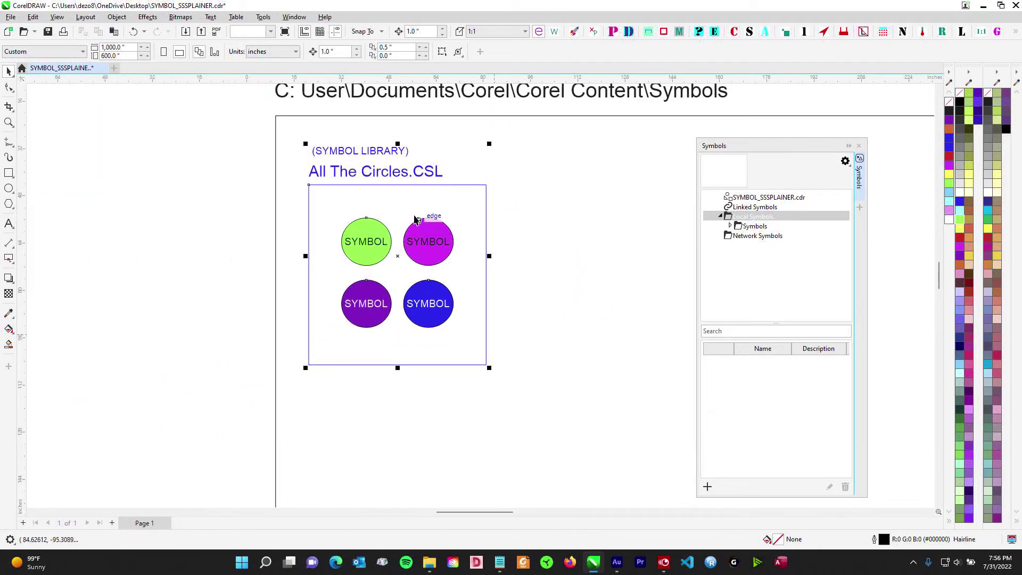
click(548, 250)
drag(387, 156, 292, 255)
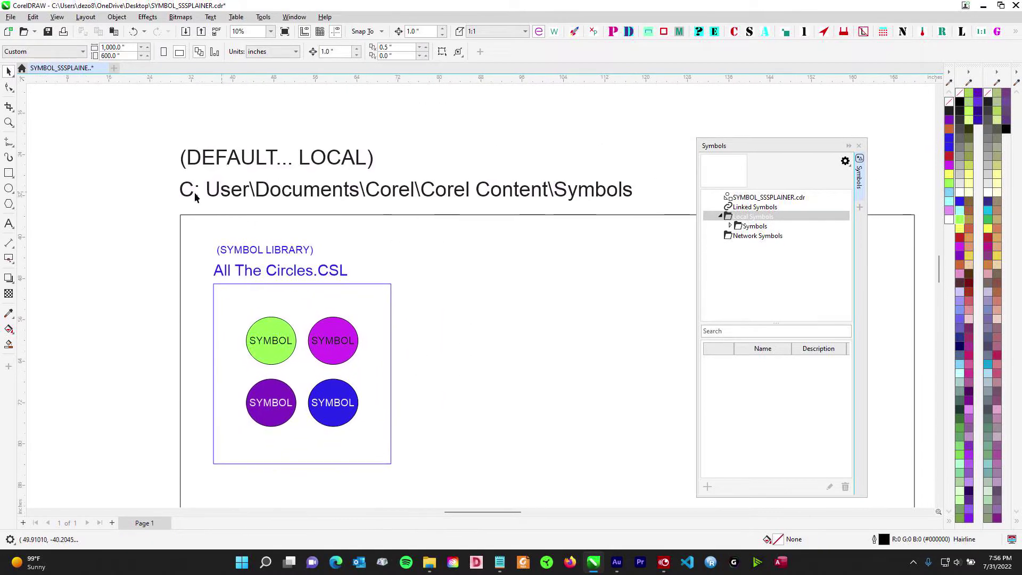
scroll(555, 271, down, 2)
drag(571, 356, 575, 245)
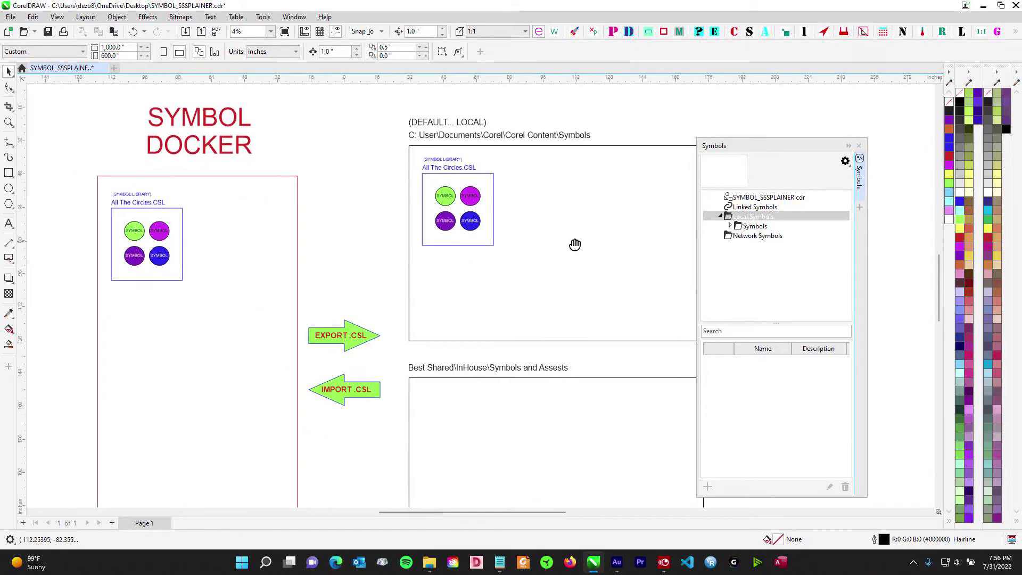
Step: Place the Two Circles.CSL library group from the prepared libraries into the Symbol Docker box, below All The Circles.CSL
drag(187, 293, 362, 285)
scroll(362, 285, down, 2)
drag(466, 320, 75, 271)
scroll(421, 178, up, 3)
drag(453, 127, 433, 188)
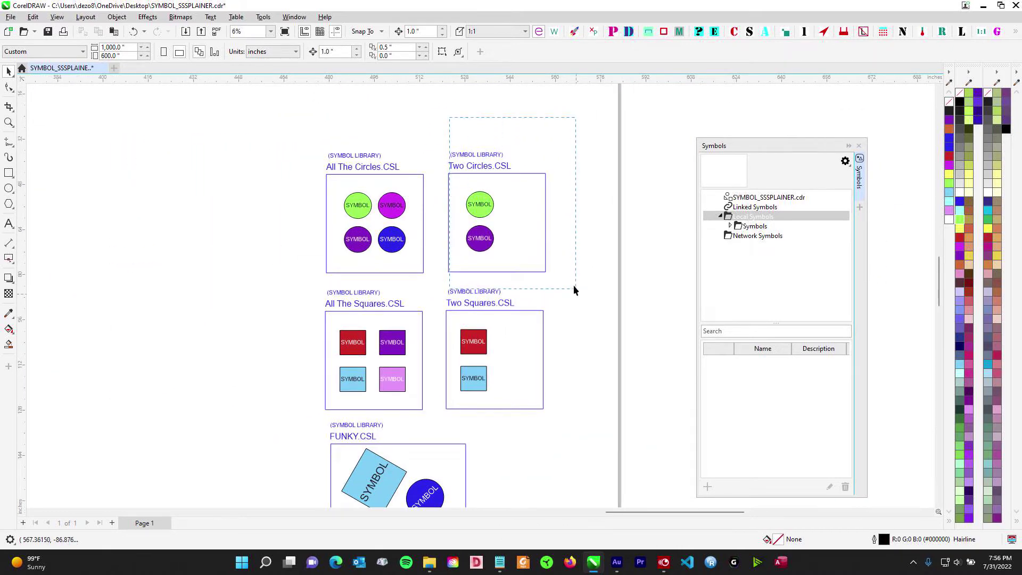
scroll(584, 283, down, 1)
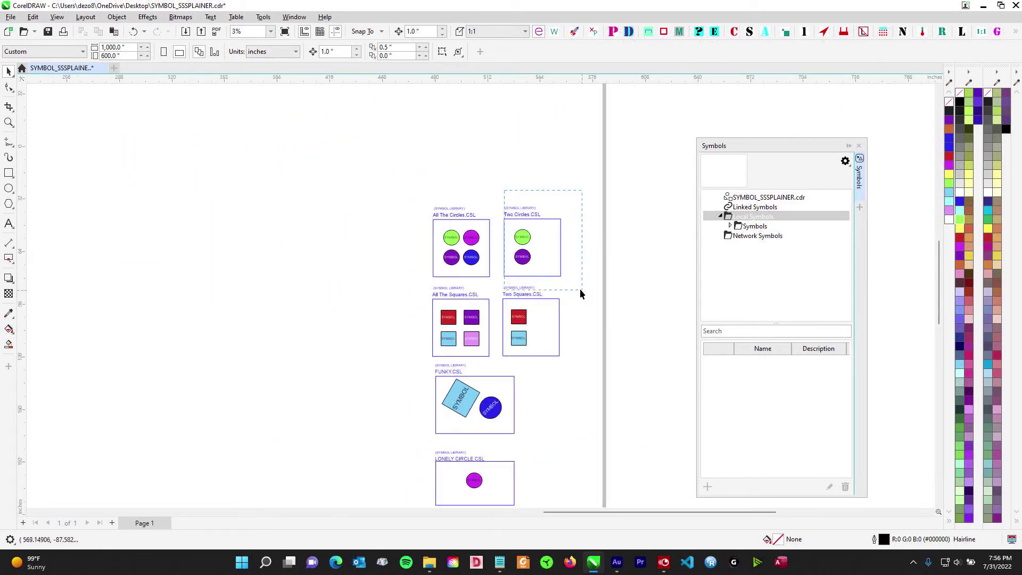
scroll(597, 296, down, 2)
drag(580, 289, 535, 264)
drag(623, 262, 421, 279)
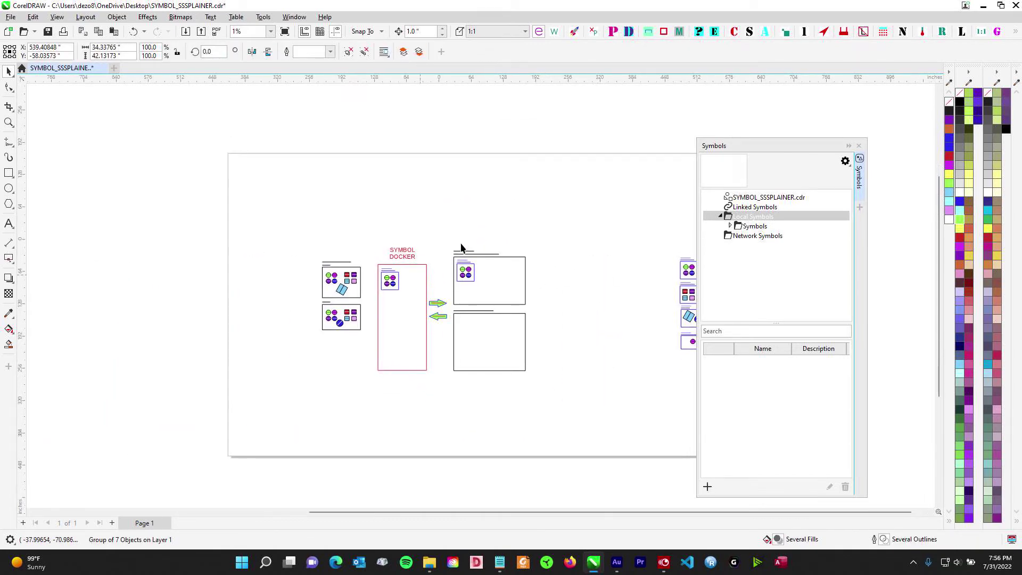
scroll(461, 248, up, 1)
drag(639, 278, 351, 418)
scroll(235, 296, up, 2)
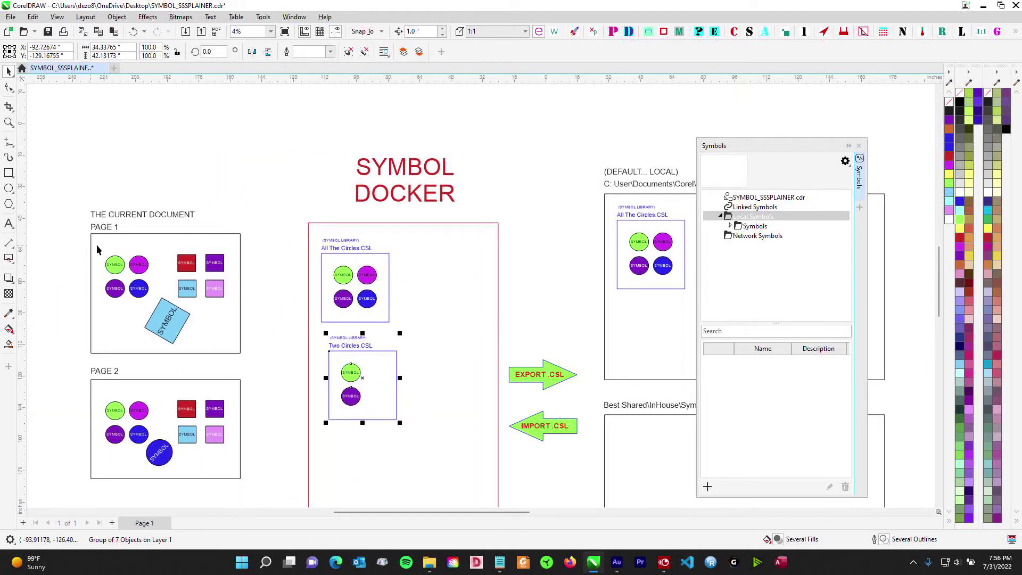
Step: Compare the green and purple circle symbols on Page 1 with the Two Circles.CSL library in the Symbol Docker box
drag(135, 317, 134, 315)
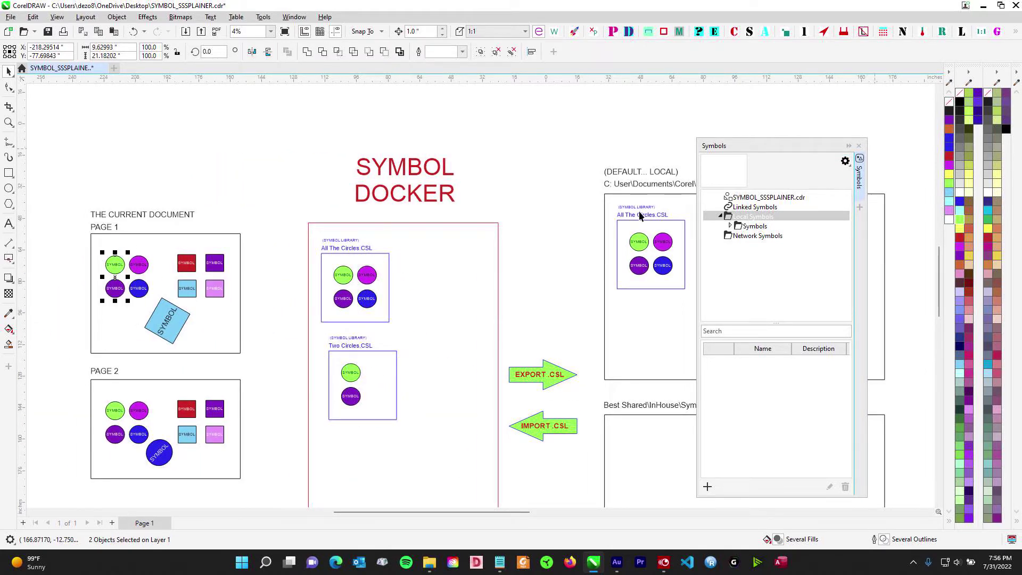
drag(421, 325, 245, 223)
scroll(224, 283, up, 2)
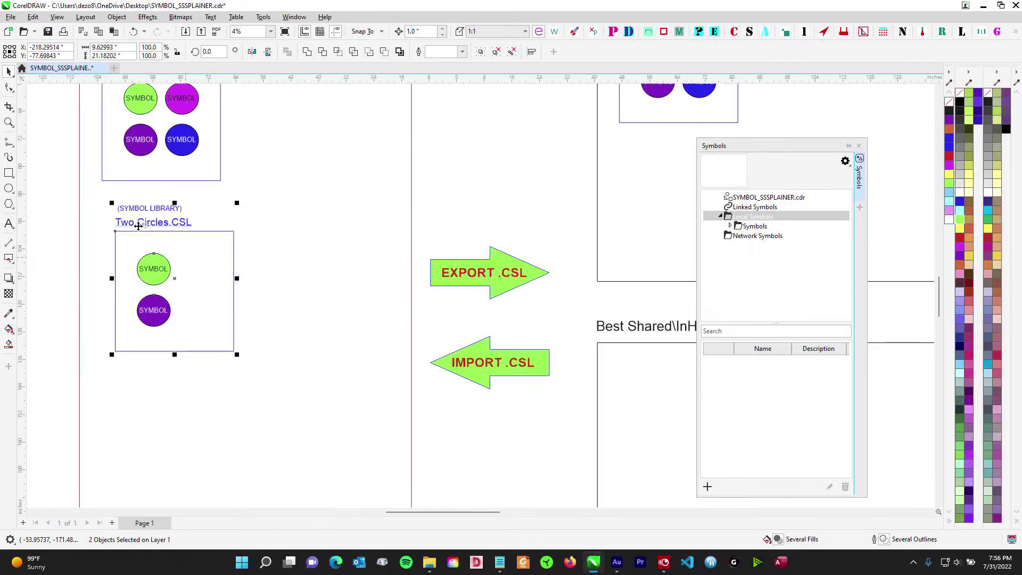
click(162, 219)
scroll(176, 224, up, 1)
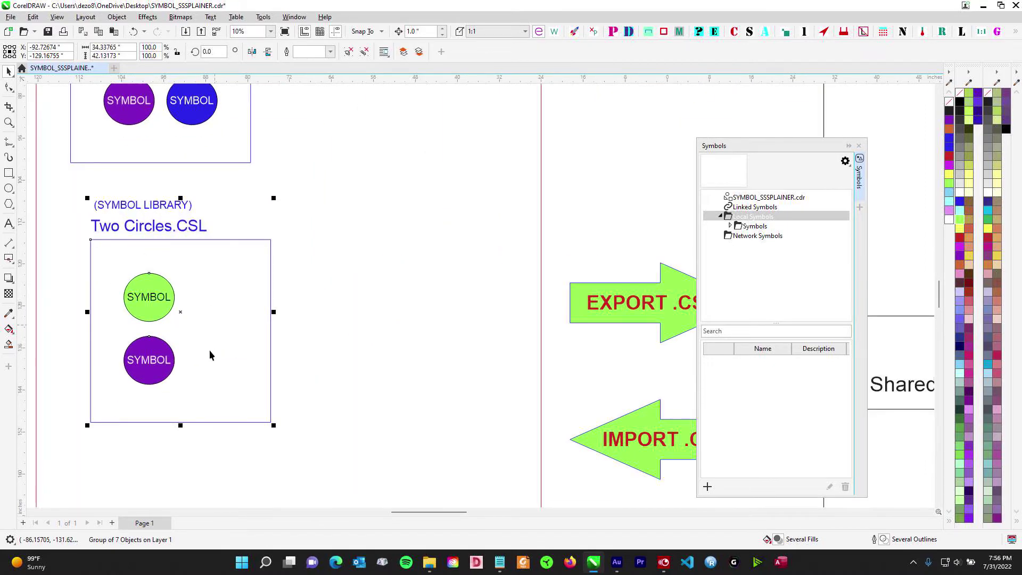
scroll(194, 300, down, 2)
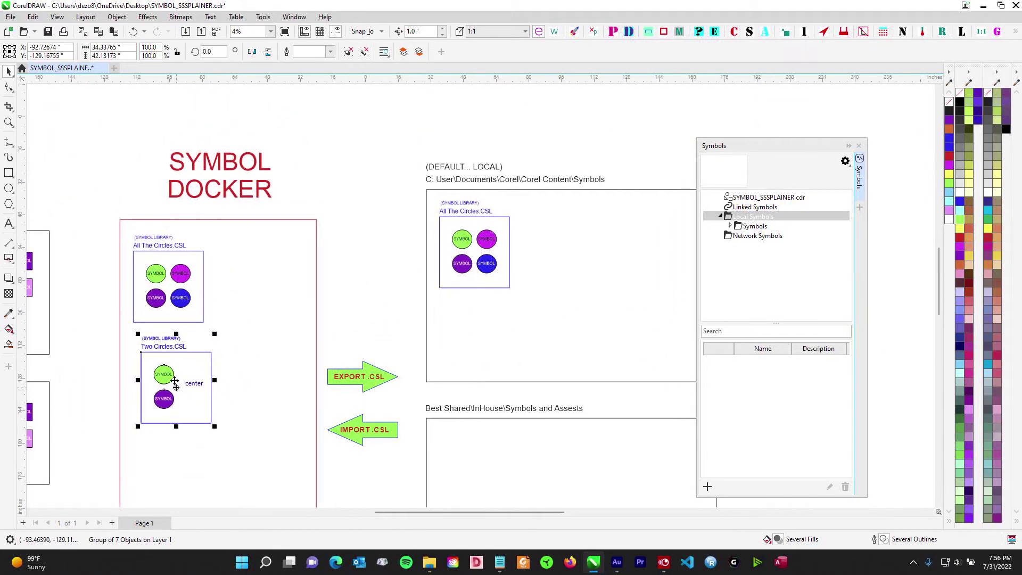
Step: Copy the Two Circles.CSL library group into the default local Symbols folder box, beside All The Circles.CSL
drag(167, 381, 548, 247)
scroll(547, 246, up, 1)
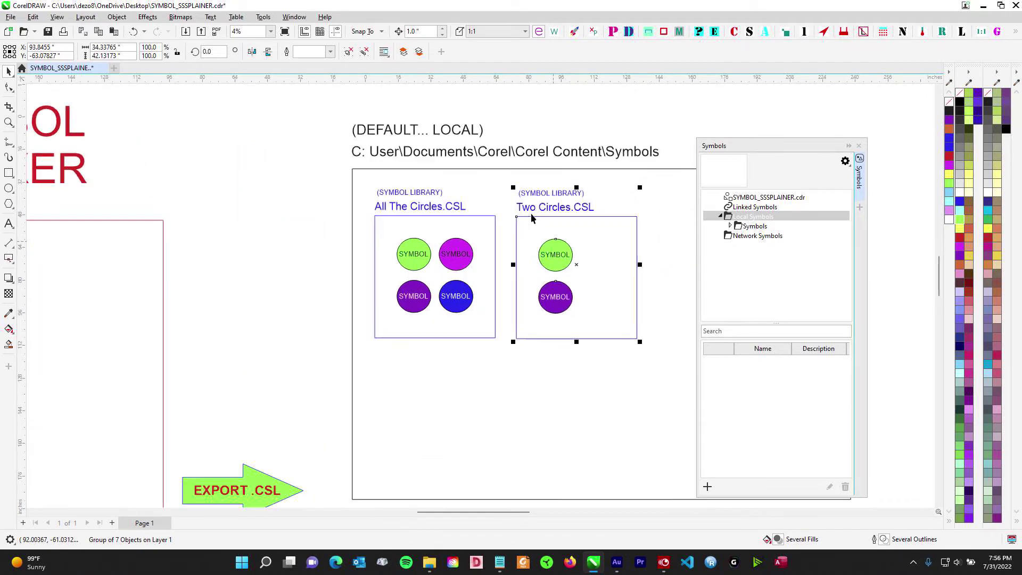
scroll(534, 254, down, 1)
click(410, 213)
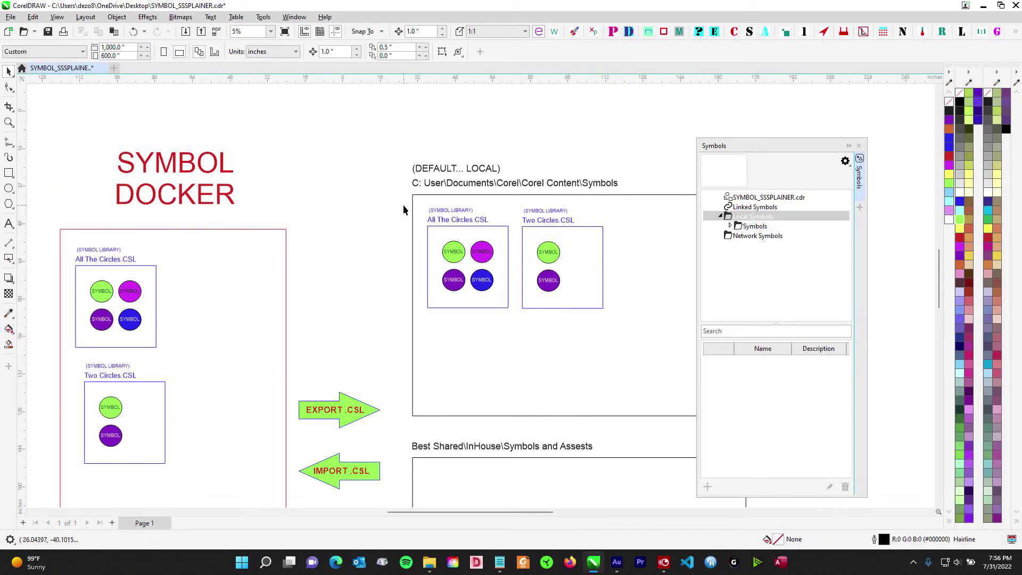
Step: Point out the All The Circles.CSL and Two Circles.CSL libraries together in the default local folder box
drag(404, 204, 643, 329)
scroll(526, 221, up, 2)
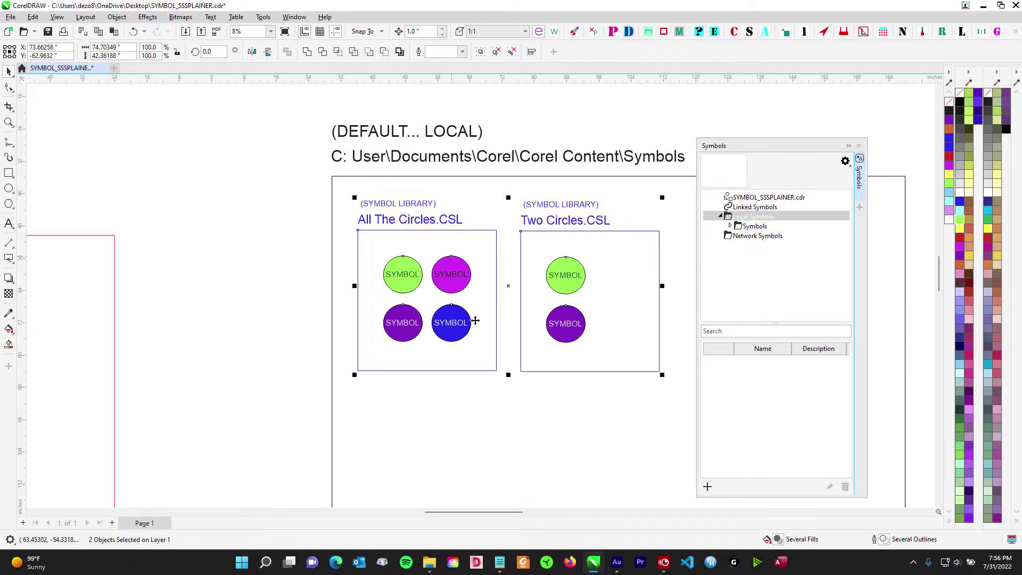
click(538, 381)
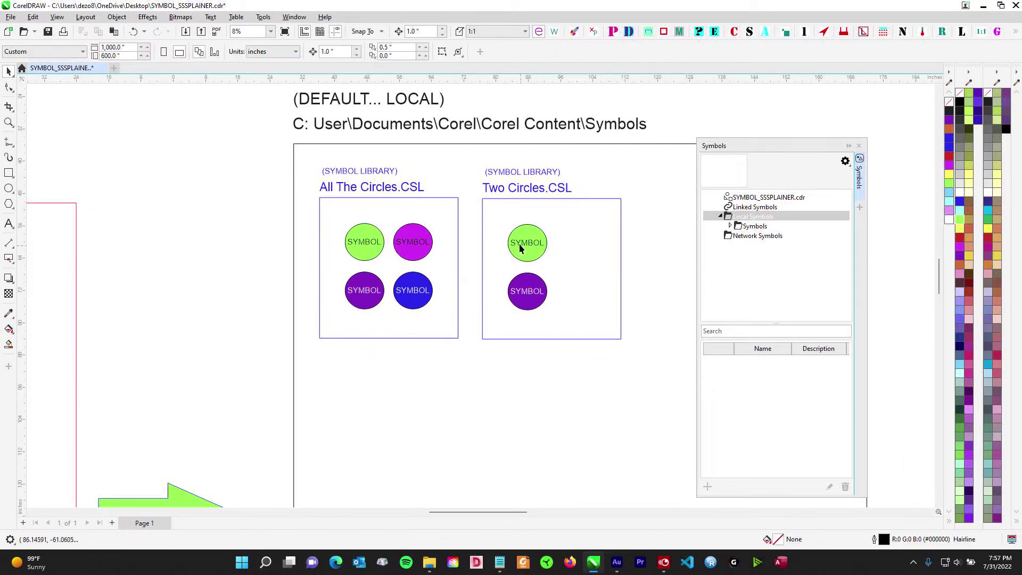
Step: Compare the All The Circles.CSL and Two Circles.CSL libraries in the Symbol Docker box with the document pages and the local folder box
scroll(288, 304, down, 1)
scroll(361, 302, left, 3)
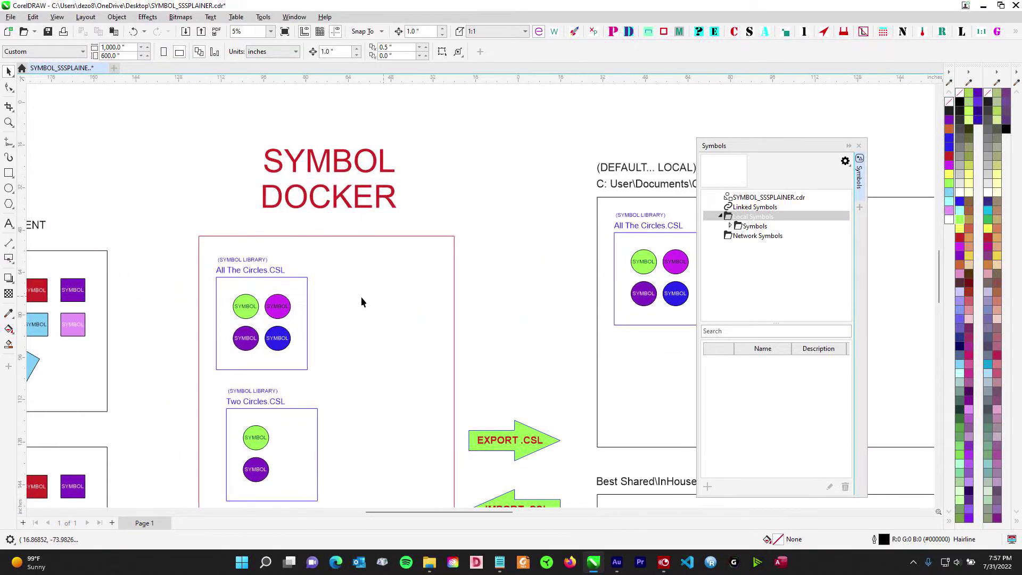
scroll(265, 275, up, 1)
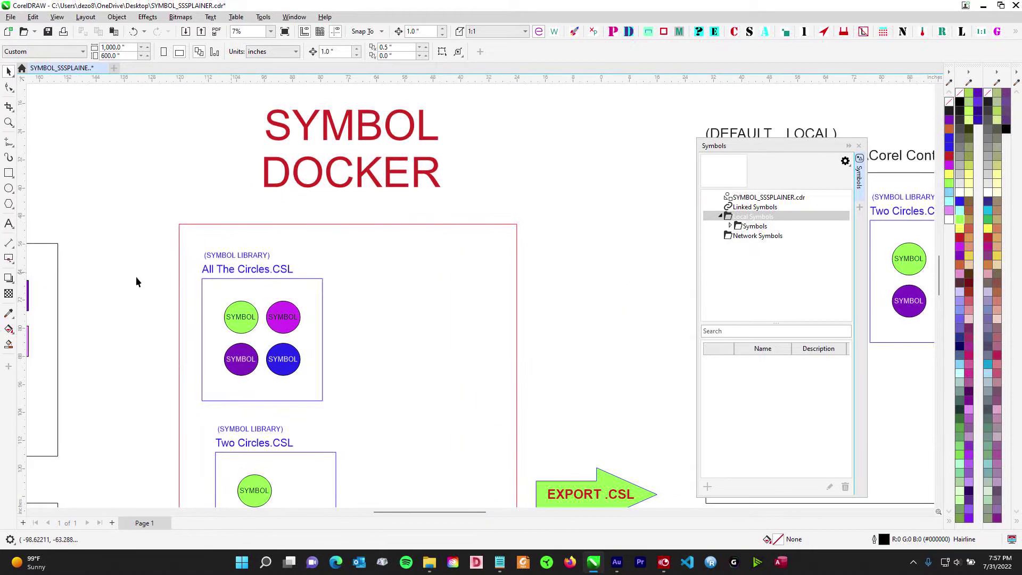
scroll(318, 274, down, 1)
scroll(366, 307, down, 4)
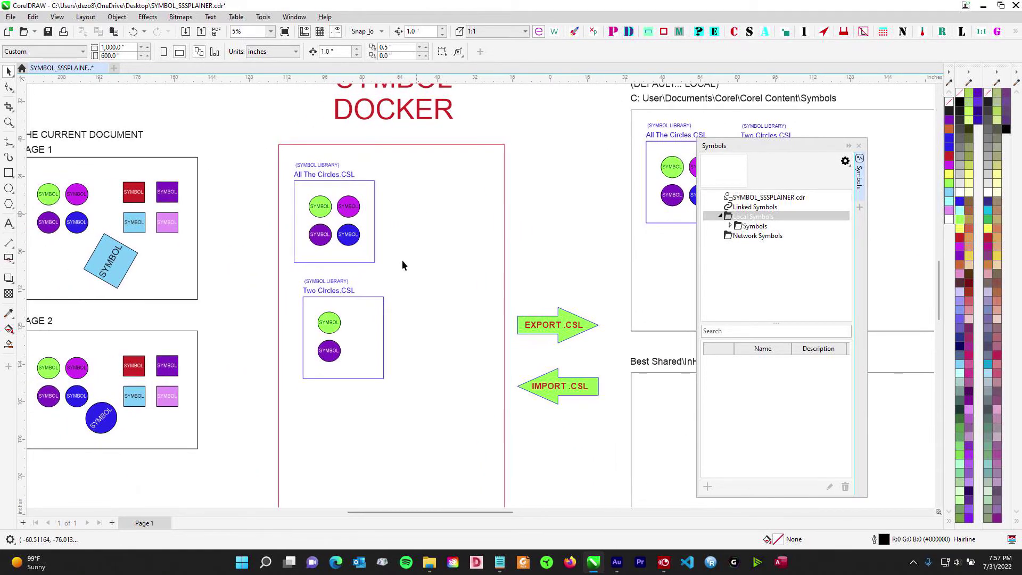
scroll(332, 319, up, 1)
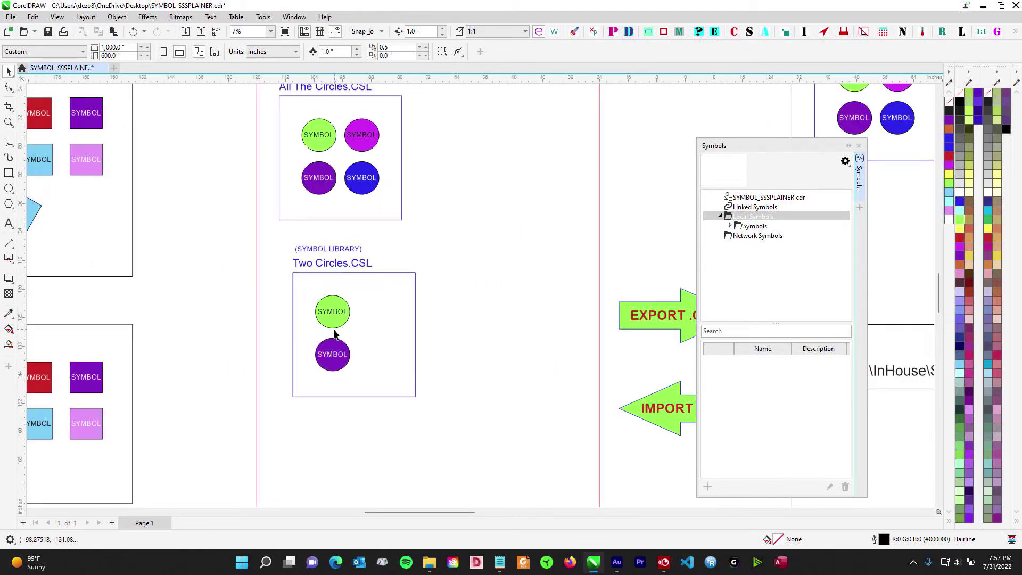
scroll(342, 316, down, 1)
scroll(495, 269, down, 1)
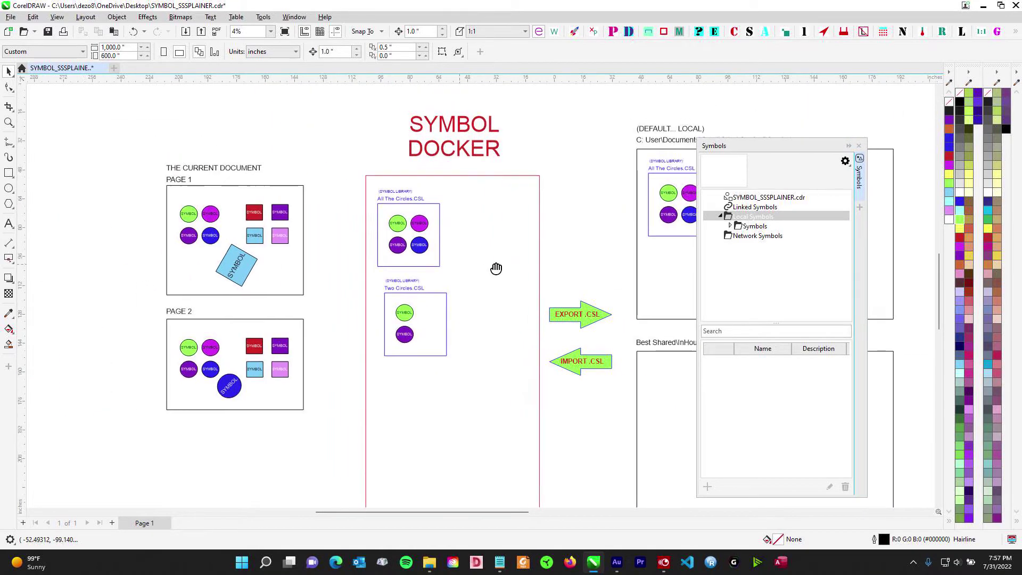
Step: Copy the FUNKY.CSL library group from the prepared libraries into the Symbol Docker box, below Two Circles.CSL
scroll(352, 311, down, 1)
scroll(364, 303, down, 1)
drag(449, 282, 237, 283)
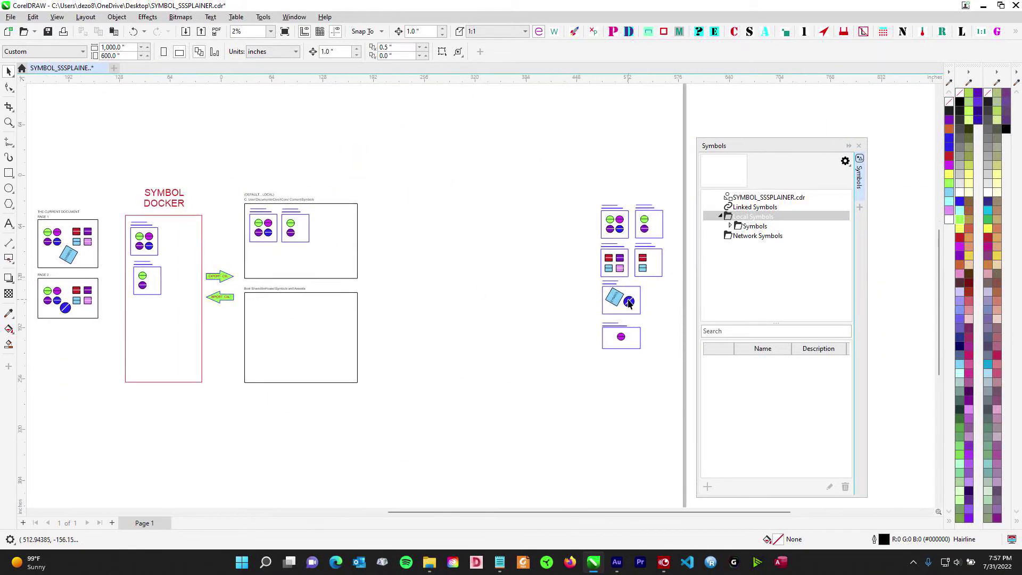
scroll(630, 298, up, 4)
scroll(574, 251, up, 1)
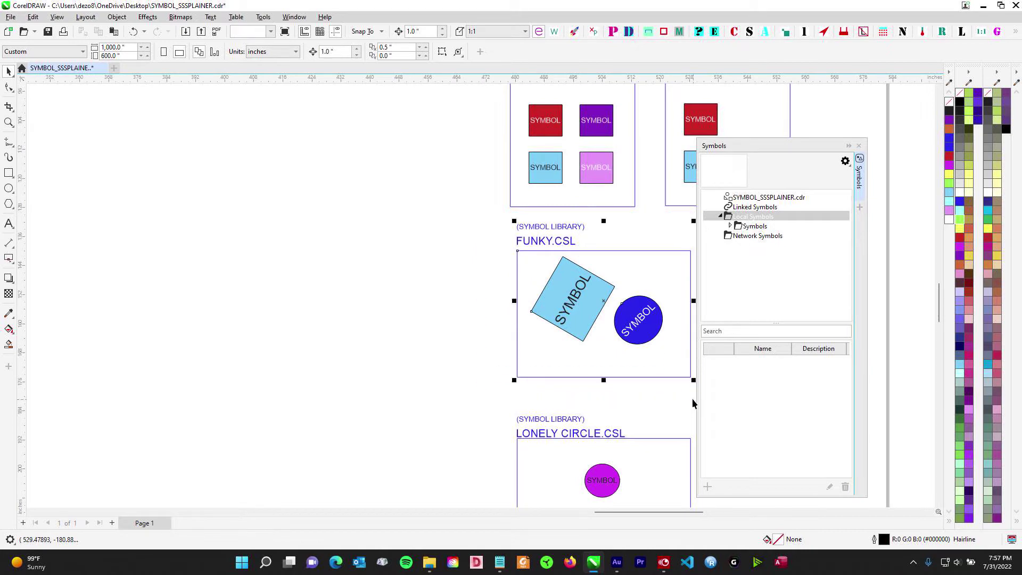
scroll(692, 398, down, 3)
click(617, 372)
drag(626, 366, 225, 367)
scroll(531, 293, up, 1)
drag(233, 328, 422, 305)
scroll(270, 234, up, 1)
Step: Point out the rotated light-blue square on Page 1 and the large blue circle on Page 2 as the symbols in FUNKY.CSL
click(249, 221)
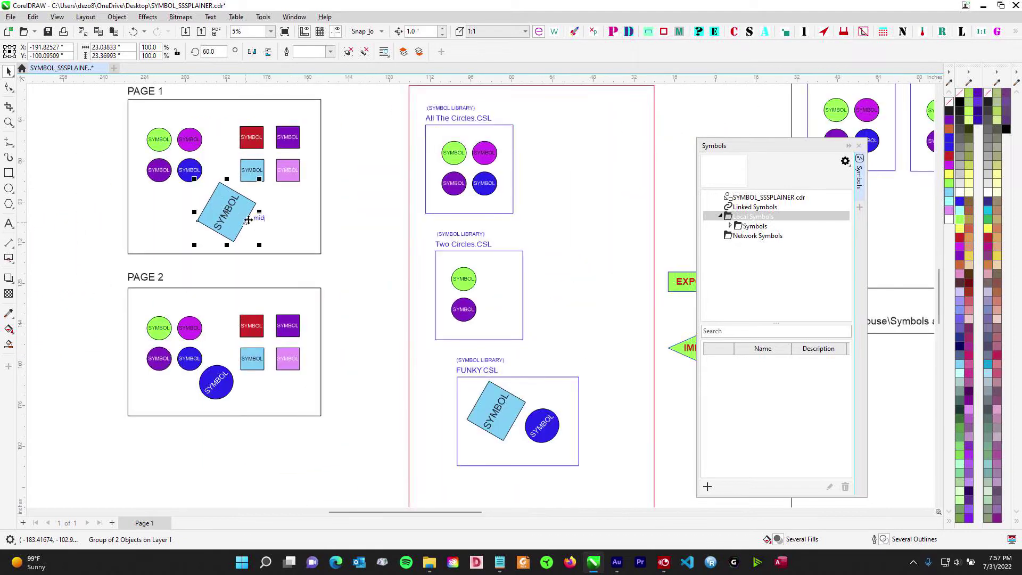
click(228, 392)
drag(319, 278, 247, 269)
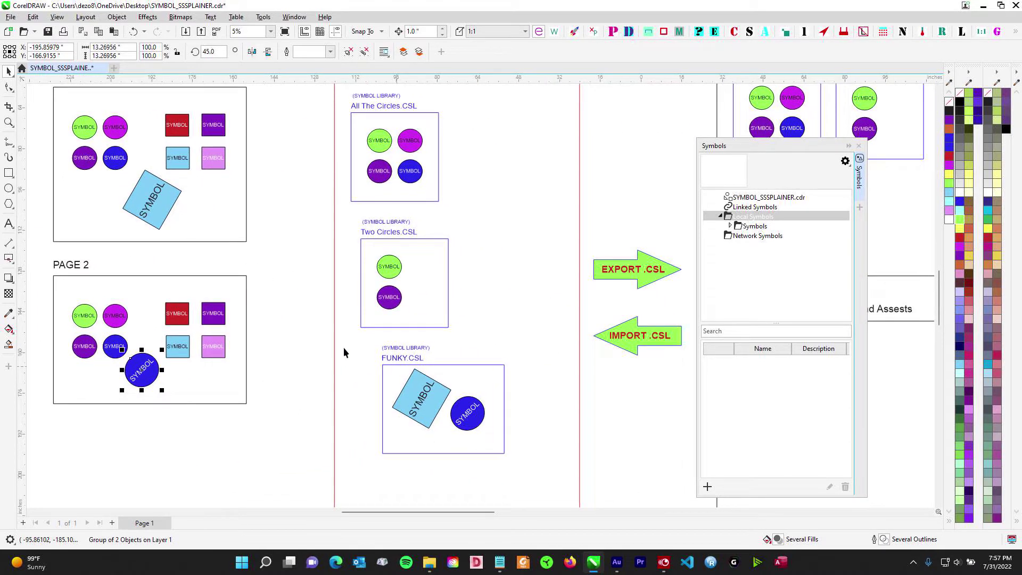
scroll(461, 435, down, 1)
click(405, 387)
scroll(422, 359, up, 1)
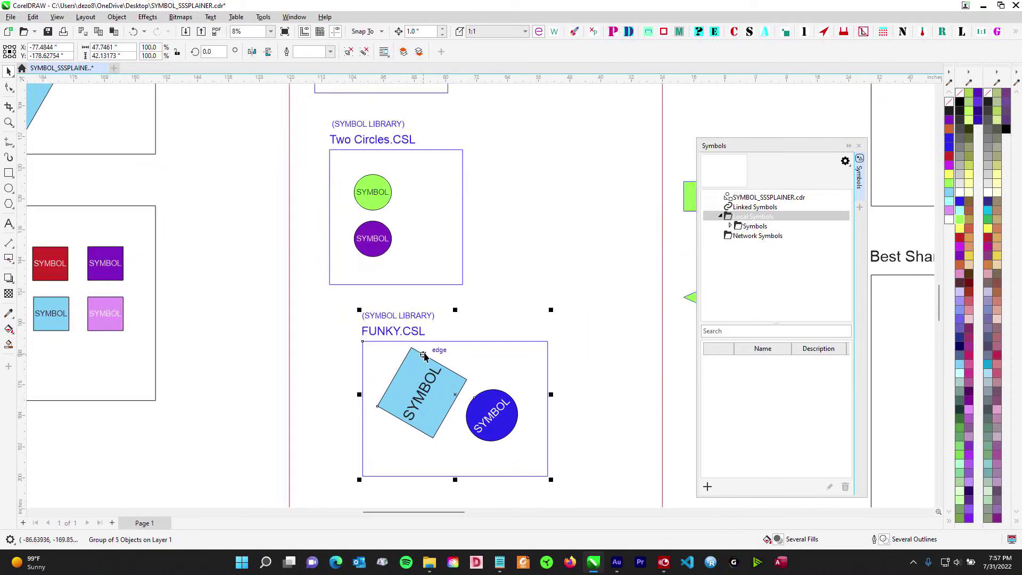
Step: Copy the FUNKY.CSL library group into the default local Symbols folder box, below All The Circles.CSL
drag(319, 300, 570, 501)
drag(572, 443, 323, 415)
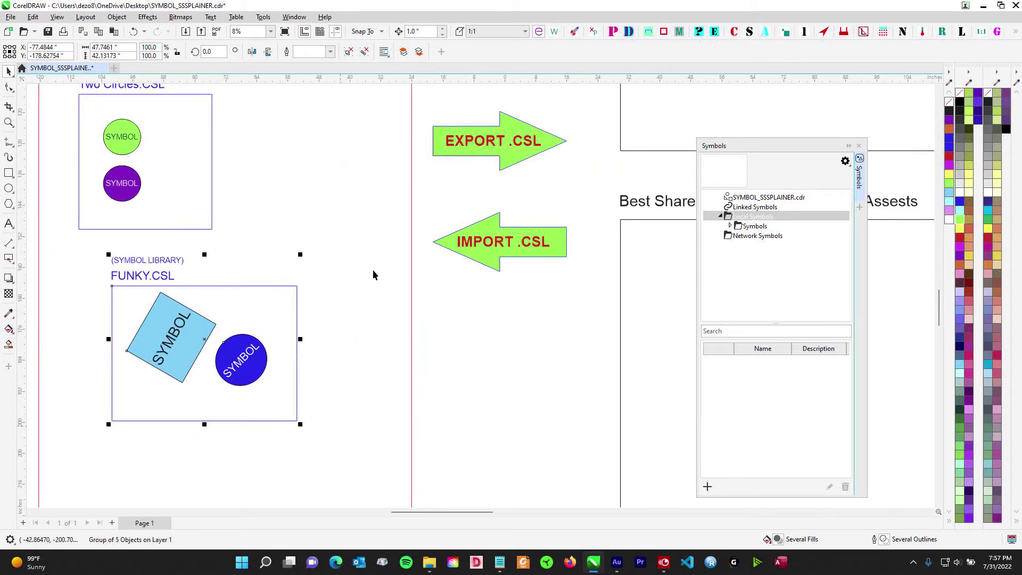
drag(353, 257, 413, 301)
scroll(337, 314, down, 3)
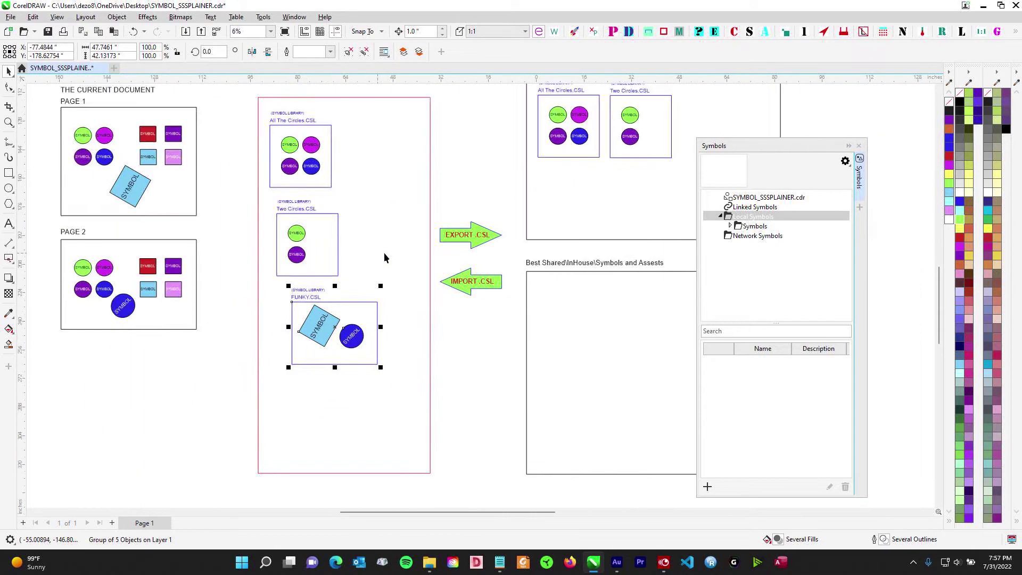
drag(181, 405, 420, 244)
right_click(420, 244)
click(309, 185)
drag(308, 185, 476, 184)
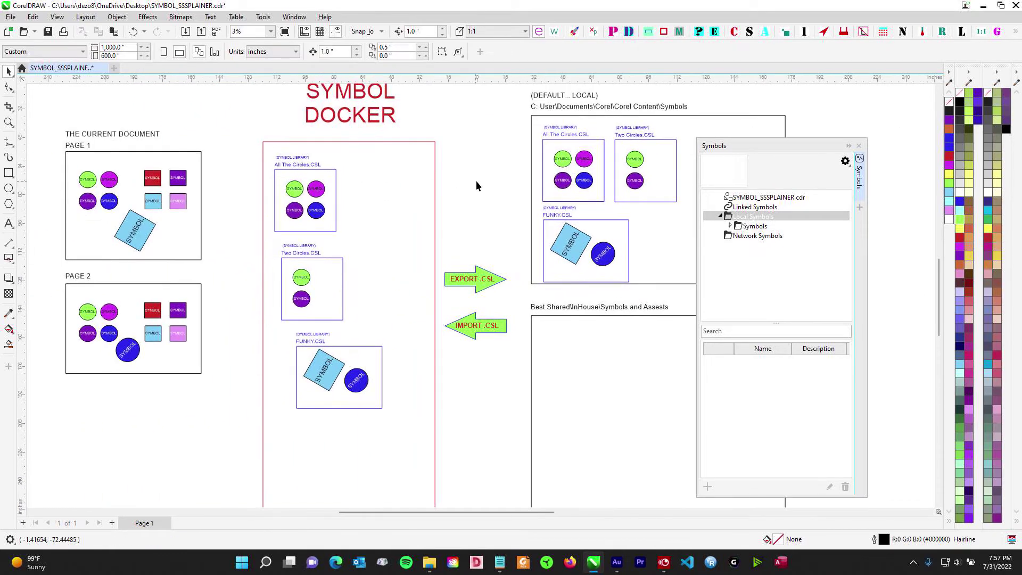
Step: Point out the Page 1 and Page 2 contents of the current document beside the Symbol Docker box
scroll(472, 188, down, 1)
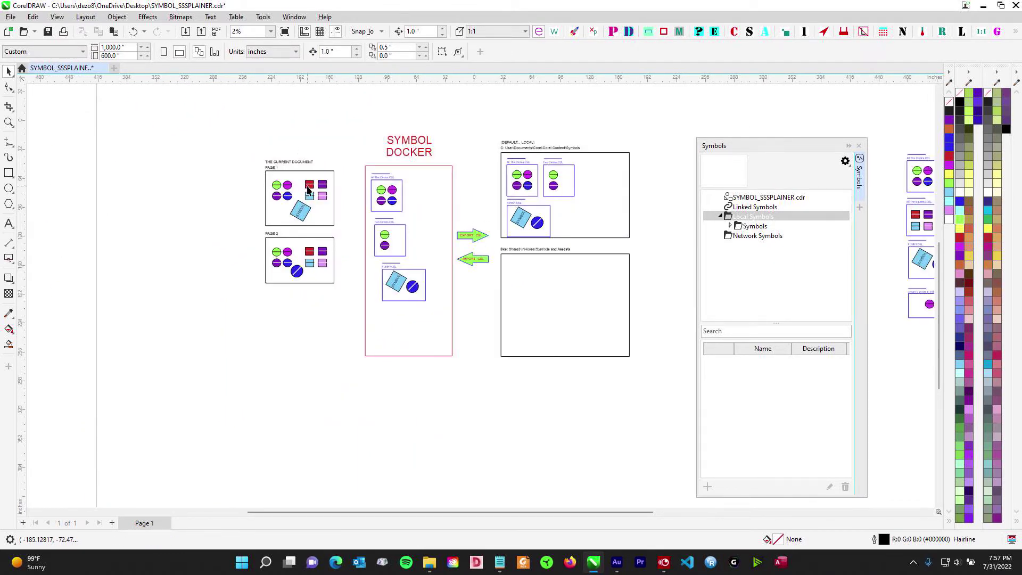
scroll(308, 189, up, 1)
drag(370, 340, 370, 365)
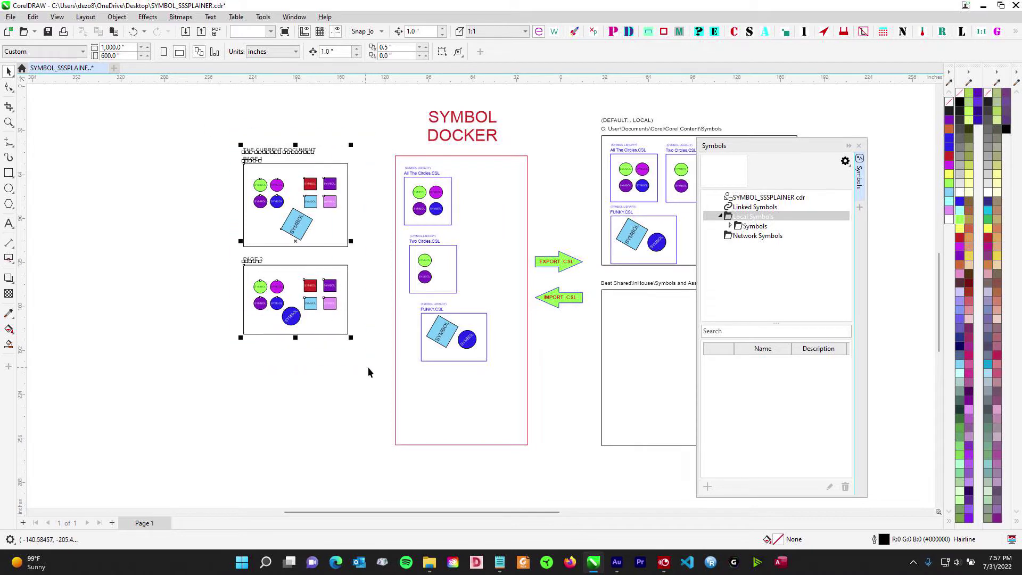
scroll(368, 129, up, 1)
click(368, 129)
drag(485, 199, 315, 162)
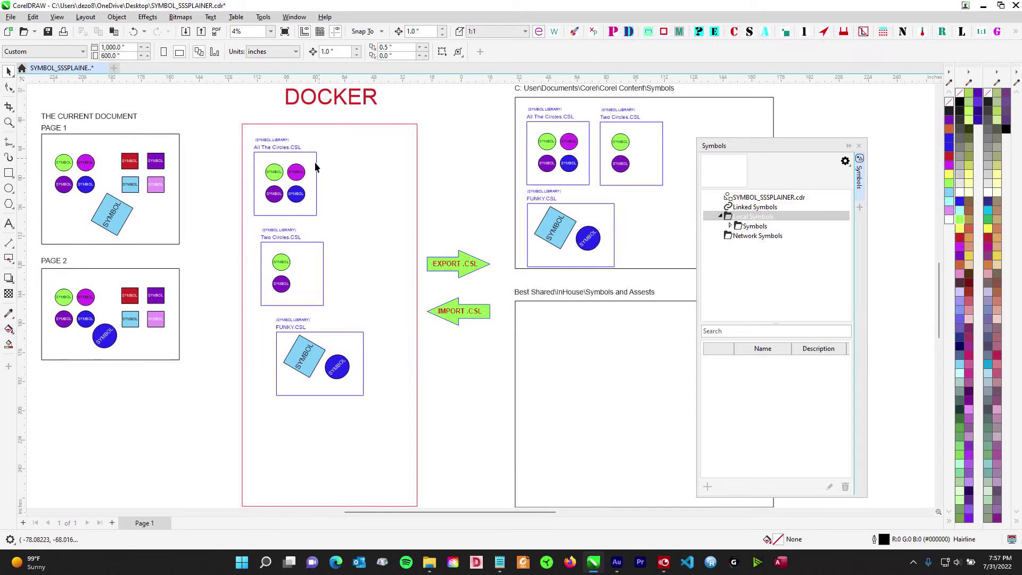
Step: Delete the All The Circles.CSL, Two Circles.CSL and FUNKY.CSL library groups from the Symbol Docker box
scroll(314, 162, down, 1)
drag(245, 139, 364, 379)
key(Delete)
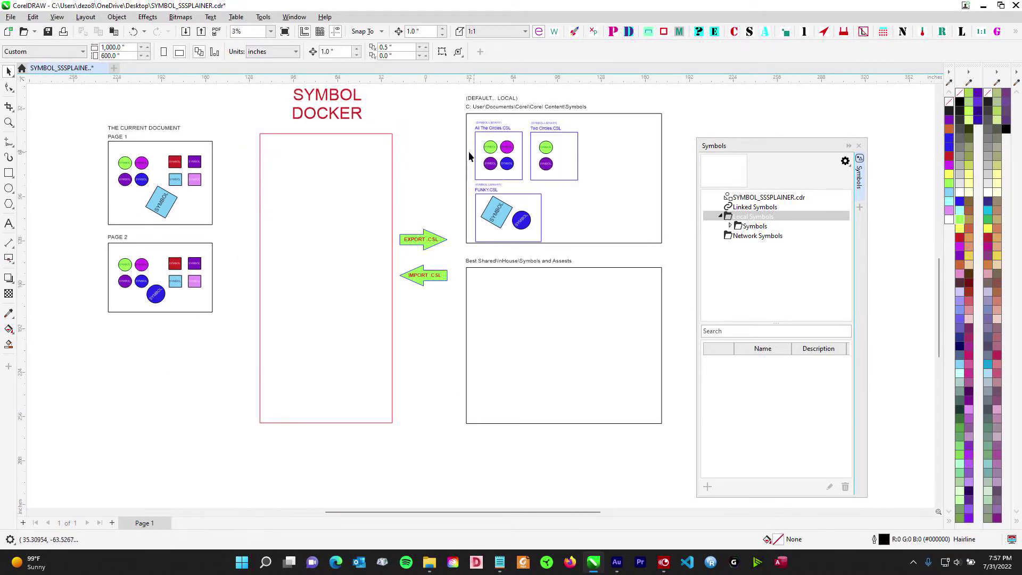
Step: Expand the local Symbols folder in the Symbols docker and compare its libraries with the Corel Content\Symbols folder in File Explorer
scroll(445, 220, up, 2)
drag(499, 185, 333, 153)
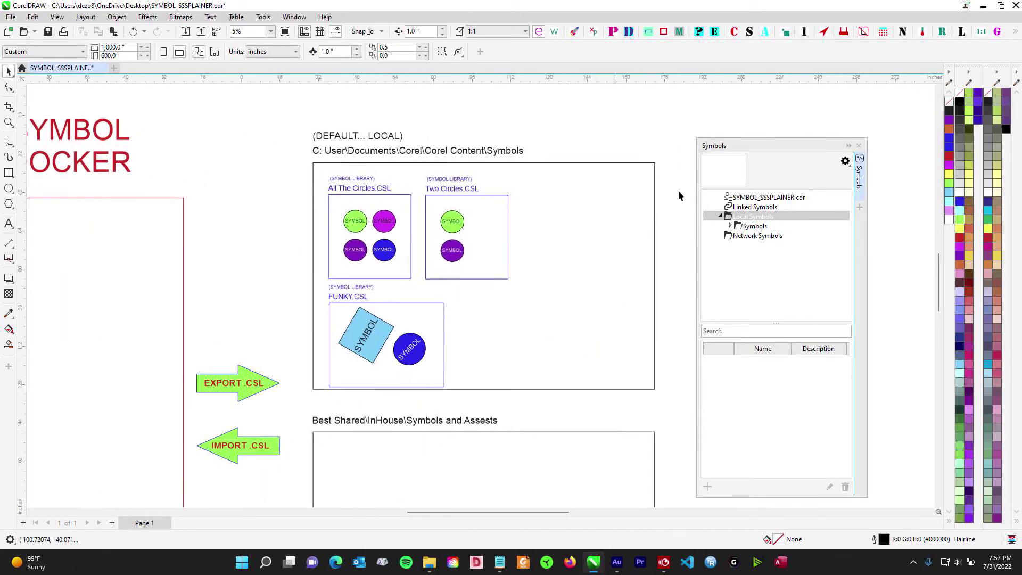
double_click(730, 226)
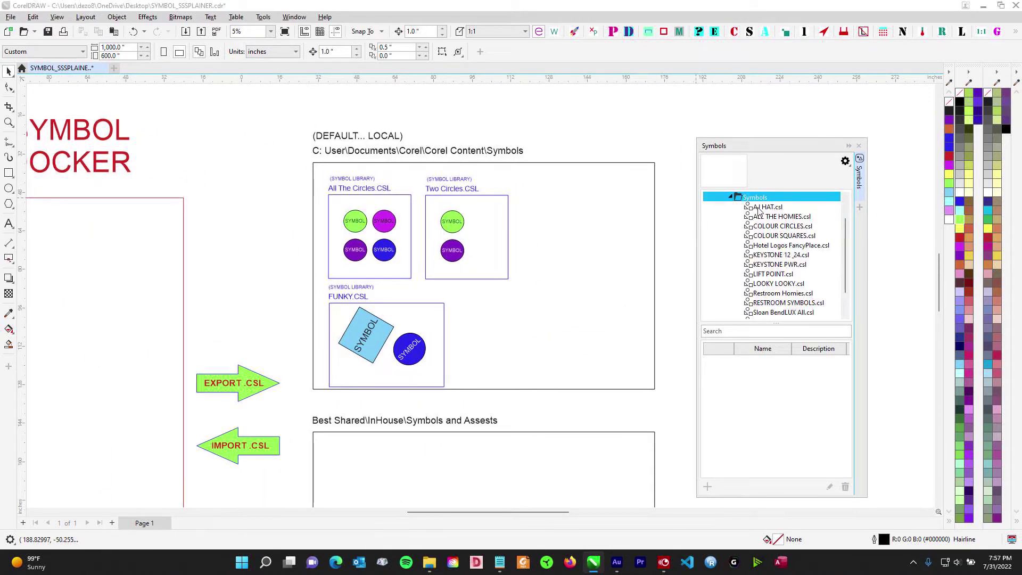
scroll(847, 233, down, 2)
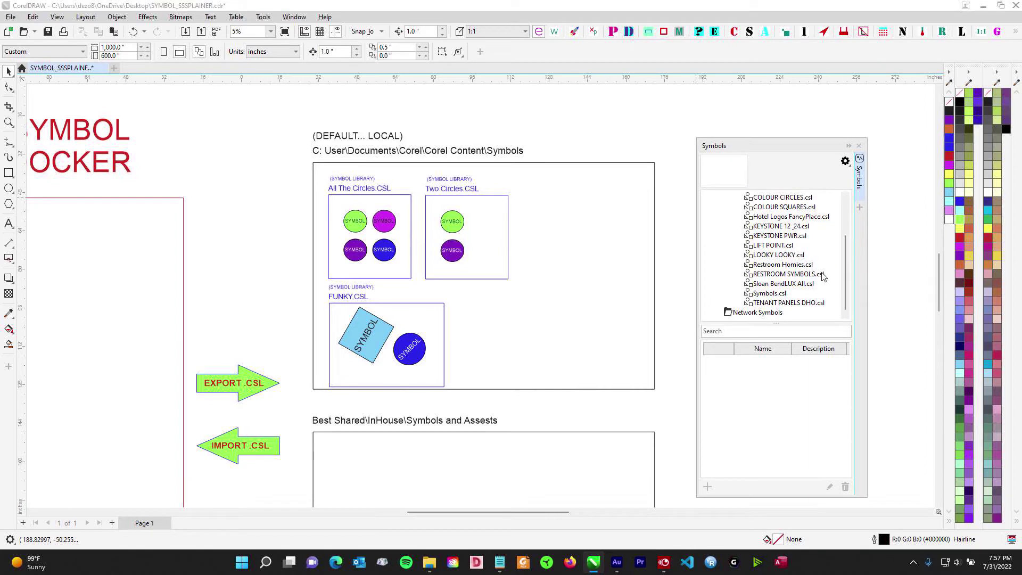
scroll(847, 250, up, 4)
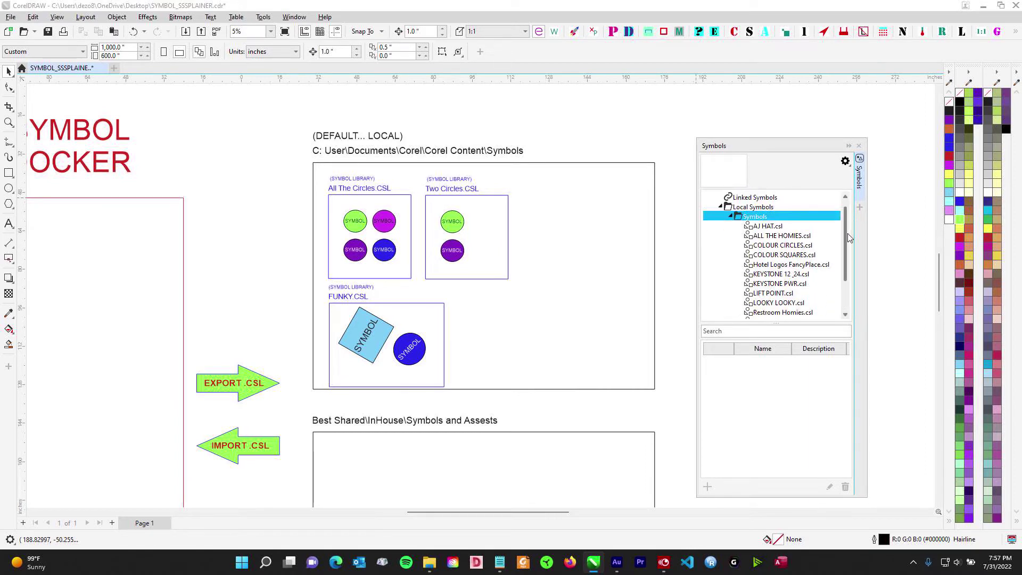
scroll(847, 241, down, 1)
click(429, 562)
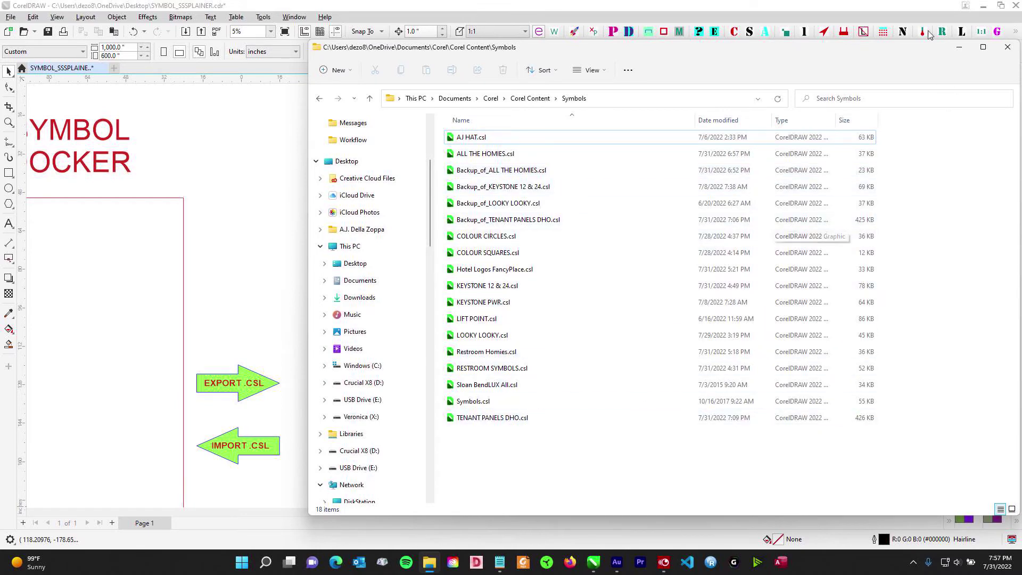
click(960, 47)
Step: Copy all three library groups from the default local folder box into the empty Symbol Docker box
scroll(585, 205, down, 2)
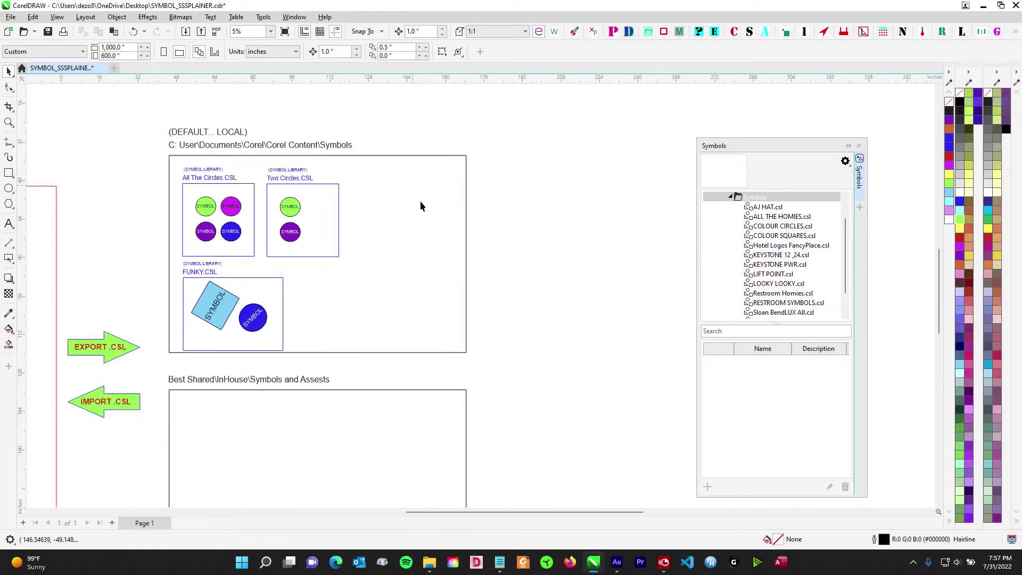
scroll(580, 212, down, 2)
scroll(457, 202, up, 3)
scroll(449, 164, down, 1)
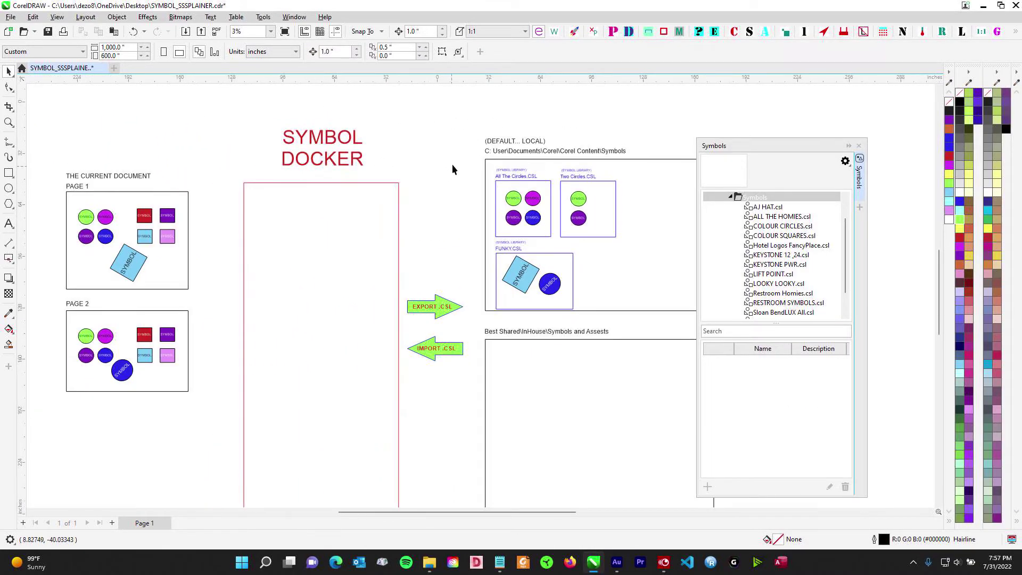
drag(669, 312, 673, 317)
drag(546, 236, 307, 263)
drag(341, 292, 408, 227)
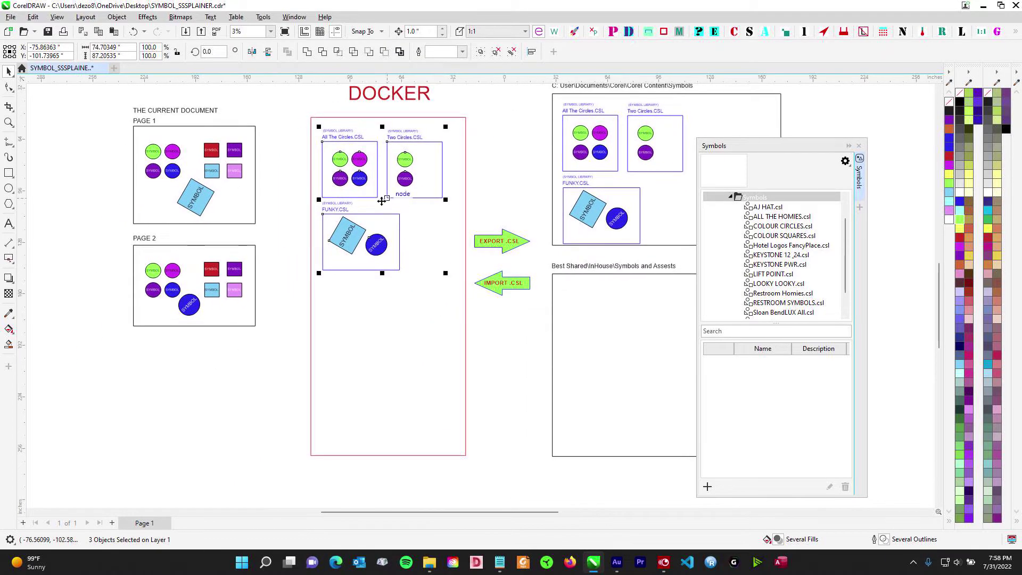
scroll(403, 345, up, 1)
drag(422, 328, 465, 473)
click(425, 113)
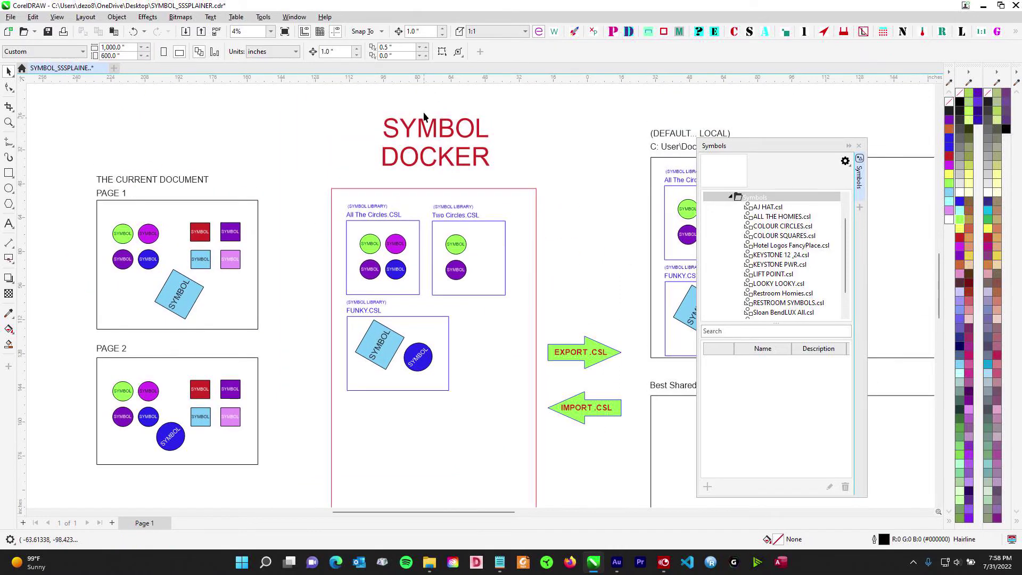
Step: Point out the All The Circles.CSL library in the Symbol Docker box and compare it with the symbols on Page 2
scroll(423, 112, up, 1)
scroll(352, 291, up, 2)
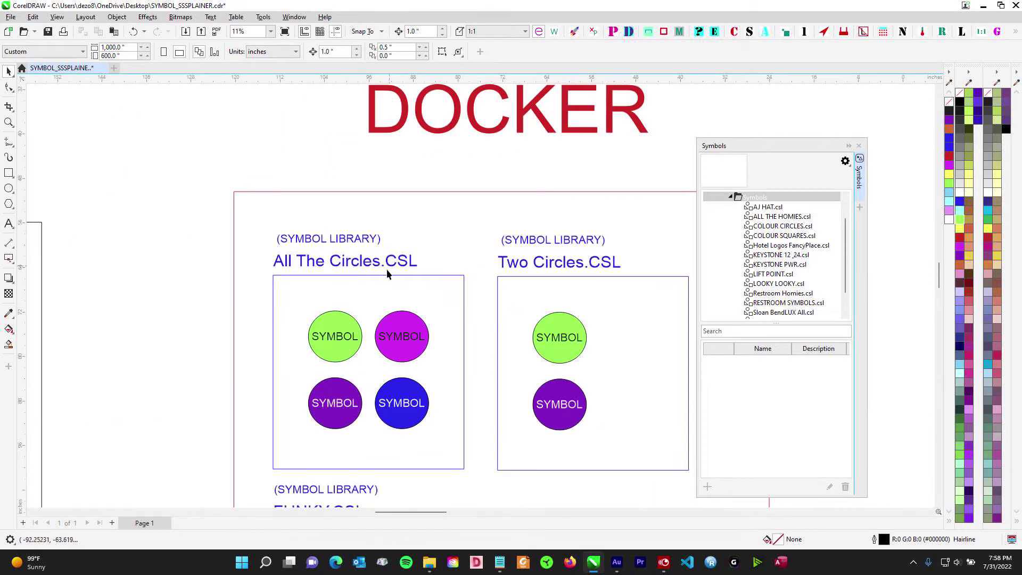
scroll(355, 279, down, 2)
drag(356, 279, 479, 143)
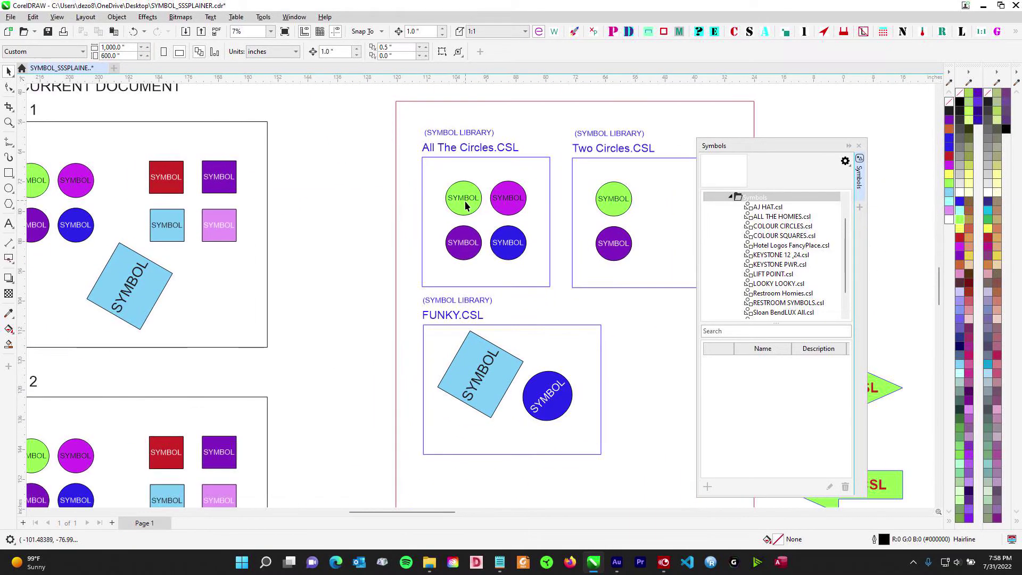
click(467, 202)
drag(473, 288, 596, 283)
drag(385, 424, 246, 285)
drag(190, 414, 220, 449)
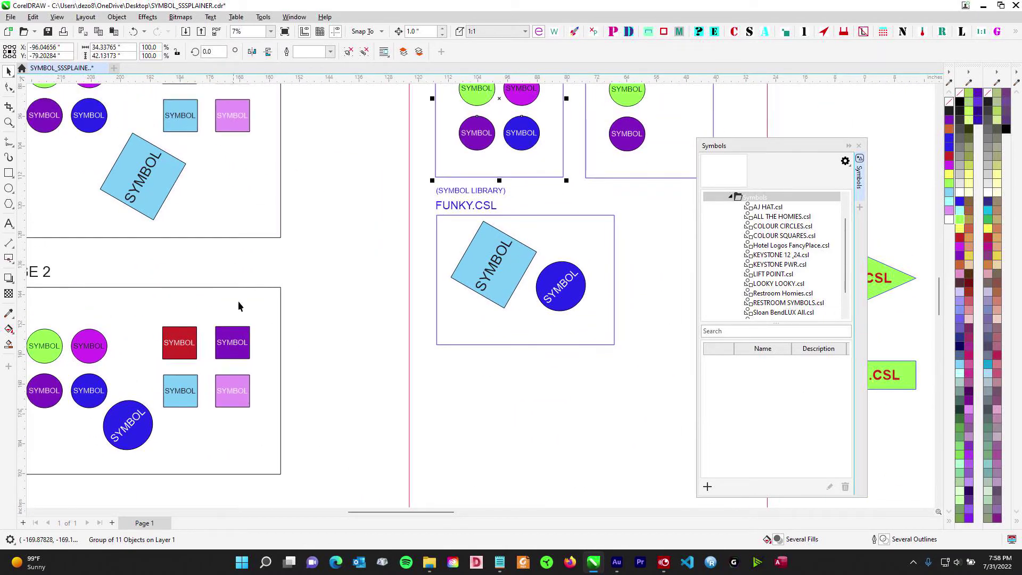
Step: Review how the current document's two pages relate to the three libraries in the Symbol Docker box
scroll(239, 303, down, 1)
drag(298, 344, 214, 409)
scroll(248, 394, down, 1)
drag(489, 280, 464, 180)
click(218, 384)
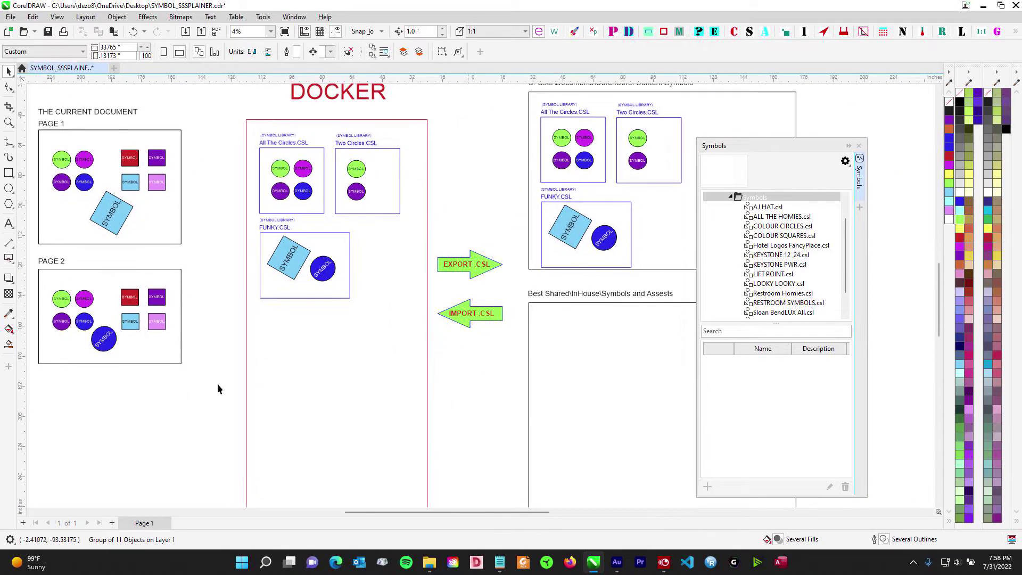
drag(218, 384, 399, 296)
drag(292, 195, 183, 390)
drag(463, 309, 392, 253)
scroll(208, 215, up, 2)
drag(226, 267, 319, 254)
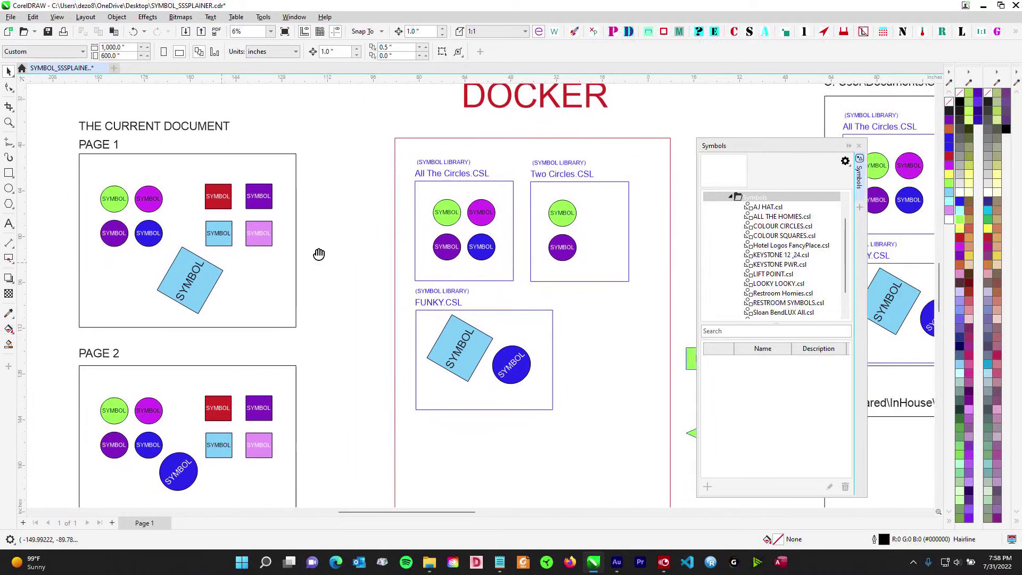
Step: Examine the EXPORT .CSL and IMPORT .CSL arrows between the Symbol Docker box and the library folder boxes
scroll(307, 343, down, 1)
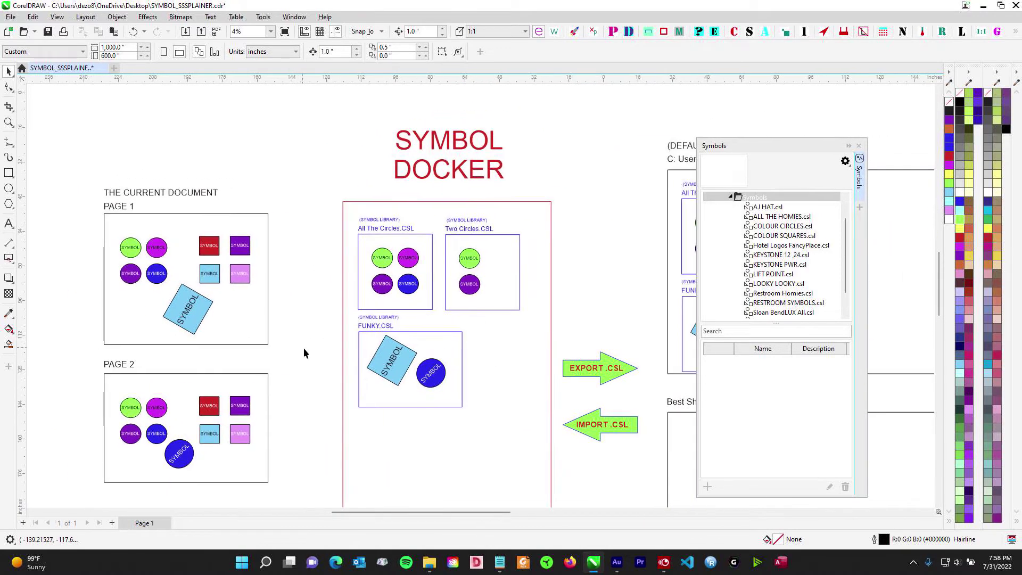
drag(318, 381, 211, 243)
scroll(199, 277, down, 1)
scroll(362, 280, up, 1)
scroll(369, 321, up, 1)
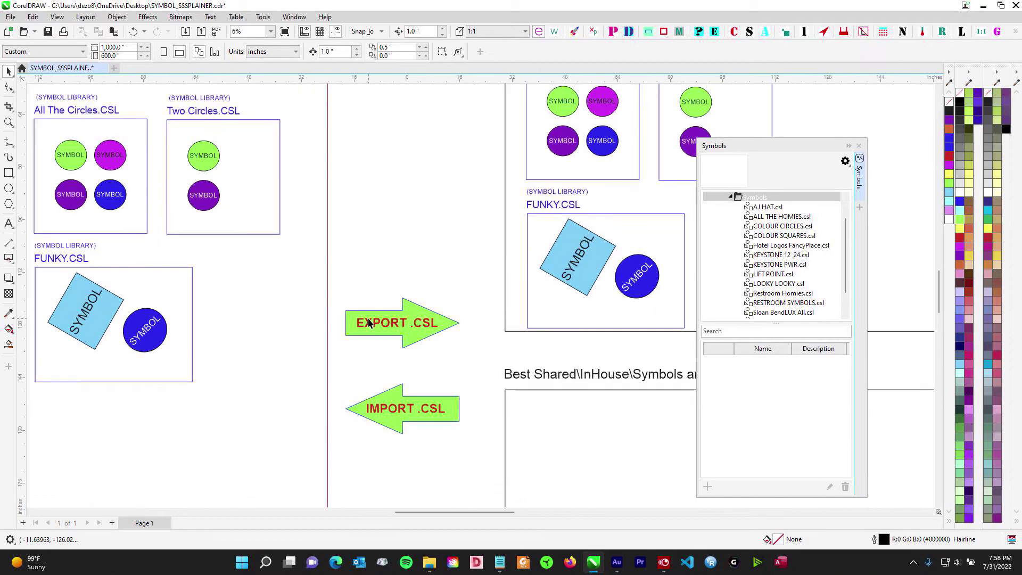
drag(302, 392, 331, 330)
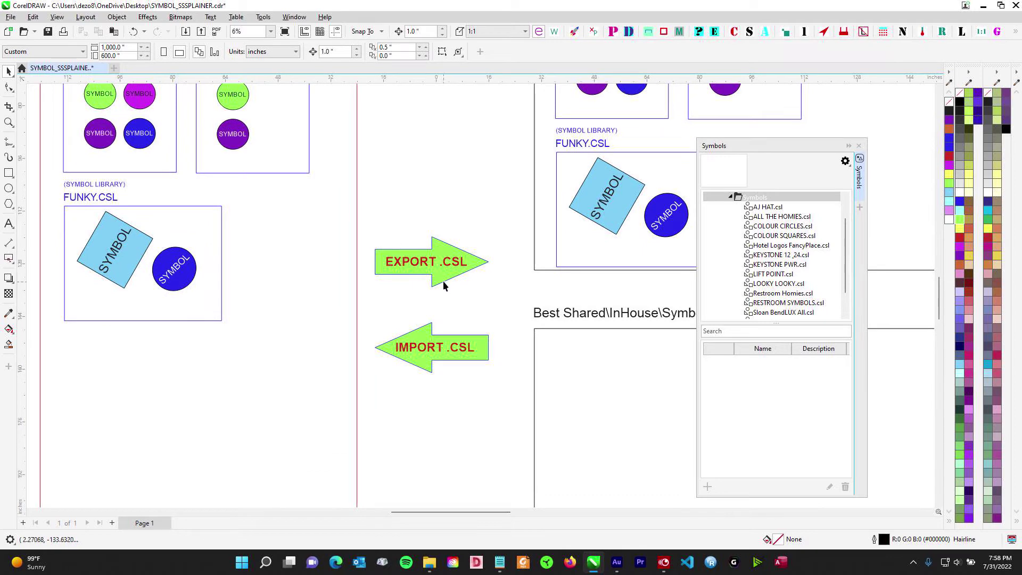
scroll(283, 351, down, 1)
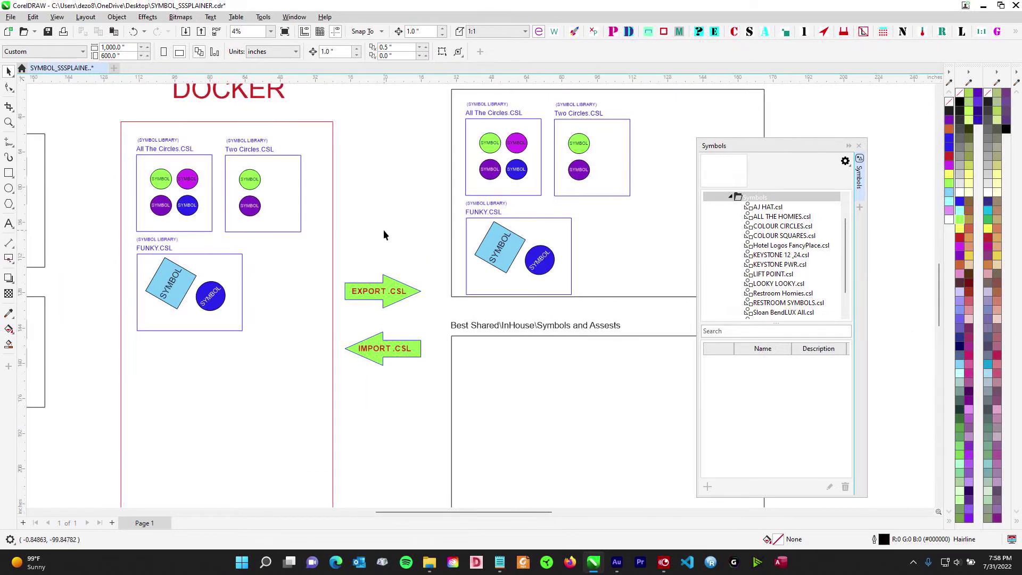
Step: Place the LONELY CIRCLE.CSL library group from the spare library set in the Symbol Docker box below FUNKY.CSL
mouse_move(384, 232)
mouse_down()
mouse_move(299, 326)
mouse_move(344, 263)
mouse_move(303, 319)
mouse_move(354, 322)
mouse_move(466, 291)
mouse_move(215, 265)
mouse_up()
scroll(215, 265, down, 1)
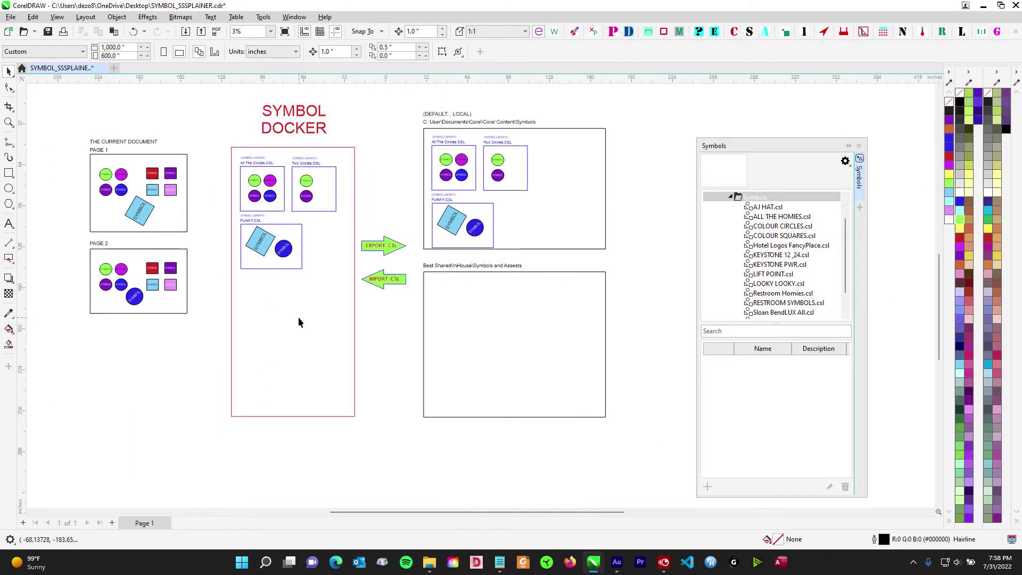
scroll(298, 318, down, 1)
drag(394, 311, 224, 324)
scroll(582, 342, up, 1)
drag(462, 314, 645, 401)
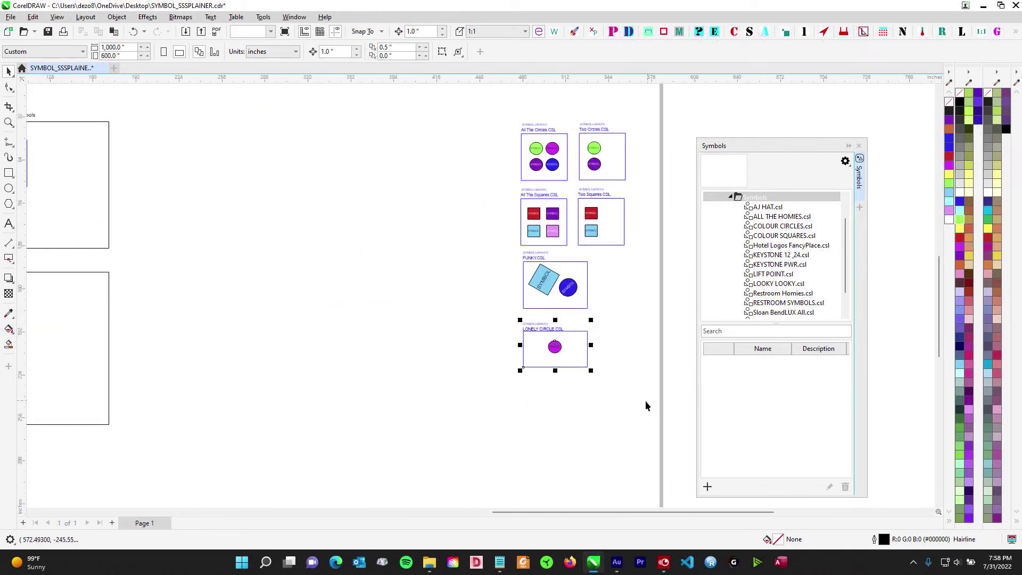
scroll(564, 373, down, 1)
drag(534, 407, 597, 347)
drag(622, 294, 551, 295)
scroll(183, 275, up, 3)
scroll(469, 288, up, 1)
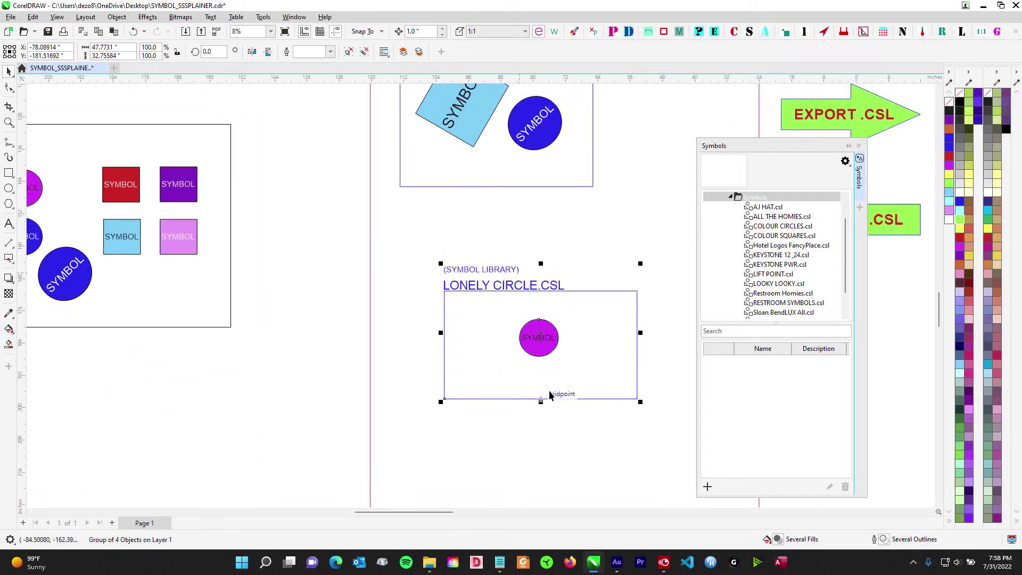
Step: Move the LONELY CIRCLE.CSL group beneath Page 2 and point out the matching magenta circle symbol on that page
drag(395, 234, 486, 418)
scroll(666, 459, down, 1)
drag(403, 322, 468, 339)
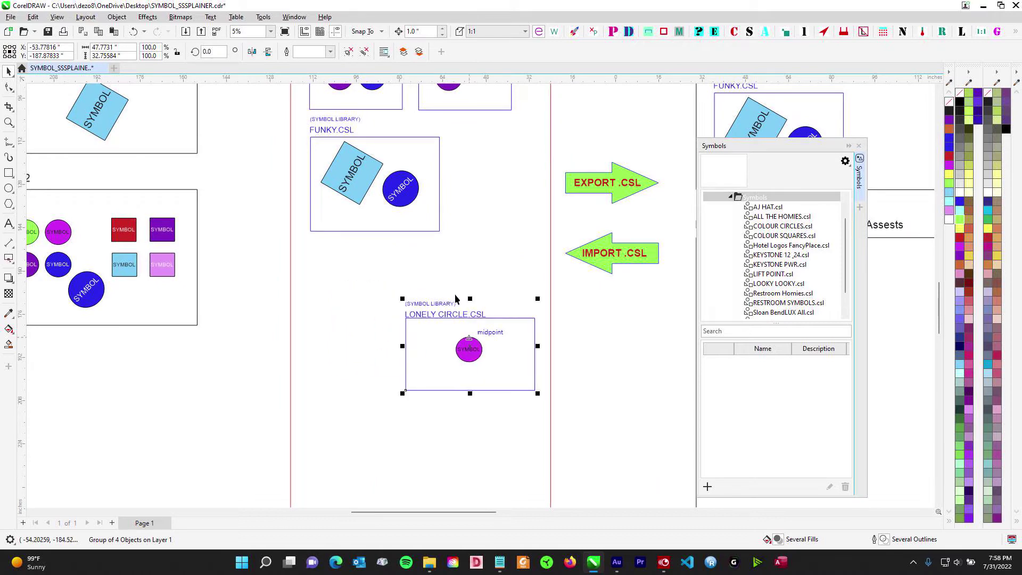
drag(441, 281, 543, 331)
drag(554, 409, 286, 444)
click(162, 282)
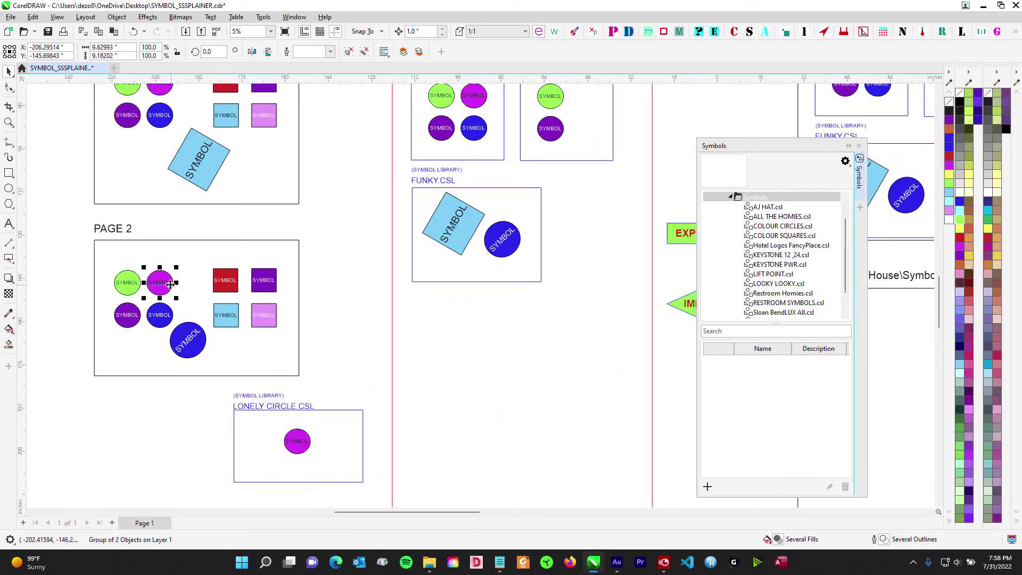
scroll(164, 280, up, 1)
scroll(164, 280, down, 1)
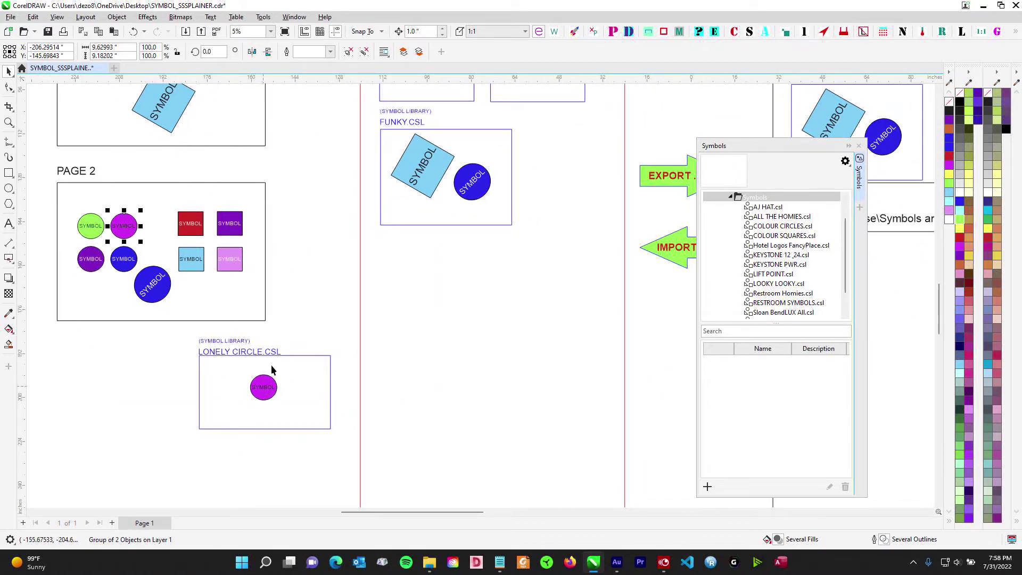
drag(380, 488, 380, 487)
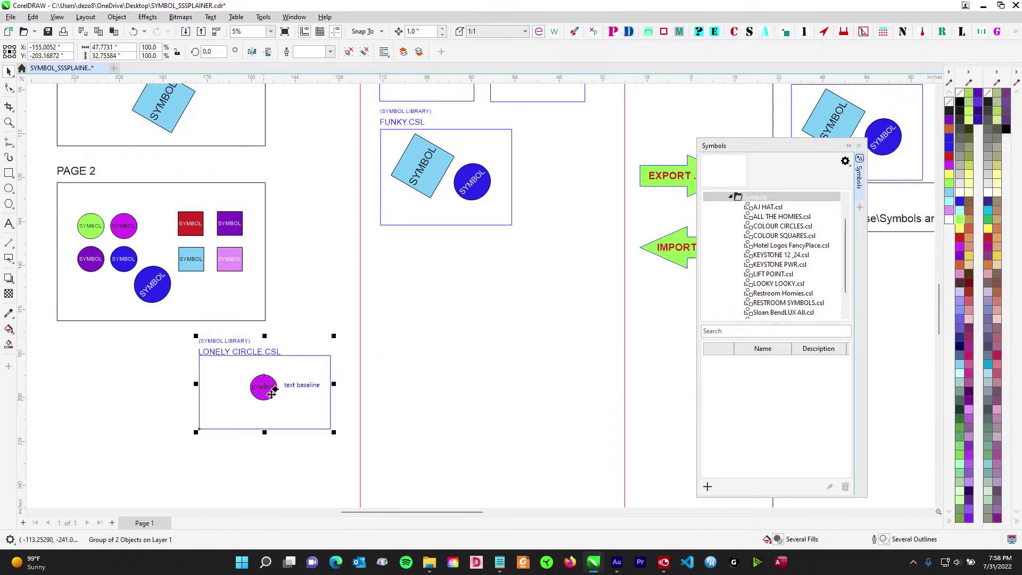
Step: Position the LONELY CIRCLE.CSL group under FUNKY.CSL in the Symbol Docker box and place a copy in the default local folder box
drag(274, 389, 491, 304)
scroll(471, 271, up, 1)
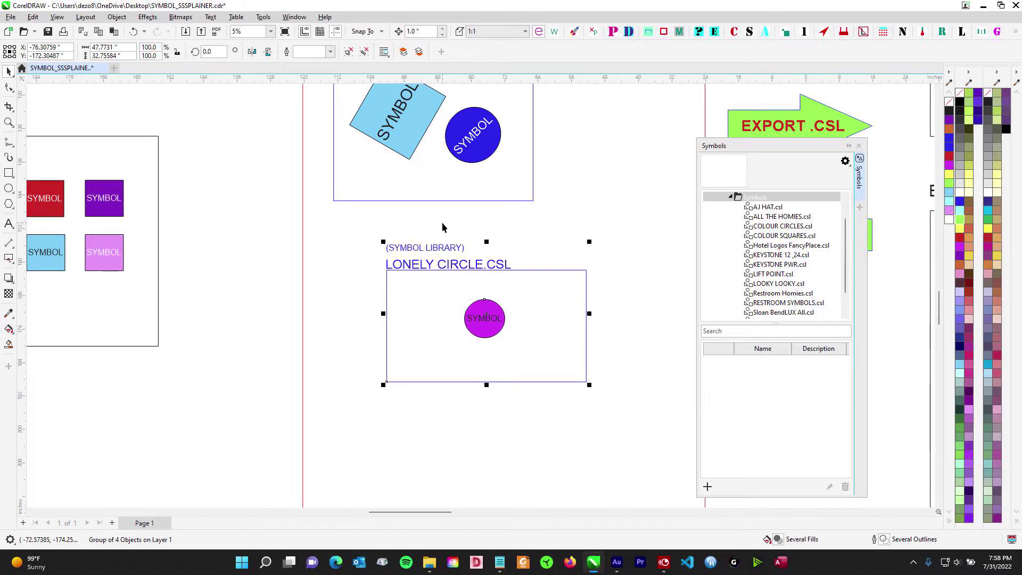
scroll(442, 222, up, 2)
click(356, 298)
scroll(463, 287, down, 3)
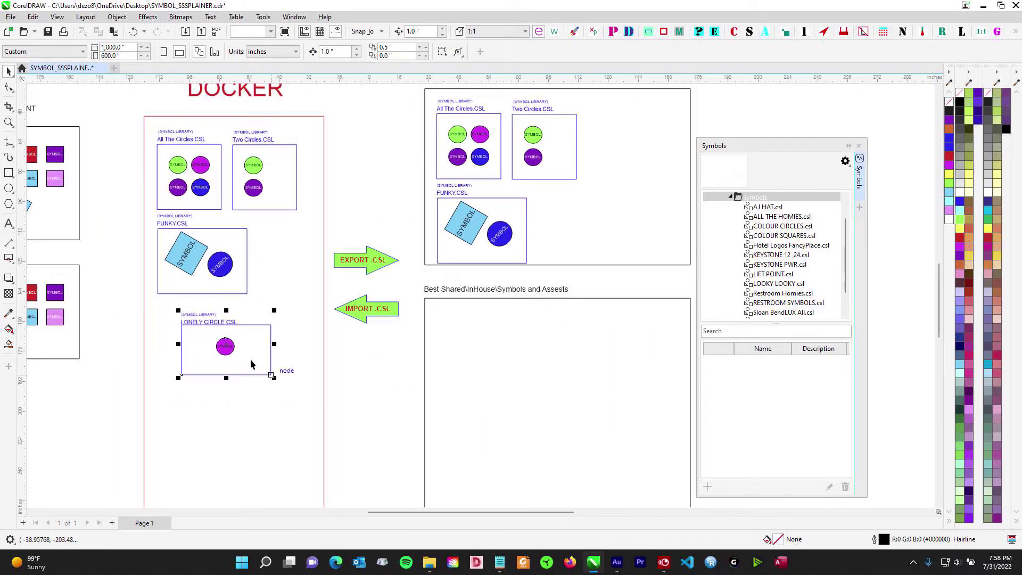
drag(251, 364, 209, 336)
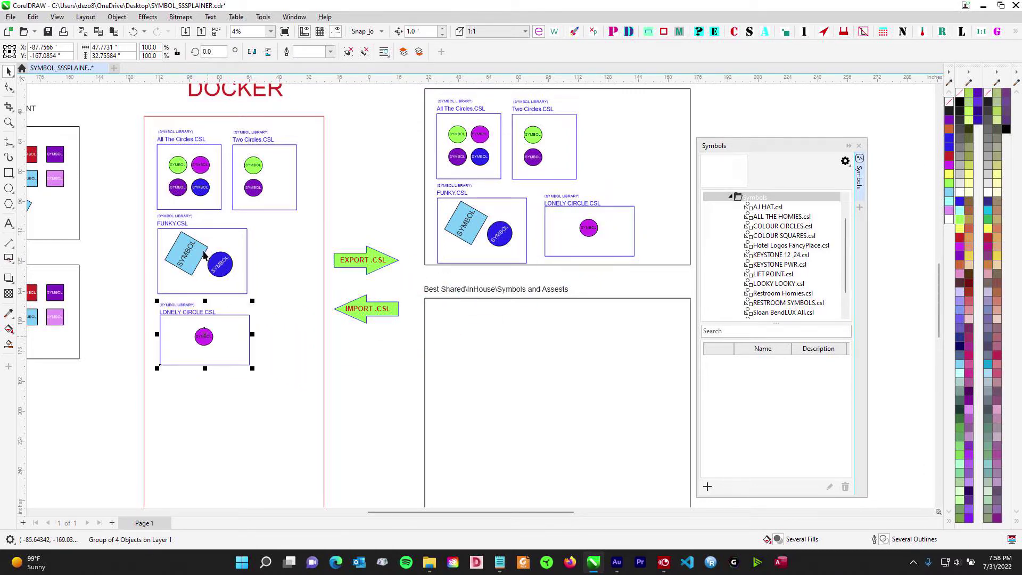
Step: Examine the default local folder box, its path label and the LONELY CIRCLE.CSL library beside FUNKY.CSL
scroll(278, 235, up, 1)
scroll(273, 270, down, 1)
click(311, 272)
scroll(474, 260, up, 1)
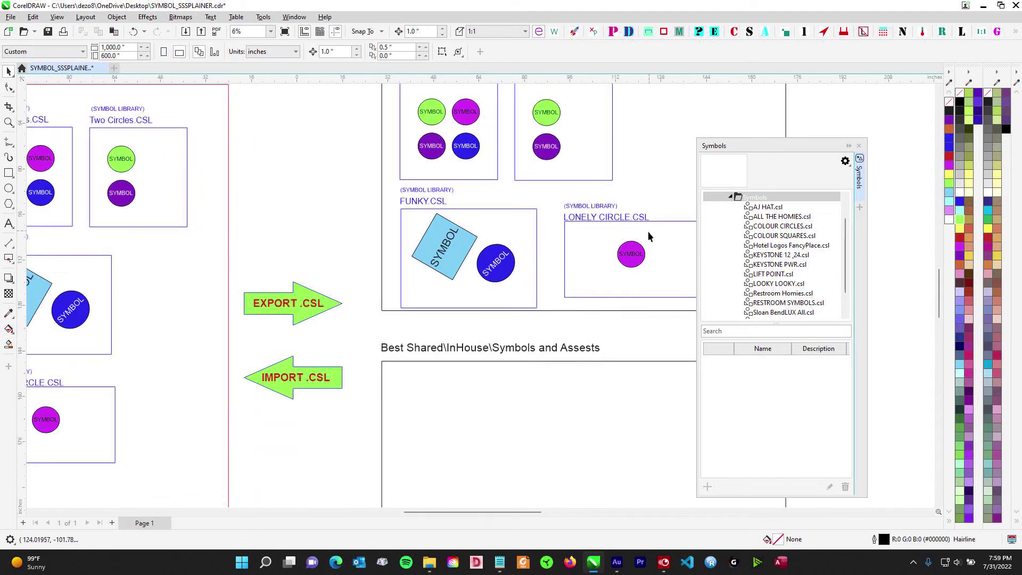
scroll(618, 254, down, 1)
drag(539, 181, 493, 288)
scroll(408, 190, up, 1)
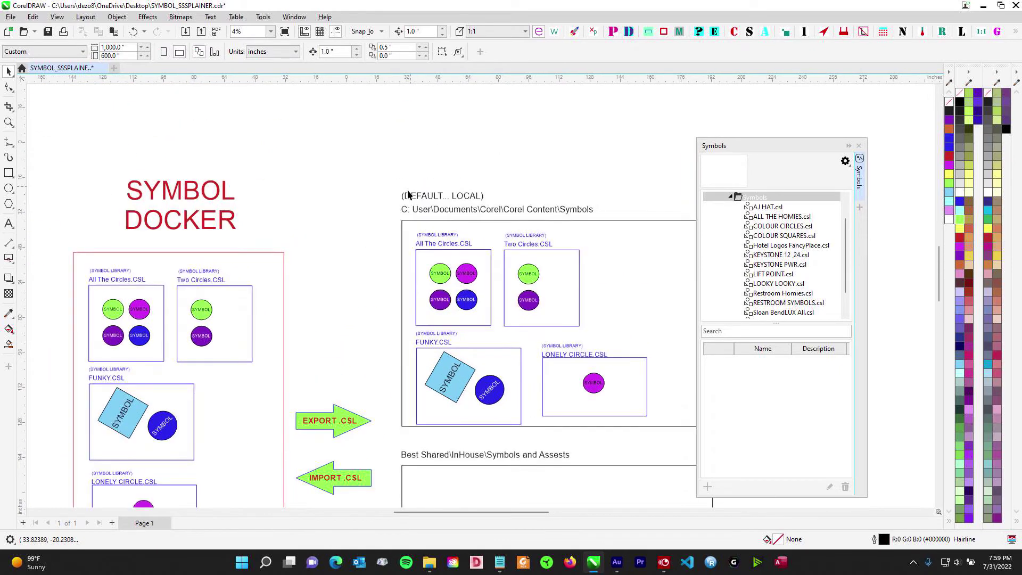
scroll(556, 252, down, 1)
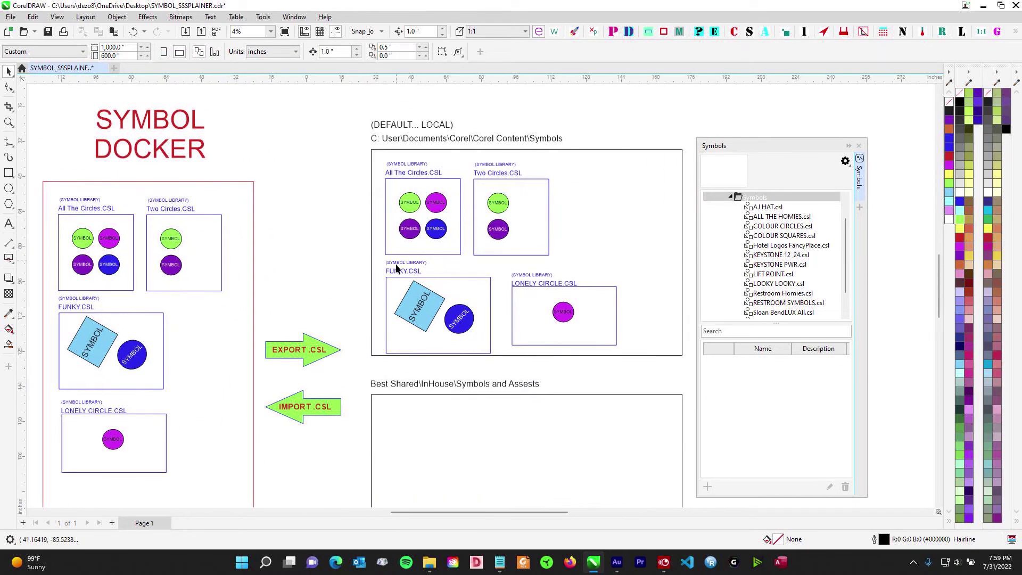
Step: Compare the libraries in the Symbol Docker box with the symbols on the current document's two pages
drag(305, 352, 516, 290)
scroll(320, 379, up, 2)
scroll(331, 393, down, 3)
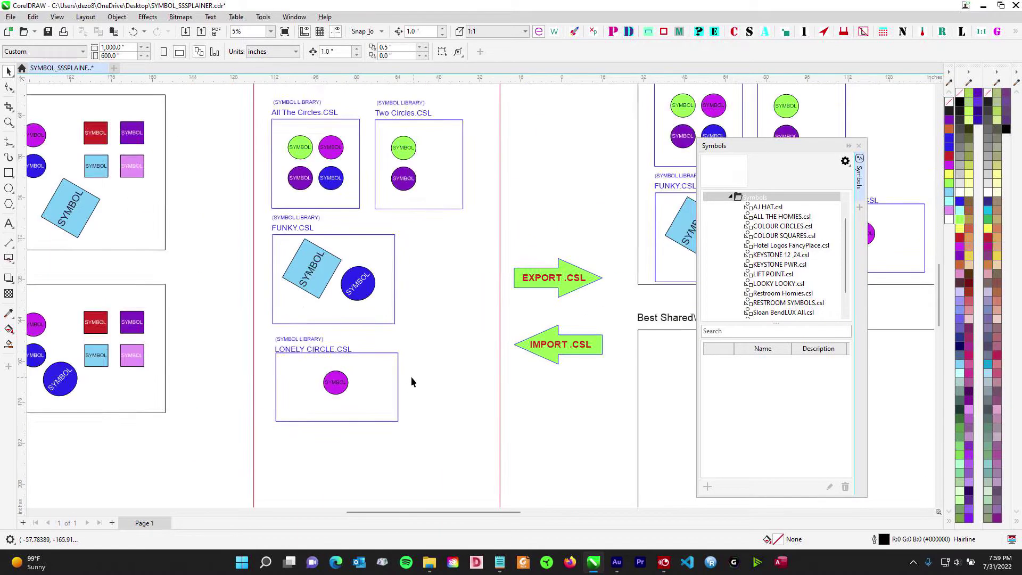
drag(207, 369, 469, 323)
scroll(468, 347, up, 1)
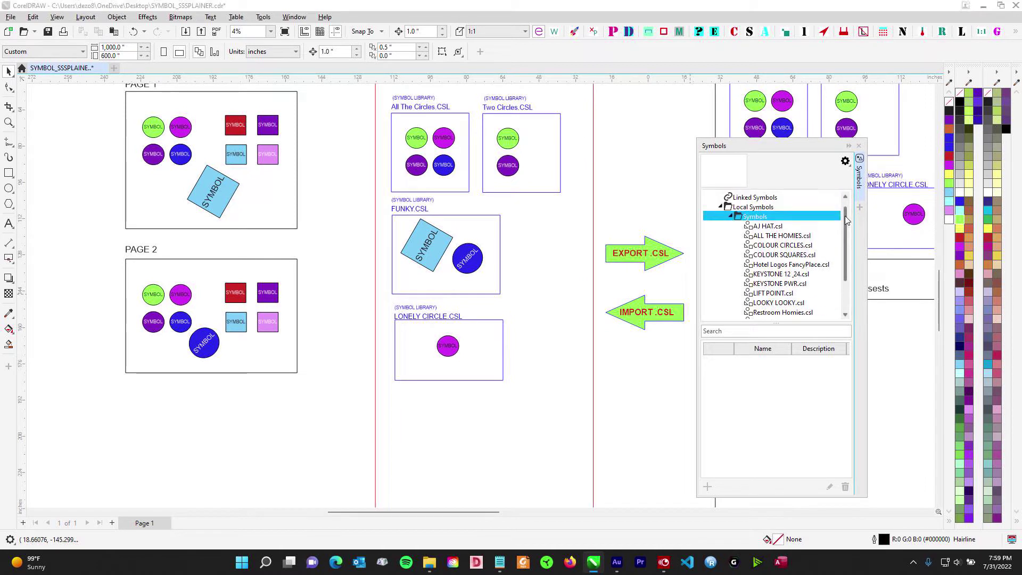
Step: View the symbols in the AJ HAT, ALL THE HOMIES, KEYSTONE 12_24 and LIFT POINT local libraries
click(771, 207)
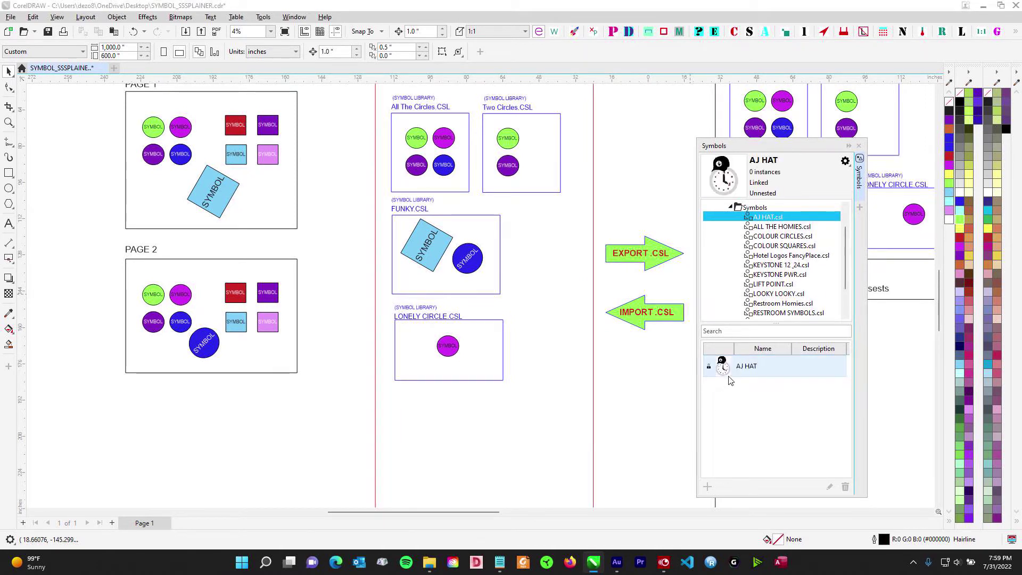
click(774, 226)
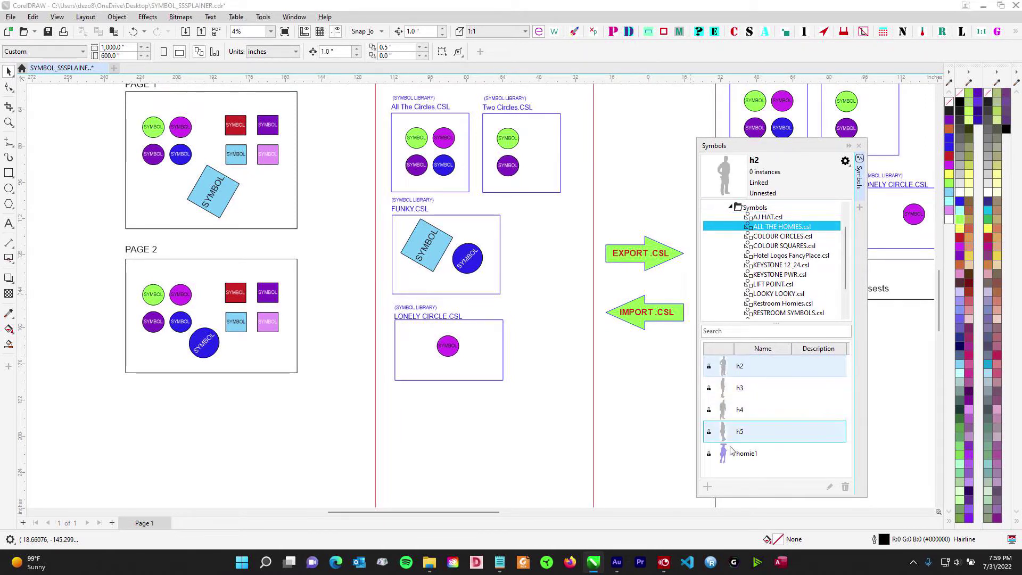
click(778, 265)
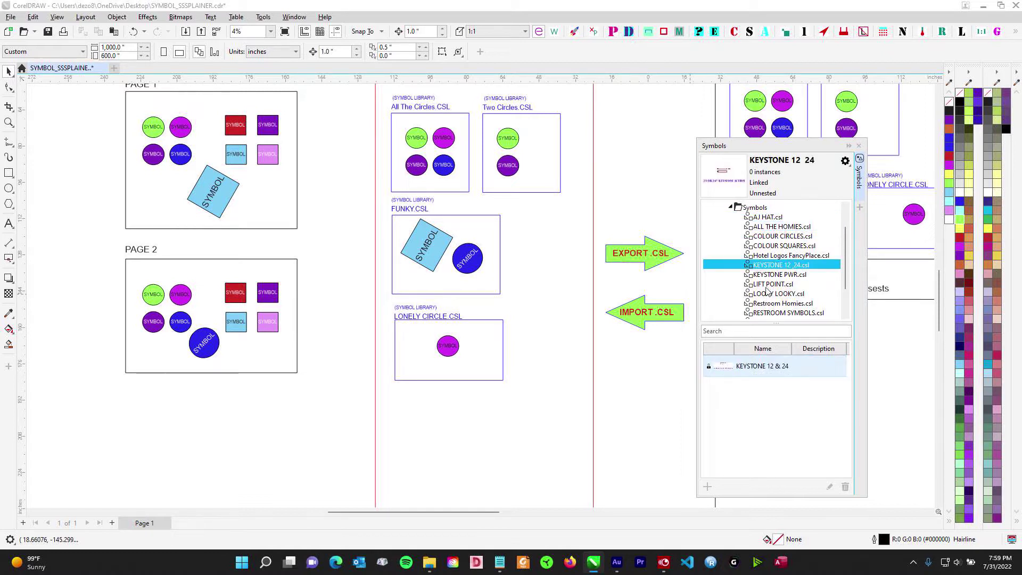
click(769, 285)
scroll(769, 269, down, 2)
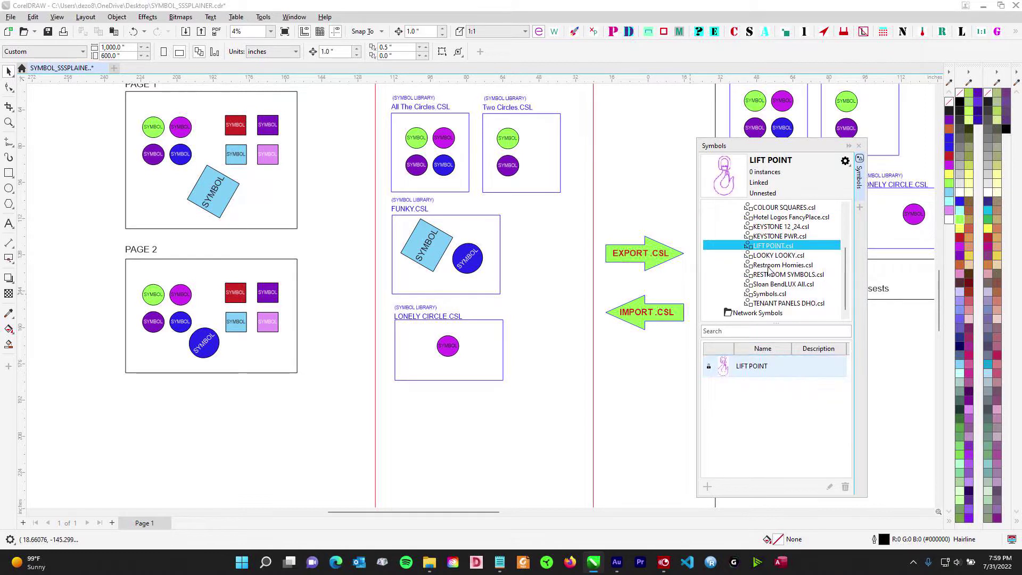
Step: Browse the Restroom Homies, RESTROOM SYMBOLS, TENANT PANELS DHO, Symbols and LOOKY LOOKY local libraries
click(772, 265)
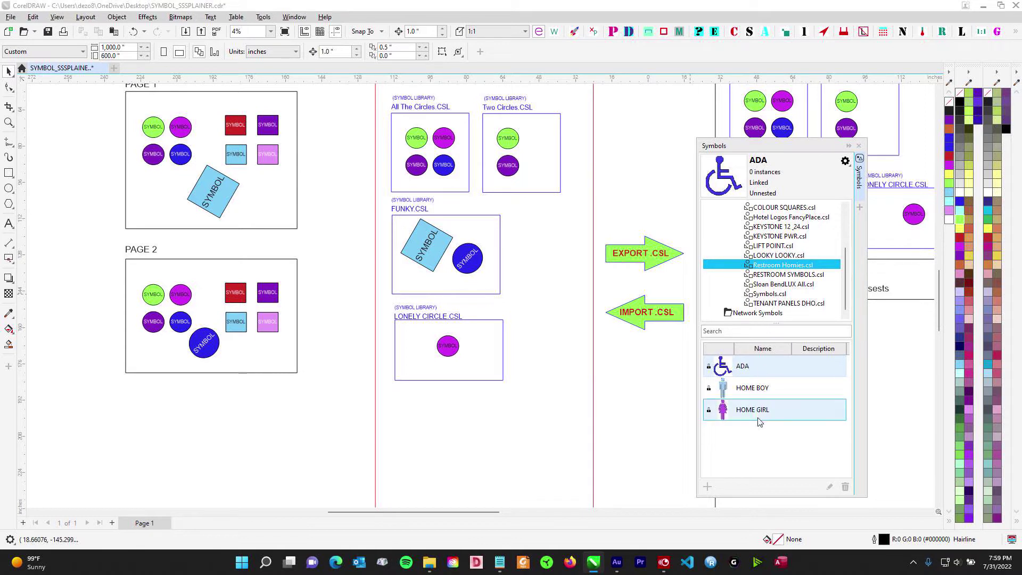
click(770, 274)
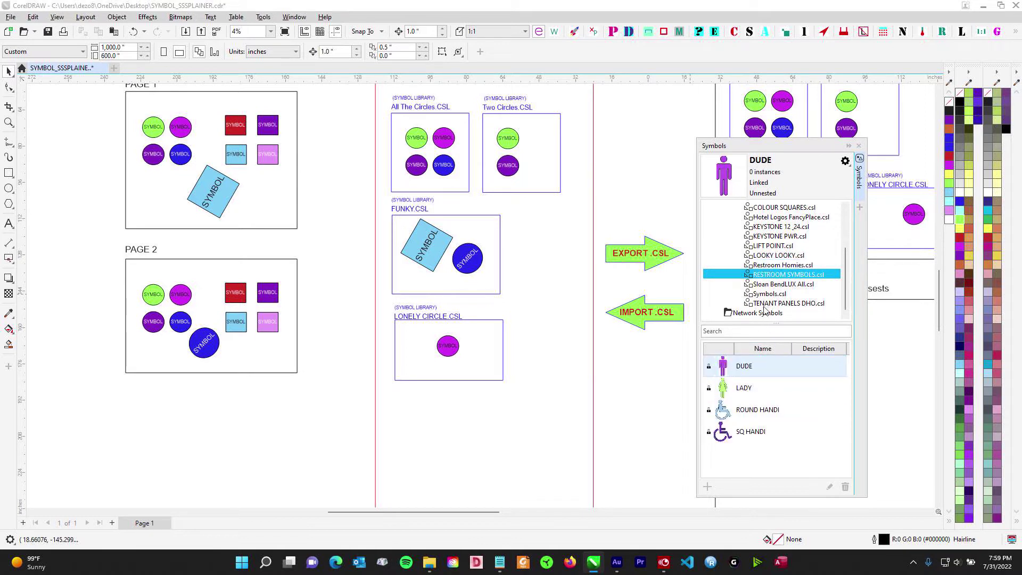
click(765, 304)
click(768, 294)
click(771, 275)
click(776, 256)
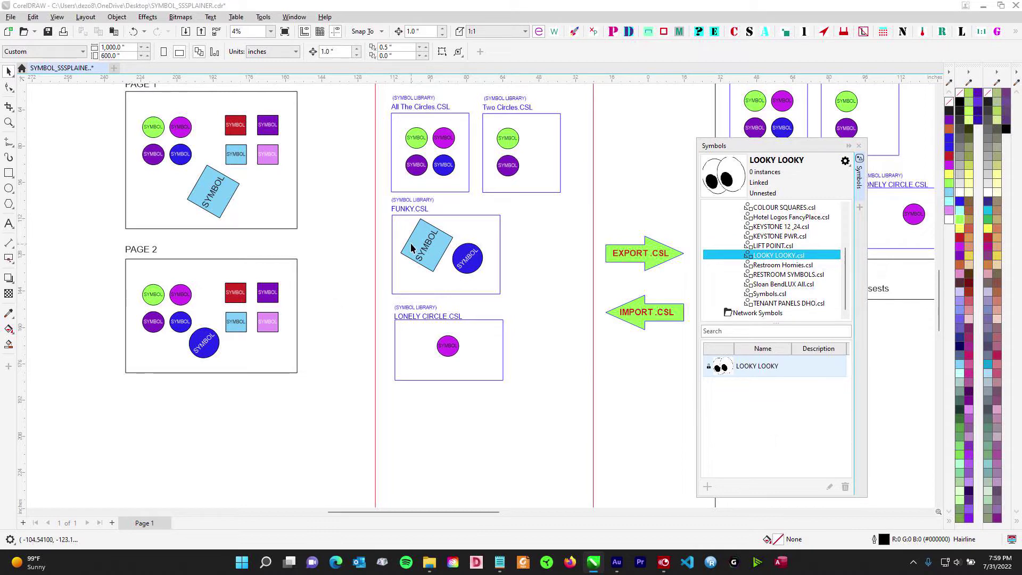
Step: Move the Symbols docker off the diagram's folder boxes and select the Two Circles.CSL group in the Symbol Docker box
scroll(413, 250, down, 1)
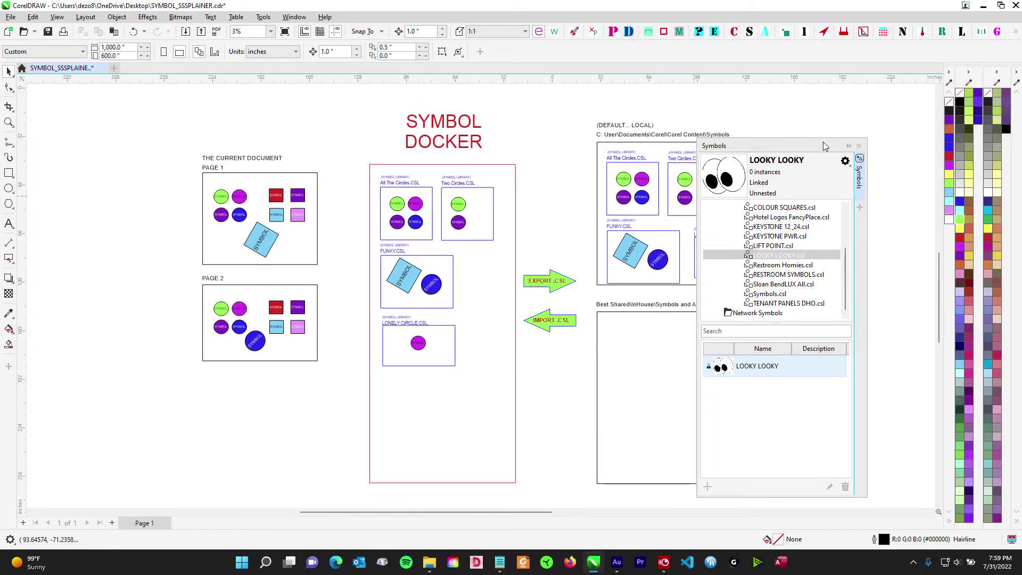
drag(805, 146, 866, 114)
scroll(484, 226, up, 2)
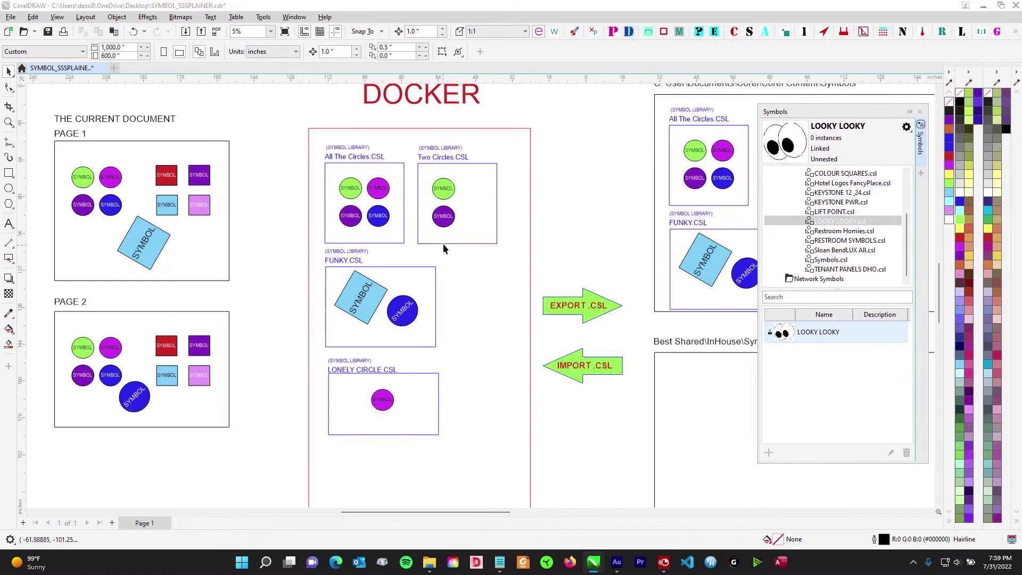
scroll(409, 156, up, 1)
drag(418, 135, 576, 308)
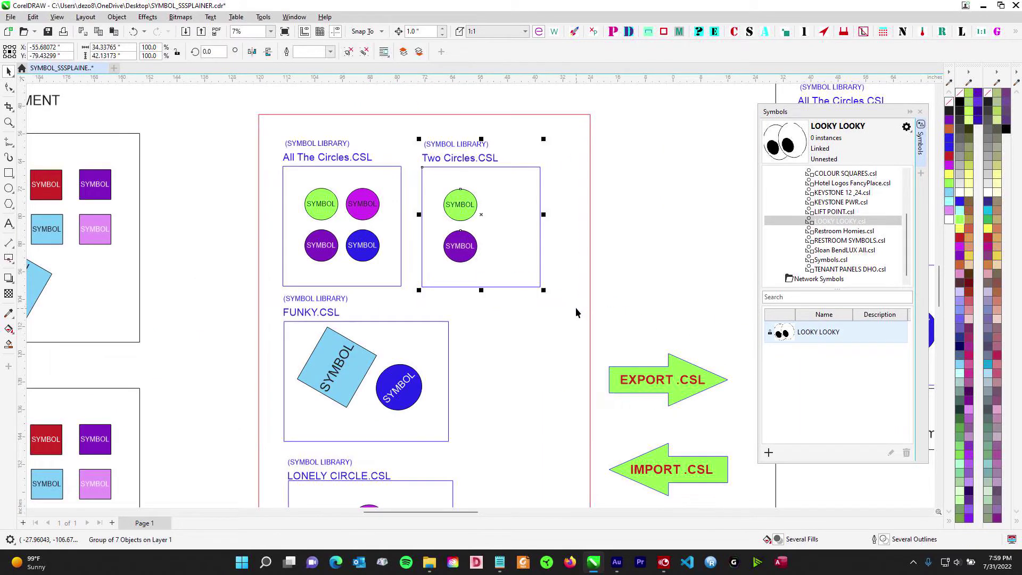
scroll(556, 217, down, 1)
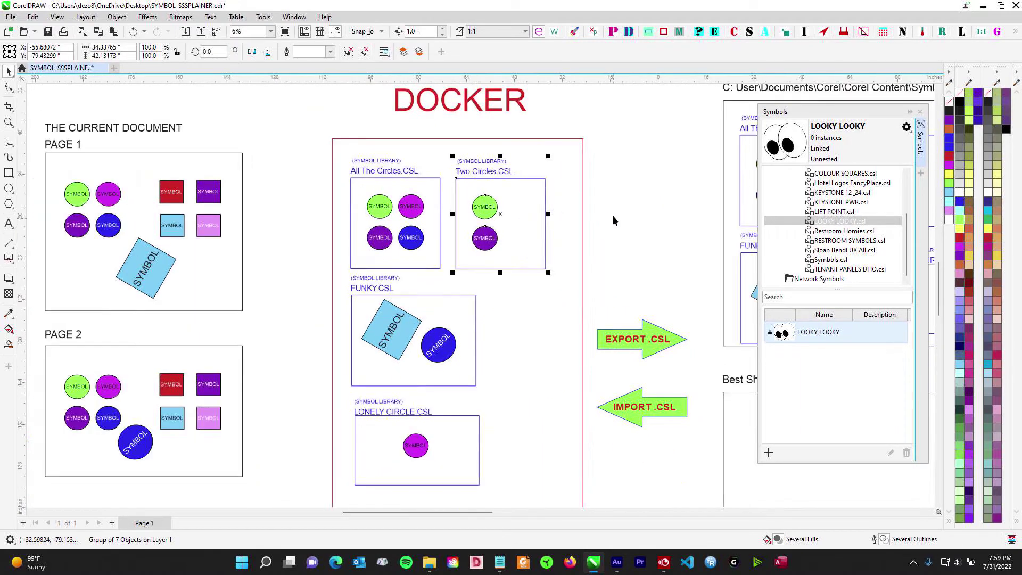
Step: Collapse Local Symbols in the Symbols docker and select Network Symbols, relating it to the Best Shared folder box
drag(611, 222, 261, 241)
drag(629, 222, 600, 186)
scroll(649, 212, down, 1)
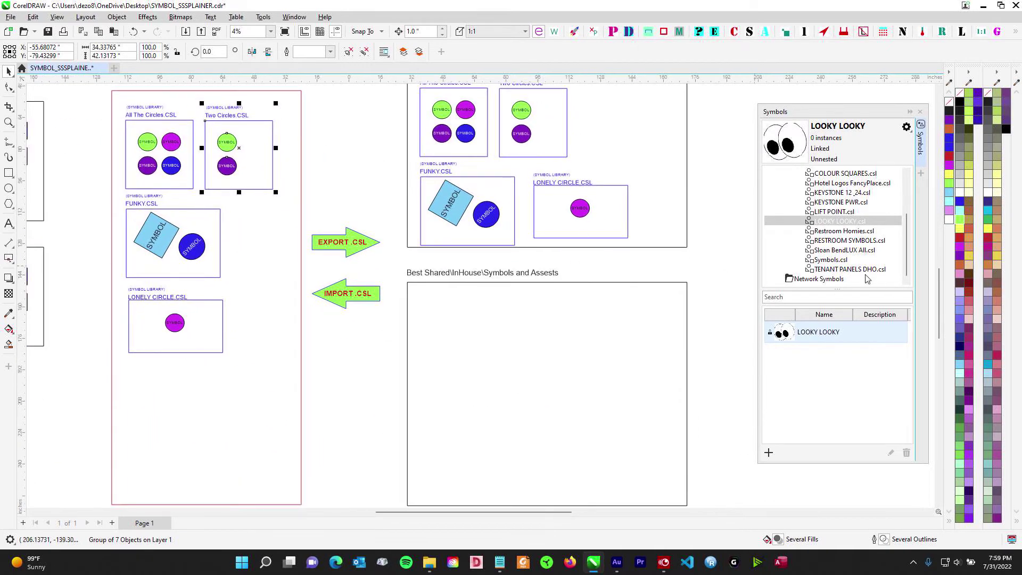
scroll(801, 197, up, 3)
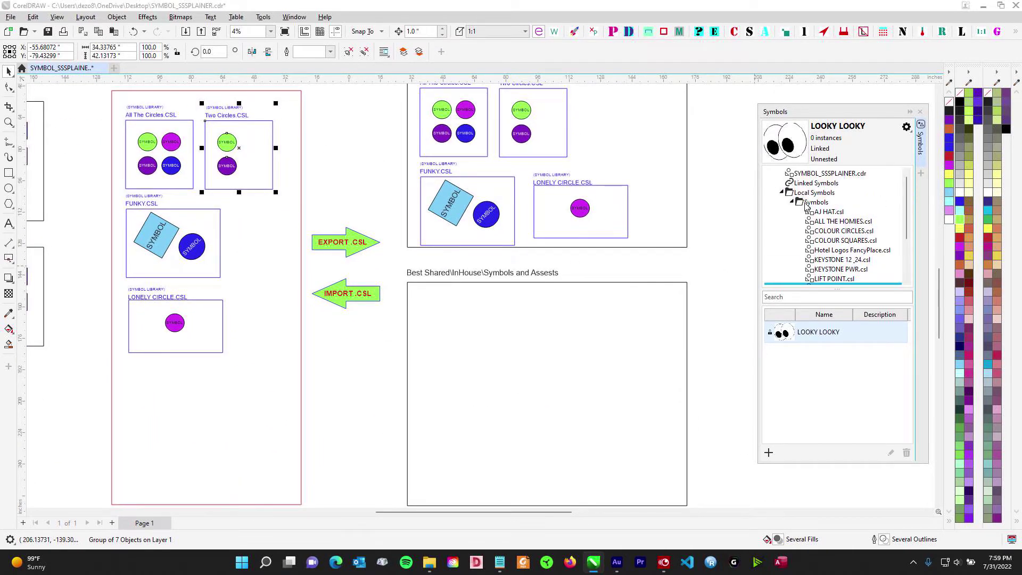
click(783, 191)
click(803, 196)
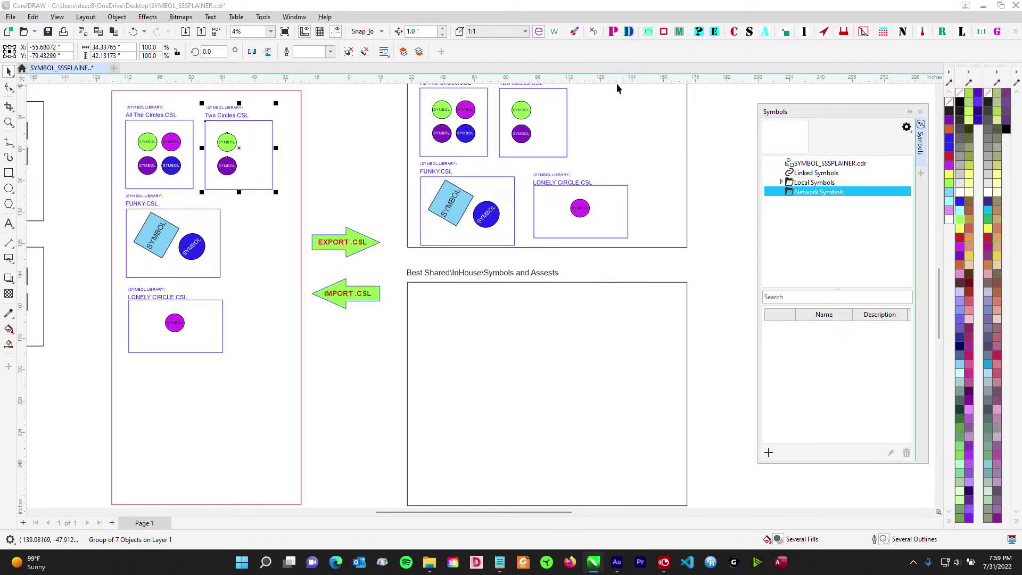
click(447, 5)
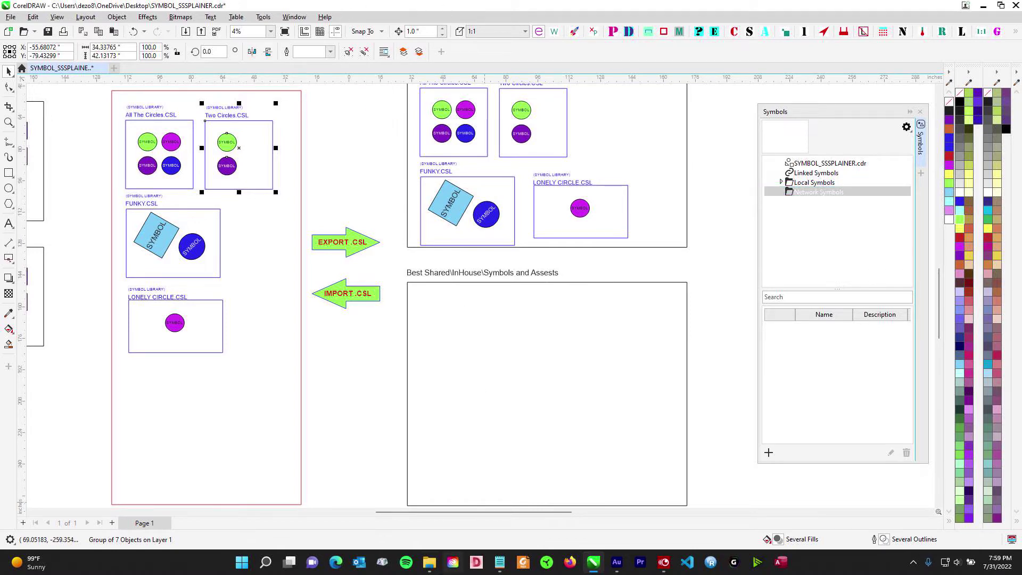
Step: Switch to File Explorer, view the shared X:\SYMBOLS folder, and return to the CorelDRAW diagram
click(429, 562)
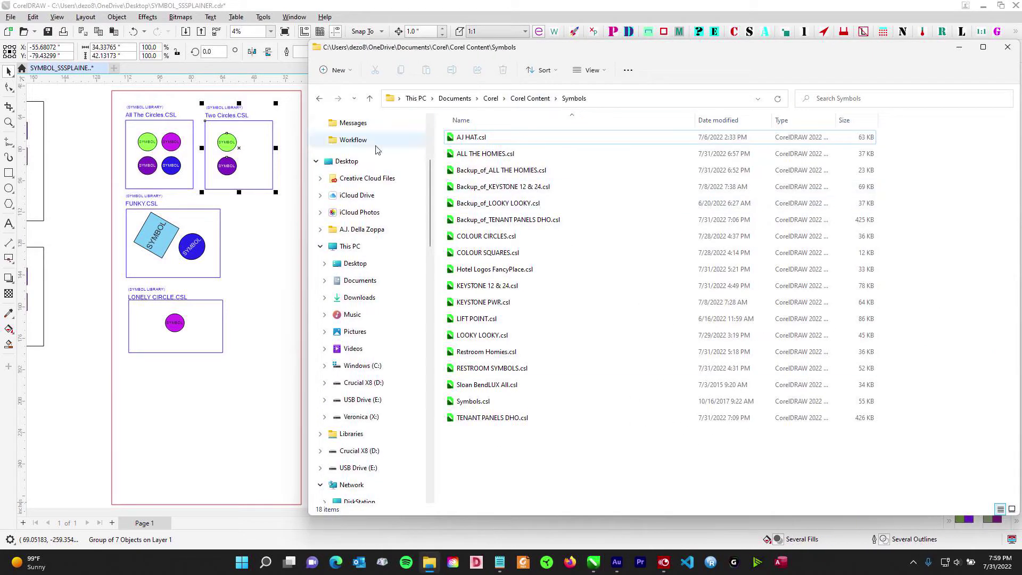
scroll(432, 126, up, 3)
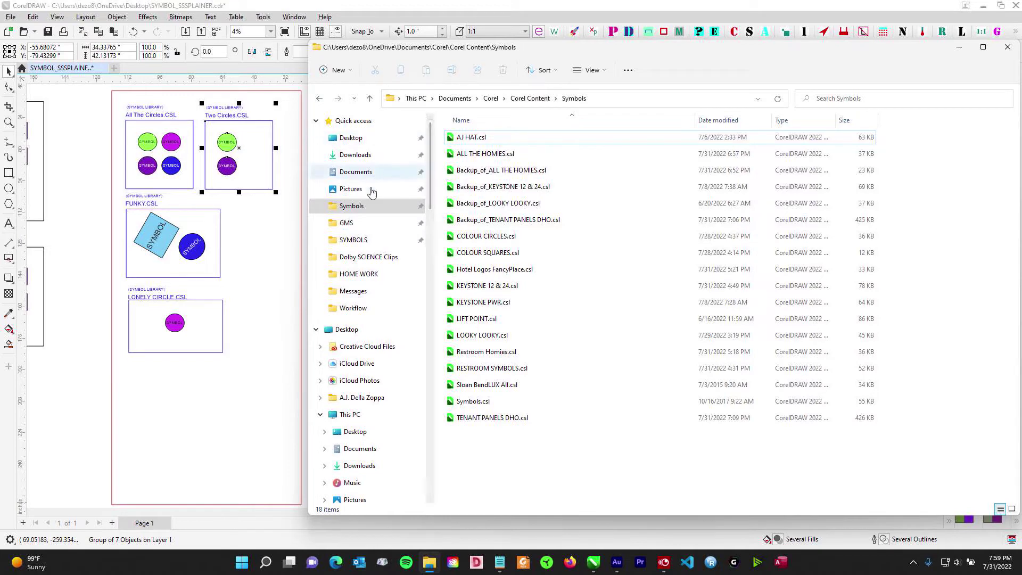
click(354, 240)
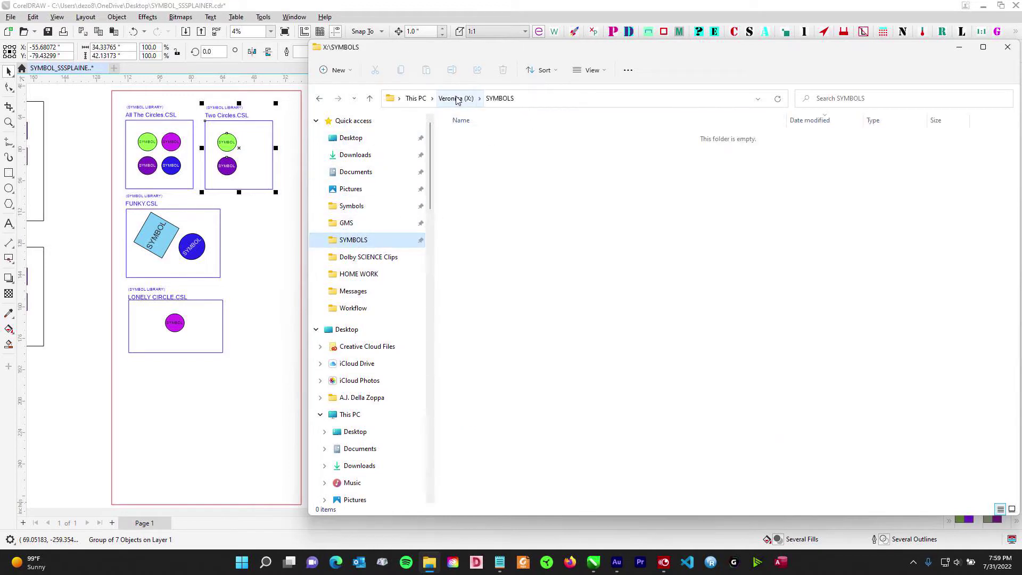
click(959, 48)
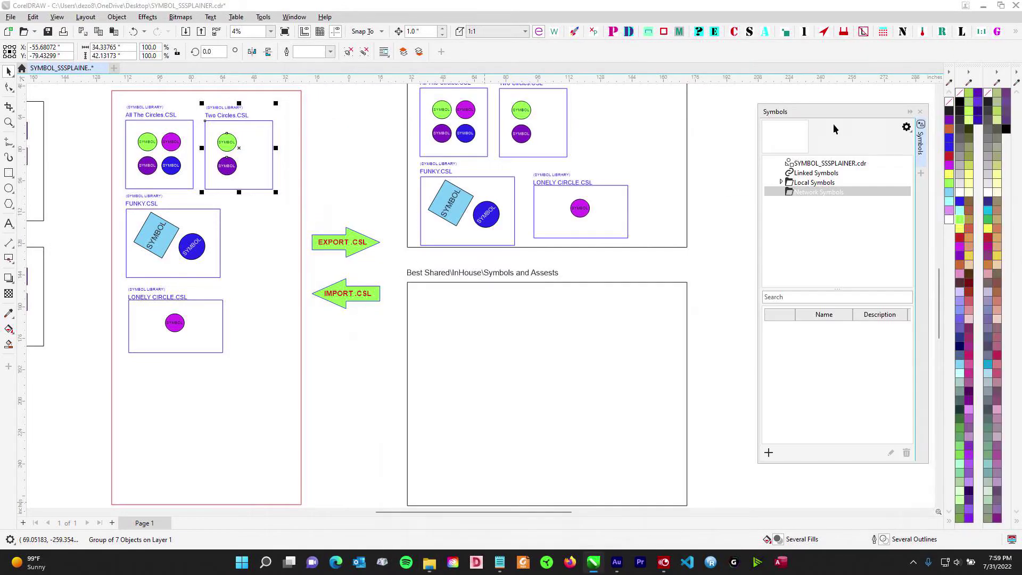
Step: Deselect the Two Circles.CSL group and review the current document's pages beside the Symbol Docker box
drag(382, 199, 561, 196)
scroll(459, 184, up, 1)
click(459, 182)
drag(338, 198, 406, 184)
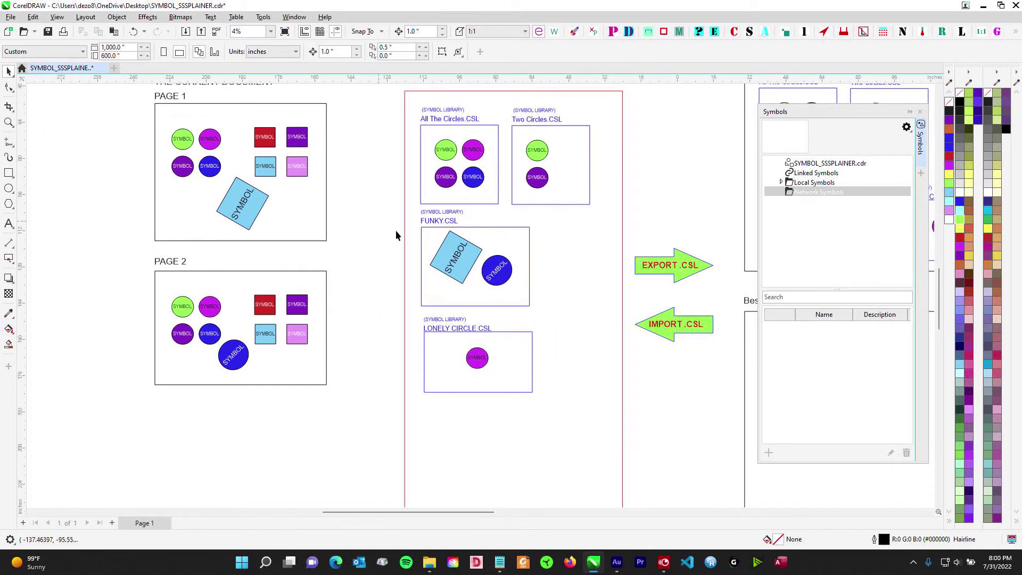
Step: Move the spare Two Squares.CSL group into the Symbol Docker box, below the LONELY CIRCLE.CSL library
drag(727, 196, 351, 213)
scroll(350, 212, down, 1)
drag(670, 219, 66, 177)
scroll(66, 178, down, 3)
scroll(444, 166, up, 2)
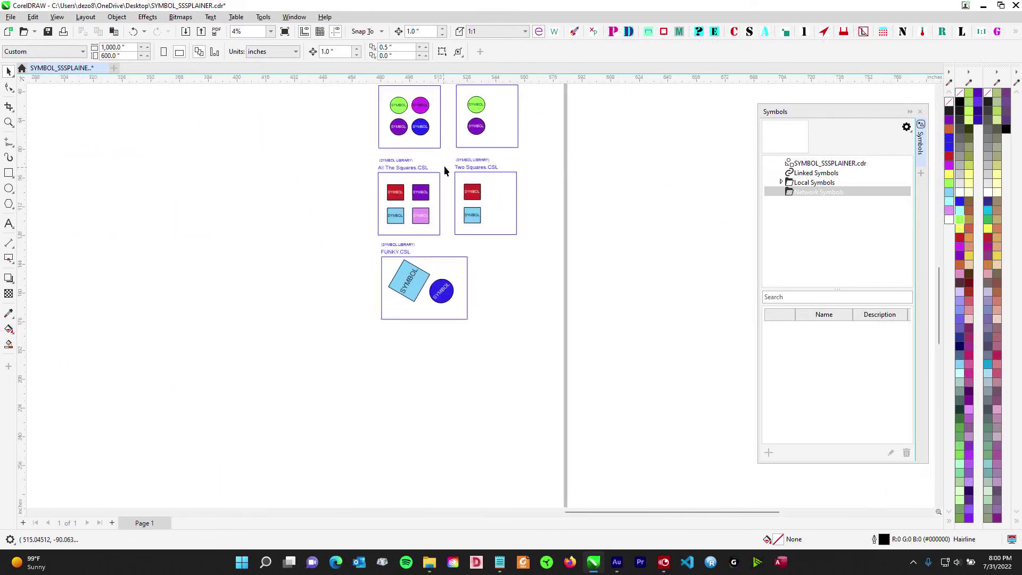
drag(588, 250, 581, 249)
scroll(639, 240, down, 2)
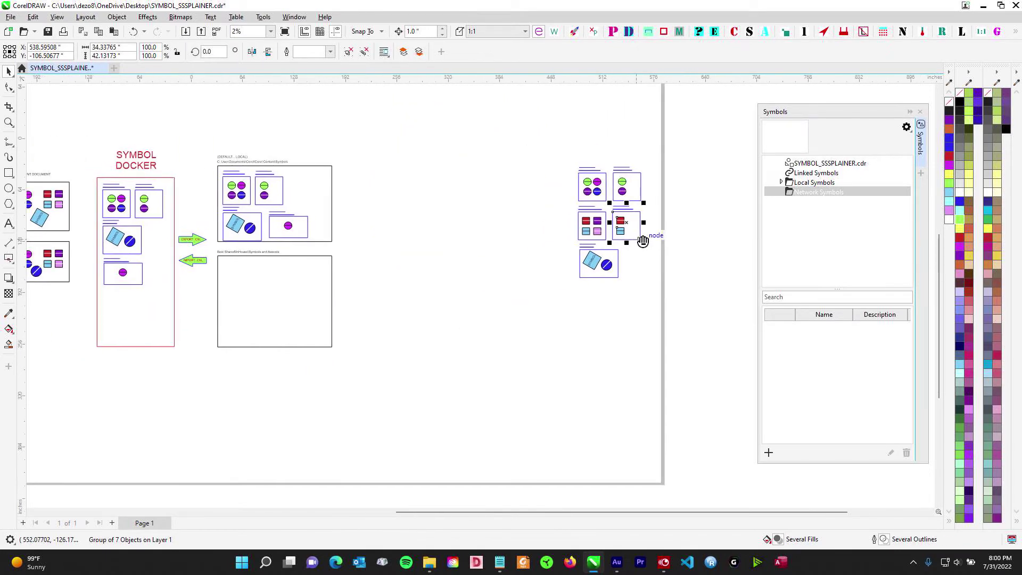
drag(403, 277, 181, 274)
scroll(424, 246, up, 2)
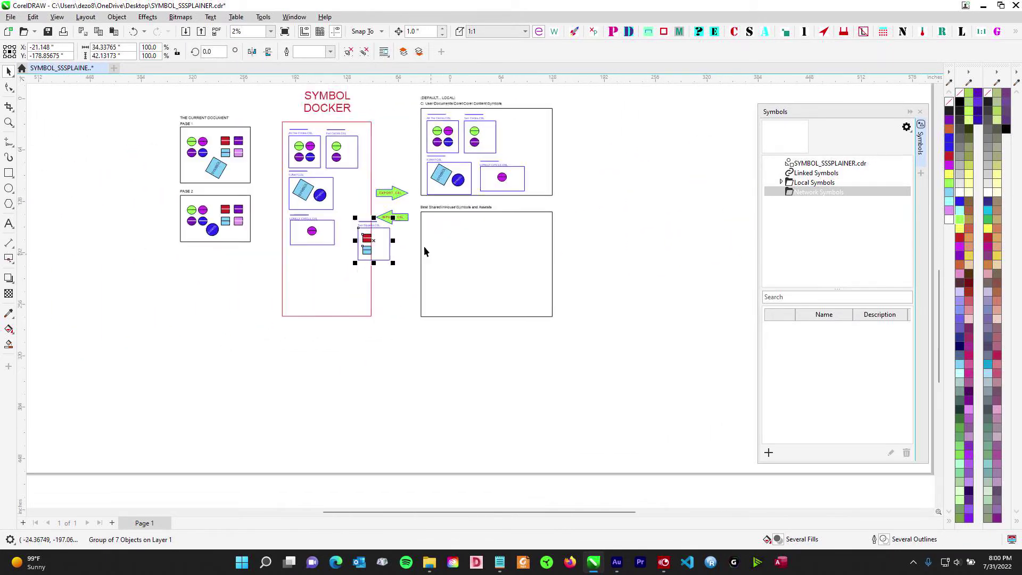
drag(578, 256, 426, 317)
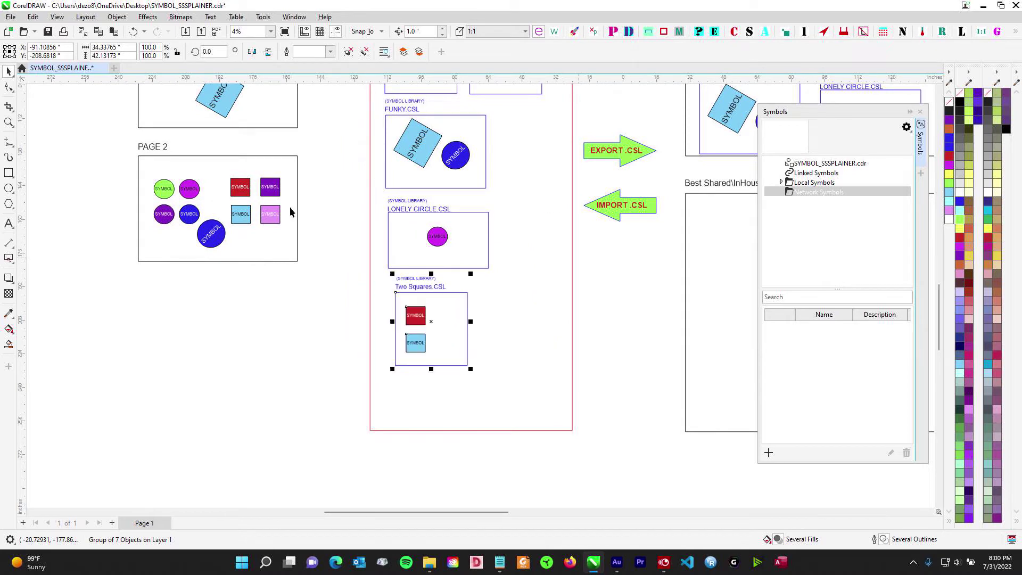
Step: Select the red and light-blue square symbols on Page 2 of the current document, relating them to Two Squares.CSL
scroll(208, 176, up, 1)
drag(229, 166, 280, 256)
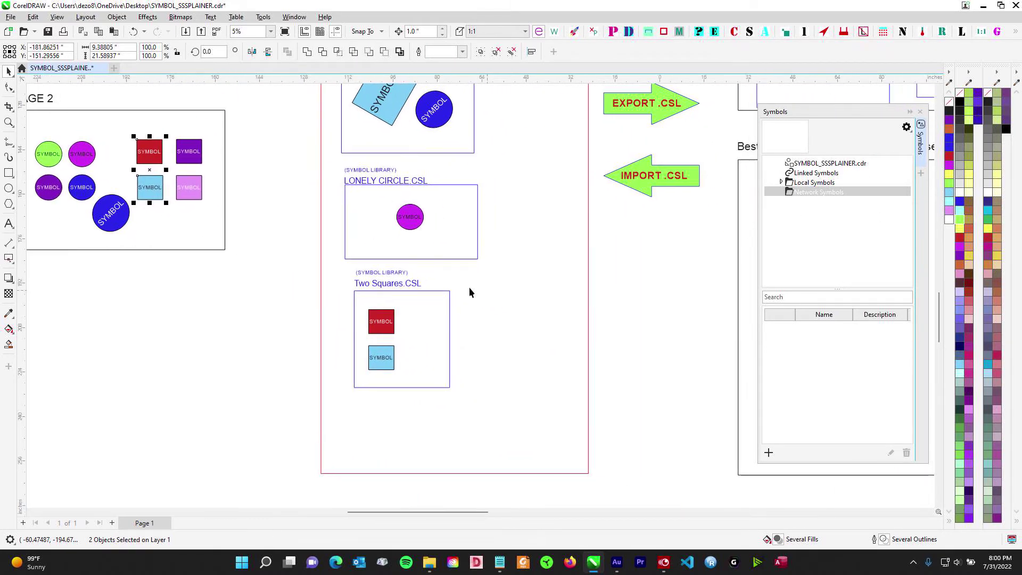
scroll(360, 288, up, 2)
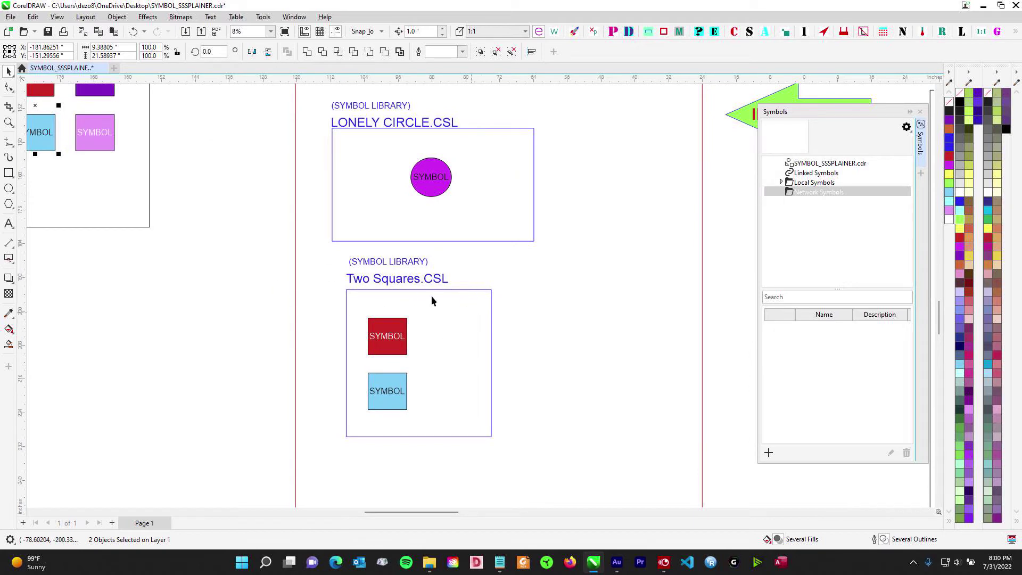
Step: Move the Two Squares.CSL group from the Symbol Docker box into the Best Shared\InHouse\Symbols and Assests box
scroll(574, 359, up, 1)
drag(573, 353, 576, 354)
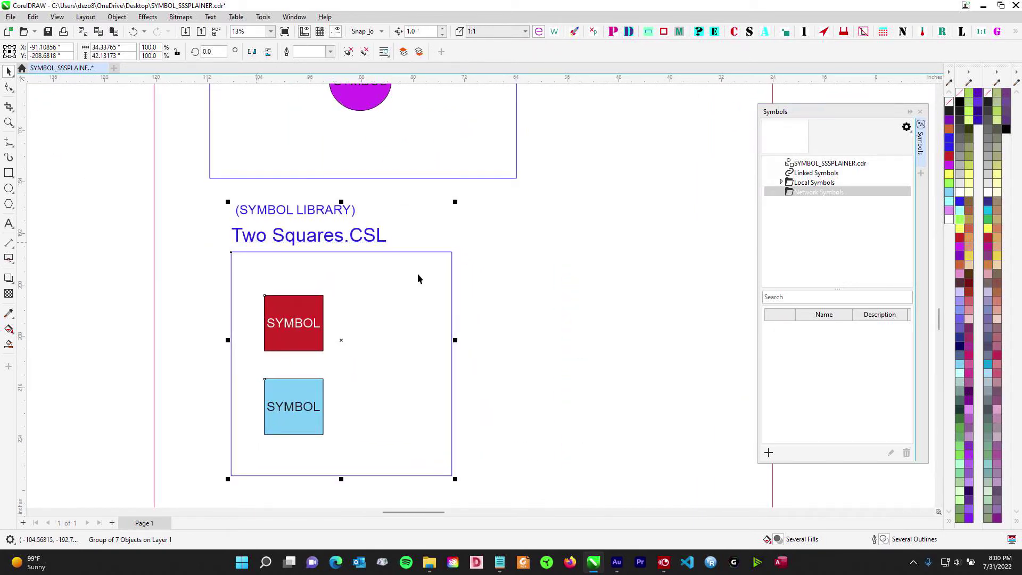
scroll(507, 309, down, 1)
drag(752, 300, 536, 352)
drag(624, 152, 482, 299)
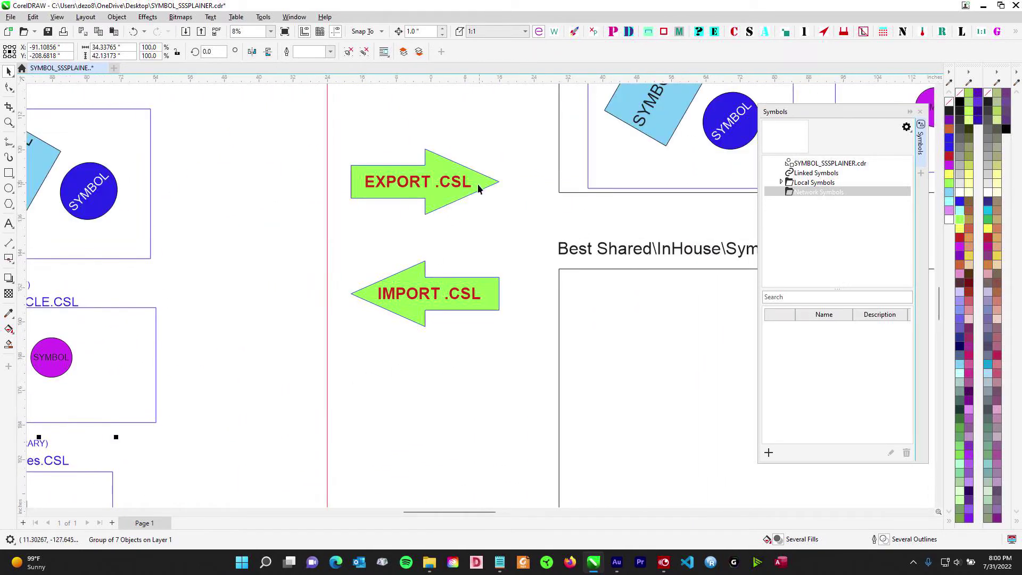
scroll(466, 367, down, 3)
drag(466, 368, 473, 178)
scroll(474, 192, up, 1)
drag(142, 296, 619, 204)
drag(662, 209, 340, 249)
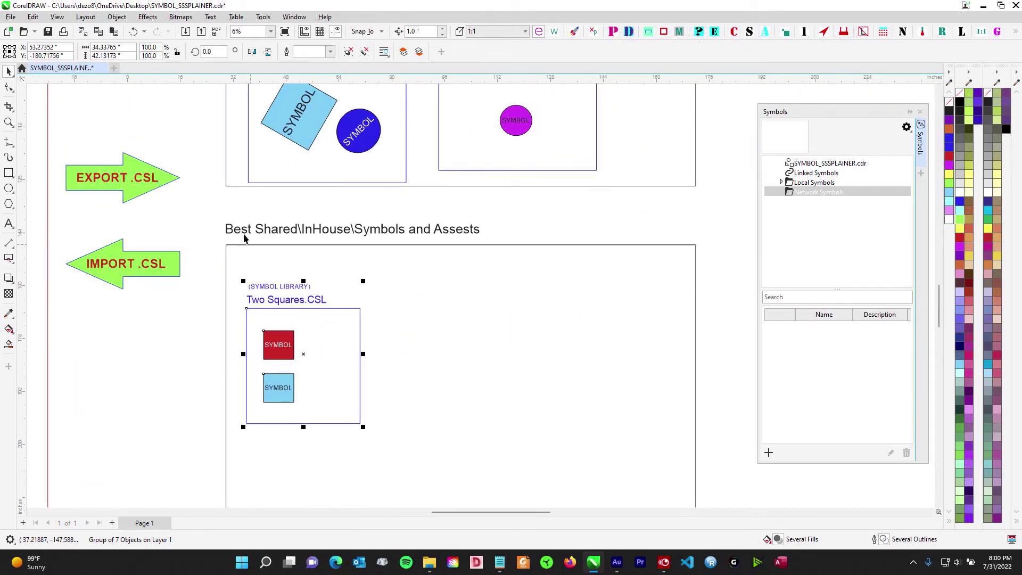
Step: Reposition the Two Squares.CSL group inside the Best Shared box, centred at about X 57.5 and Y -175.2 inches
scroll(354, 233, up, 1)
scroll(460, 351, down, 2)
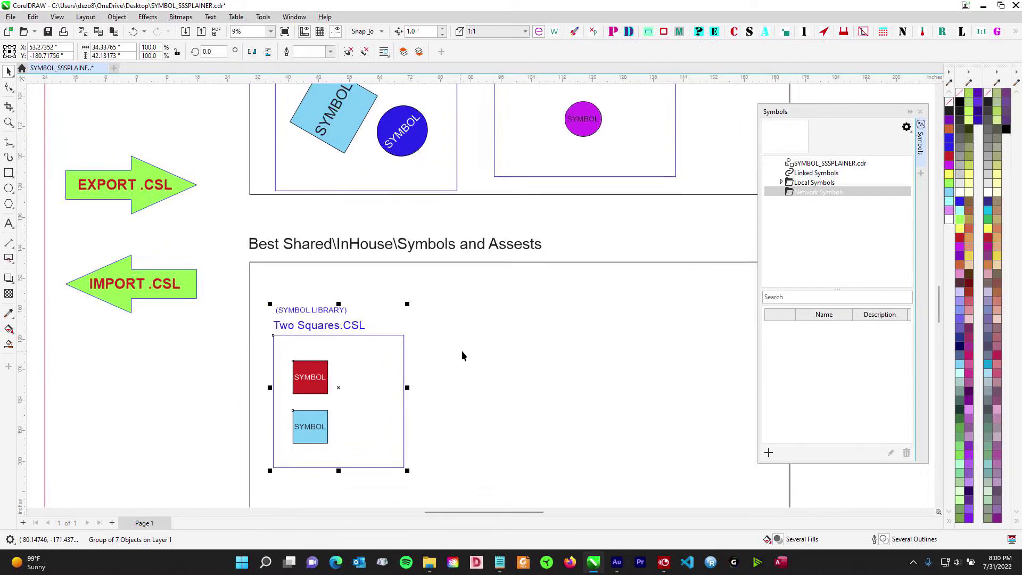
scroll(495, 372, down, 2)
scroll(513, 365, up, 1)
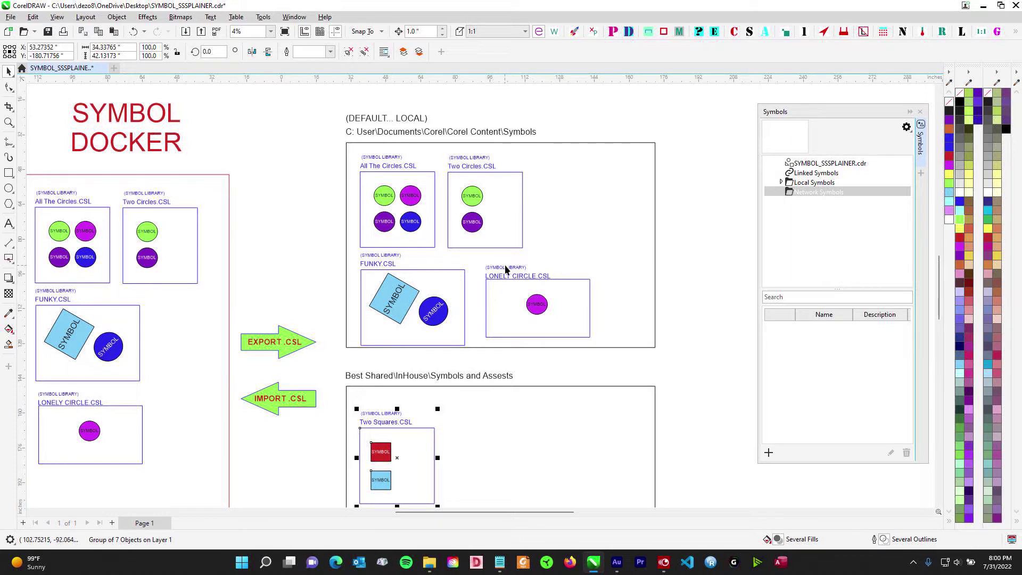
mouse_move(514, 408)
mouse_down()
mouse_move(544, 305)
mouse_move(506, 407)
mouse_up()
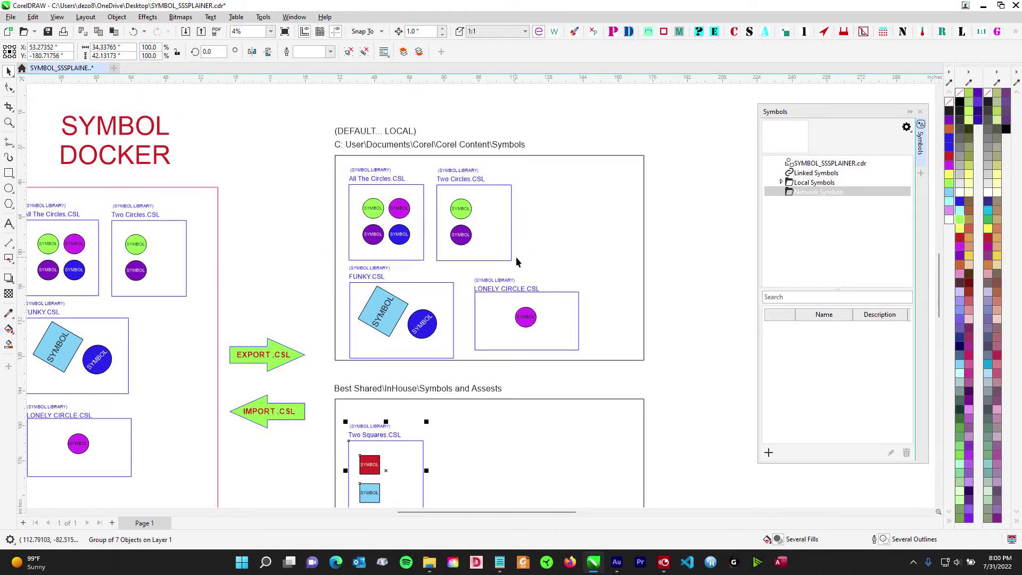
scroll(516, 256, down, 1)
scroll(424, 341, up, 3)
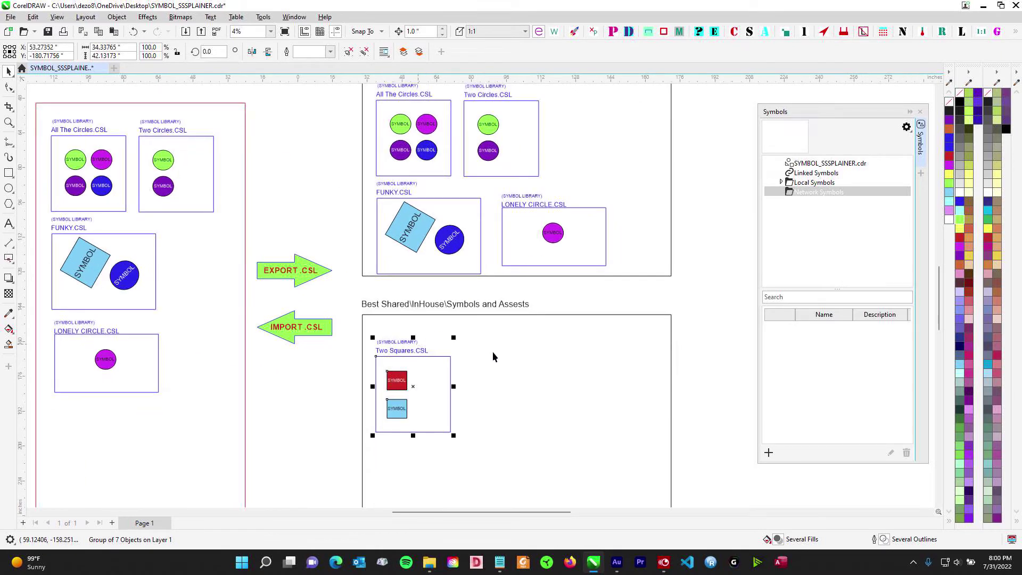
drag(335, 286, 621, 485)
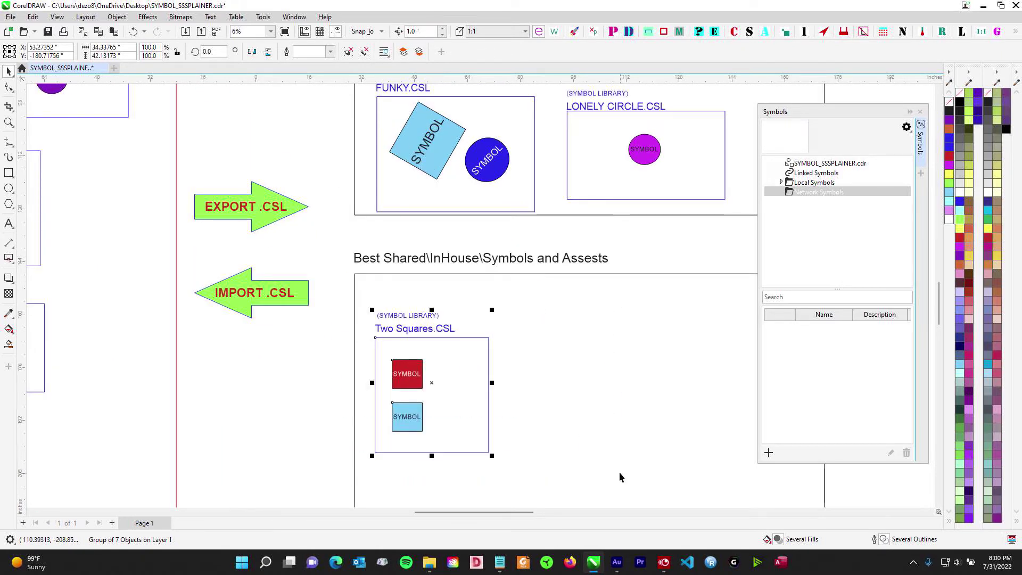
drag(430, 382, 666, 375)
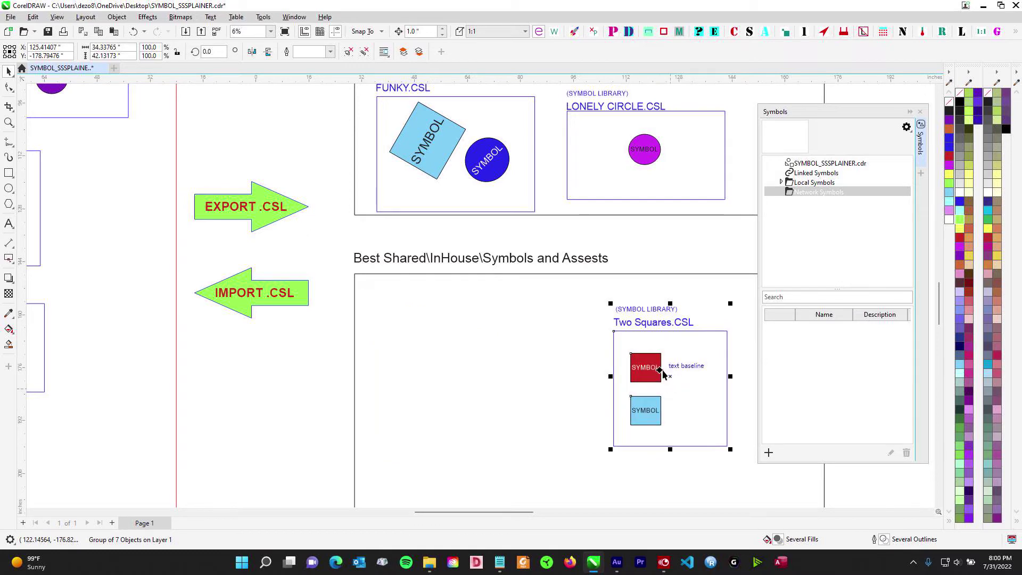
drag(671, 333, 447, 315)
scroll(509, 265, up, 2)
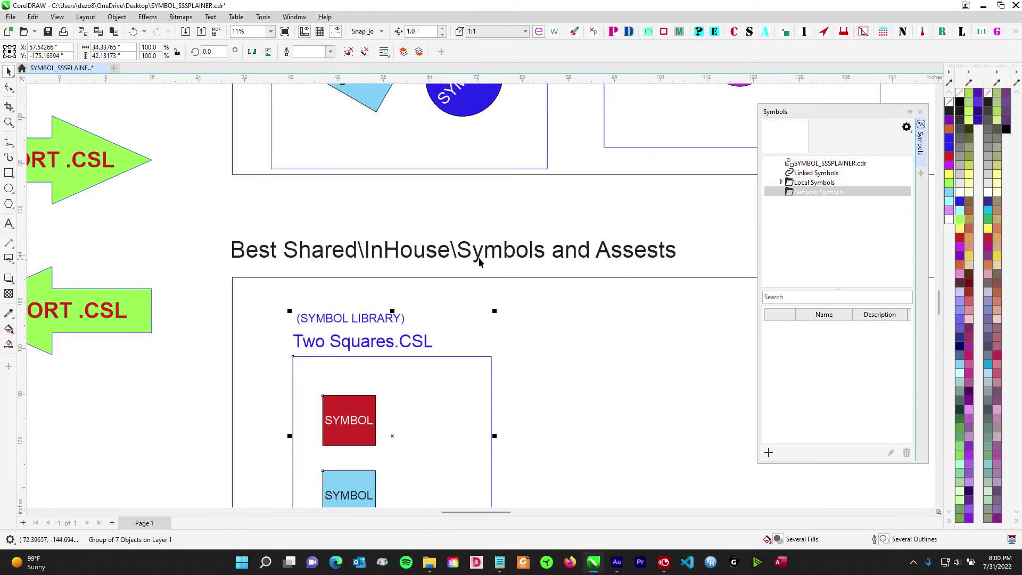
scroll(618, 263, down, 1)
scroll(502, 285, down, 2)
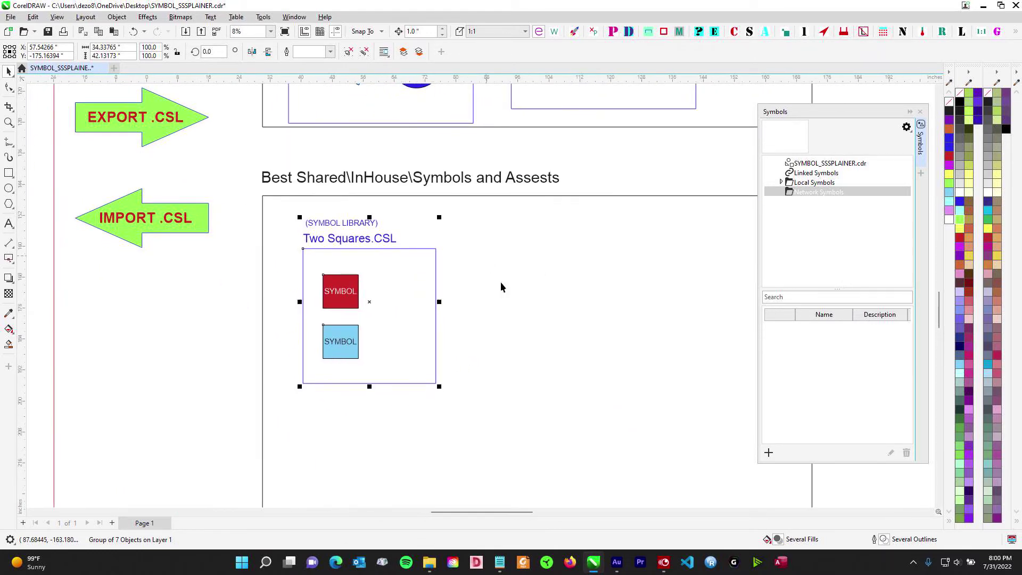
Step: Select the red and light-blue squares on Page 2, relating them to the shared Two Squares.CSL library
click(274, 213)
scroll(634, 412, down, 1)
drag(363, 285, 661, 360)
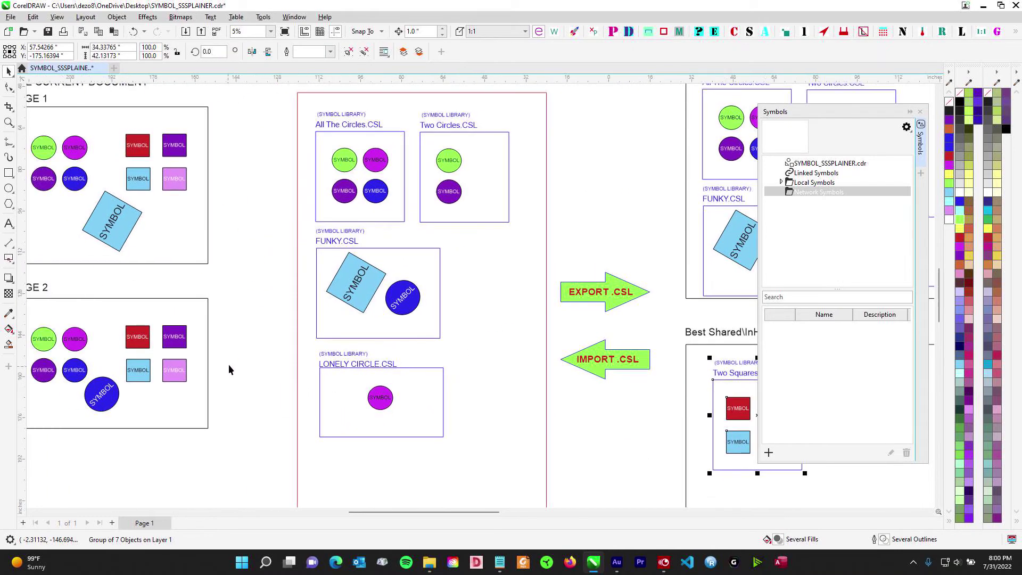
drag(121, 350, 403, 265)
scroll(405, 258, up, 2)
drag(393, 213, 457, 399)
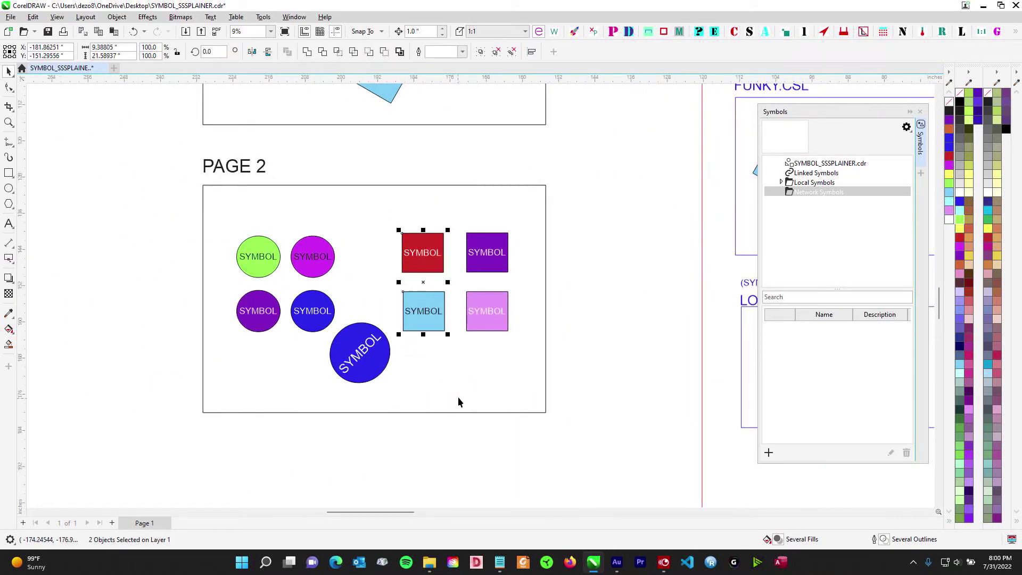
Step: Copy the Two Squares.CSL group from the Best Shared box into the Symbol Docker box, below LONELY CIRCLE.CSL
scroll(589, 378, down, 2)
drag(584, 379, 264, 316)
drag(403, 292, 118, 303)
scroll(459, 266, up, 1)
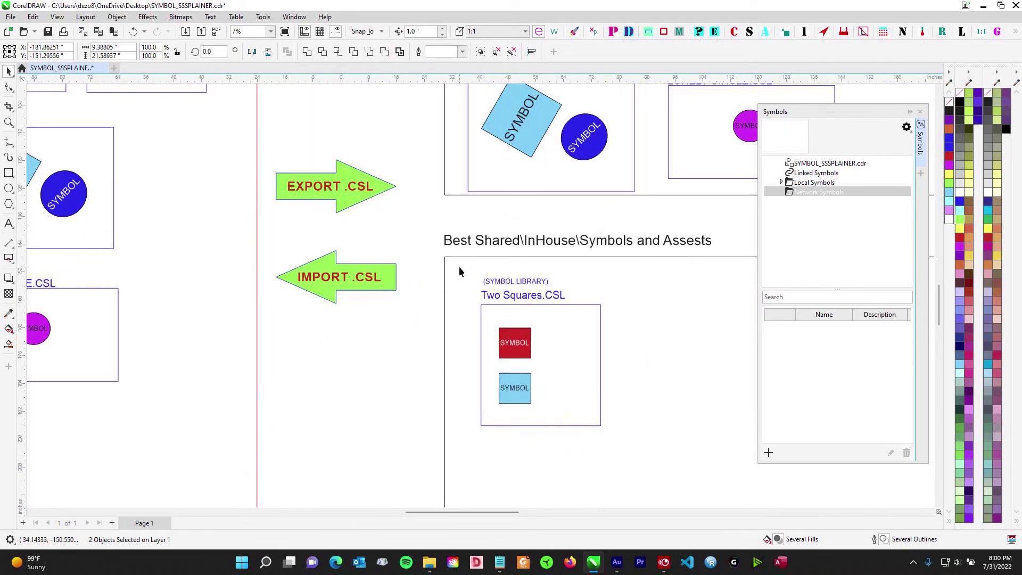
click(577, 361)
scroll(660, 356, down, 1)
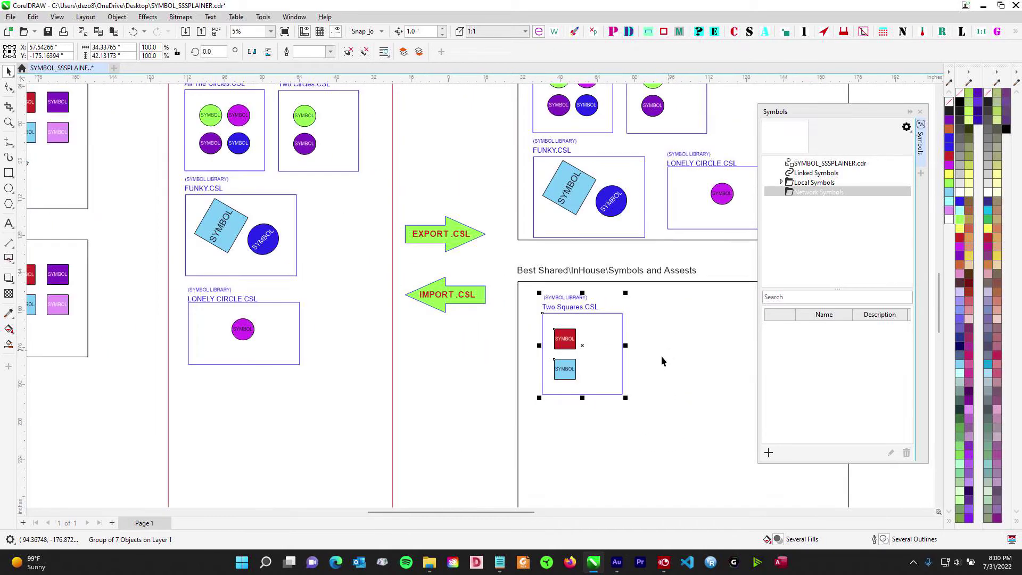
drag(587, 350, 251, 440)
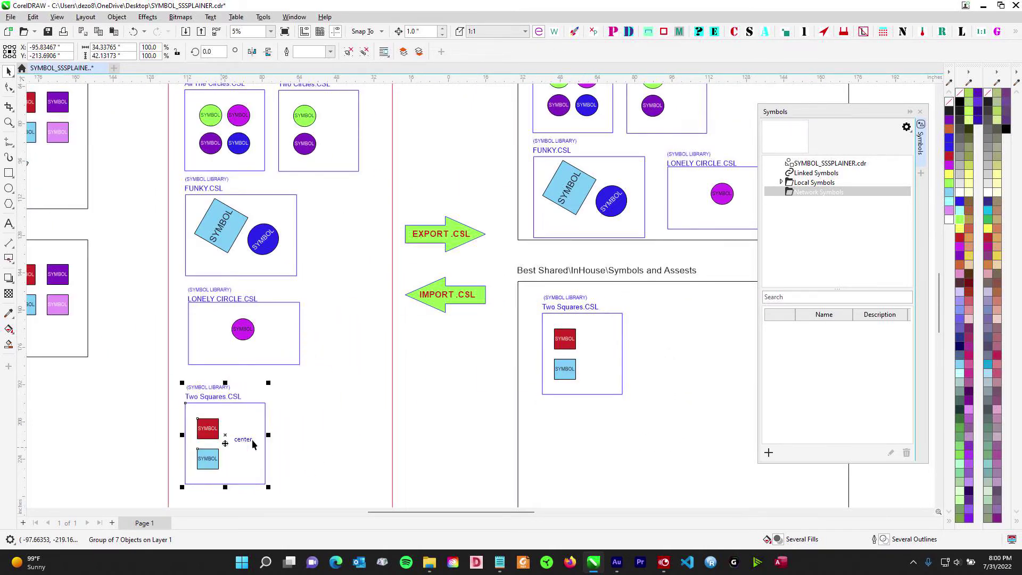
drag(333, 389, 433, 330)
scroll(434, 333, down, 1)
scroll(372, 348, up, 1)
click(423, 295)
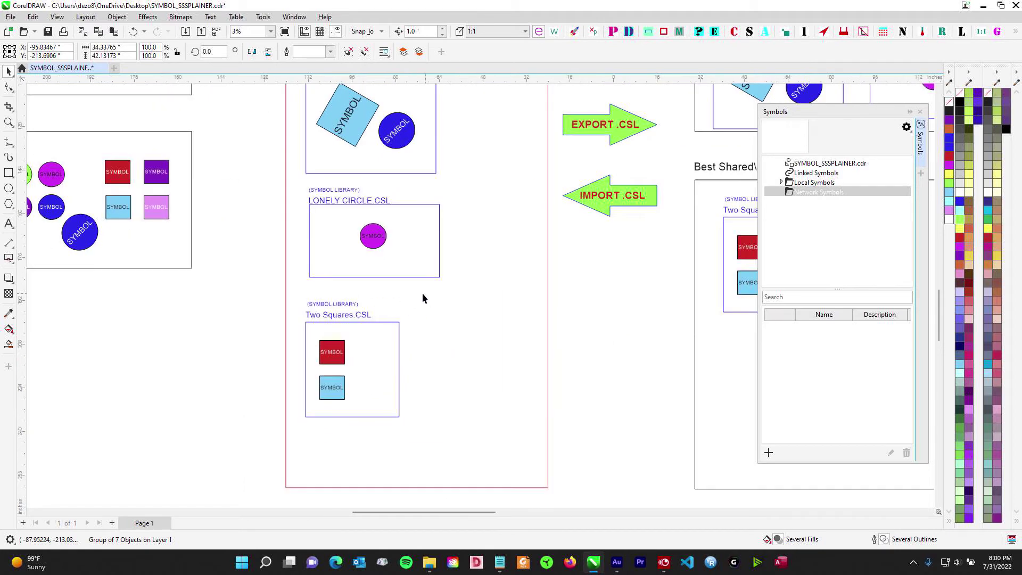
Step: Duplicate the Symbol Docker heading, box, libraries and EXPORT/IMPORT .CSL arrows on the other side of the folder boxes, with another arrow pair between
drag(358, 320, 107, 283)
scroll(666, 327, down, 4)
drag(666, 328, 429, 345)
scroll(449, 342, down, 3)
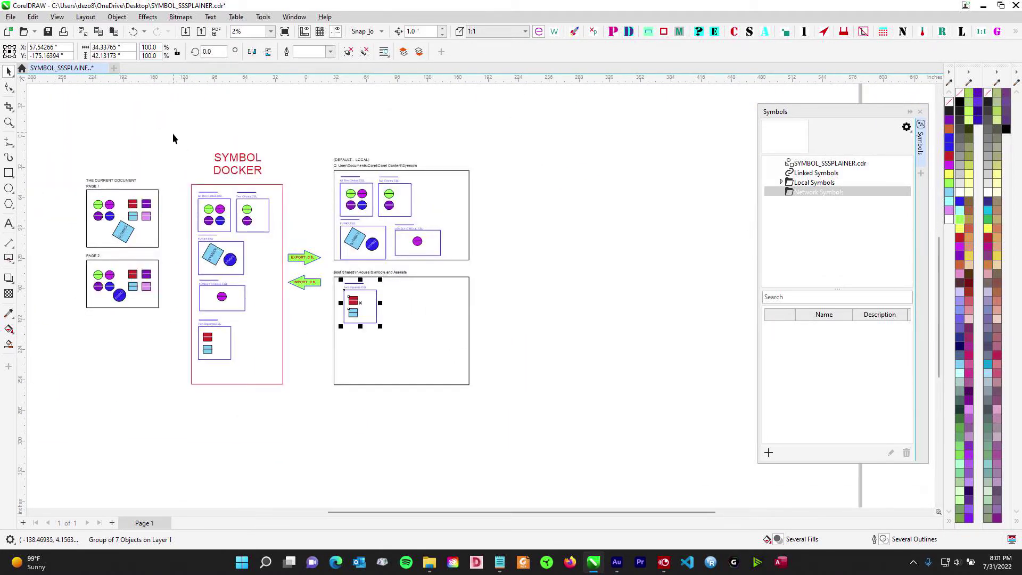
drag(315, 444, 328, 438)
drag(260, 268, 470, 277)
scroll(531, 372, up, 1)
Step: Delete the All The Circles, Two Circles, FUNKY and LONELY CIRCLE libraries from the second Symbol Docker box, keeping Two Squares.CSL
drag(556, 289, 524, 349)
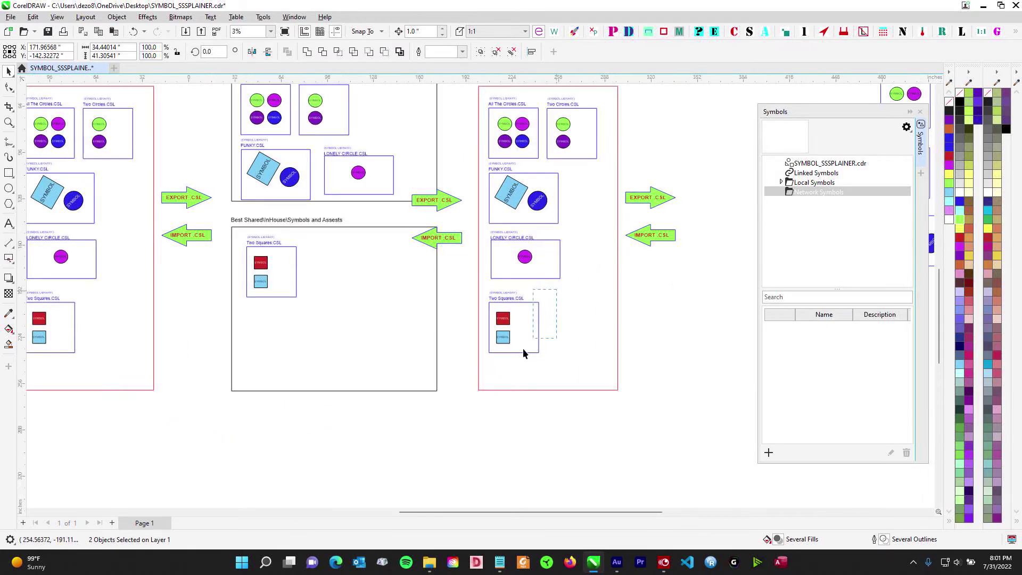
scroll(524, 388, up, 1)
drag(589, 315, 650, 268)
key(Delete)
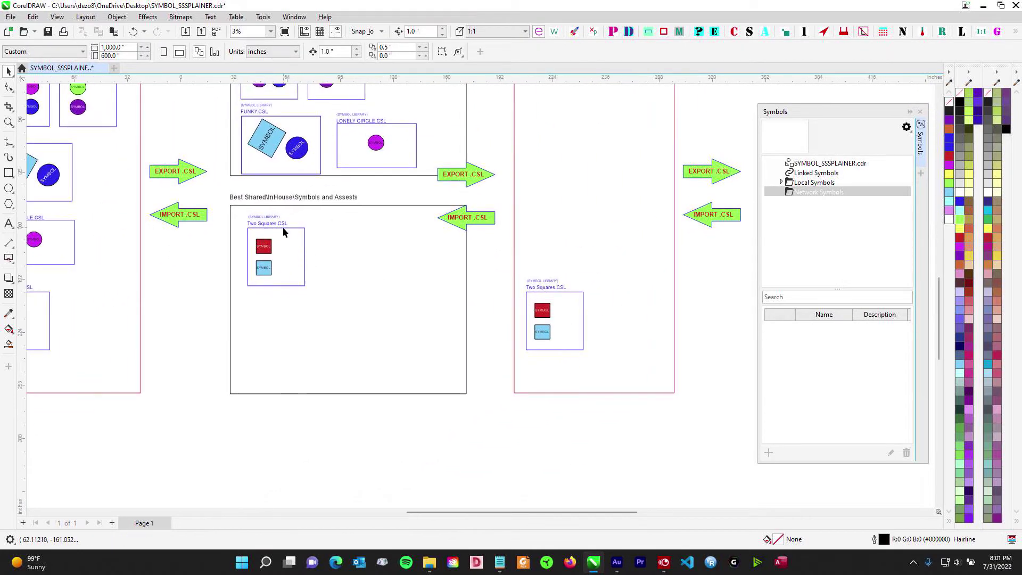
Step: Try copying the Two Squares.CSL group from the Best Shared box into the second Symbol Docker box and delete the copy
click(268, 252)
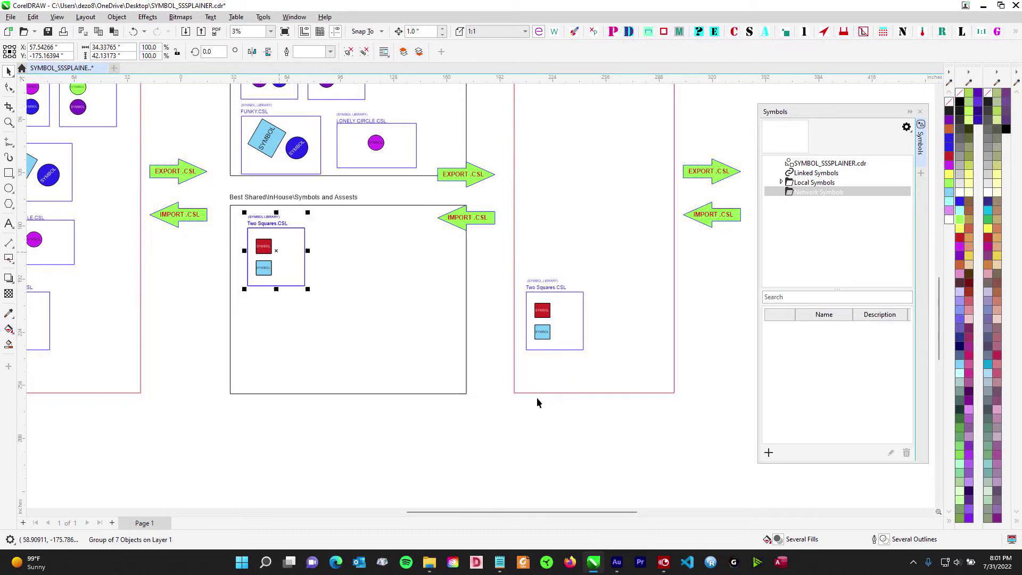
drag(271, 256, 622, 338)
right_click(621, 338)
key(Delete)
Step: Review how the current document, both Symbol Docker boxes and the local and shared folder boxes relate in the diagram
scroll(589, 309, down, 1)
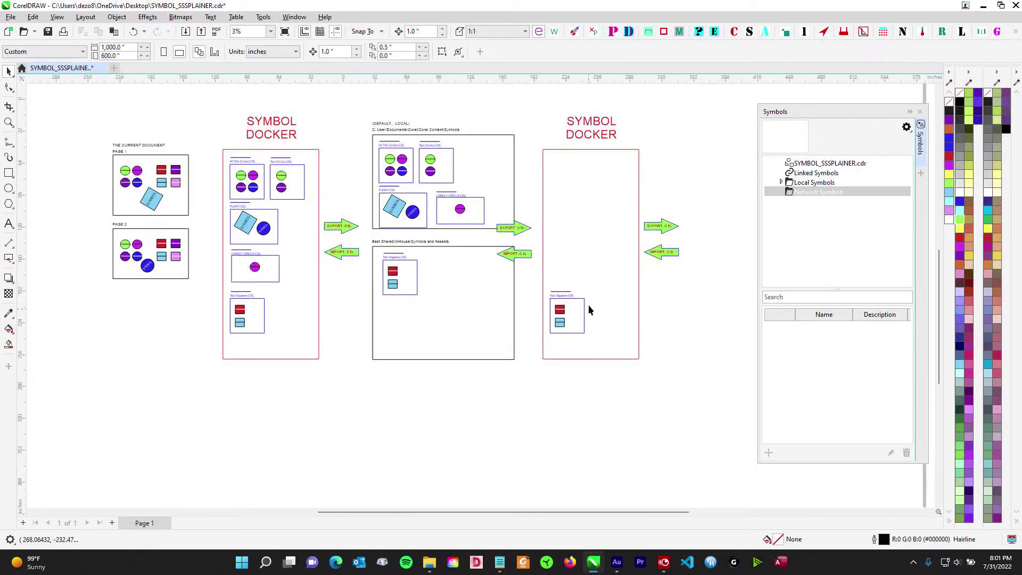
drag(589, 305, 408, 325)
drag(559, 342, 567, 328)
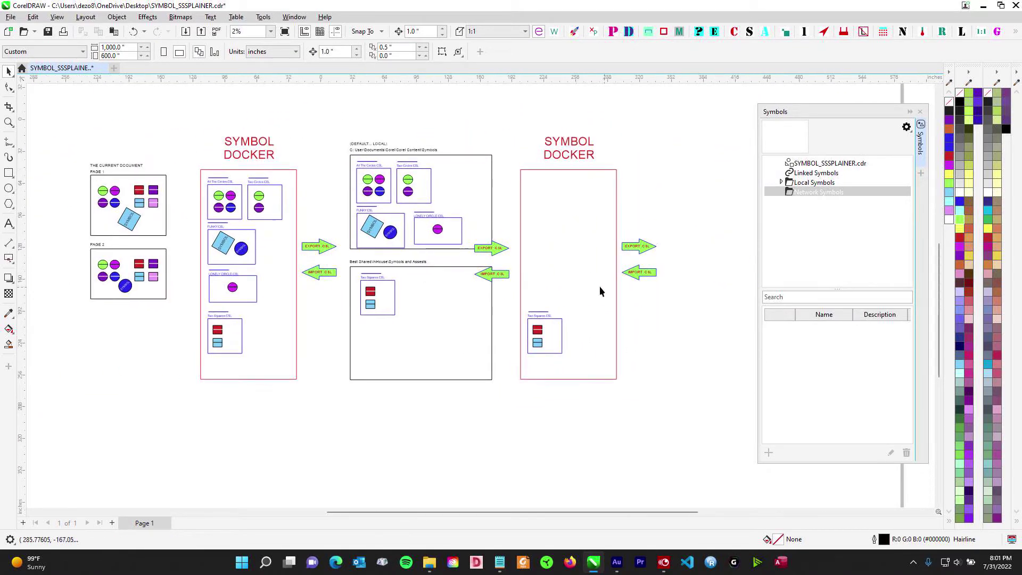
scroll(306, 196, up, 2)
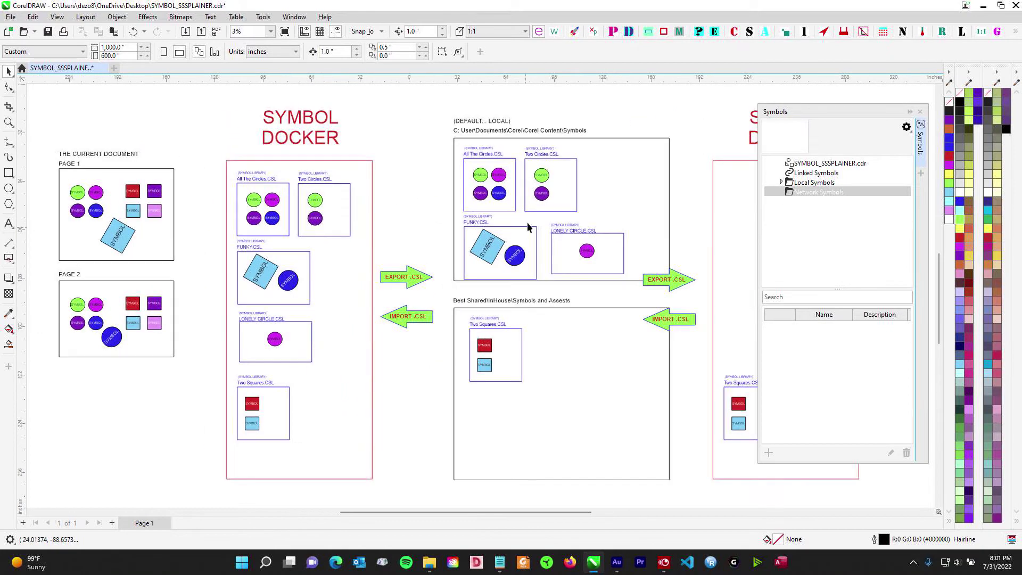
scroll(449, 137, down, 1)
scroll(580, 349, up, 1)
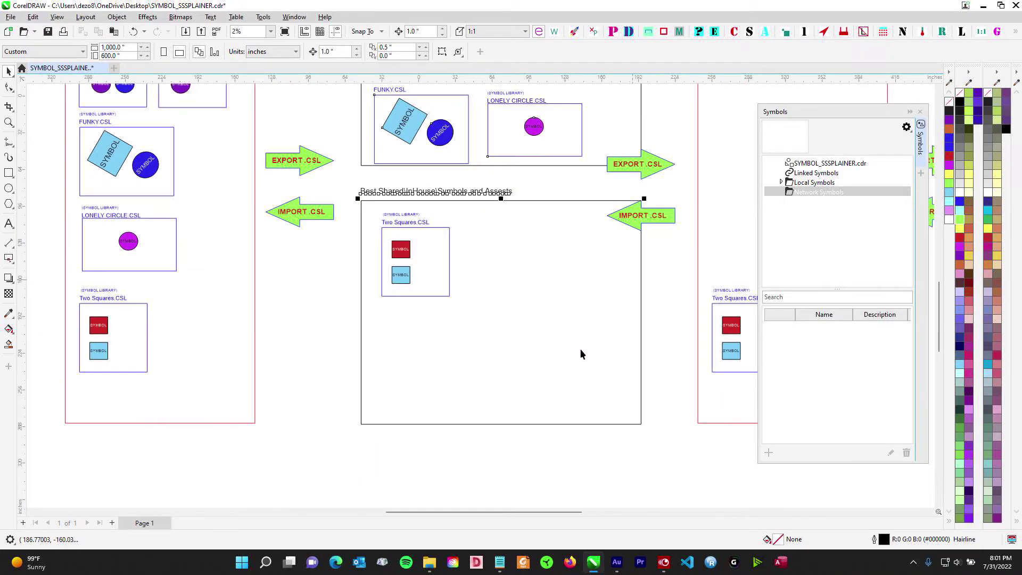
drag(563, 353, 341, 313)
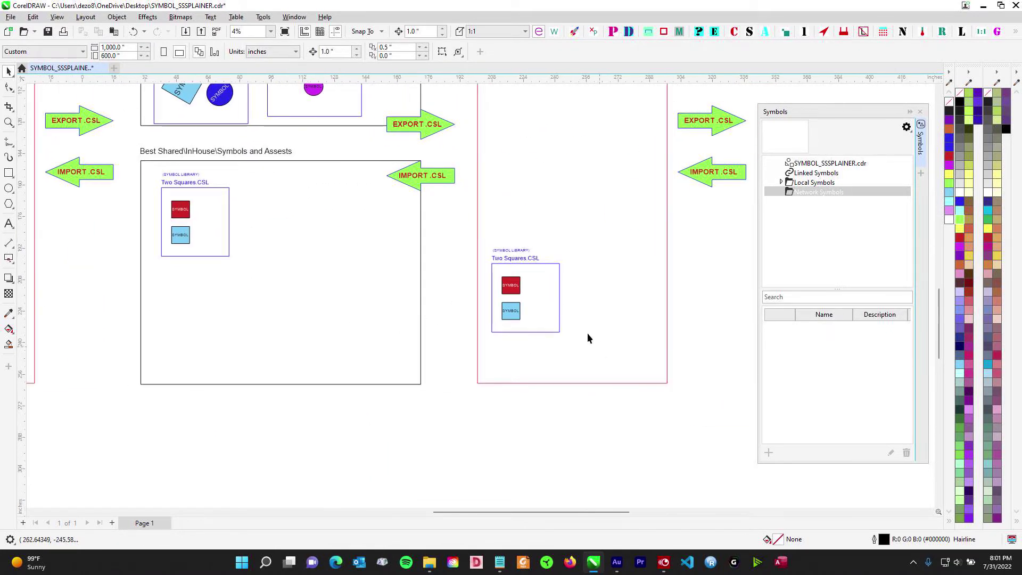
scroll(586, 333, down, 1)
drag(446, 308, 570, 325)
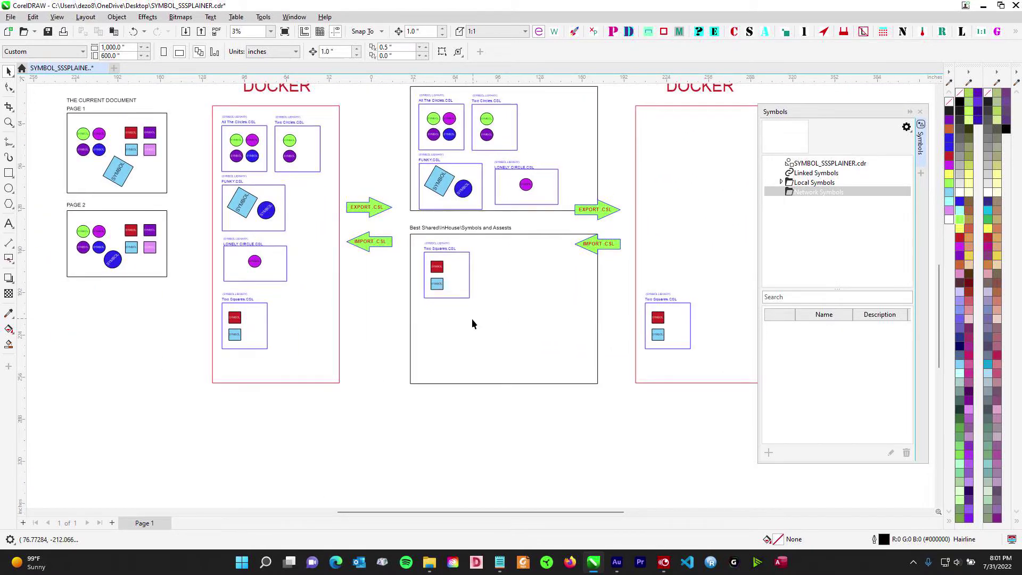
scroll(472, 319, down, 1)
drag(486, 330, 482, 336)
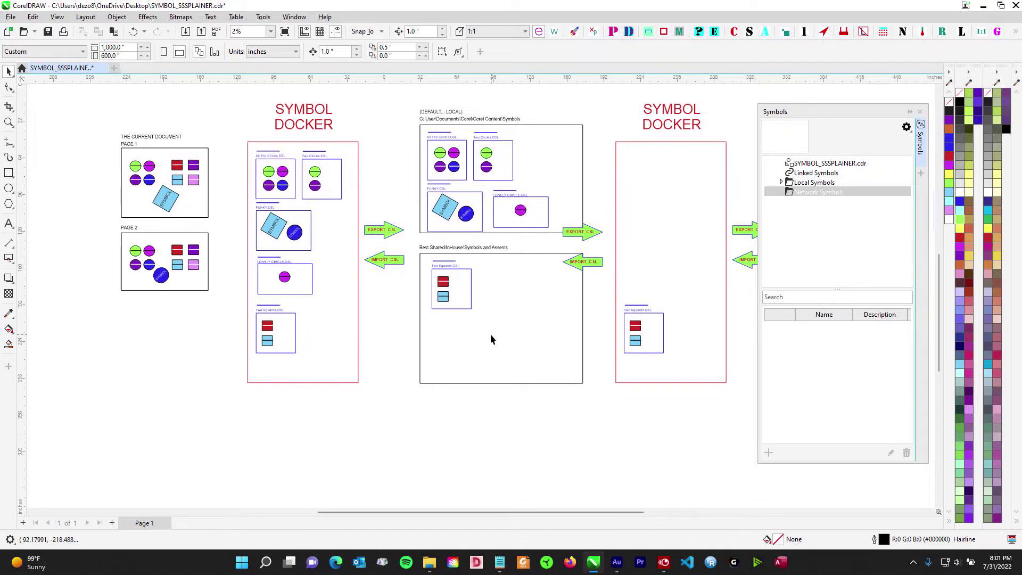
scroll(496, 347, down, 1)
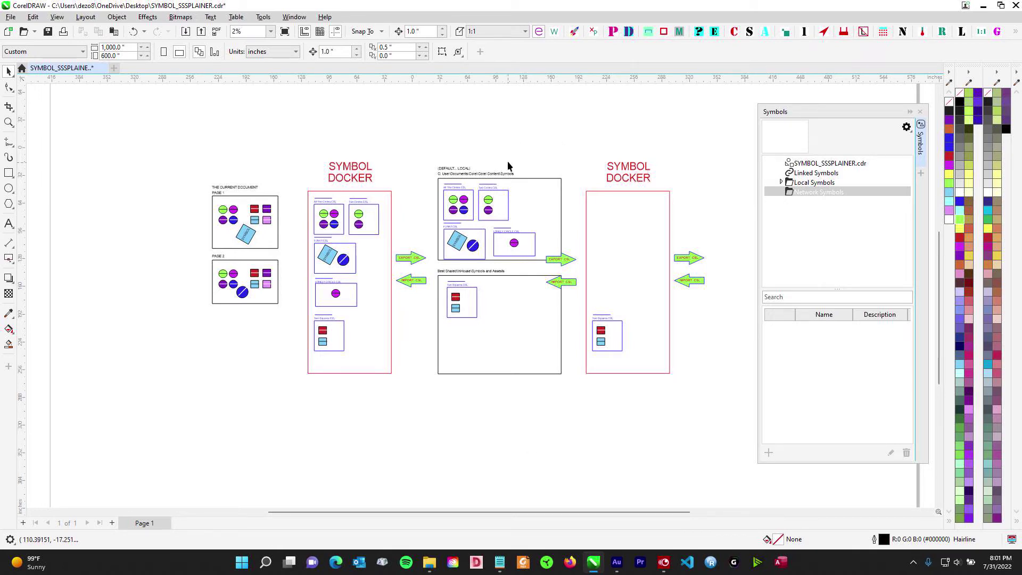
Step: Examine how the symbols on the current document's pages correspond to the libraries in the first Symbol Docker box
scroll(506, 164, up, 1)
scroll(500, 158, down, 2)
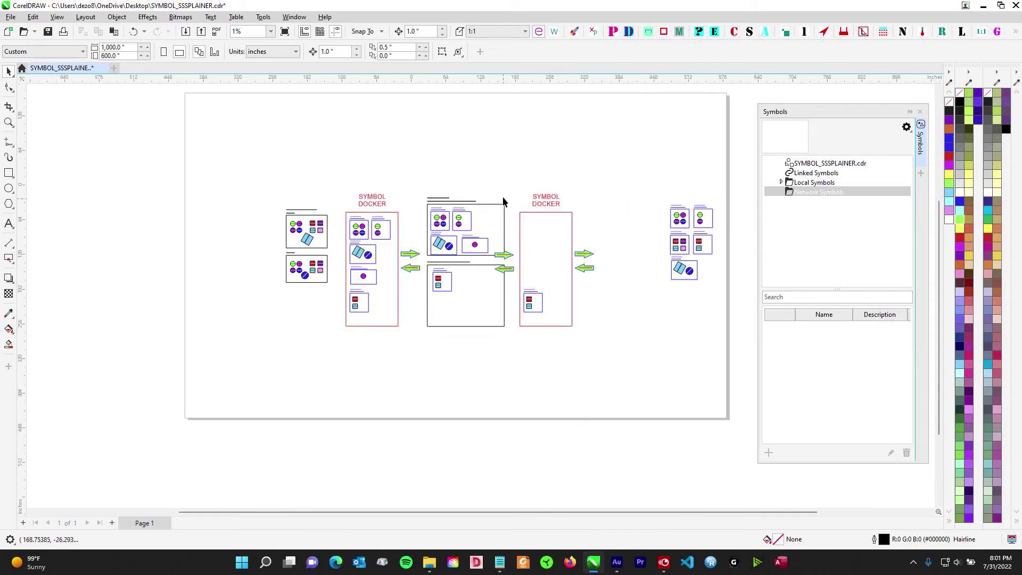
scroll(298, 234, up, 5)
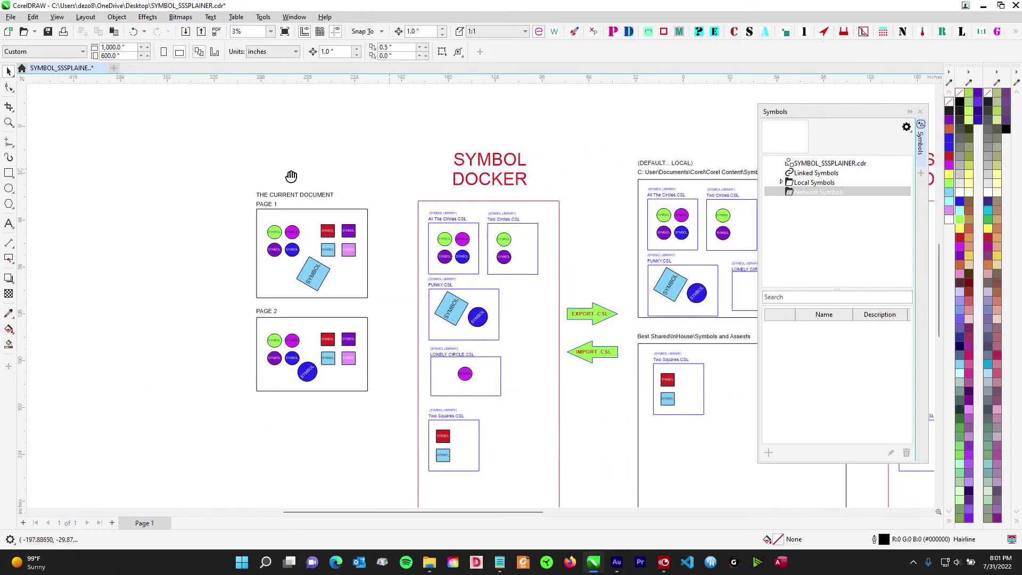
scroll(298, 252, up, 1)
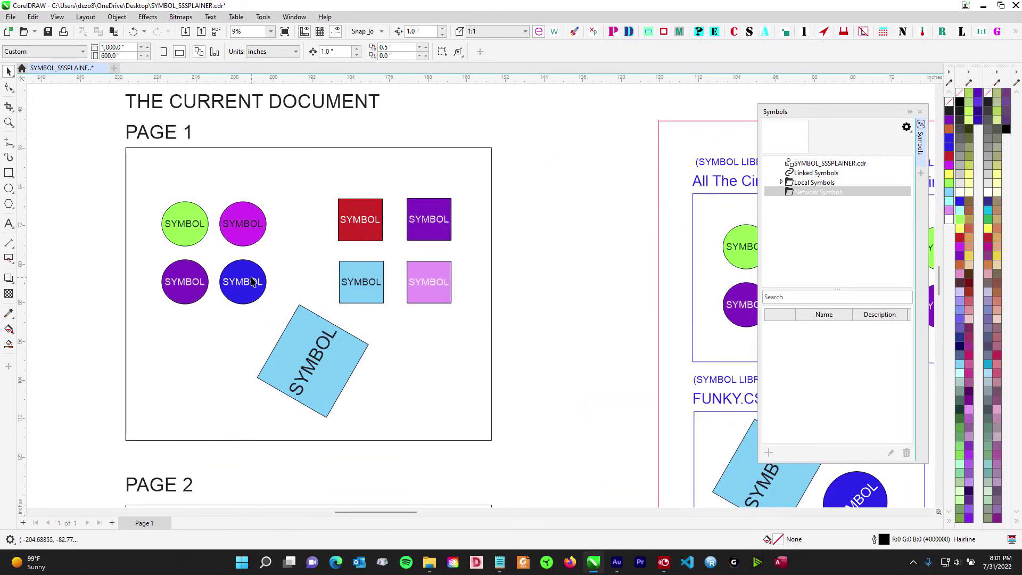
scroll(255, 276, down, 1)
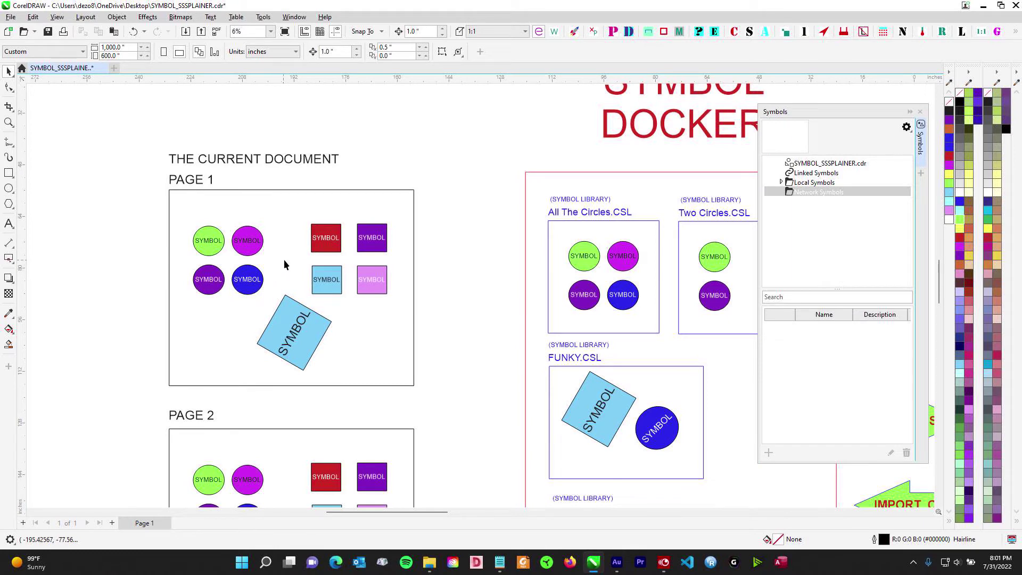
drag(436, 241, 181, 270)
drag(625, 319, 239, 296)
drag(344, 300, 578, 249)
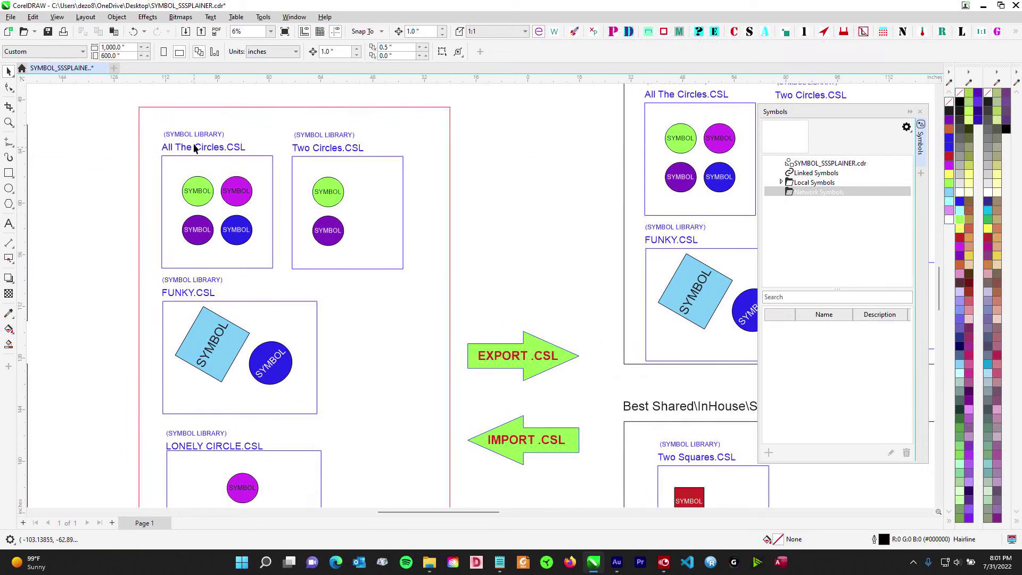
scroll(199, 145, up, 2)
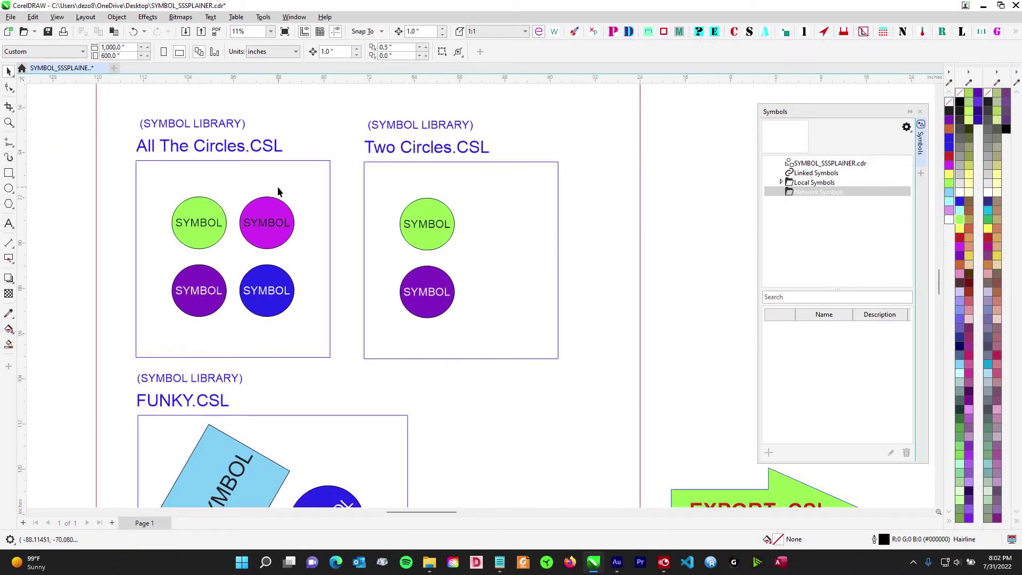
scroll(287, 190, down, 2)
drag(325, 204, 638, 209)
scroll(100, 195, up, 2)
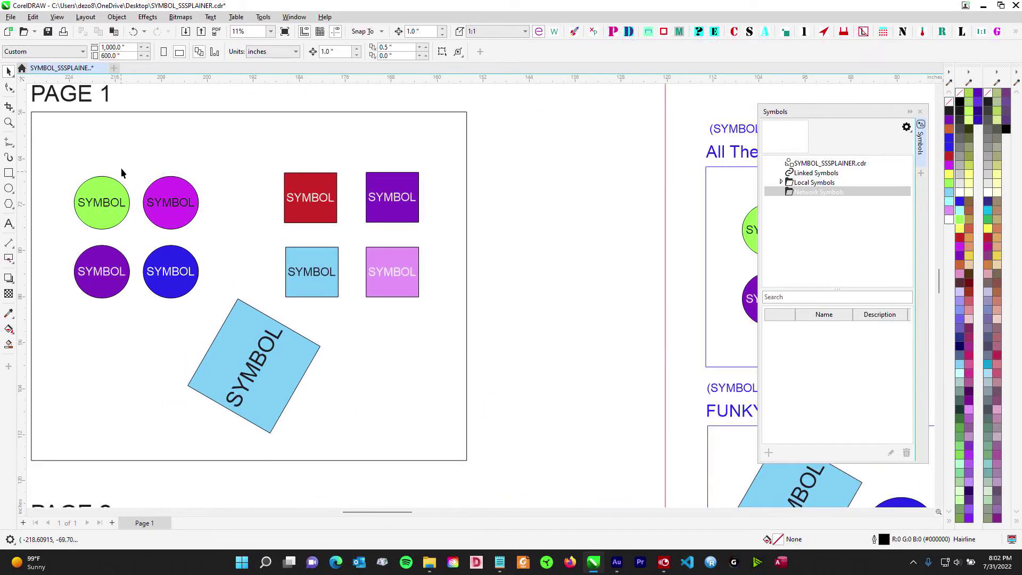
Step: Compare the four circle symbols on Page 1 with the All The Circles.CSL library group in the first Symbol Docker box
drag(121, 168, 239, 231)
scroll(240, 226, down, 2)
drag(366, 198, 84, 232)
scroll(341, 205, up, 2)
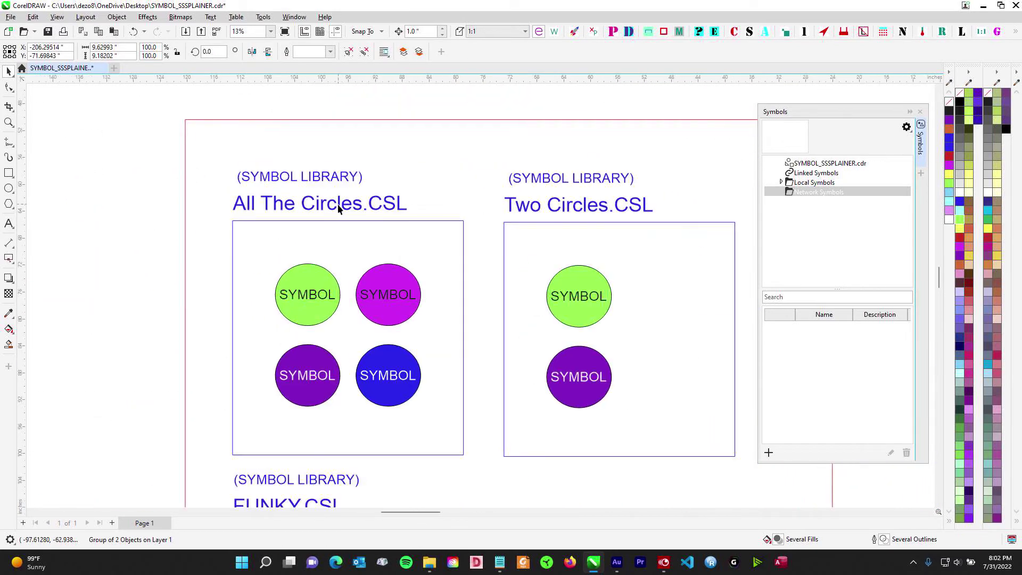
click(343, 206)
scroll(462, 304, down, 2)
scroll(462, 302, down, 1)
drag(437, 303, 95, 288)
scroll(462, 319, down, 1)
drag(244, 202, 528, 259)
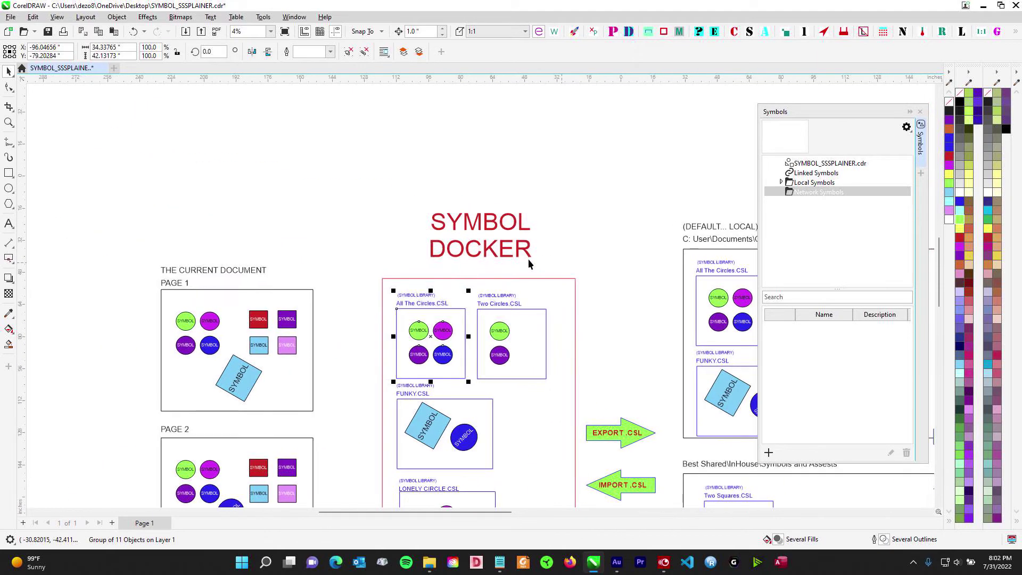
click(395, 143)
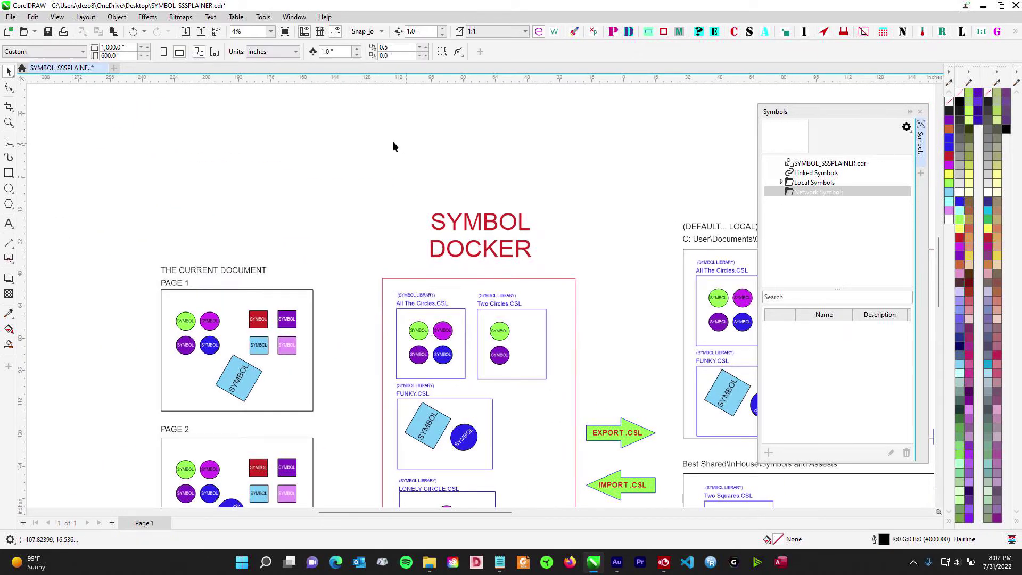
Step: Save the diagram document and open the recent file PEEPS.cdr
click(49, 32)
click(34, 32)
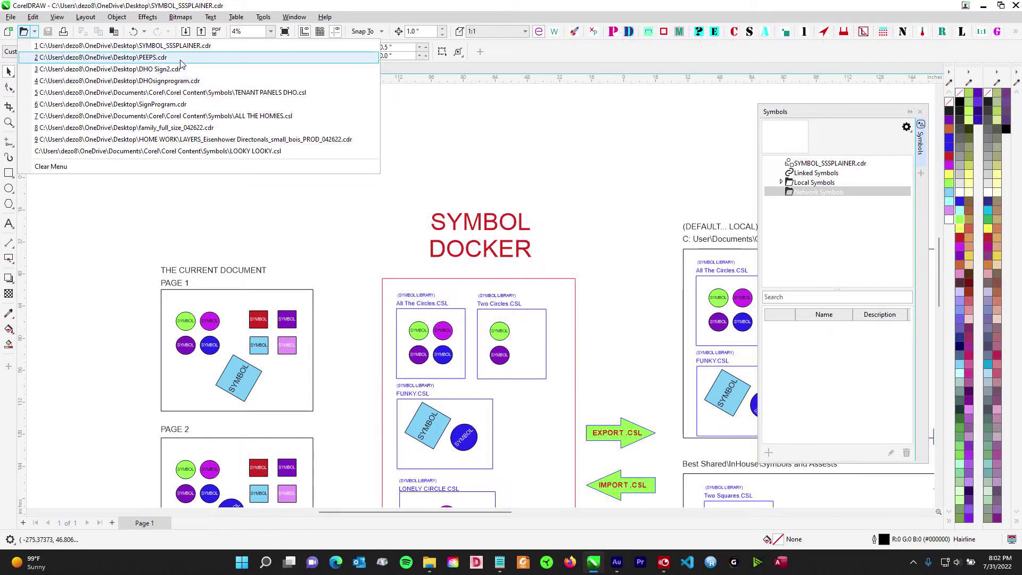
key(Return)
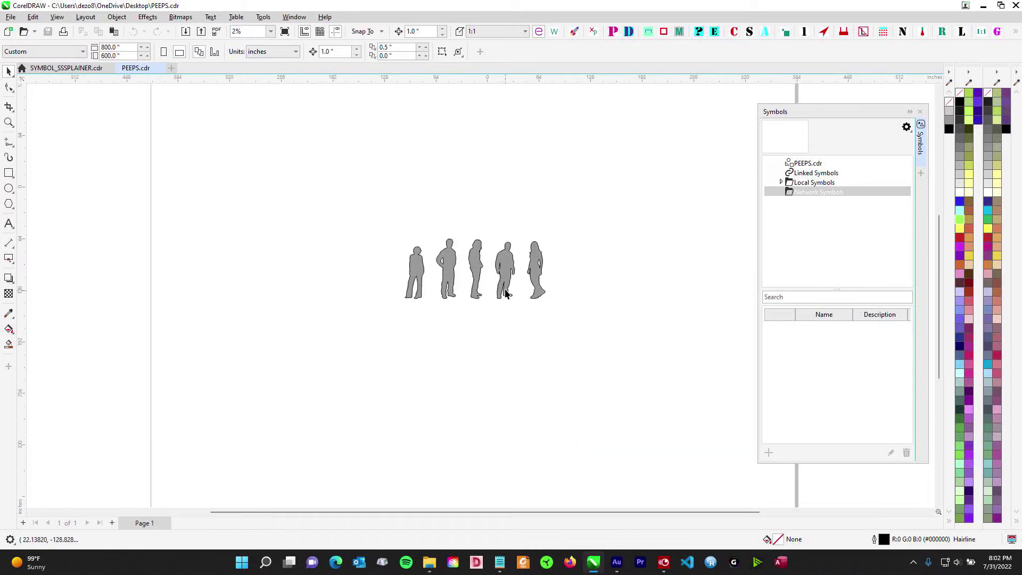
Step: Examine the people silhouettes in PEEPS.cdr, both as a full set and as individual curves
drag(710, 391, 717, 395)
drag(667, 363, 550, 371)
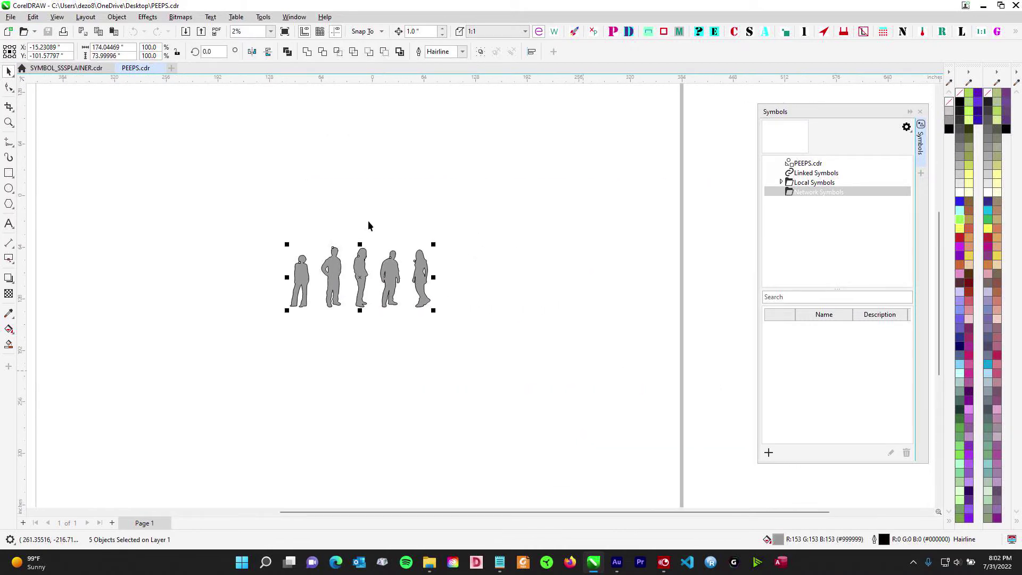
scroll(338, 219, up, 1)
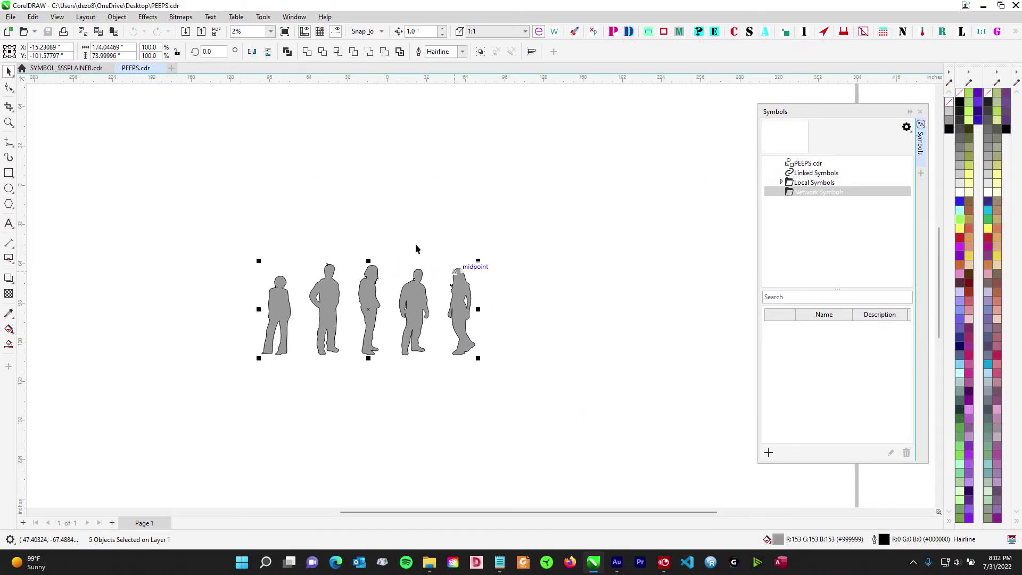
scroll(465, 233, up, 1)
scroll(468, 254, up, 1)
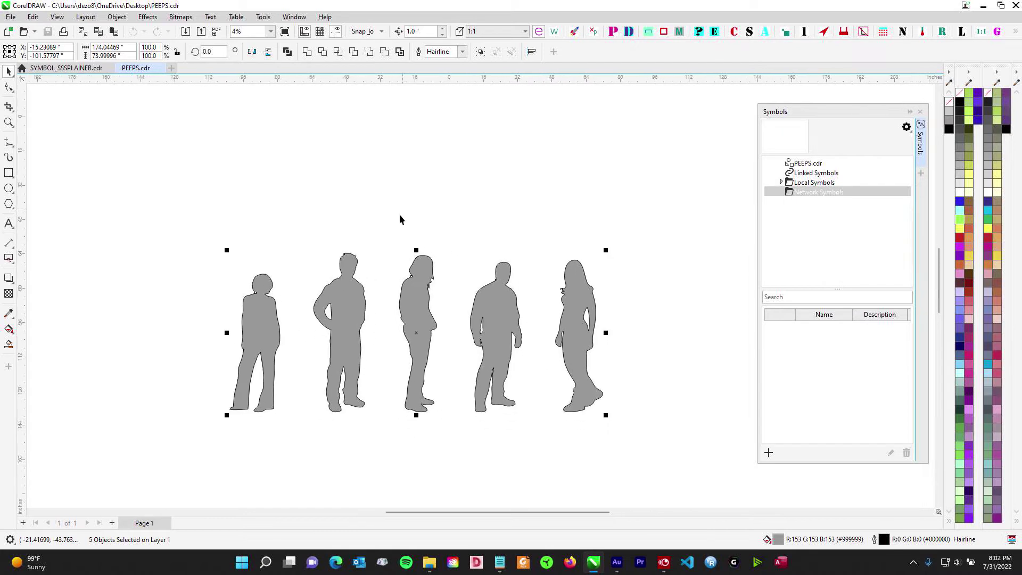
drag(661, 278, 597, 256)
drag(112, 181, 670, 443)
click(387, 178)
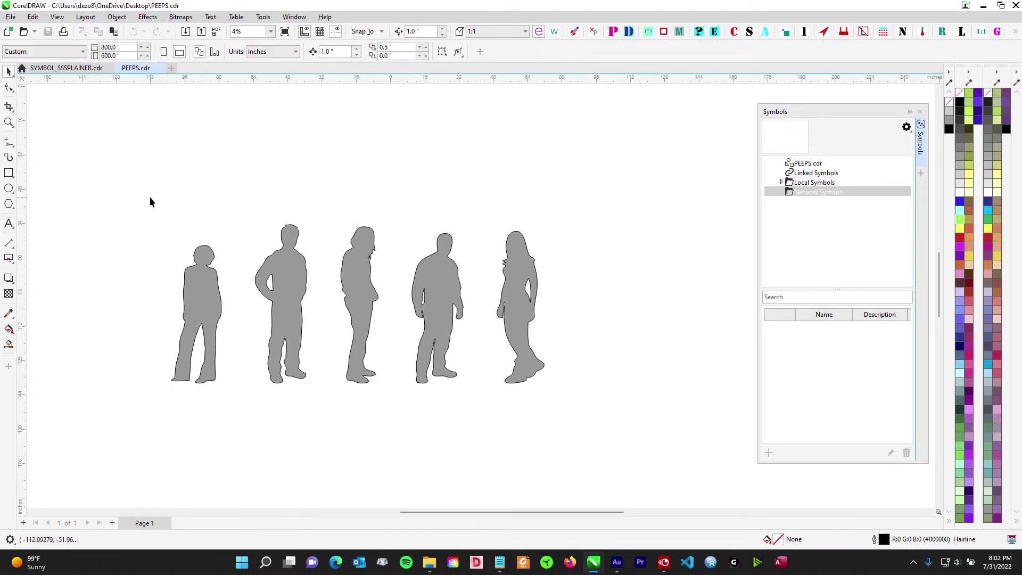
drag(603, 435, 603, 432)
click(611, 420)
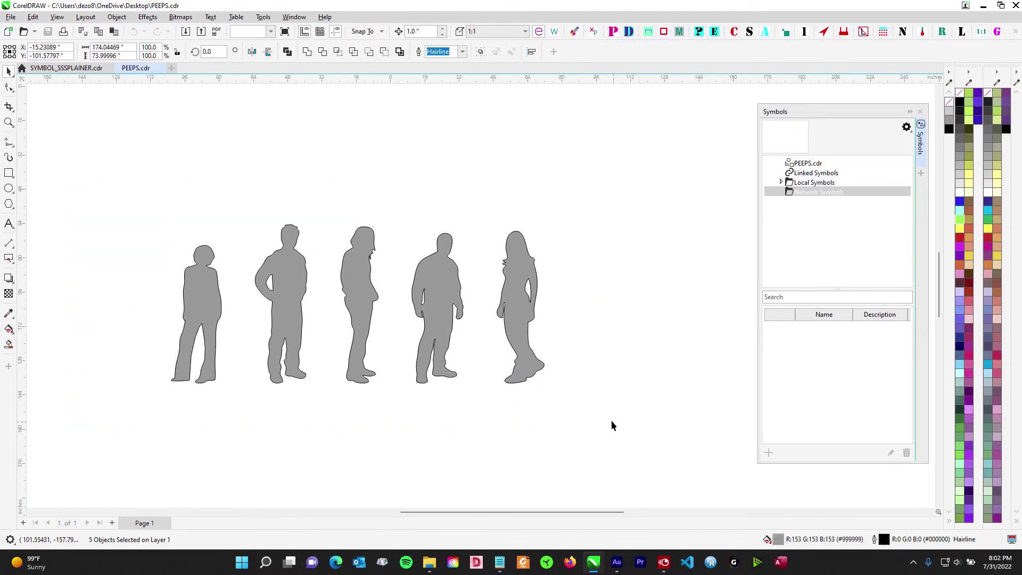
drag(252, 191, 321, 434)
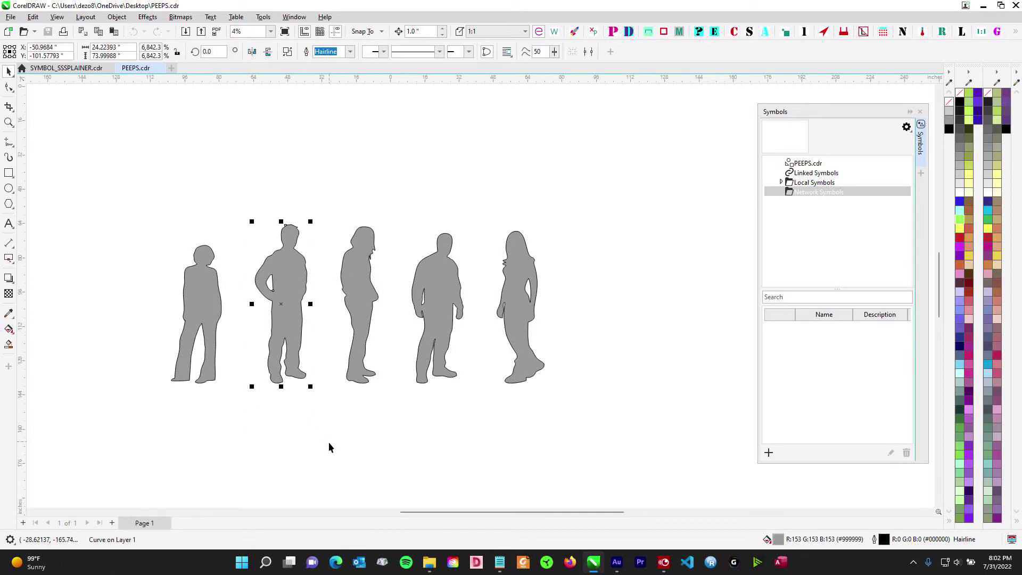
Step: Copy all five people silhouettes from PEEPS.cdr and paste them into a new document
drag(136, 184, 734, 435)
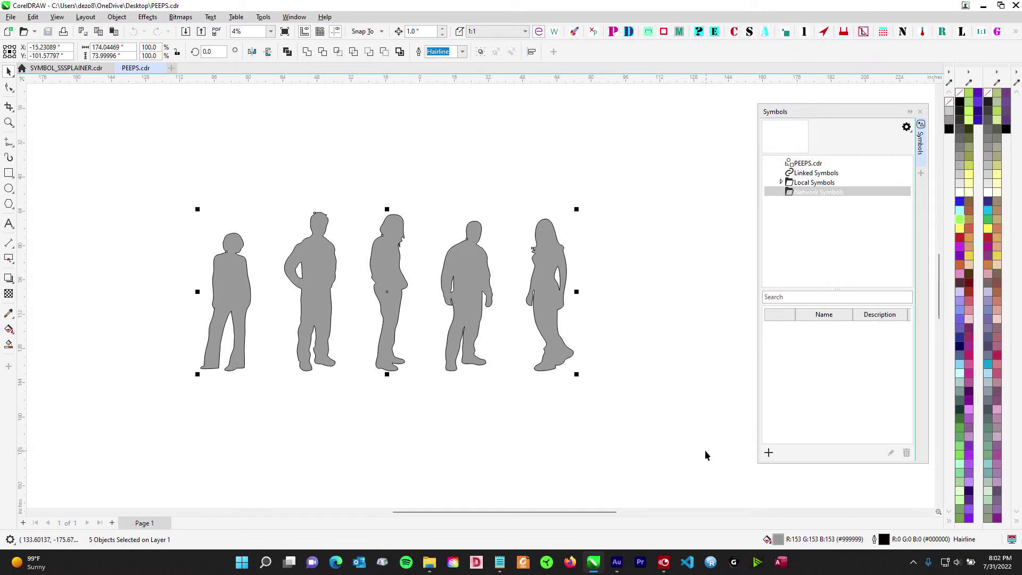
drag(110, 159, 660, 421)
drag(1021, 432, 399, 411)
click(839, 456)
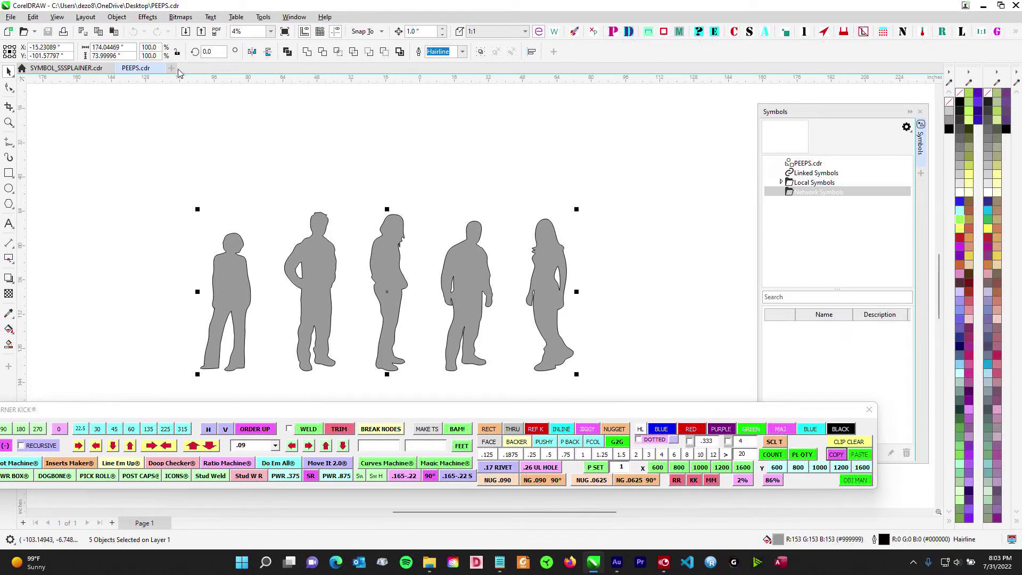
key(ctrl+n)
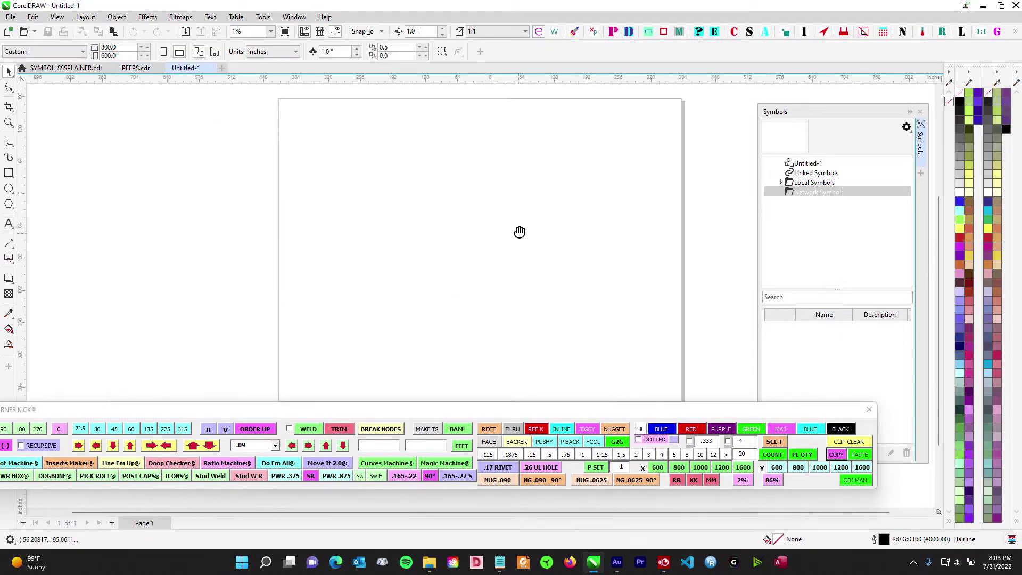
click(853, 456)
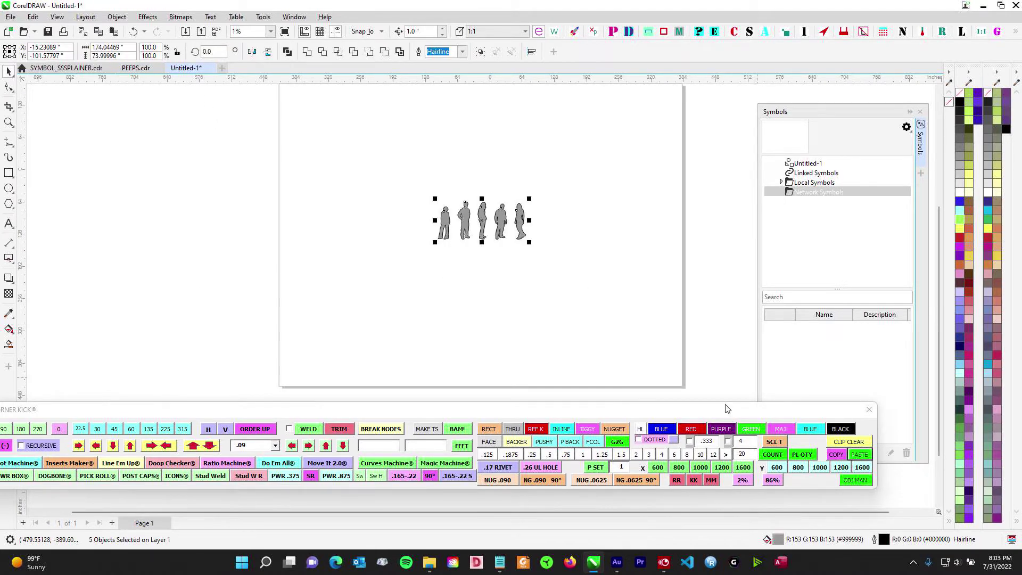
scroll(422, 136, up, 2)
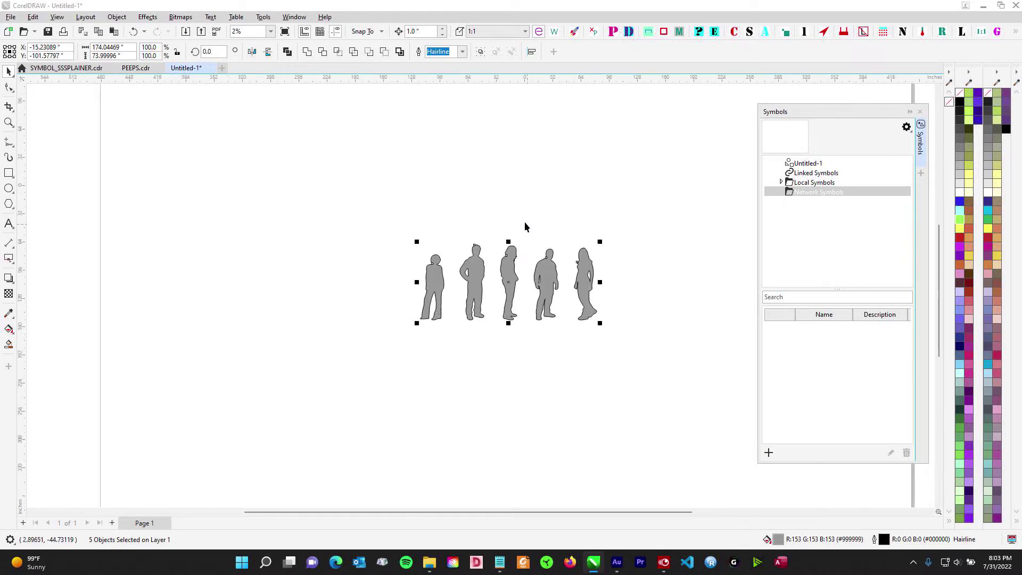
Step: Review the pasted silhouettes in the new document, checking the whole row and the shortest figure on its own
drag(525, 221, 448, 207)
click(281, 181)
drag(281, 181, 629, 393)
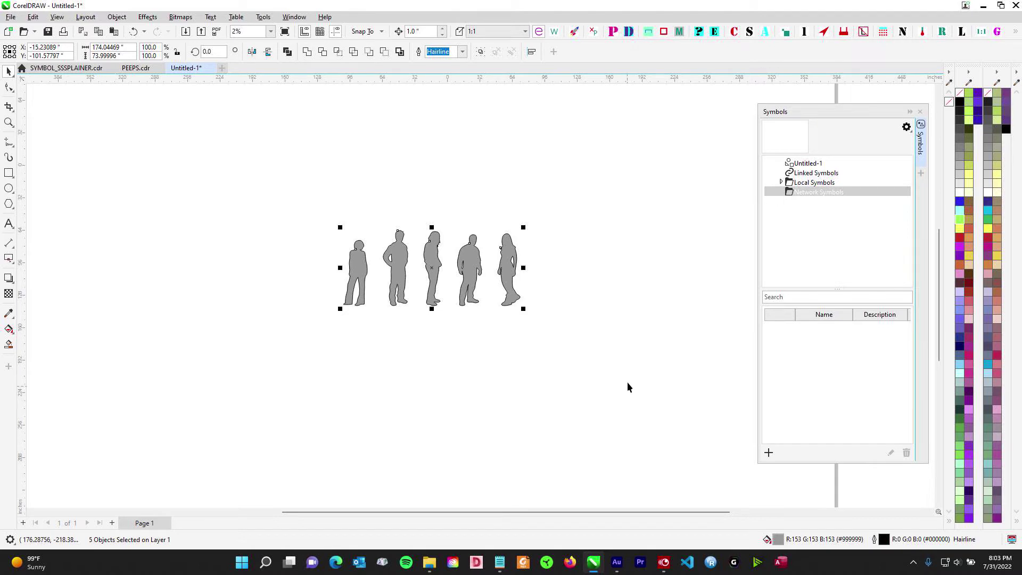
scroll(351, 248, up, 1)
mouse_move(267, 151)
mouse_down()
mouse_move(377, 426)
mouse_move(394, 442)
mouse_up()
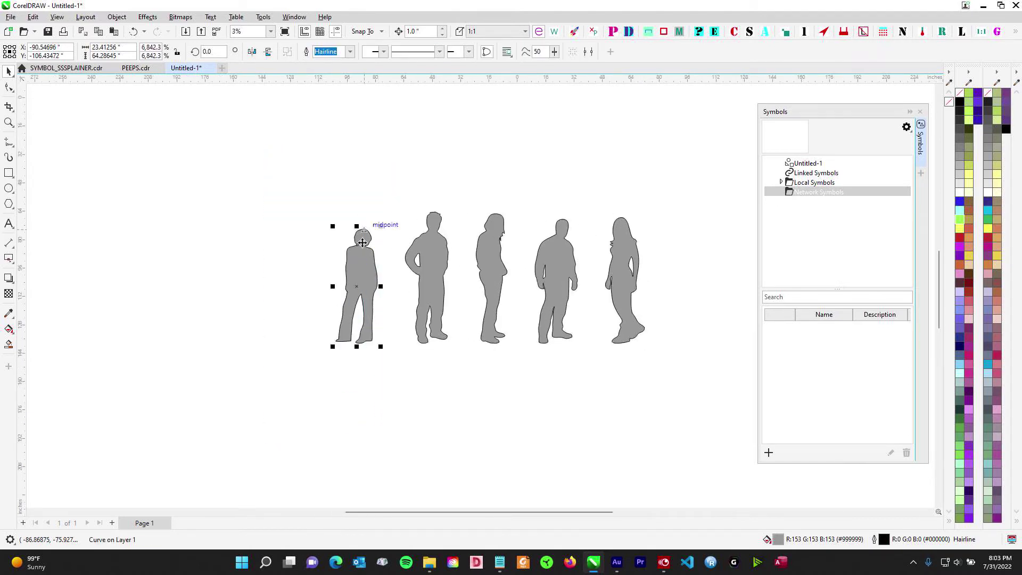
drag(251, 164, 404, 423)
drag(247, 126, 739, 461)
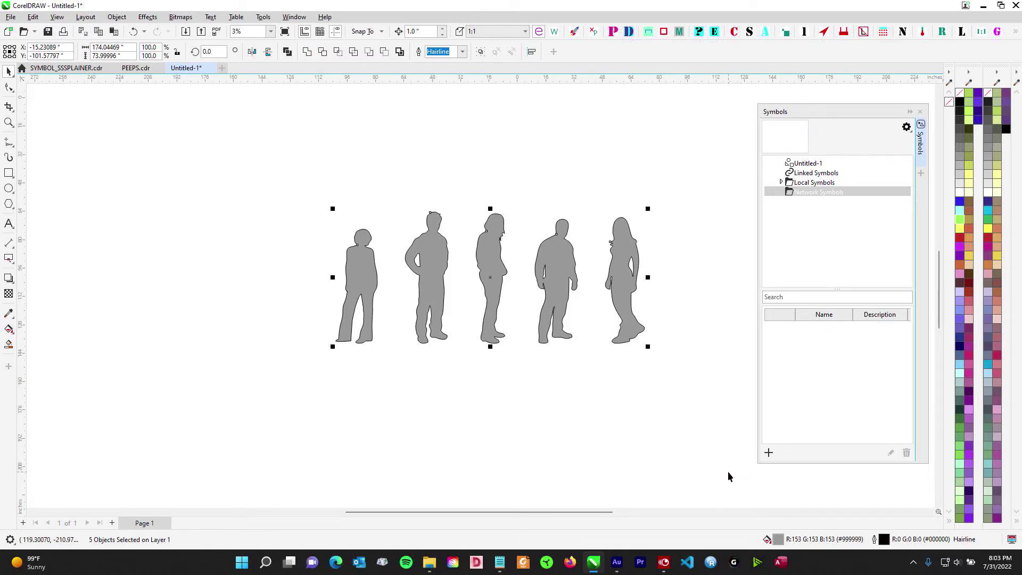
click(724, 454)
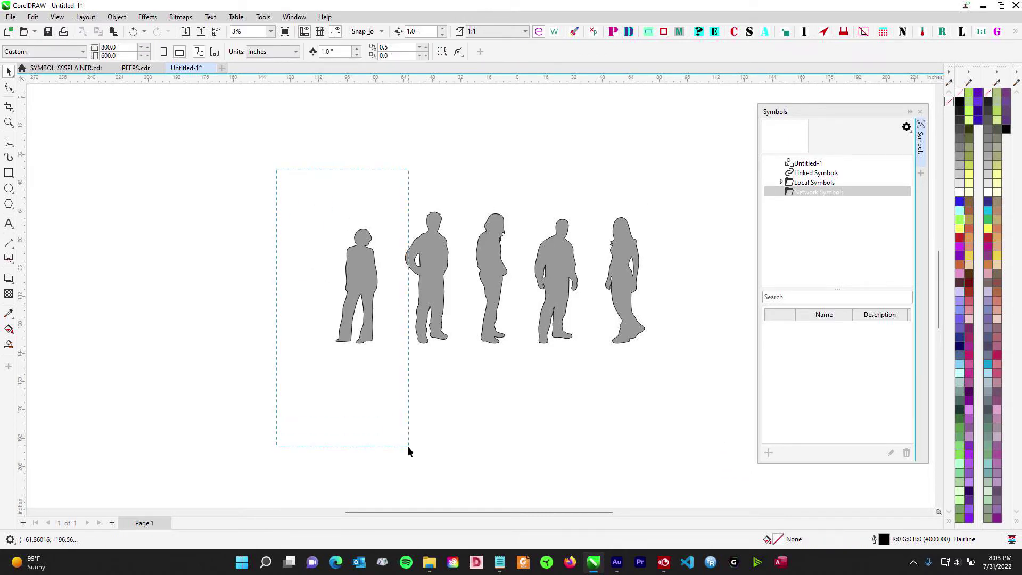
drag(408, 447, 410, 449)
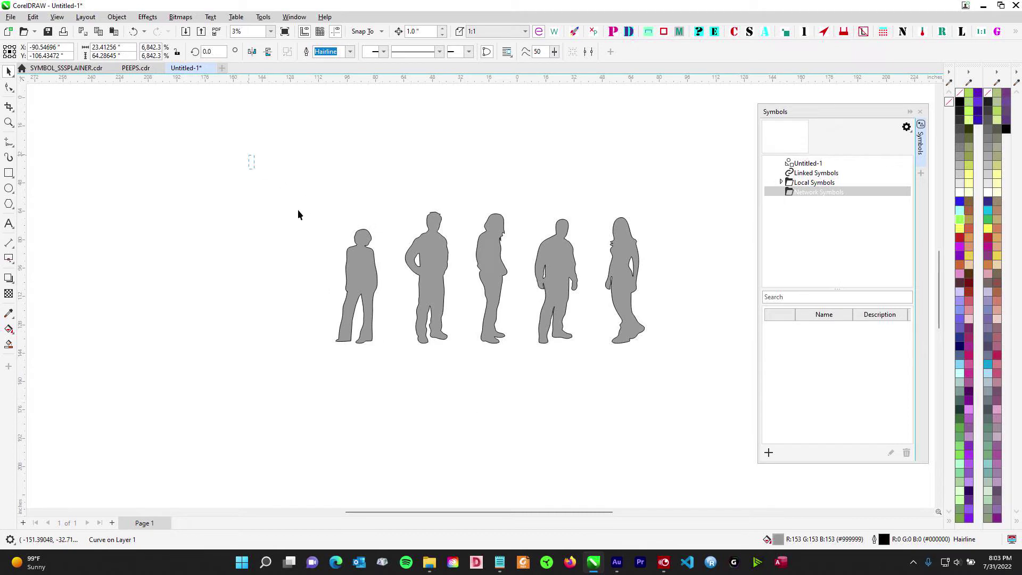
drag(296, 213, 787, 468)
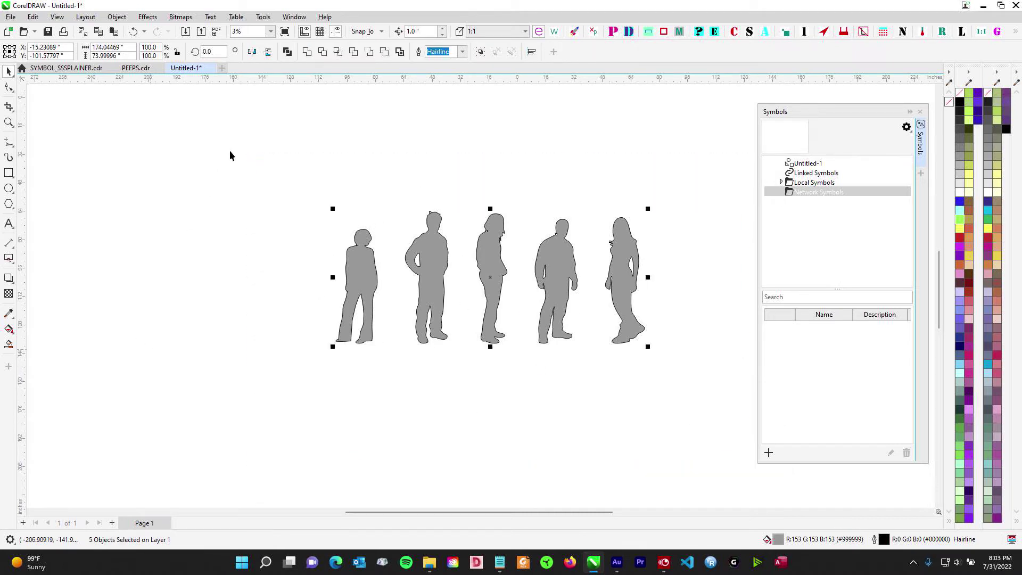
Step: Select only the shortest silhouette at the start of the row and check its outline up close
drag(230, 155, 403, 459)
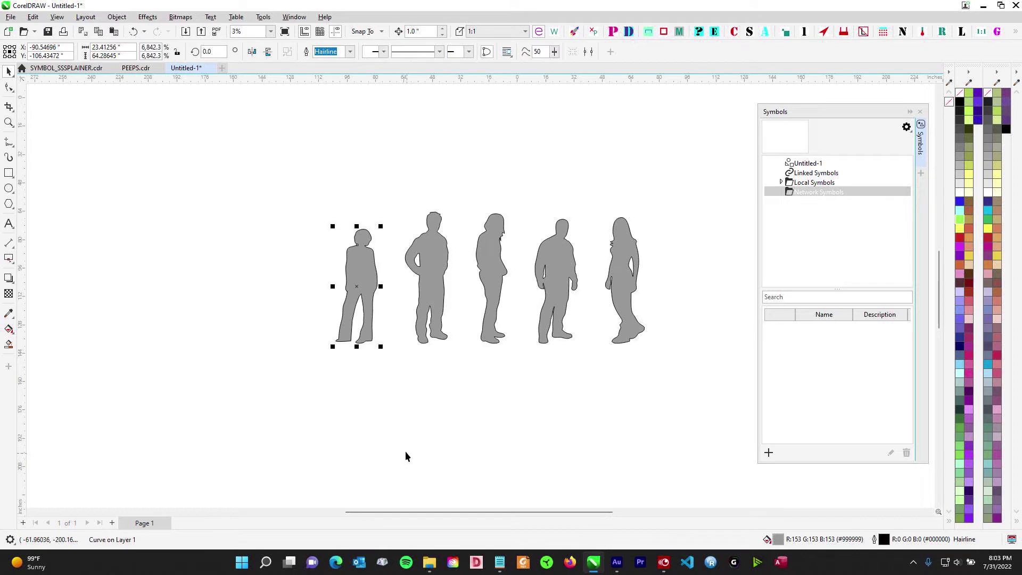
drag(310, 166, 395, 389)
scroll(369, 231, up, 1)
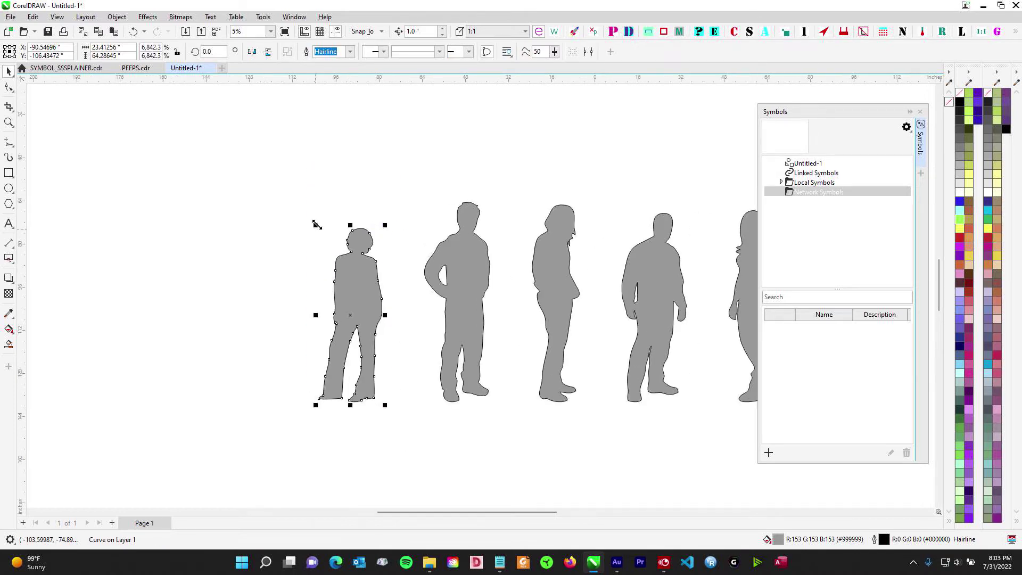
scroll(370, 250, up, 1)
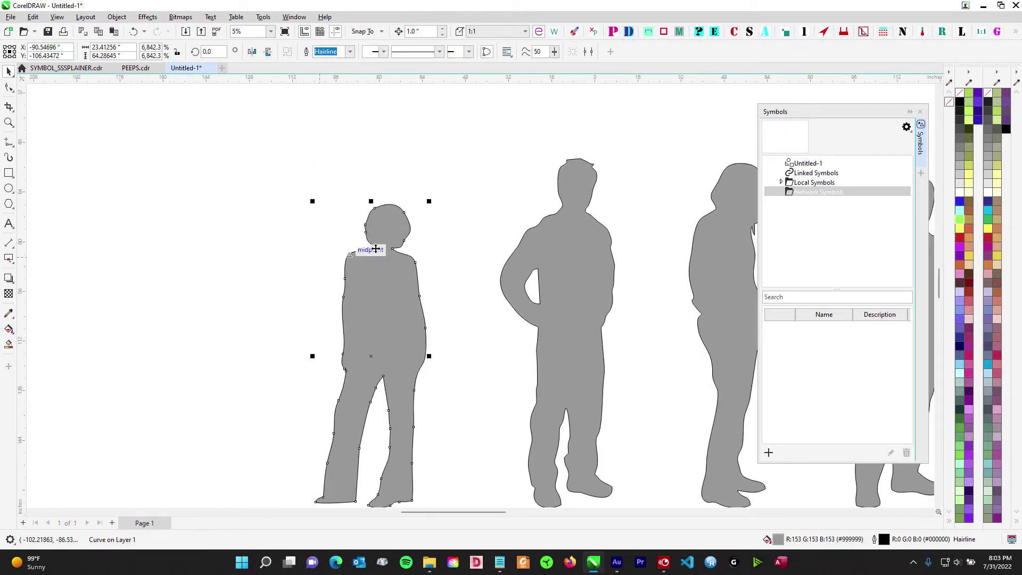
scroll(361, 294, down, 2)
click(257, 224)
drag(258, 223, 350, 427)
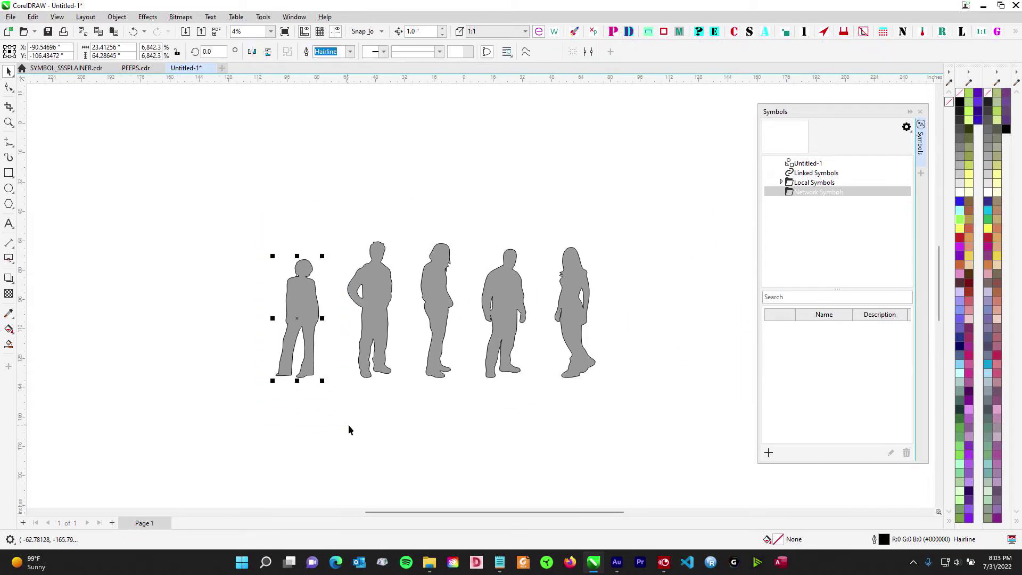
Step: Look over the Symbol commands available for the selected silhouette without applying any of them
right_click(302, 303)
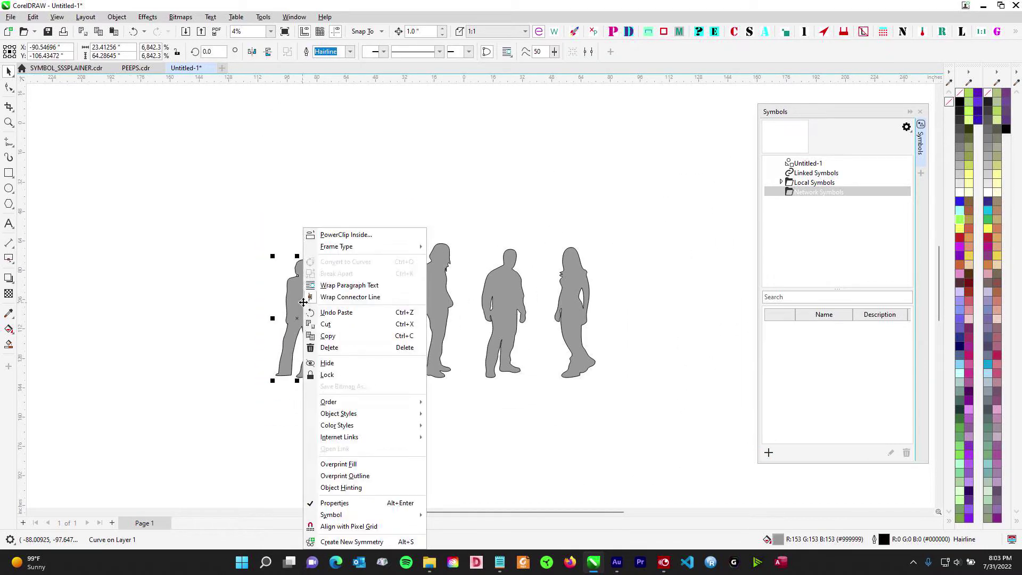
mouse_move(334, 519)
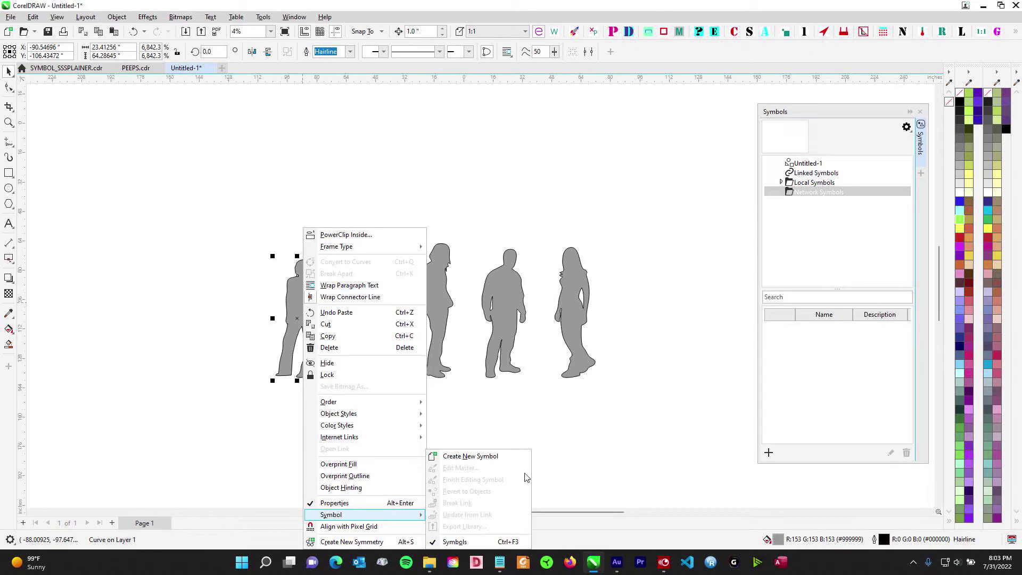
click(581, 414)
drag(319, 448, 336, 471)
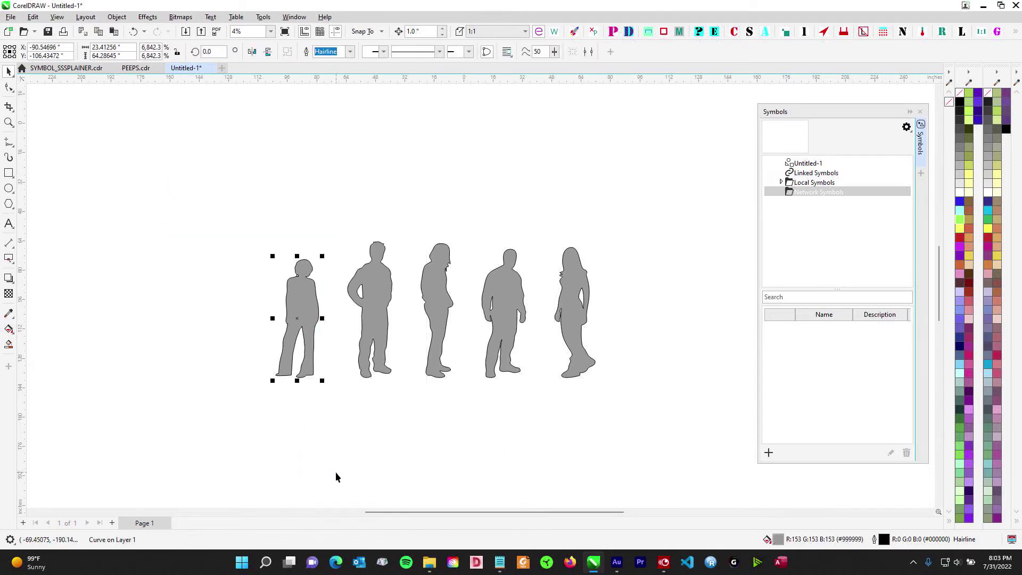
Step: Create a new symbol named Homie1 from the selected shortest silhouette
drag(855, 122, 797, 120)
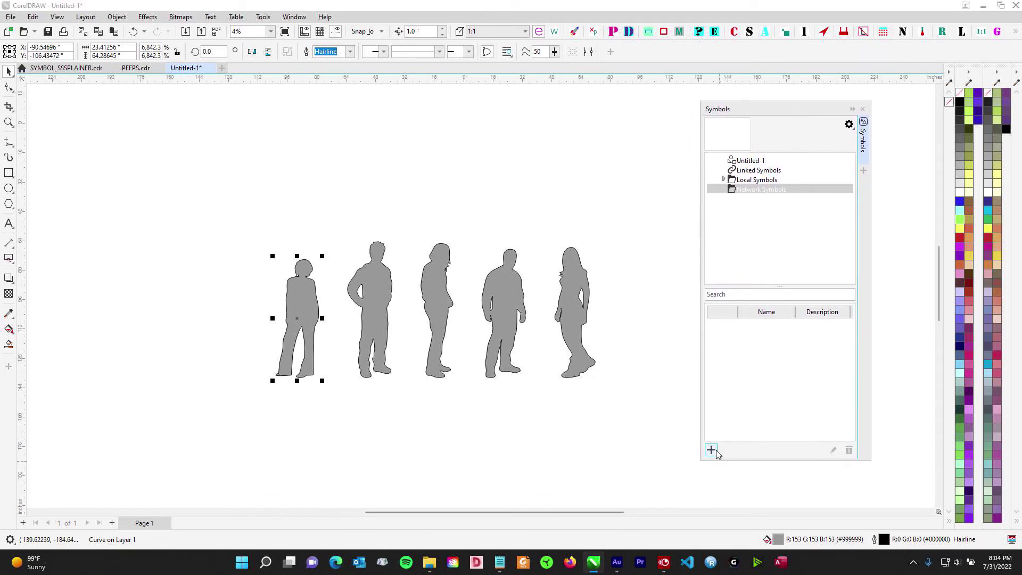
click(712, 451)
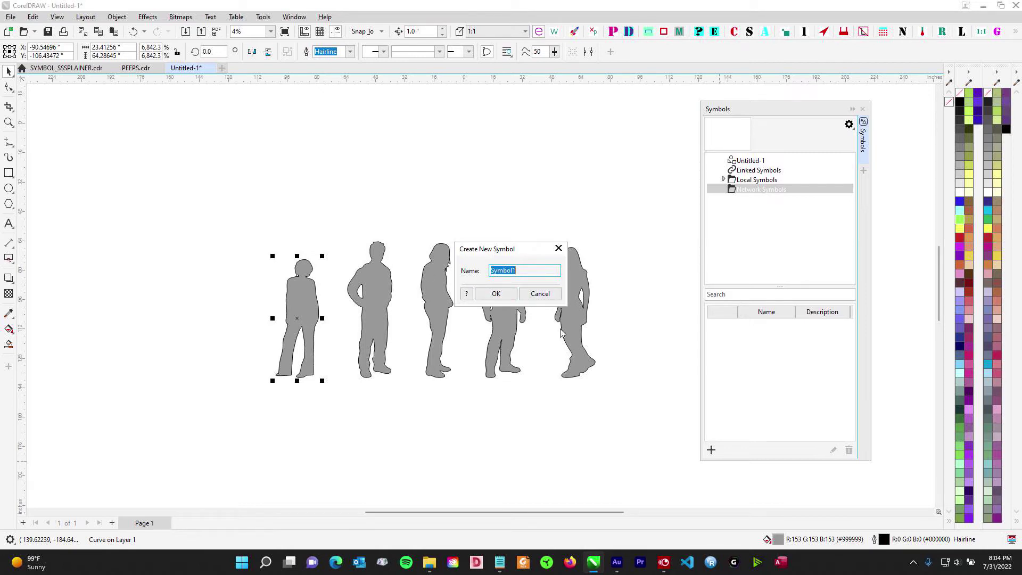
text(Homie1)
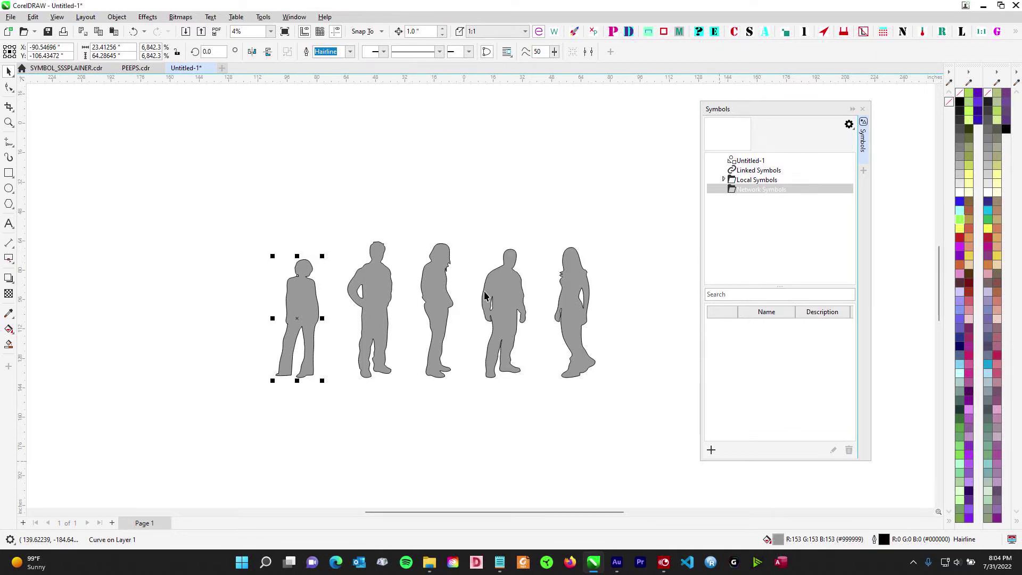
click(484, 293)
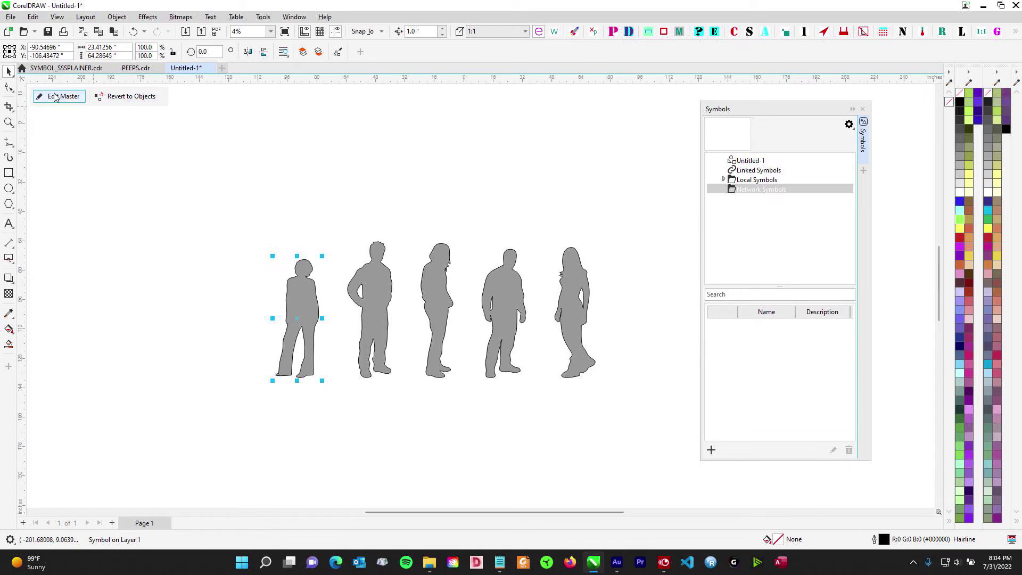
Step: Inspect the Symbols docker's sources and display the Untitled-1 document's own symbol list
drag(260, 212, 324, 456)
drag(778, 114, 479, 161)
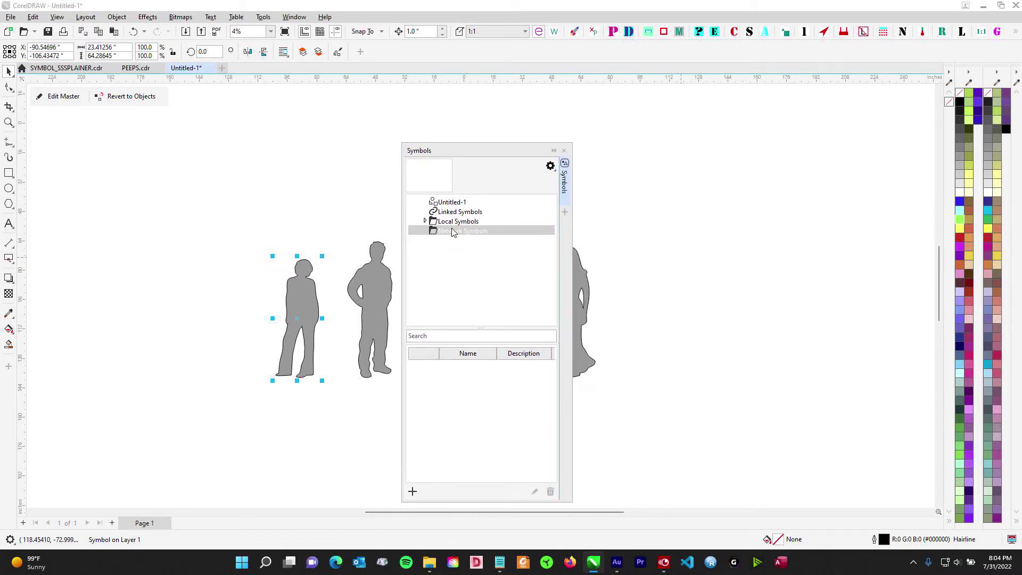
click(453, 232)
click(456, 222)
click(460, 203)
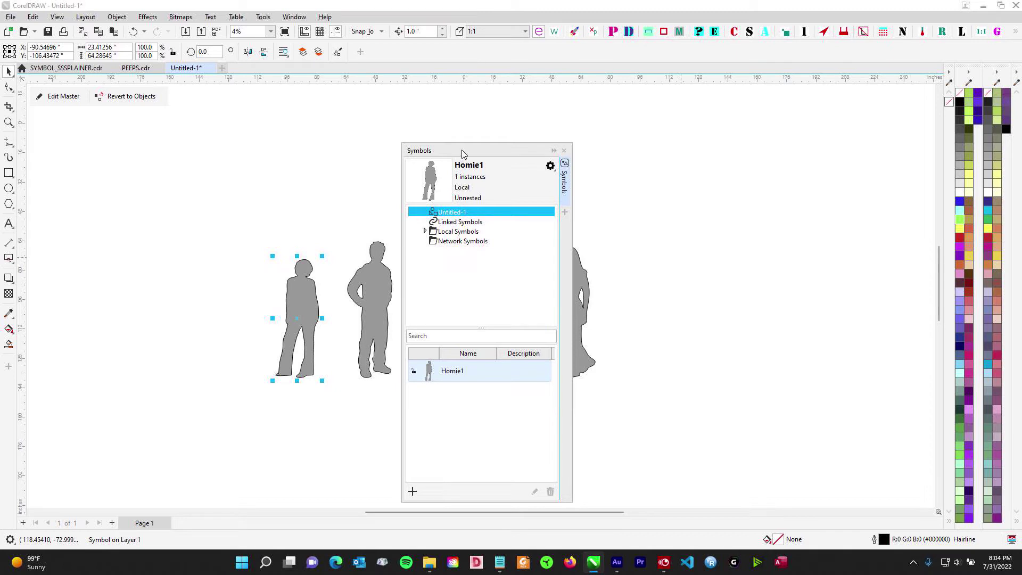
click(470, 180)
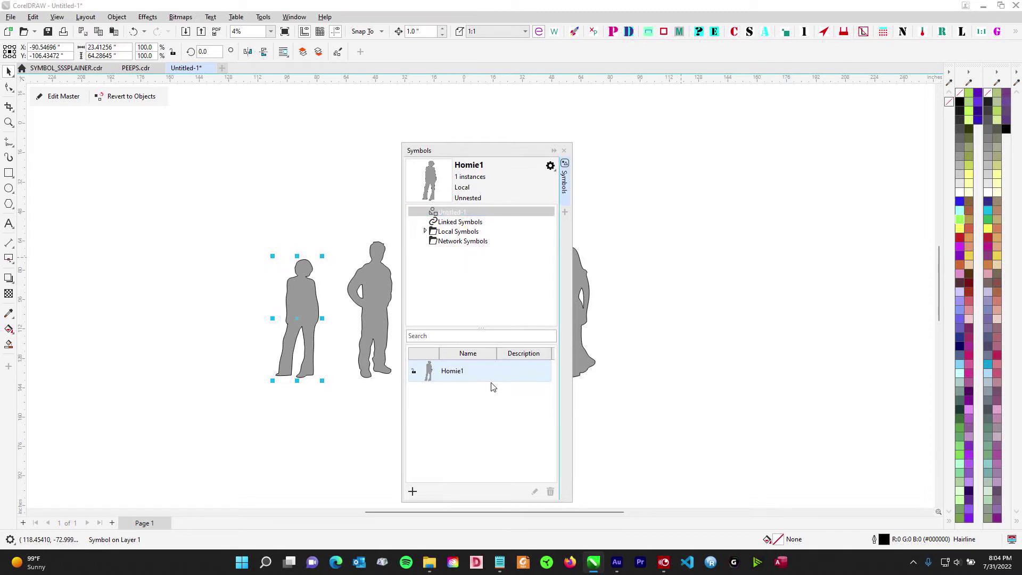
drag(482, 153, 805, 119)
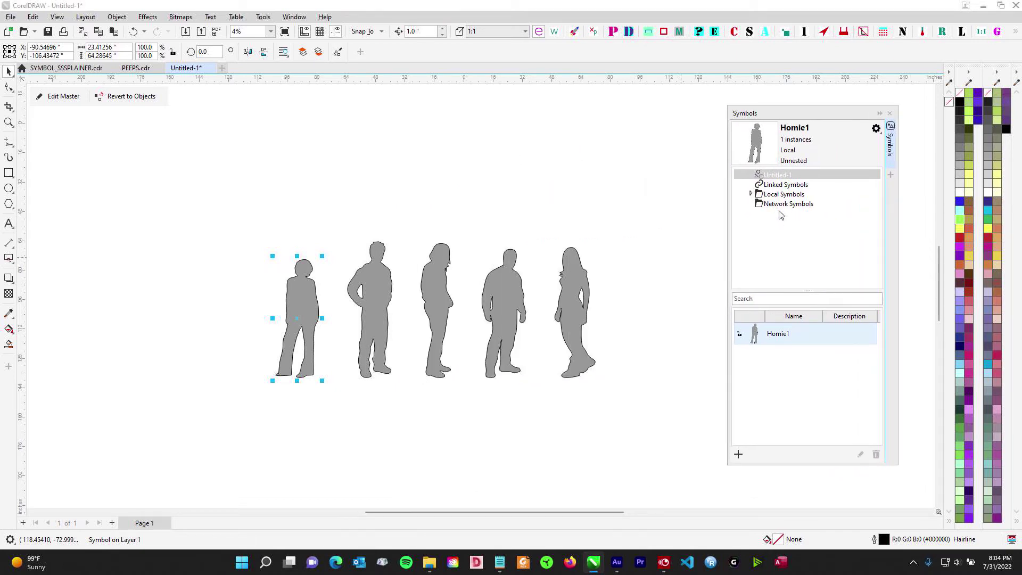
Step: Turn the second silhouette, the man with a hand on his hip, into a symbol named h2
click(521, 195)
drag(341, 211, 428, 443)
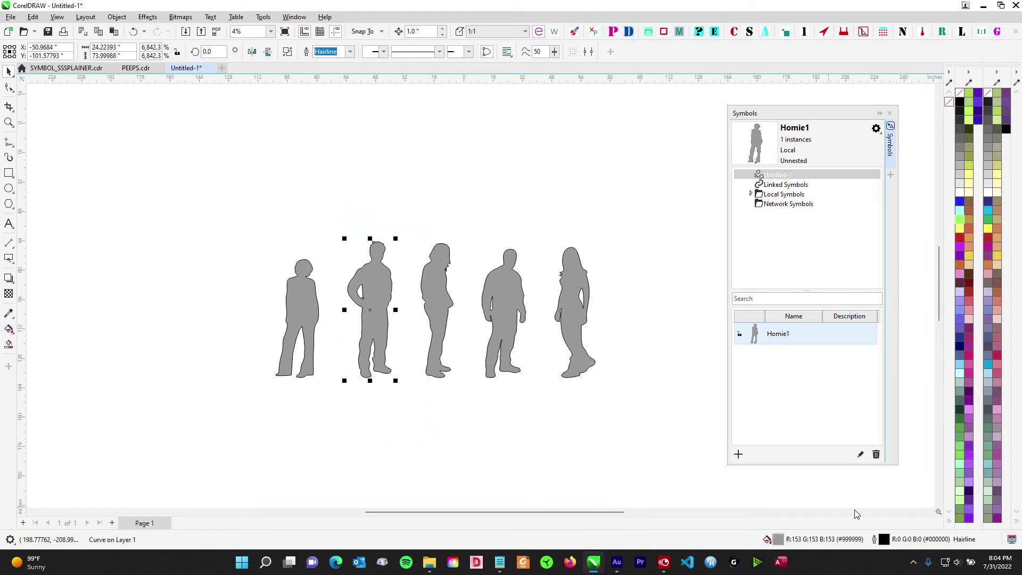
click(738, 455)
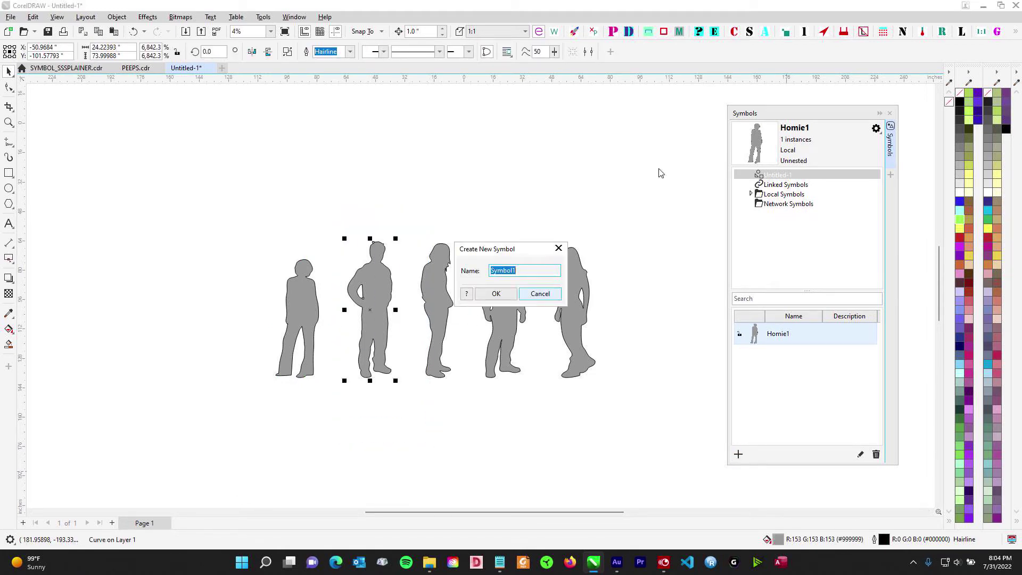
text(h2)
click(496, 294)
Step: Turn the third silhouette, the side-facing figure in the middle of the row, into a symbol named h3
drag(407, 214, 468, 438)
click(737, 454)
text(h3)
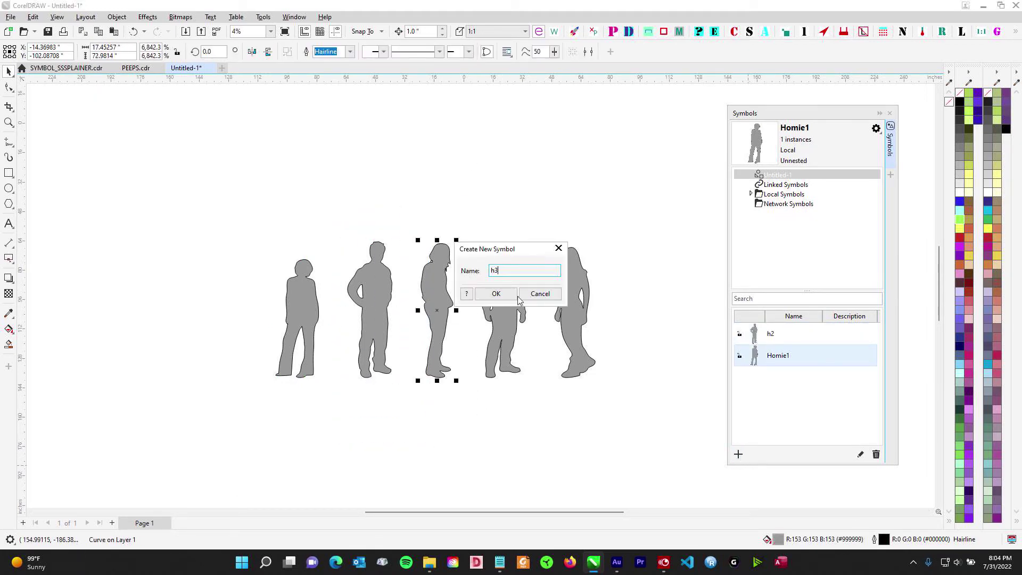
click(501, 295)
Step: Turn the fourth silhouette in the row into a symbol named h4
drag(469, 226, 537, 431)
click(737, 454)
text(h4)
click(503, 296)
Step: Turn the last silhouette, the long-haired woman, into a symbol named h5
drag(539, 226, 618, 434)
click(738, 454)
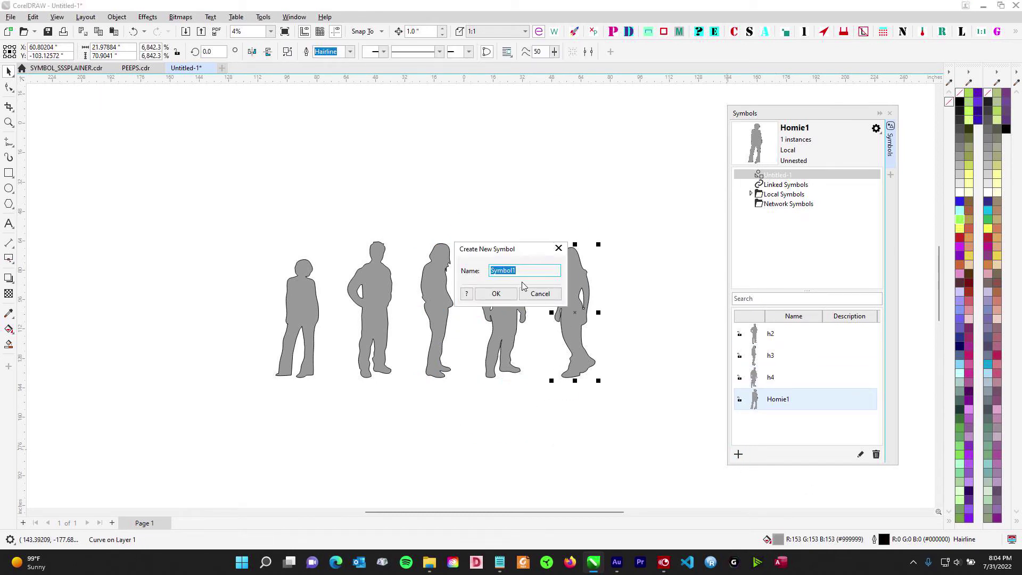
text(hu5)
click(506, 295)
Step: Check each silhouette in the row individually as a symbol and compare the figures with the document's symbol list
drag(197, 203, 390, 475)
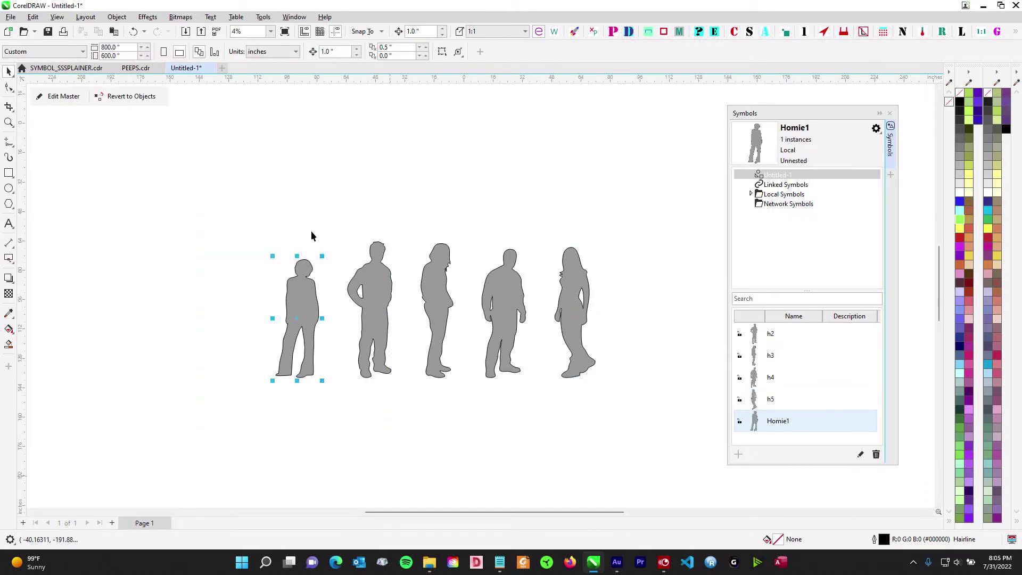
drag(324, 214, 398, 418)
drag(381, 189, 491, 431)
drag(467, 228, 523, 396)
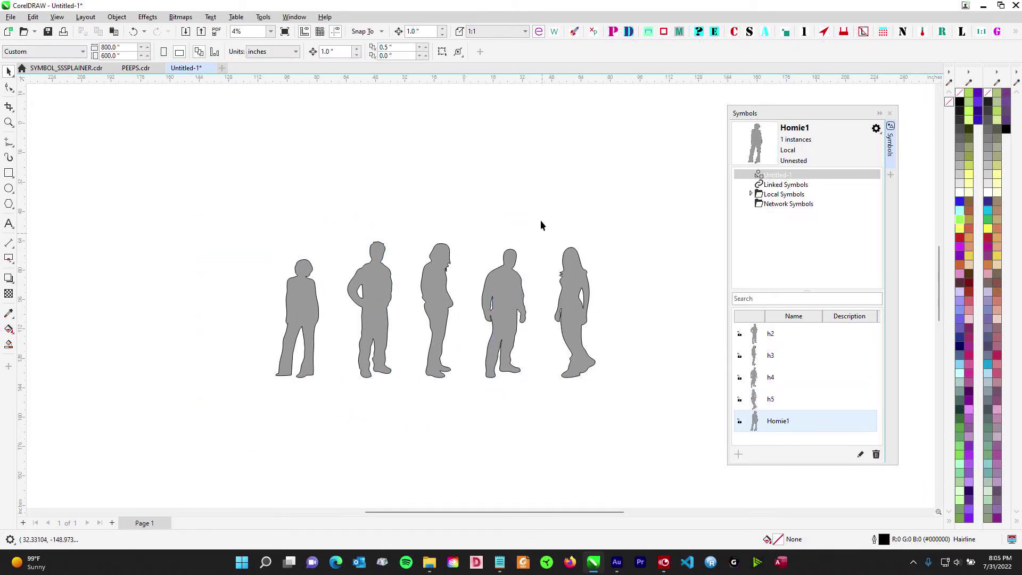
drag(541, 225, 612, 394)
drag(805, 112, 711, 98)
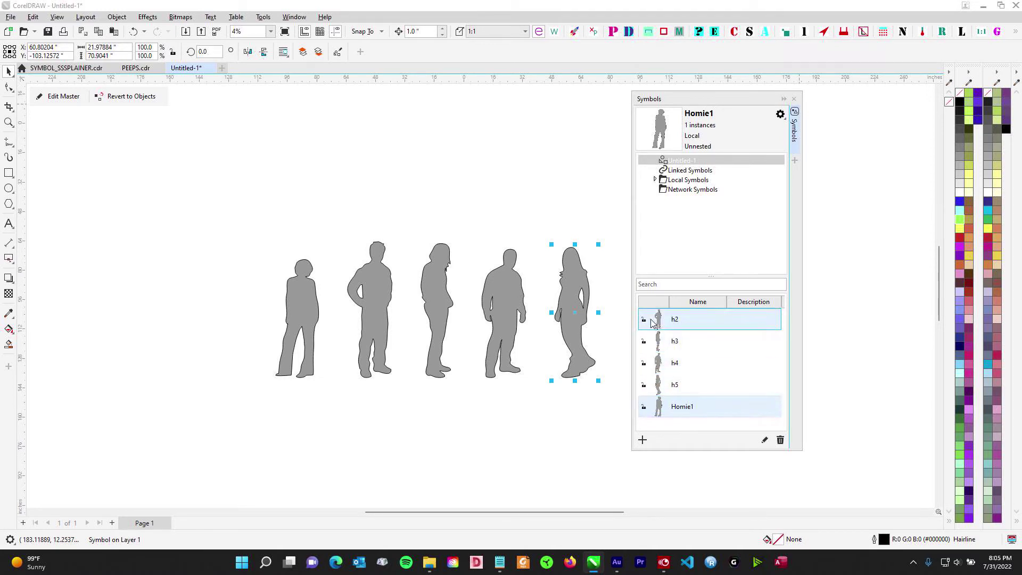
click(472, 170)
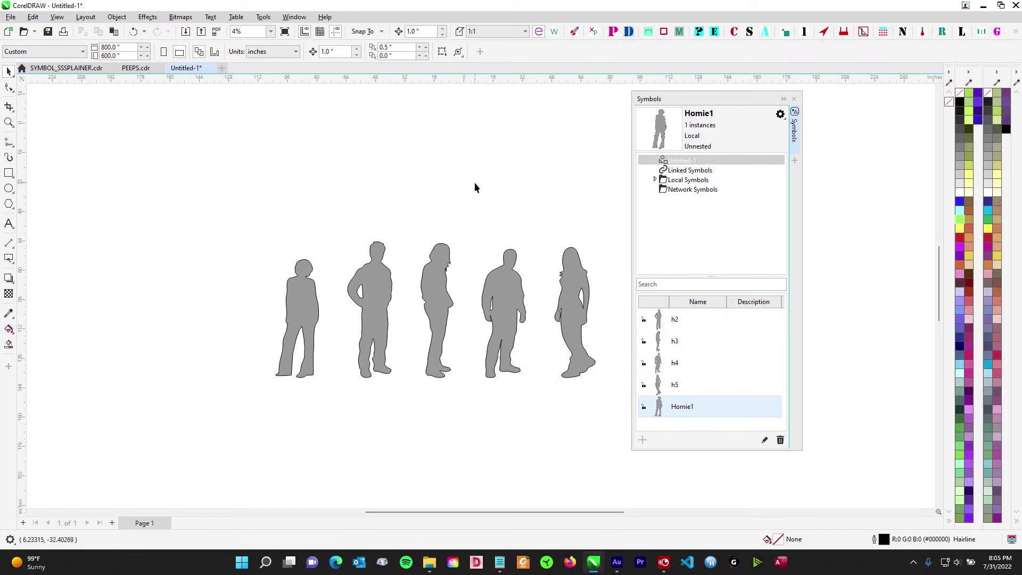
drag(760, 101, 882, 106)
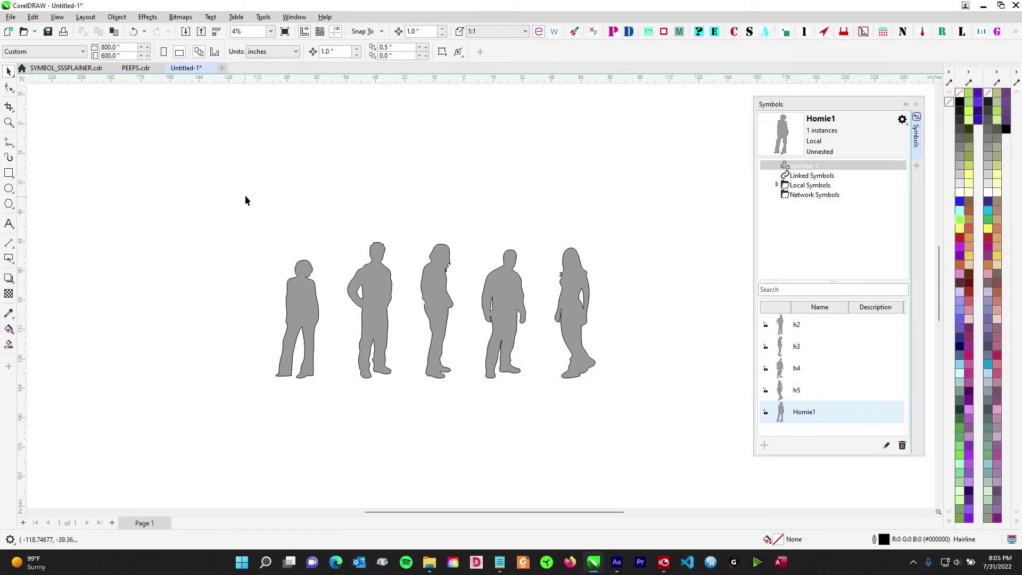
Step: Select all five figures and check their object types on Layer 1 in the Objects docker
drag(191, 177, 714, 446)
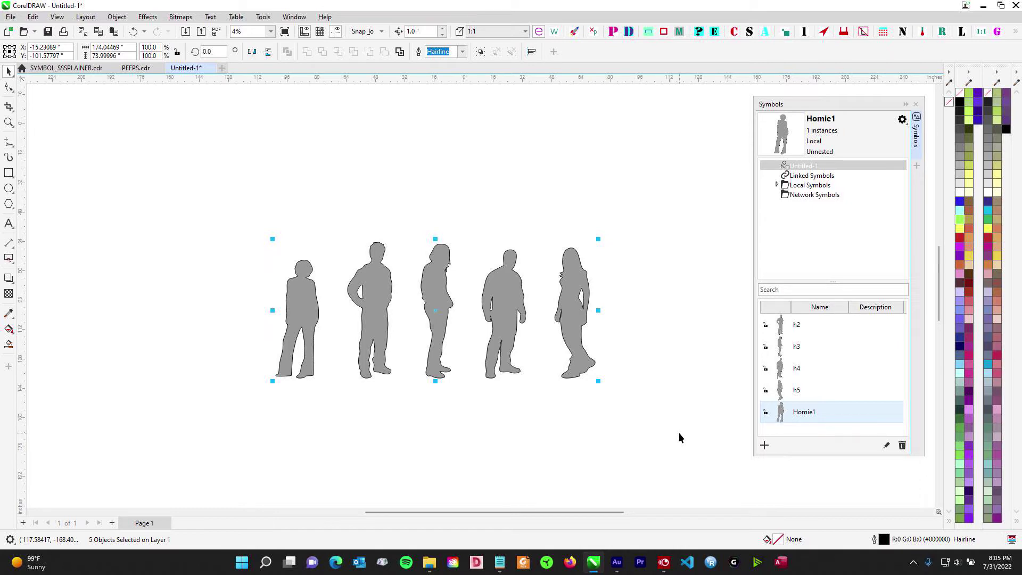
drag(1021, 224, 532, 99)
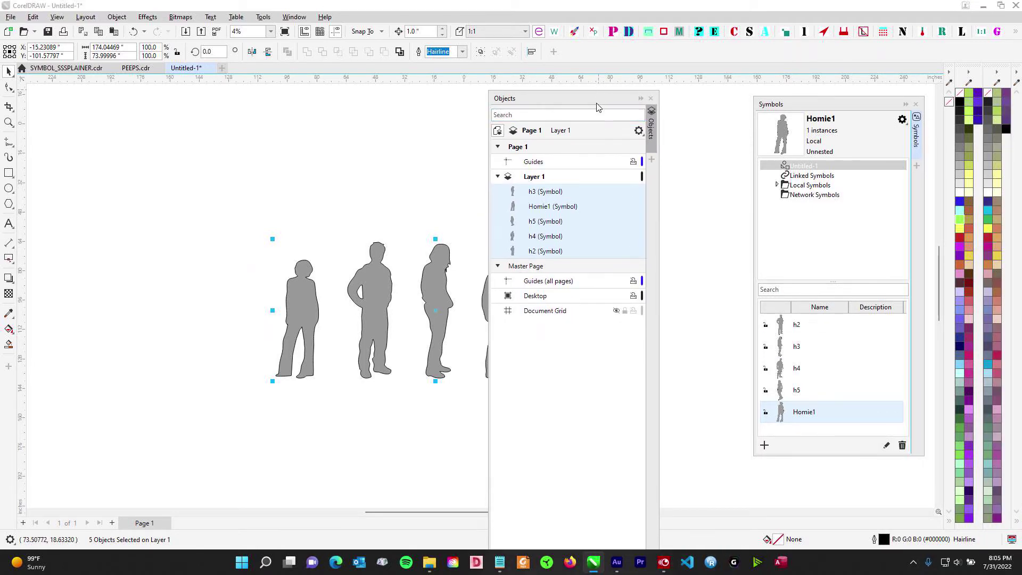
drag(599, 99, 1021, 160)
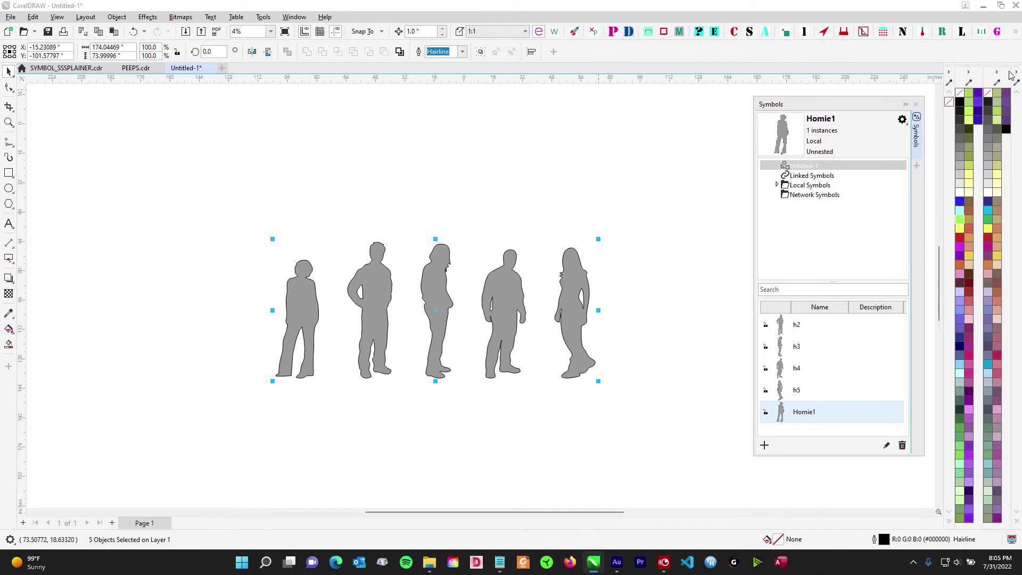
Step: Preview each symbol in the document's list, from h2 through Homie1, beside the selected row of figures
drag(853, 104, 759, 109)
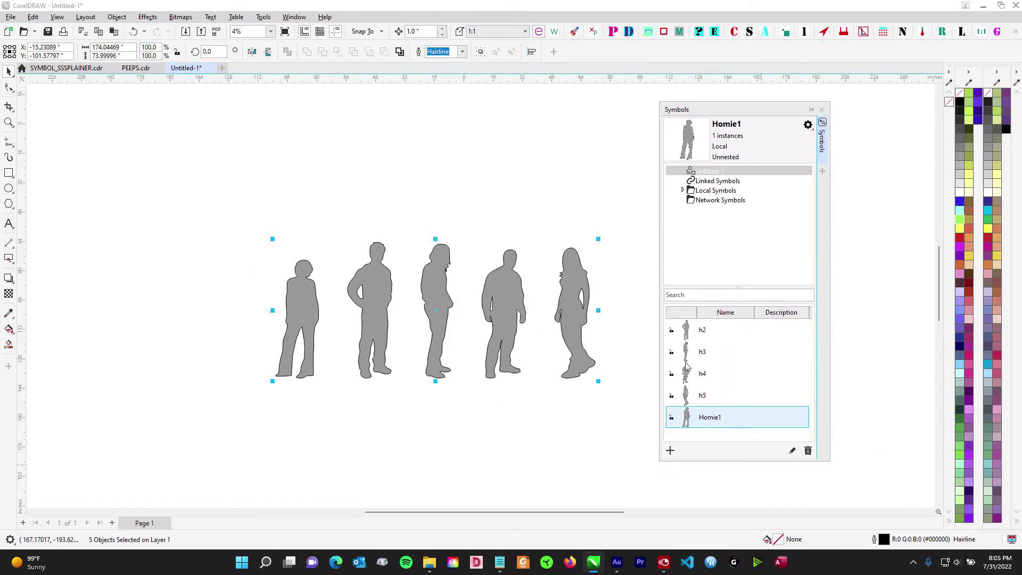
drag(170, 163, 627, 443)
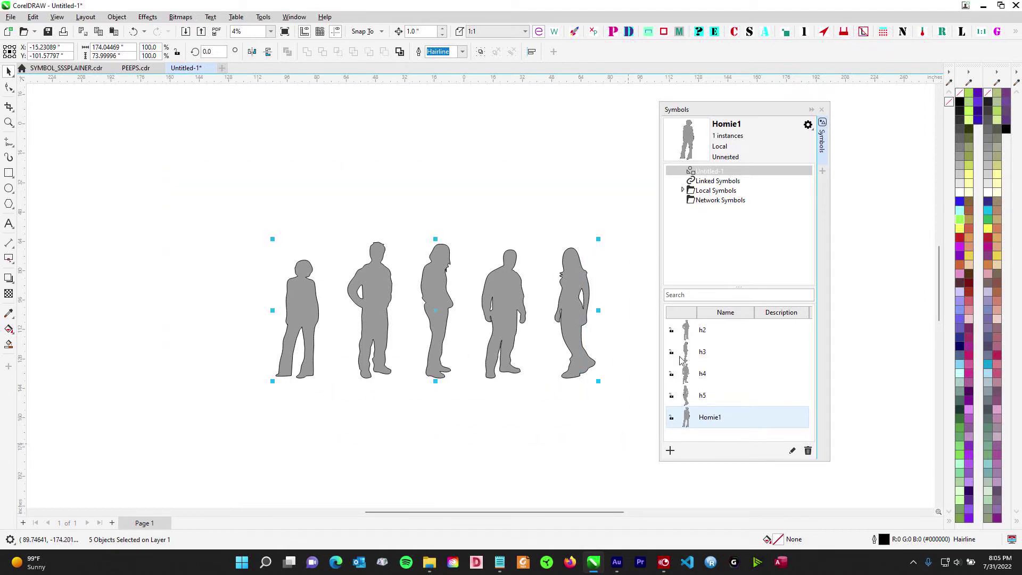
click(703, 333)
click(705, 352)
click(701, 371)
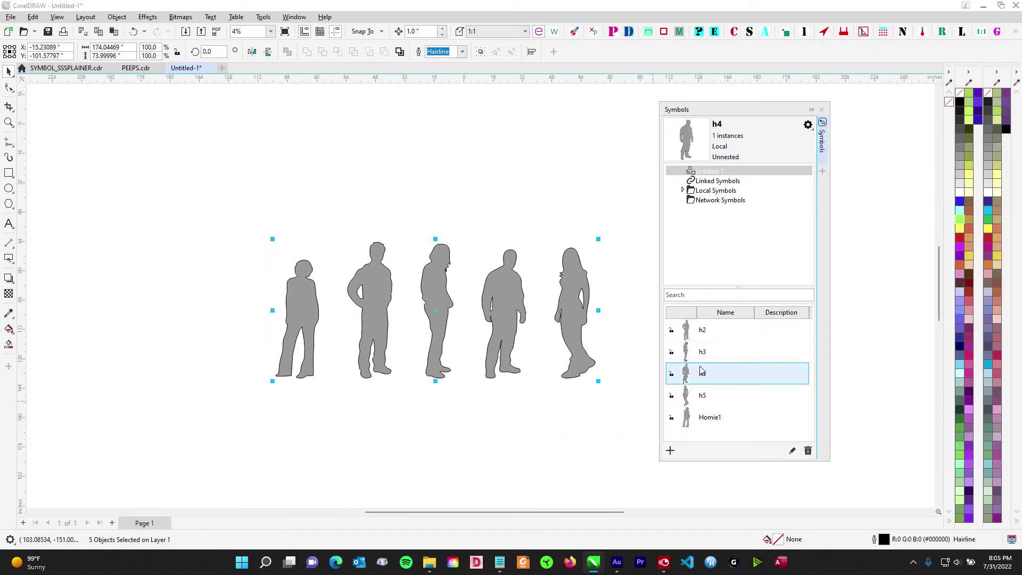
click(702, 395)
click(700, 417)
Step: Enlarge the Symbols docker and select all five symbols, h2 through Homie1, in the document's list
drag(749, 113, 760, 92)
drag(772, 441, 769, 497)
click(717, 311)
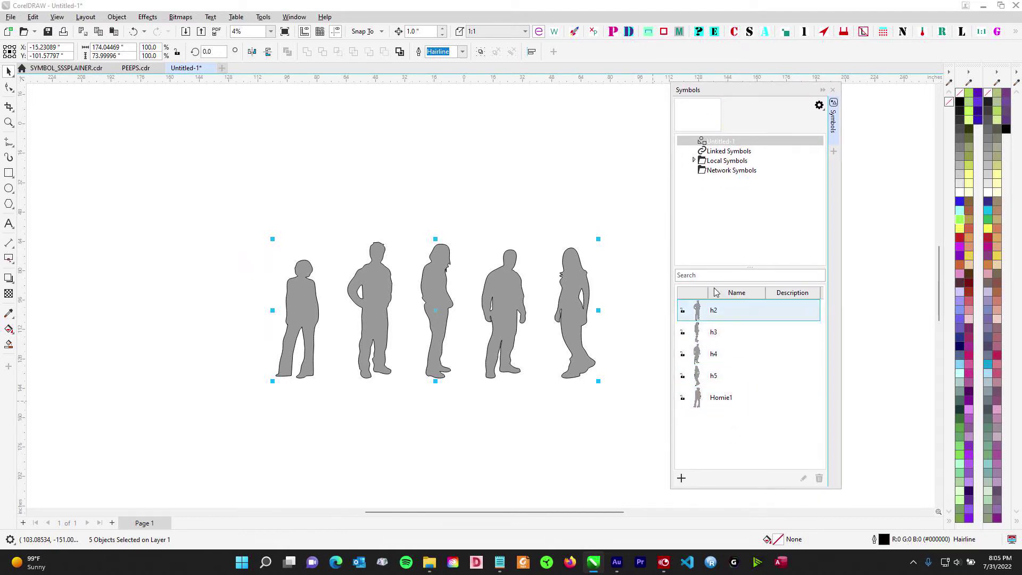
drag(251, 157, 625, 433)
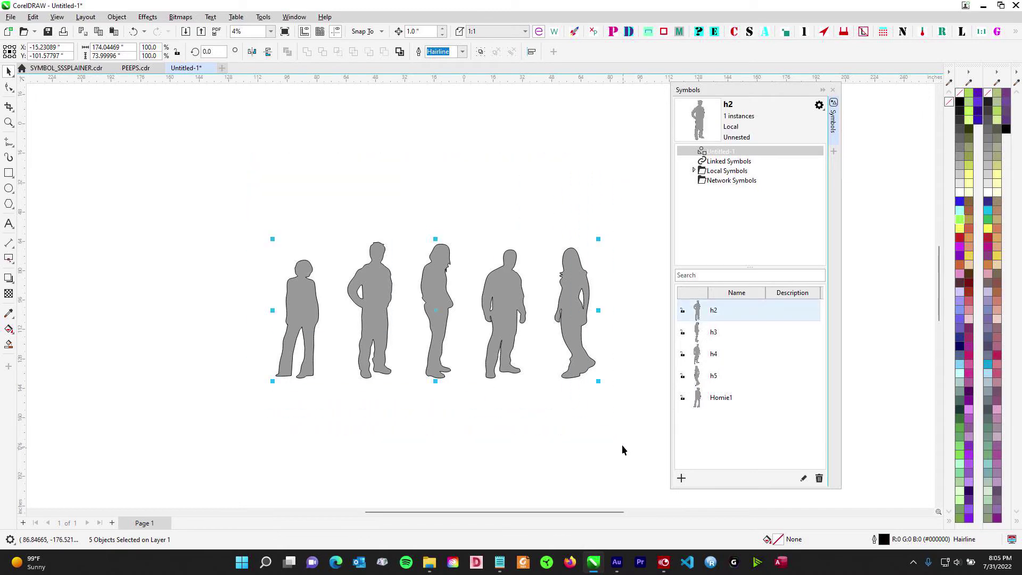
ctrl+click(713, 339)
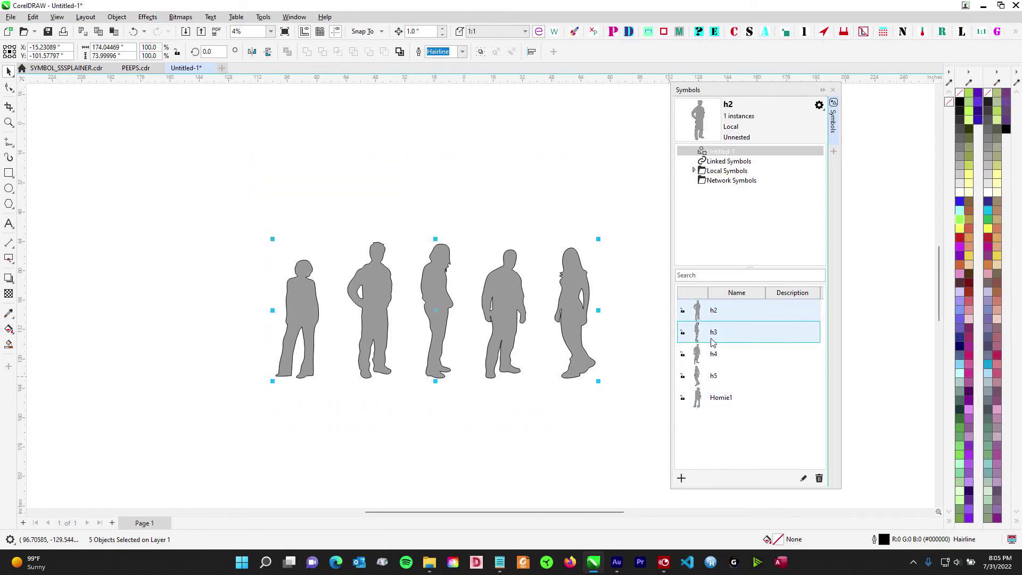
click(719, 315)
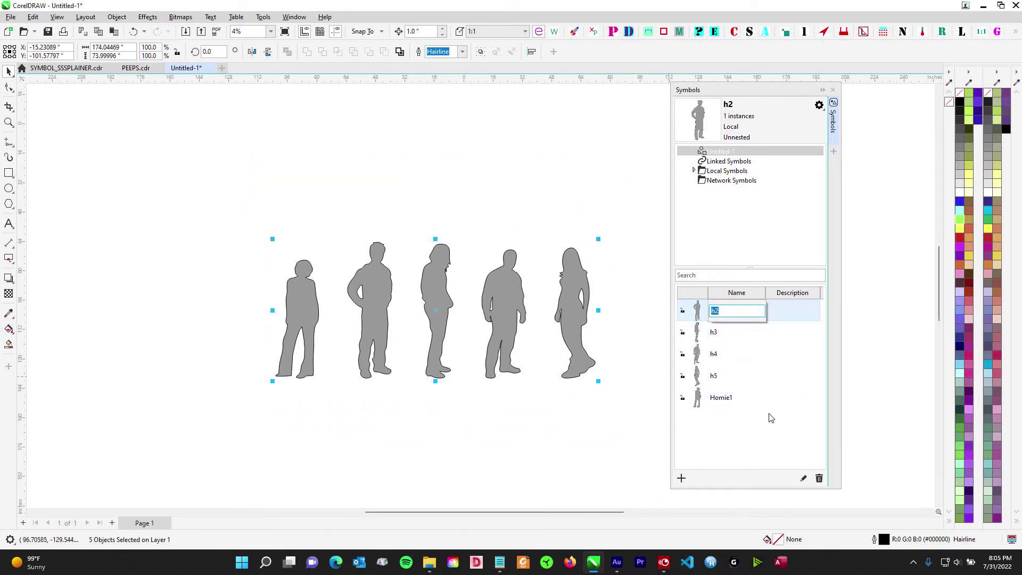
key(Escape)
shift+click(707, 407)
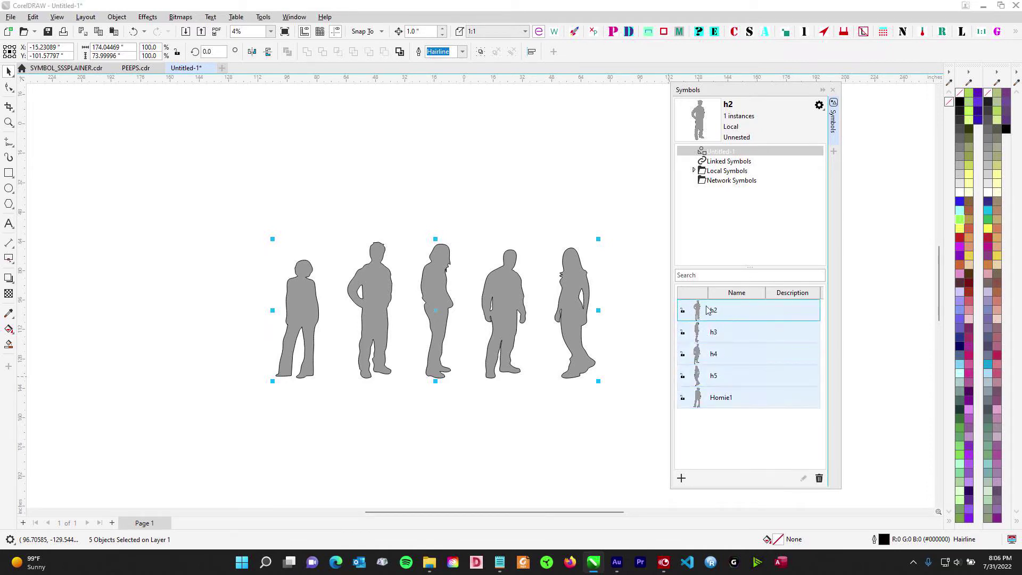
Step: Export the five selected symbols as a Symbol Library (*.csl) named ALL THE PEEPS in the Corel Content Symbols folder
click(818, 105)
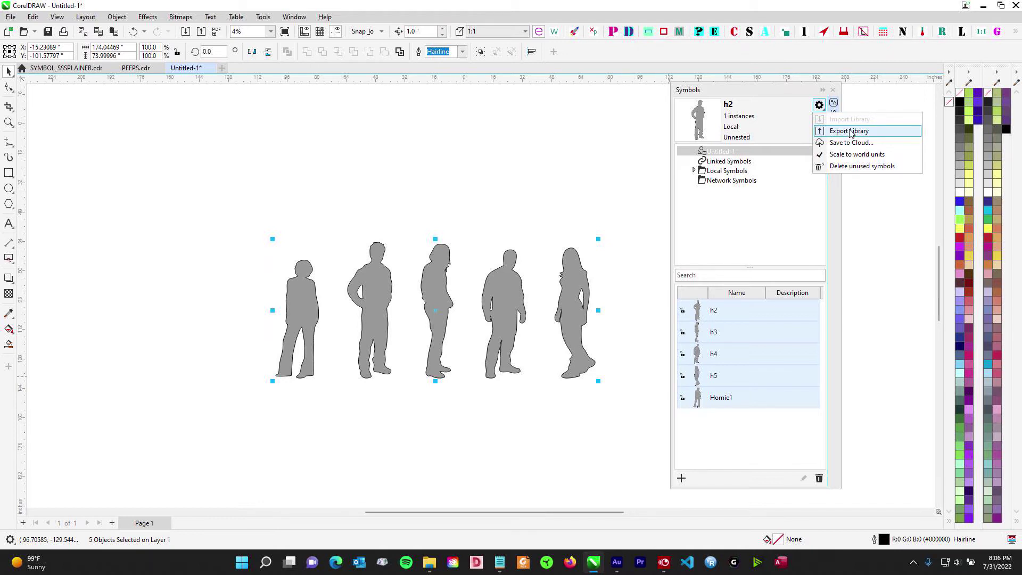
click(850, 132)
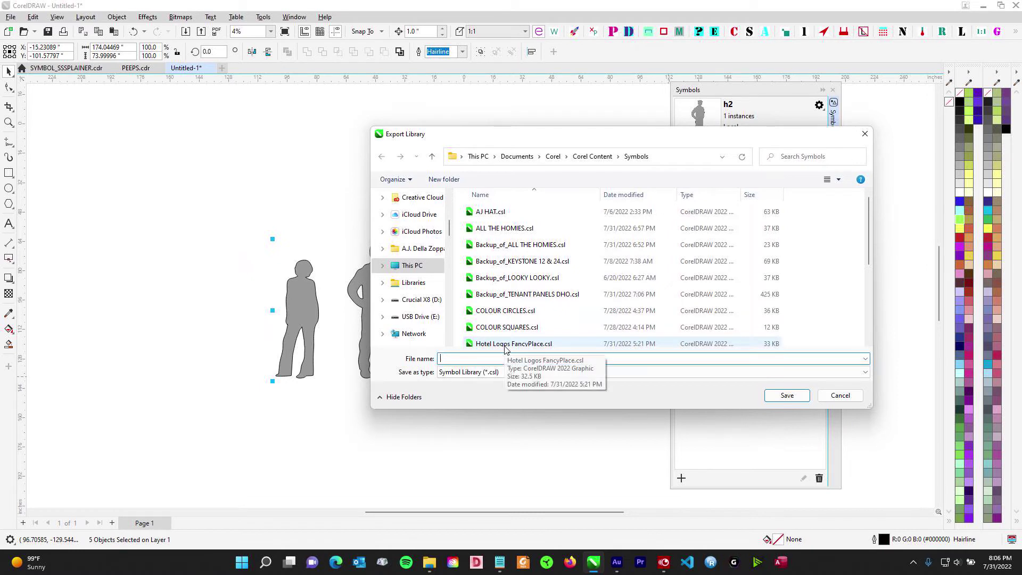
text(ALL THE)
key(shift+F10)
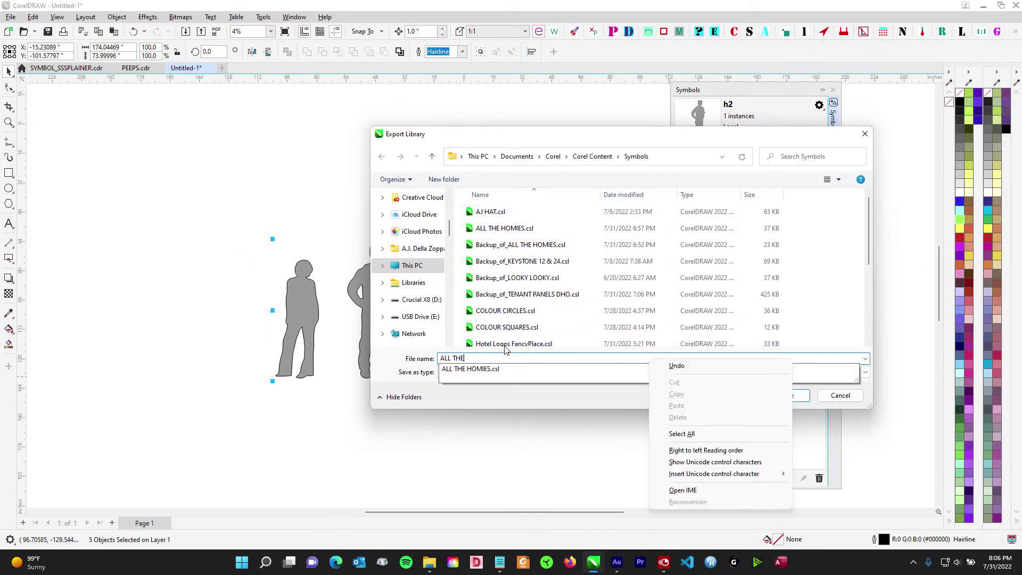
key(Escape)
text(MIE)
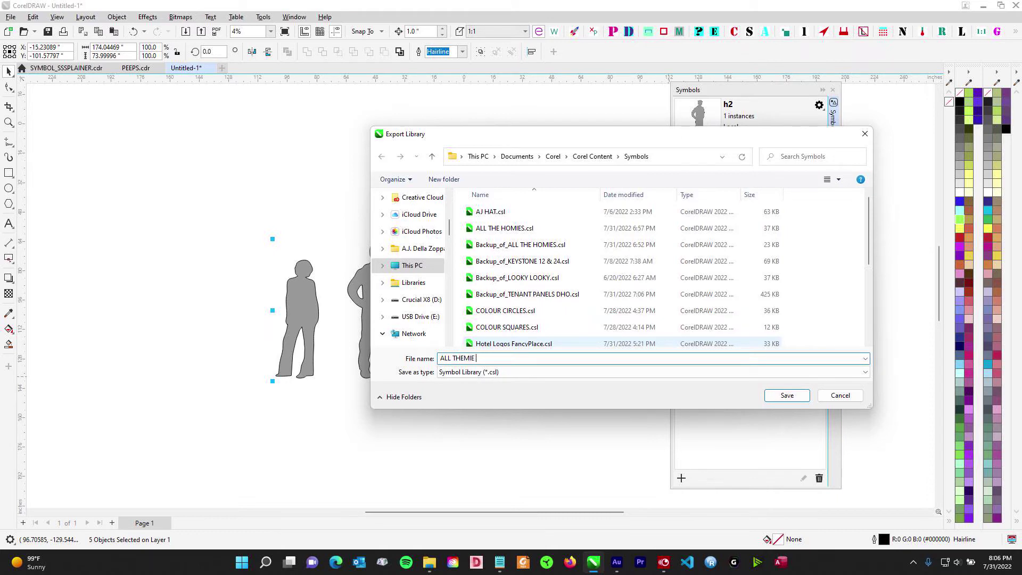
key(BackSpace)
key(BackSpace)
key(BackSpace)
key(BackSpace)
text(TH)
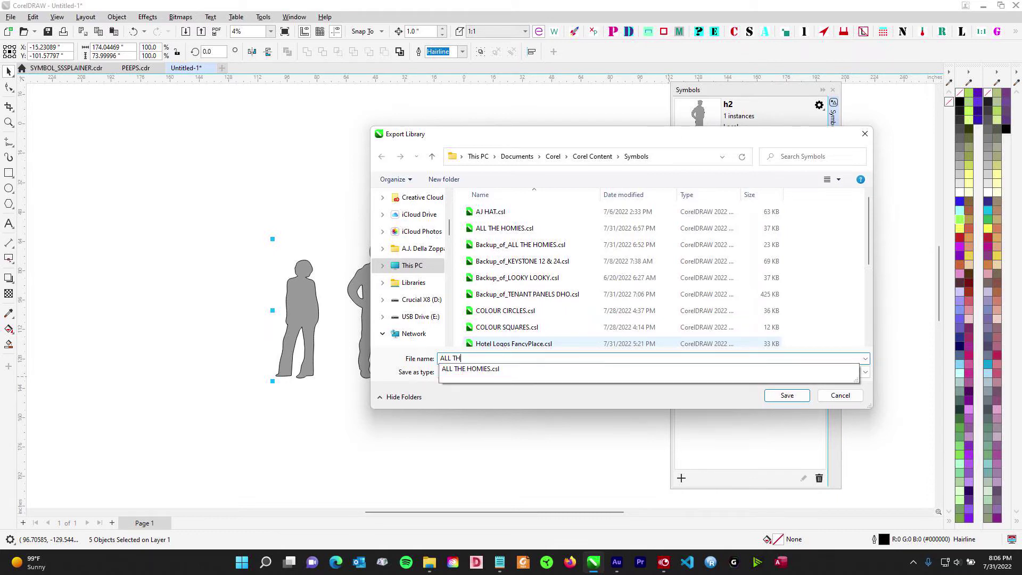
text(E PEEPS)
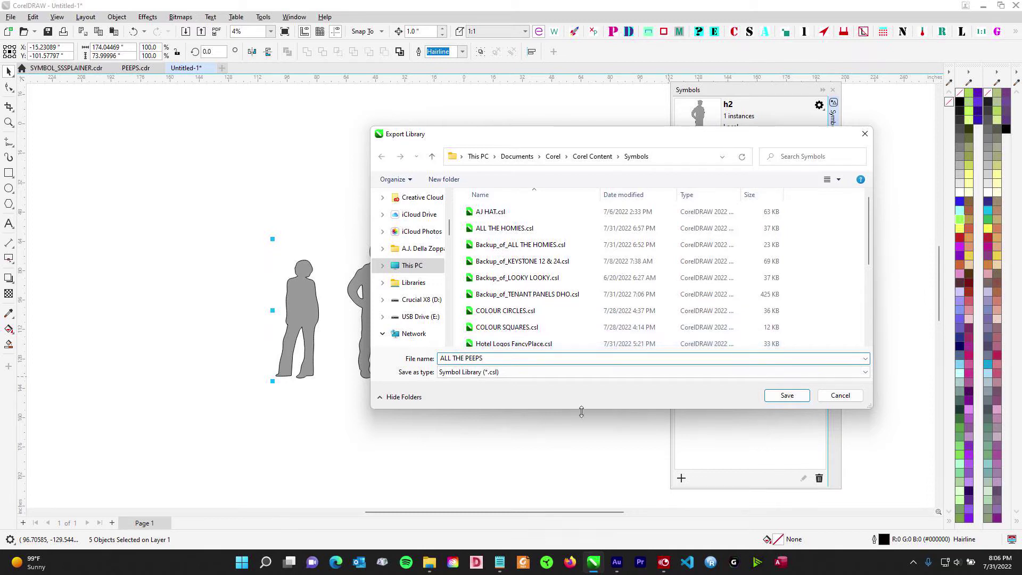
click(785, 400)
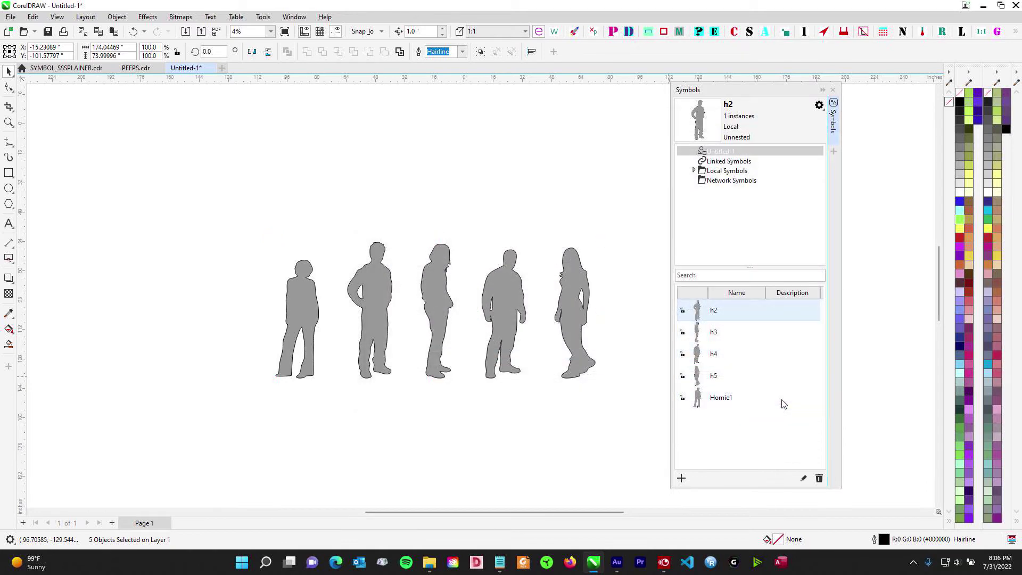
Step: Deselect the figures and expand Local Symbols in the Symbols docker to look through the saved .csl libraries
click(350, 169)
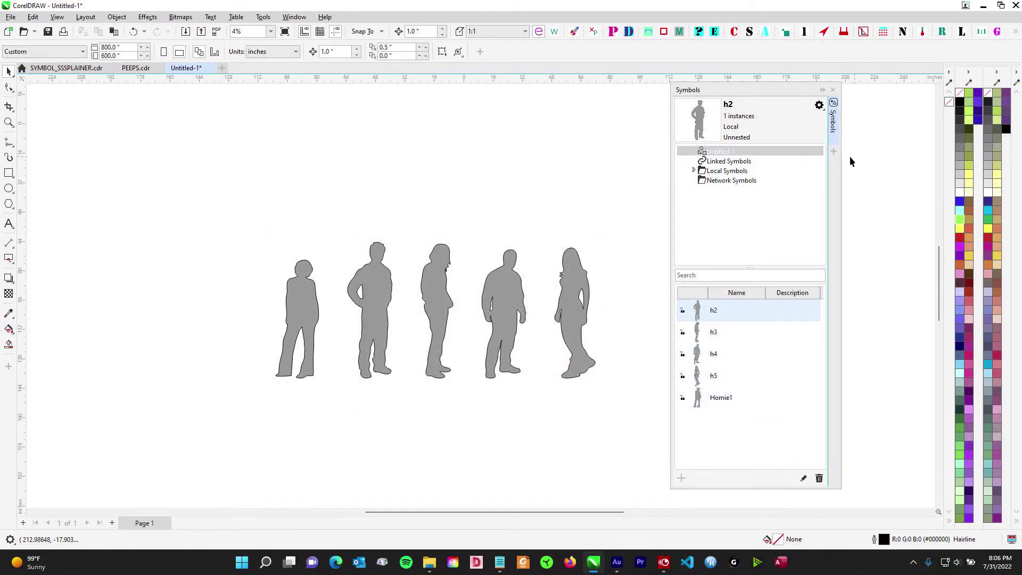
click(694, 172)
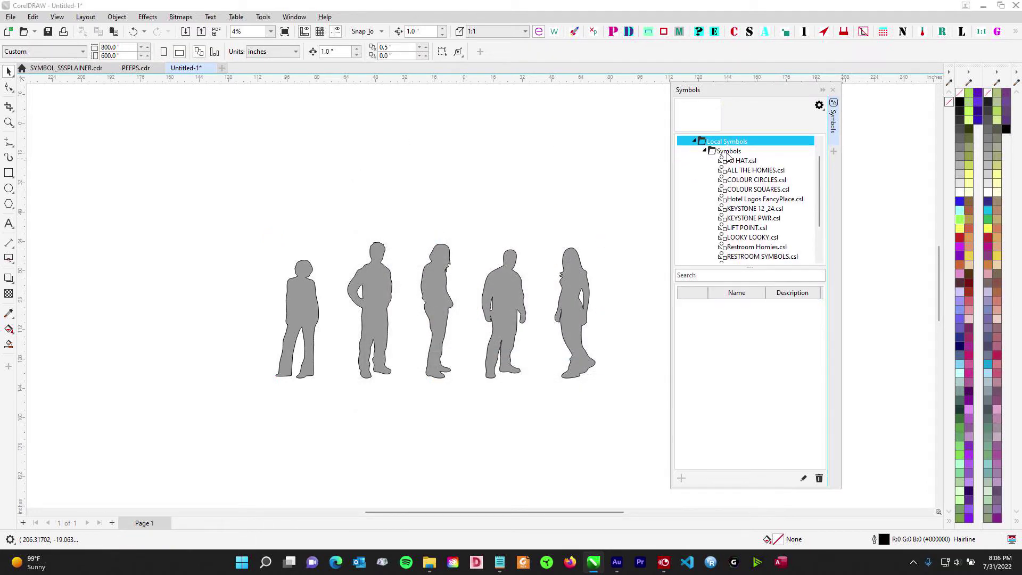
Step: List the symbols in the local ALL THE PEEPS.csl library and close the Untitled-1 document without saving its changes
scroll(731, 174, down, 2)
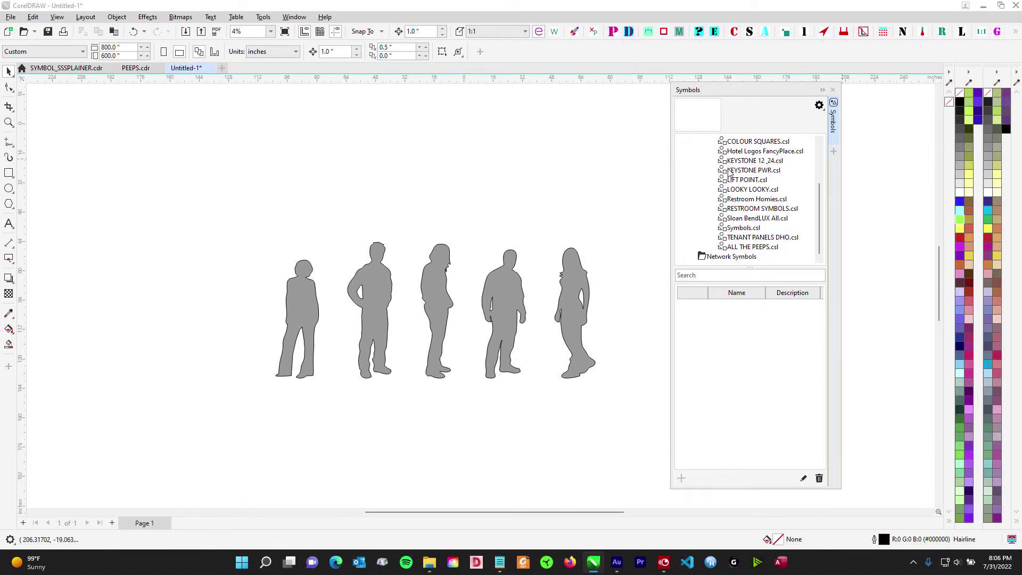
click(753, 248)
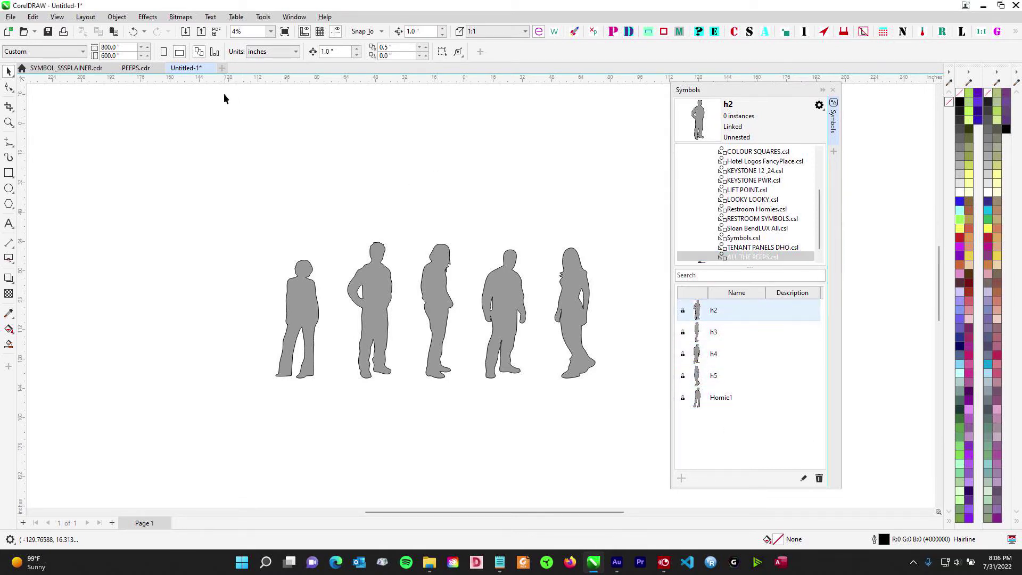
click(214, 67)
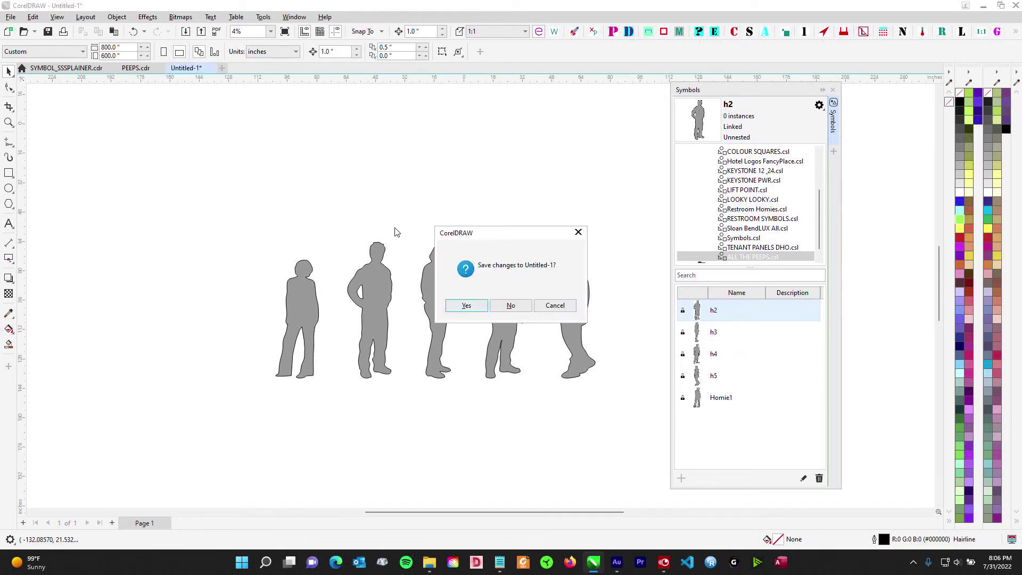
click(511, 305)
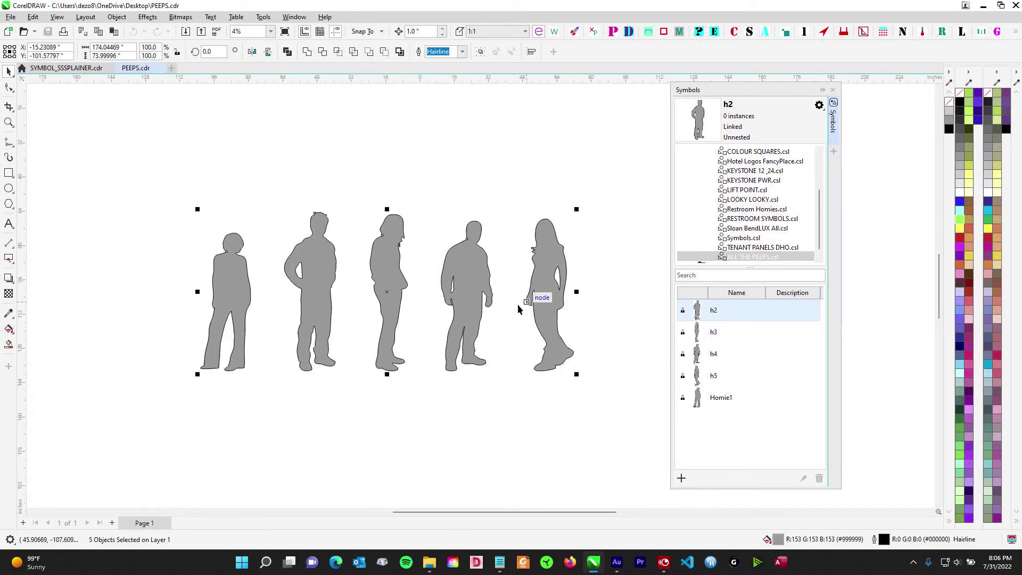
Step: Select each of the five silhouettes in PEEPS.cdr in turn and close that document
key(Escape)
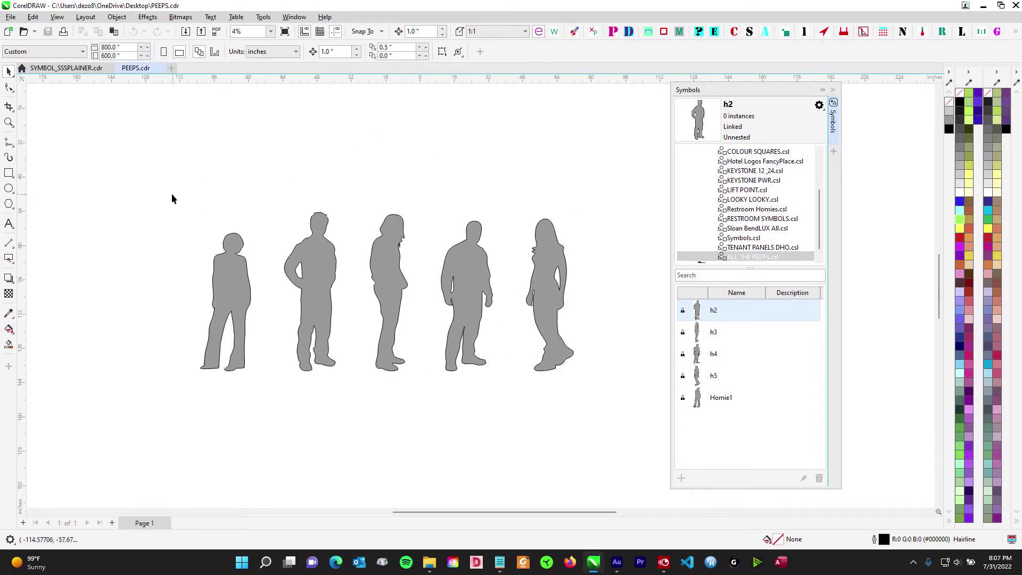
drag(172, 193, 285, 414)
drag(270, 172, 367, 434)
drag(326, 155, 447, 451)
drag(433, 194, 545, 487)
drag(516, 197, 606, 398)
key(Escape)
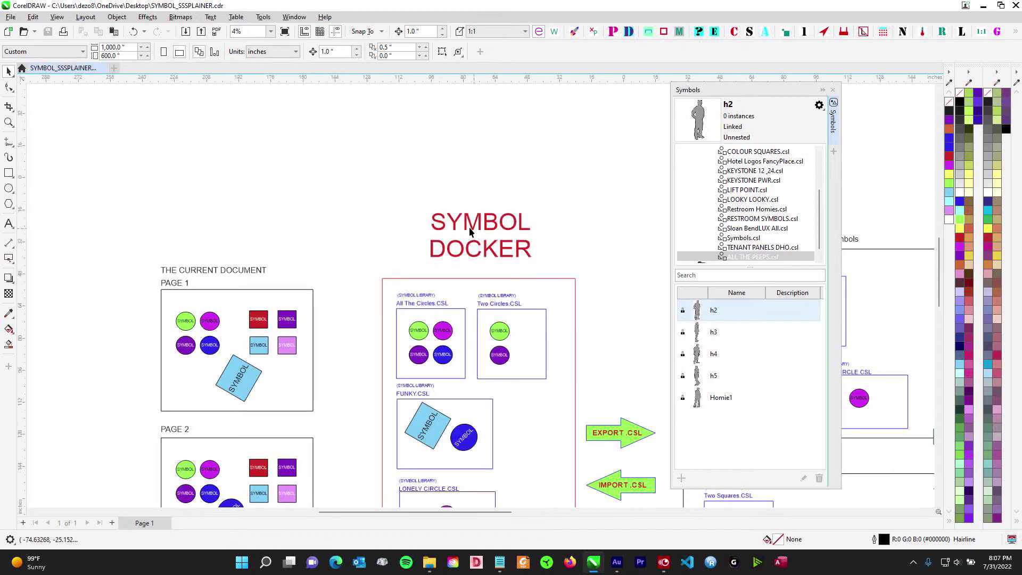
Step: Create a new blank document and move the floating Symbols docker clear of its page
scroll(374, 350, down, 1)
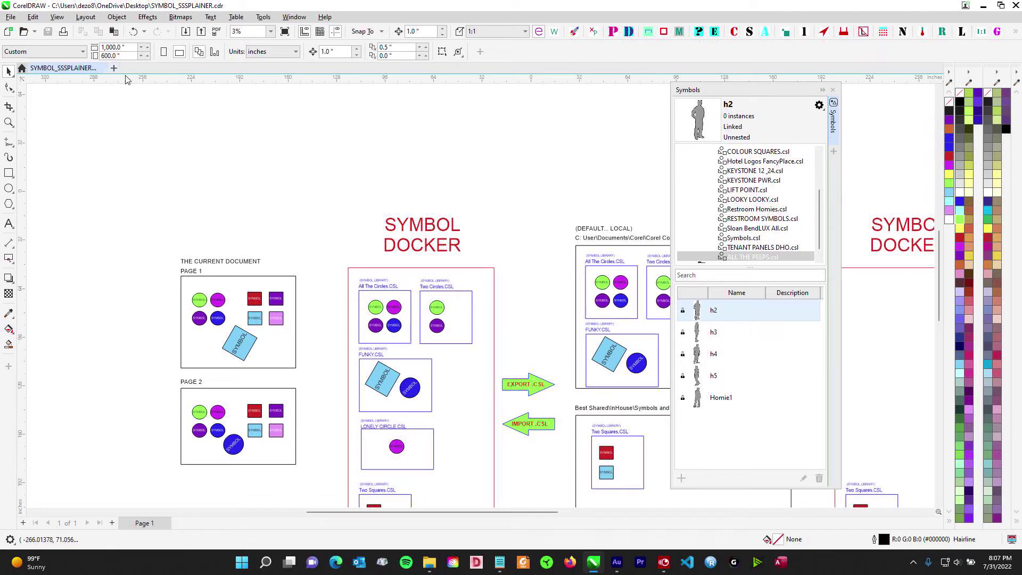
key(ctrl+n)
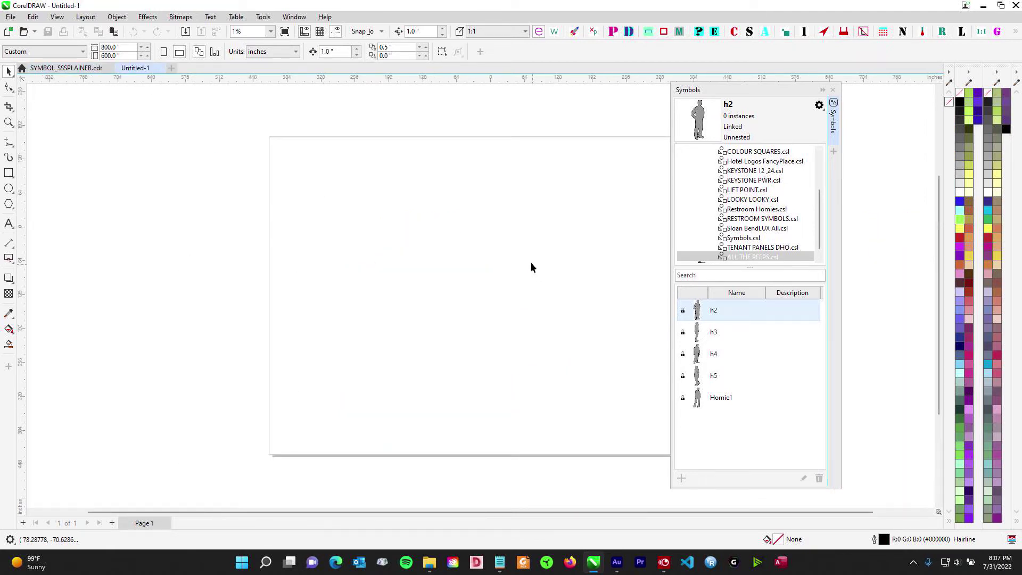
drag(784, 92, 833, 100)
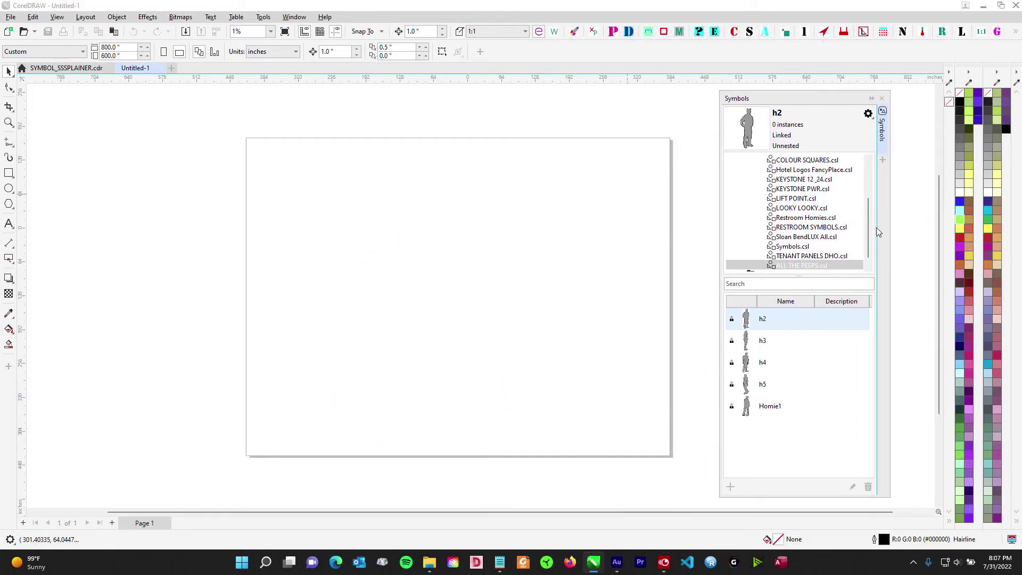
Step: Collapse the Local Symbols tree and show the symbol list of the Untitled-1 document
drag(868, 255, 868, 168)
double_click(749, 183)
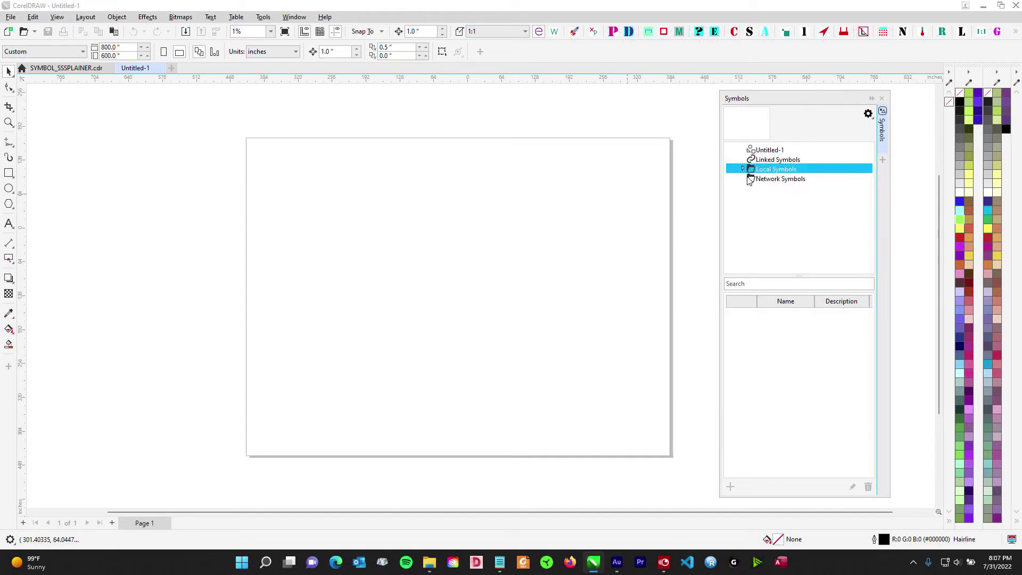
click(772, 151)
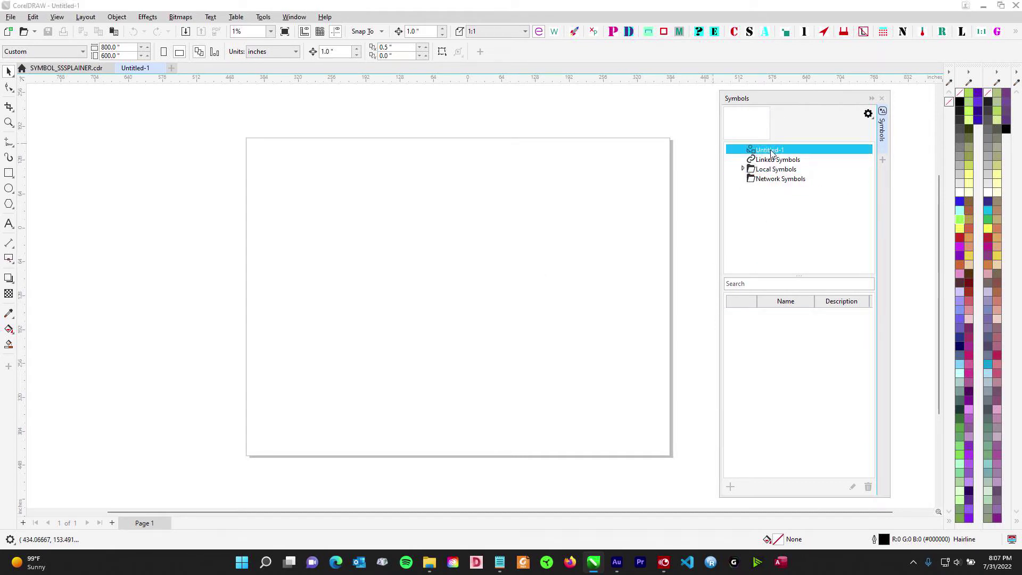
click(694, 191)
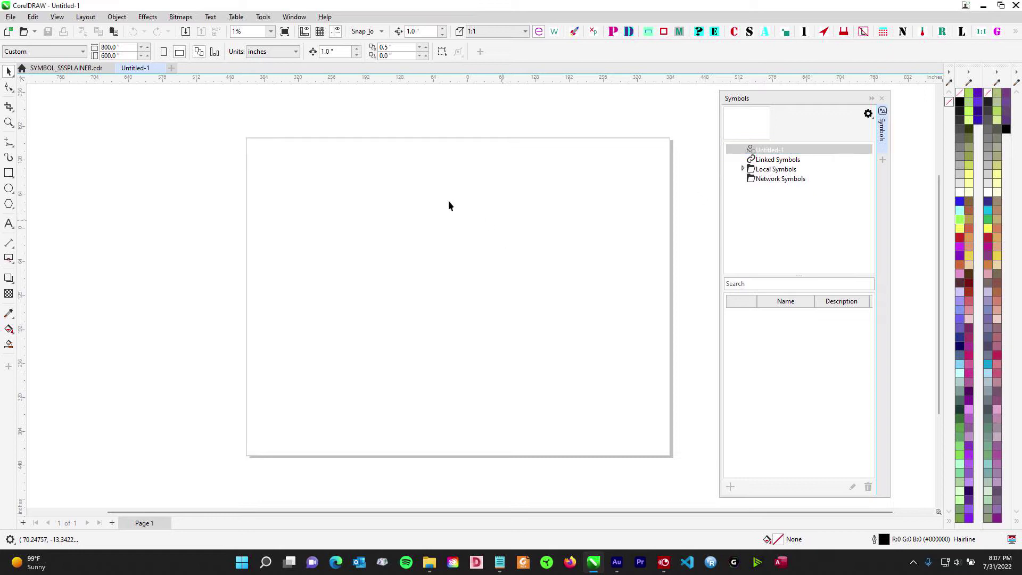
Step: Save the blank drawing to the Desktop as permit1
click(11, 19)
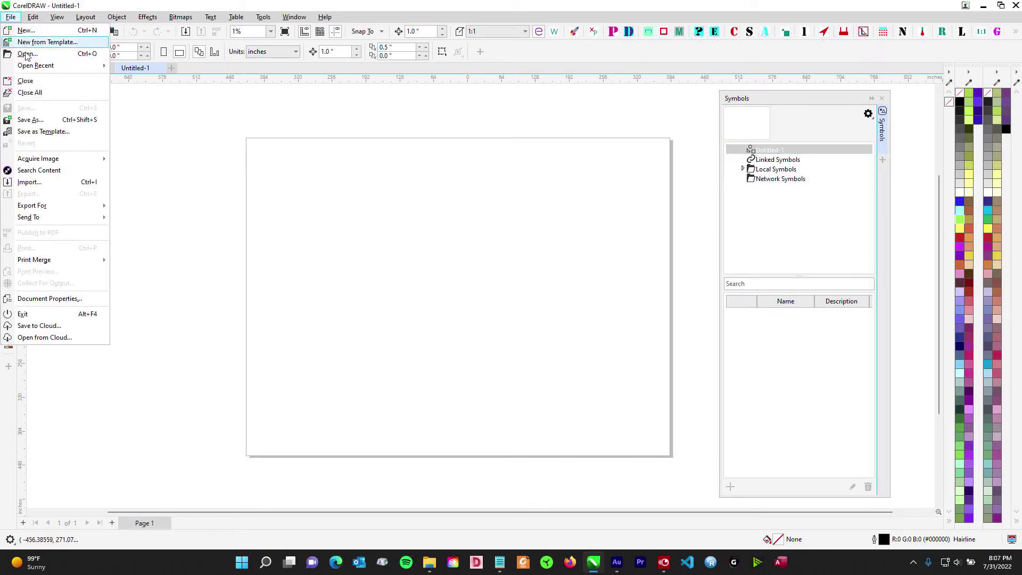
click(29, 119)
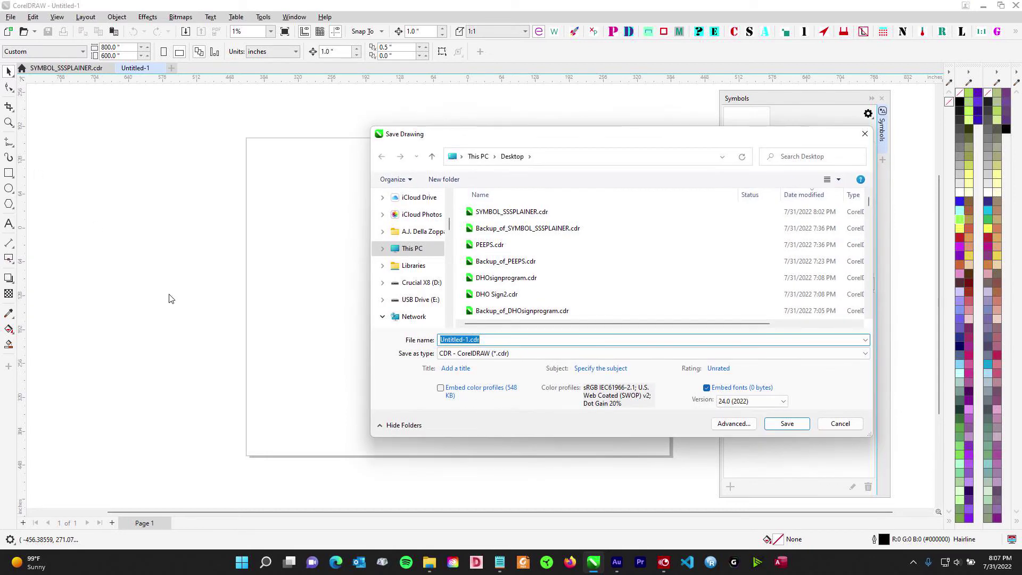
text(permit1)
click(787, 423)
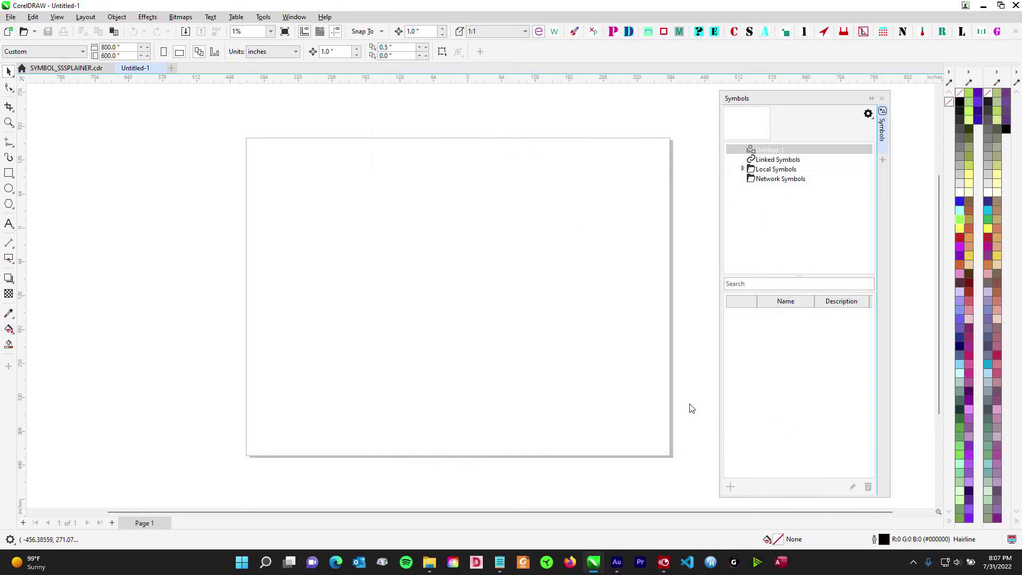
Step: Examine the document symbol list of permit1.cdr
click(756, 170)
click(761, 153)
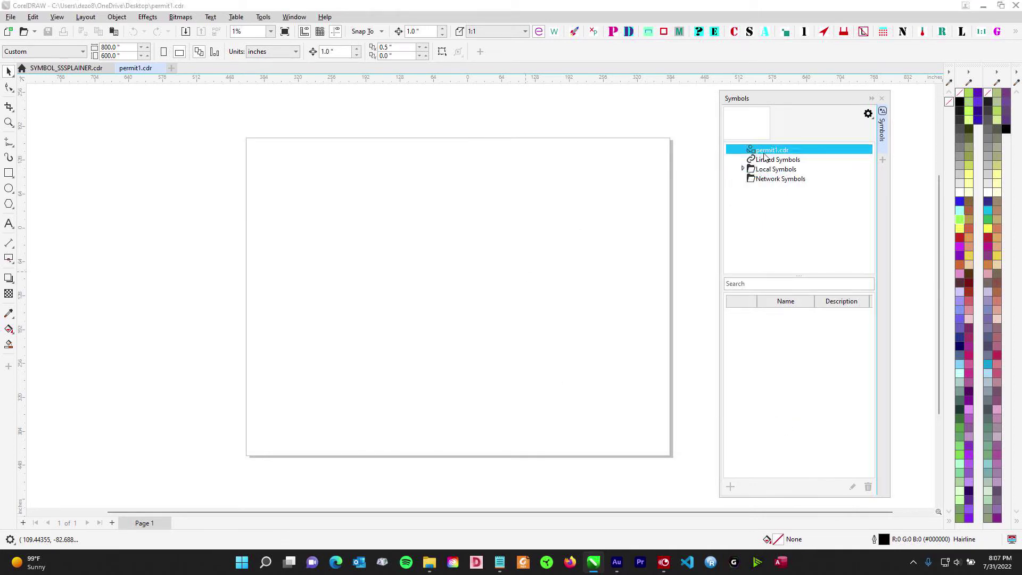
click(769, 443)
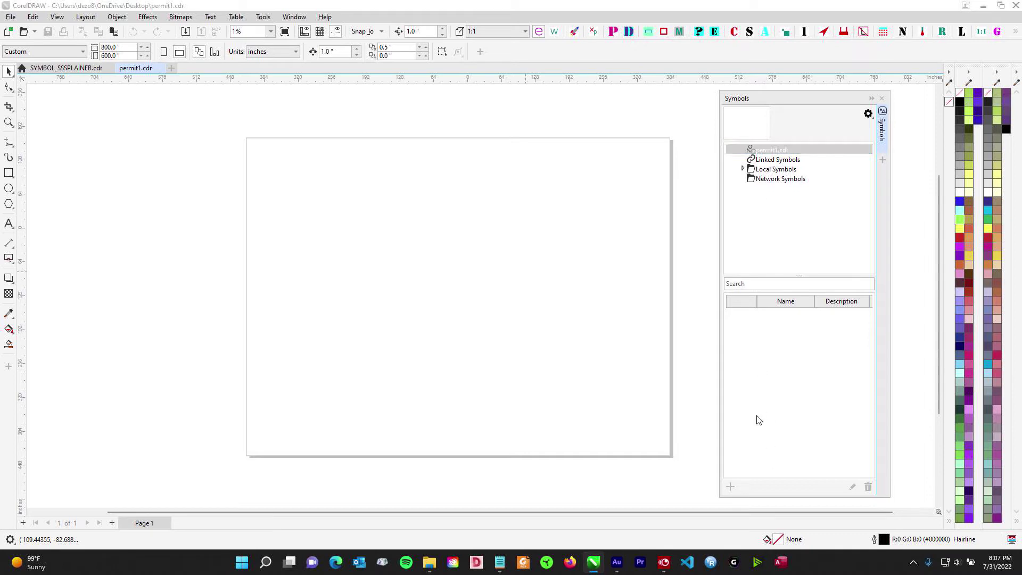
Step: Expand the local symbol libraries and list the contents of ALL THE PEEPS.csl
click(767, 170)
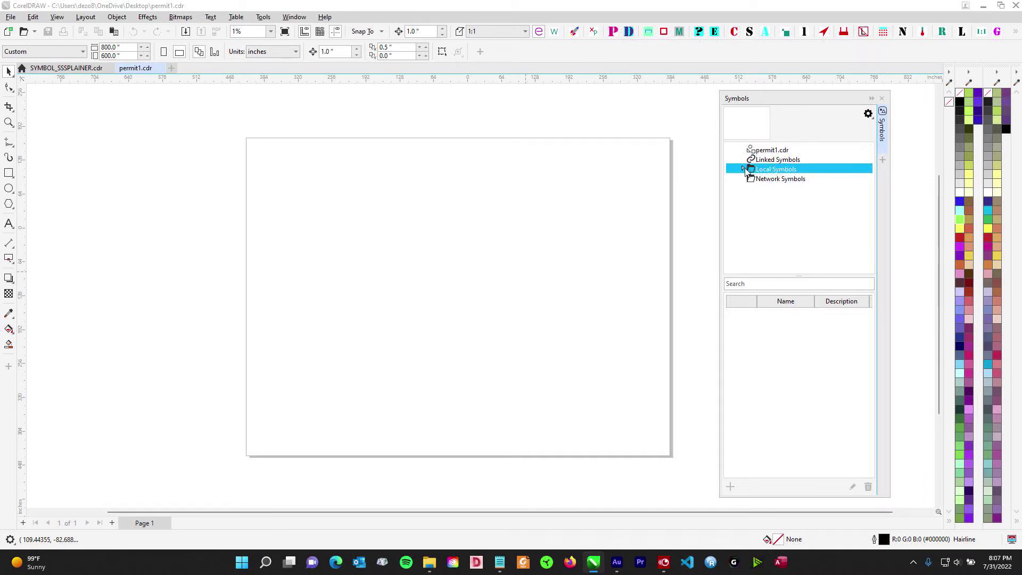
click(744, 169)
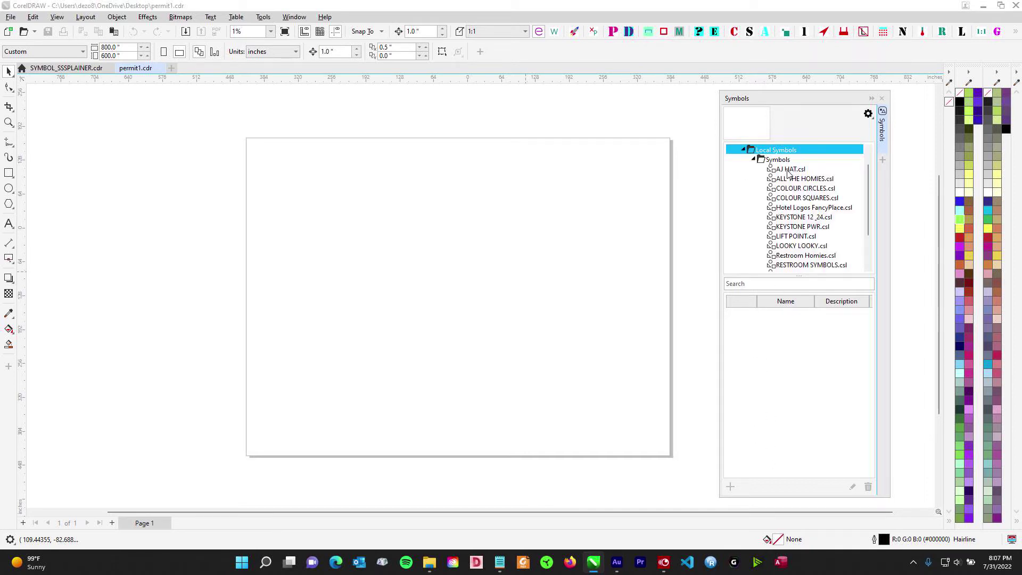
scroll(789, 173, down, 2)
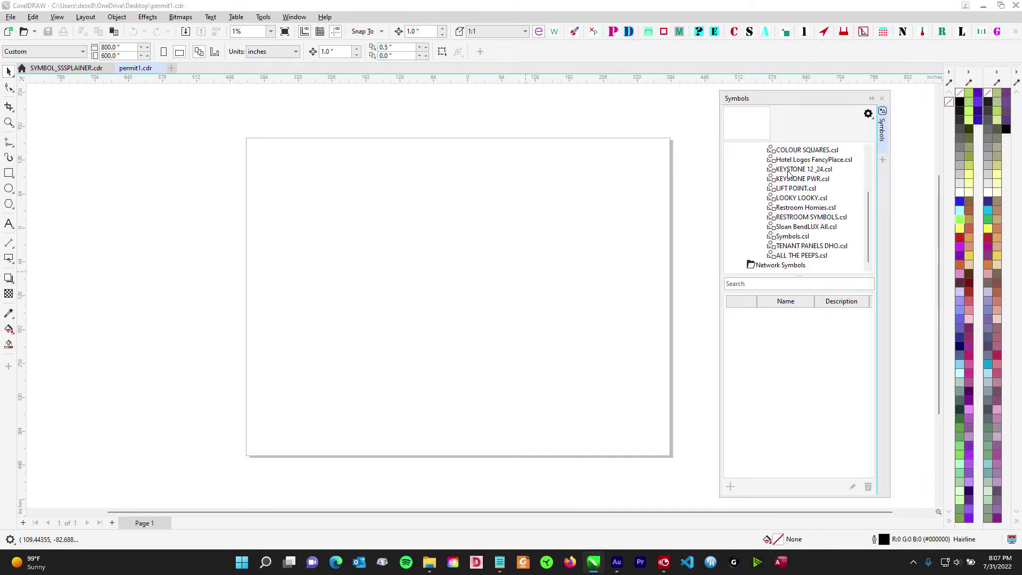
click(795, 257)
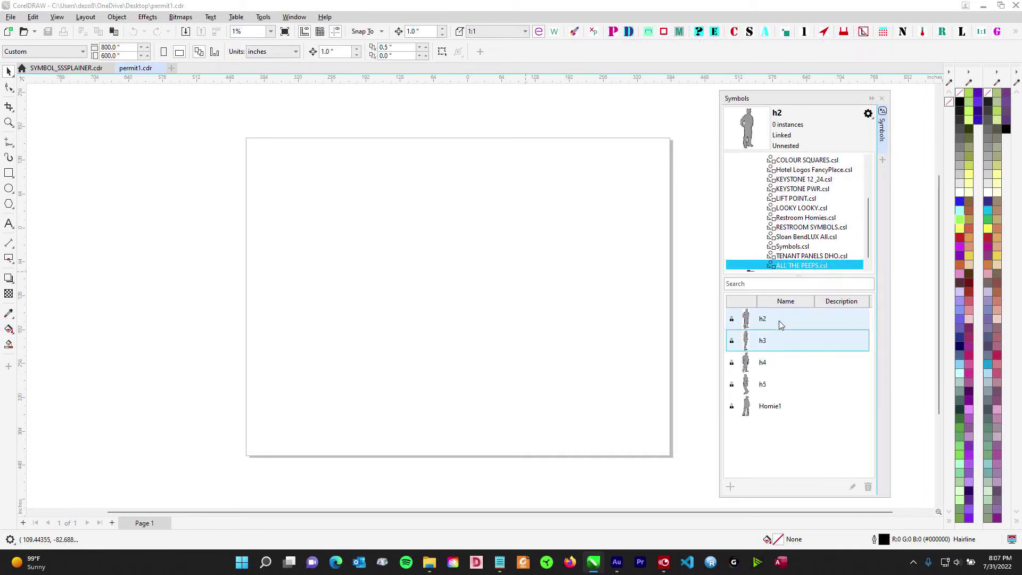
Step: Place one instance each of Homie1, h5, h4, h3 and h2 from the library at scattered spots on the page
drag(776, 412, 335, 247)
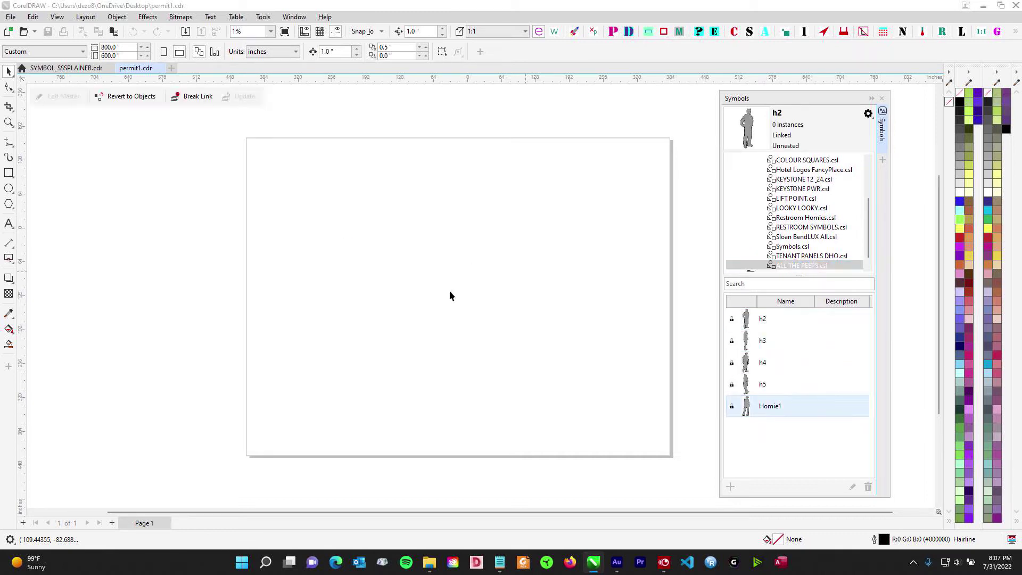
drag(282, 209, 440, 235)
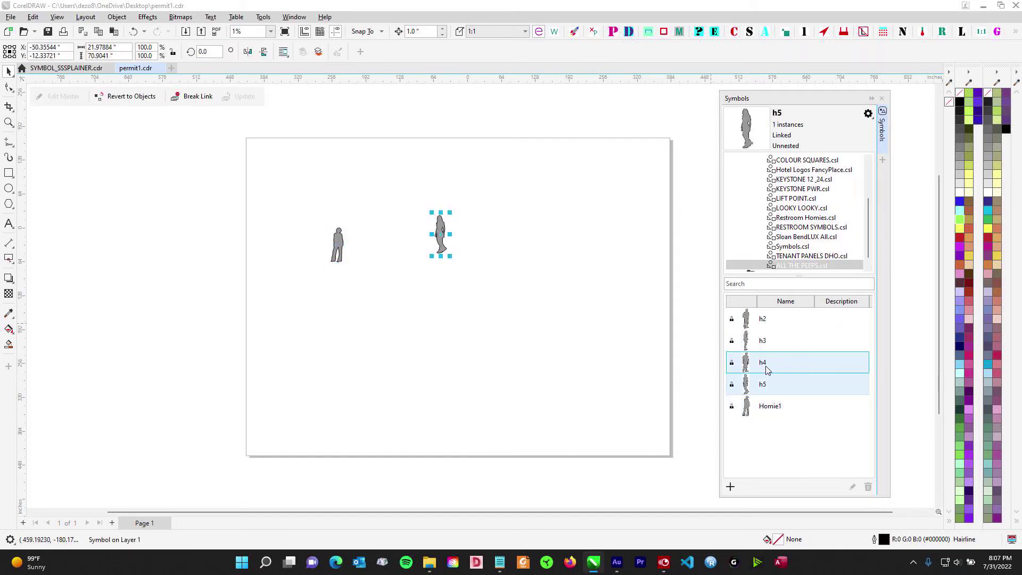
drag(769, 365, 521, 284)
drag(783, 341, 577, 253)
drag(568, 350, 537, 351)
scroll(580, 266, up, 1)
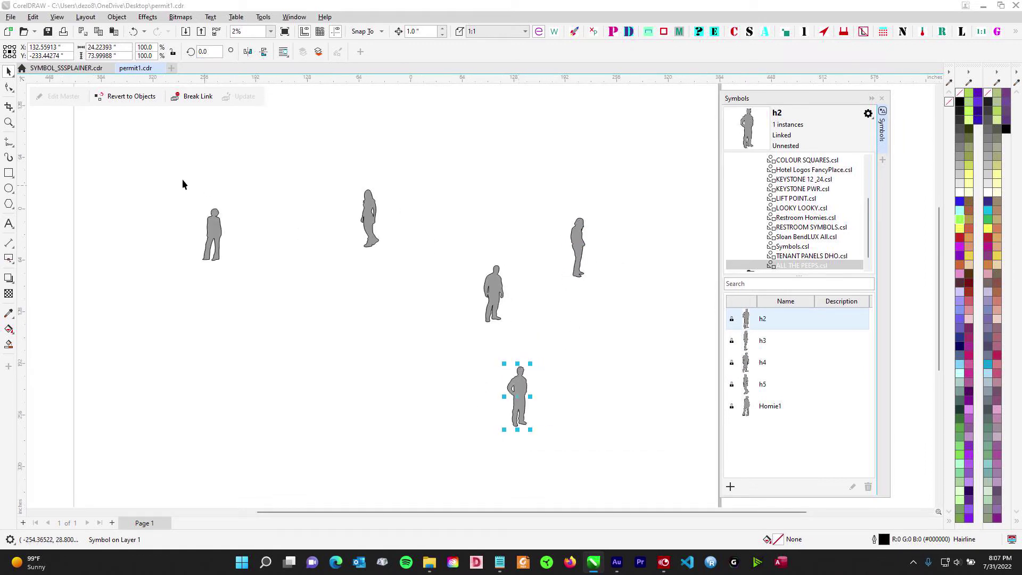
Step: Select all five placed symbols together, and select the Homie1 figure on its own to inspect it
drag(182, 179, 617, 464)
scroll(601, 294, down, 1)
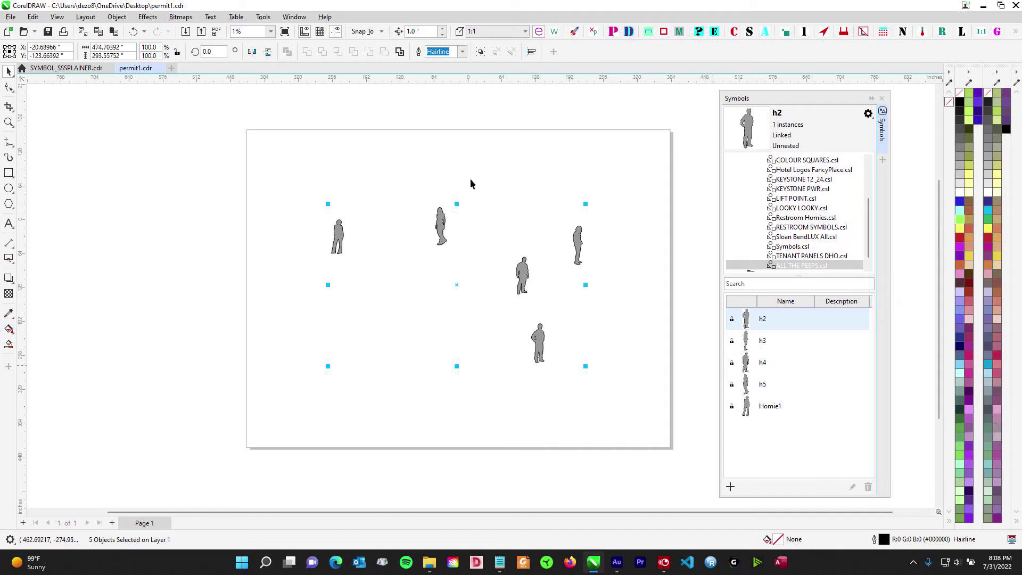
click(320, 211)
scroll(320, 208, up, 4)
drag(315, 199, 432, 351)
scroll(425, 269, down, 4)
drag(429, 268, 397, 282)
scroll(397, 282, up, 3)
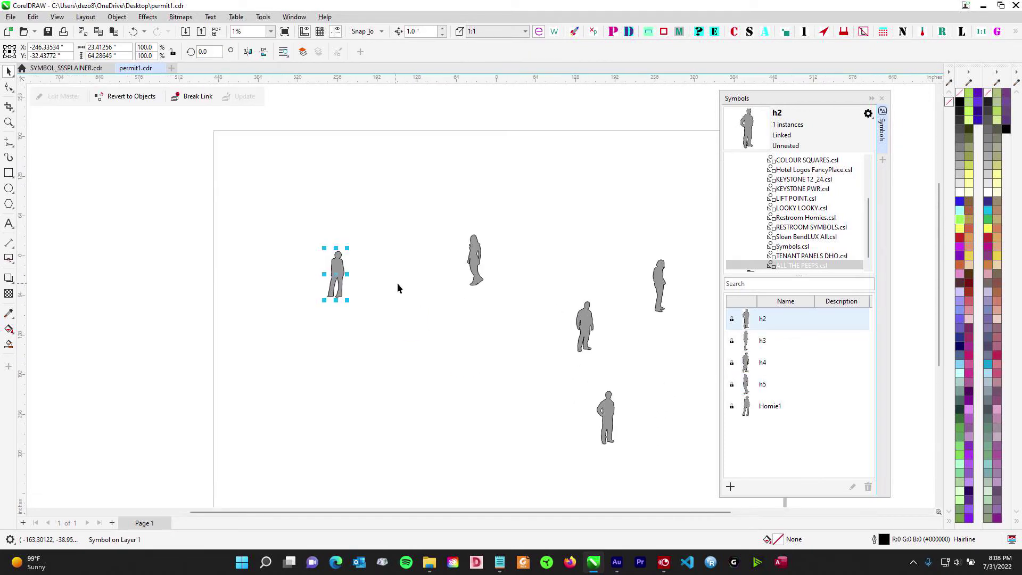
Step: Move the h5 figure toward the Homie1 figure, to about X -101.5, Y -35.7 inches, and keep it selected
key(Tab)
scroll(536, 267, up, 1)
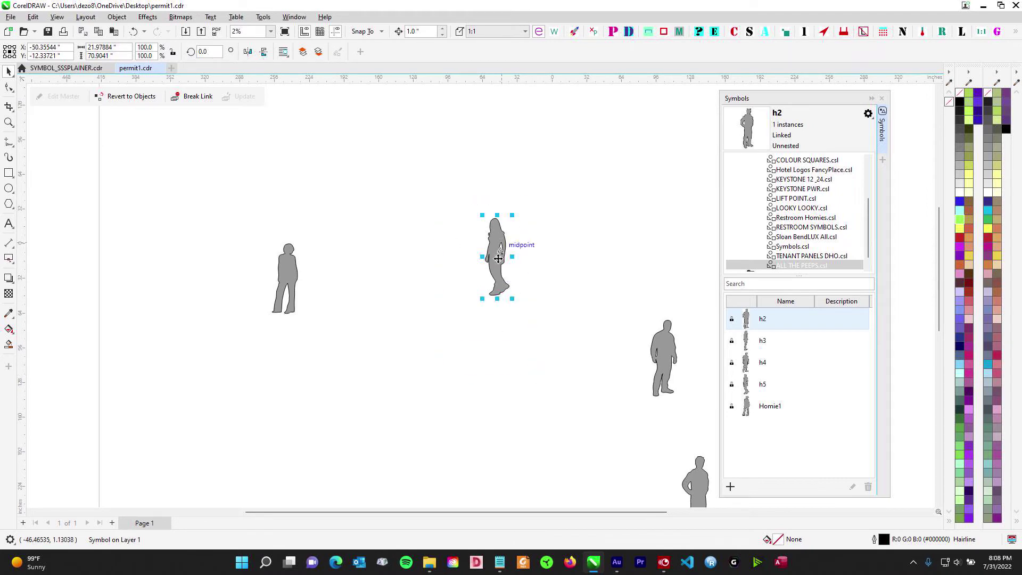
drag(489, 277, 433, 302)
drag(406, 187, 523, 398)
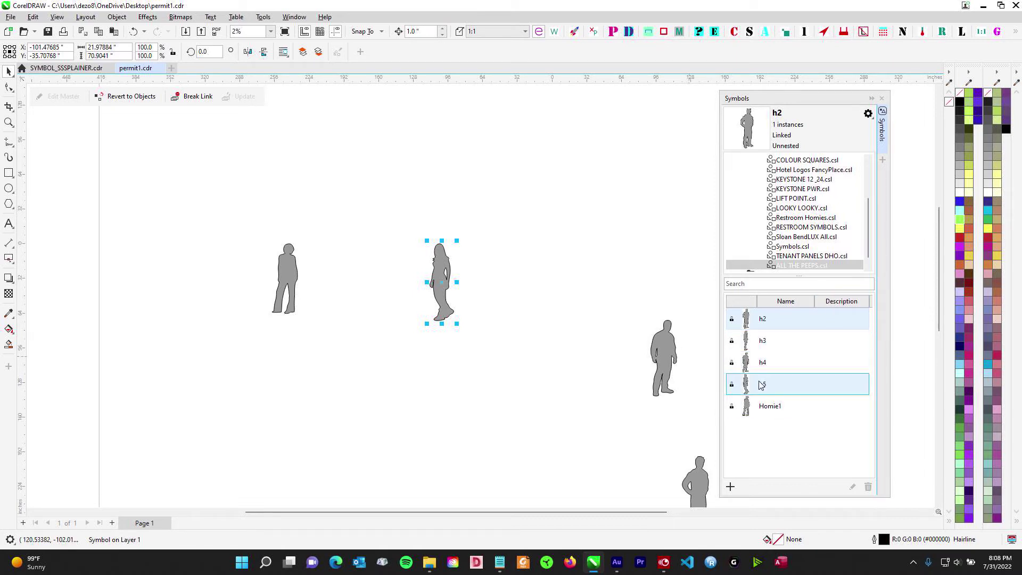
click(751, 363)
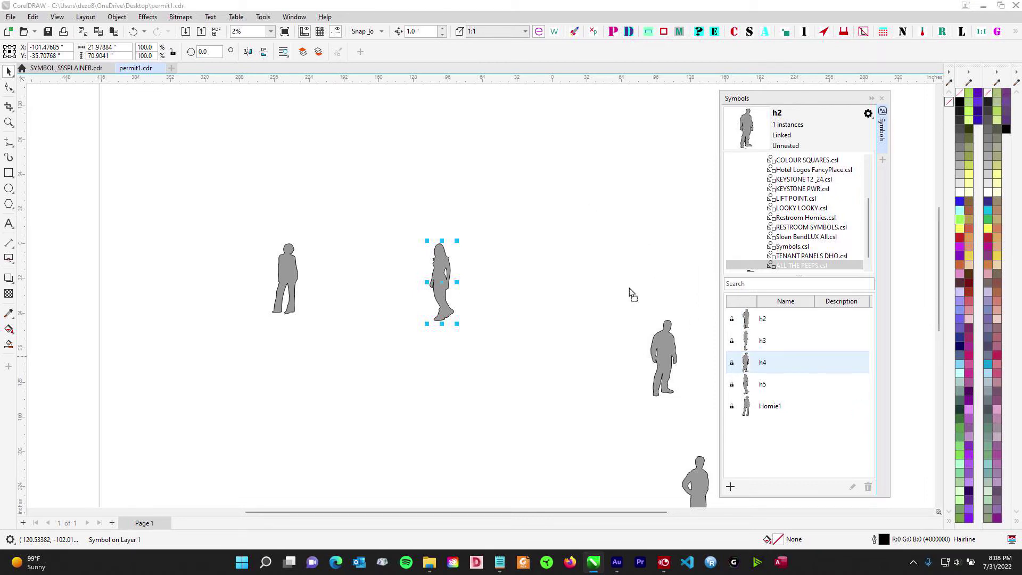
drag(631, 295, 817, 368)
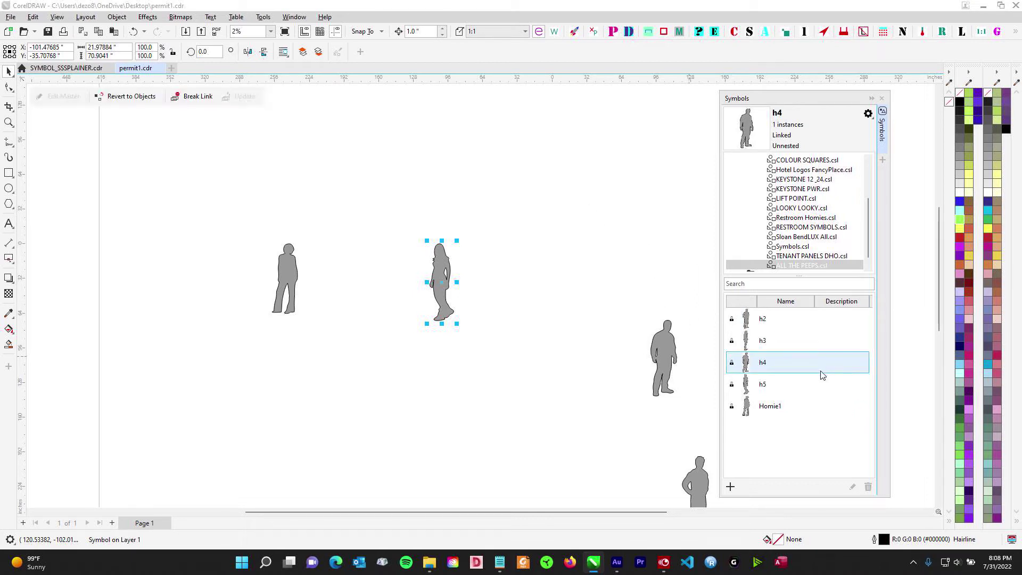
click(582, 243)
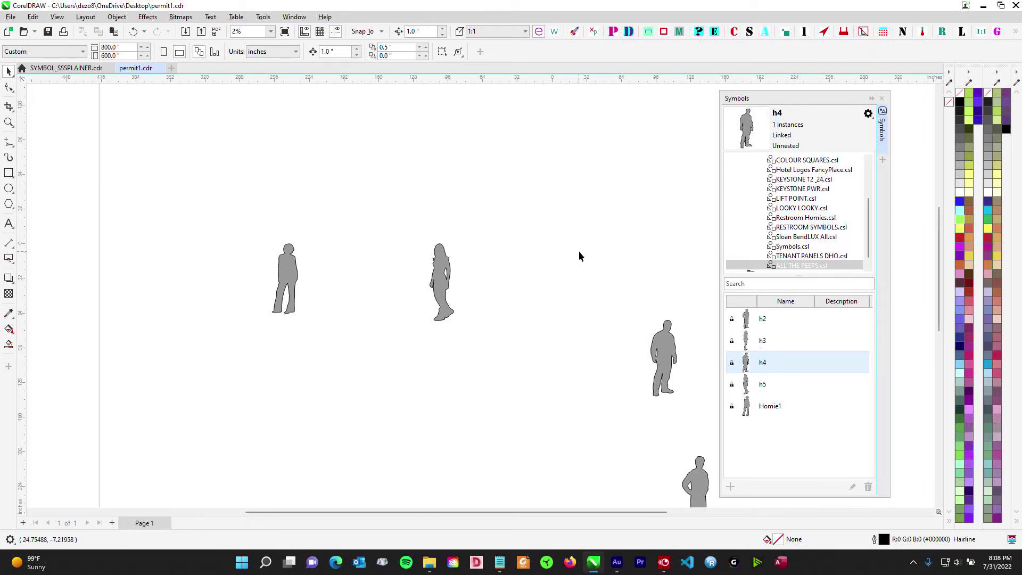
Step: Select the h3, h2 and h4 figures on the page one at a time to inspect each symbol instance
scroll(573, 254, down, 1)
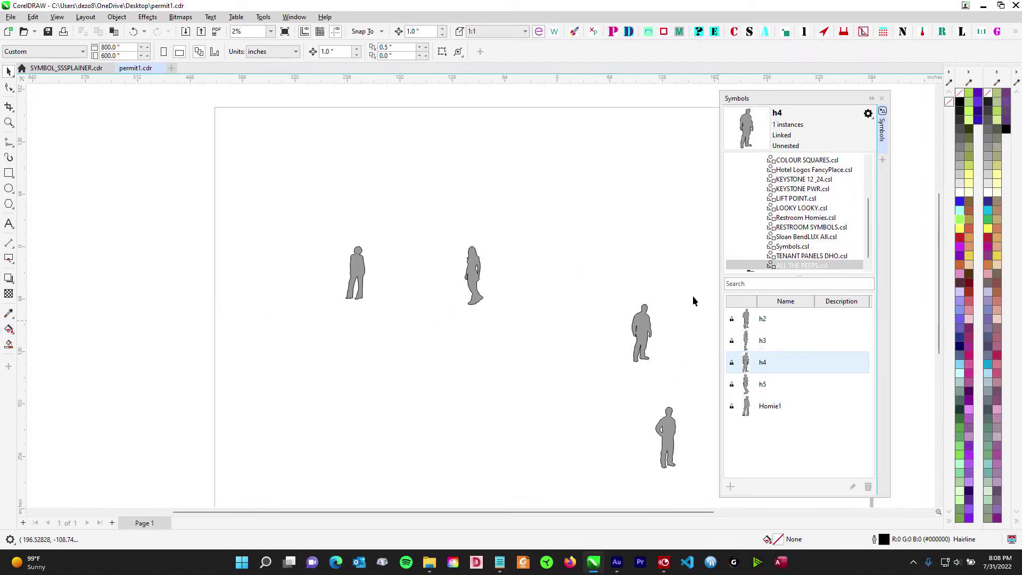
drag(583, 189, 686, 355)
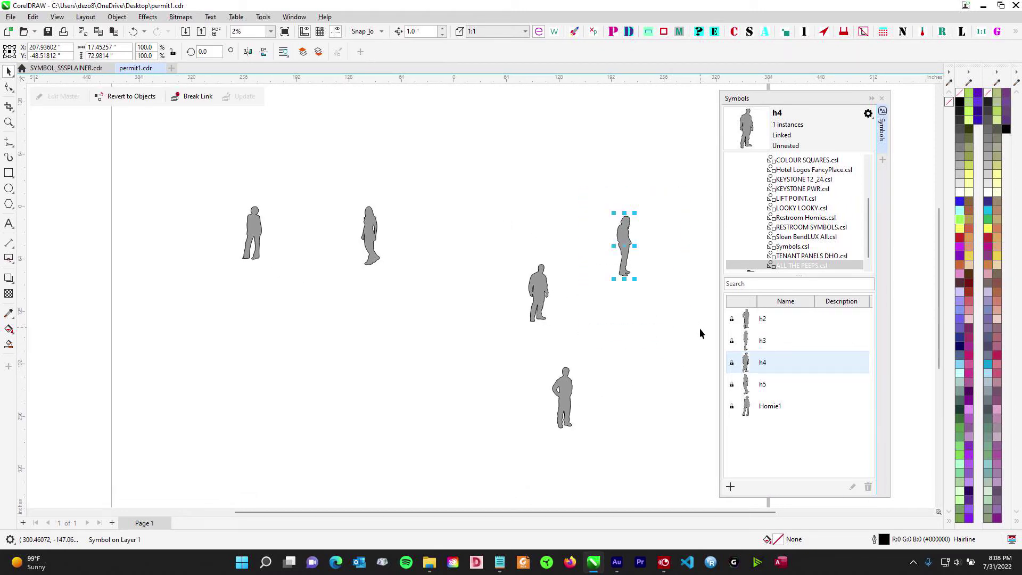
drag(543, 334, 628, 473)
drag(512, 208, 616, 371)
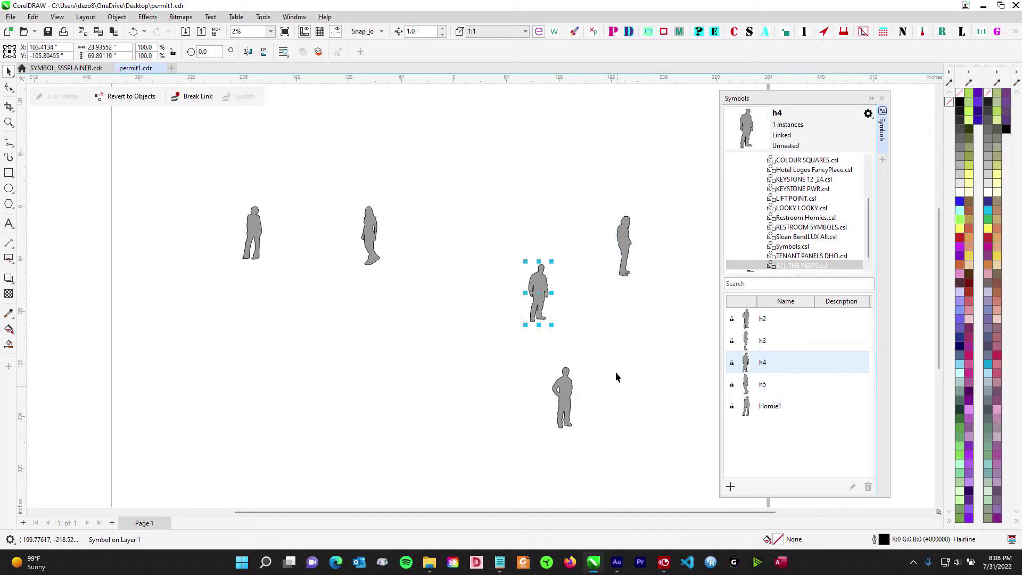
scroll(562, 213, up, 2)
drag(563, 214, 514, 208)
drag(597, 176, 694, 388)
drag(509, 330, 396, 332)
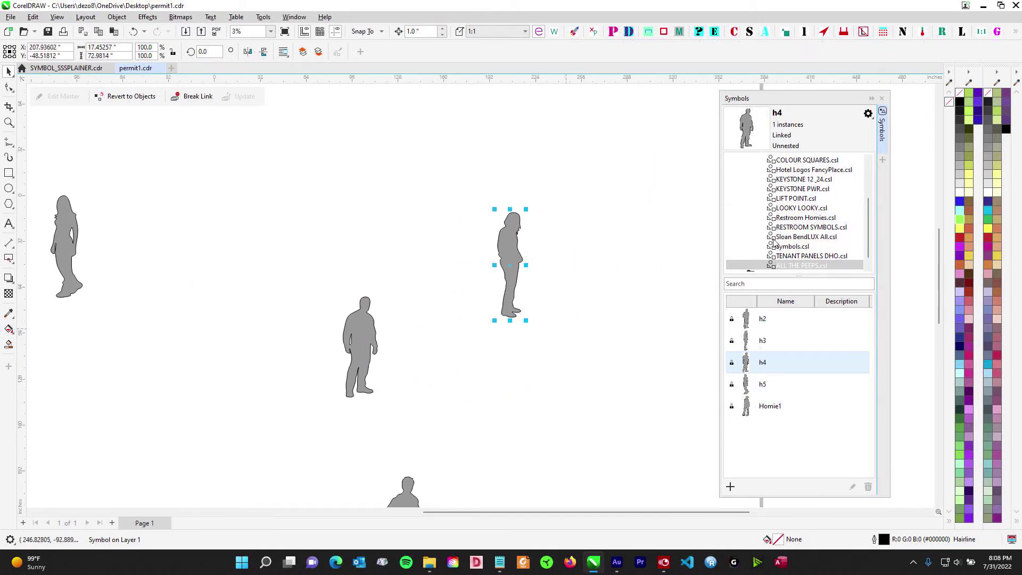
Step: Place an instance of the AJ HAT symbol from its local library above the h4 figure, at about X 253.5, Y 0 inches
drag(868, 207, 874, 171)
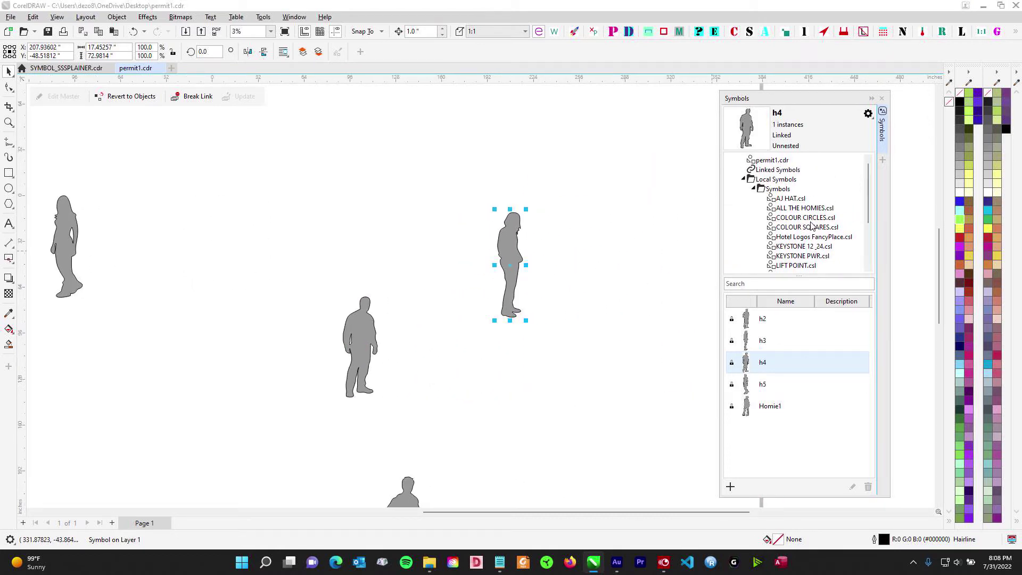
click(793, 198)
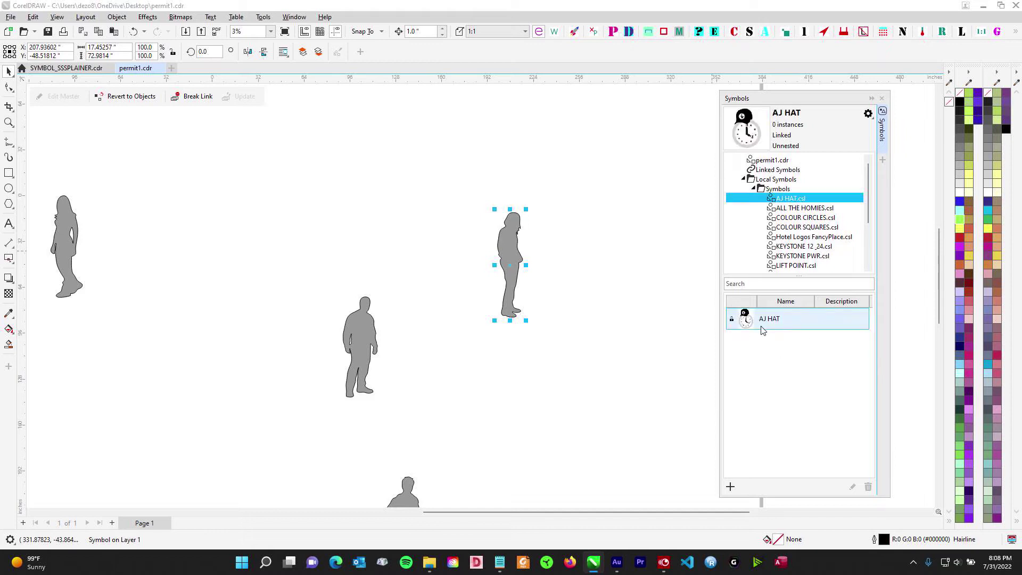
drag(770, 326, 576, 197)
scroll(575, 197, up, 1)
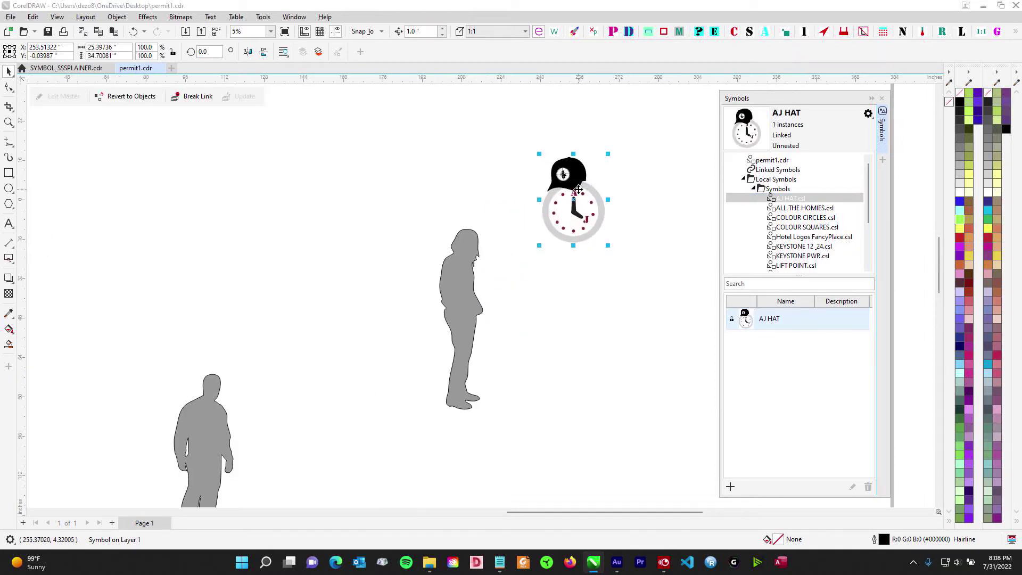
click(655, 275)
Step: Place three more AJ HAT instances, one near the middle standing figure, one beside h5 and one beside Homie1, and clear the selection
drag(535, 141, 633, 261)
drag(821, 316, 263, 299)
drag(327, 353, 640, 326)
scroll(640, 326, down, 1)
drag(771, 320, 324, 261)
drag(417, 219, 640, 237)
drag(771, 320, 351, 258)
scroll(340, 242, up, 2)
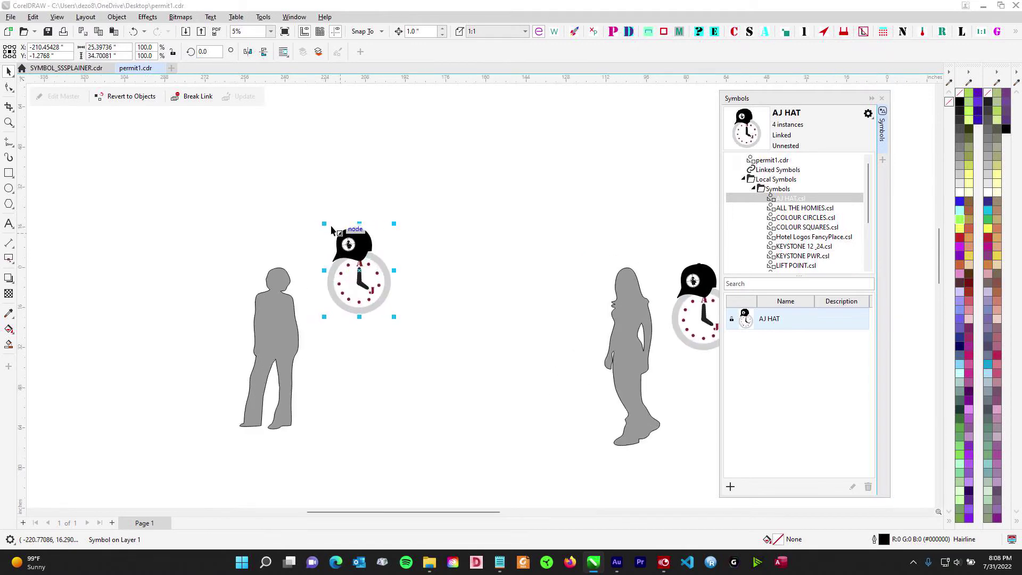
scroll(335, 222, down, 2)
drag(481, 200, 340, 189)
click(342, 190)
scroll(572, 198, down, 1)
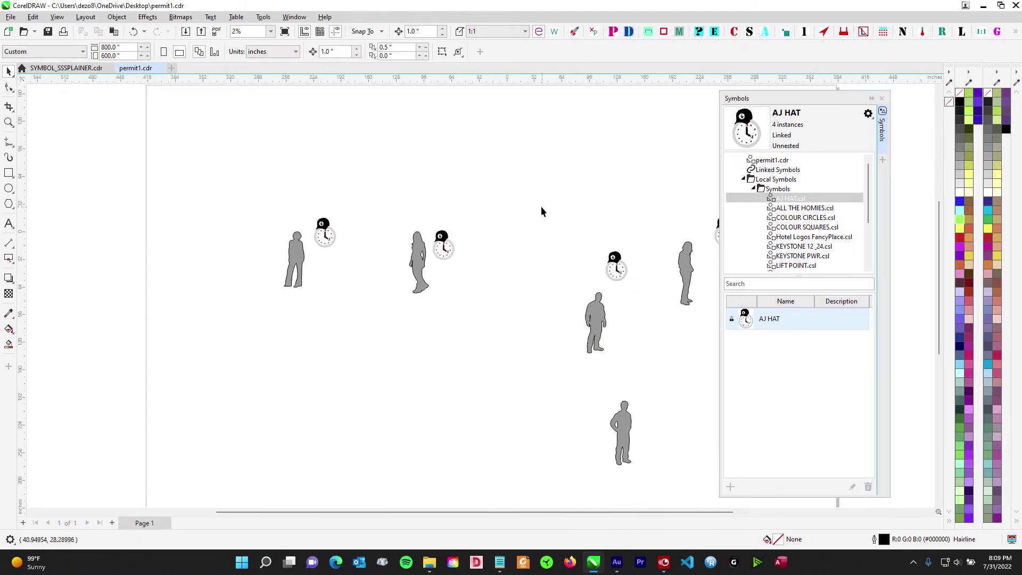
drag(541, 207, 349, 182)
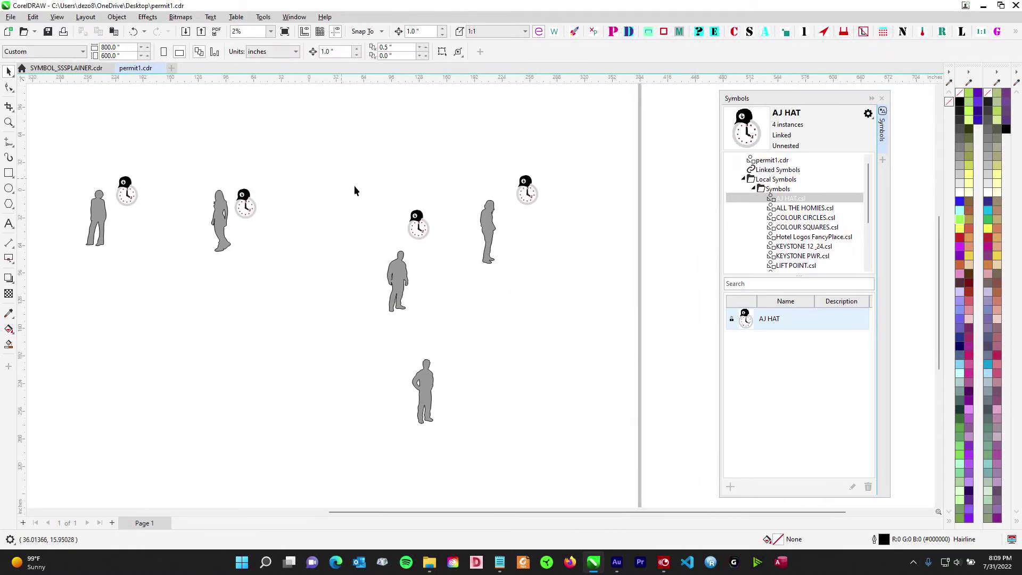
Step: Place the KEYSTONE 12 & 24 symbol in the empty area below the h4 figure, at about X 176.7, Y -145.7 inches, and inspect it closely
click(813, 256)
click(810, 247)
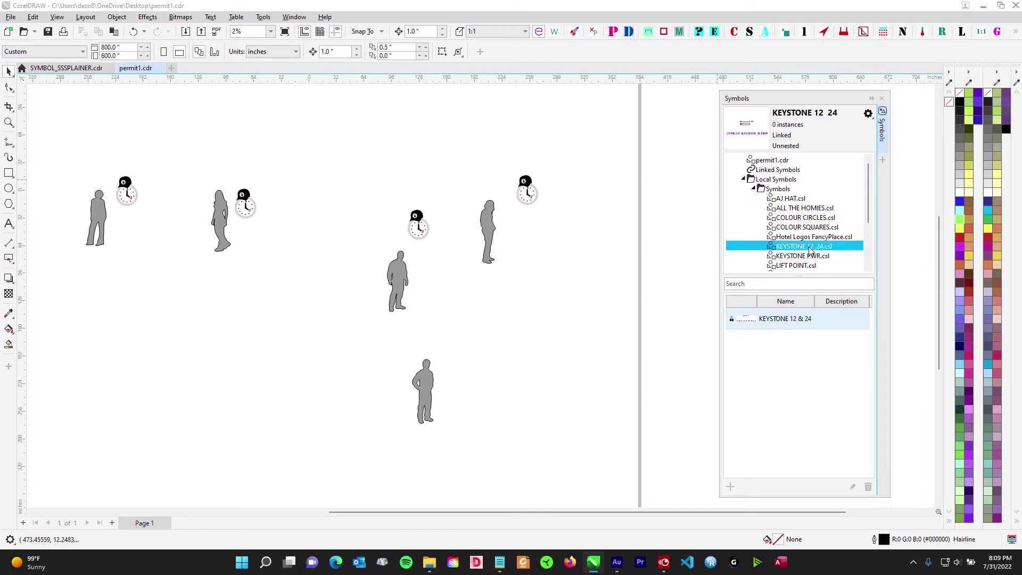
drag(788, 319, 465, 317)
scroll(461, 318, up, 2)
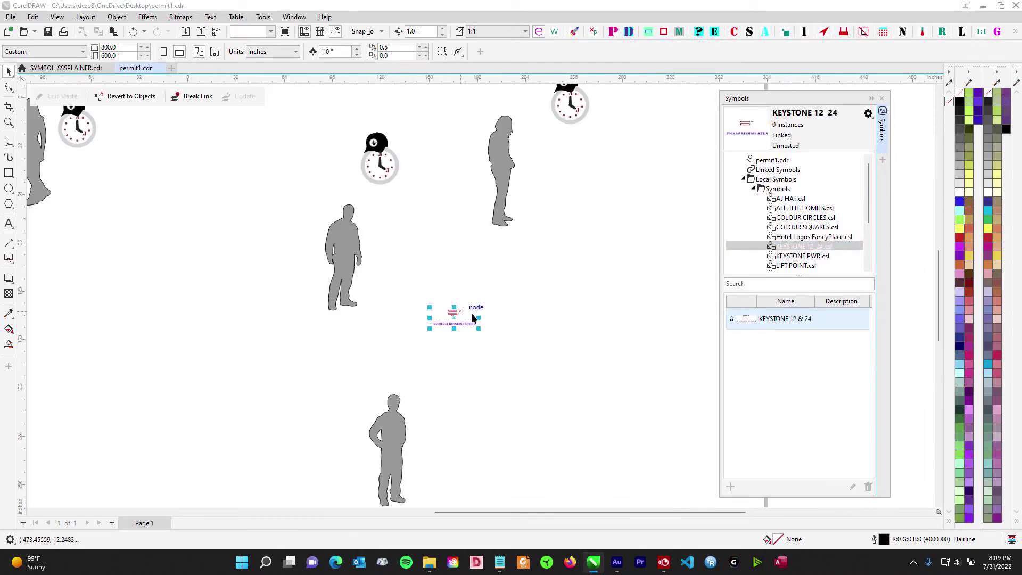
scroll(457, 318, up, 4)
scroll(402, 283, down, 3)
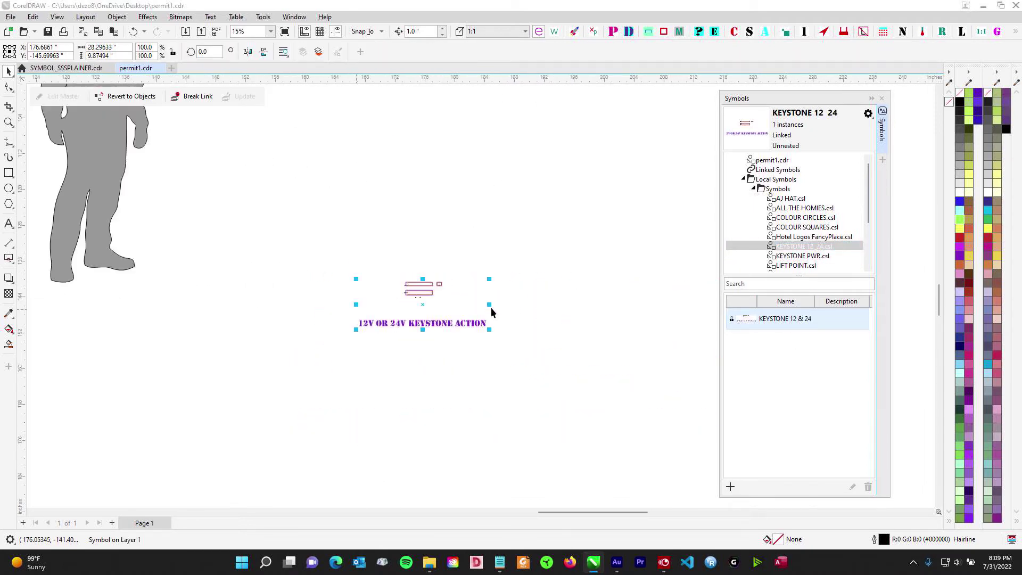
scroll(491, 308, up, 3)
scroll(435, 314, up, 1)
scroll(442, 313, down, 5)
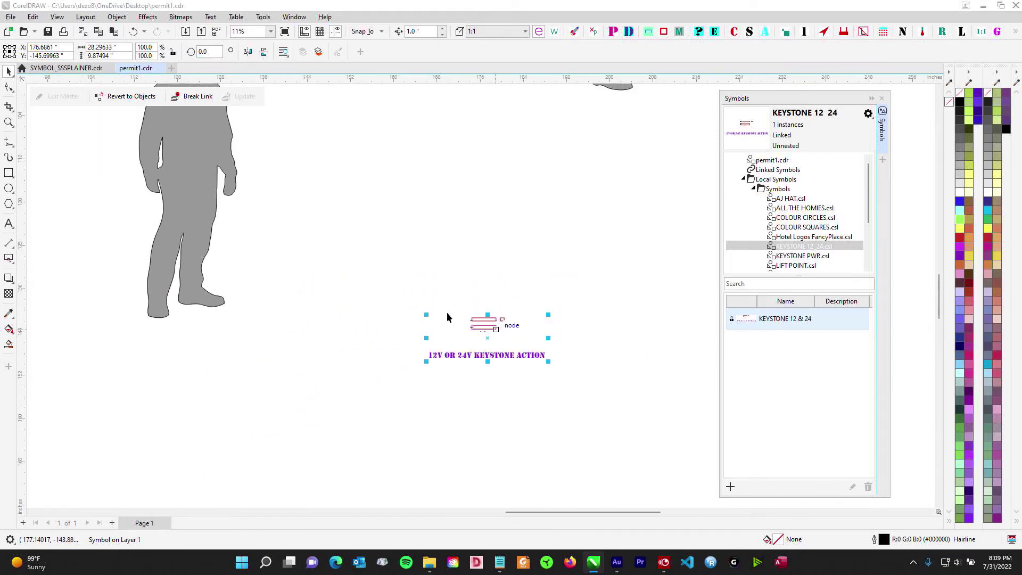
drag(612, 361, 497, 357)
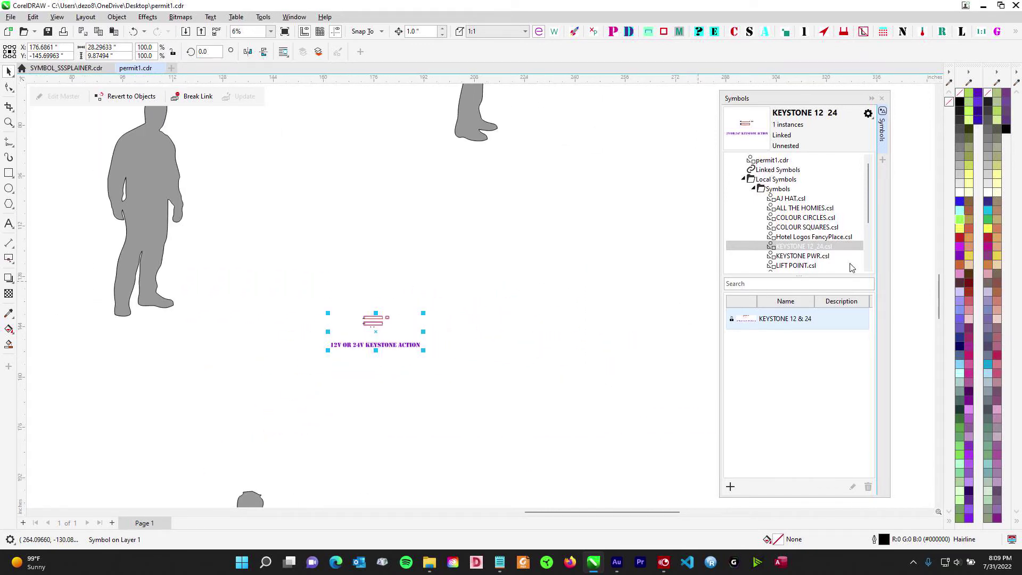
Step: Place the LIFT POINT hook symbol on top of the middle figure's head, at about X 107.5, Y -66.4 inches
click(805, 266)
drag(579, 303, 495, 317)
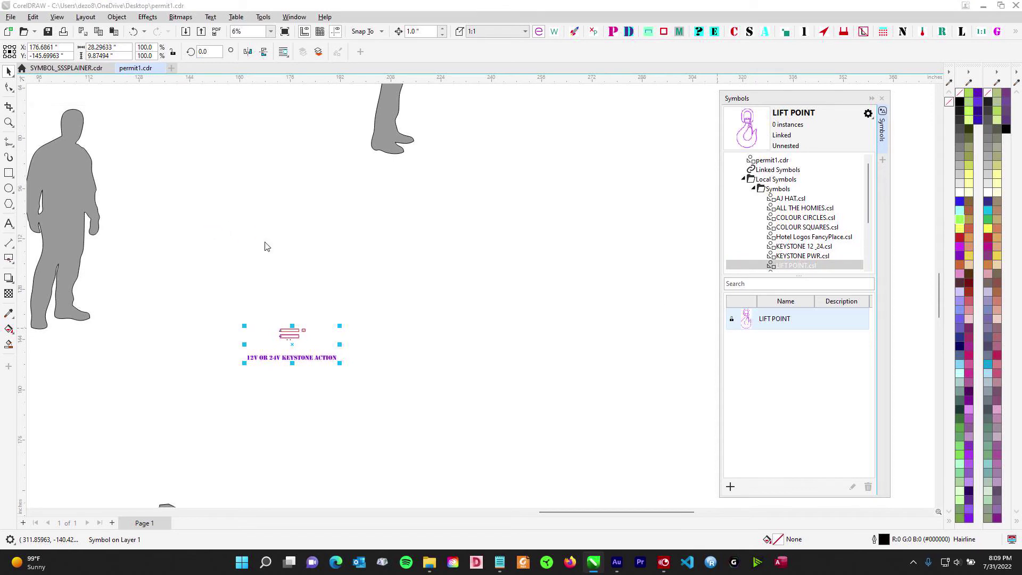
drag(268, 247, 225, 227)
drag(165, 219, 541, 321)
scroll(548, 316, up, 2)
drag(620, 337, 377, 168)
drag(451, 236, 474, 375)
scroll(431, 327, up, 2)
drag(394, 275, 422, 222)
scroll(533, 261, down, 2)
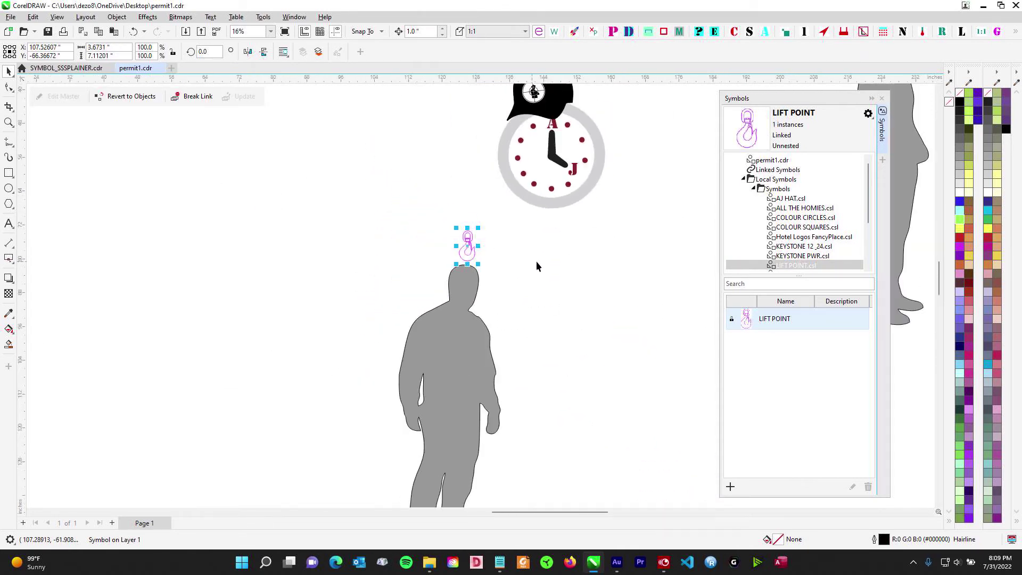
Step: Place the LOOKY LOOKY eyes symbol from its local library and move it over to the area above the AJ HAT clock near Homie1
scroll(536, 260, right, 2)
scroll(788, 221, down, 3)
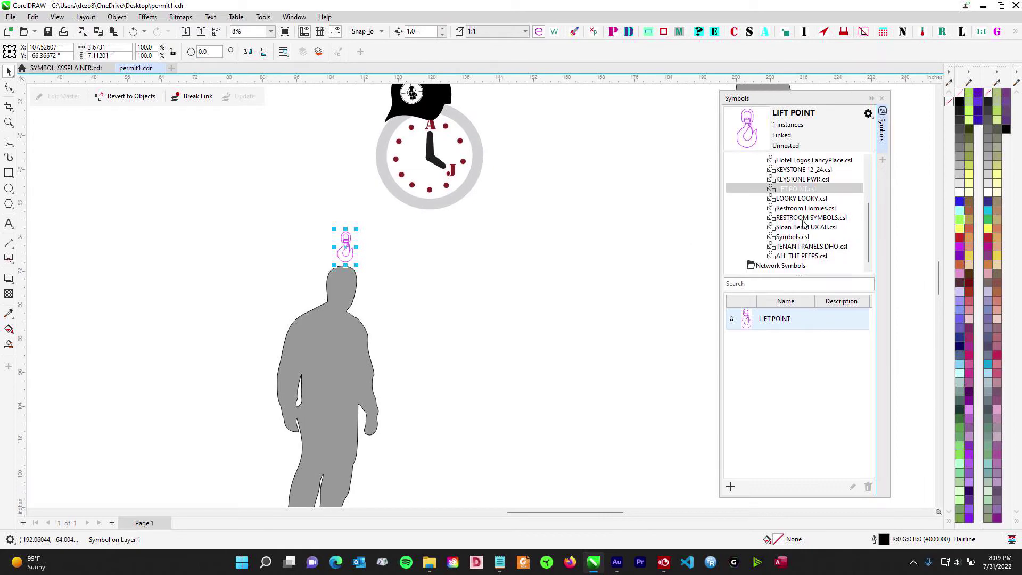
click(805, 200)
drag(781, 319, 425, 277)
scroll(526, 290, down, 1)
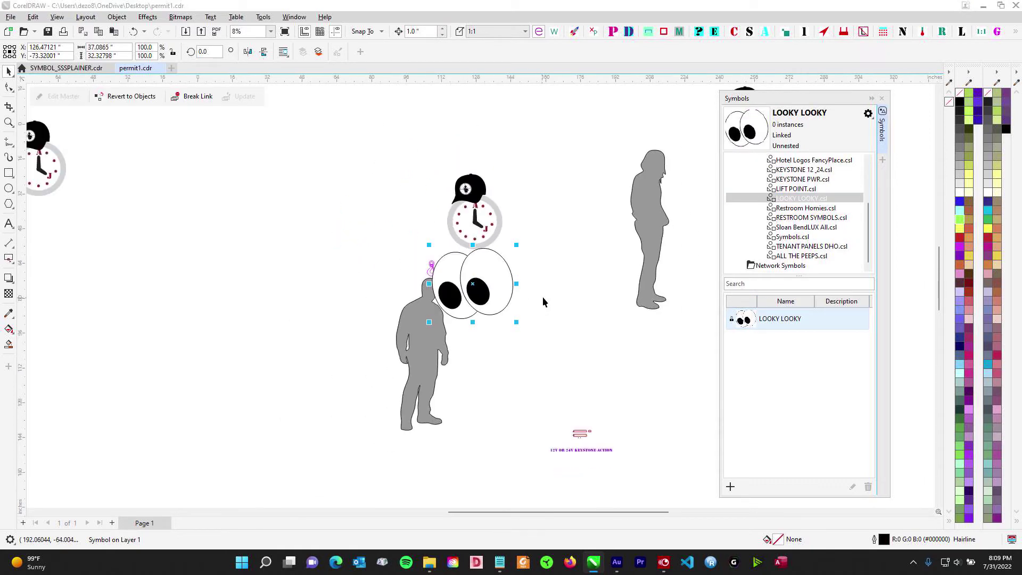
drag(544, 298, 323, 194)
drag(402, 238, 791, 326)
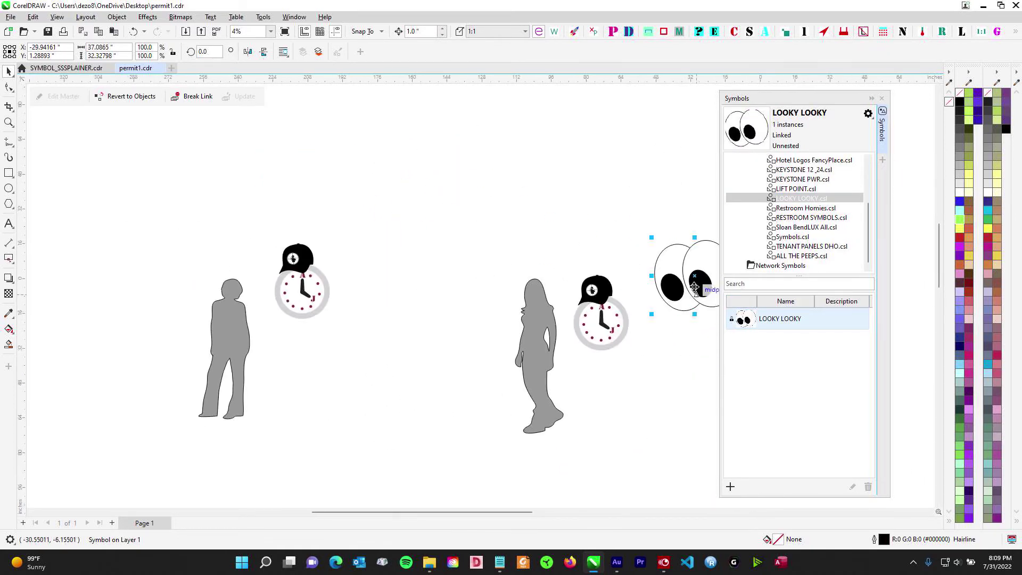
drag(685, 290, 388, 237)
Step: Place a second LOOKY LOOKY instance below the AJ HAT clock, at about X -196.6, Y -47.2 inches, and mirror it horizontally
scroll(583, 304, up, 1)
drag(766, 323, 413, 303)
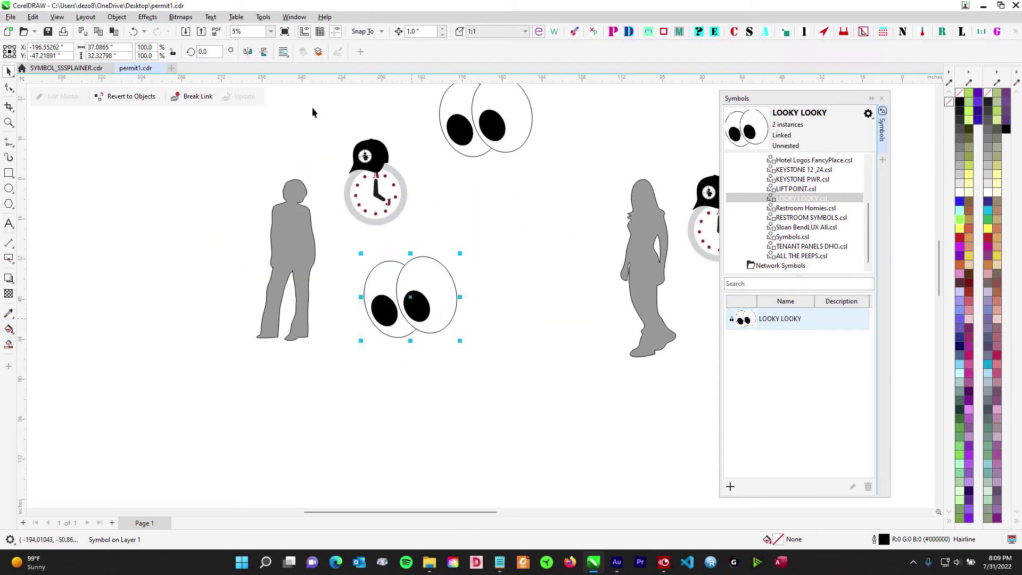
click(248, 55)
Step: Shift Homie1 away from the clock and place the mirrored eyes on its outer side, rotated to about 244 degrees
drag(298, 220, 229, 240)
click(418, 303)
click(407, 297)
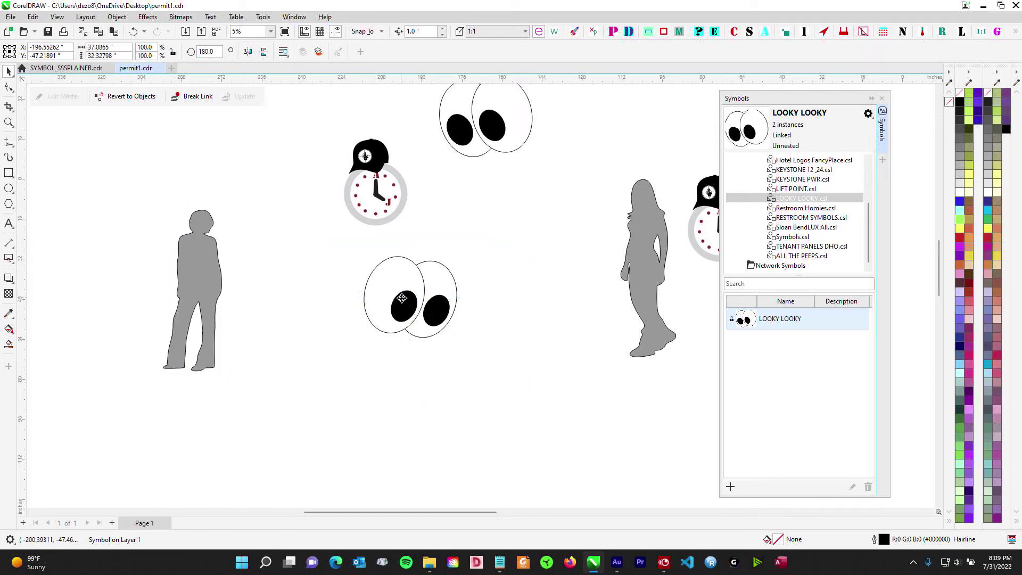
drag(360, 255, 93, 288)
drag(213, 311, 500, 326)
scroll(418, 288, up, 1)
scroll(482, 334, down, 1)
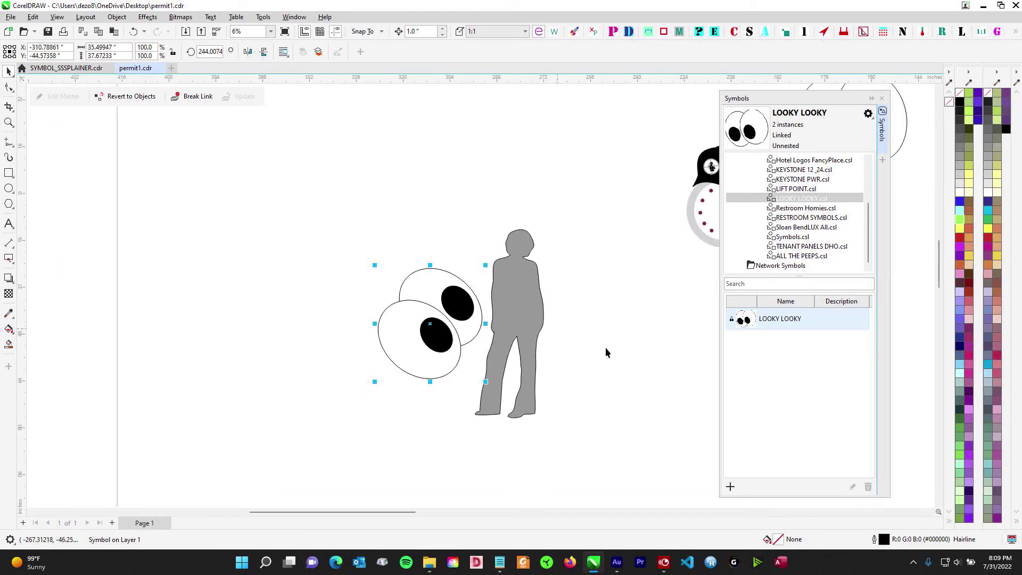
scroll(531, 374, down, 1)
drag(531, 369, 404, 357)
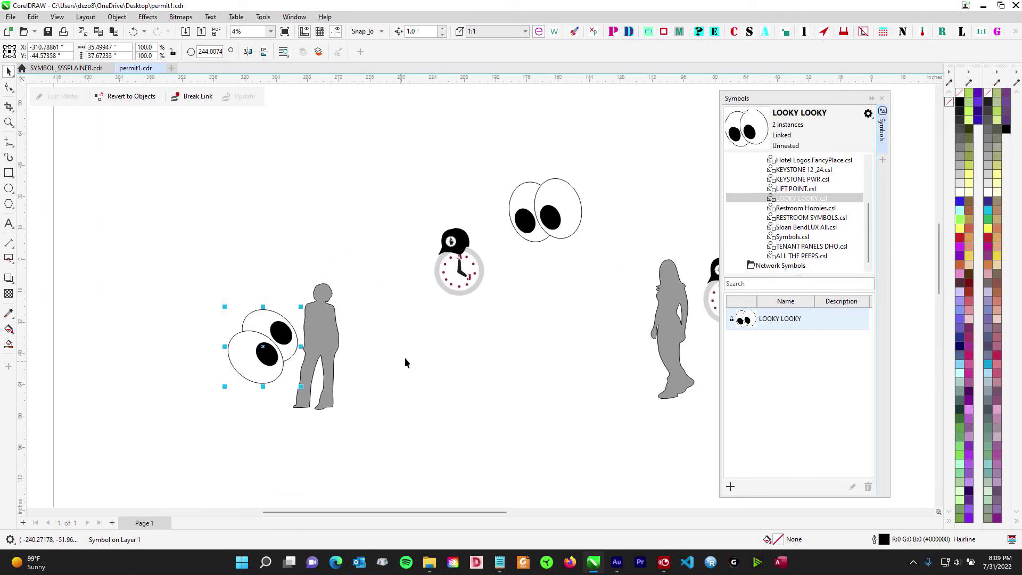
drag(531, 300, 453, 300)
Step: Collapse the Local Symbols libraries in the symbol list and deselect the rotated eyes
drag(868, 211, 866, 169)
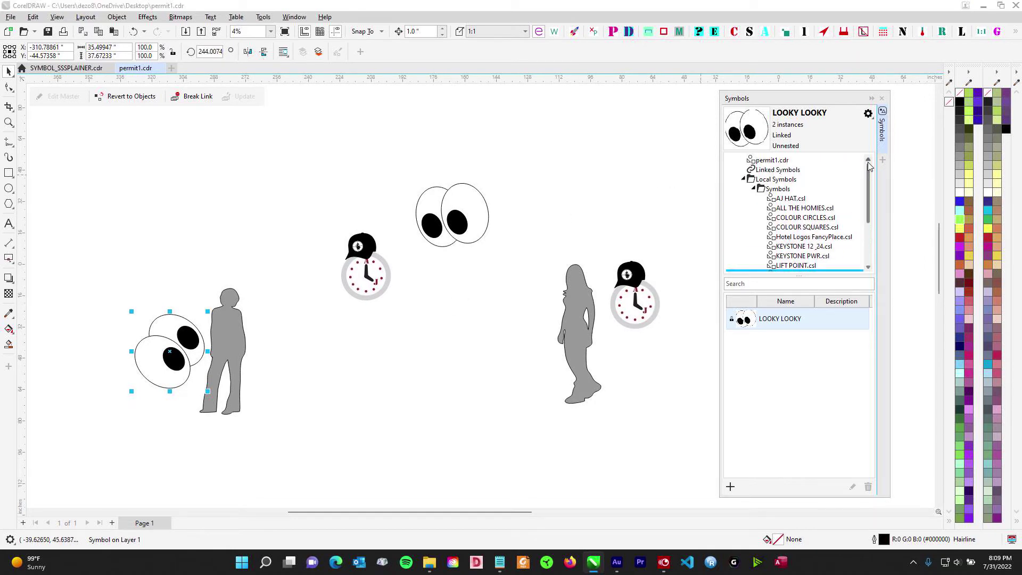
click(745, 180)
click(494, 166)
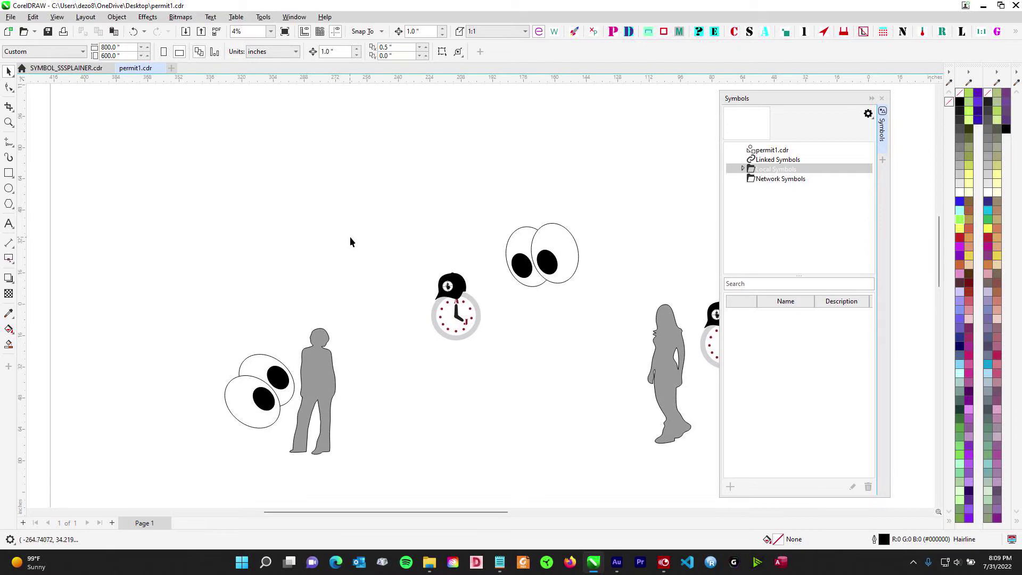
drag(350, 237, 302, 246)
Step: Switch to SYMBOL_SSSPLAINER.cdr and examine how its diagram relates the Symbol Docker libraries to the local and shared folders
click(66, 69)
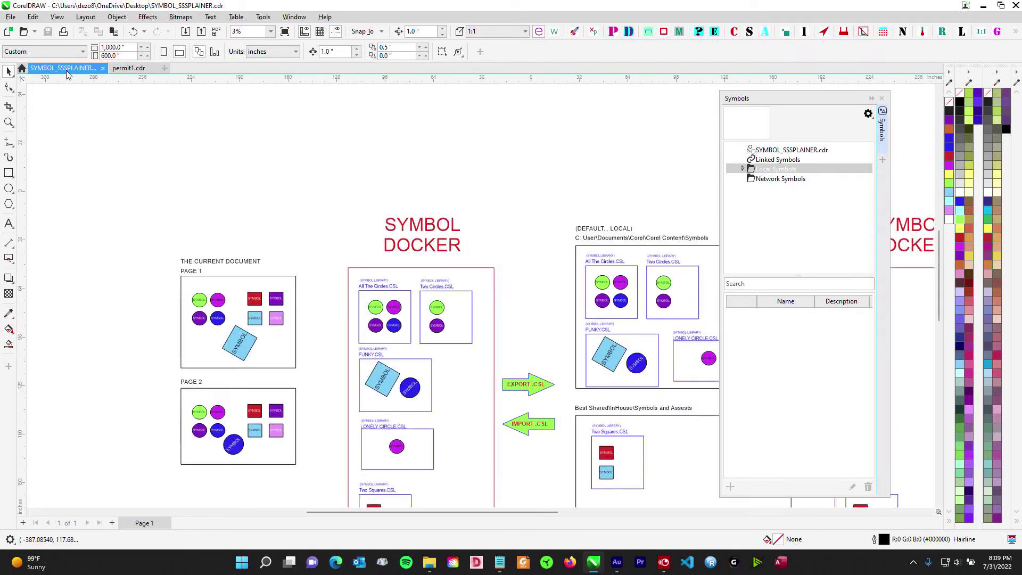
drag(359, 242, 251, 131)
drag(331, 333, 475, 334)
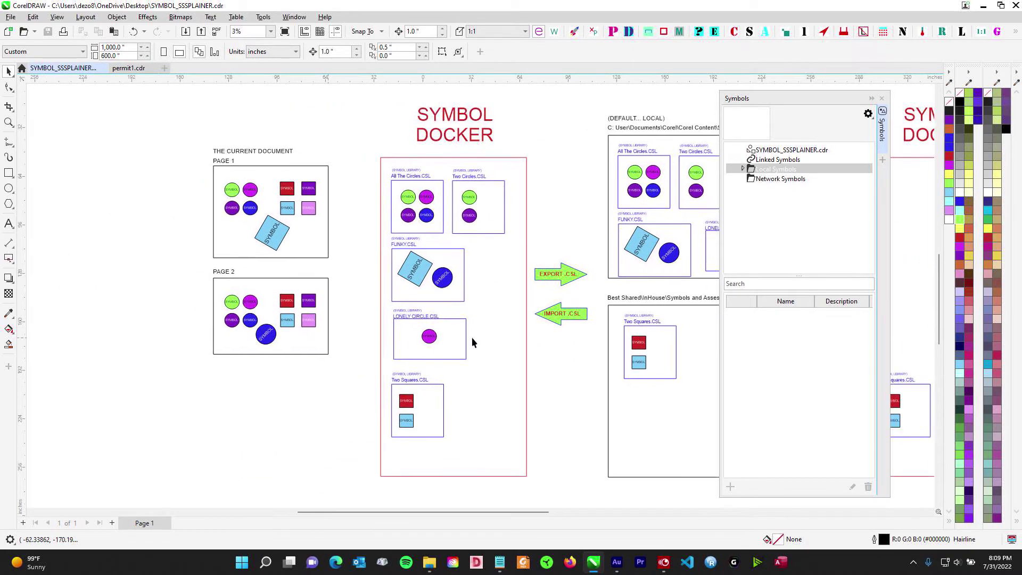
drag(498, 383, 425, 426)
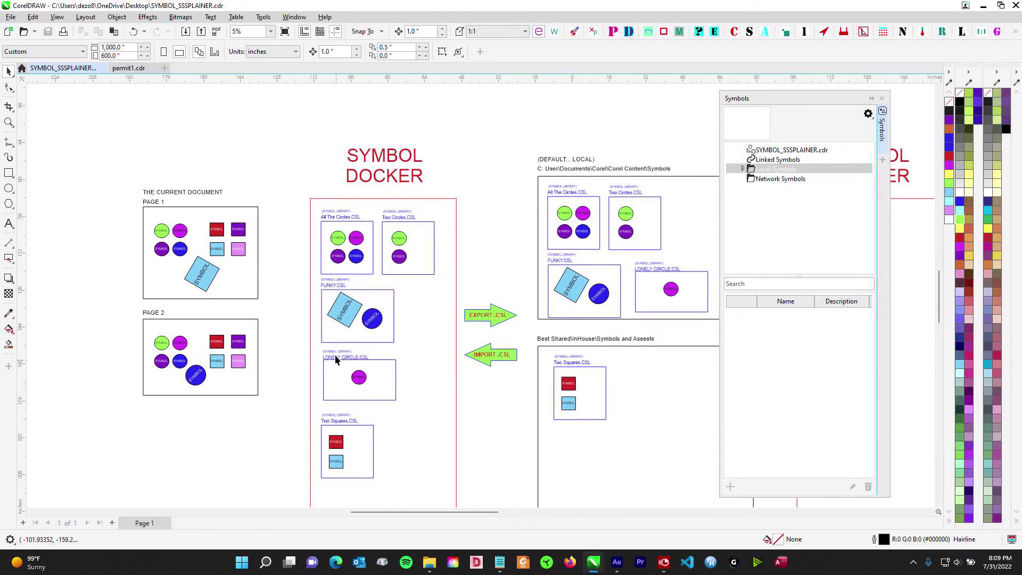
scroll(335, 360, up, 2)
drag(302, 332, 461, 456)
scroll(537, 382, down, 1)
drag(537, 382, 225, 351)
drag(468, 386, 322, 287)
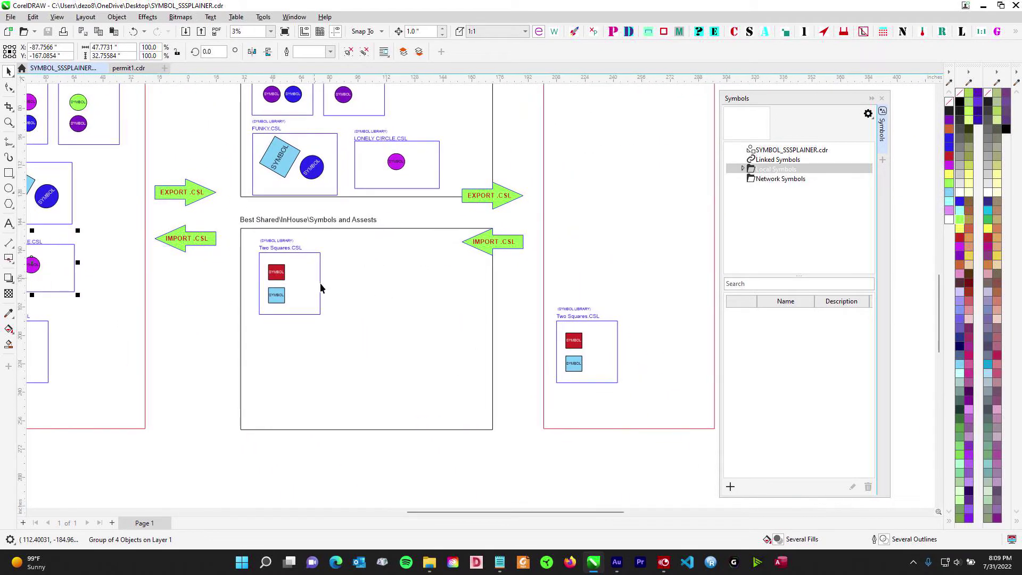
Step: Select the Network Symbols source and examine the Best Shared\InHouse folder and the overall diagram
click(766, 180)
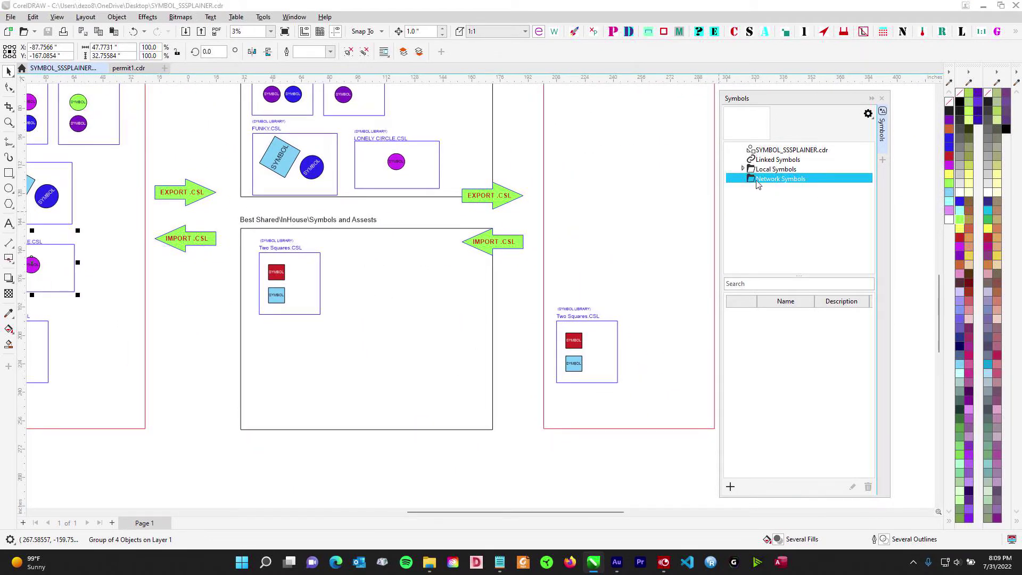
drag(617, 168, 631, 176)
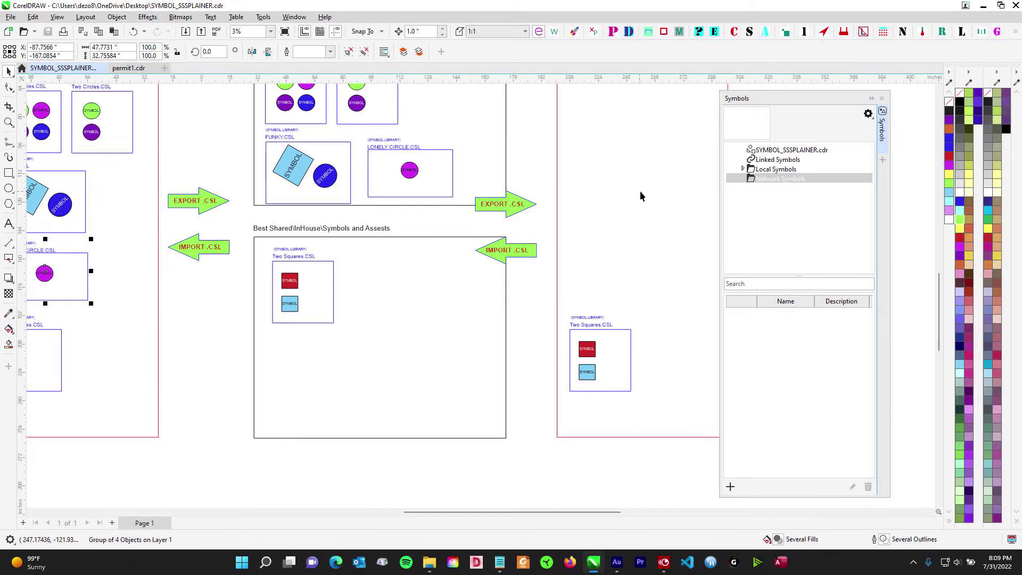
scroll(641, 187, down, 1)
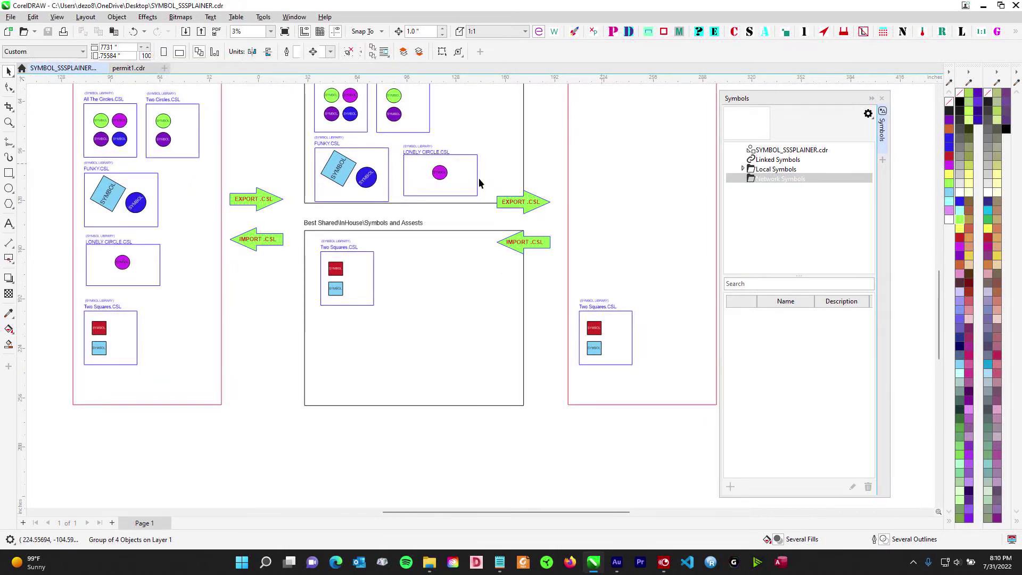
scroll(479, 180, down, 1)
drag(499, 214, 371, 312)
drag(377, 200, 553, 226)
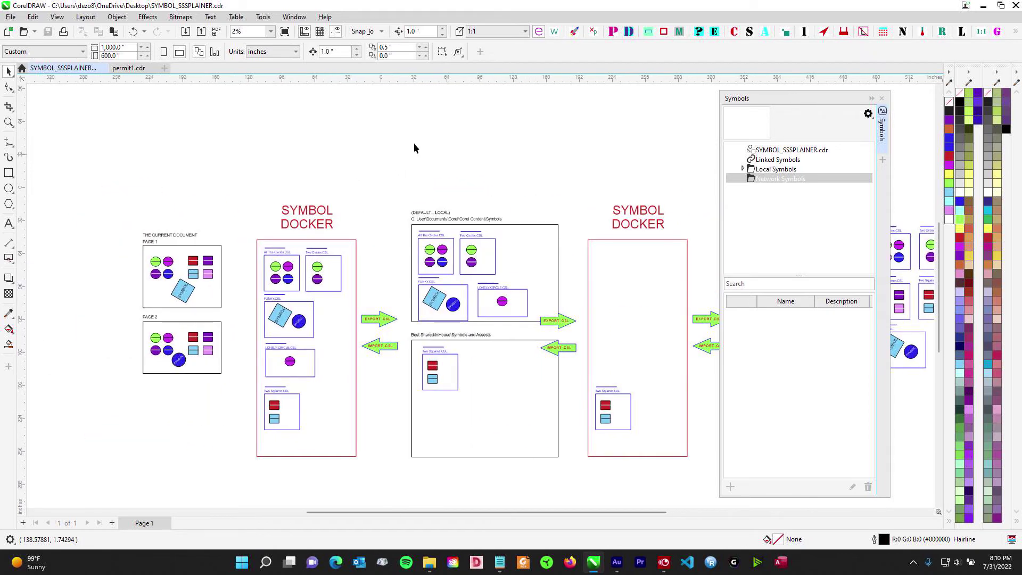
Step: Return to the permit1.cdr document, review the placed symbols and close the document
click(128, 68)
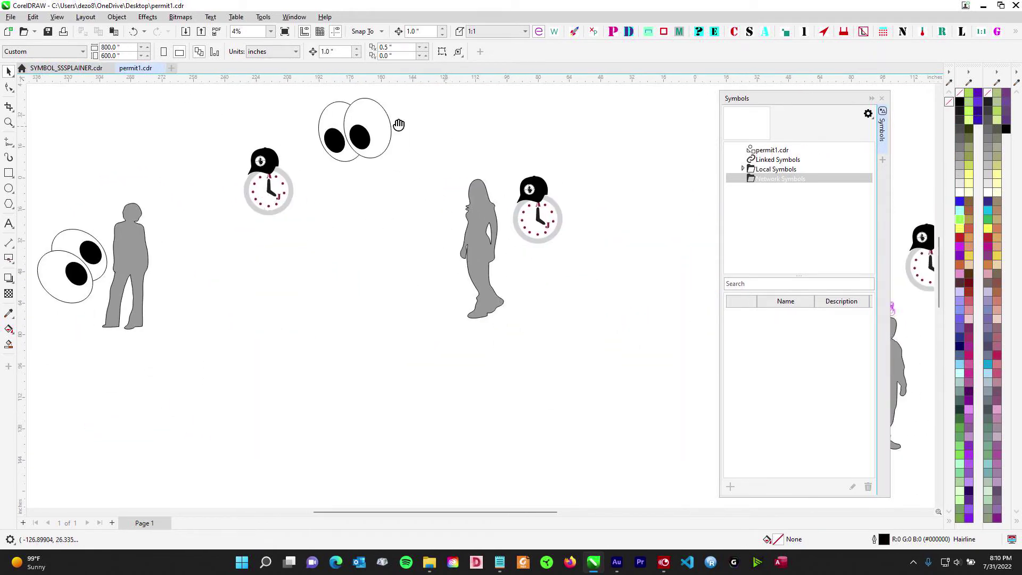
drag(399, 125, 520, 223)
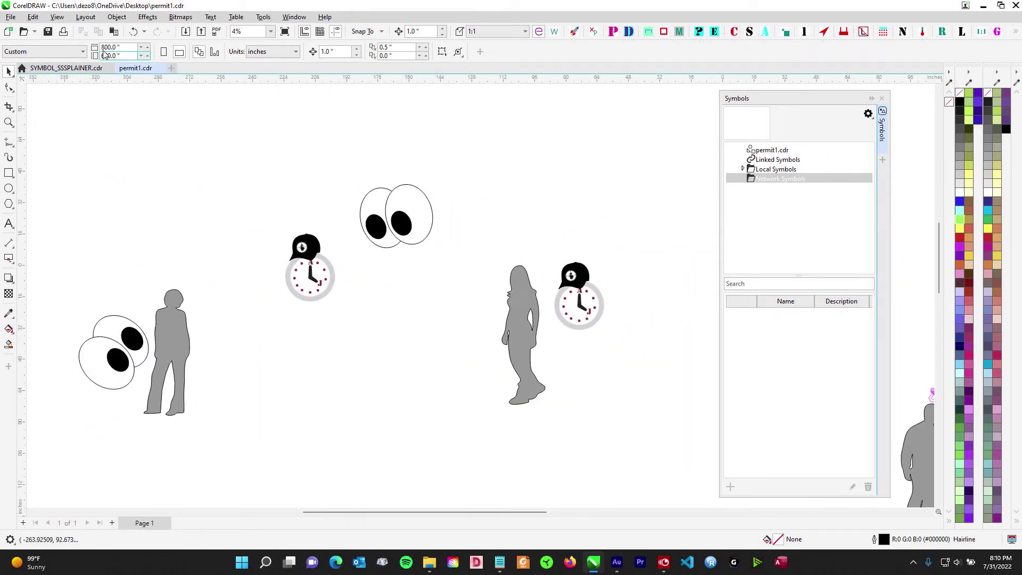
click(161, 68)
click(481, 309)
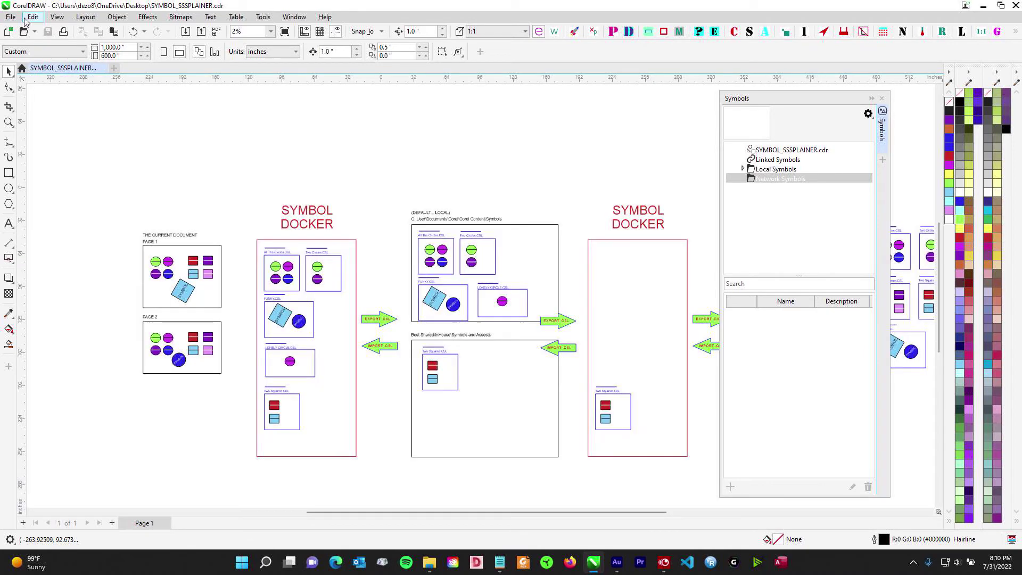
Step: Open the recently used file PEEPS.cdr from the Desktop
click(13, 19)
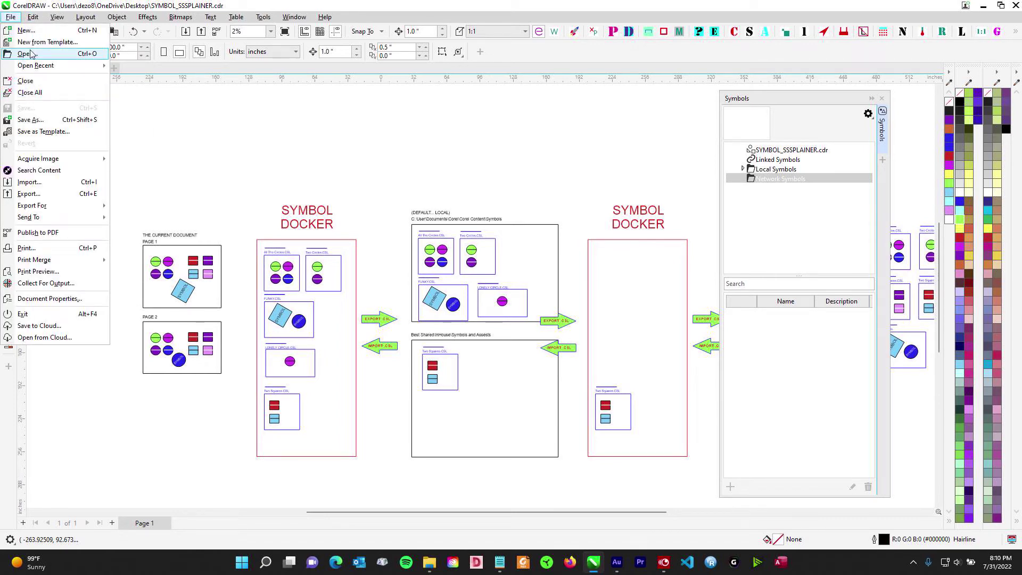
mouse_move(45, 66)
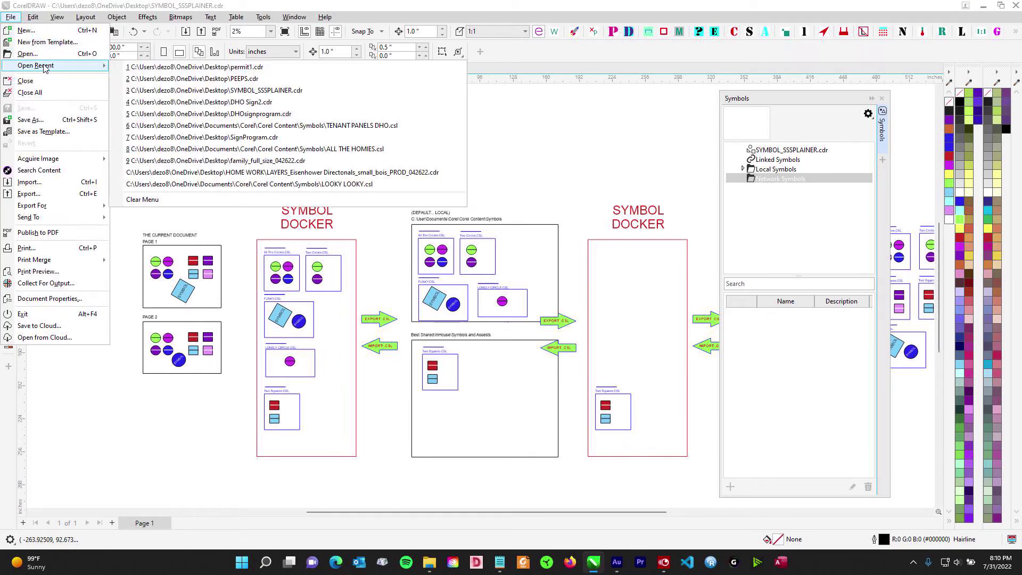
click(184, 79)
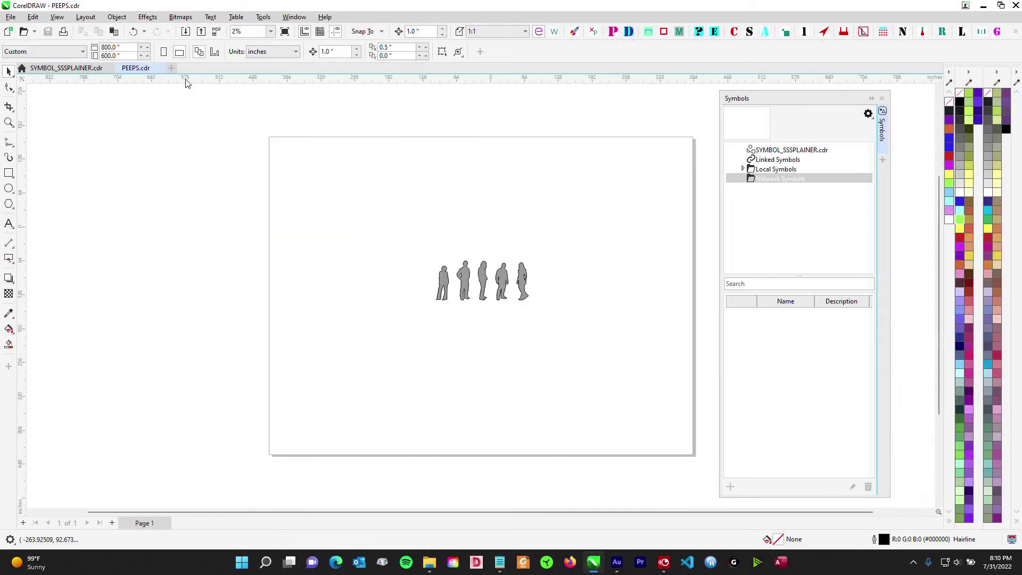
Step: Copy the five people silhouettes from PEEPS.cdr into a new blank document
drag(388, 230, 616, 347)
scroll(503, 257, up, 1)
click(493, 217)
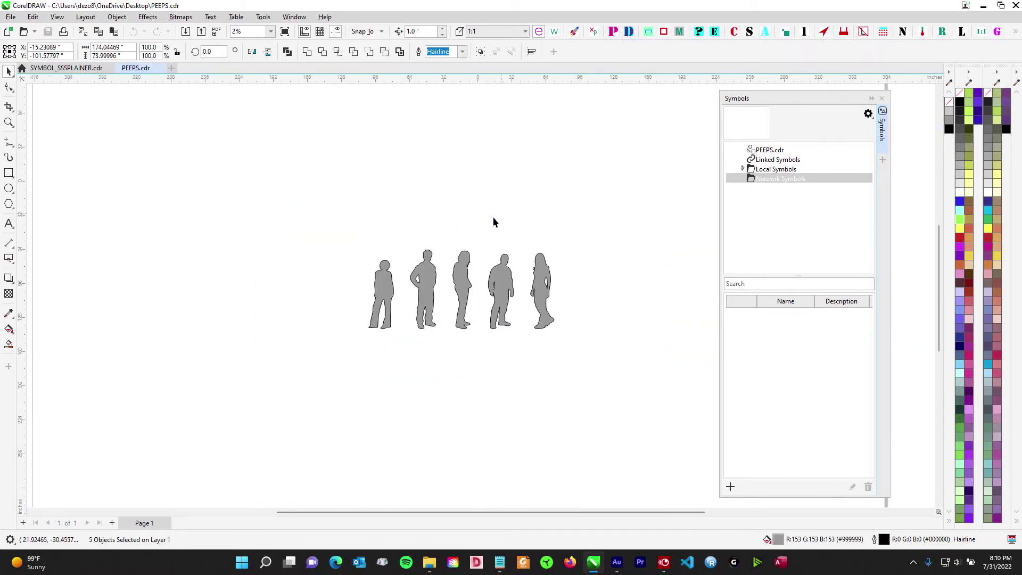
drag(356, 226, 609, 350)
scroll(380, 246, up, 1)
scroll(369, 238, up, 1)
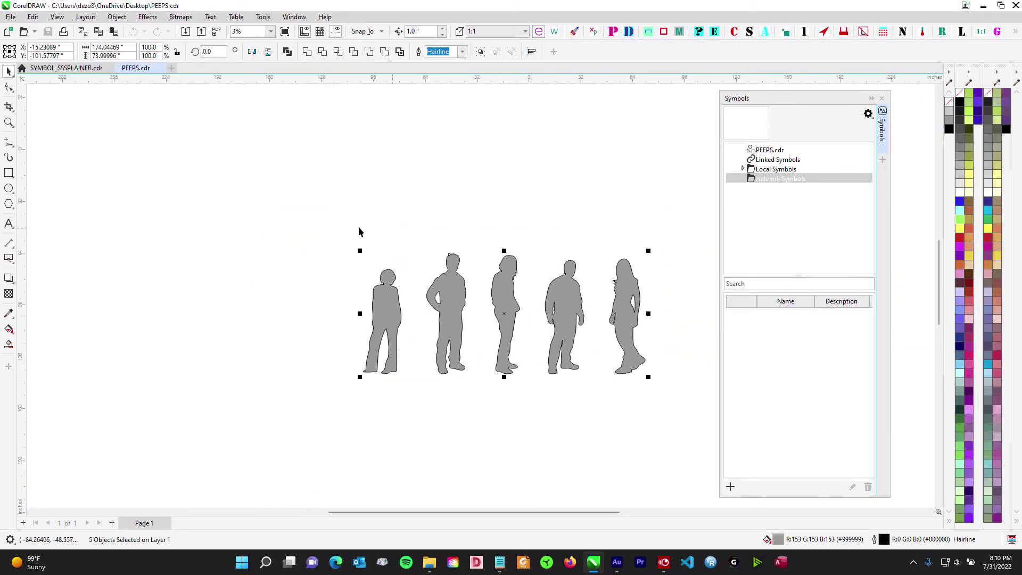
scroll(260, 188, down, 2)
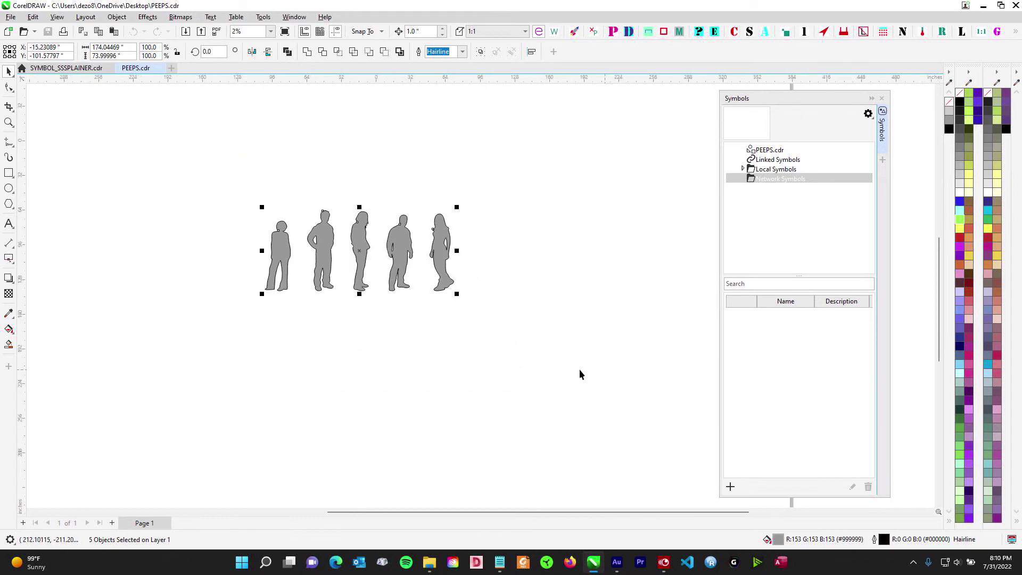
drag(75, 164, 618, 358)
drag(171, 148, 575, 361)
drag(192, 147, 669, 406)
key(ctrl+n)
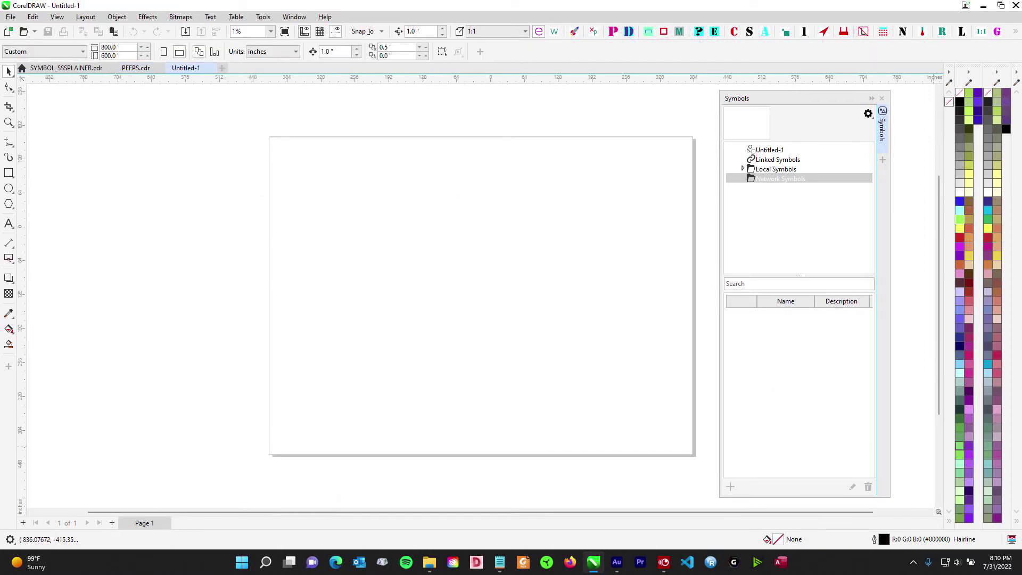
key(ctrl+v)
scroll(479, 266, up, 3)
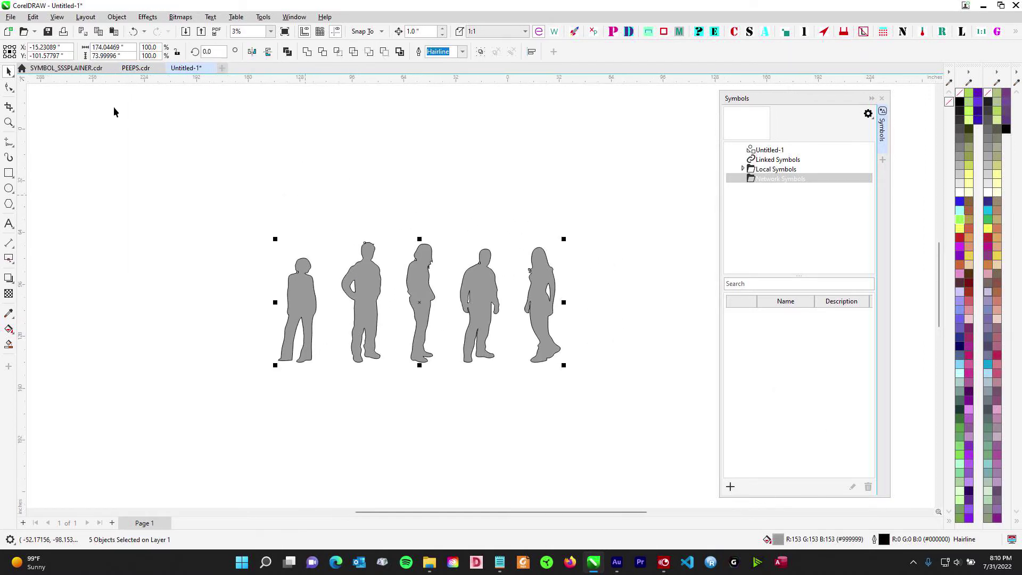
Step: Create a symbol named HOMIES from the five pasted silhouettes in the untitled document
click(132, 69)
click(202, 69)
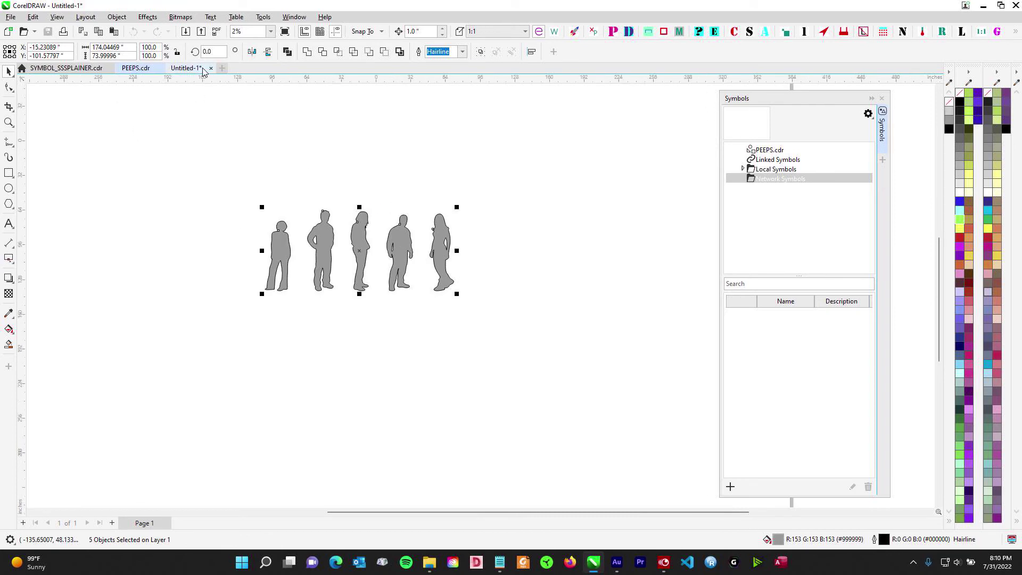
drag(181, 160, 727, 426)
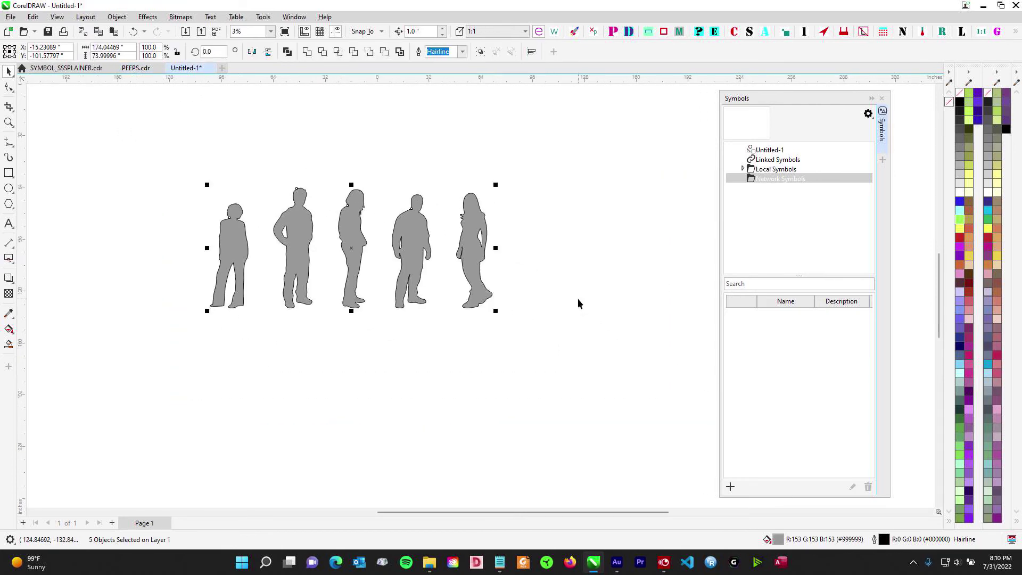
click(730, 487)
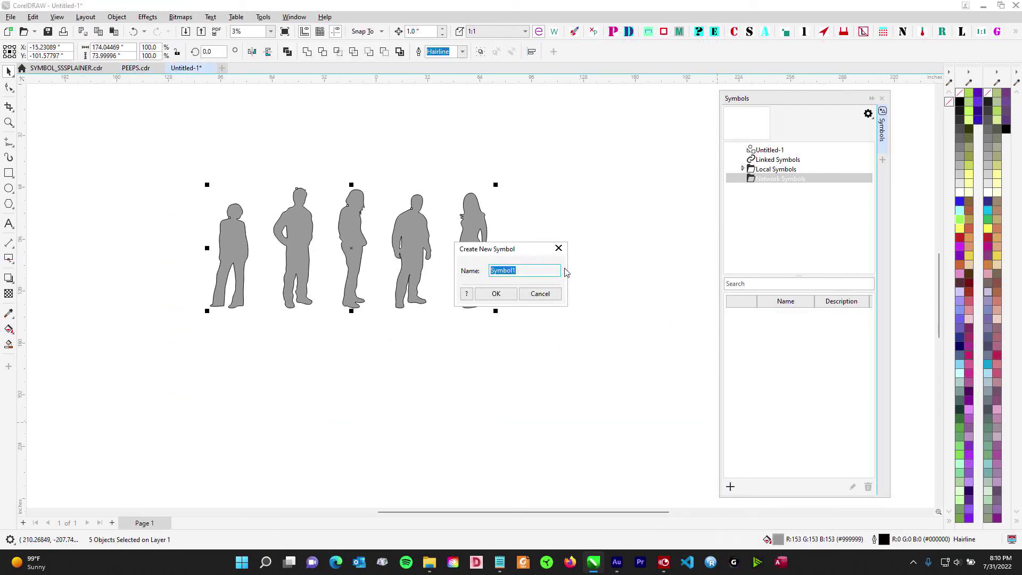
text(HOMIES)
click(506, 296)
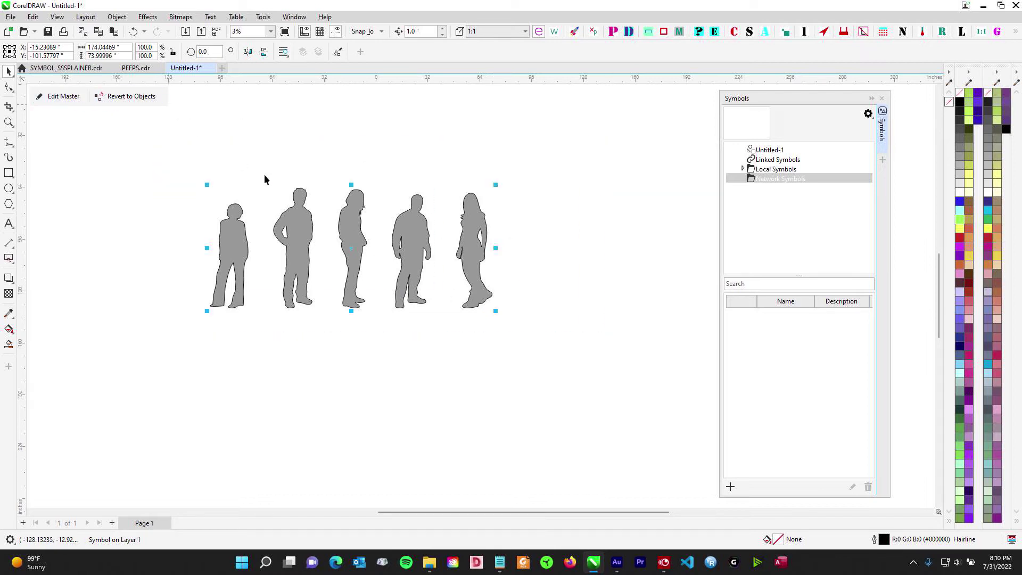
Step: Deselect the silhouettes symbol and show the untitled document's own symbols in the symbol list
drag(160, 168, 653, 387)
drag(166, 134, 328, 332)
drag(219, 177, 573, 403)
click(573, 408)
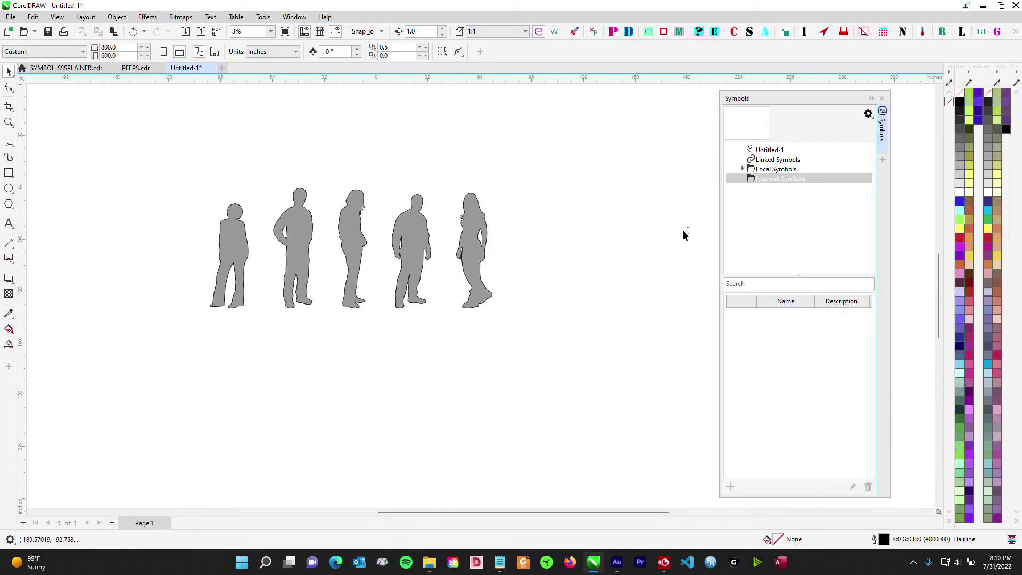
drag(788, 101, 403, 128)
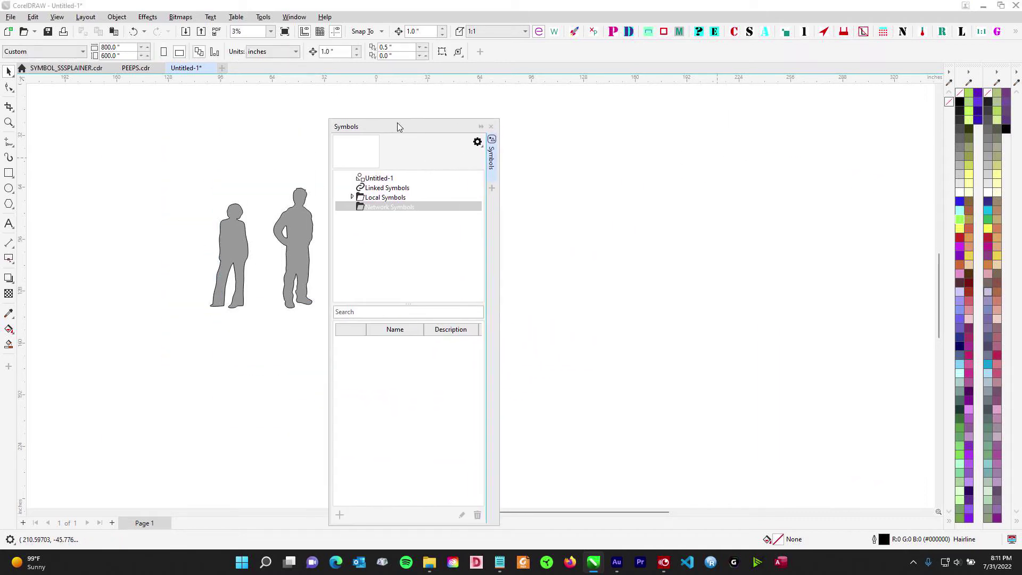
click(386, 179)
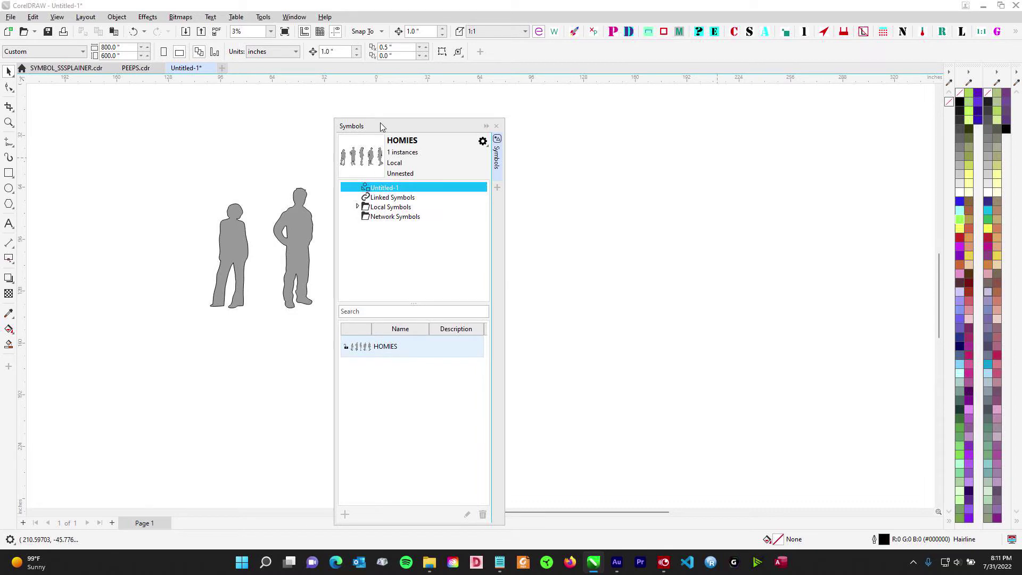
Step: Export the untitled document's symbol library as "peeps all" to the SYMBOLS folder on the X: drive
drag(380, 125, 712, 103)
click(818, 120)
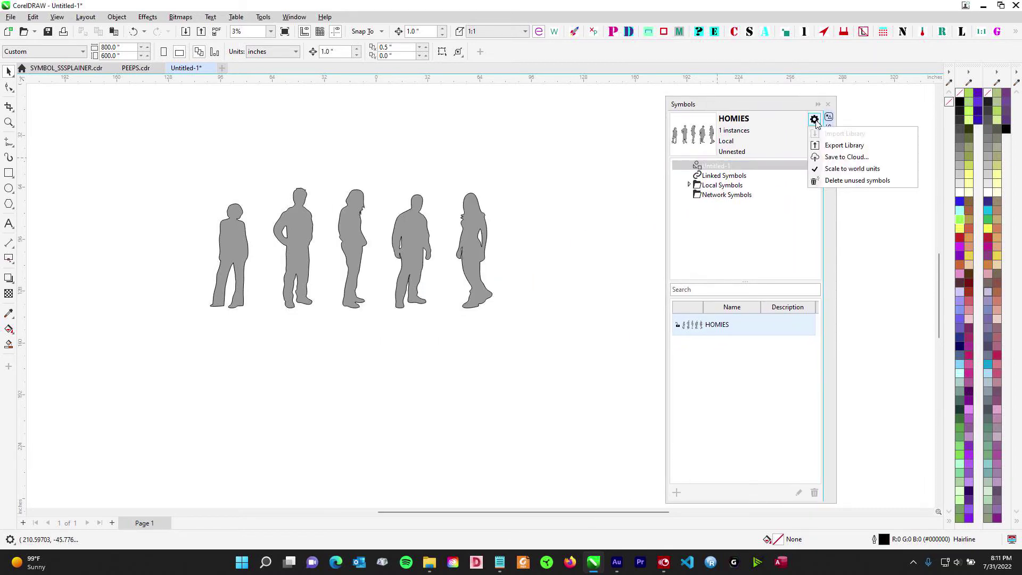
click(838, 145)
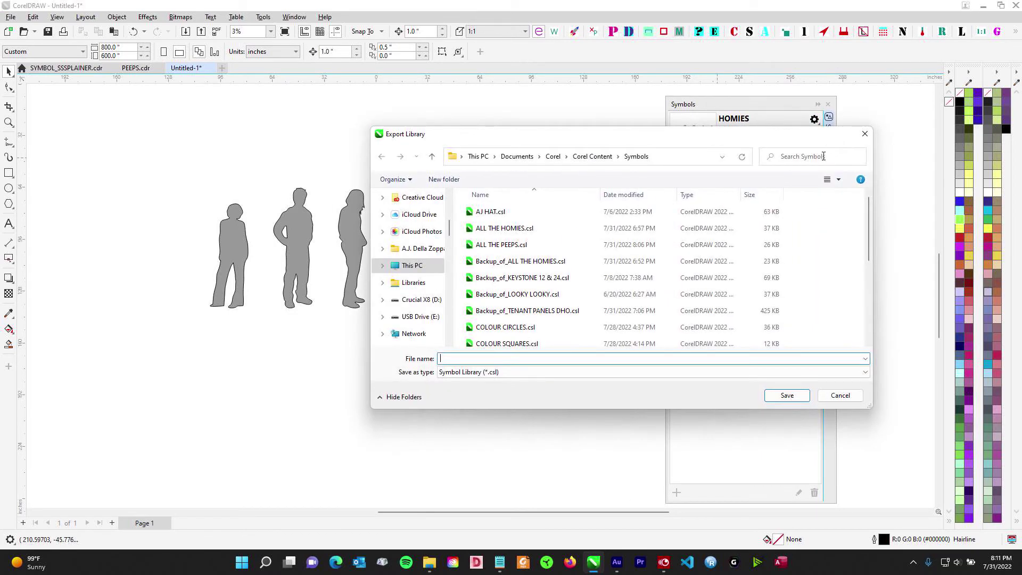
drag(450, 230, 451, 198)
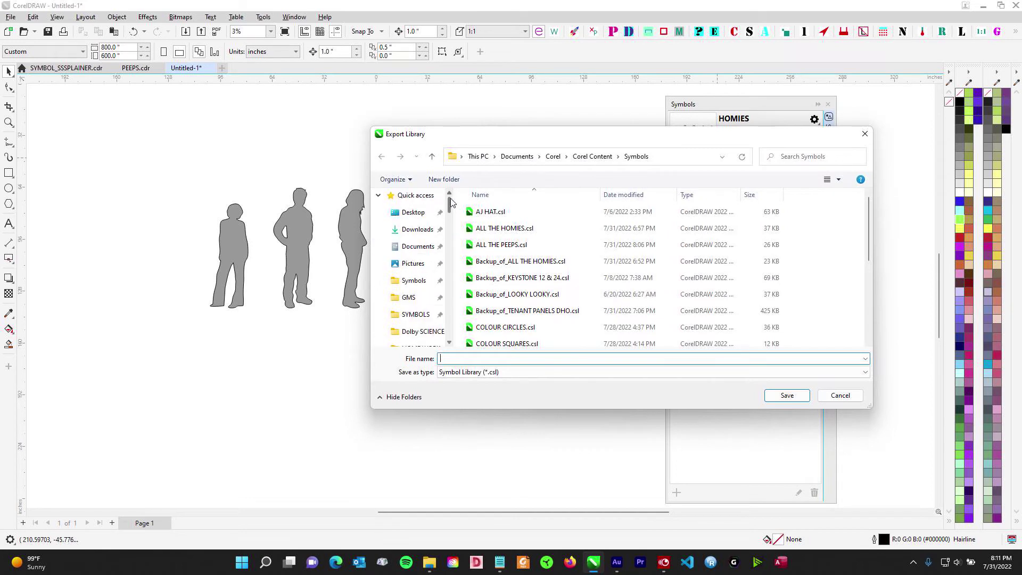
click(416, 314)
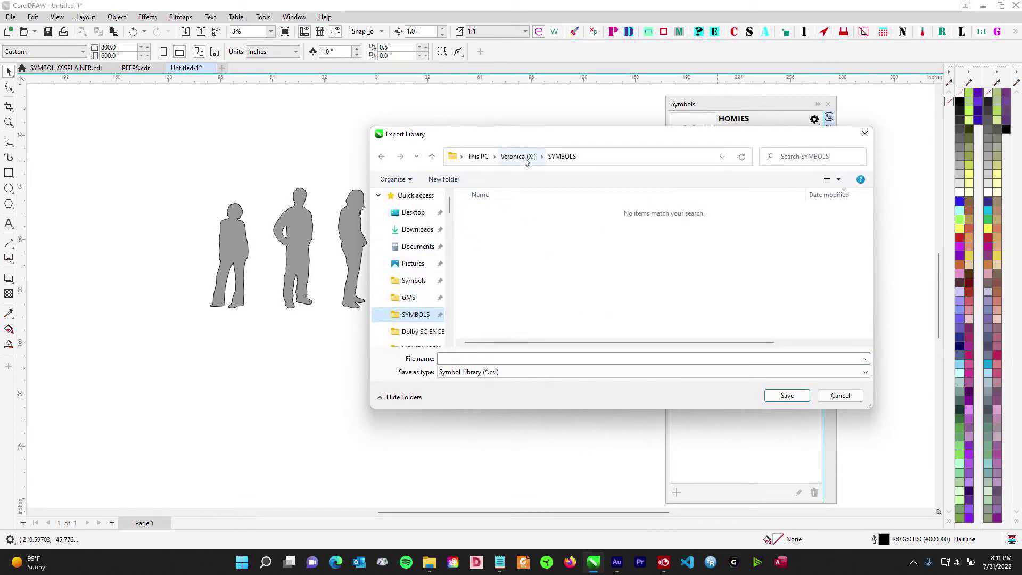
click(516, 359)
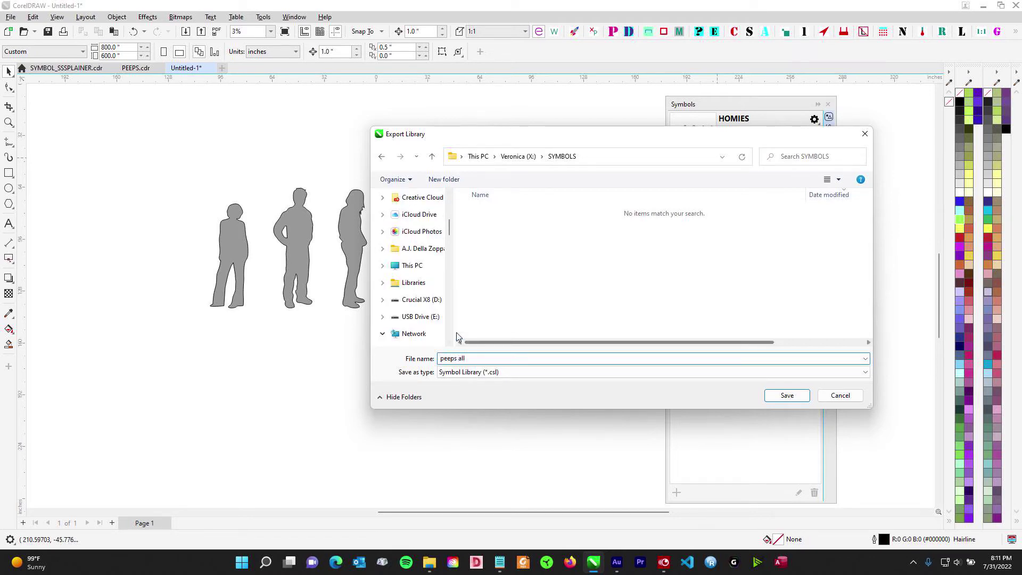
click(786, 396)
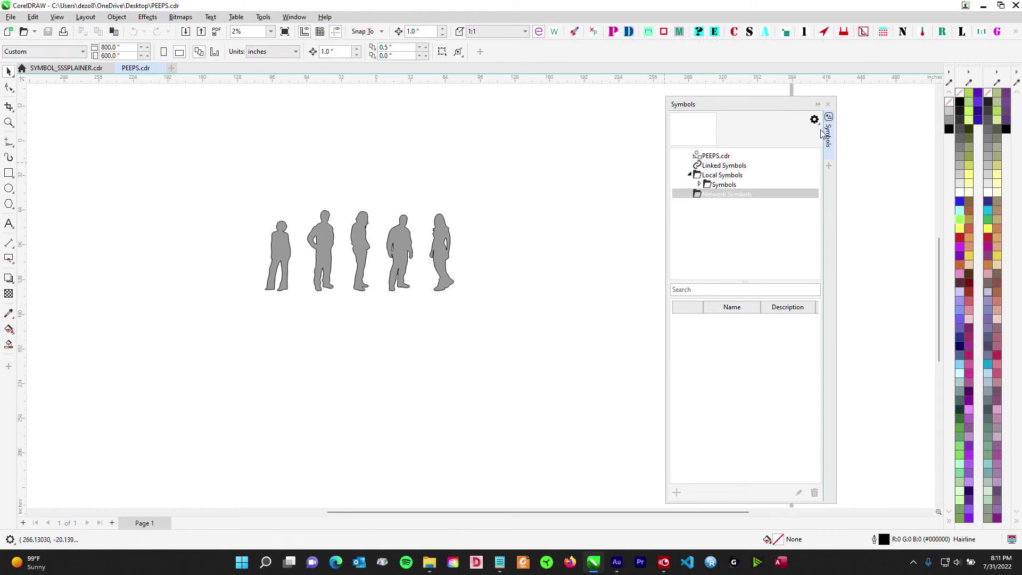
Step: Start importing a library into Network Symbols and expand the X: drive in the file browser
click(815, 119)
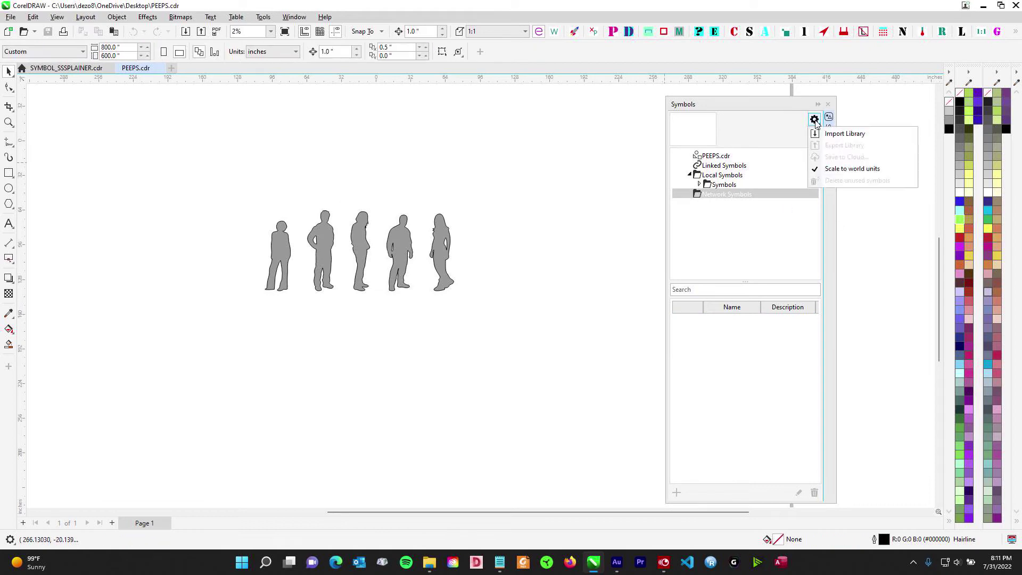
drag(757, 108, 743, 105)
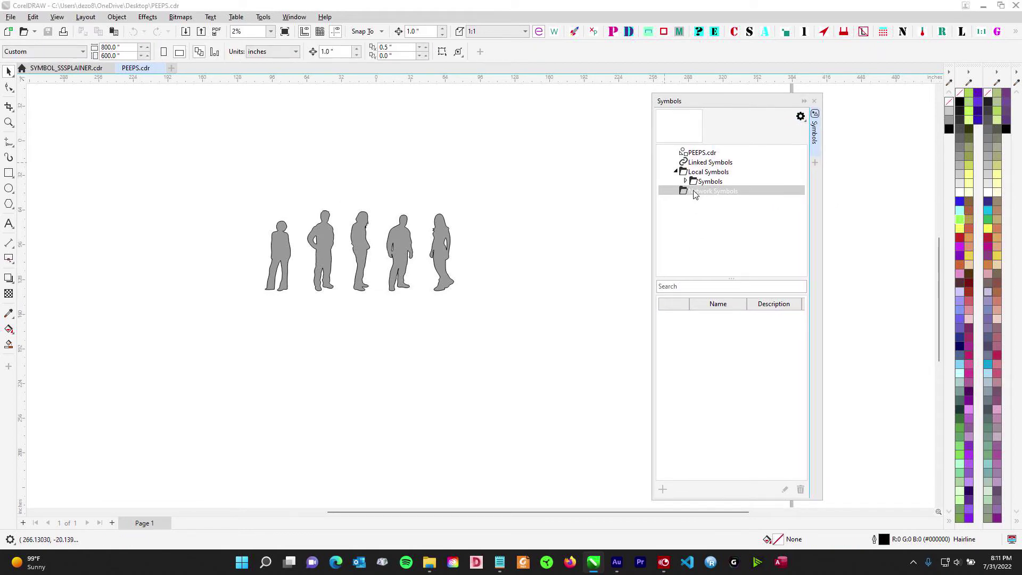
click(801, 116)
click(817, 133)
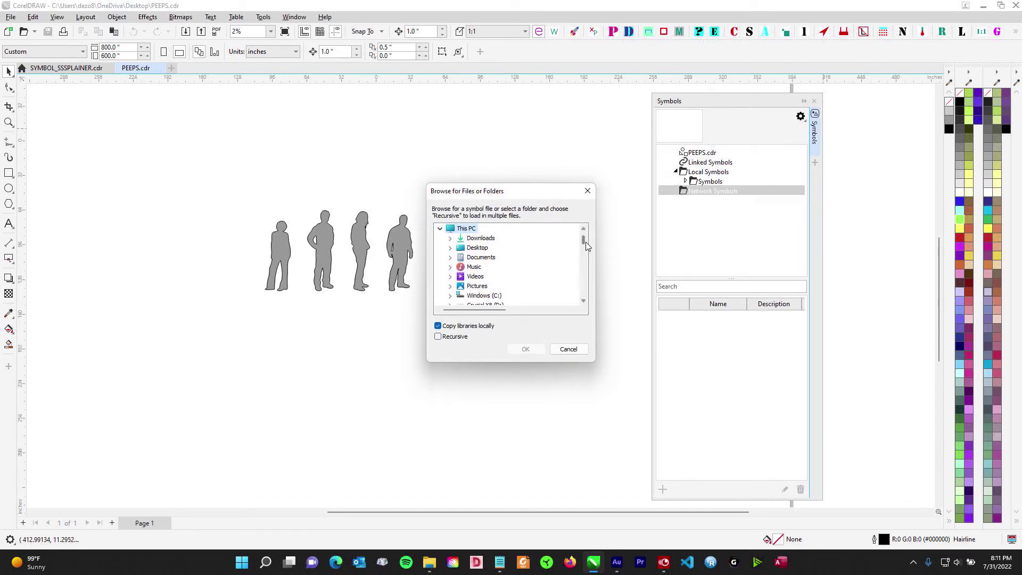
drag(586, 238, 588, 238)
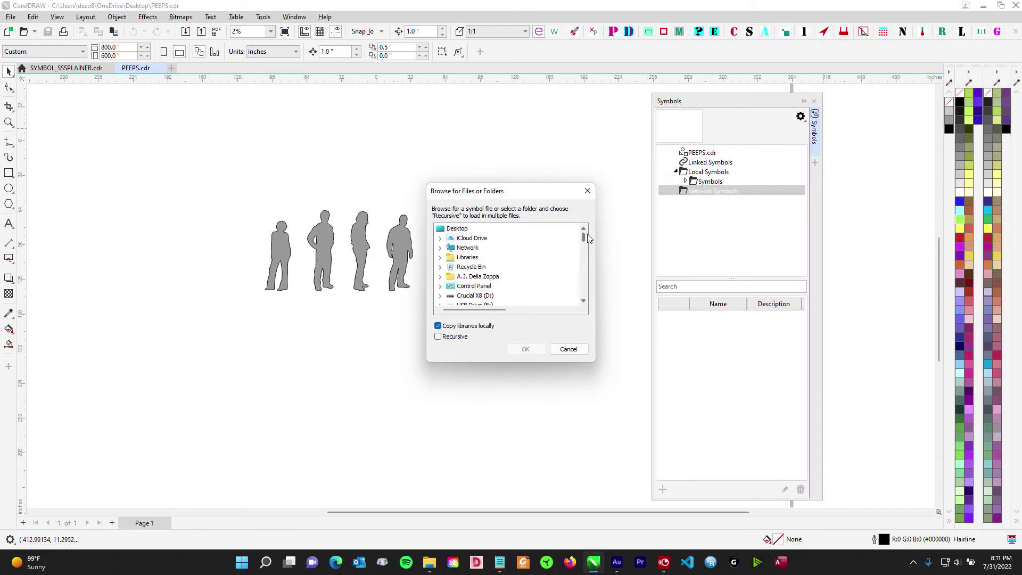
scroll(491, 267, down, 5)
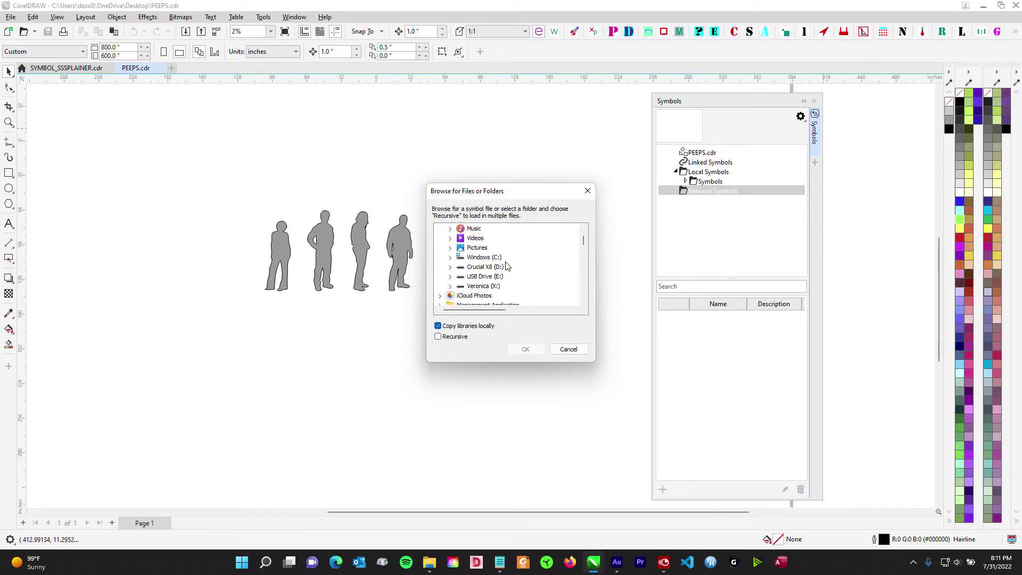
double_click(489, 287)
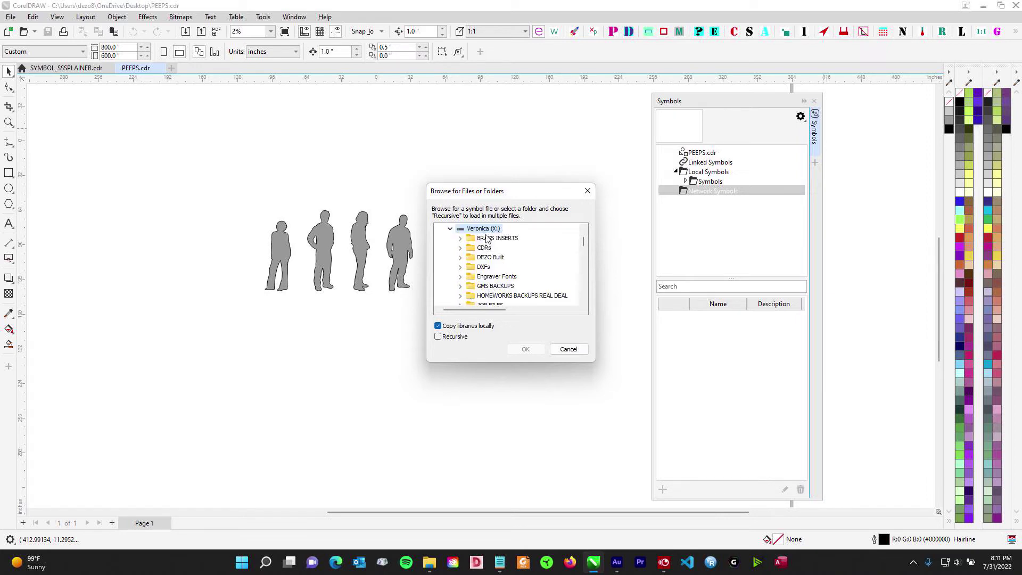
Step: Import peeps all.csl from the SYMBOLS folder with Copy libraries locally turned off
scroll(495, 258, down, 1)
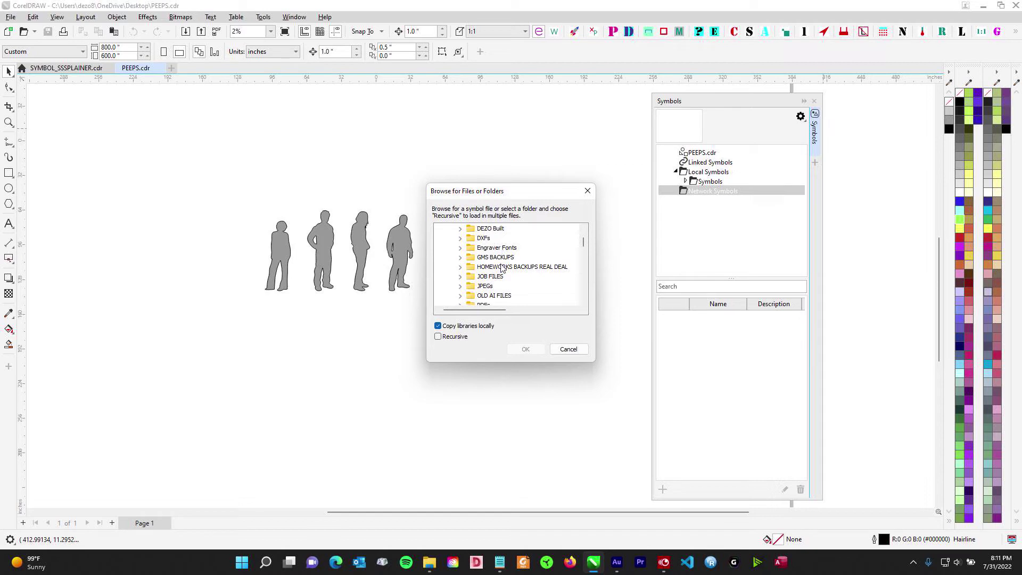
scroll(506, 267, down, 2)
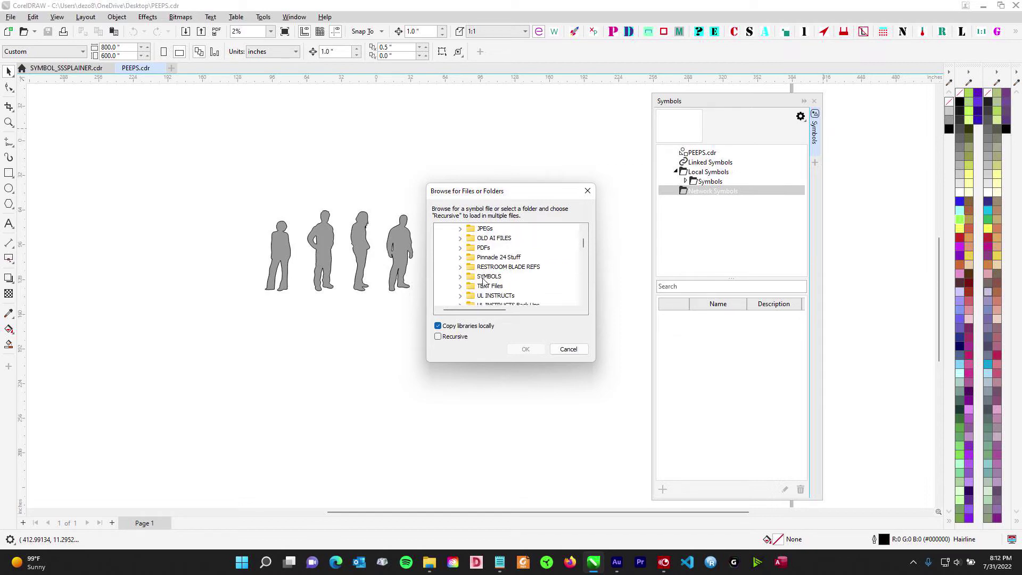
click(483, 276)
click(460, 276)
click(500, 286)
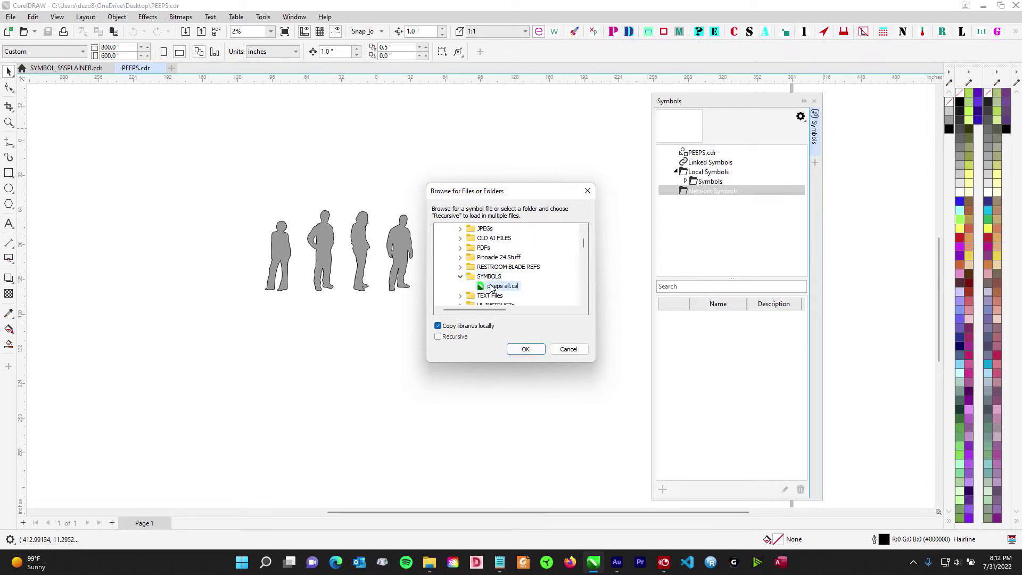
click(438, 326)
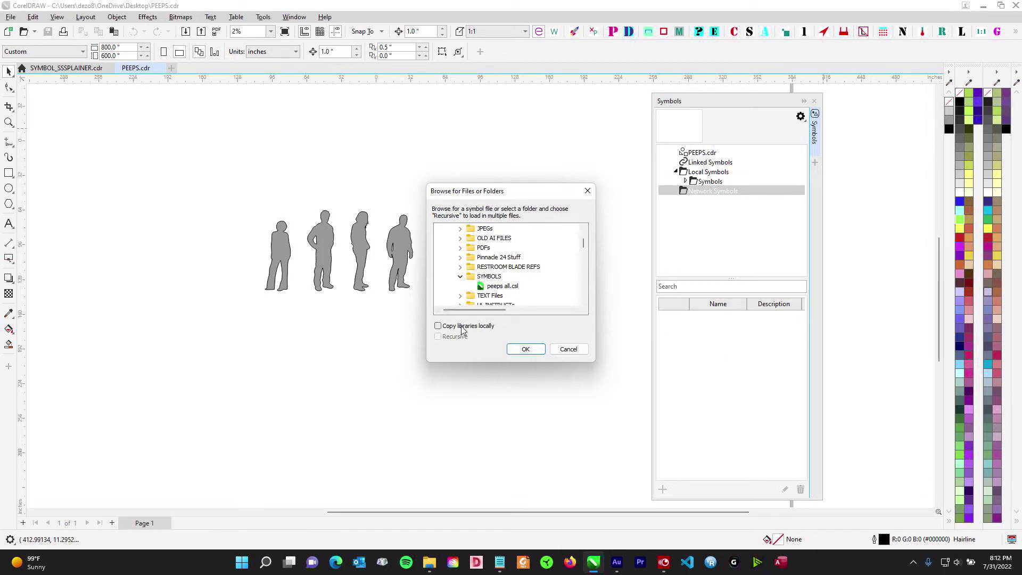
click(532, 349)
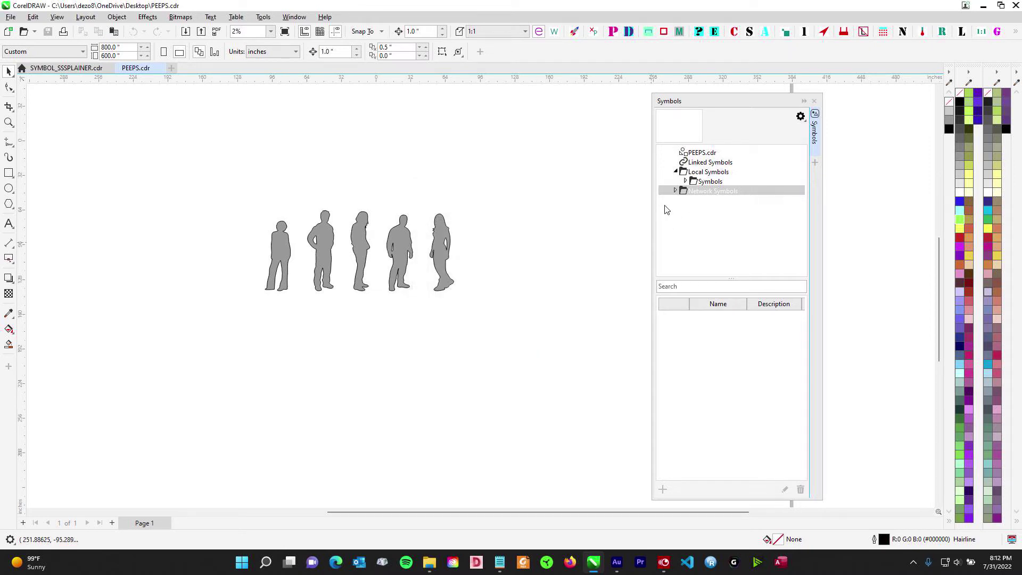
Step: Expand Network Symbols to show the symbols in peeps all.csl, and close PEEPS.cdr
click(677, 191)
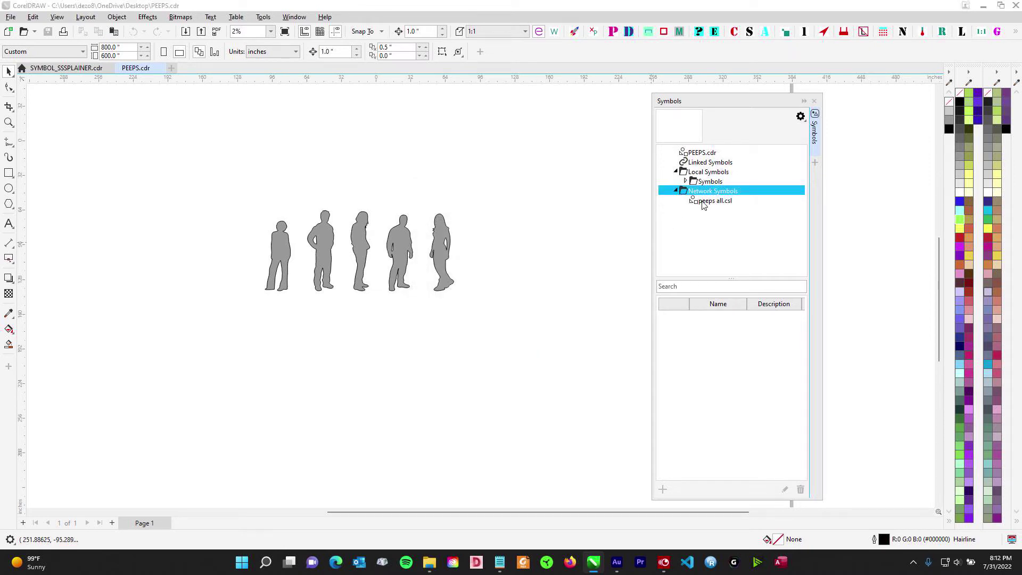
click(704, 203)
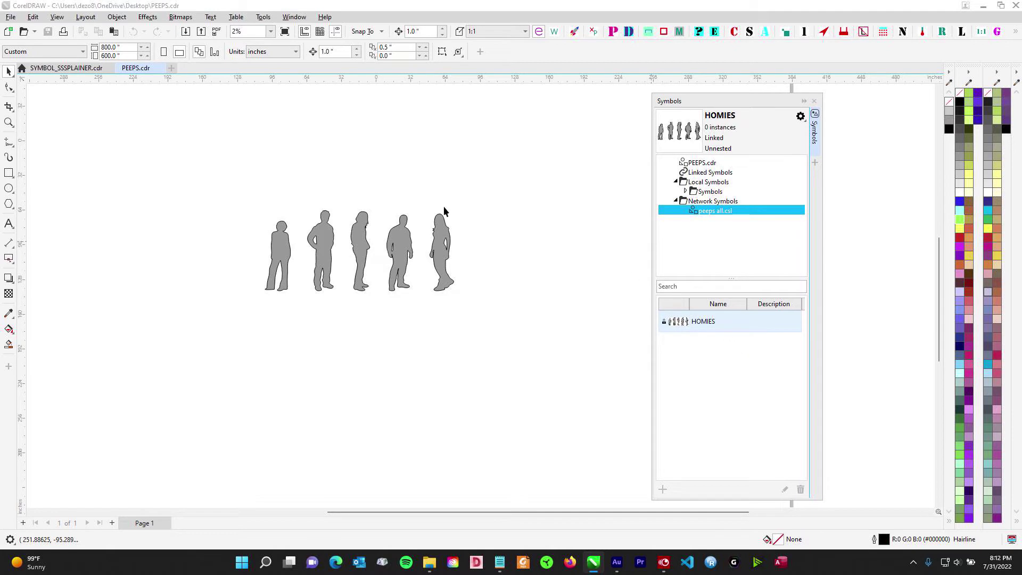
click(592, 241)
click(160, 68)
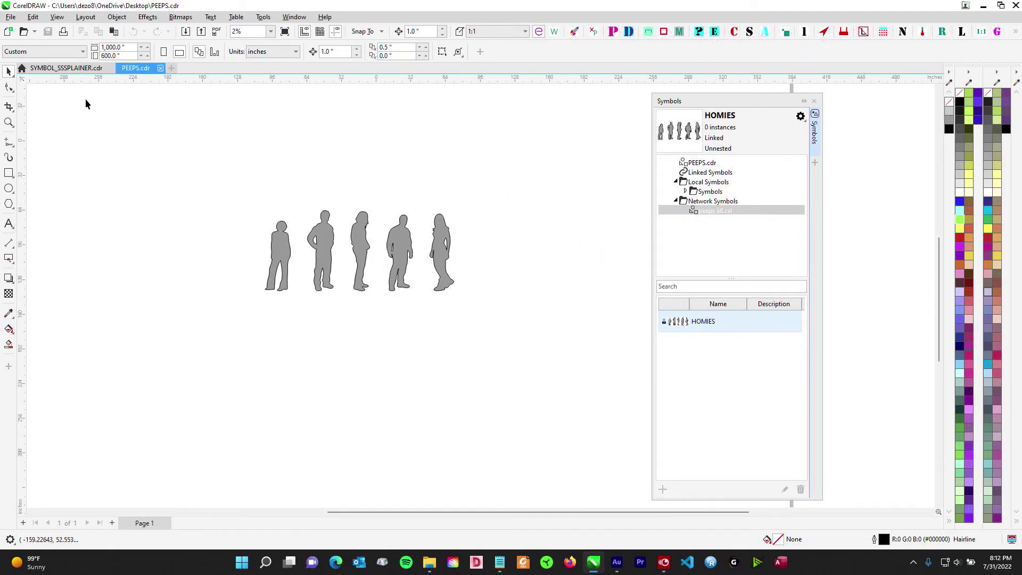
Step: Show the symbols in peeps all.csl and examine the diagram's default local and shared in-house library boxes
click(695, 208)
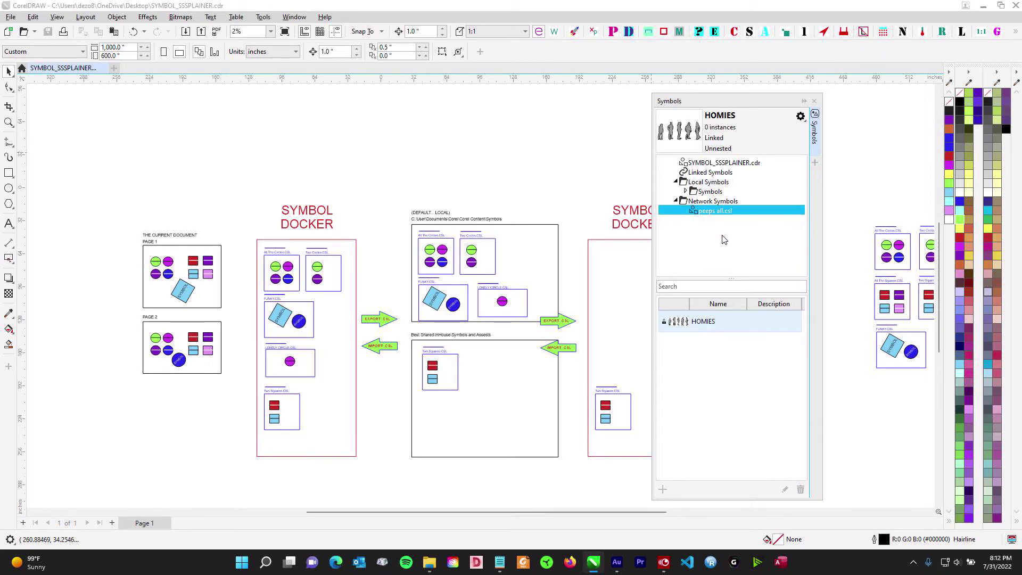
scroll(453, 343, up, 3)
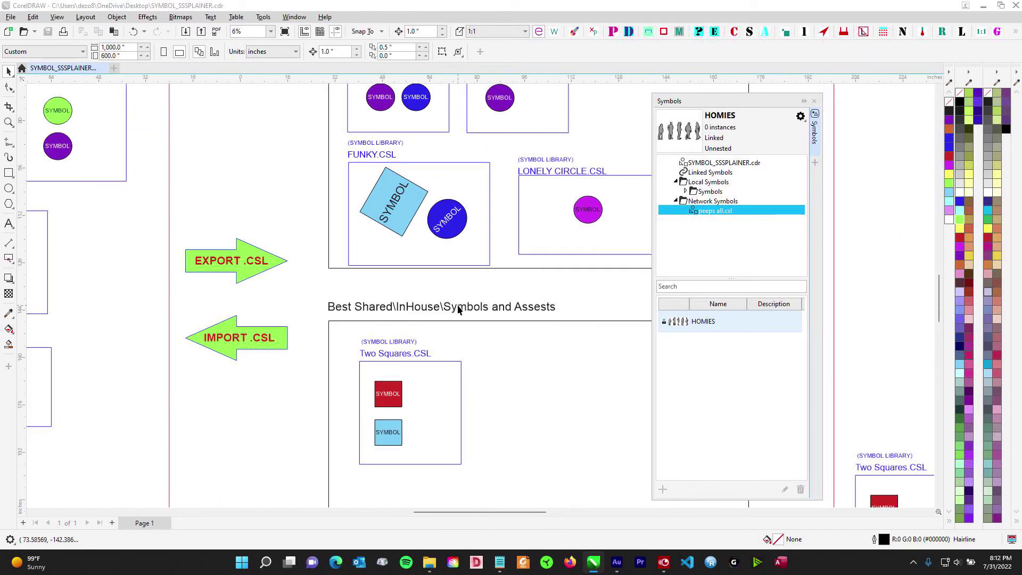
click(712, 345)
click(705, 327)
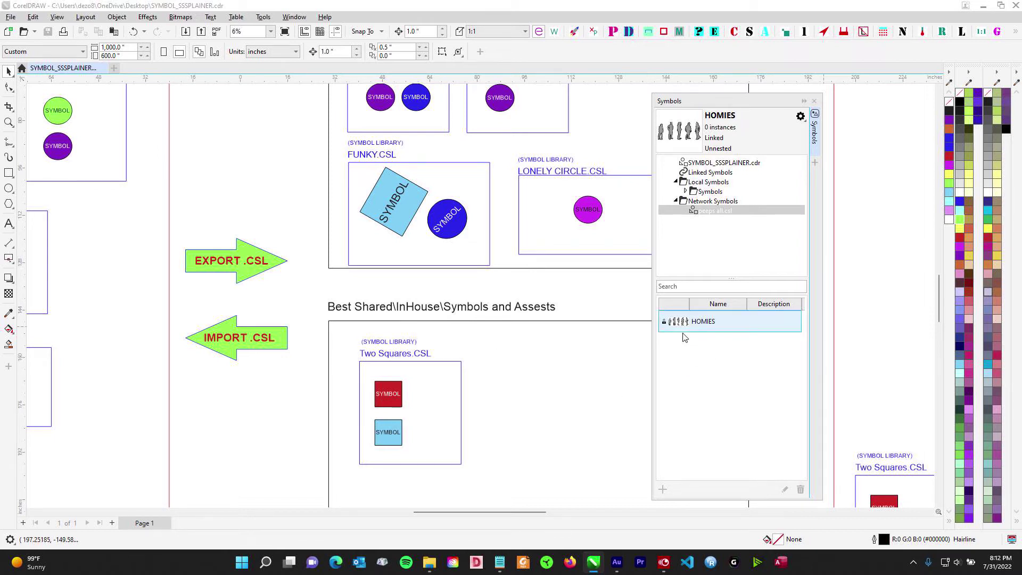
scroll(522, 366, down, 2)
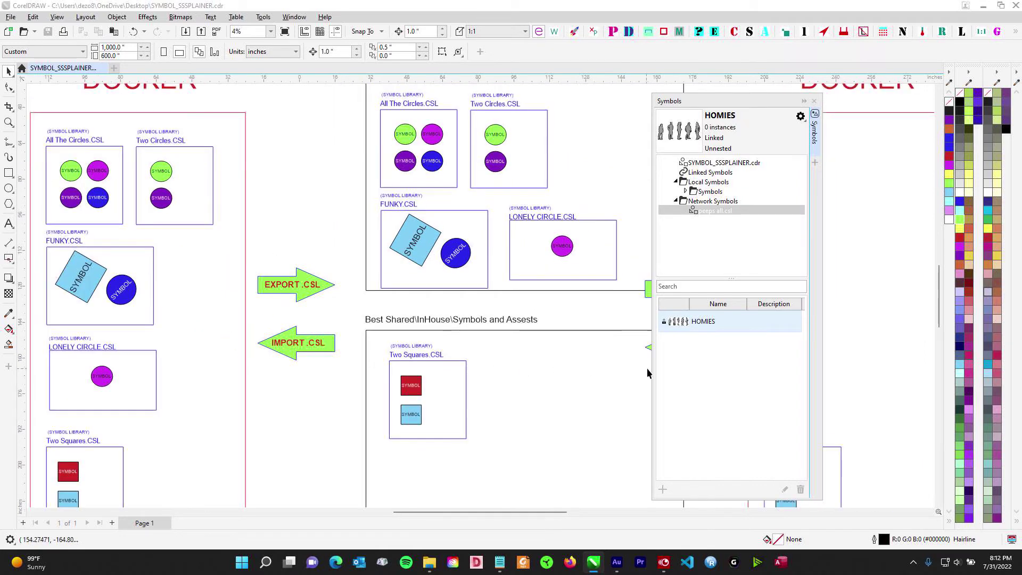
scroll(554, 362, down, 1)
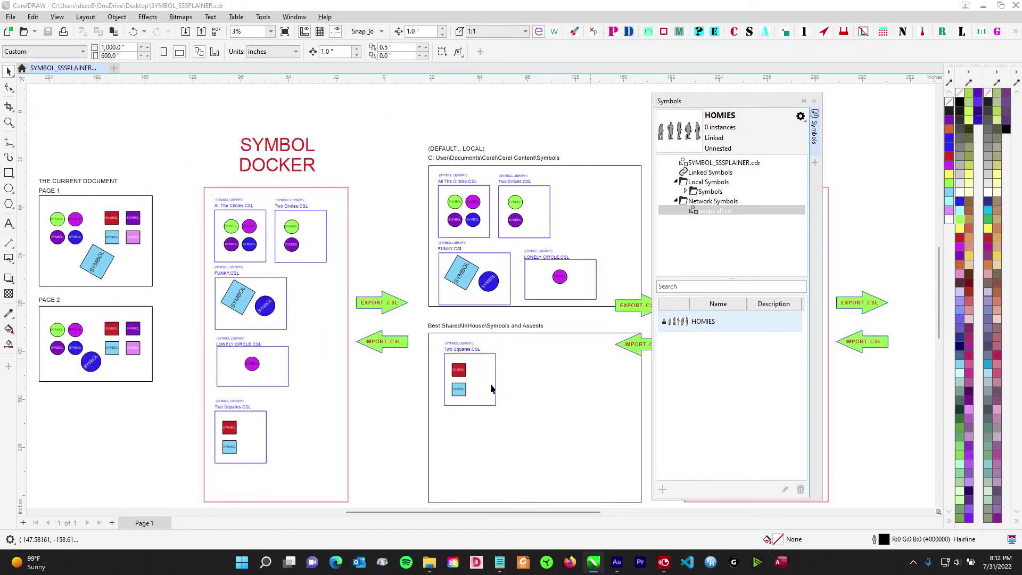
scroll(498, 376, up, 2)
scroll(511, 379, down, 1)
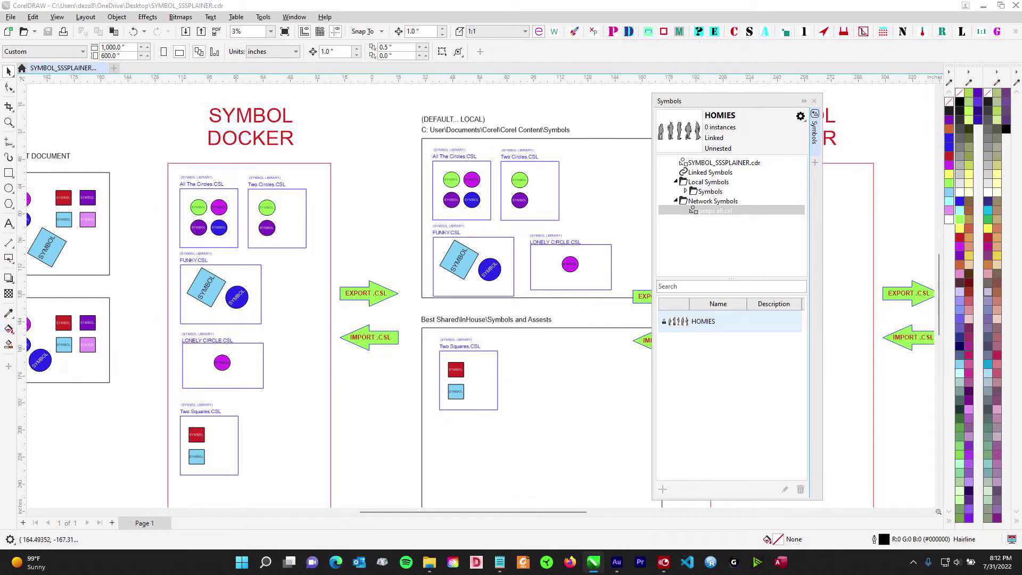
scroll(606, 206, up, 1)
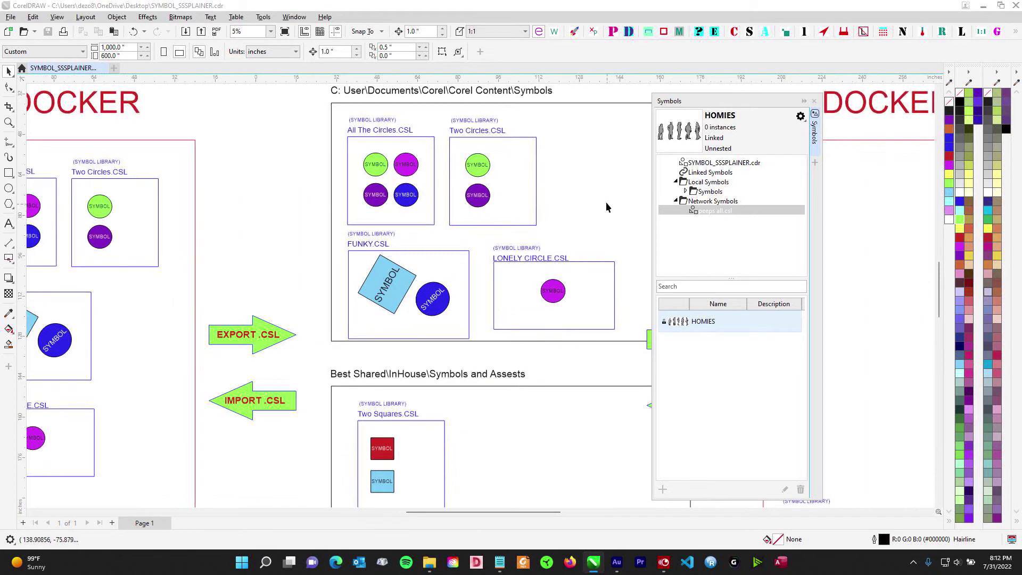
scroll(607, 206, down, 1)
drag(617, 210, 441, 230)
drag(632, 302, 616, 321)
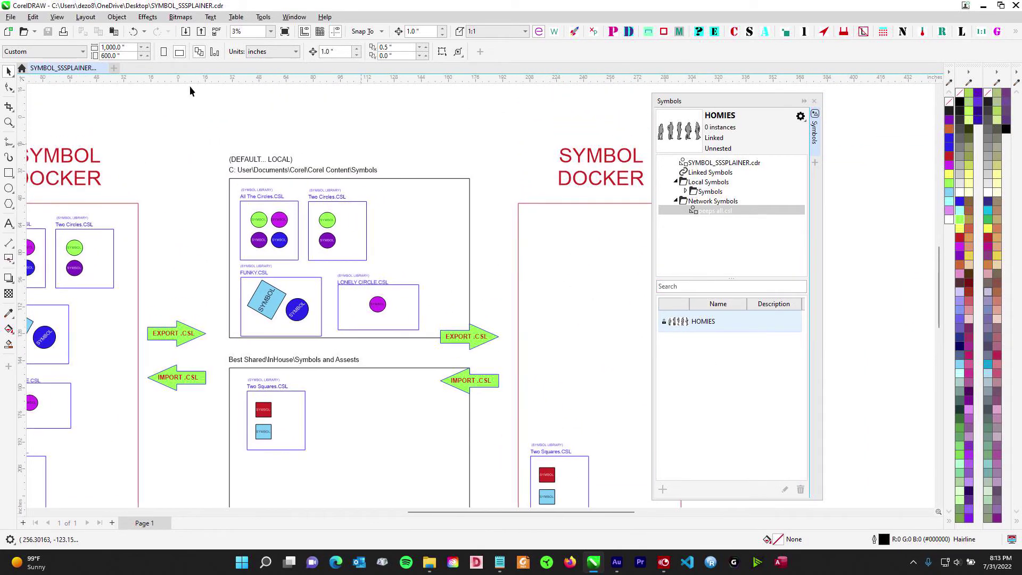
Step: Create a new blank document and place two instances of the HOMIES network symbol on its page
click(113, 68)
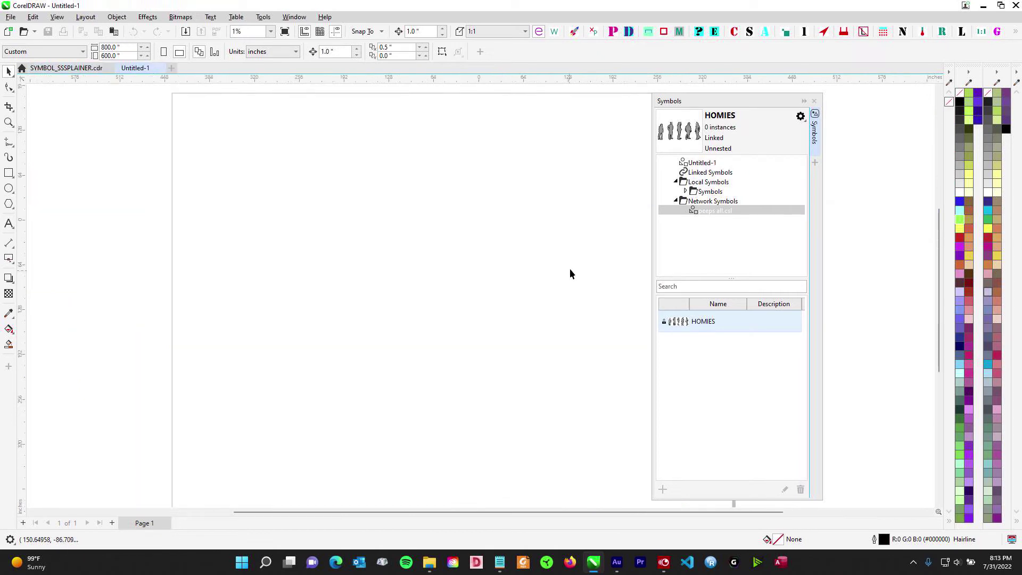
drag(685, 323, 326, 255)
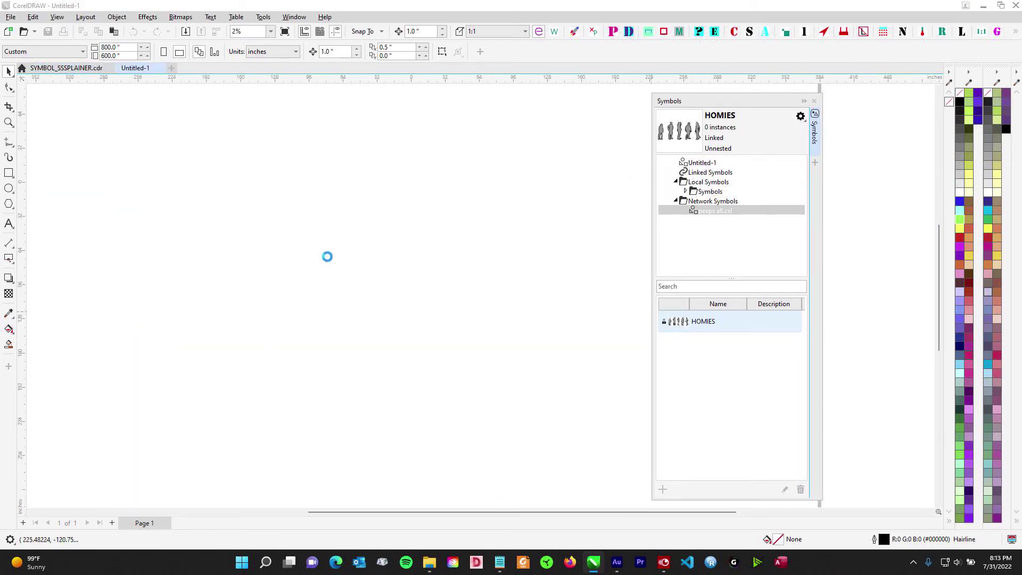
click(203, 206)
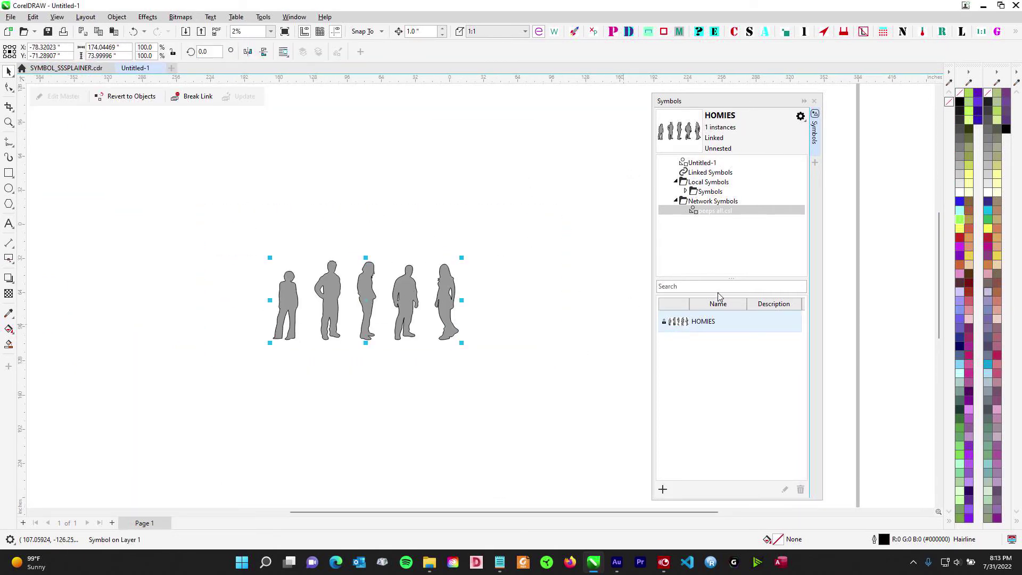
drag(692, 321, 447, 130)
click(377, 210)
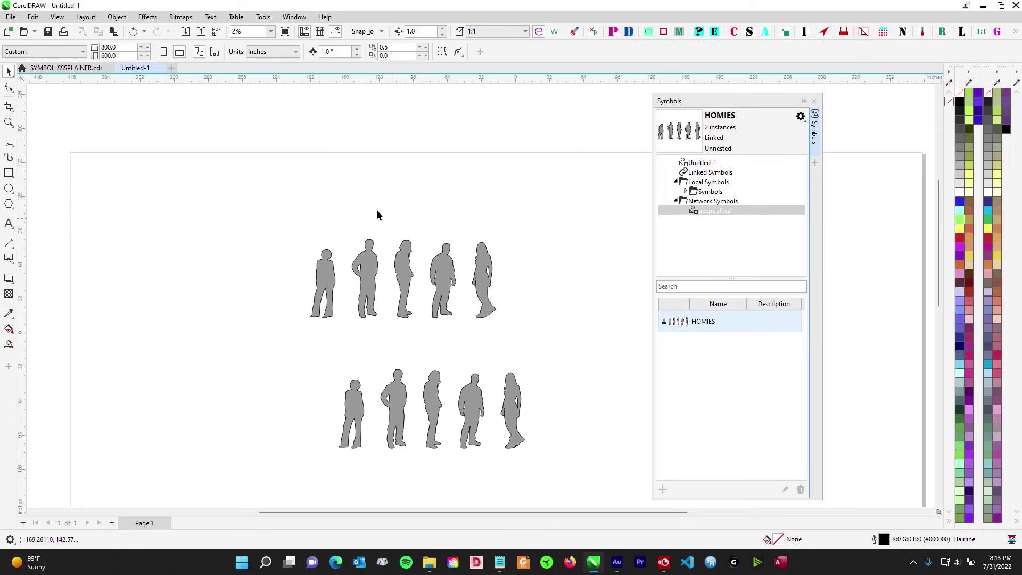
Step: Revert the upper HOMIES instance to objects and nudge its leftmost silhouette to the left
drag(377, 211, 329, 162)
drag(183, 165, 476, 287)
click(140, 101)
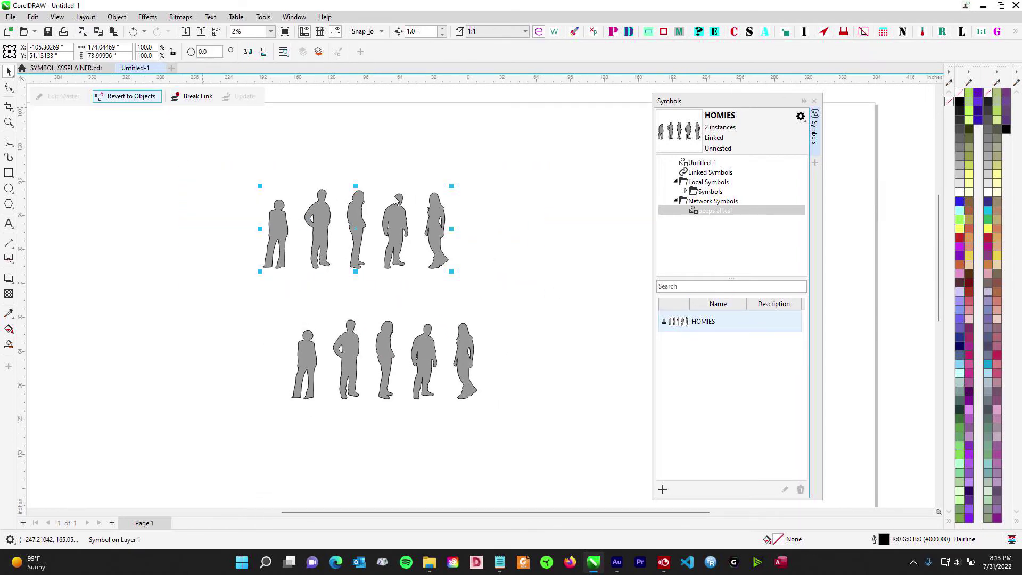
scroll(256, 165, up, 1)
click(263, 277)
key(Left)
key(Left)
key(Left)
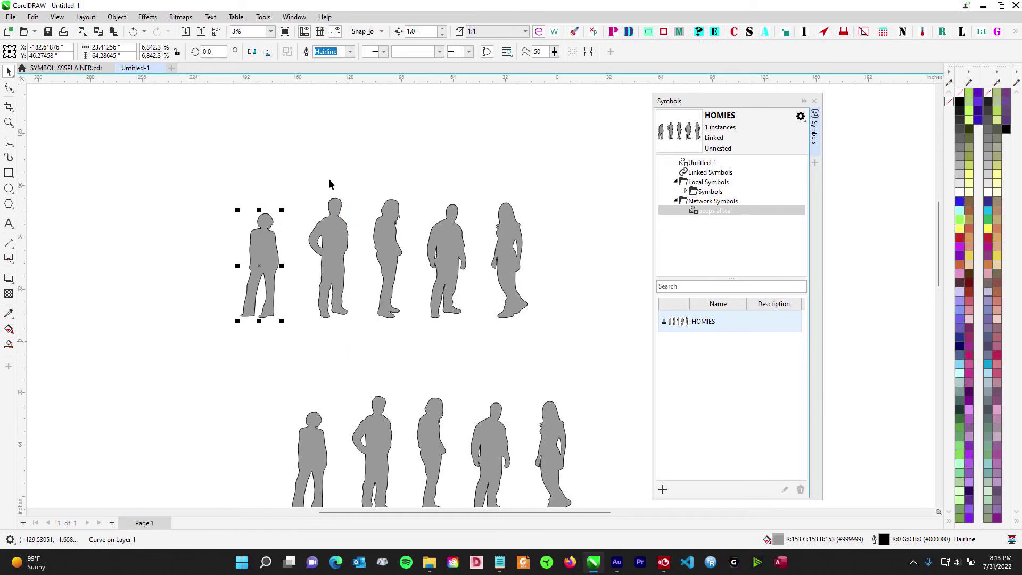
Step: Nudge neighbouring silhouettes in the upper row upward and sideways as separate objects
drag(293, 149, 371, 368)
key(Up)
key(Up)
key(Right)
key(Right)
drag(356, 161, 367, 214)
Step: Delete both rows of silhouettes from the page
scroll(424, 347, down, 1)
drag(202, 238, 581, 425)
drag(602, 294, 579, 375)
scroll(578, 372, down, 2)
drag(259, 180, 554, 471)
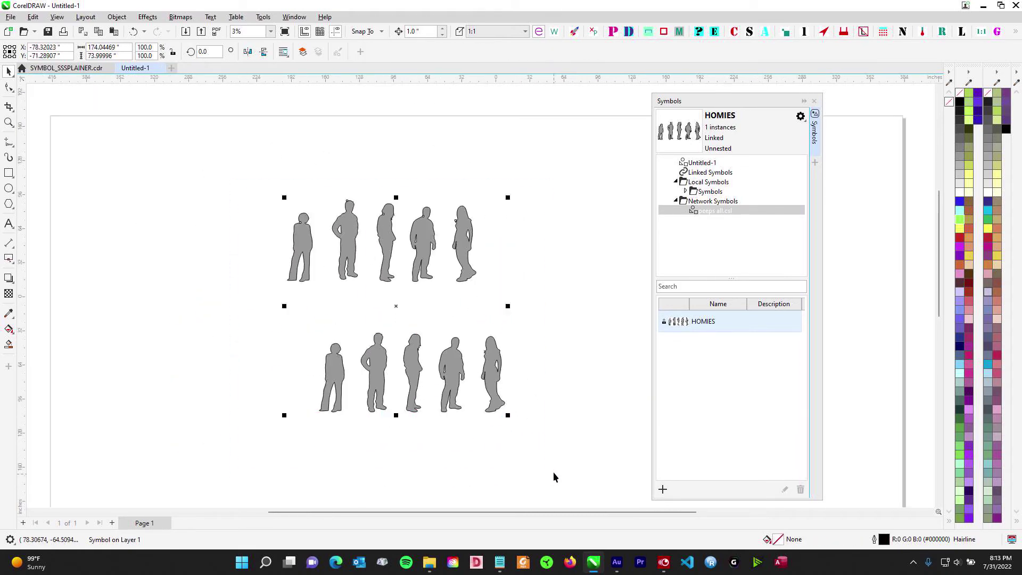
key(Delete)
Step: Place another HOMIES instance on the page and revert it to objects
drag(684, 320, 513, 254)
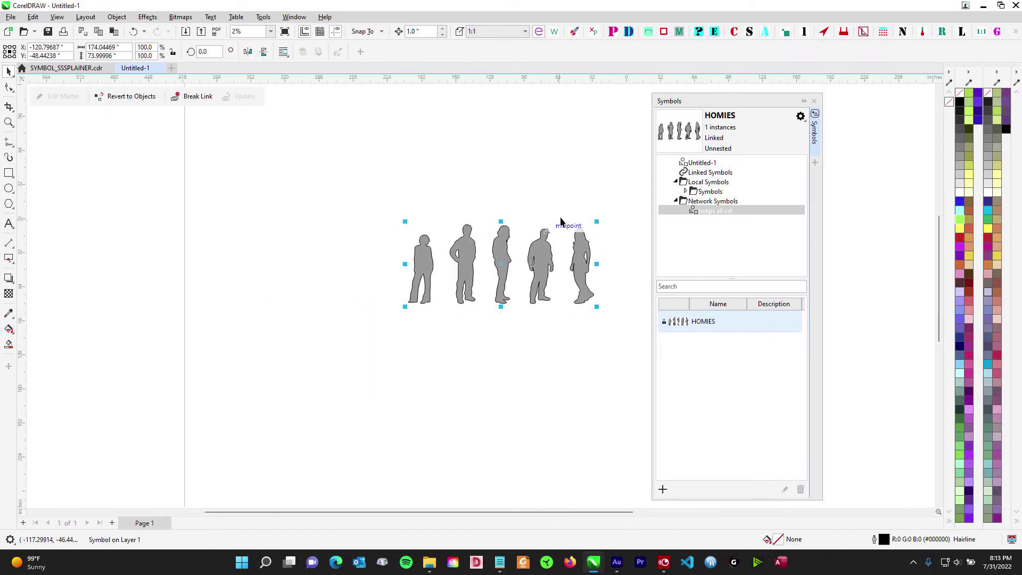
drag(318, 162, 615, 363)
drag(615, 362, 544, 416)
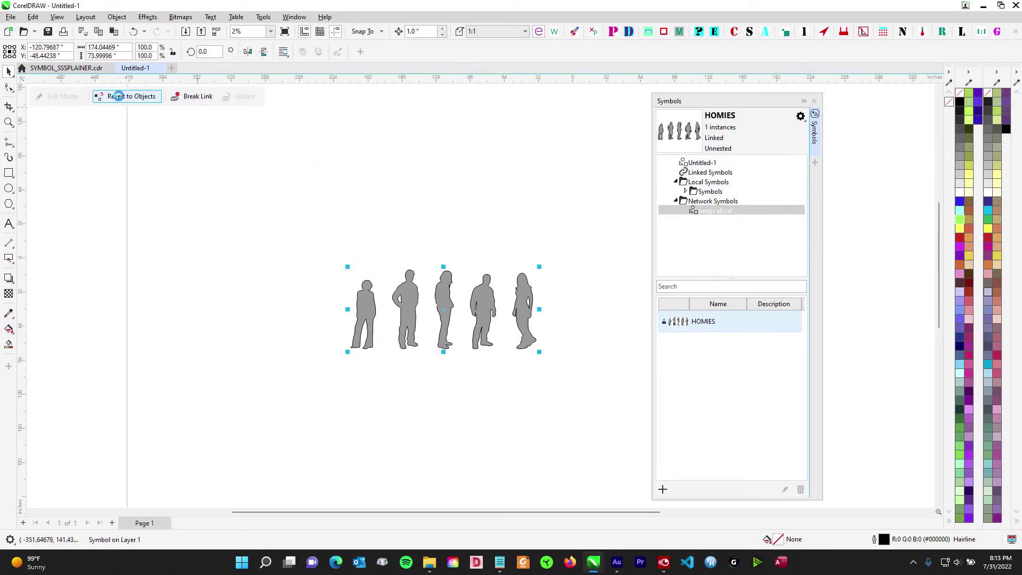
click(118, 100)
drag(282, 239, 389, 414)
drag(445, 210, 411, 227)
click(422, 220)
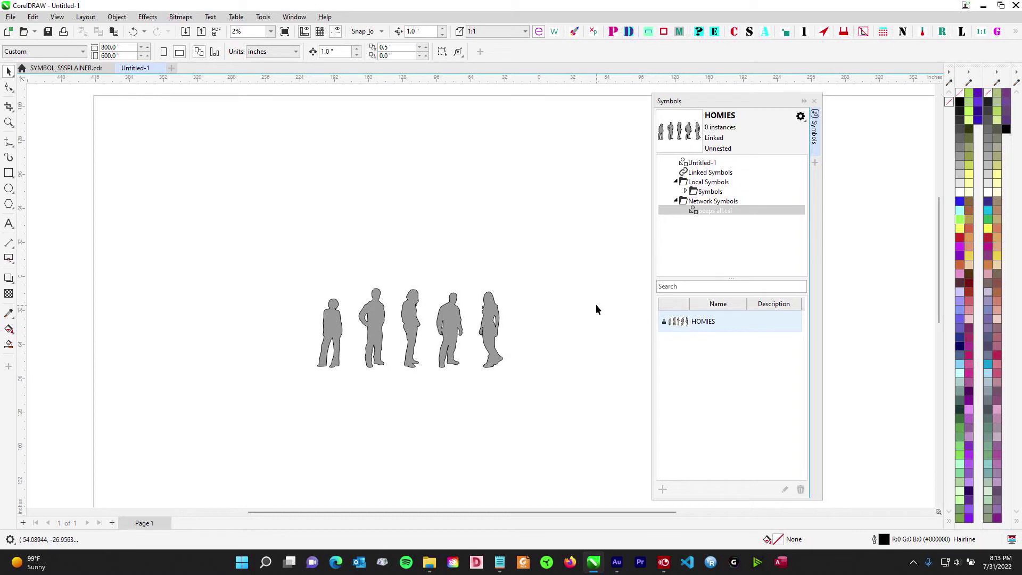
Step: Select all five reverted silhouettes and delete them from the page
drag(162, 262, 695, 475)
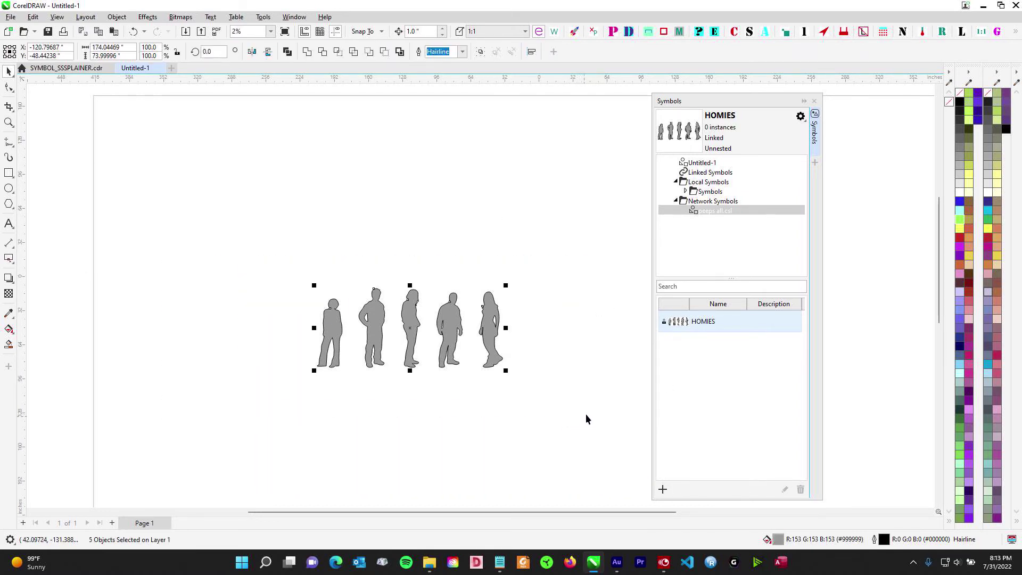
drag(640, 252, 383, 366)
scroll(446, 260, up, 1)
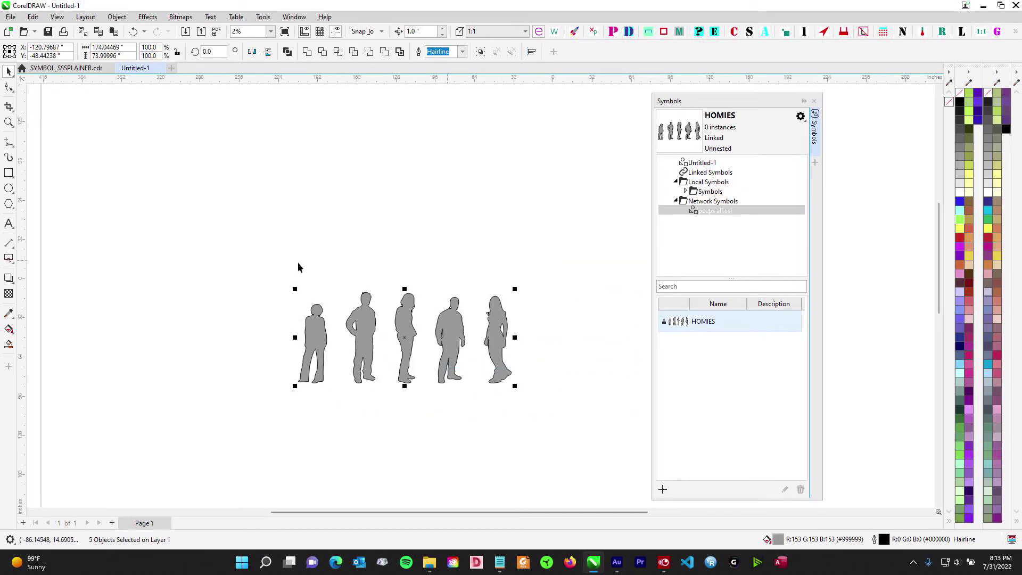
drag(258, 263, 551, 442)
drag(208, 274, 580, 415)
key(Delete)
scroll(519, 341, down, 1)
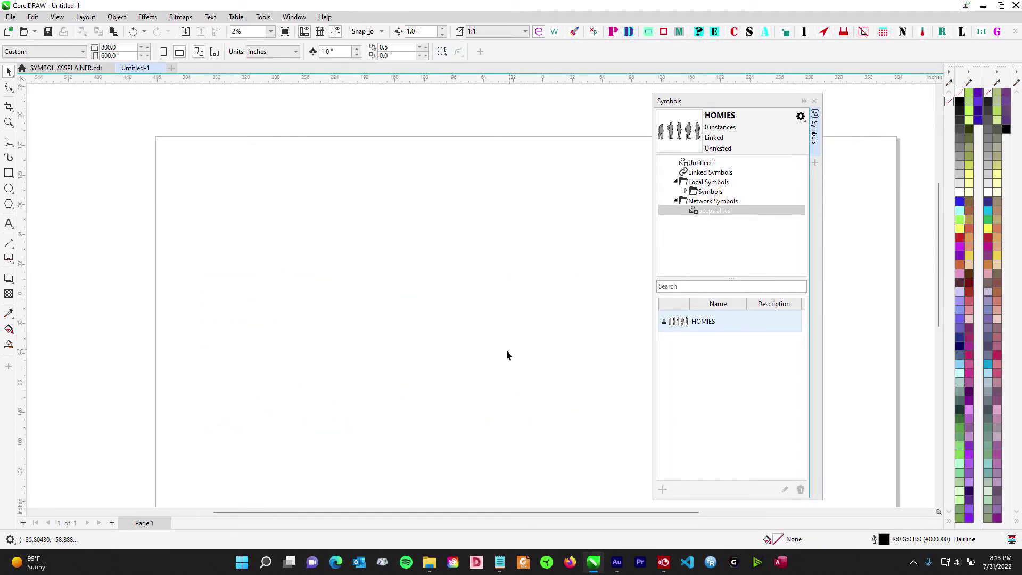
Step: View the untitled document's symbols and the libraries in the local Symbols folder, collapsing the folder again
drag(507, 350, 444, 353)
click(703, 163)
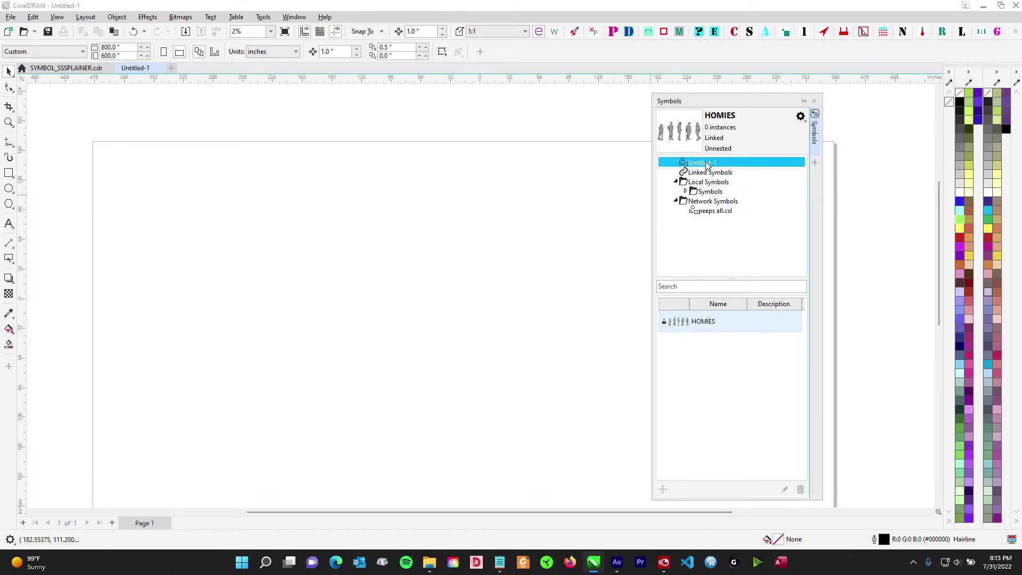
click(687, 193)
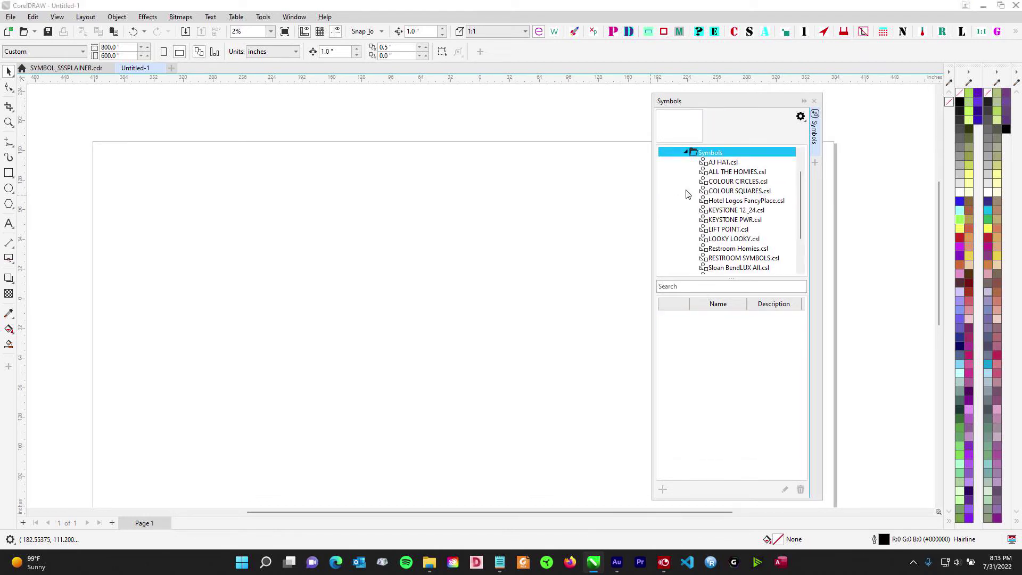
click(688, 152)
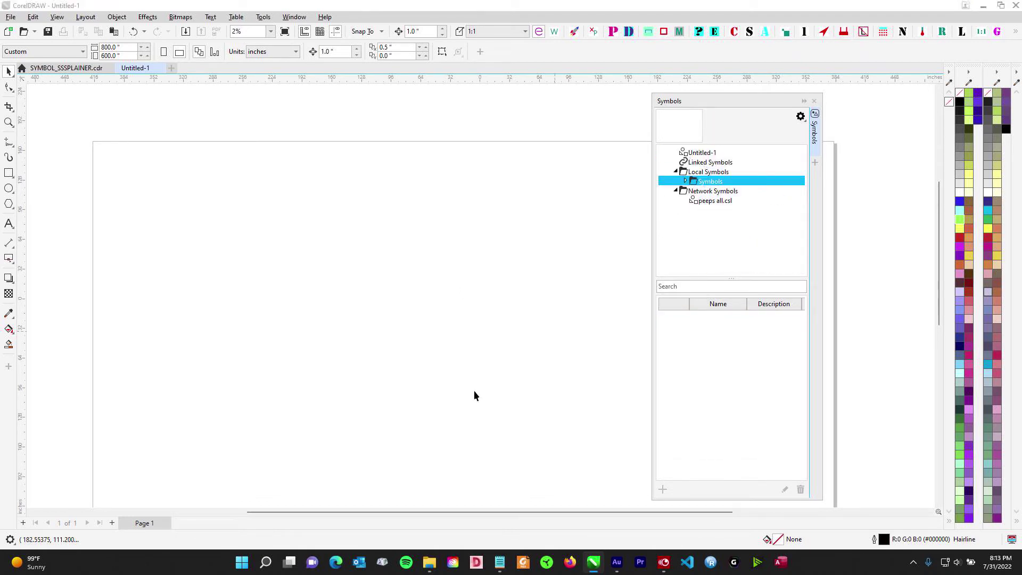
Step: Switch to SYMBOL_SSSPLAINER.cdr and examine how its diagram relates the current document's pages, the symbol docker and the local libraries
click(82, 68)
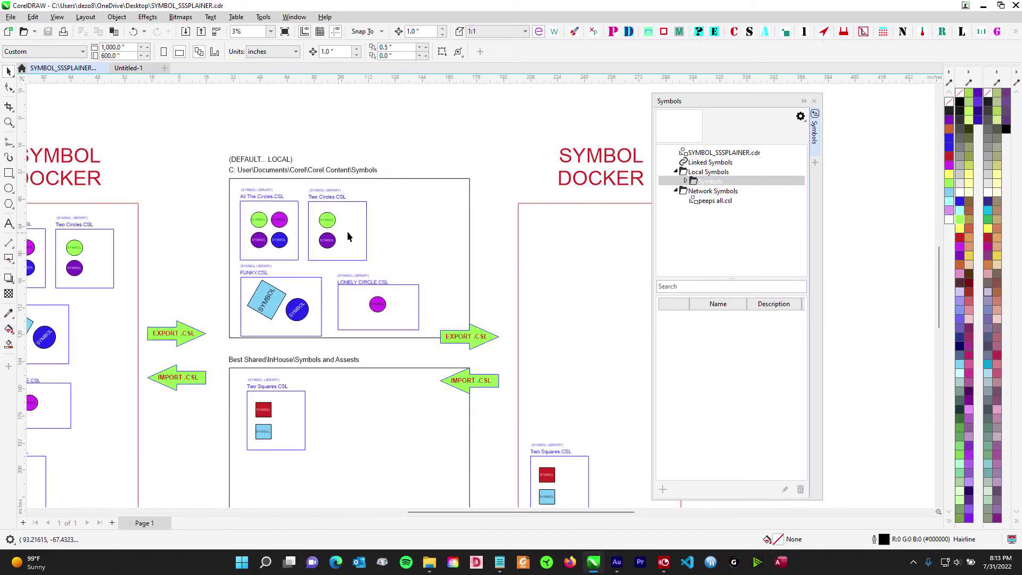
scroll(319, 232, up, 3)
scroll(271, 335, up, 1)
drag(271, 336, 669, 278)
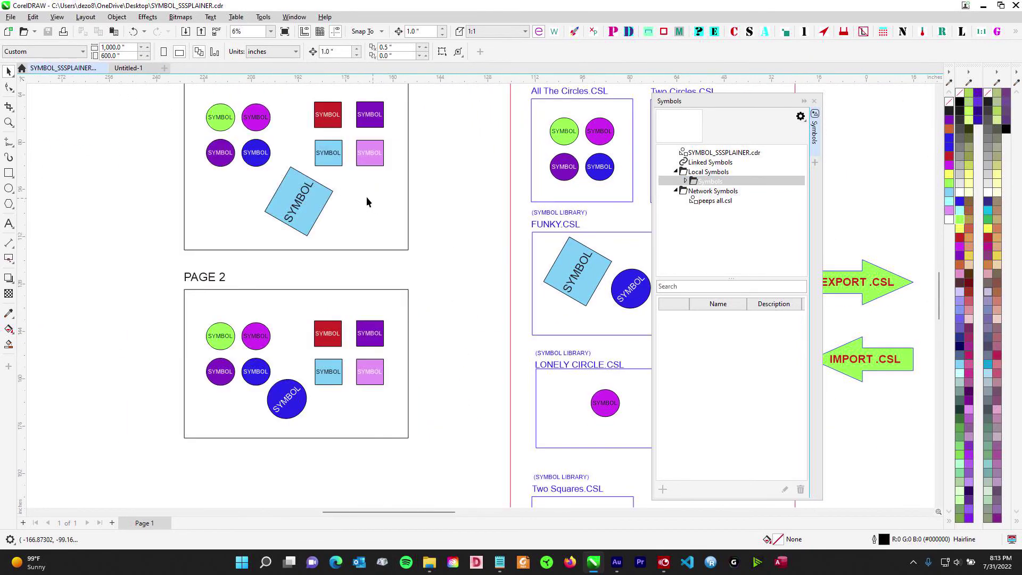
scroll(376, 193, down, 2)
drag(372, 192, 176, 254)
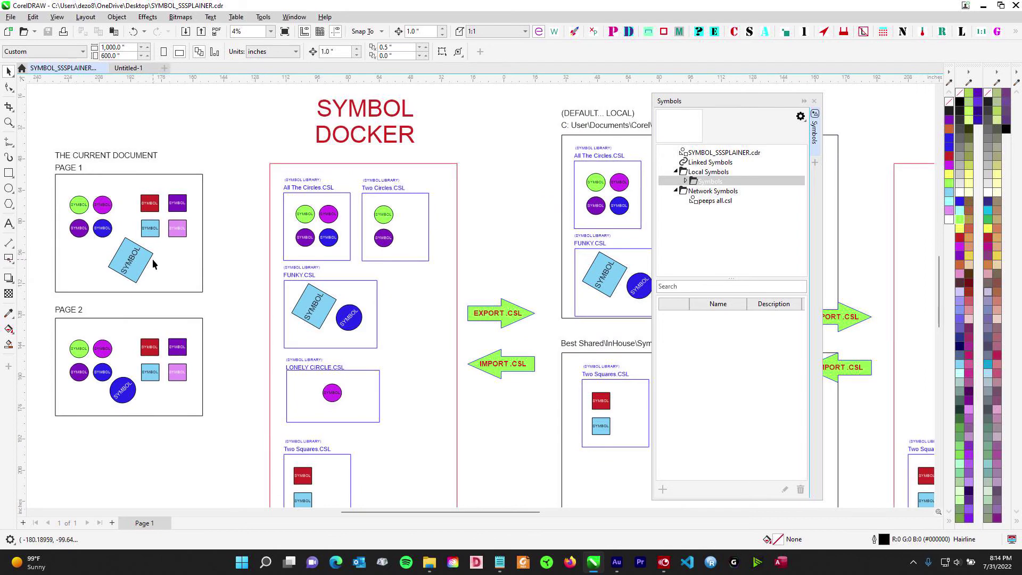
scroll(376, 204, up, 1)
drag(375, 204, 211, 235)
scroll(211, 235, down, 1)
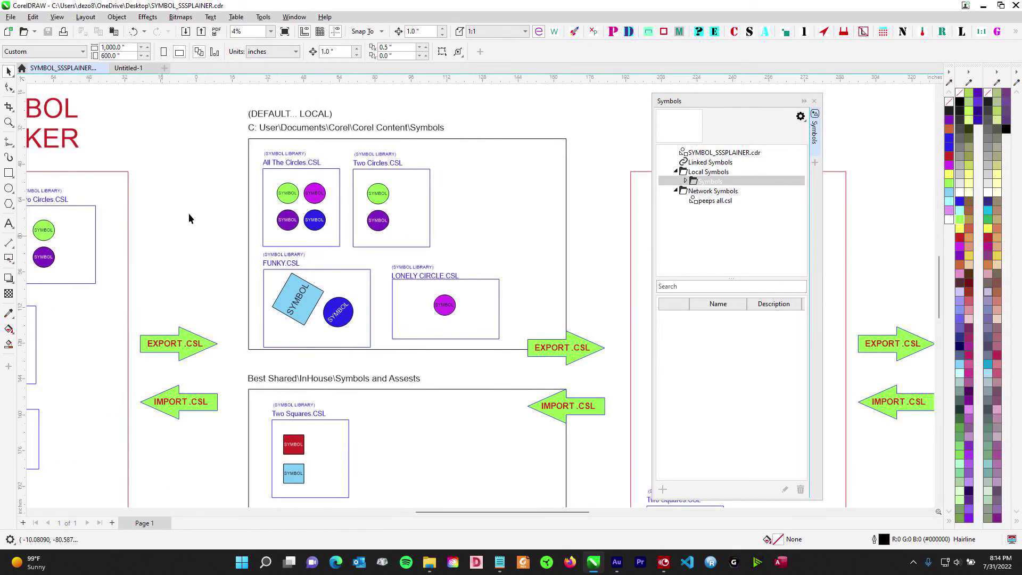
Step: Select the default local path text, expand the local Symbols folder for comparison, and examine the shared in-house symbols box
click(273, 130)
drag(481, 257, 553, 251)
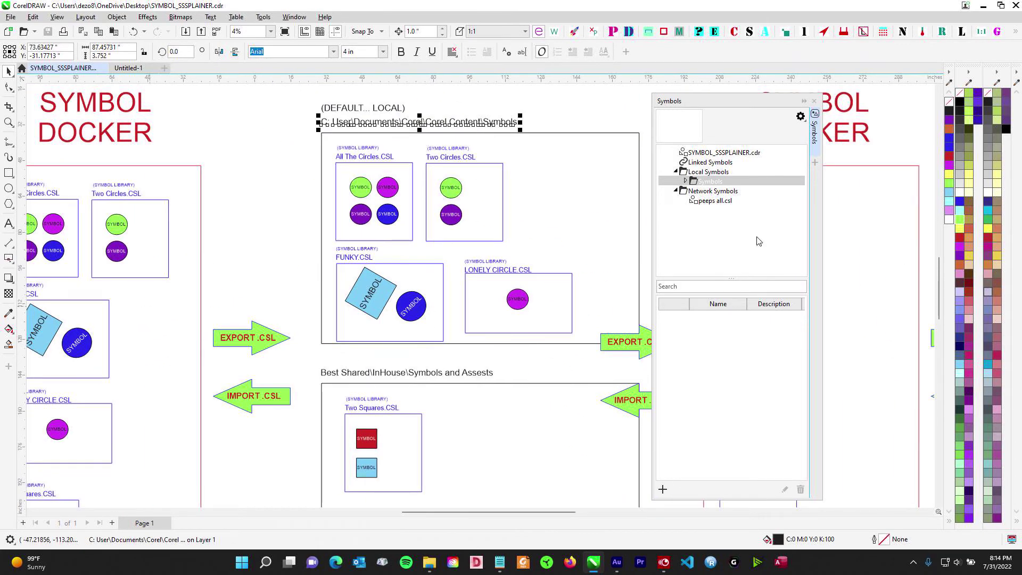
double_click(710, 182)
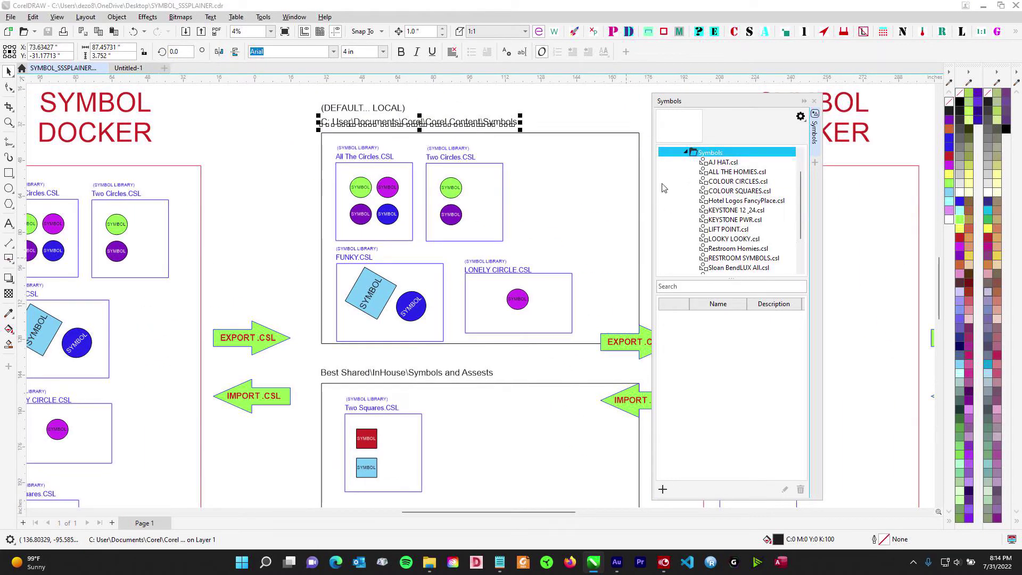
scroll(633, 198, down, 1)
drag(484, 387, 474, 279)
scroll(299, 251, up, 1)
scroll(304, 247, up, 2)
scroll(686, 170, up, 1)
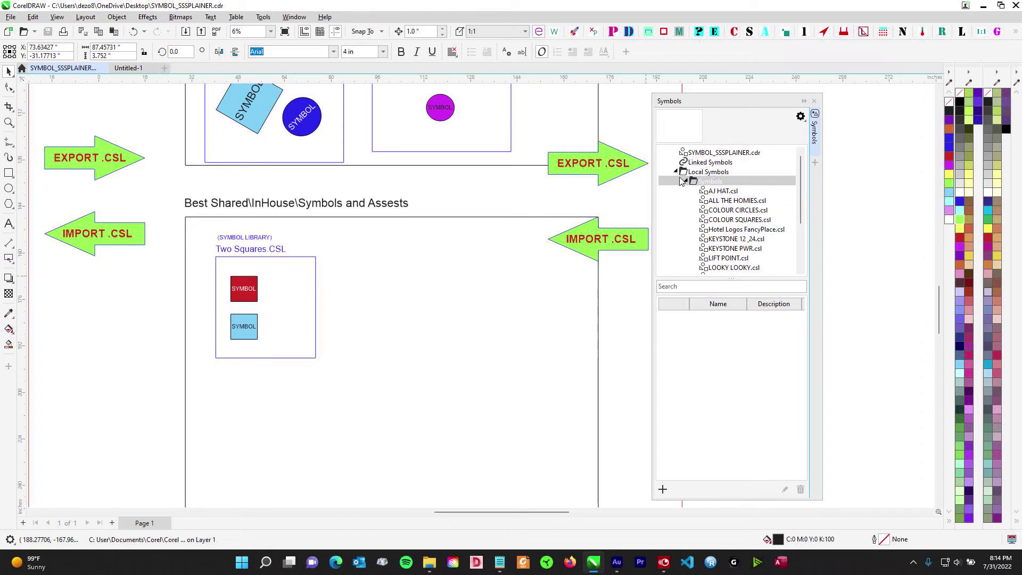
Step: Collapse the local Symbols folder and show the HOMIES symbol in the network library peeps all.csl
click(687, 181)
click(701, 205)
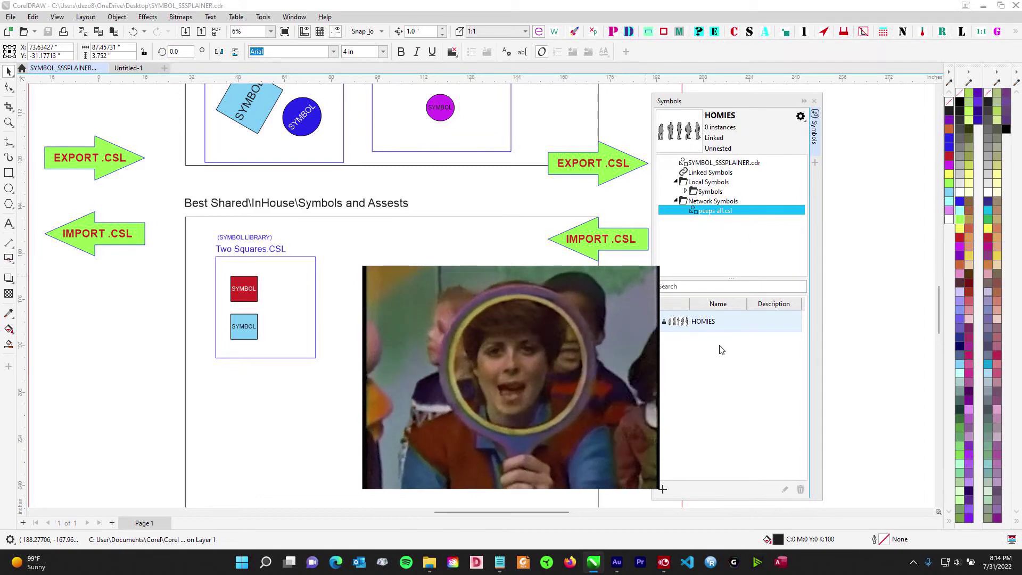
click(724, 326)
Step: Place a HOMIES instance in the diagram's shared symbols box and delete it again
drag(707, 321, 397, 365)
scroll(462, 324, down, 2)
key(Delete)
Step: Create another new blank document alongside SYMBOL_SSSPLAINER.cdr and the first untitled document
drag(497, 155, 507, 194)
scroll(506, 194, down, 3)
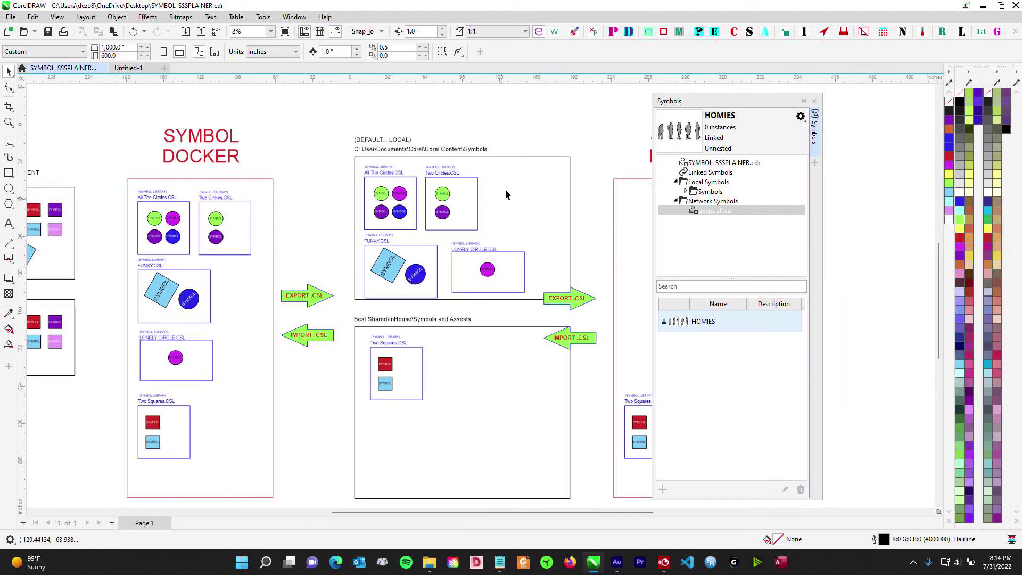
mouse_move(421, 205)
mouse_down()
mouse_move(427, 187)
mouse_move(550, 187)
mouse_move(520, 174)
mouse_up()
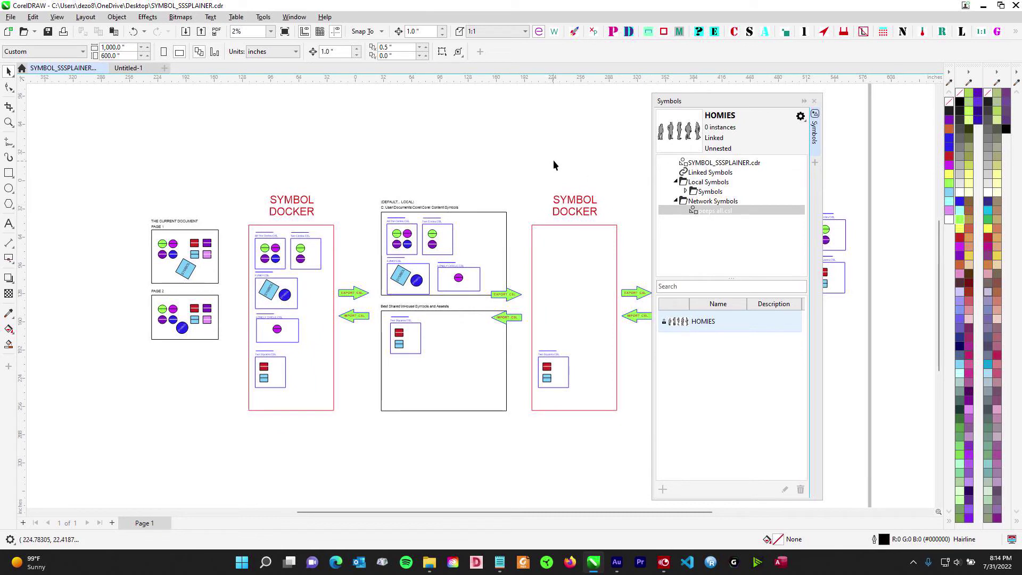
click(165, 71)
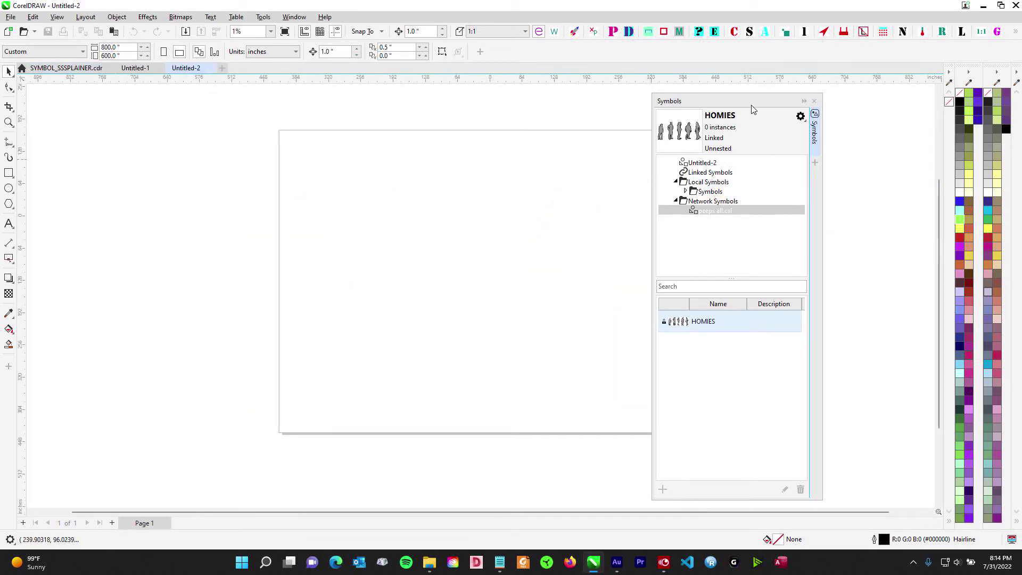
Step: Move the symbols list clear of the page, collapse Network Symbols, and show the local library Hotel Logos FancyPlace.csl
drag(753, 103, 846, 105)
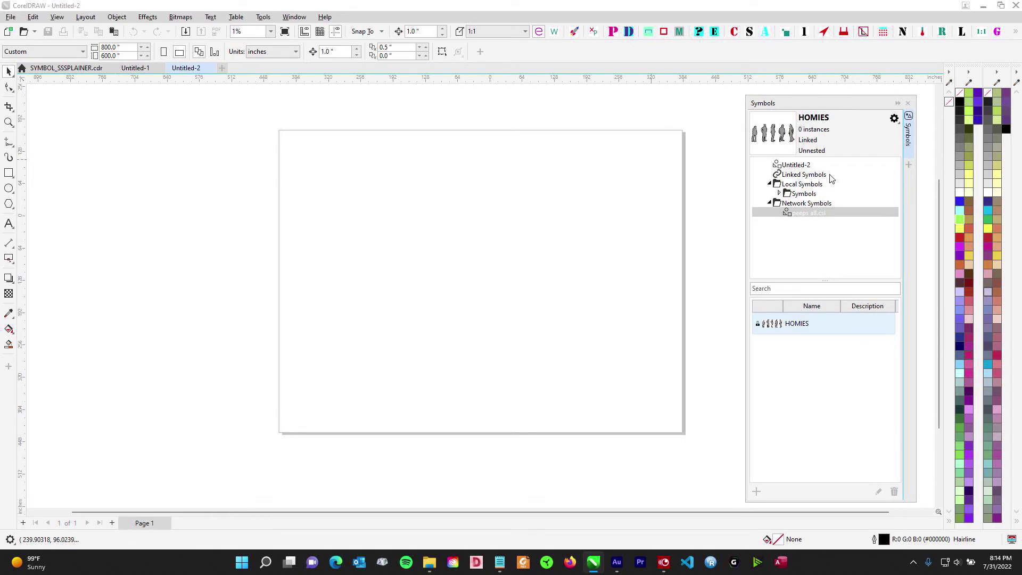
click(771, 203)
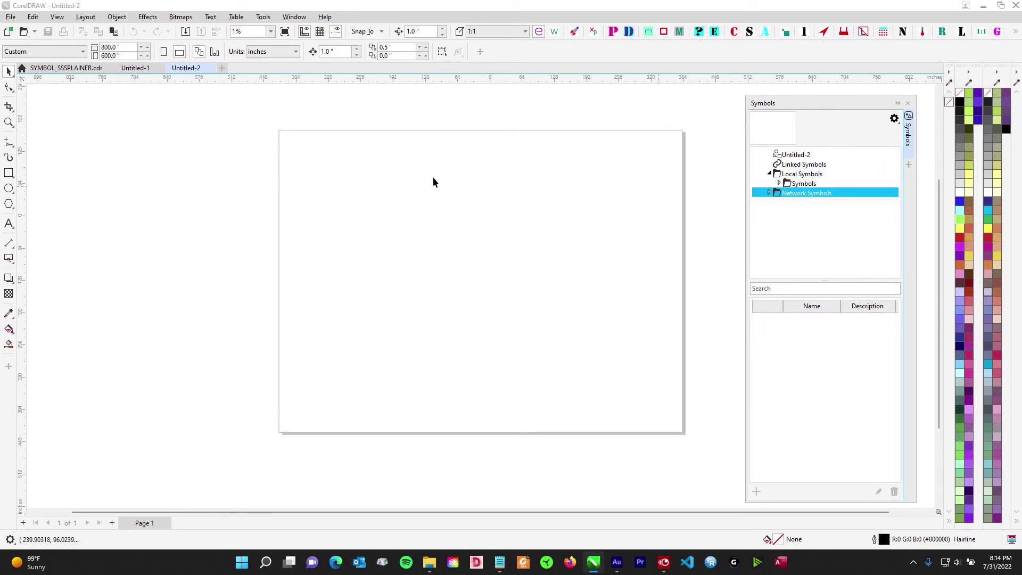
click(456, 205)
click(780, 183)
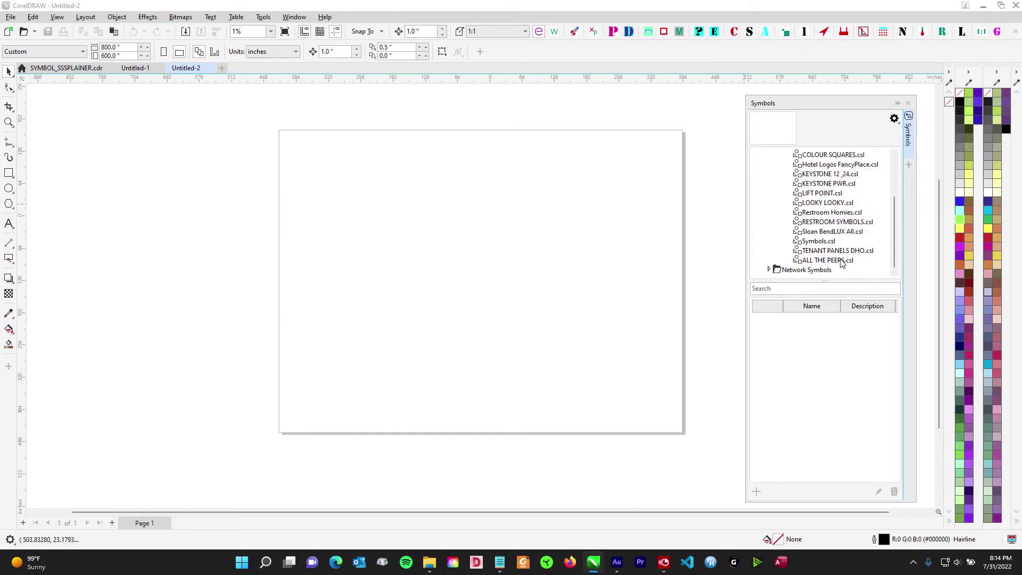
click(823, 167)
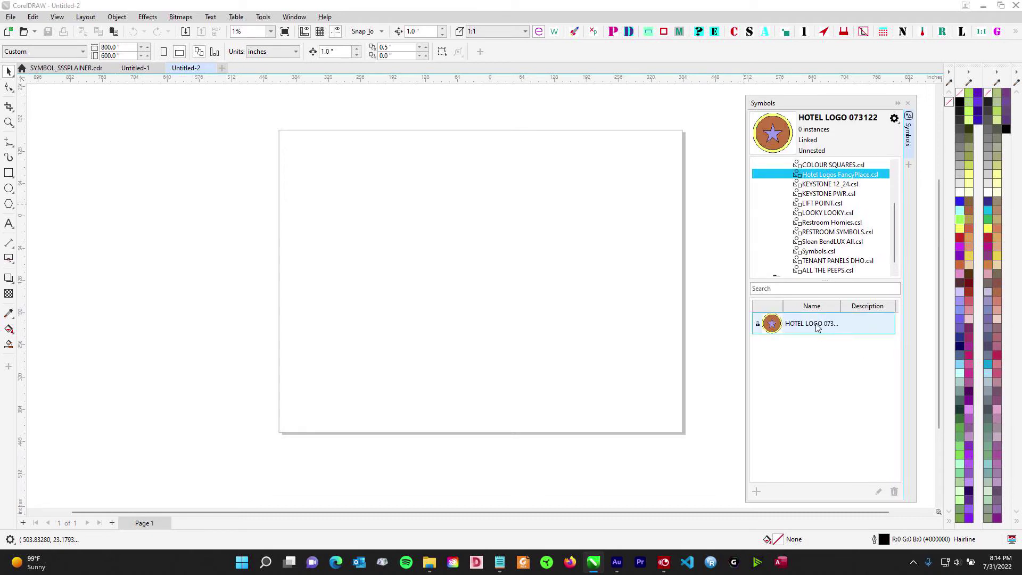
Step: Place an instance of HOTEL LOGO 073122 on the page, below and left of its centre, and inspect it
drag(819, 326, 462, 280)
scroll(459, 277, up, 4)
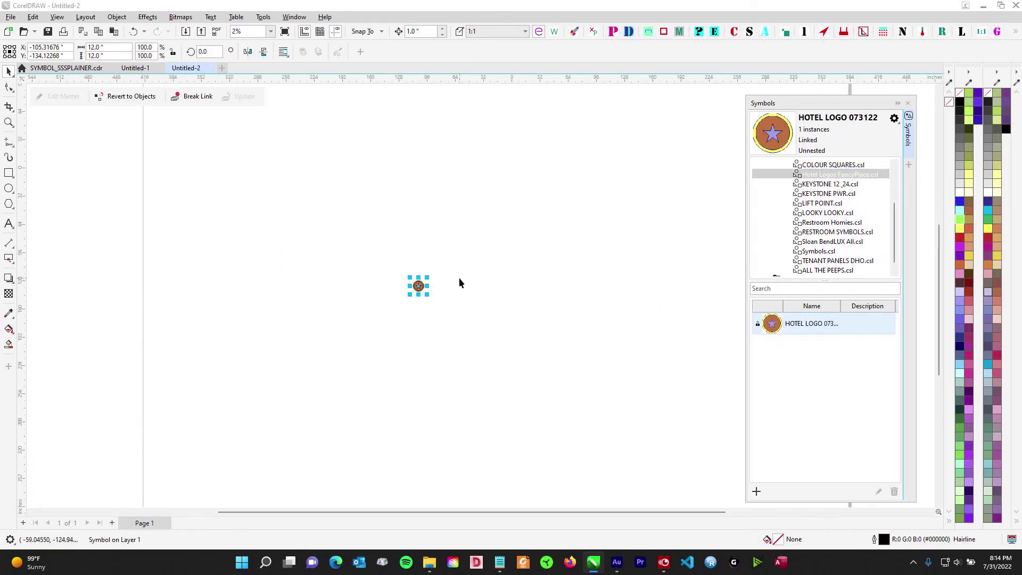
scroll(346, 266, up, 2)
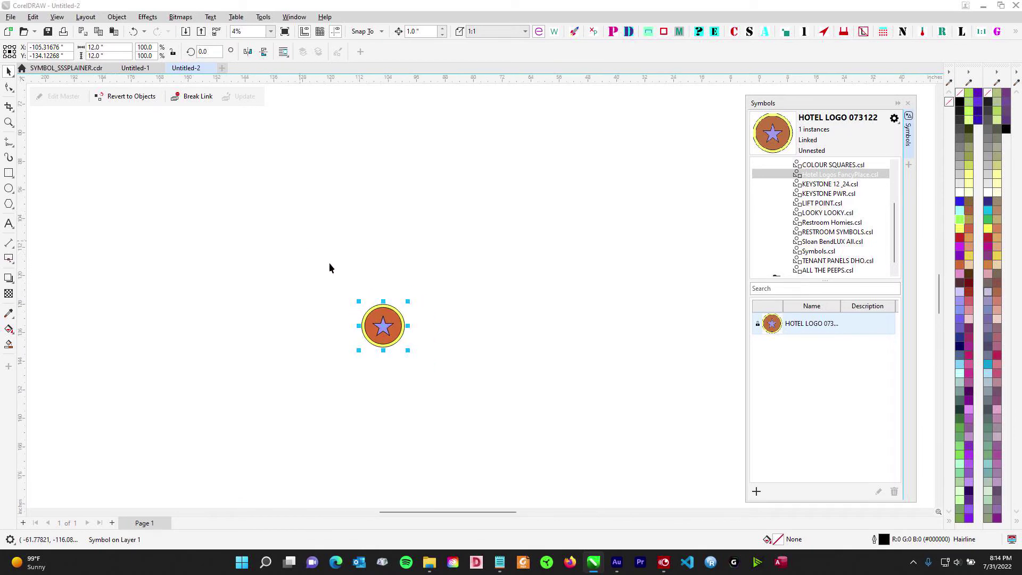
scroll(410, 330, up, 2)
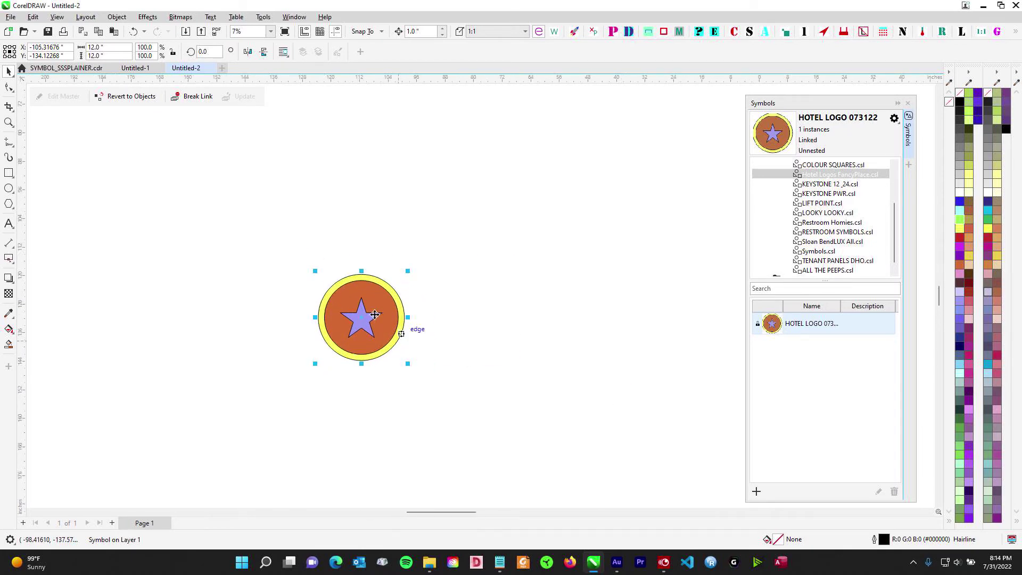
scroll(591, 279, down, 6)
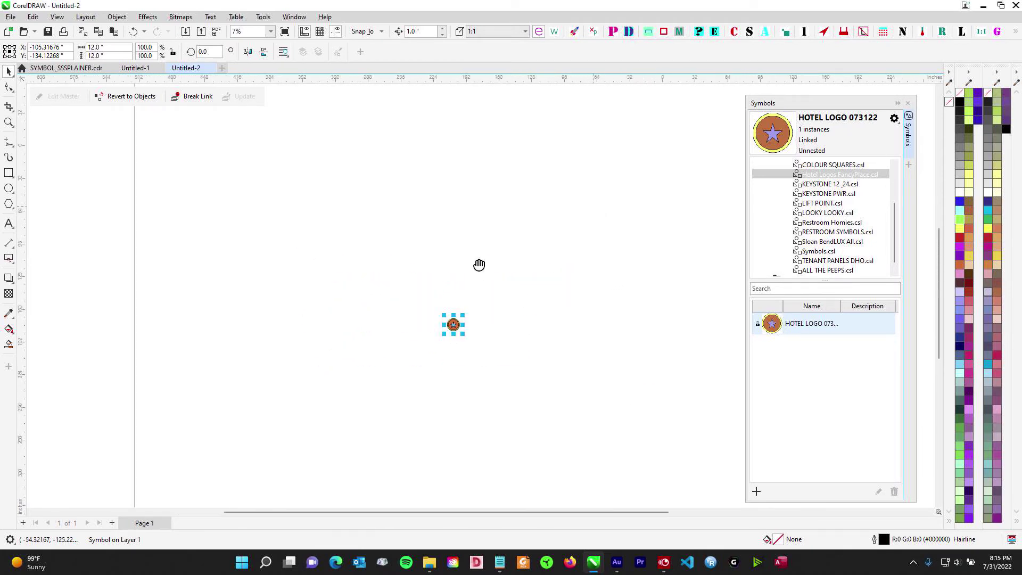
key(Escape)
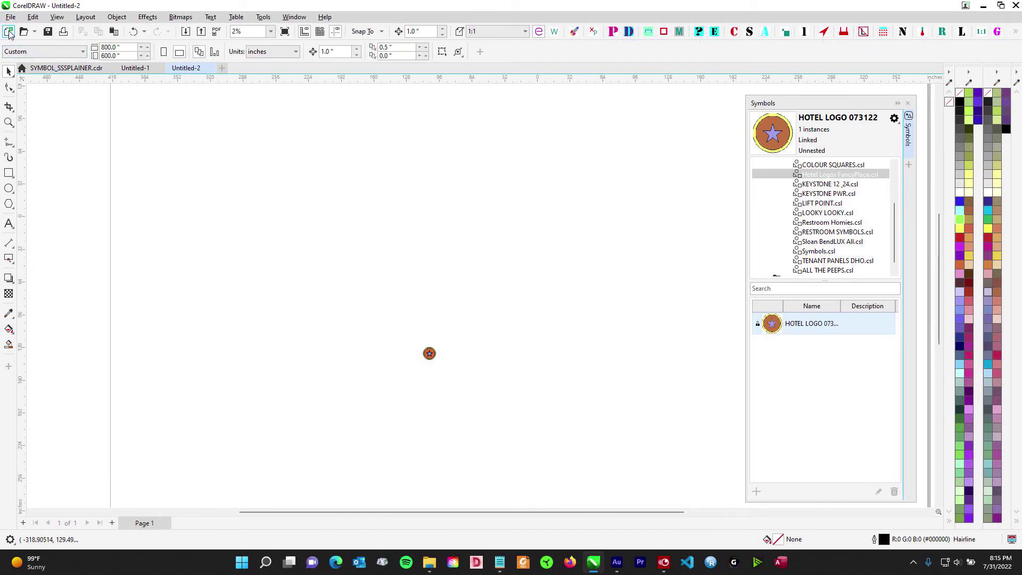
scroll(292, 157, down, 3)
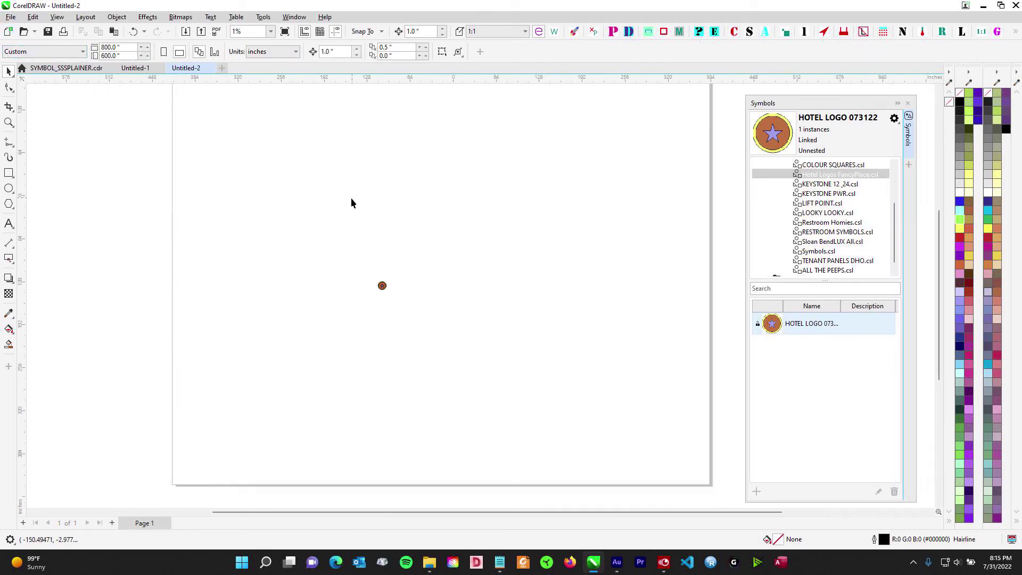
scroll(373, 212, up, 1)
scroll(437, 248, down, 3)
drag(446, 250, 447, 234)
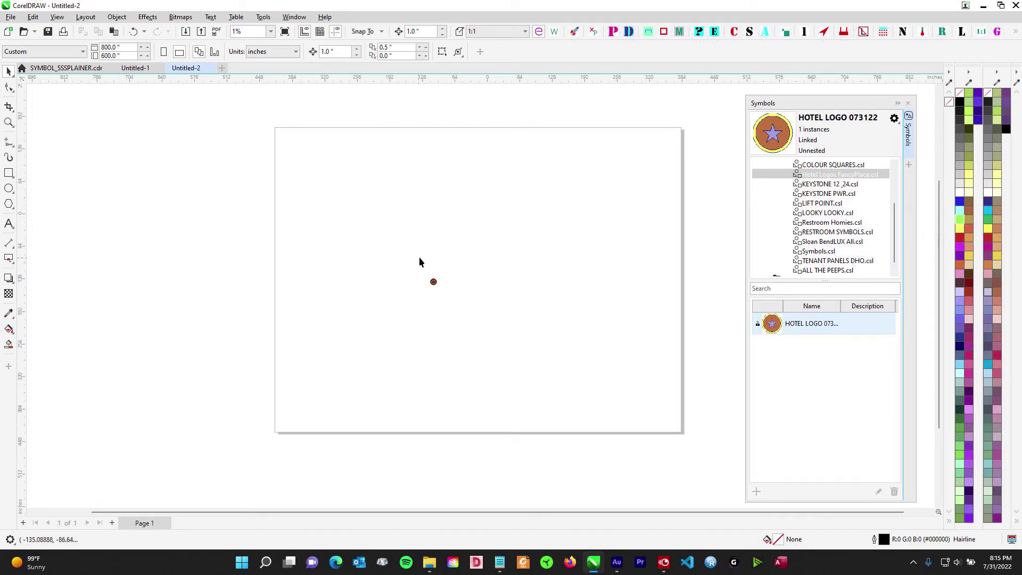
scroll(404, 224, up, 2)
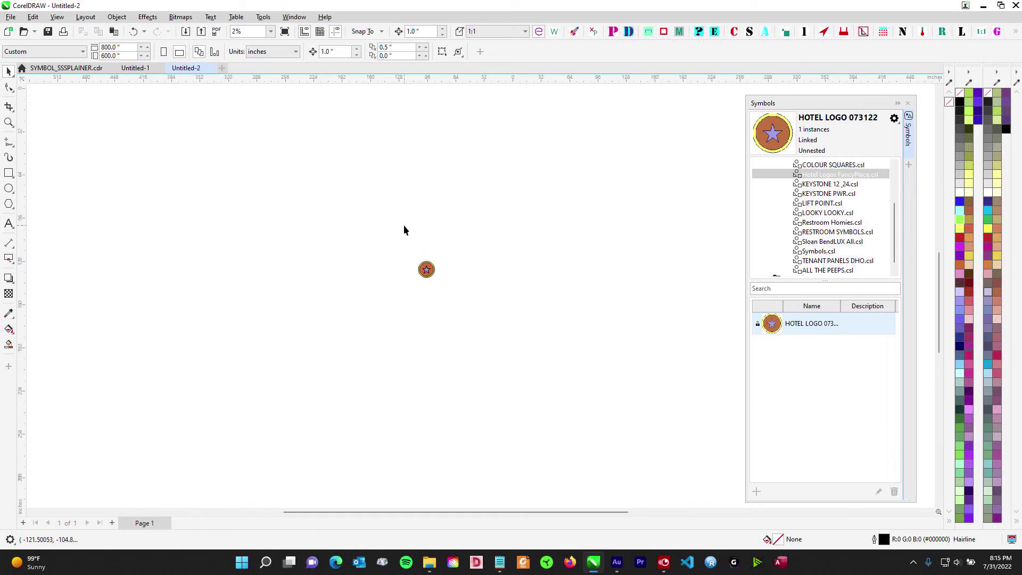
scroll(437, 258, down, 1)
scroll(440, 271, up, 3)
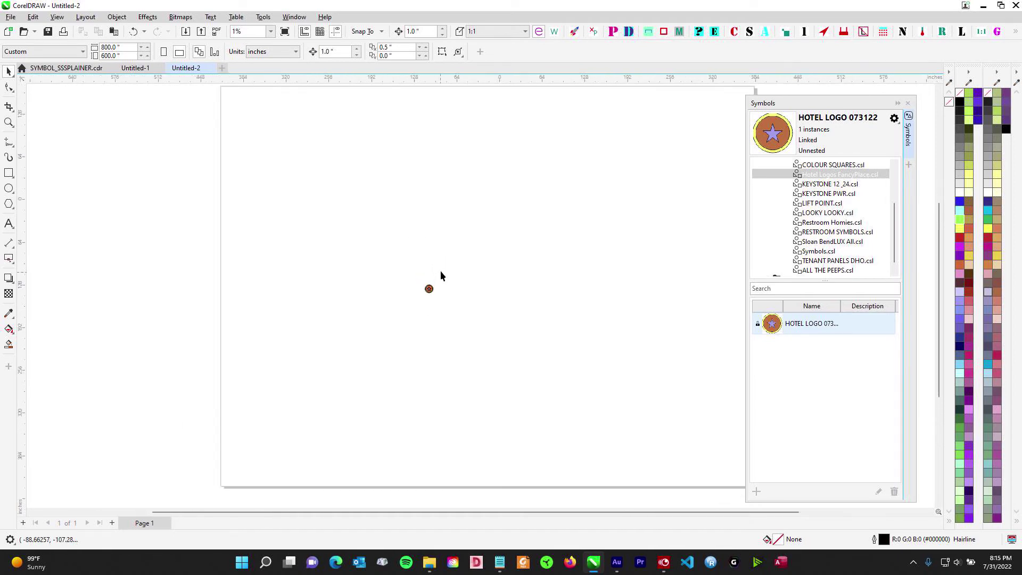
drag(518, 377, 552, 382)
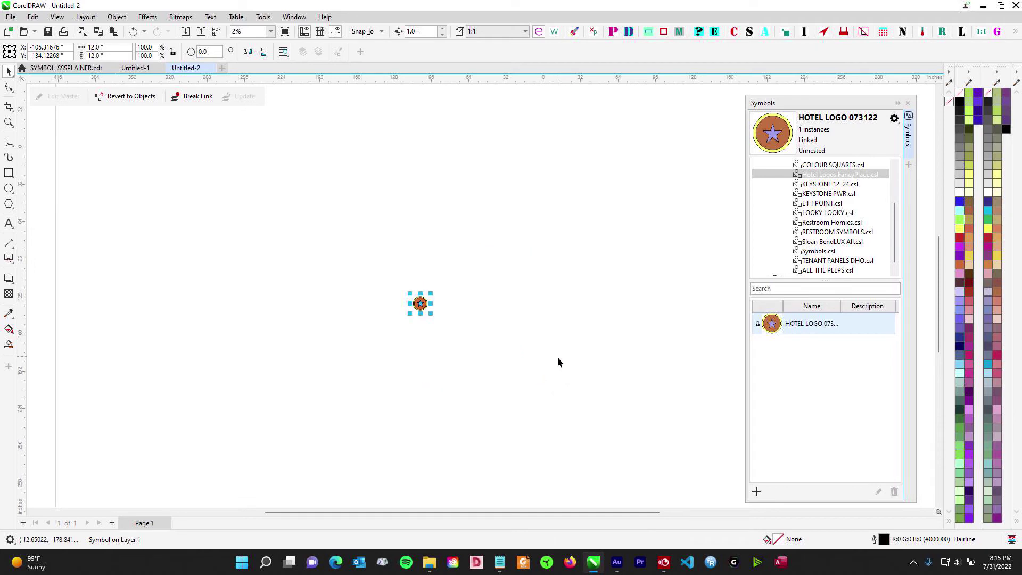
scroll(557, 357, down, 1)
drag(550, 259, 461, 212)
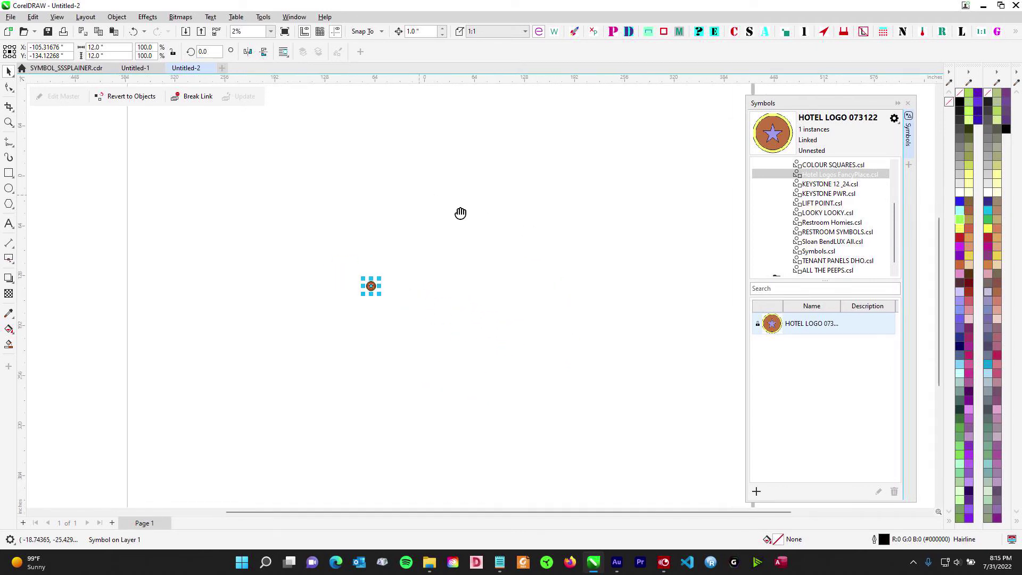
Step: Draw a rectangle about 124 by 127 inches around the placed hotel logo
click(126, 149)
click(9, 174)
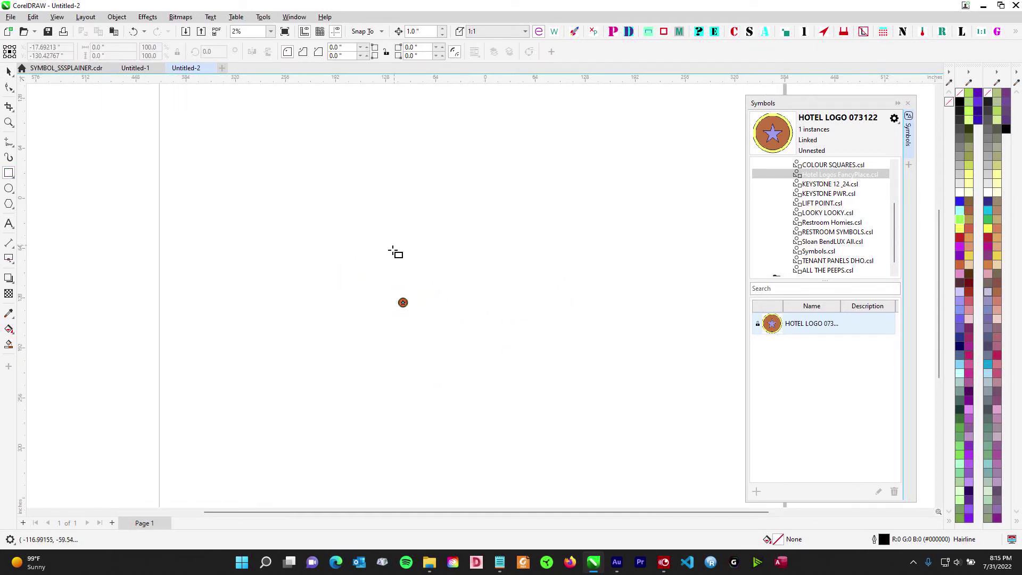
drag(385, 256, 480, 355)
scroll(446, 267, up, 1)
click(8, 72)
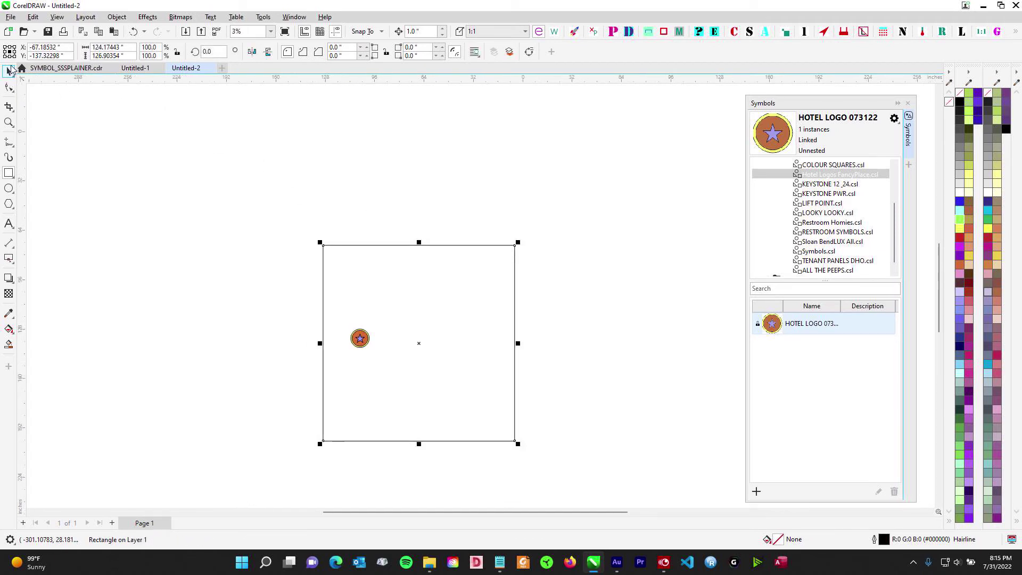
Step: Enlarge the hotel logo to about 40 inches wide and centre it in the upper part of the rectangle
drag(306, 283, 446, 379)
drag(373, 324, 663, 213)
drag(651, 217, 425, 300)
scroll(460, 327, down, 2)
drag(512, 341, 398, 250)
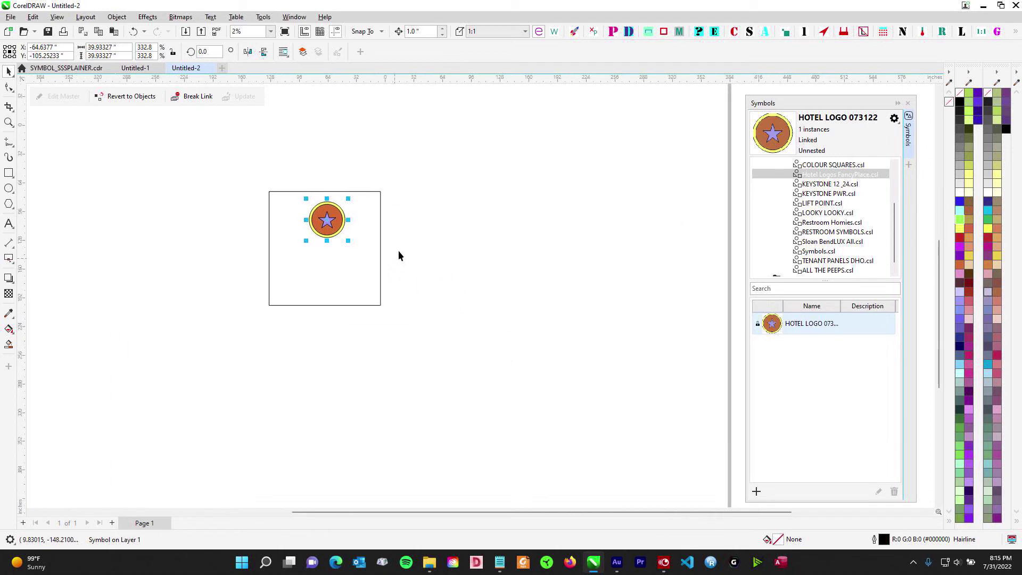
drag(327, 185, 328, 189)
scroll(349, 157, down, 1)
Step: Add a second page and copy the rectangle and its hotel logo from page 1 onto it
drag(355, 153, 501, 240)
drag(399, 245, 563, 389)
scroll(563, 390, up, 1)
drag(562, 389, 420, 298)
scroll(420, 299, down, 1)
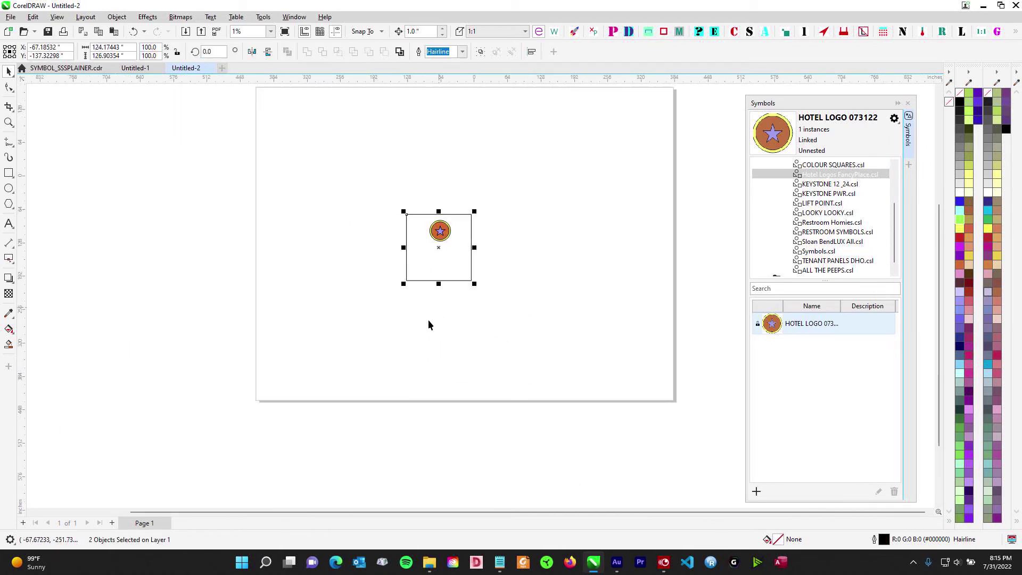
click(111, 524)
click(139, 523)
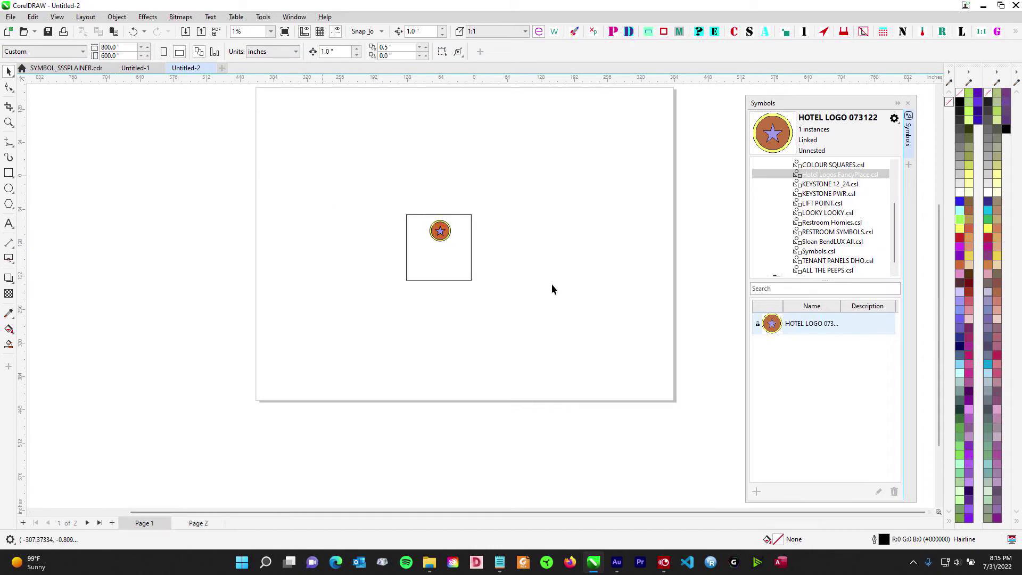
key(ctrl+a)
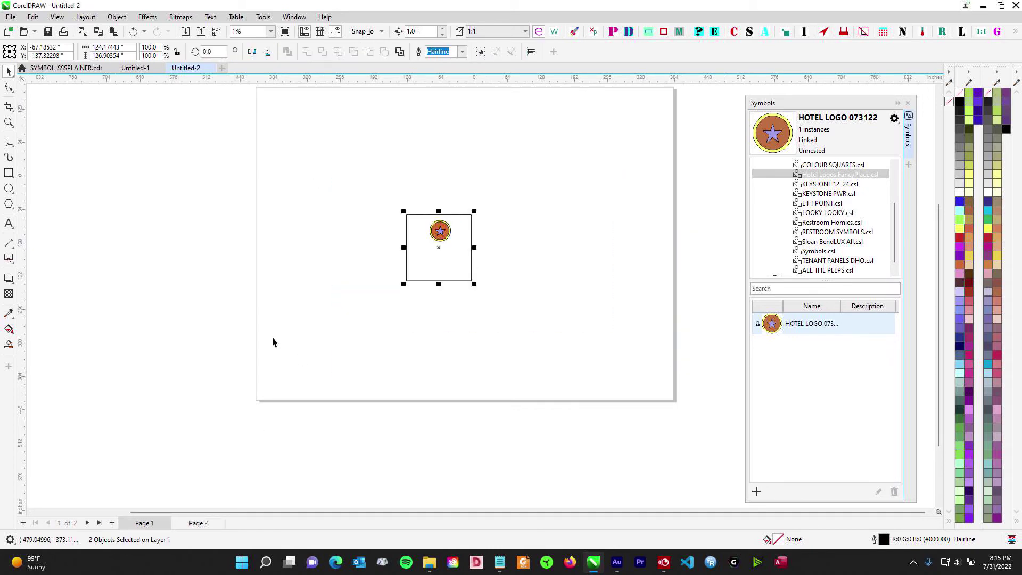
click(196, 523)
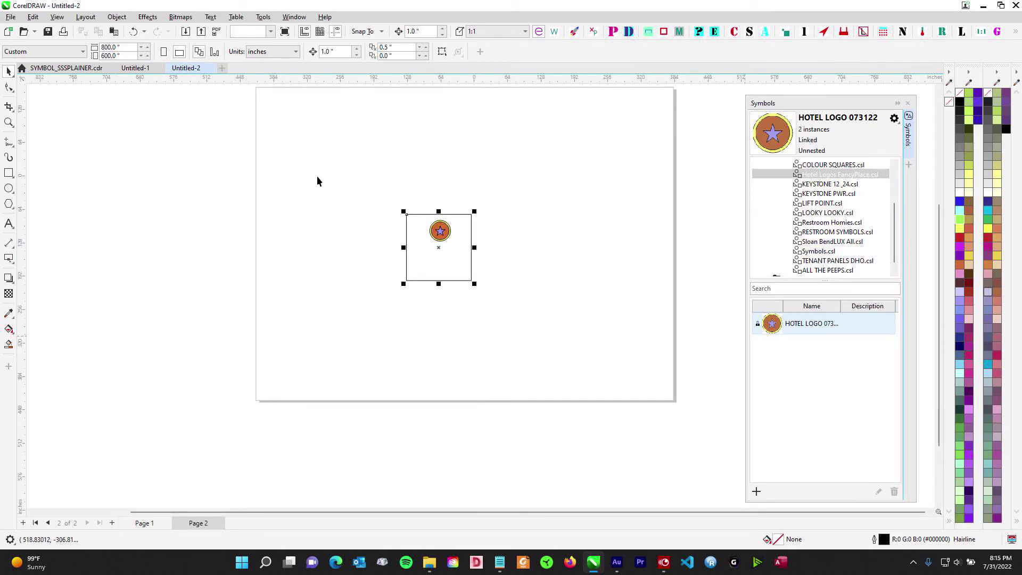
Step: Move the page 2 copy near the page centre and shorten its rectangle to about 65 inches high
scroll(393, 206, up, 1)
drag(341, 241, 437, 159)
drag(451, 139, 422, 279)
click(436, 285)
click(433, 273)
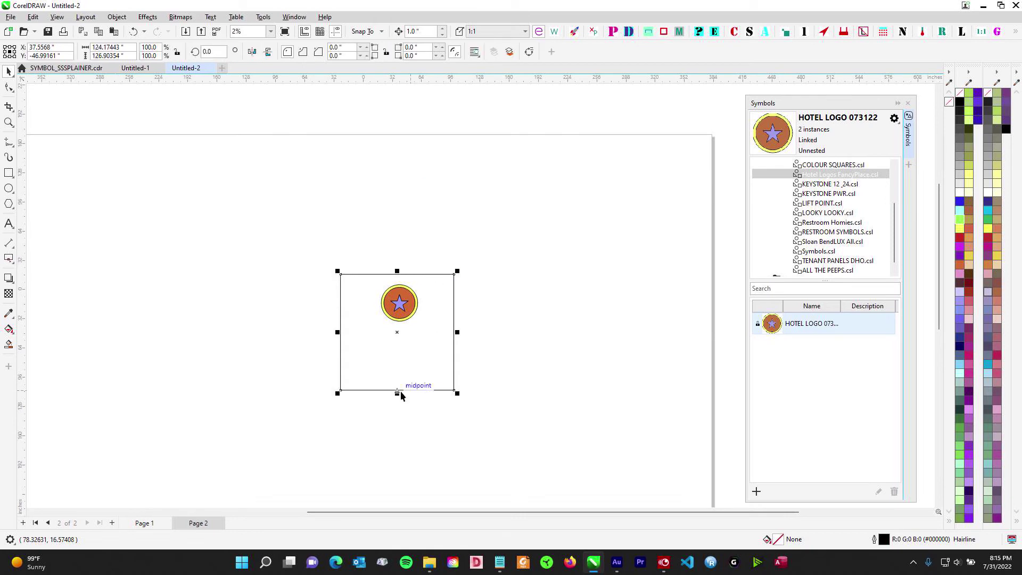
drag(398, 393, 429, 334)
scroll(366, 248, up, 1)
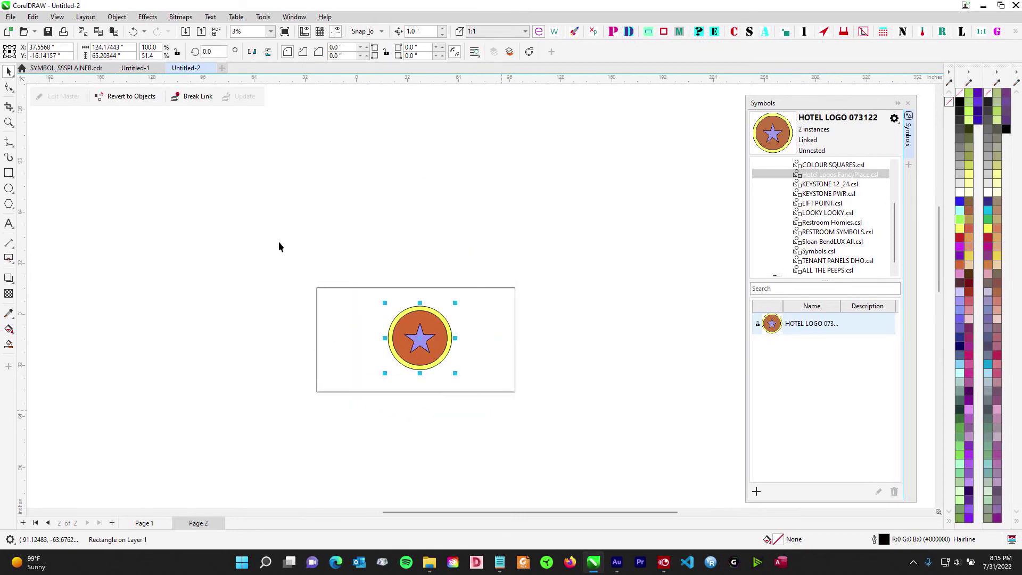
Step: Duplicate the short rectangle with its logo to the lower-left area of page 2
scroll(578, 393, down, 2)
drag(281, 247, 398, 274)
scroll(397, 273, down, 1)
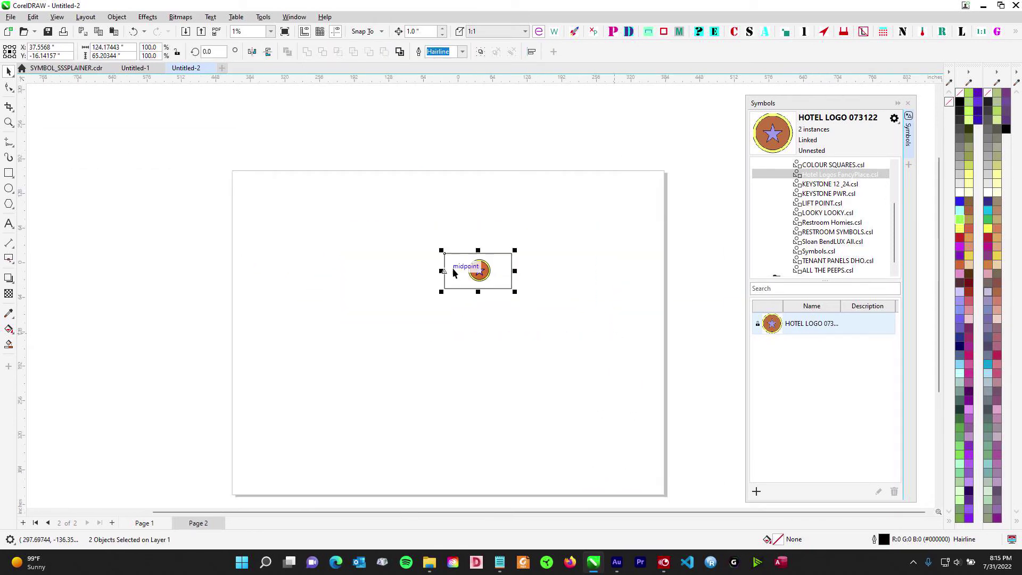
drag(471, 289, 364, 403)
right_click(364, 402)
scroll(374, 352, up, 3)
drag(393, 249, 527, 164)
scroll(440, 211, up, 1)
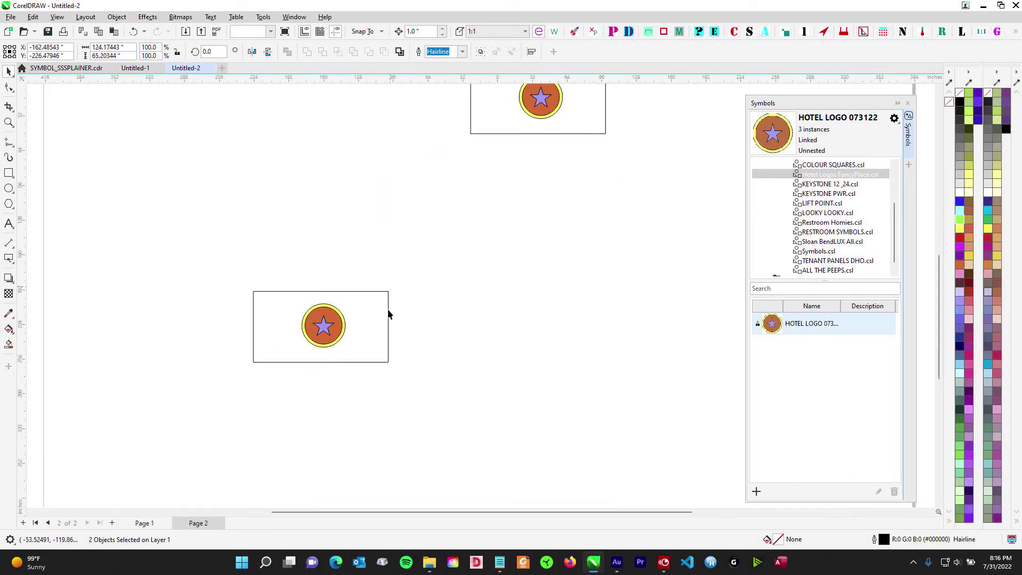
Step: Stretch the lower-left rectangle downward to about 190 inches high
click(388, 305)
drag(322, 366, 322, 500)
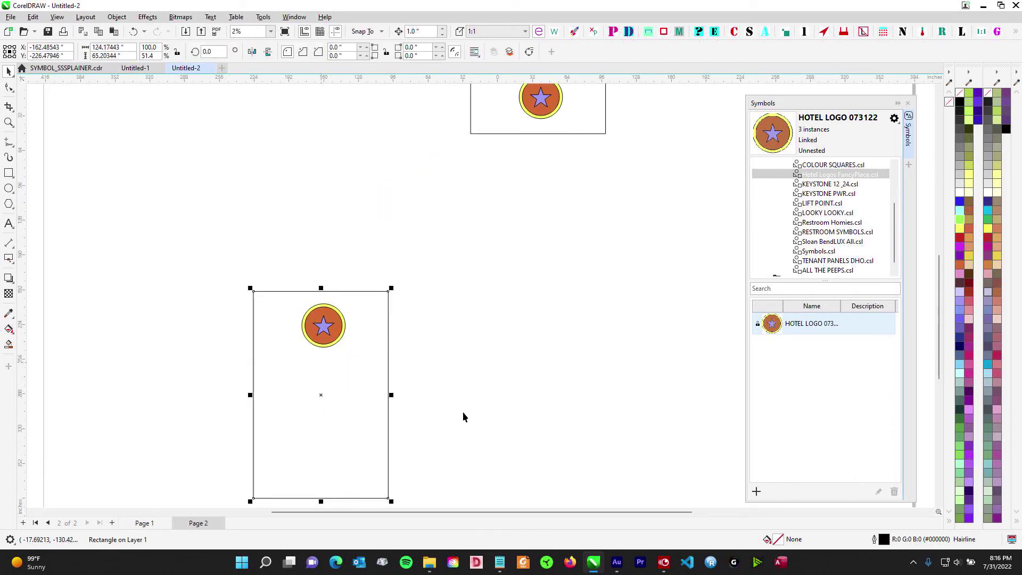
scroll(463, 414, down, 1)
drag(462, 412, 441, 312)
scroll(309, 207, up, 2)
Step: Shrink the tall rectangle's logo to about 12 inches and move it to the rectangle's upper-left corner
drag(301, 200, 424, 322)
scroll(409, 285, up, 1)
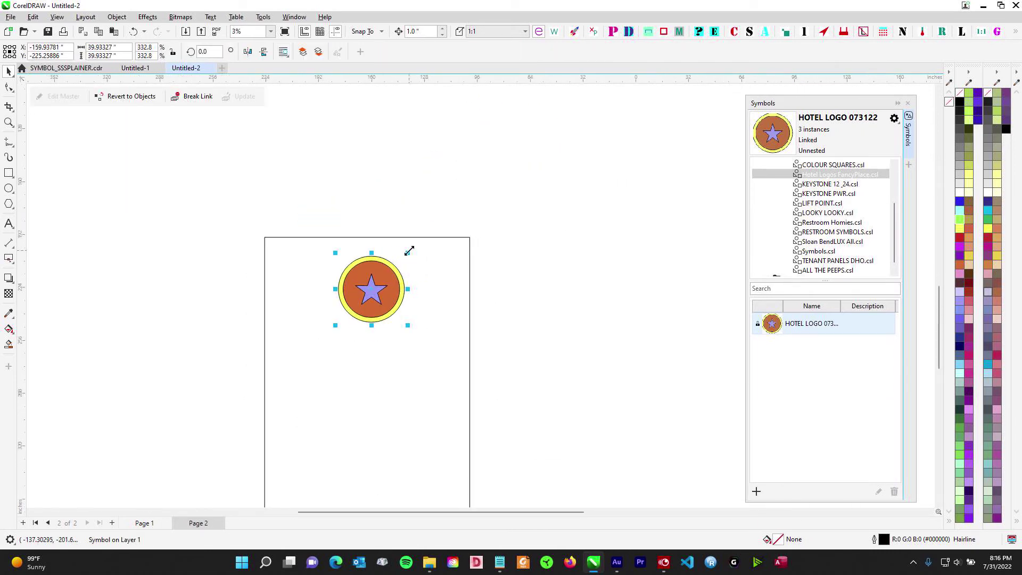
drag(407, 252, 462, 305)
drag(350, 317, 304, 281)
Step: Duplicate the small logo into a row of eight across the upper part of the tall rectangle
drag(304, 281, 325, 283)
right_click(325, 283)
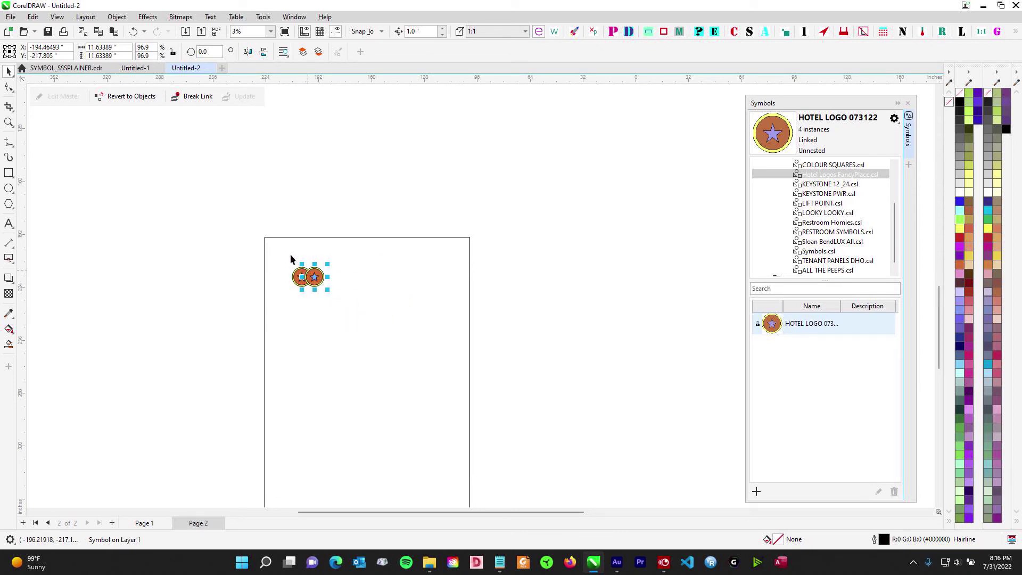
drag(289, 254, 372, 310)
drag(306, 280, 448, 293)
right_click(344, 281)
right_click(389, 278)
right_click(448, 292)
scroll(492, 309, down, 2)
Step: Duplicate the tall rectangle with its row of small logos and shift the copy to the right of the original
drag(498, 326, 370, 236)
scroll(370, 236, down, 1)
scroll(371, 239, down, 1)
drag(167, 160, 446, 382)
key(shift+Right)
key(shift+Right)
key(shift+Right)
key(shift+Right)
key(shift+Right)
key(shift+Right)
key(shift+Right)
key(shift+Right)
key(shift+Right)
key(shift+Right)
key(shift+Right)
key(shift+Right)
key(shift+Right)
key(shift+Right)
key(shift+Right)
key(shift+Right)
key(shift+Right)
key(shift+Right)
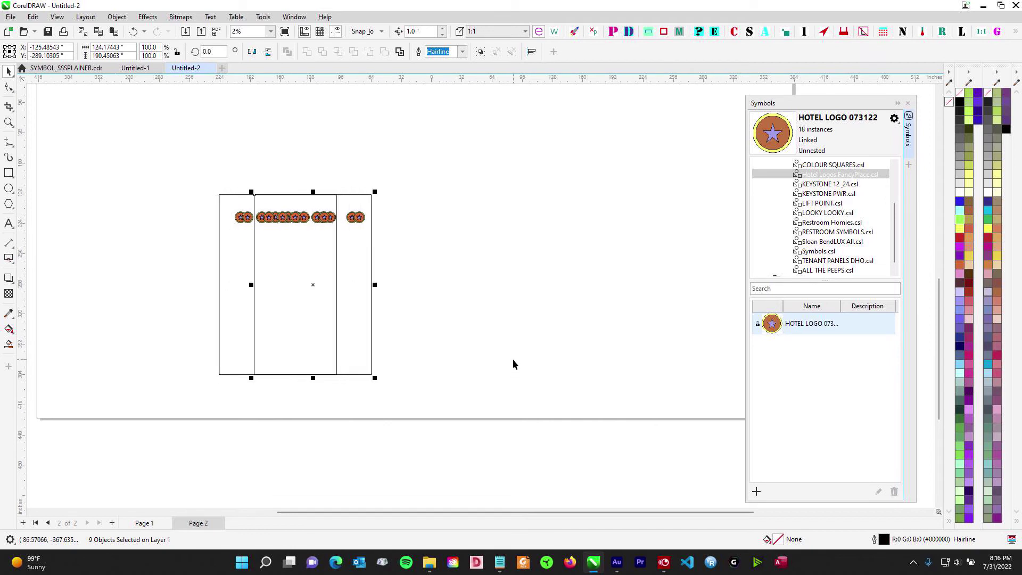
Step: Enlarge one small logo of the right-hand tall rectangle to about 50 inches and place it near the middle
click(582, 282)
scroll(464, 226, up, 1)
drag(481, 214, 565, 357)
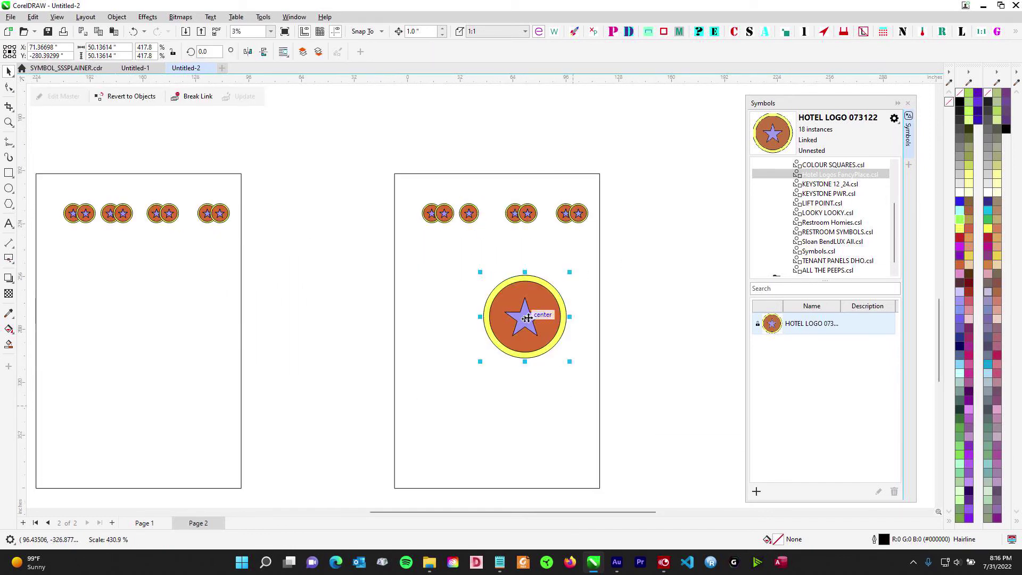
drag(530, 312, 514, 330)
Step: Select the row of small logos across the right-hand tall rectangle
drag(415, 193, 685, 264)
scroll(686, 278, down, 2)
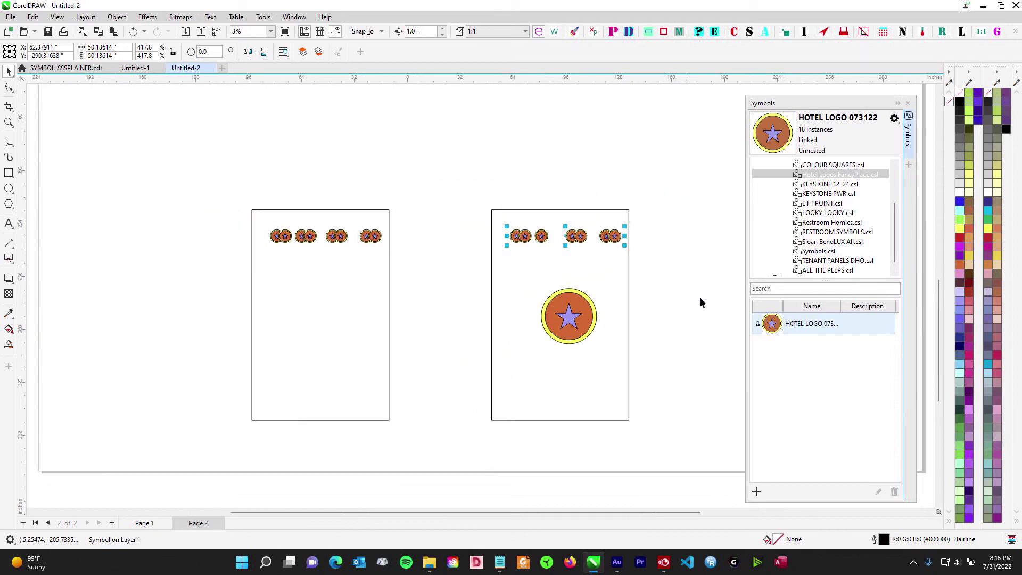
drag(553, 197, 354, 251)
scroll(200, 250, down, 1)
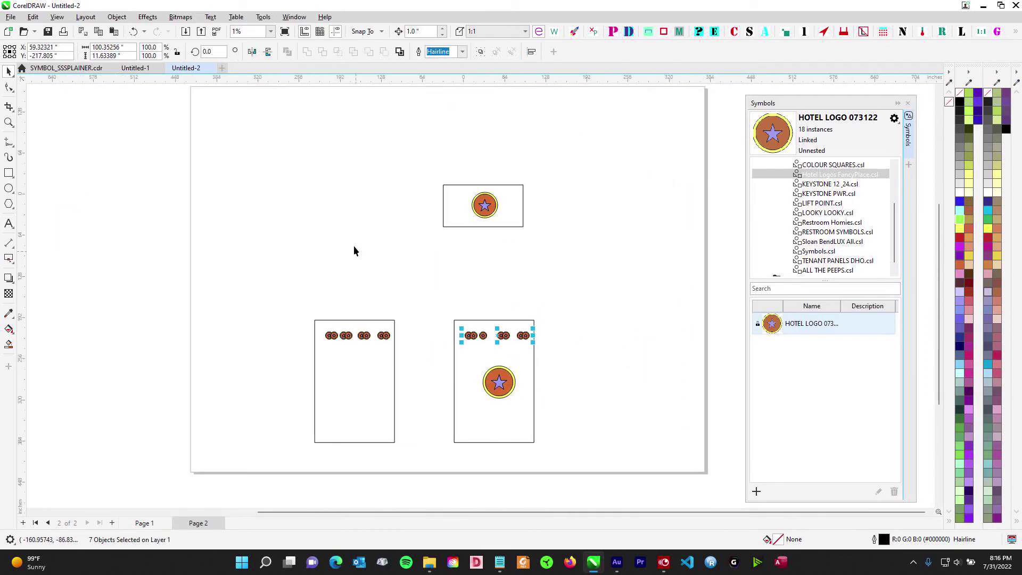
Step: Add a third page to the document and paste the square with its hotel logo onto it
click(112, 523)
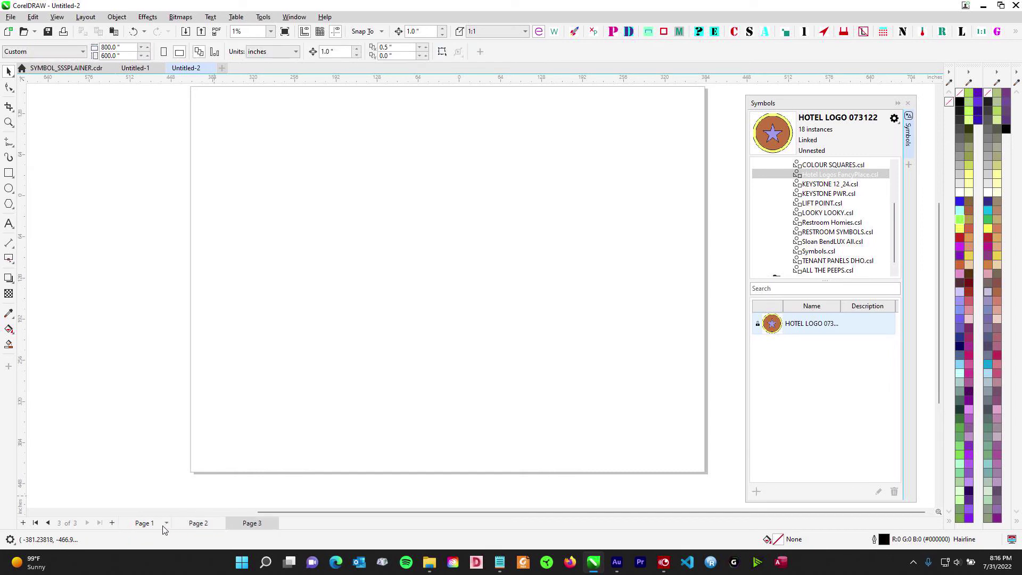
click(191, 526)
scroll(373, 319, down, 1)
drag(377, 316, 390, 286)
drag(418, 250, 549, 428)
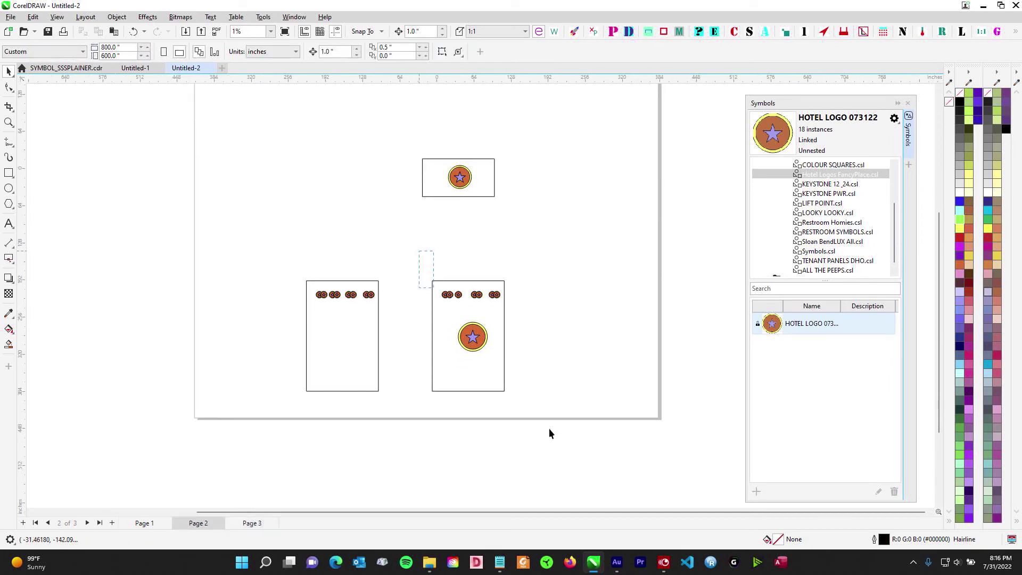
click(246, 525)
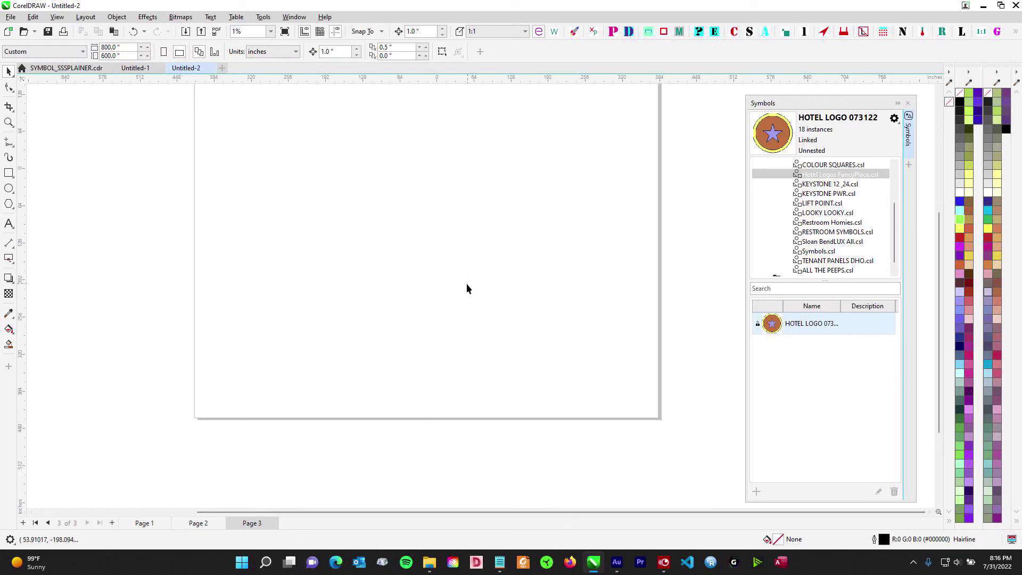
key(ctrl+v)
scroll(400, 221, up, 1)
drag(349, 153, 356, 172)
scroll(356, 172, down, 1)
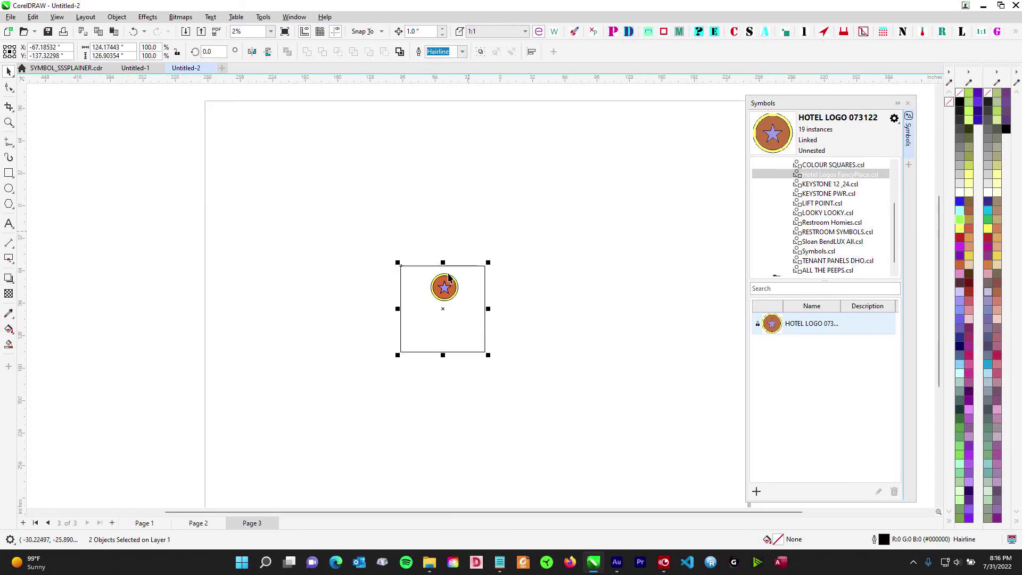
Step: Stretch the square and its logo to about 347 inches wide overall, and heighten the logo to about 115 inches
drag(455, 274, 685, 208)
click(573, 188)
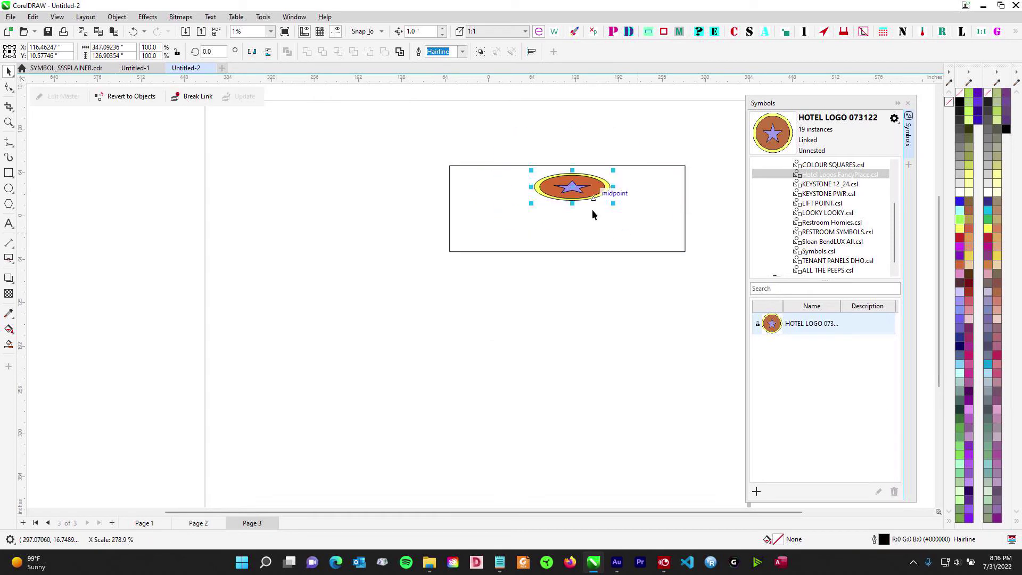
drag(573, 208, 572, 258)
scroll(637, 248, right, 2)
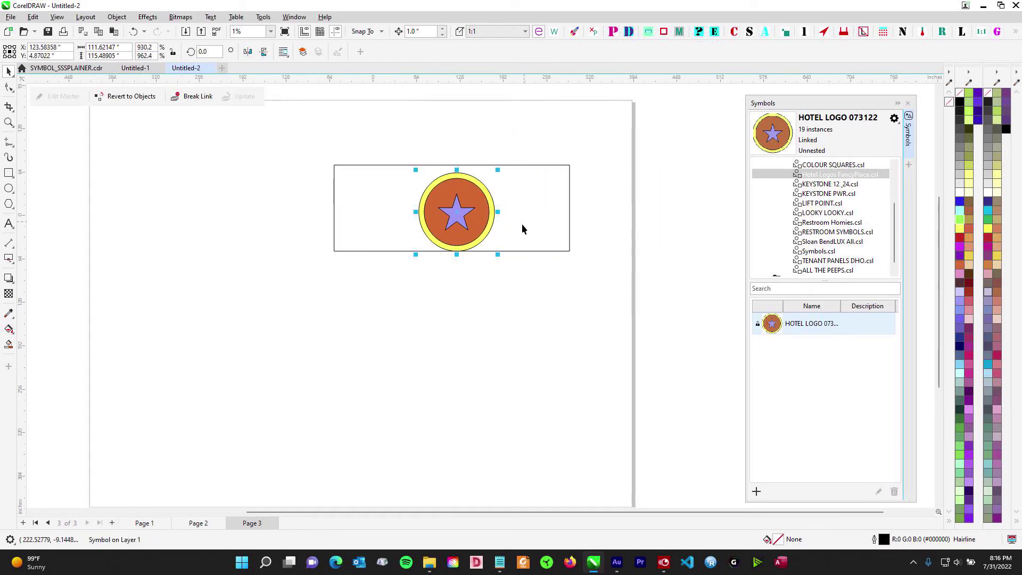
Step: Stretch the rectangle around the large logo downward so it extends well below the logo
click(524, 251)
drag(452, 255, 454, 324)
scroll(381, 324, down, 1)
drag(382, 323, 489, 241)
click(392, 280)
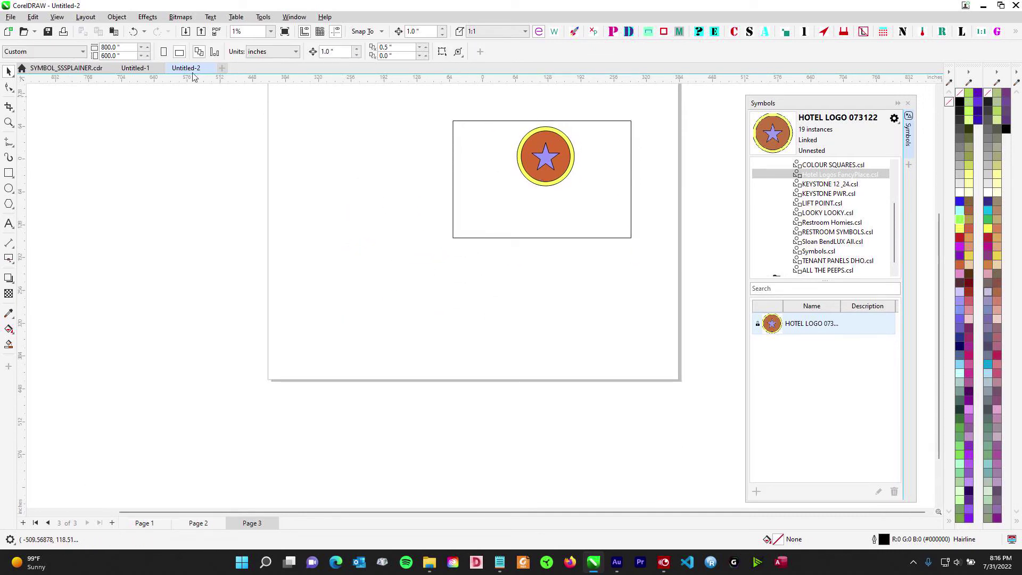
Step: Save the drawing to the Desktop as SignPro2 in CorelDRAW format
click(13, 18)
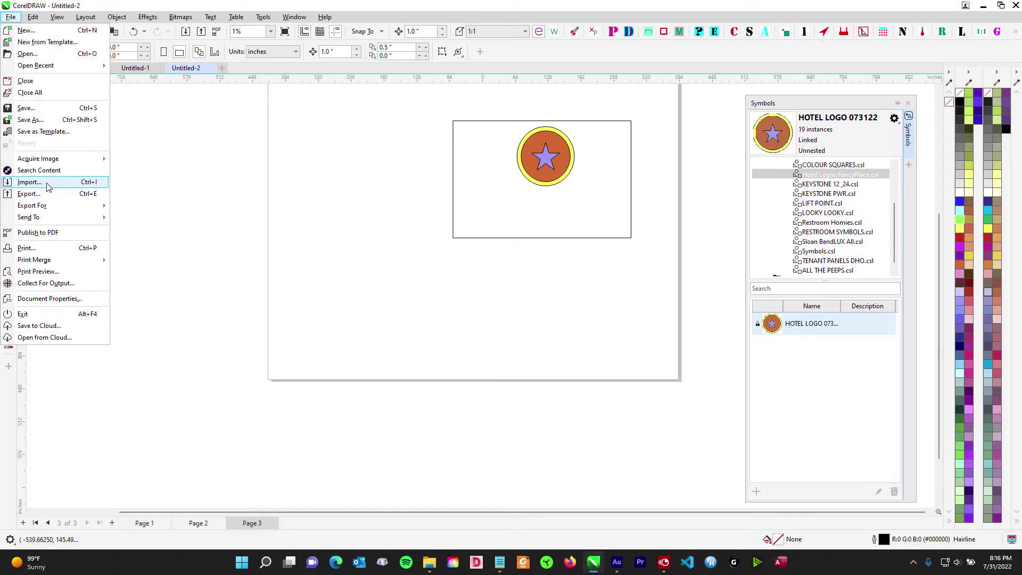
click(42, 108)
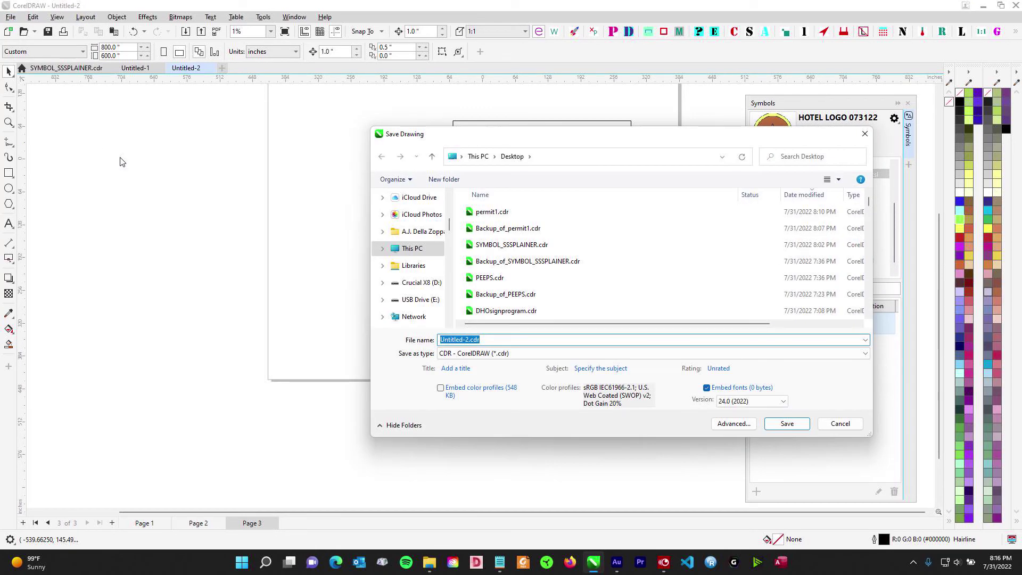
text(SignP)
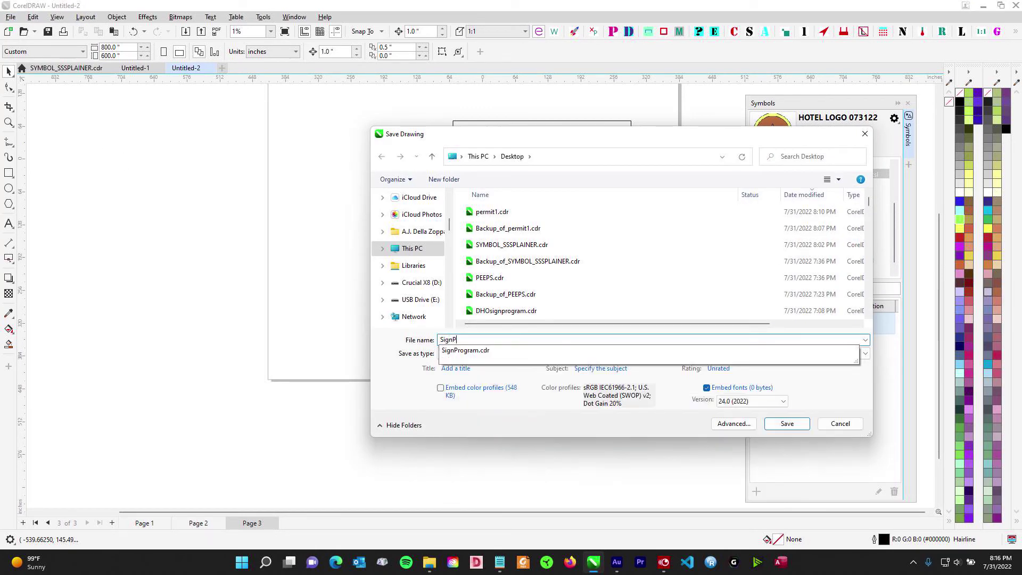
text(ro2)
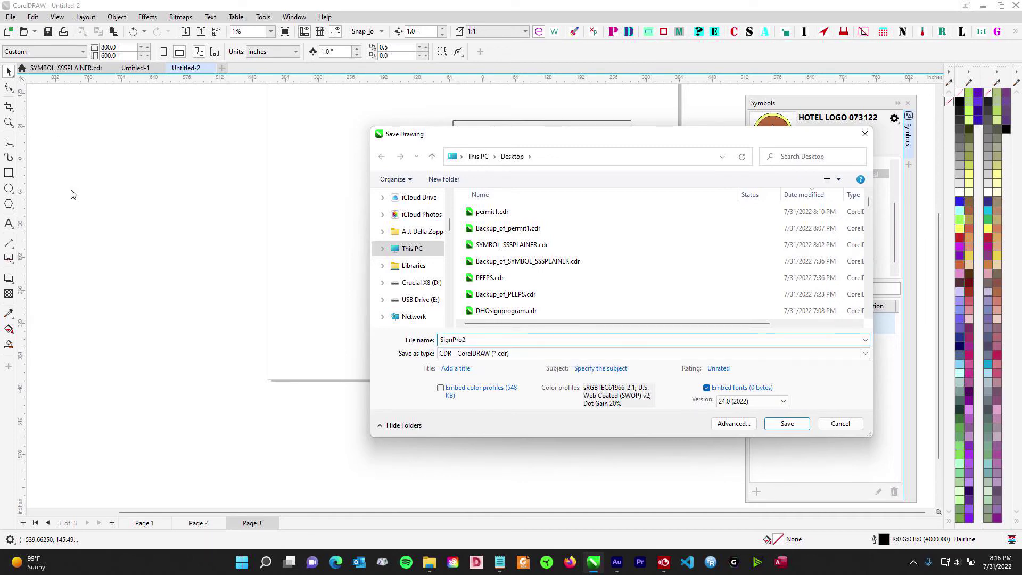
click(788, 424)
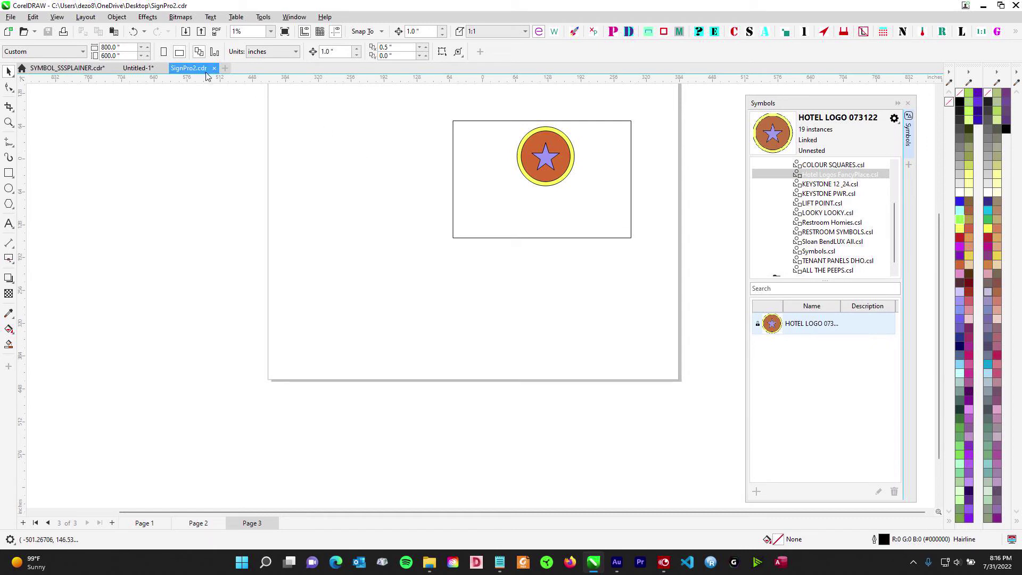
Step: Place the h3 and h5 figures from the local ALL THE HOMIES.csl library beside the large rectangle on page 3
scroll(491, 307, up, 2)
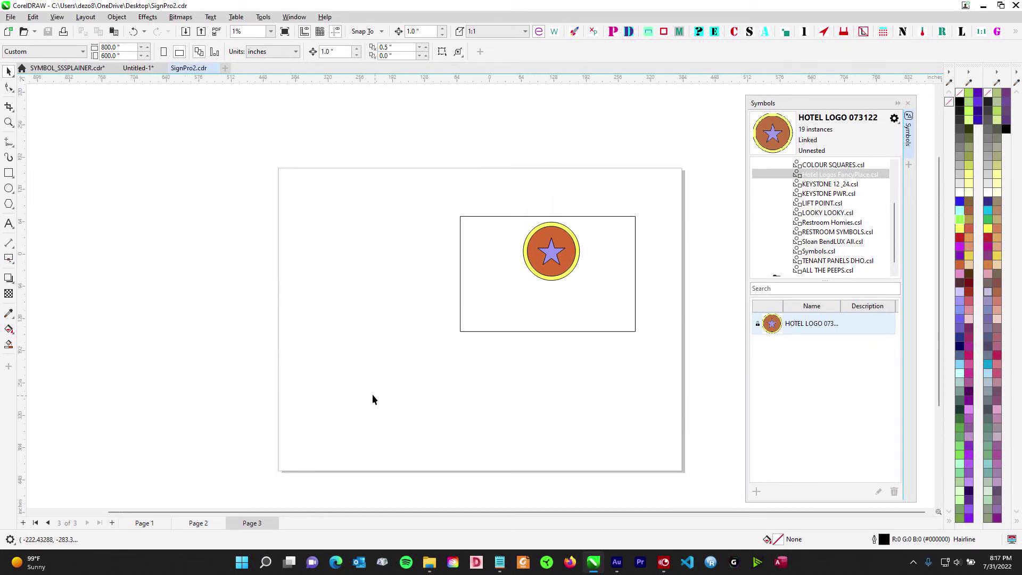
drag(372, 394, 654, 449)
drag(389, 240, 503, 413)
drag(890, 221, 896, 199)
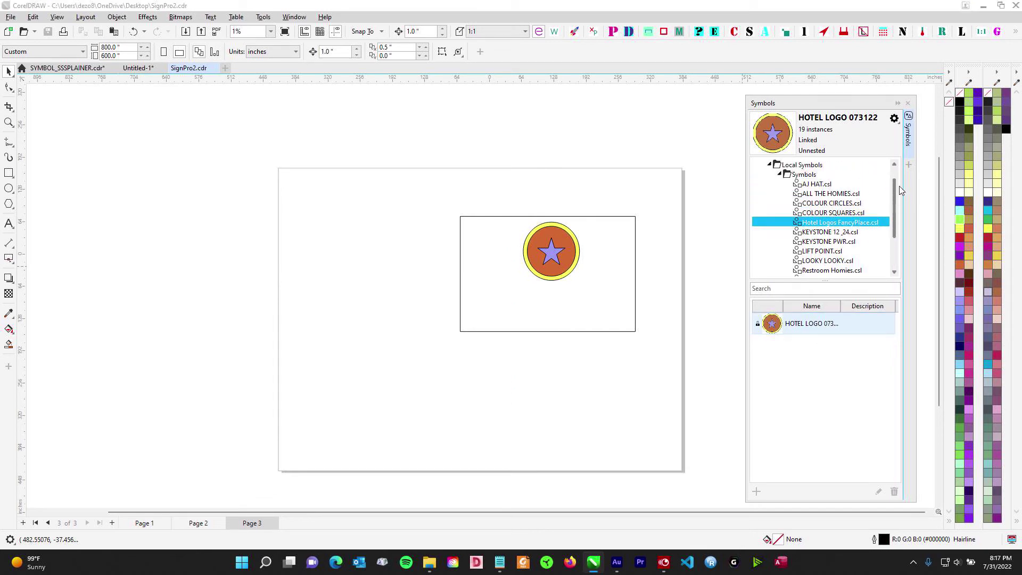
click(848, 196)
drag(779, 345, 461, 318)
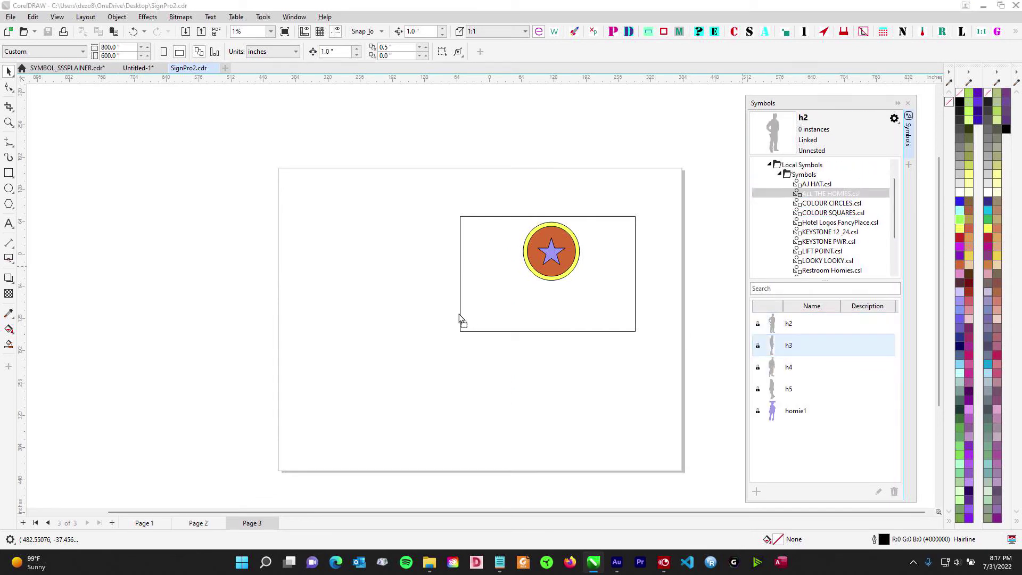
drag(799, 389, 576, 385)
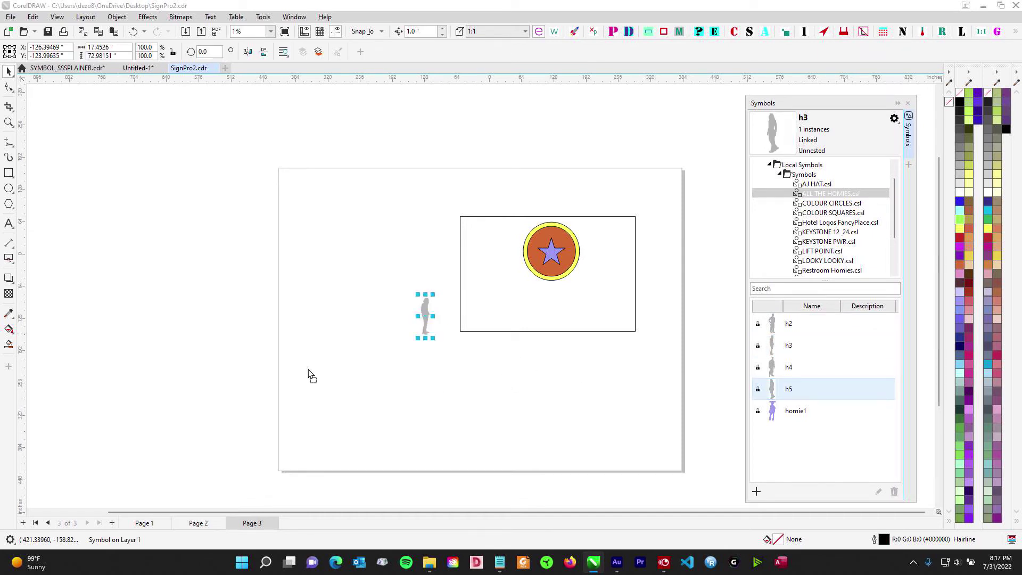
drag(308, 372, 310, 373)
Step: On page 2, place the h5 figure beside the small rectangle and the h4 figure beside the left-hand tall rectangle
click(198, 523)
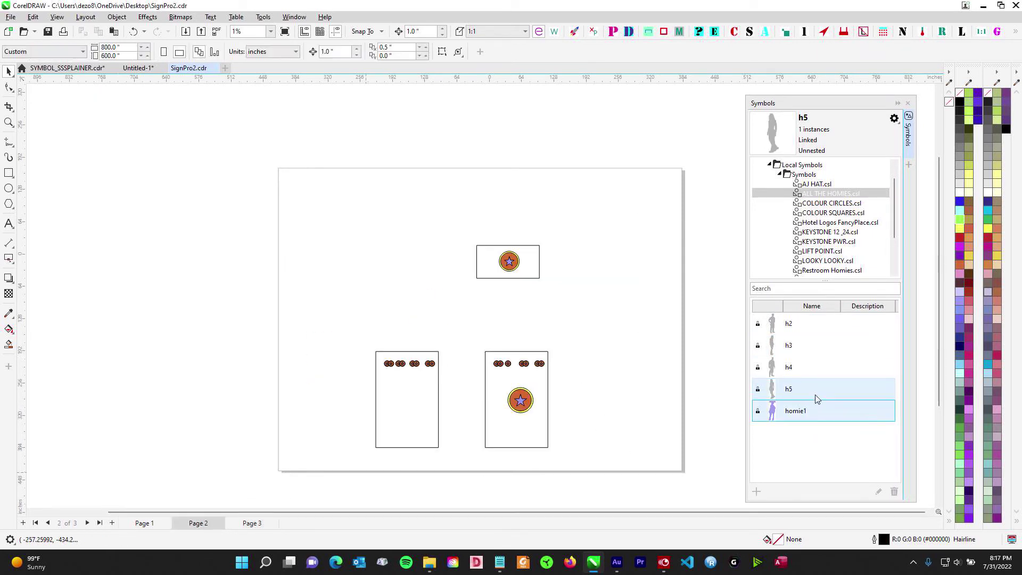
drag(818, 399, 482, 338)
drag(461, 269, 460, 269)
drag(802, 418, 587, 350)
drag(831, 379, 822, 406)
drag(795, 368, 463, 394)
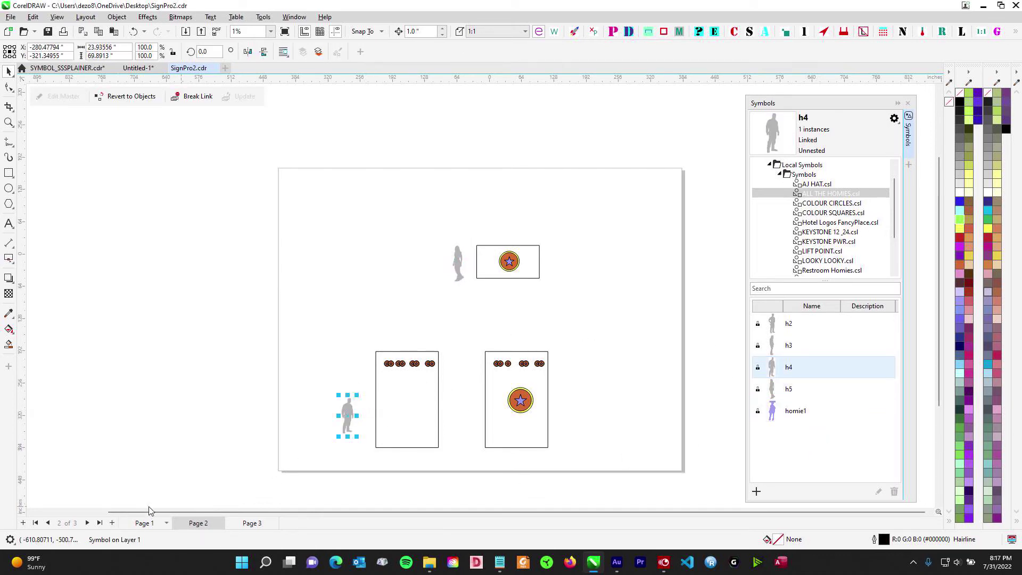
Step: On page 1, place the h3 figure just left of the square with the logo
click(145, 523)
drag(407, 343, 408, 342)
scroll(442, 305, up, 2)
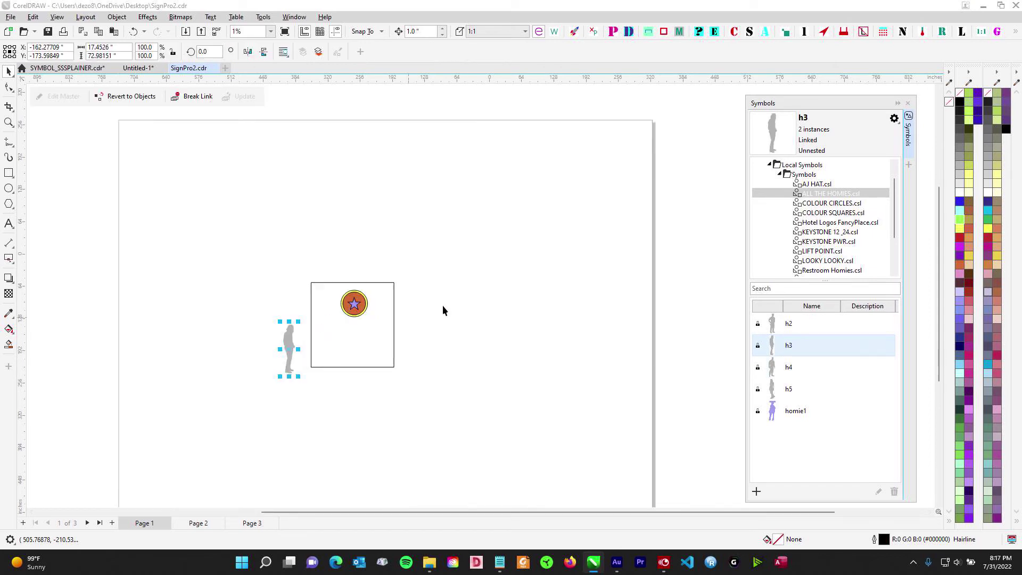
click(379, 190)
drag(379, 191, 498, 197)
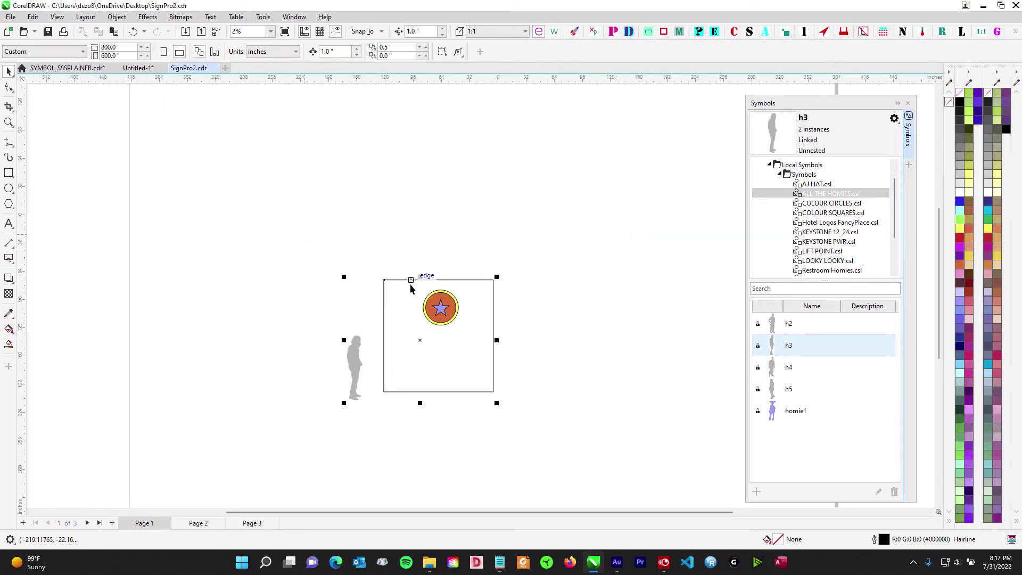
scroll(411, 285, up, 1)
drag(260, 217, 613, 487)
scroll(578, 294, down, 1)
drag(546, 194, 424, 209)
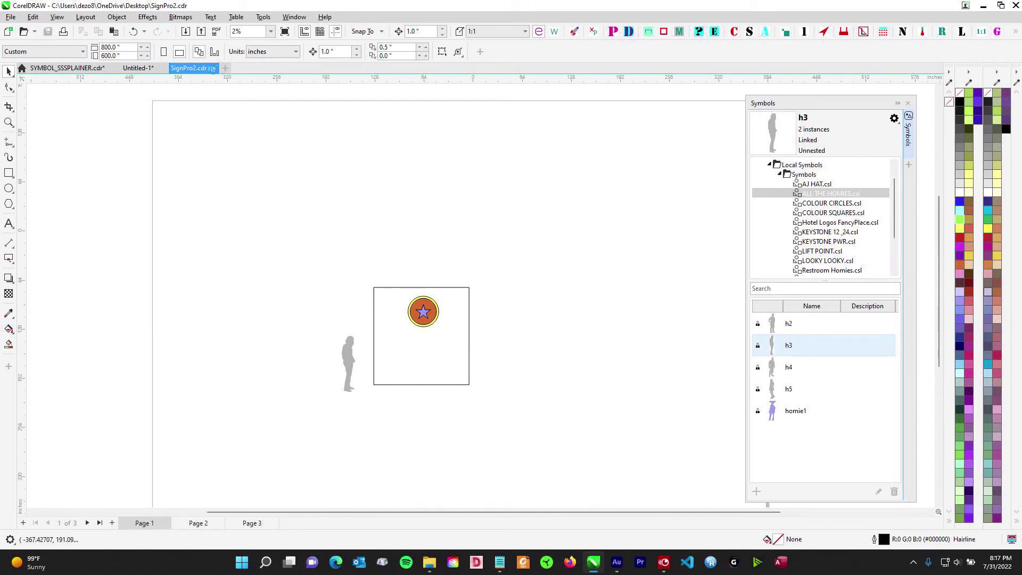
Step: Close SignPro2.cdr, and close Untitled-1 without saving its changes
click(214, 68)
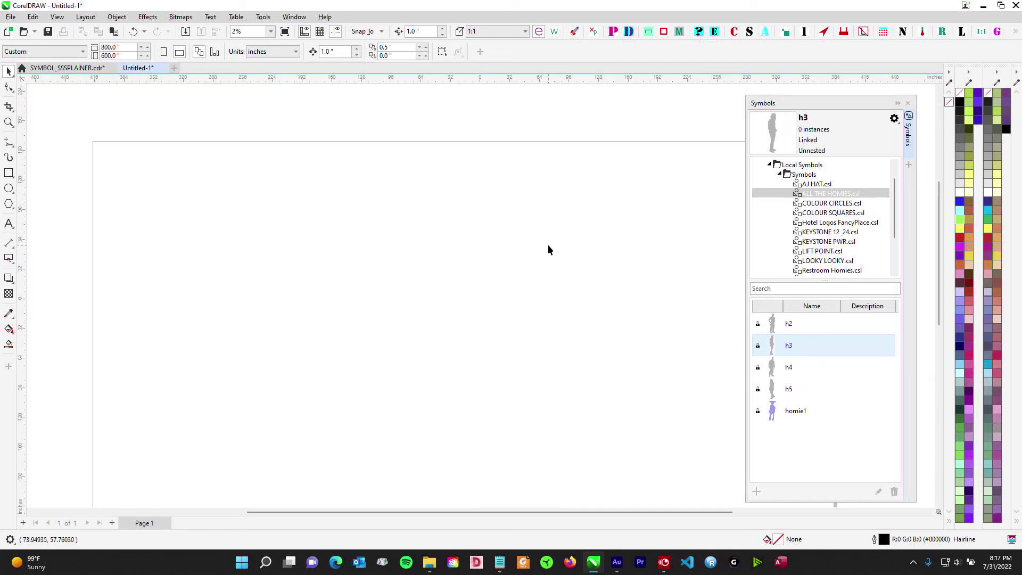
drag(823, 107, 457, 105)
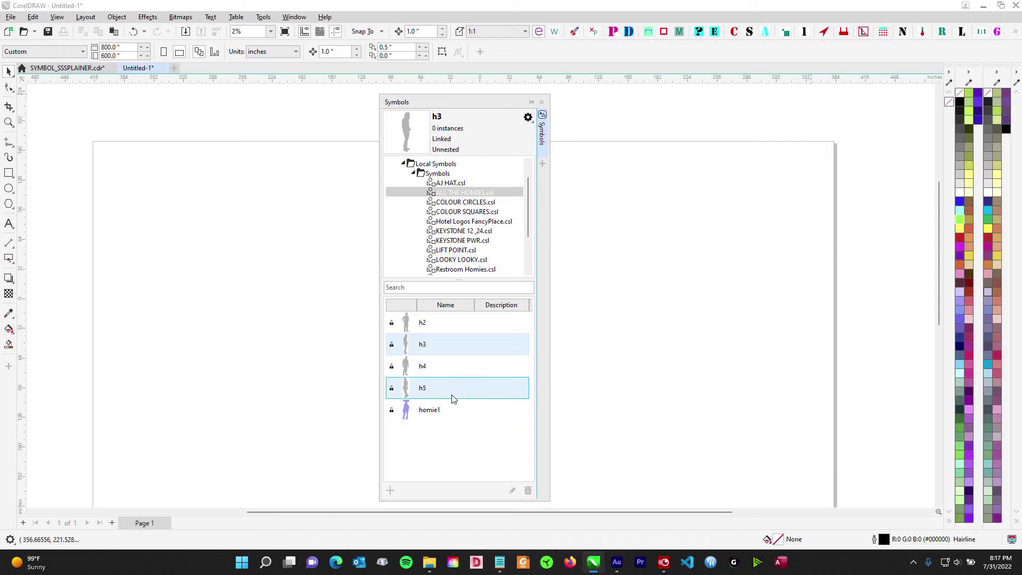
drag(463, 100, 492, 110)
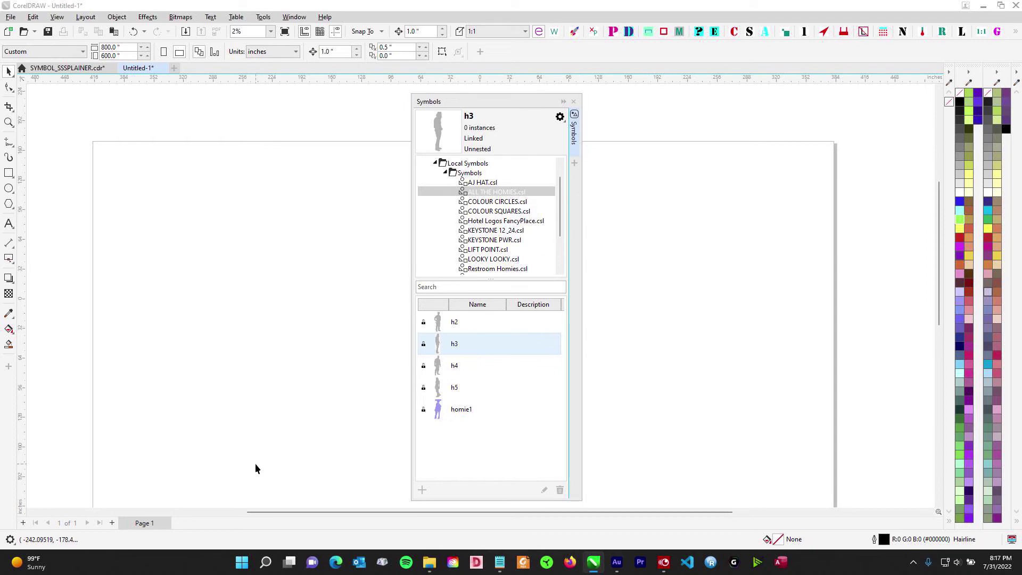
drag(520, 106, 855, 101)
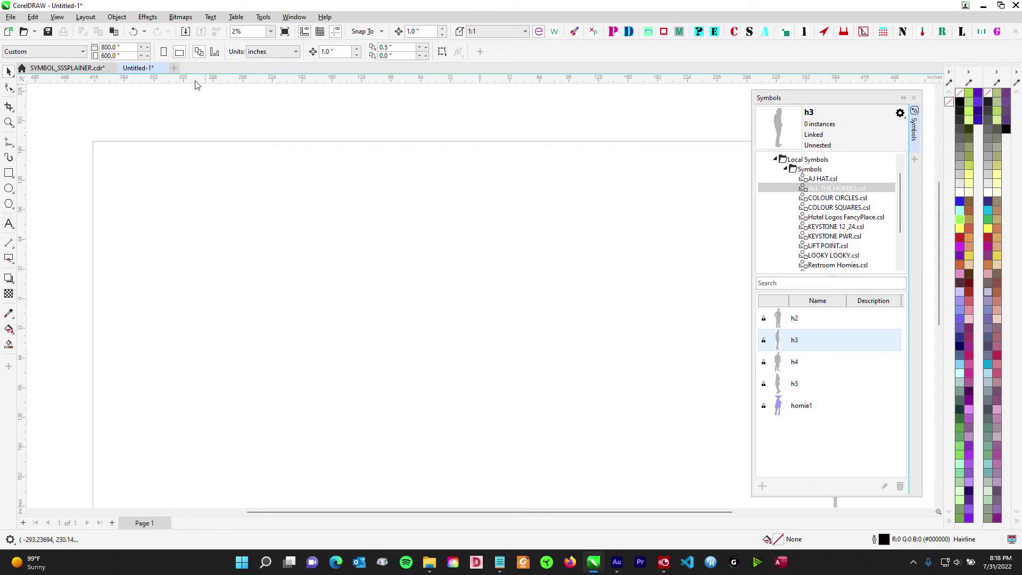
click(167, 68)
click(506, 307)
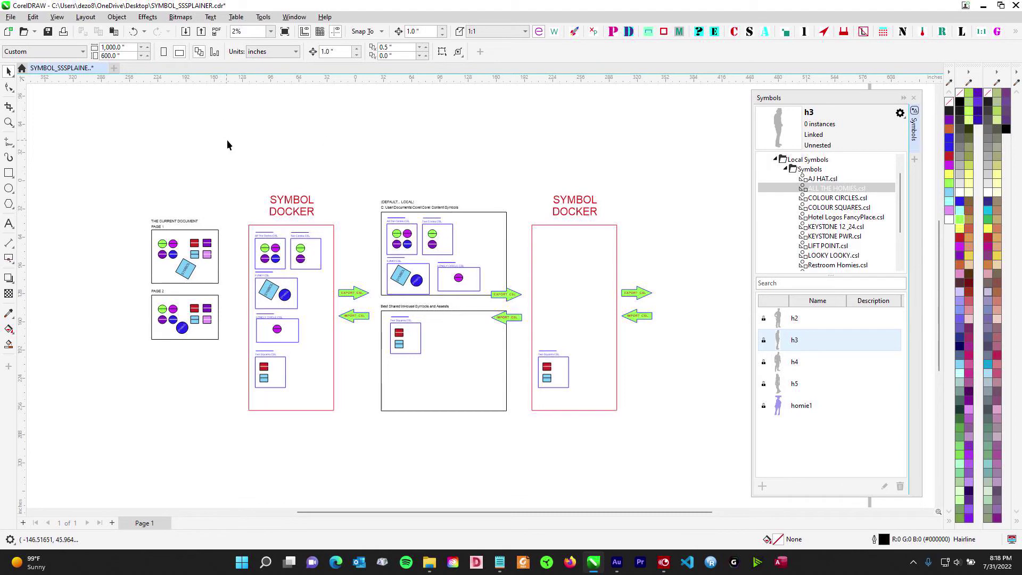
Step: Switch to File Explorer and open Hotel Logos FancyPlace.csl from the local Corel Content Symbols folder
click(431, 563)
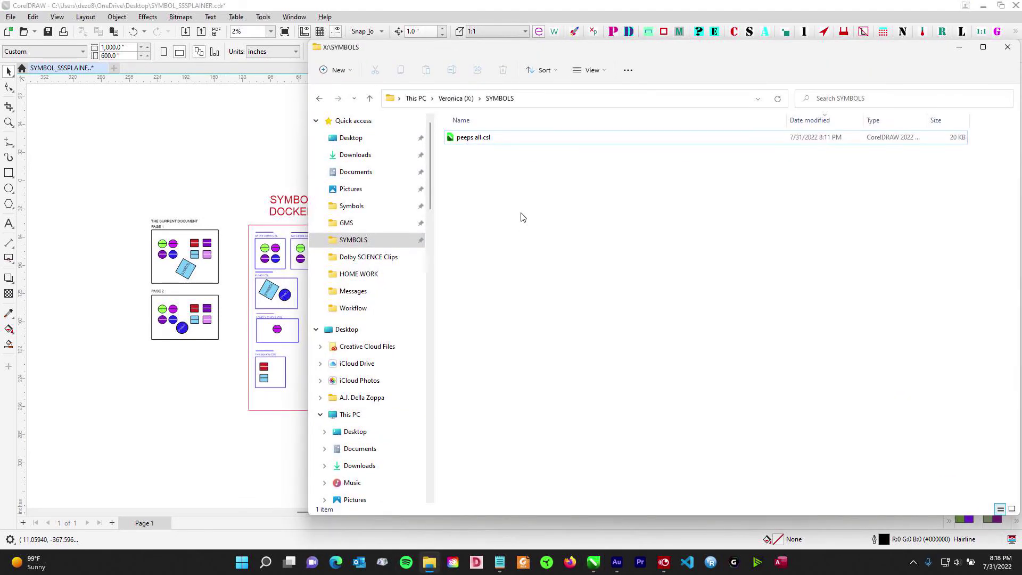
click(352, 206)
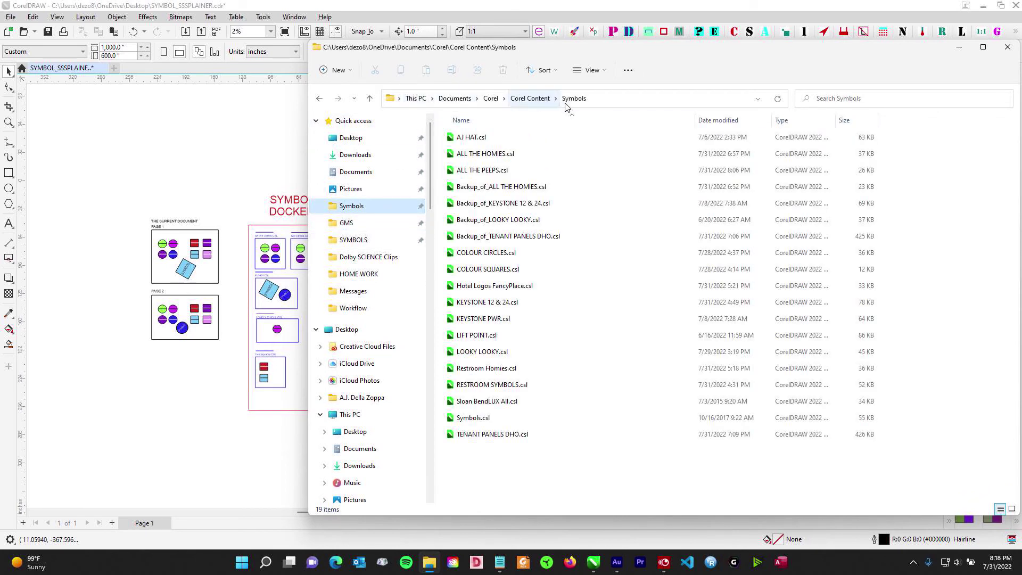
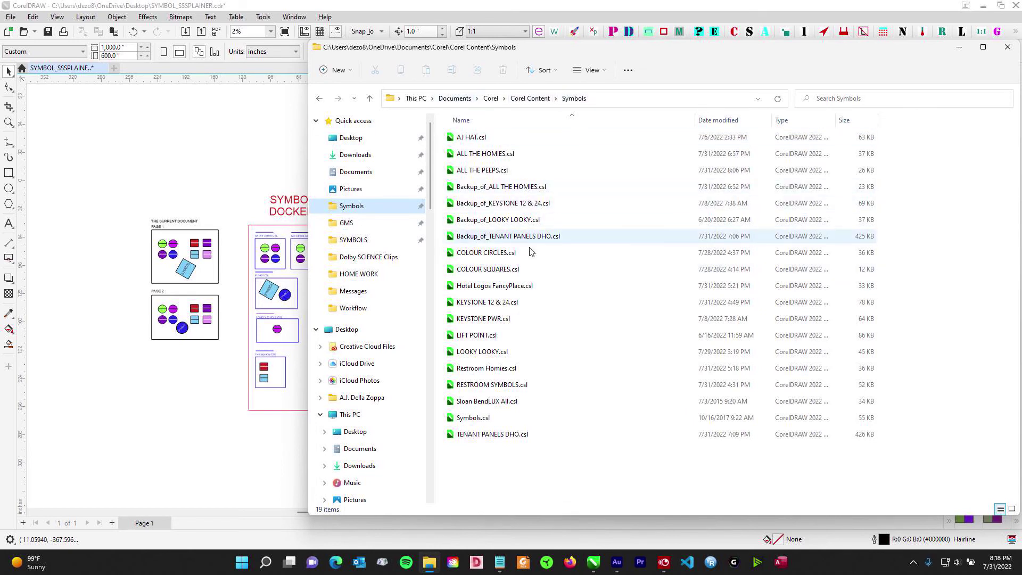
double_click(497, 285)
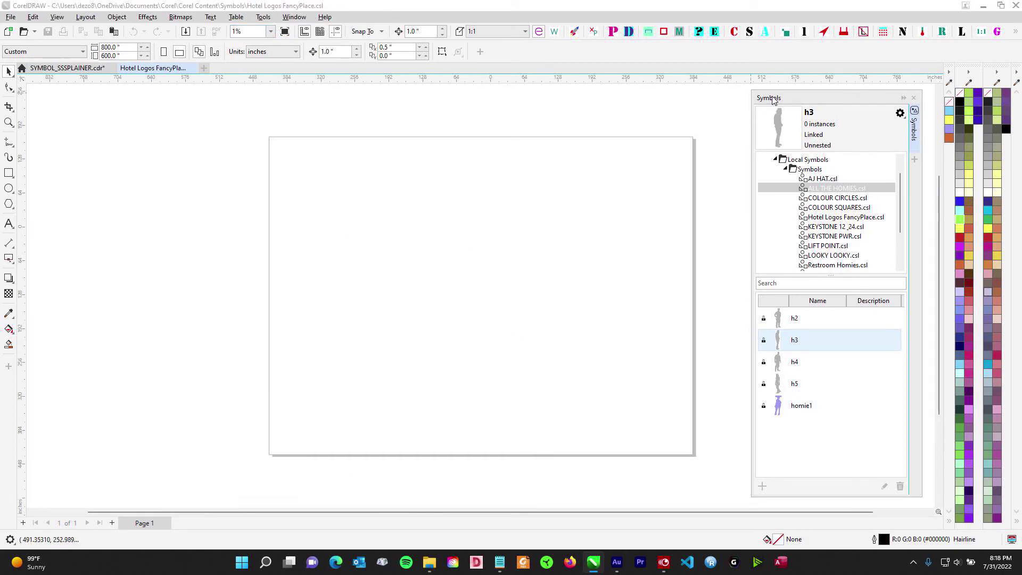
Step: Show the opened Hotel Logos FancyPlace.csl document's own symbols and place an instance of HOTEL LOGO 073122 near the middle of the page
drag(779, 99, 331, 109)
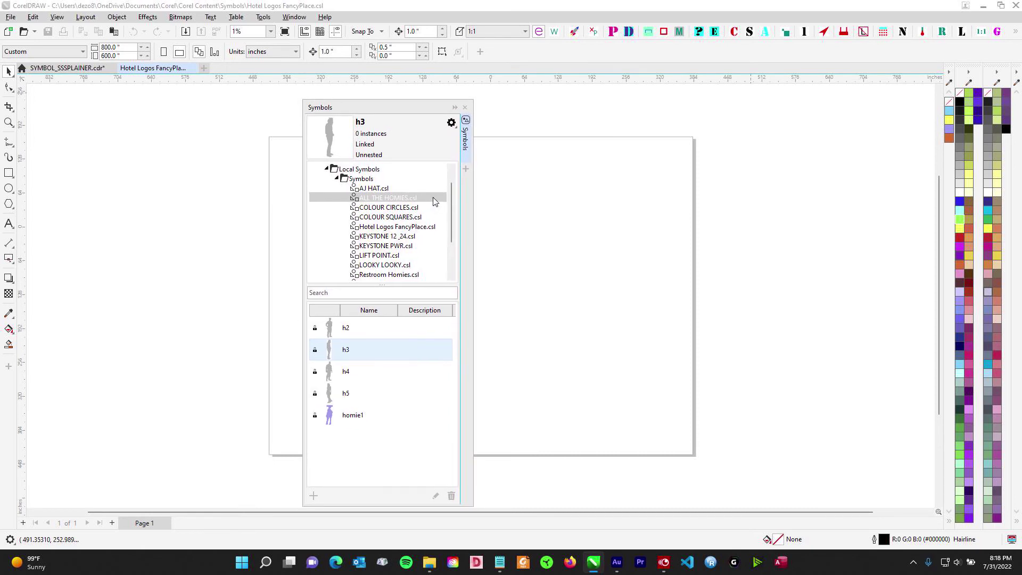
drag(452, 198, 366, 170)
click(368, 170)
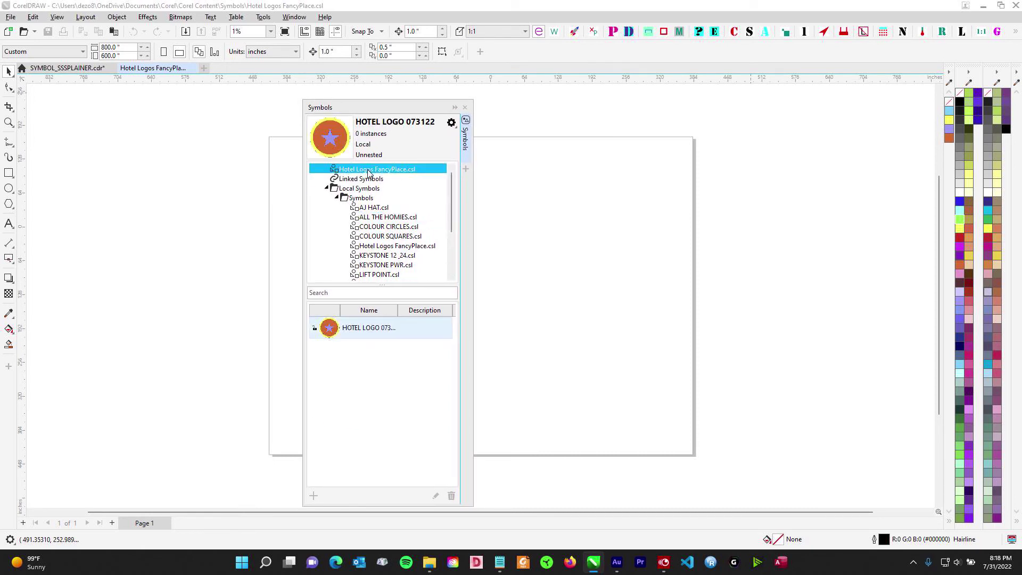
drag(395, 112, 454, 108)
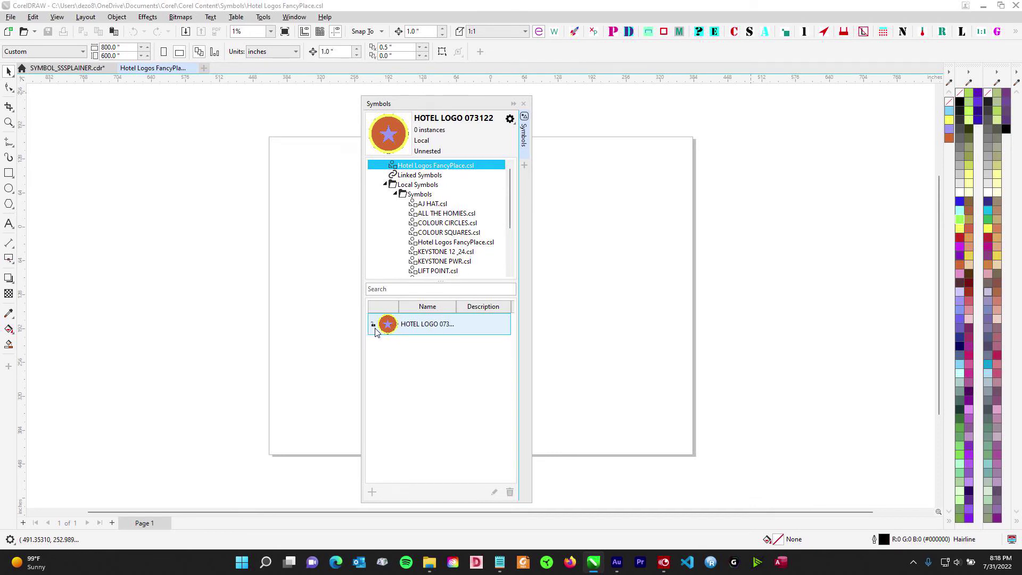
drag(433, 108, 833, 99)
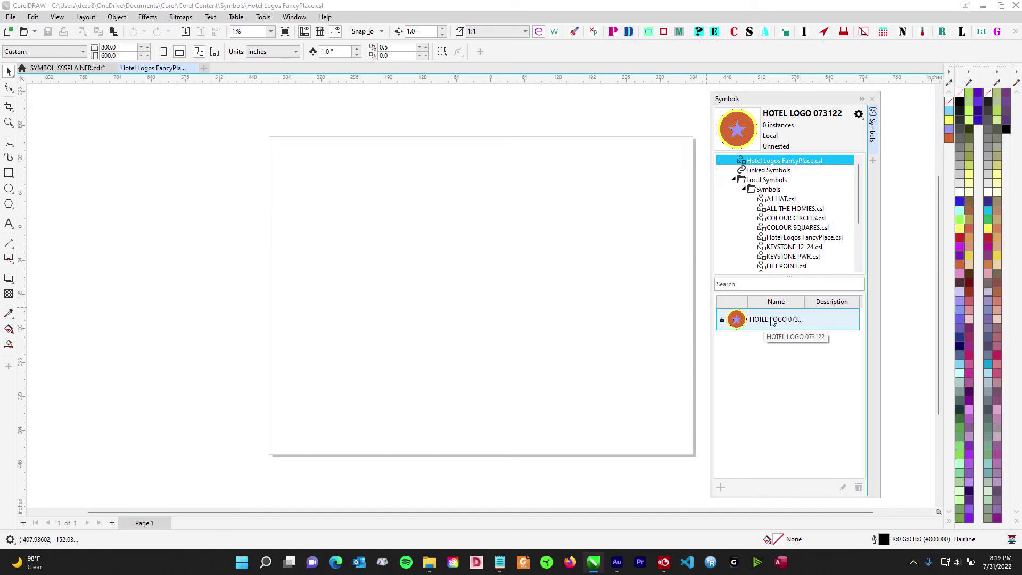
drag(771, 325, 478, 283)
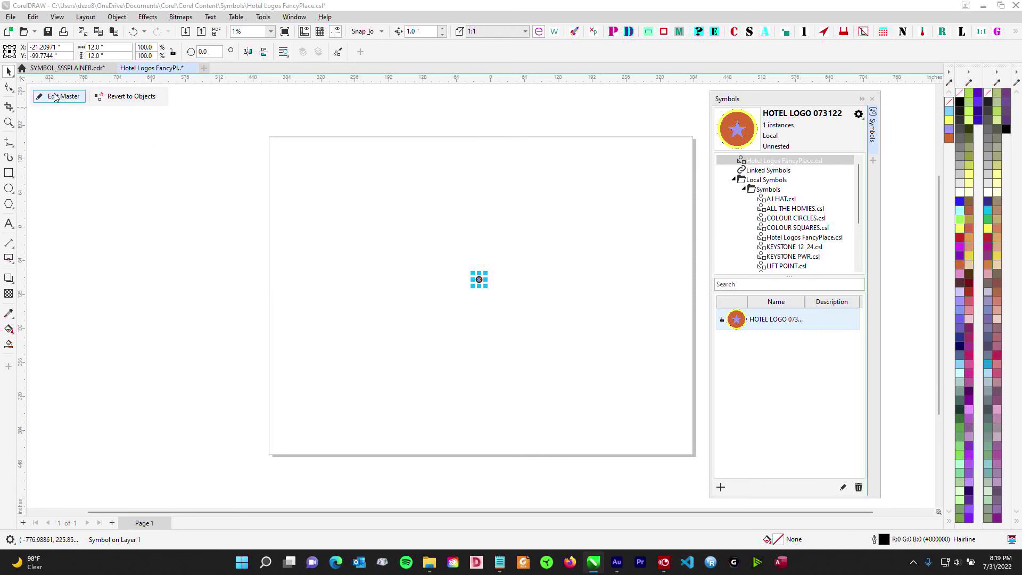
Step: Open the master of the placed HOTEL LOGO 073122 instance for editing
scroll(485, 282, up, 2)
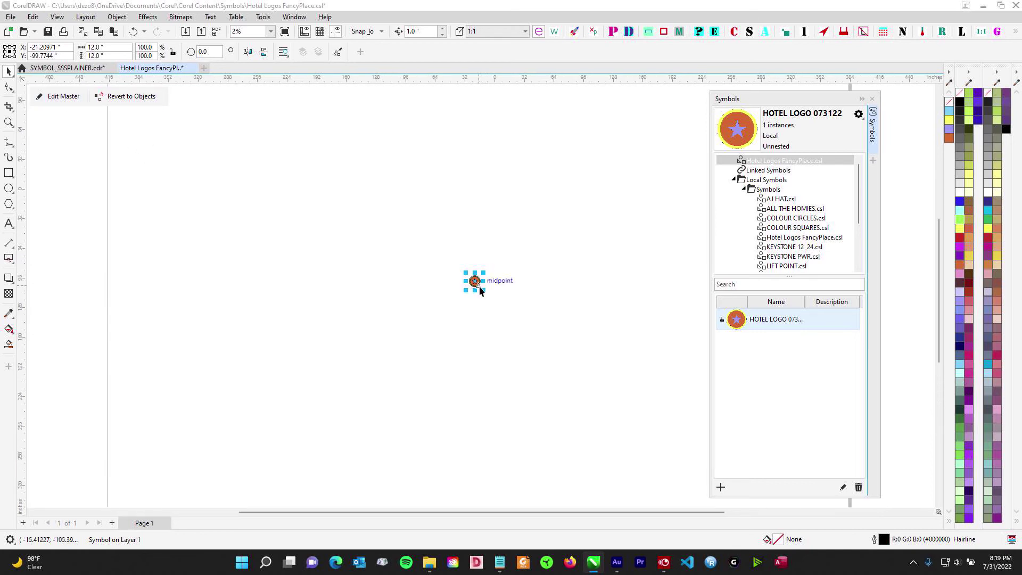
scroll(459, 229, down, 2)
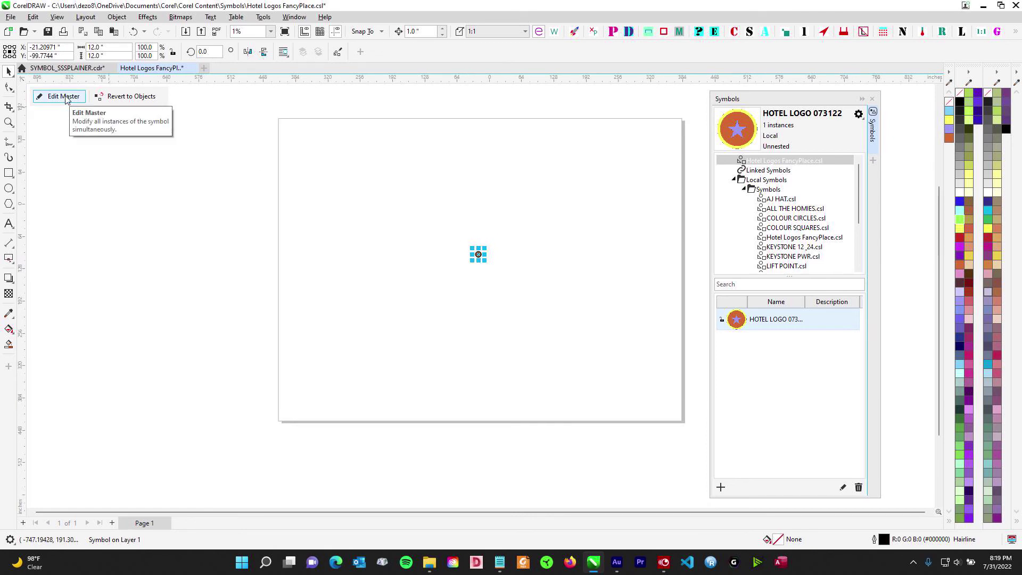
scroll(480, 228, up, 4)
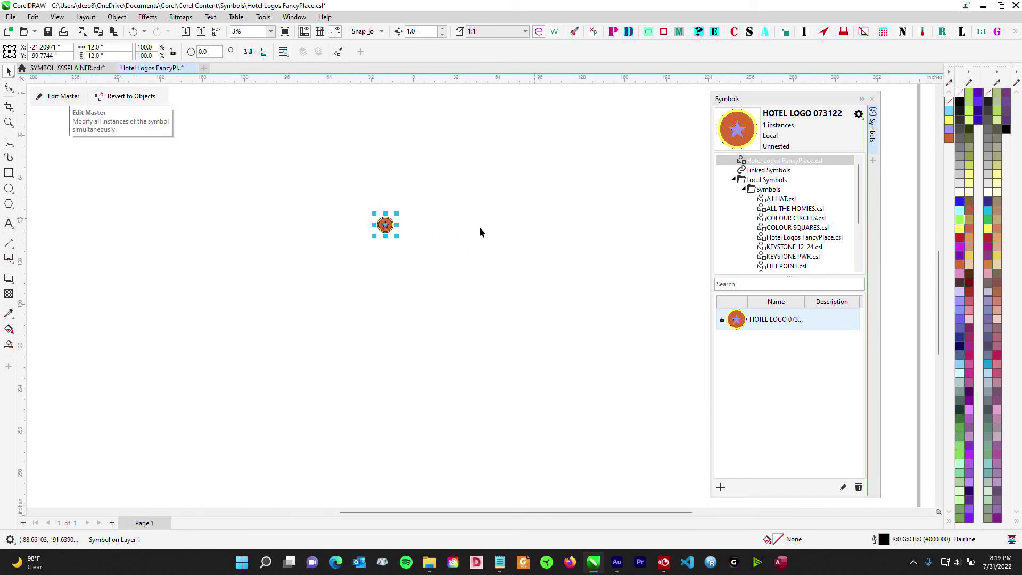
scroll(527, 244, down, 4)
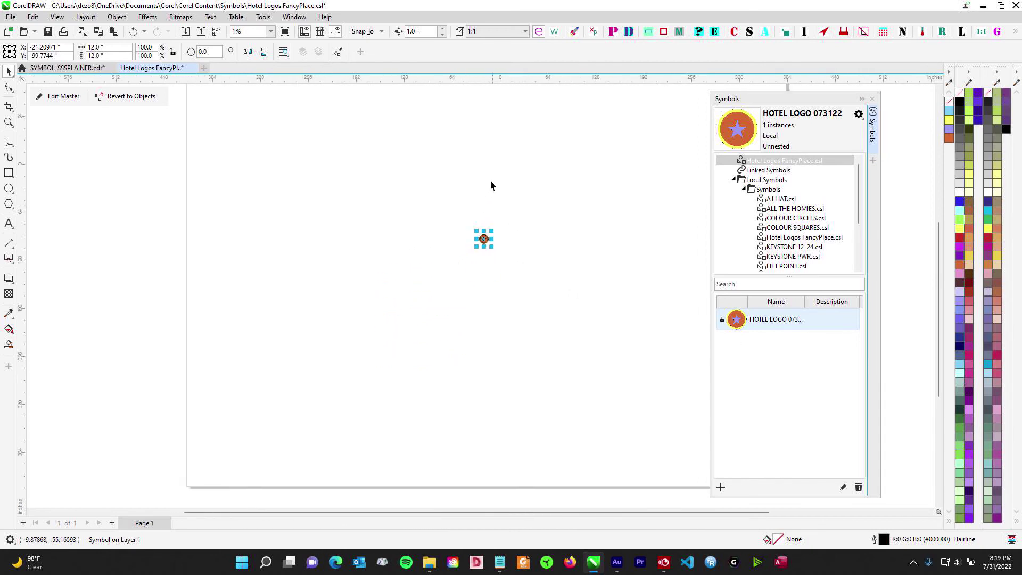
click(56, 98)
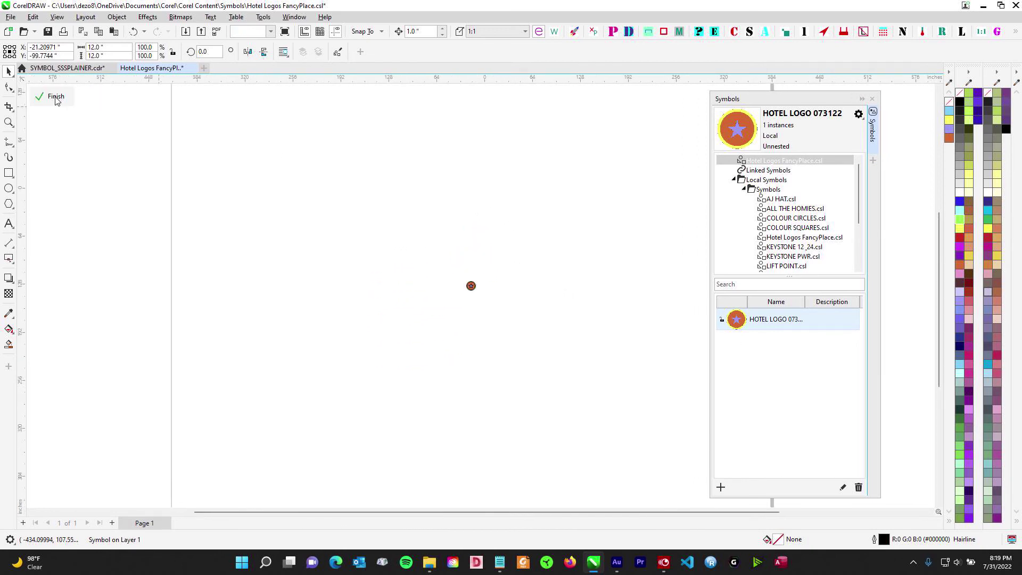
scroll(491, 286, up, 3)
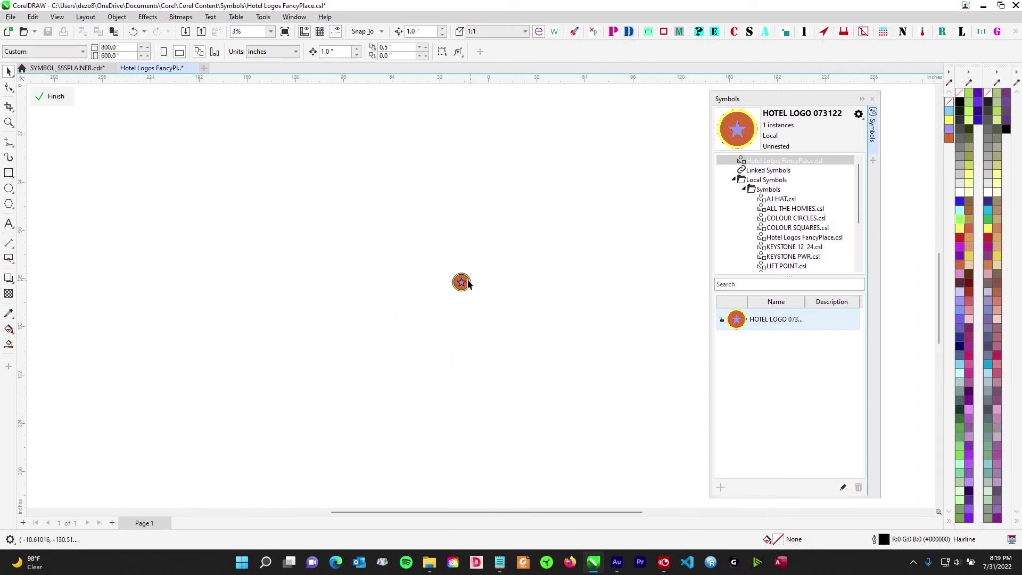
drag(372, 222, 573, 353)
scroll(457, 279, up, 1)
scroll(457, 279, up, 2)
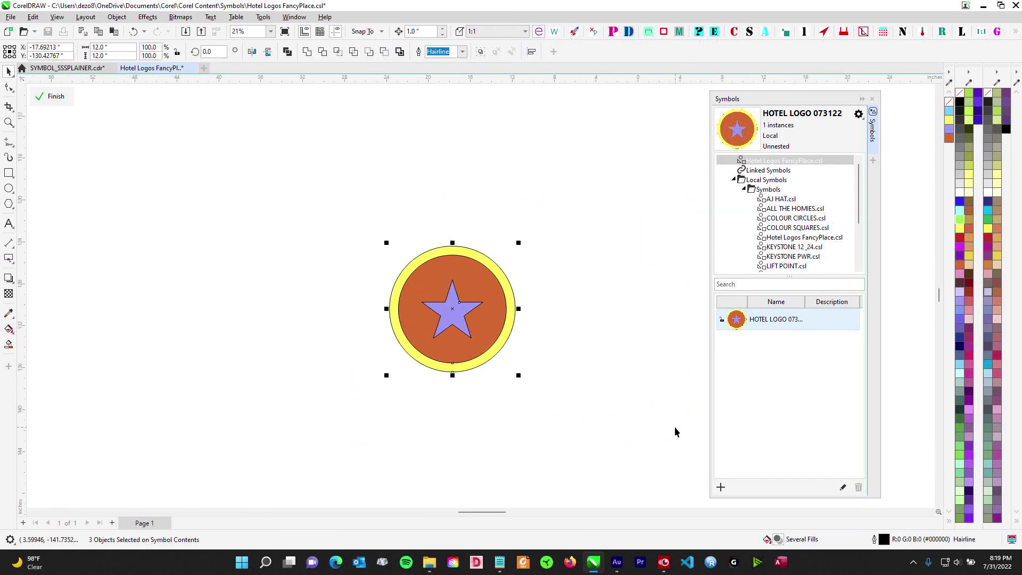
scroll(422, 215, down, 1)
click(422, 212)
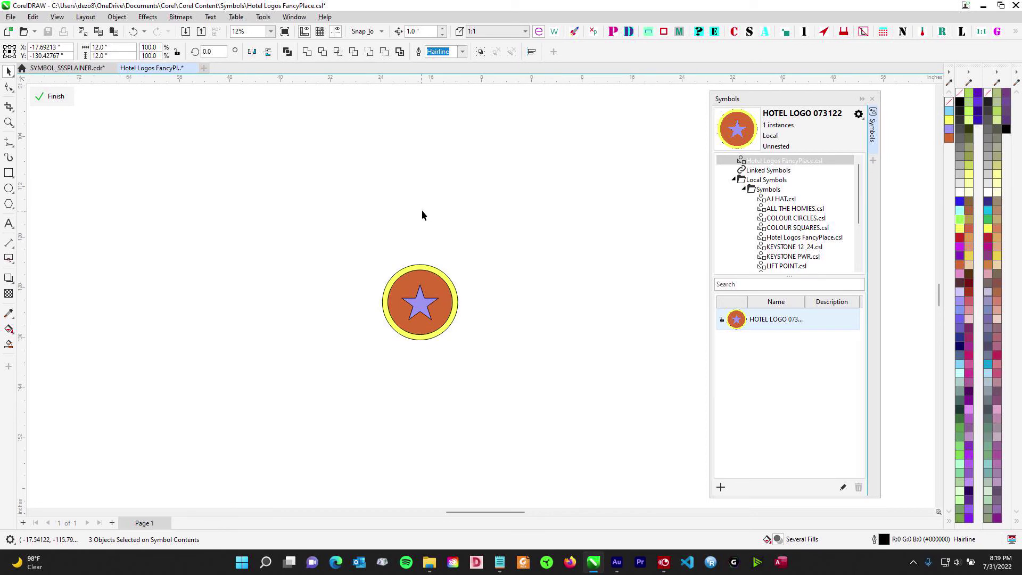
Step: Recolour the master logo with a bright purple star, a light blue inner circle and a lime green outer ring
click(411, 267)
click(426, 302)
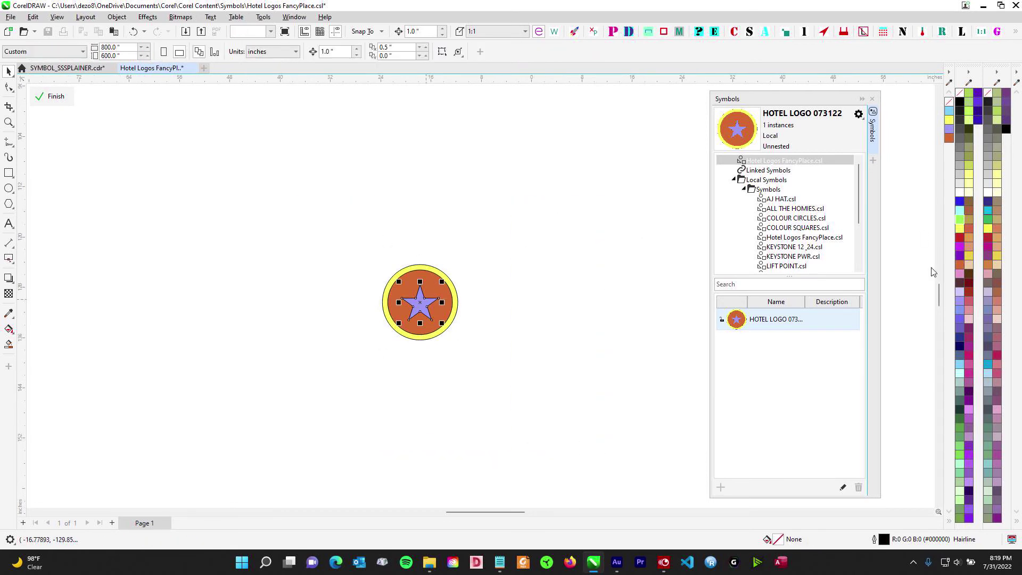
click(960, 248)
click(515, 263)
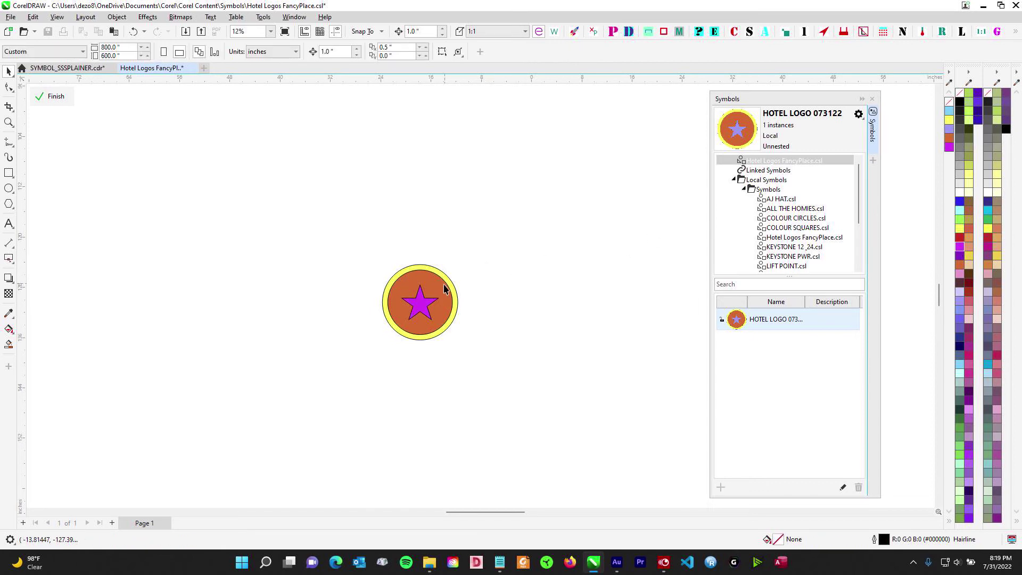
click(445, 287)
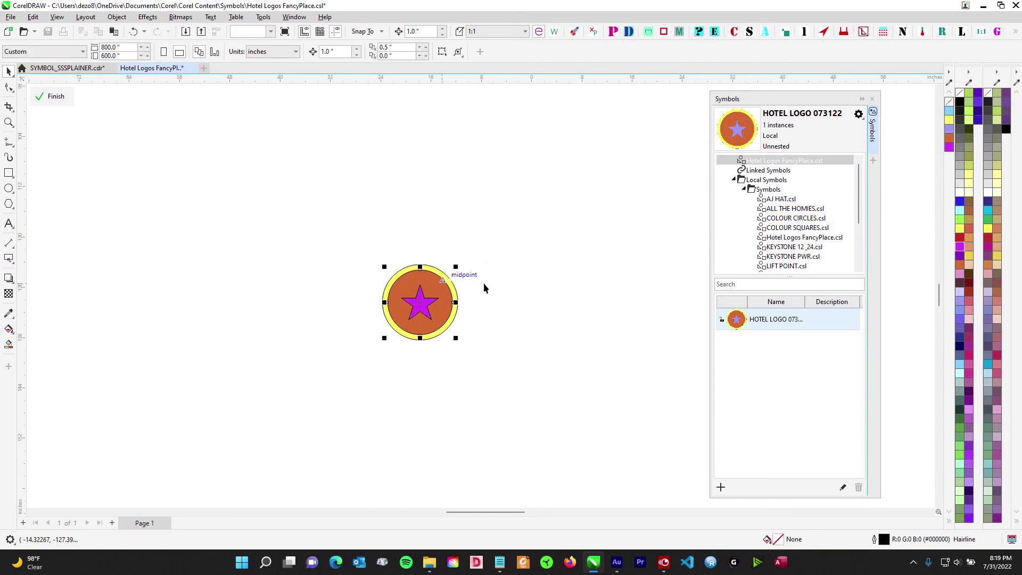
click(960, 364)
click(440, 281)
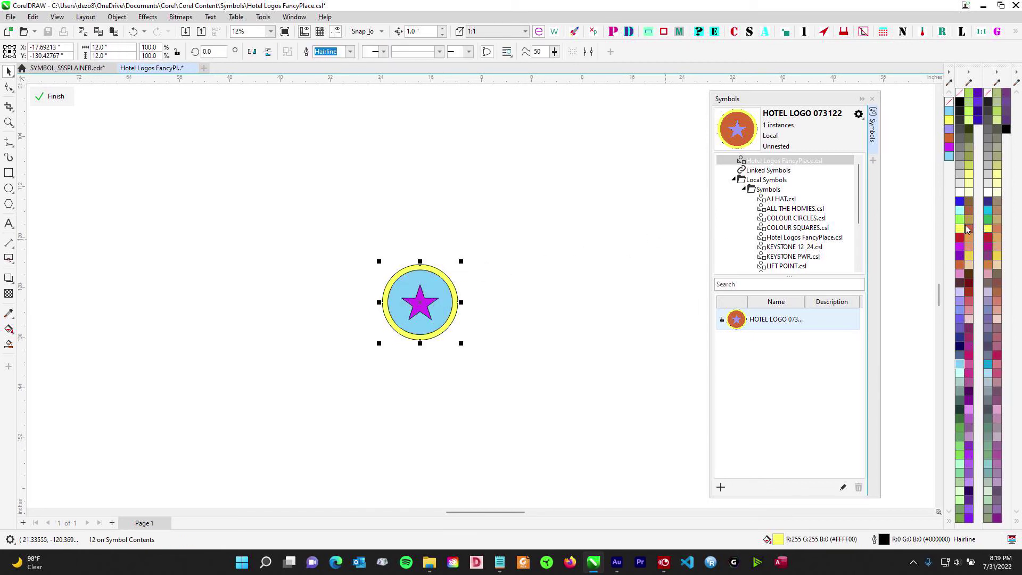
click(960, 220)
click(529, 439)
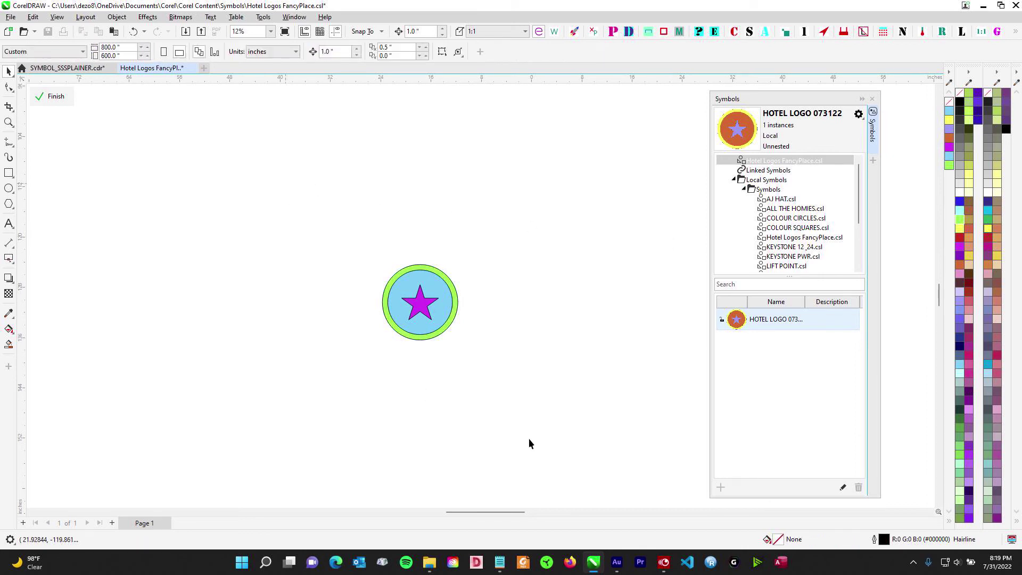
Step: Add the artistic text "FREDS" in Arial above the logo in the symbol master
key(ctrl+a)
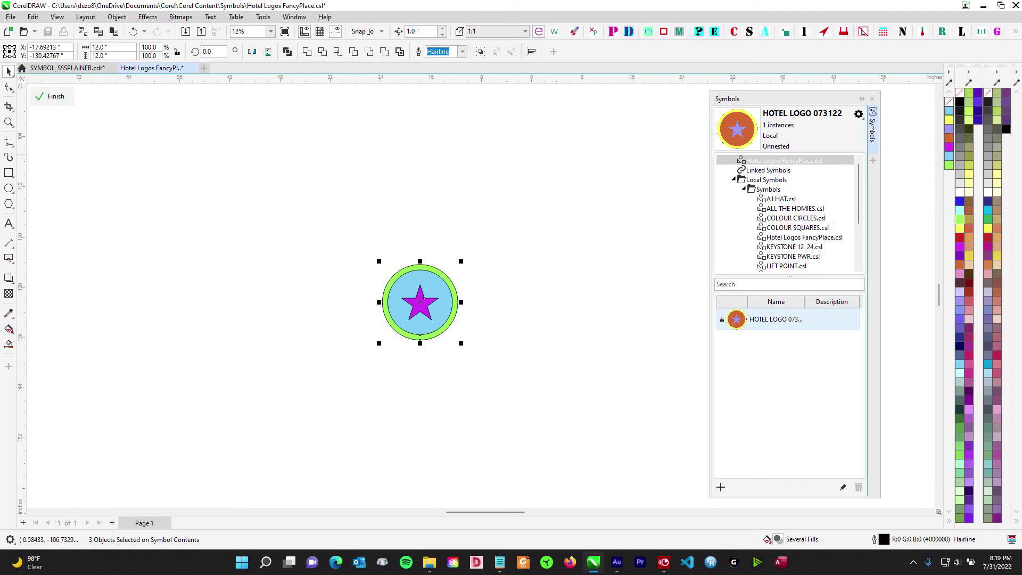
click(9, 223)
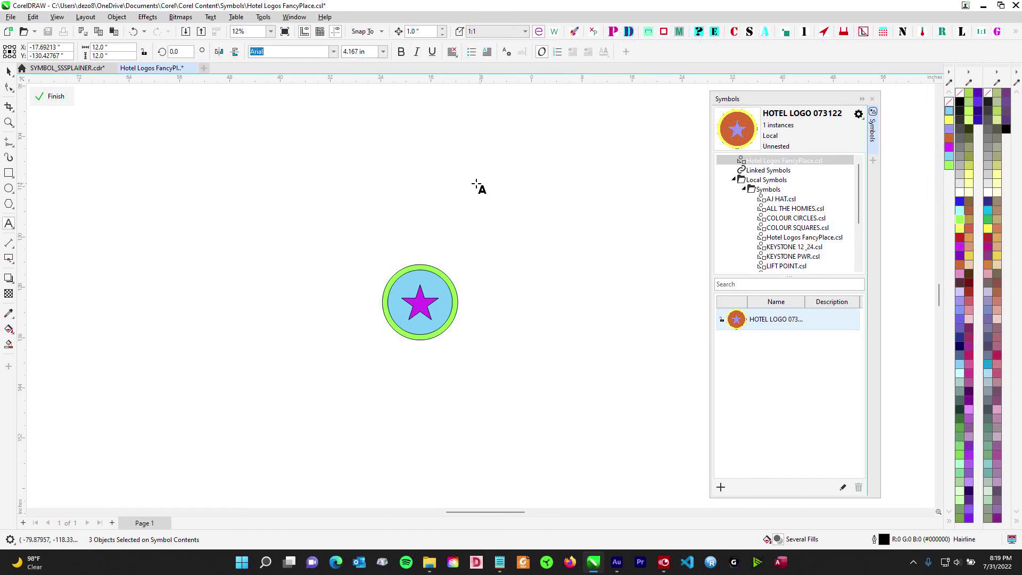
click(434, 196)
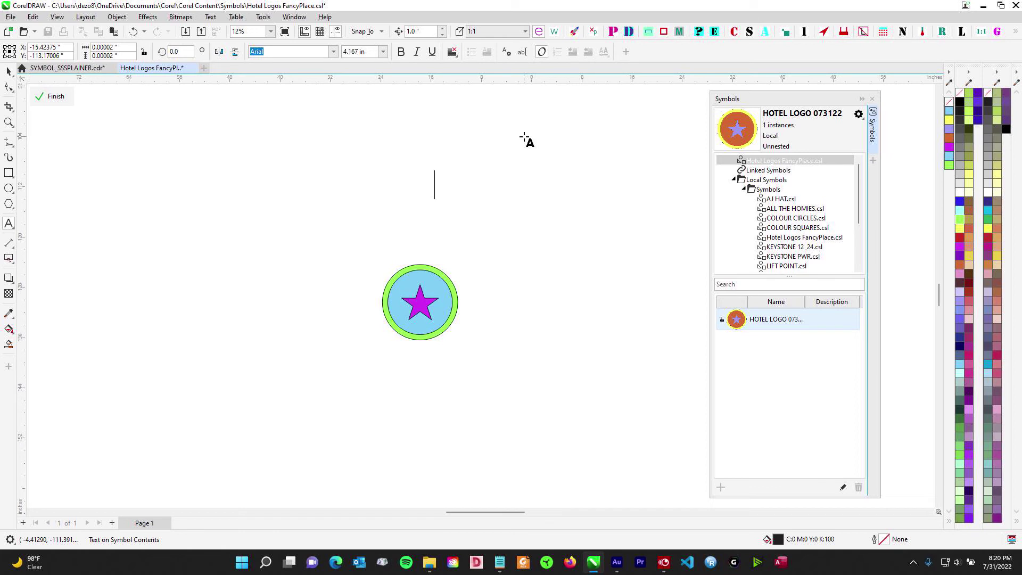
text(FRED)
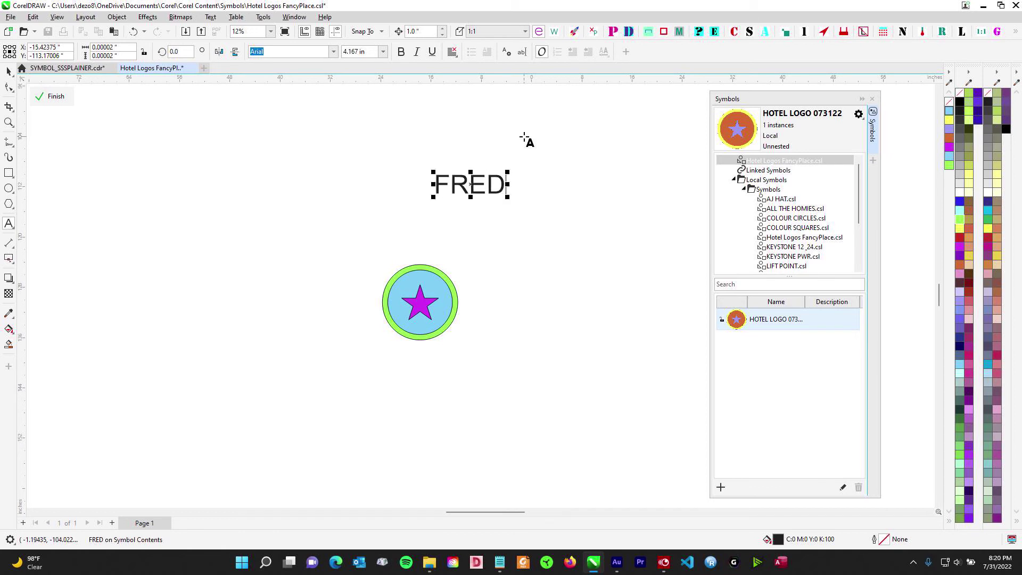
text(S)
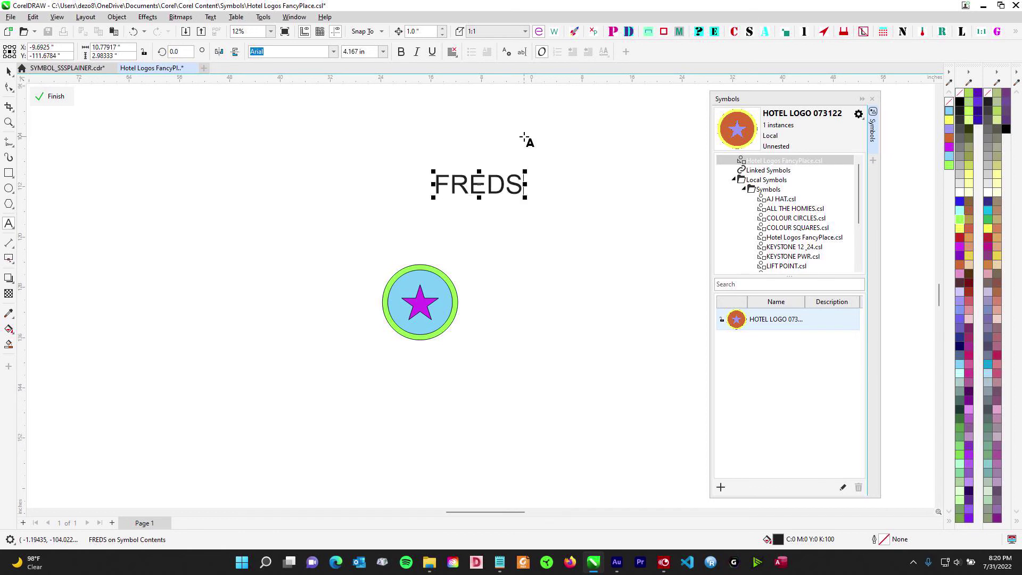
Step: Make the FREDS text bold and centre it just above the green ring
click(401, 53)
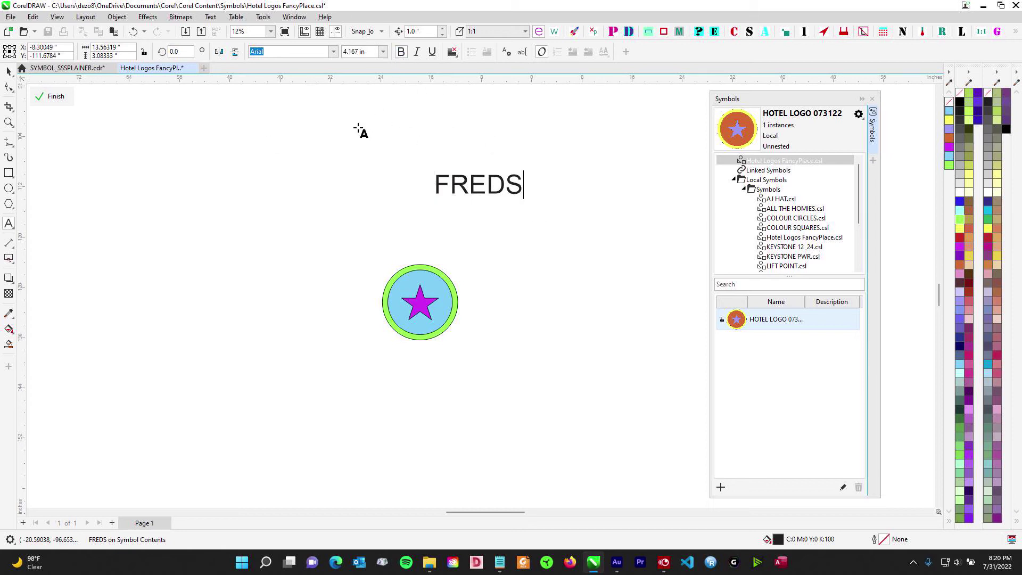
click(8, 70)
drag(477, 185, 424, 249)
click(400, 52)
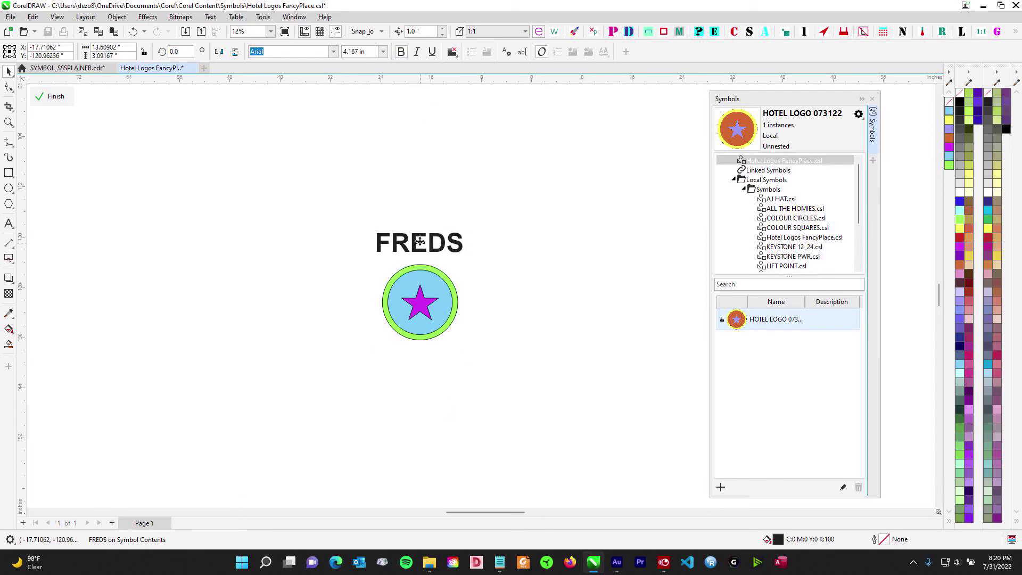
Step: Finish editing the logo master, and save and close Hotel Logos FancyPlace.csl
click(300, 219)
drag(350, 207, 495, 368)
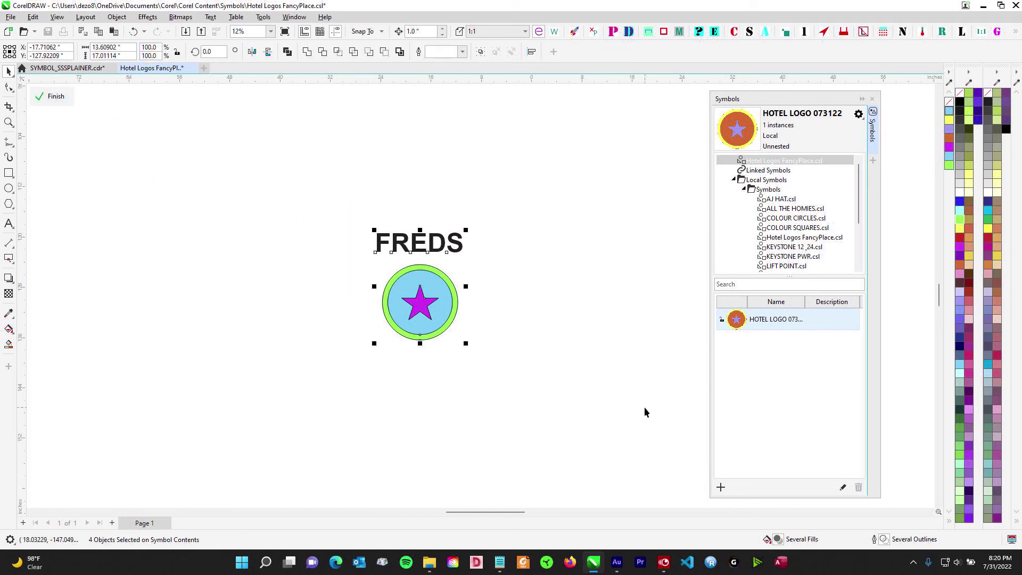
click(56, 97)
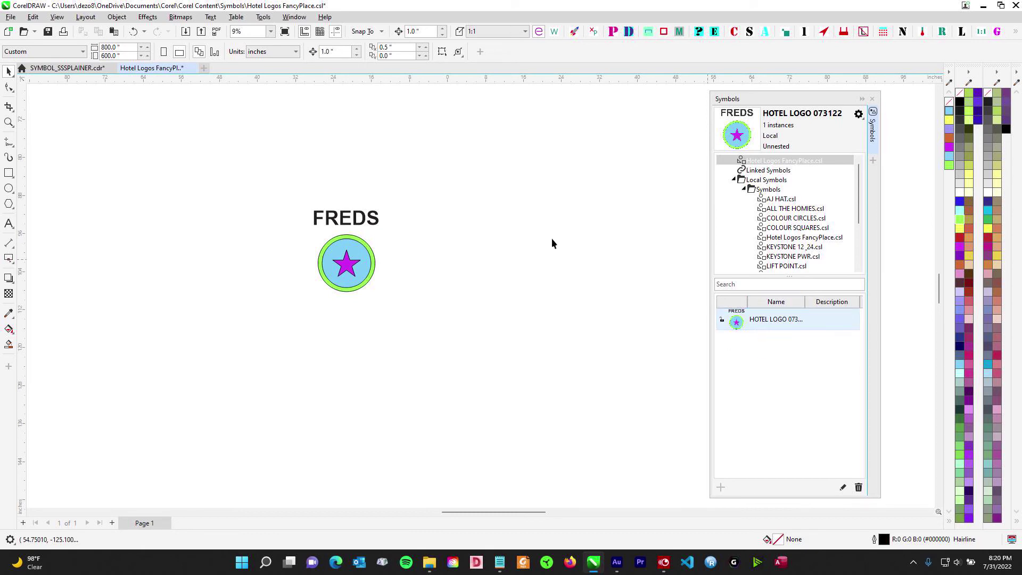
drag(552, 238, 155, 114)
click(47, 32)
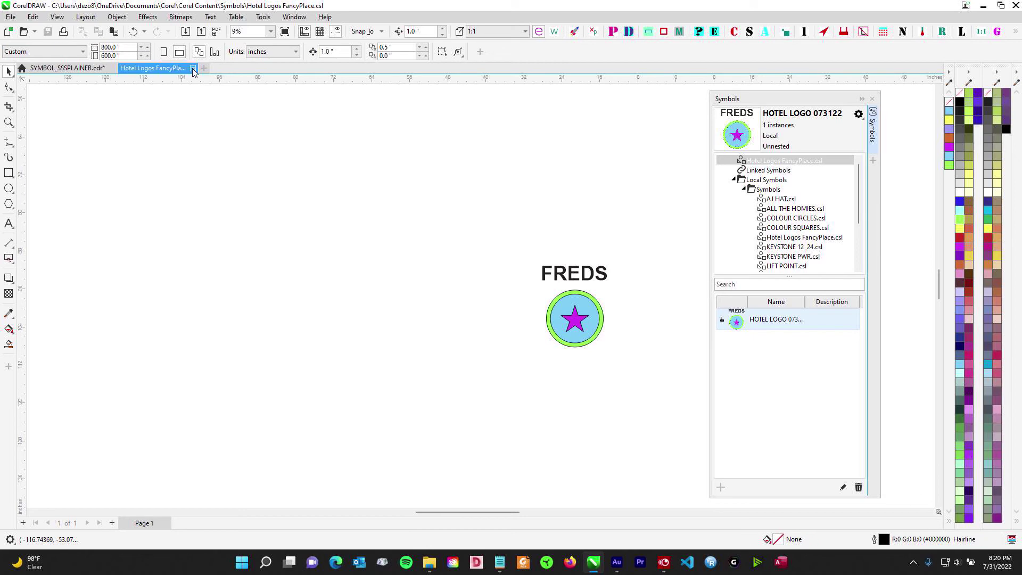
click(195, 68)
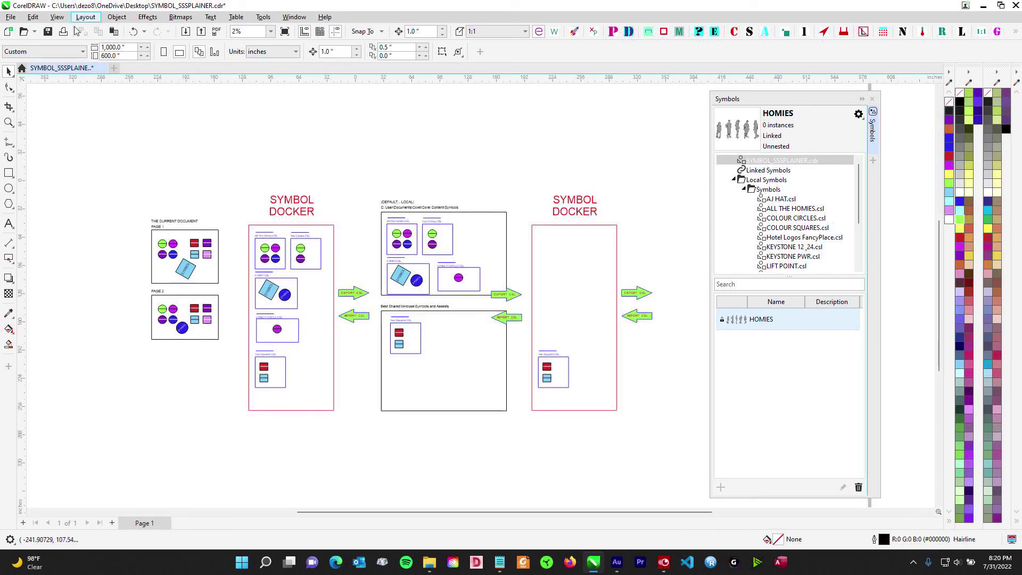
Step: Reopen SignPro2.cdr from the recently used files
click(34, 31)
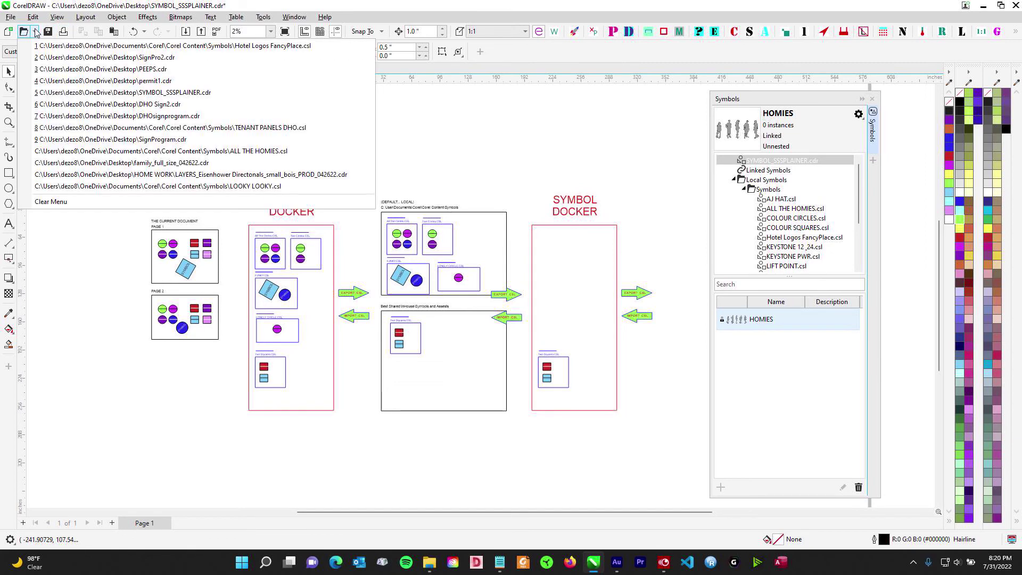
click(34, 32)
click(34, 32)
click(58, 57)
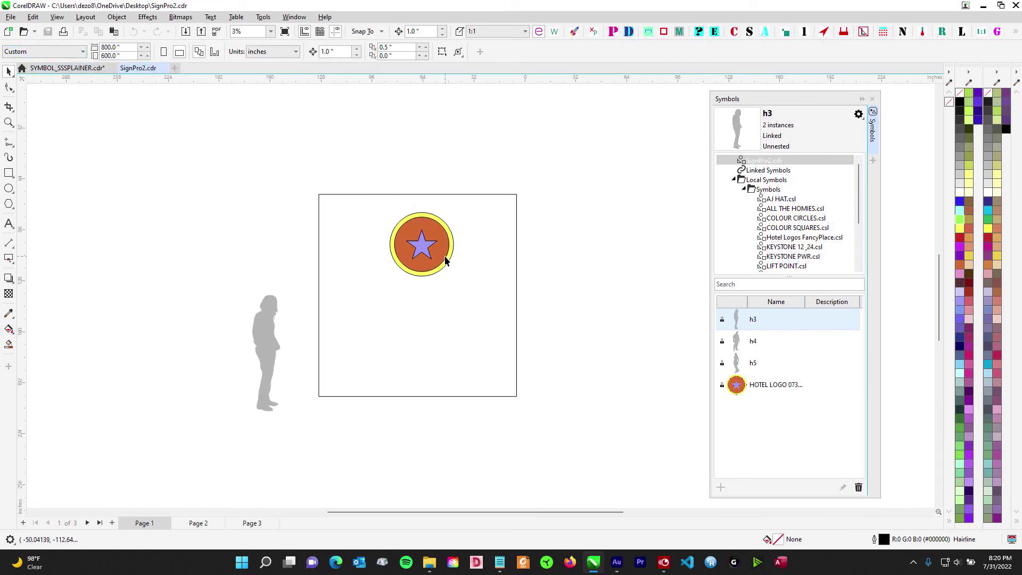
Step: Show SignPro2.cdr's own symbols and collapse the Local Symbols folder
click(802, 385)
click(760, 332)
click(328, 483)
drag(328, 485, 329, 484)
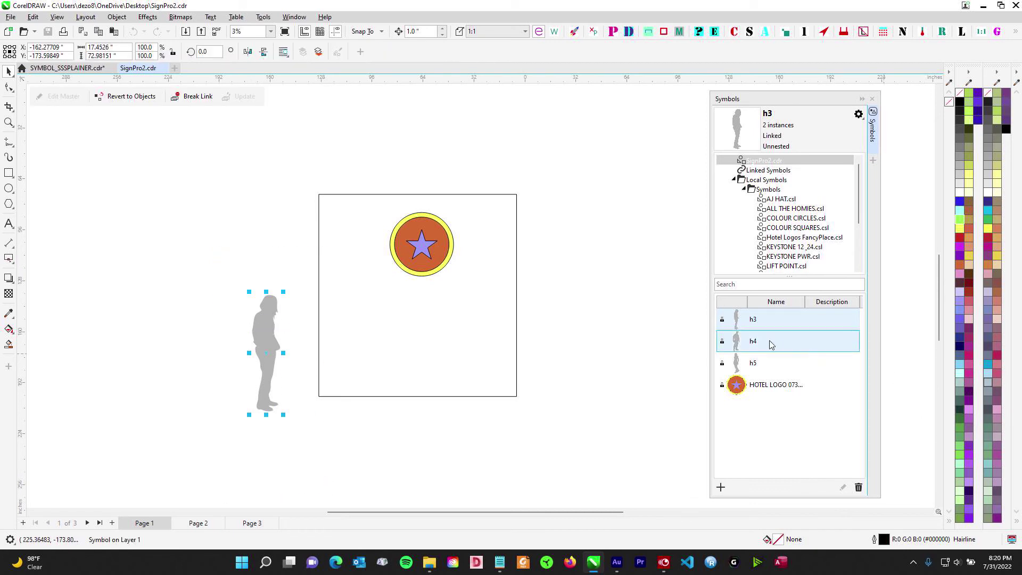
click(766, 160)
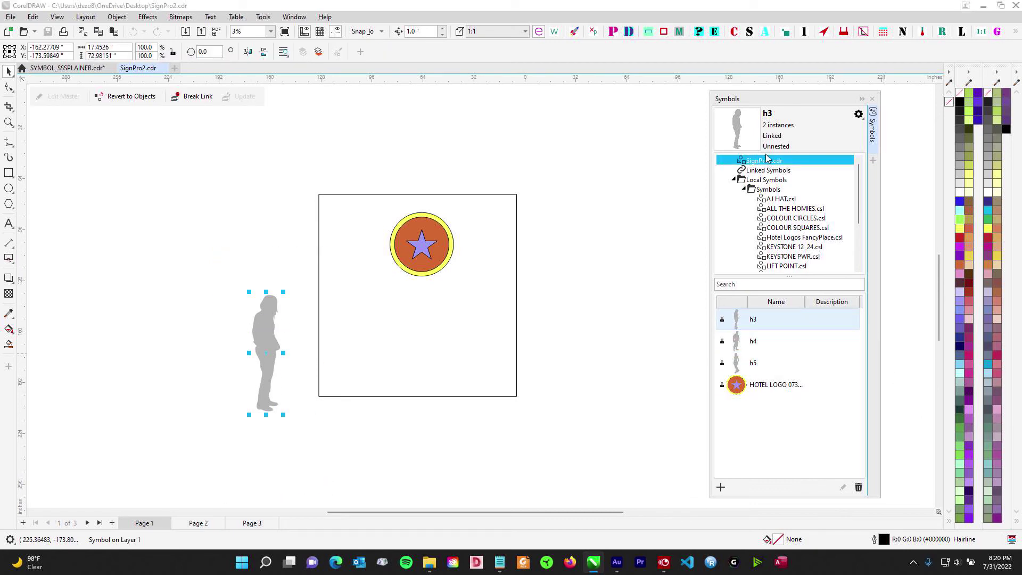
click(734, 181)
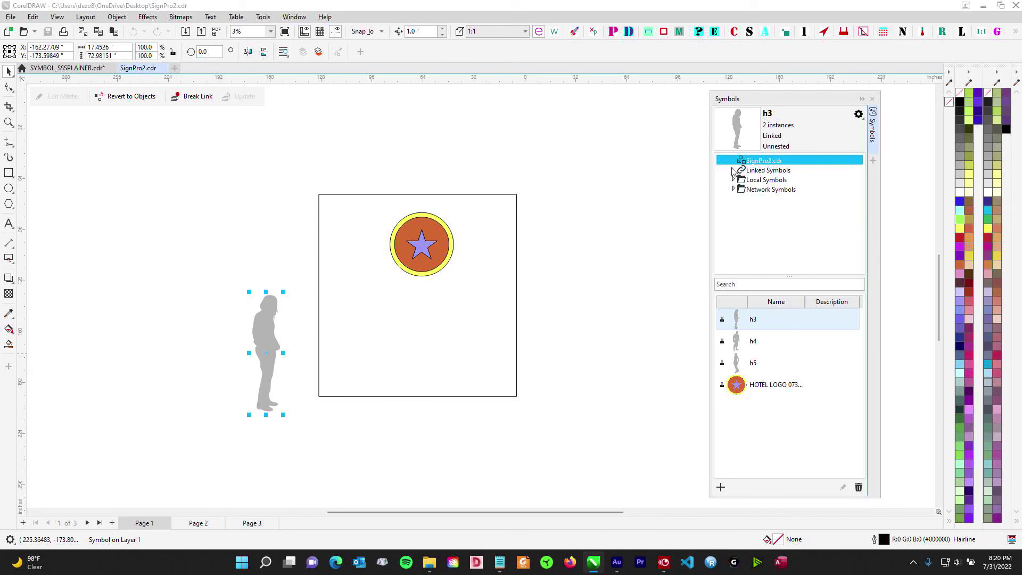
Step: Update the linked hotel logo in the square on page 1 from its edited library
key(Escape)
drag(371, 183, 495, 338)
drag(240, 237, 213, 224)
drag(214, 224, 335, 453)
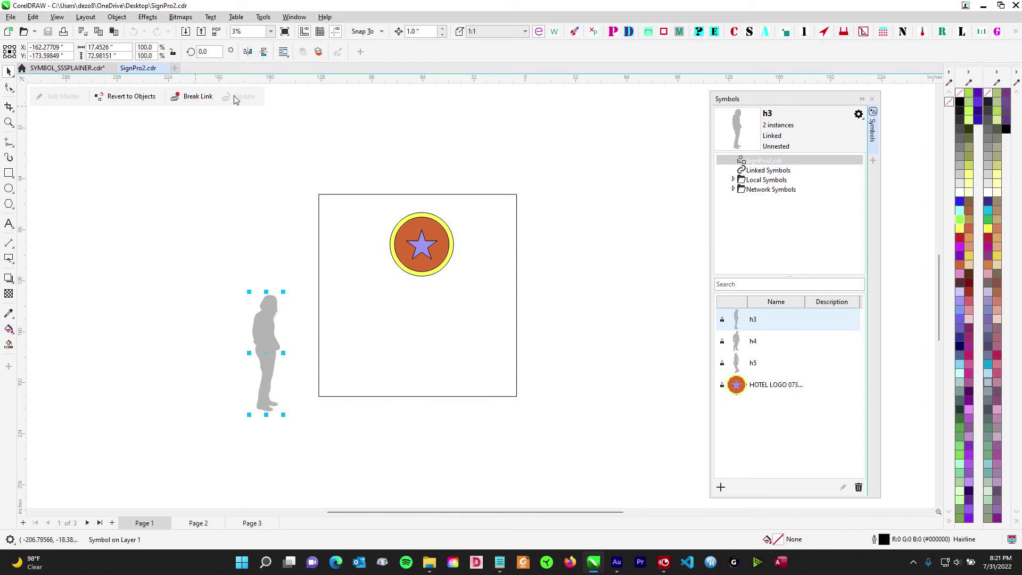
drag(361, 166, 471, 318)
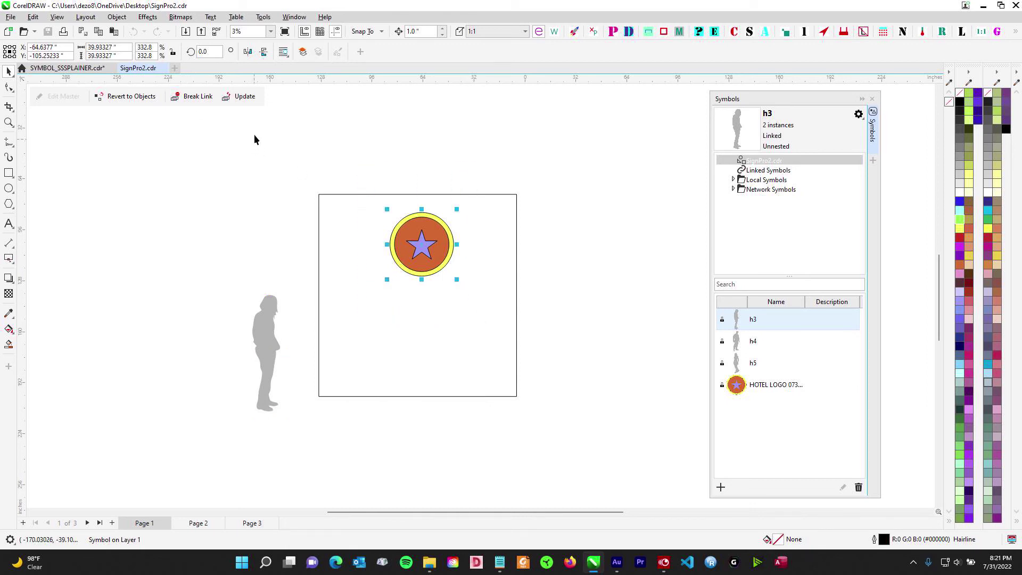
click(244, 103)
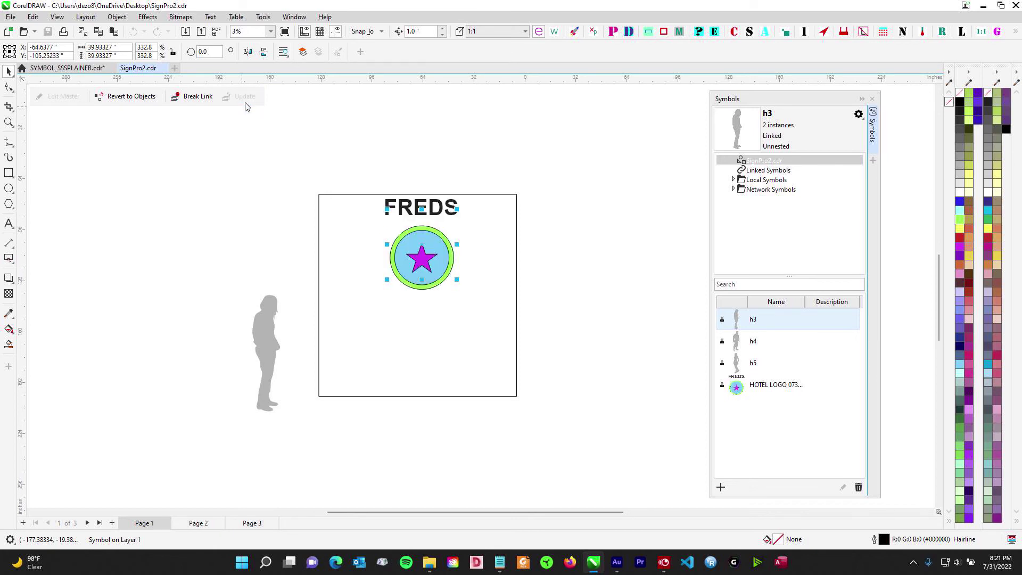
Step: Examine the hotel logo instances on pages 2 and 3 for the master's new colours and FREDS text
click(198, 523)
scroll(329, 241, down, 2)
drag(386, 297, 225, 240)
drag(315, 301, 357, 292)
scroll(383, 287, up, 1)
scroll(382, 290, up, 2)
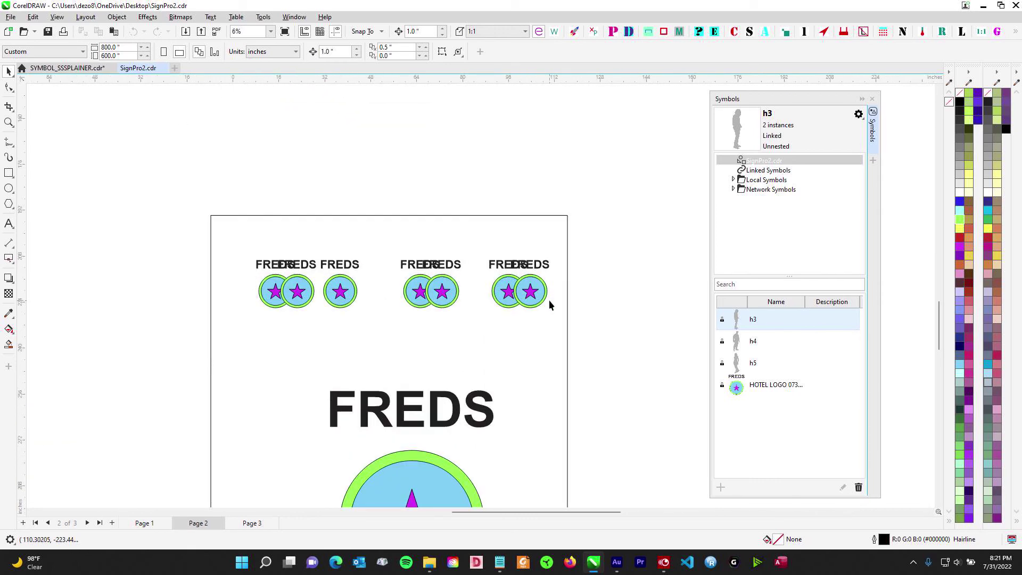
scroll(548, 346, down, 1)
scroll(493, 219, down, 3)
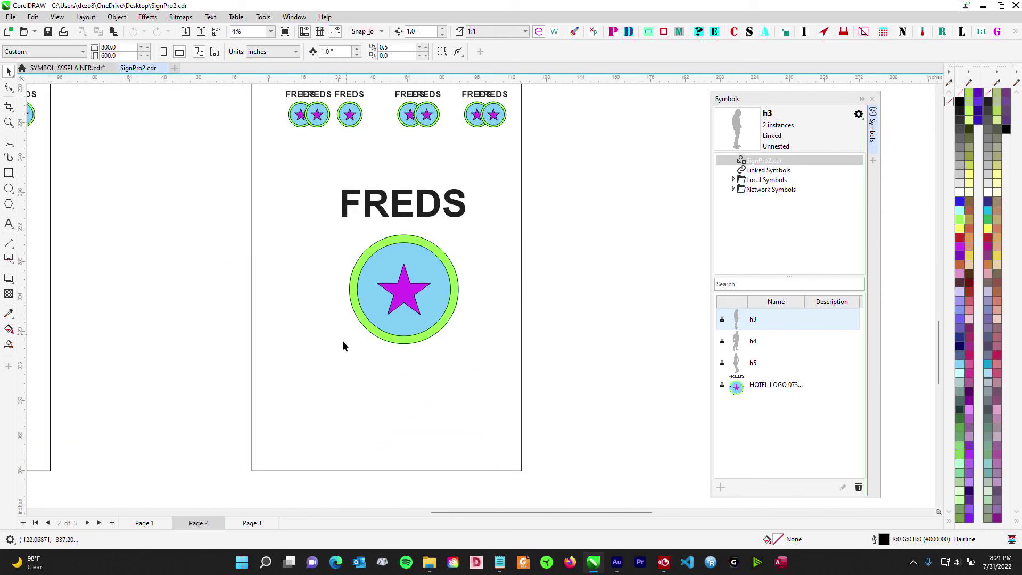
scroll(344, 346, down, 1)
scroll(343, 346, left, 2)
click(252, 521)
scroll(515, 275, down, 2)
drag(509, 185, 385, 392)
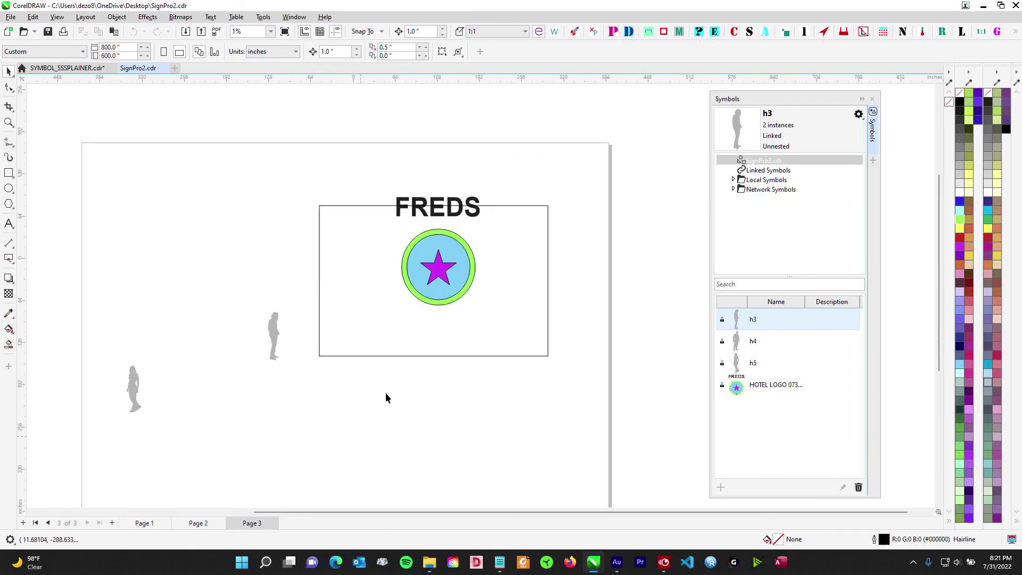
Step: Select and examine the FREDS hotel logo instance in page 3's rectangle
scroll(432, 235, up, 1)
scroll(424, 268, down, 1)
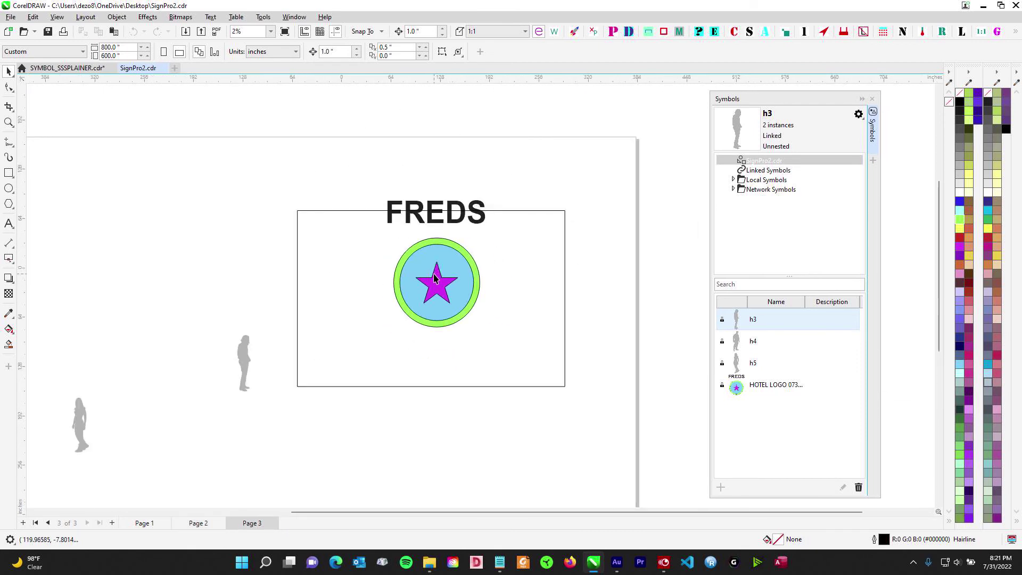
scroll(471, 220, up, 1)
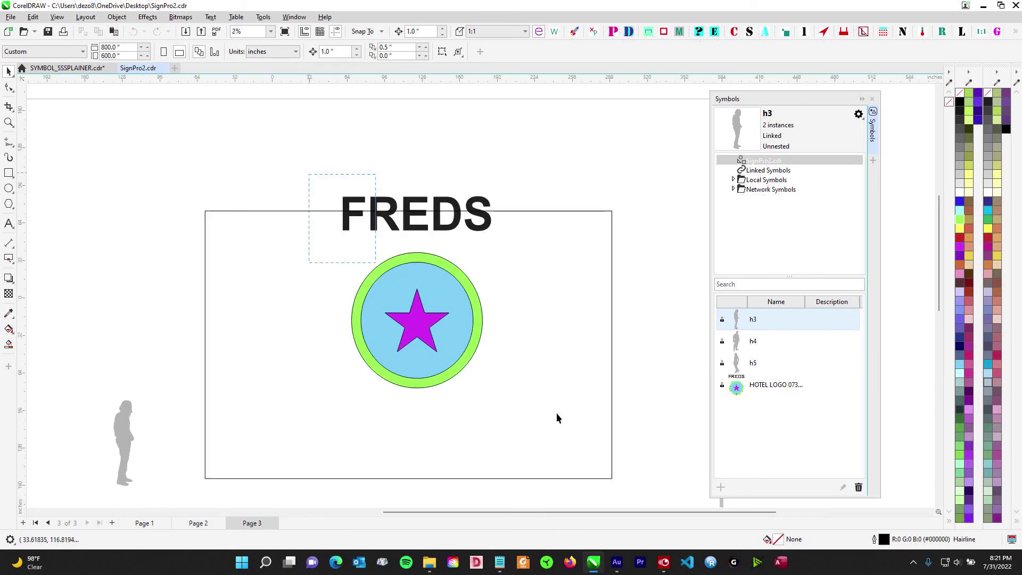
drag(557, 413, 565, 410)
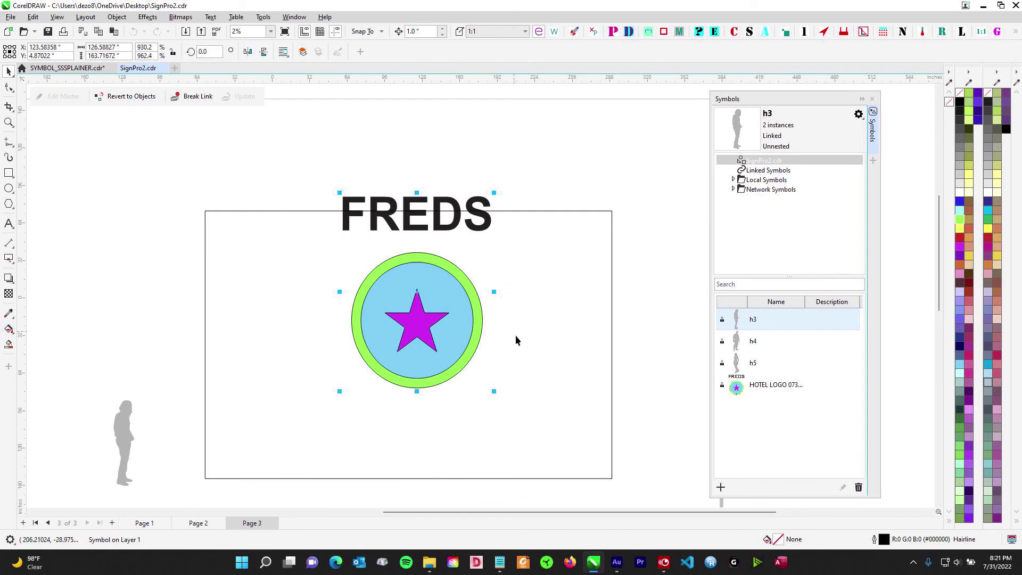
scroll(549, 344, down, 1)
drag(350, 435, 414, 316)
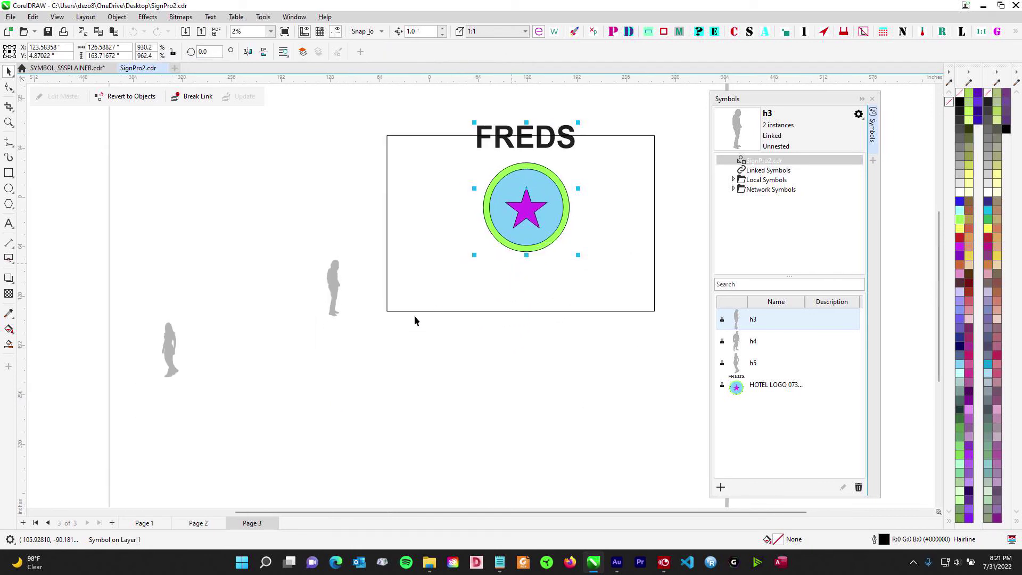
Step: Examine the large and small hotel logo instances across the three sign panels on page 2
click(199, 524)
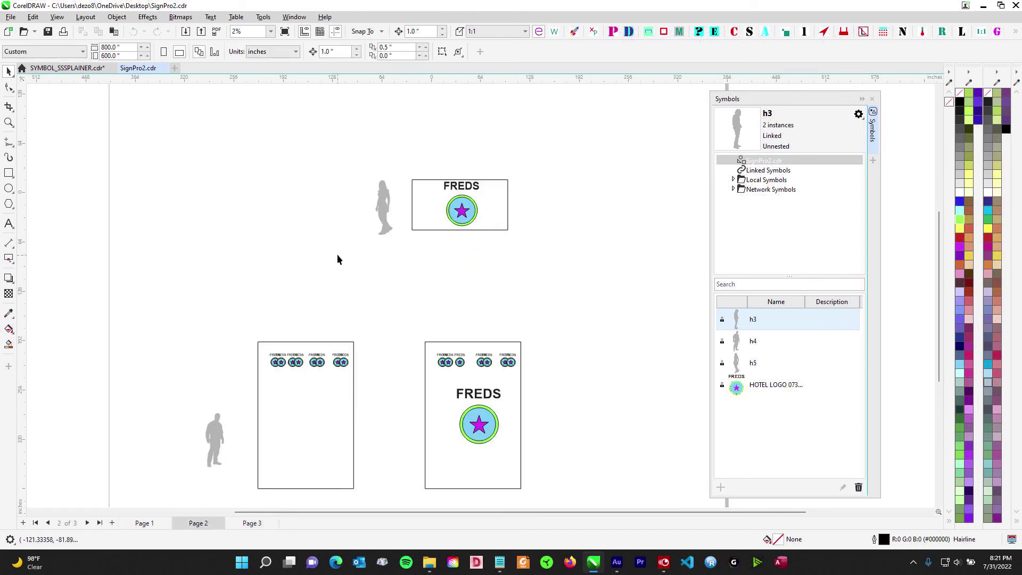
drag(169, 164, 568, 455)
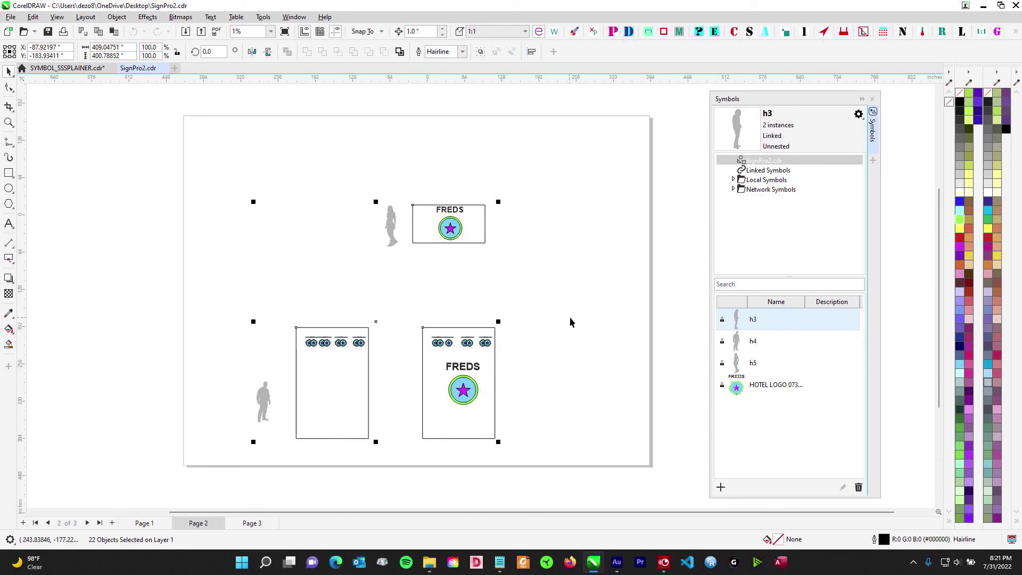
scroll(522, 315, up, 2)
scroll(541, 316, down, 1)
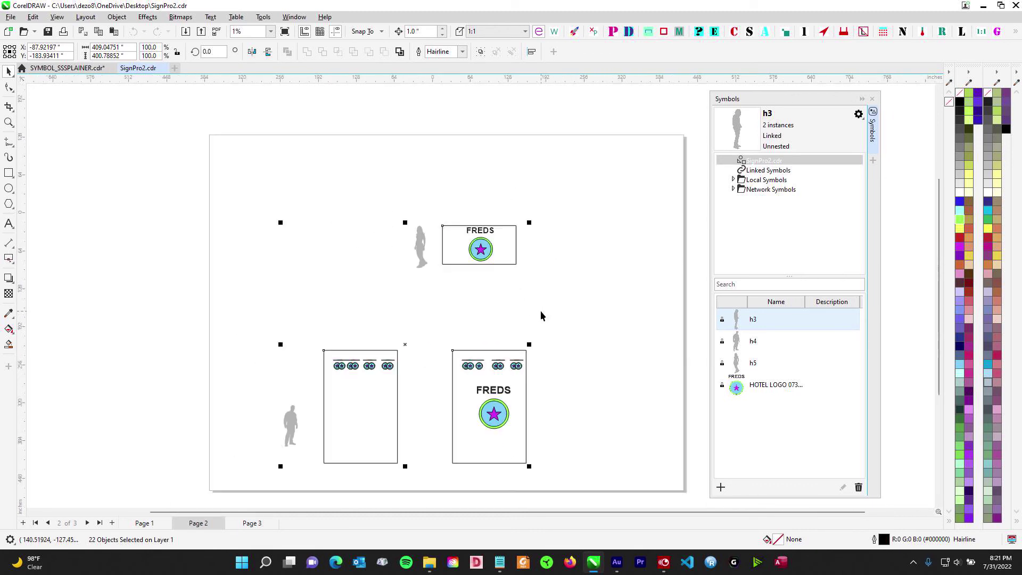
scroll(495, 184, up, 1)
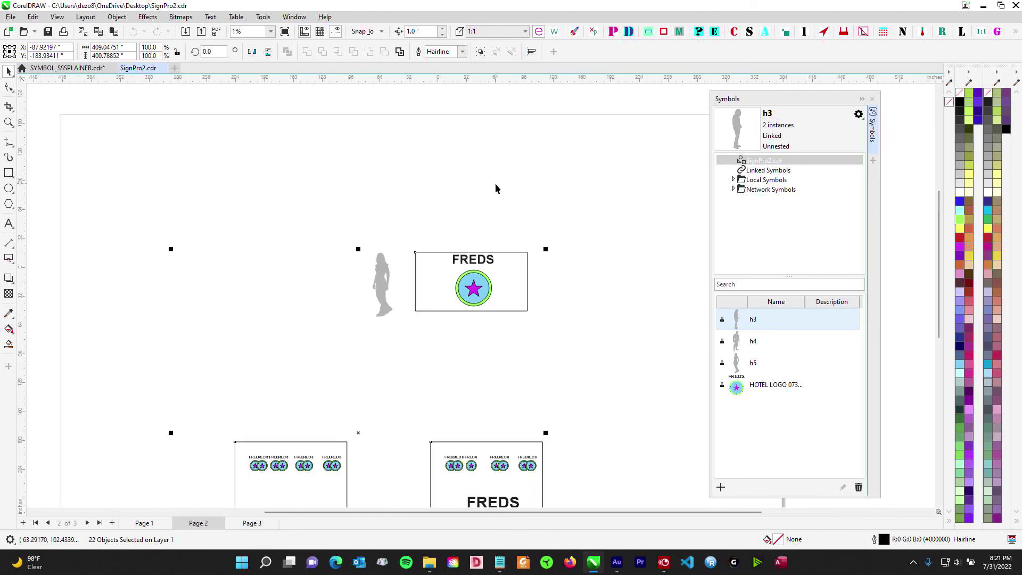
scroll(494, 190, down, 1)
scroll(412, 187, up, 1)
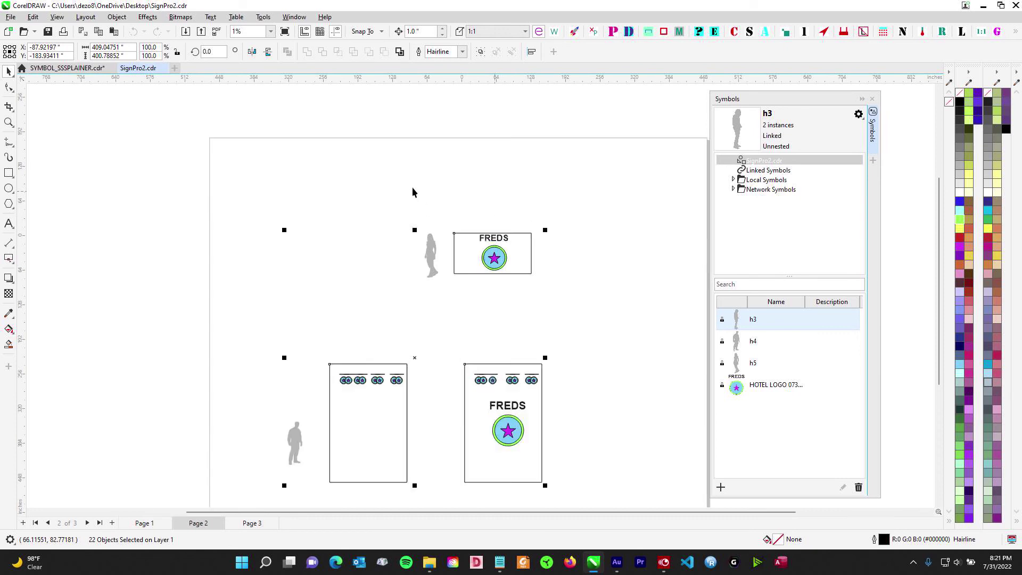
drag(403, 189, 480, 378)
drag(503, 180, 330, 139)
scroll(392, 285, up, 1)
drag(438, 311, 393, 256)
scroll(333, 224, up, 1)
drag(333, 224, 366, 248)
scroll(438, 234, down, 1)
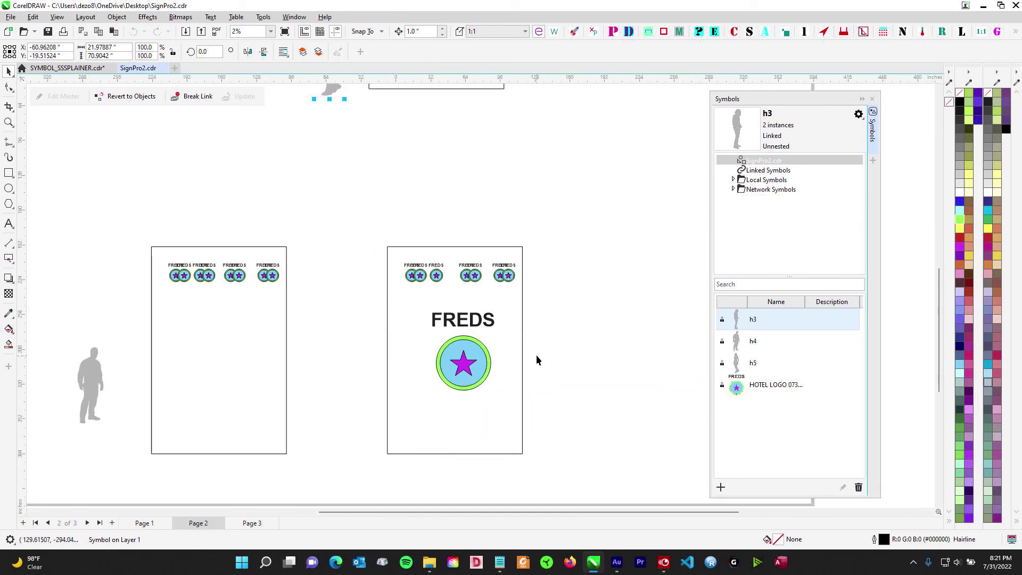
scroll(560, 319, up, 1)
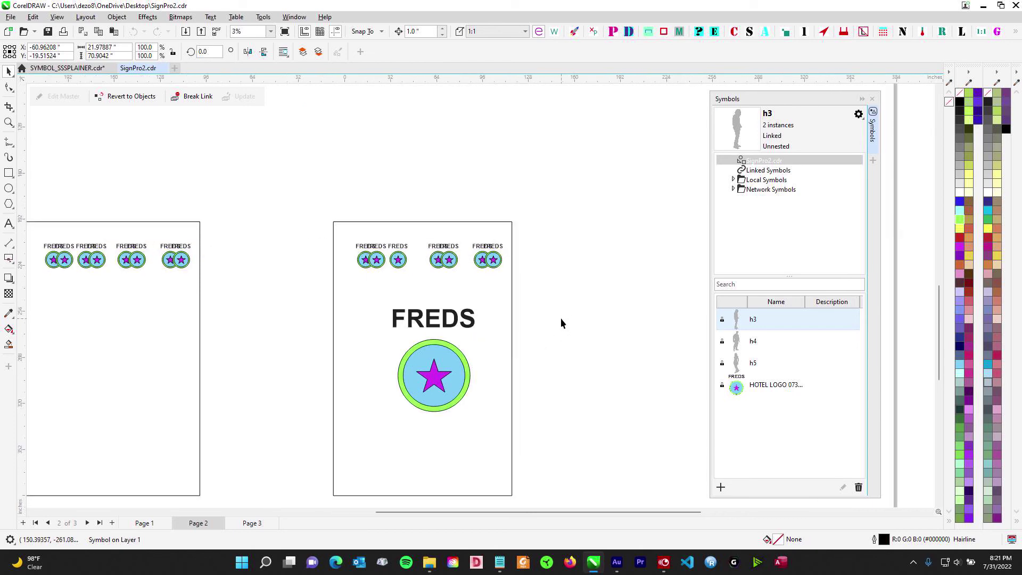
drag(563, 318, 570, 331)
scroll(575, 326, down, 2)
drag(601, 260, 415, 321)
click(408, 276)
drag(321, 245, 482, 279)
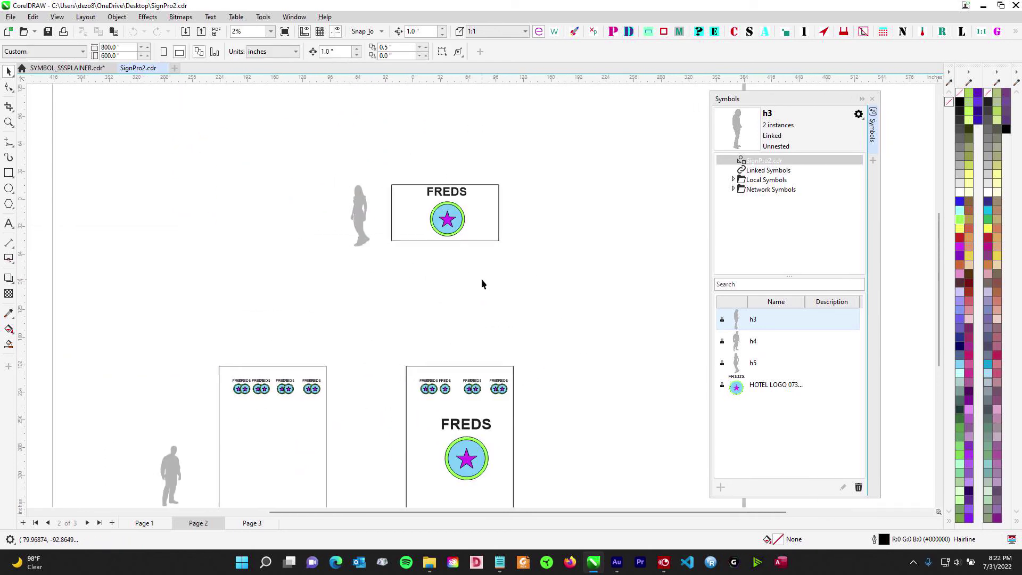
drag(328, 124, 415, 274)
drag(324, 293, 276, 240)
Step: Create a new document and add the artistic text TENANT NAME 1 in Arial
key(ctrl+n)
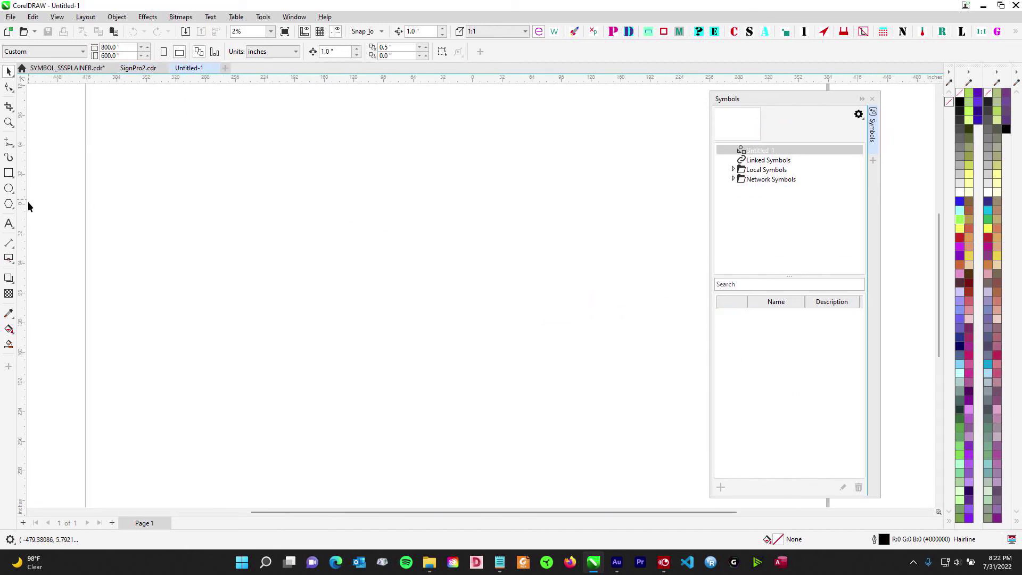
click(8, 224)
click(382, 232)
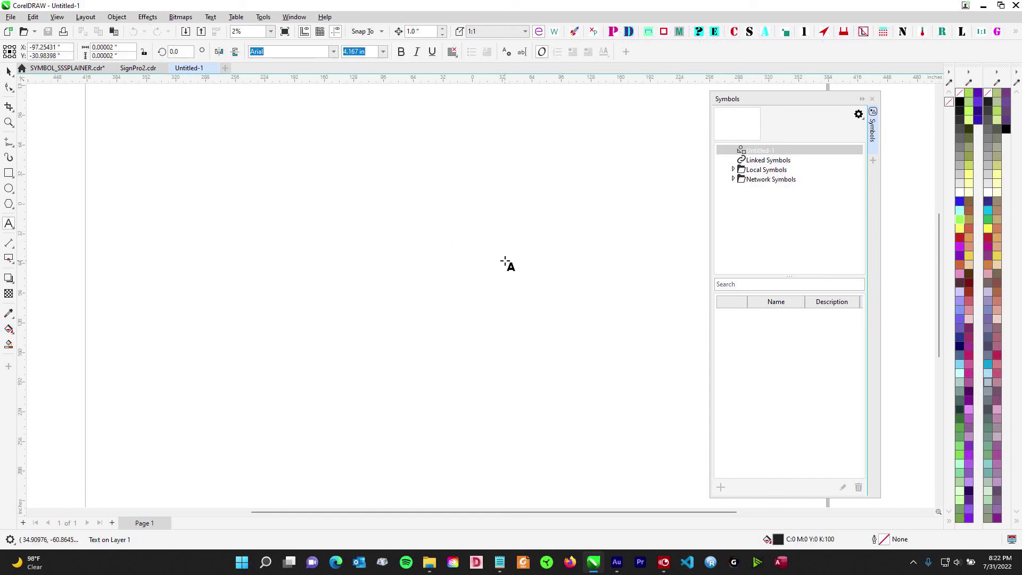
text(TENANT NAME)
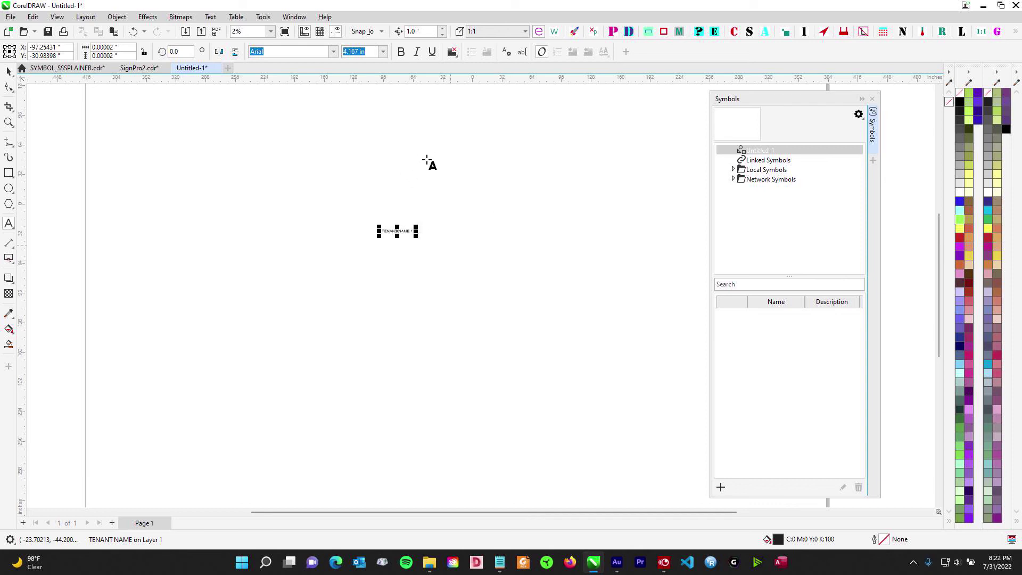
scroll(302, 184, up, 5)
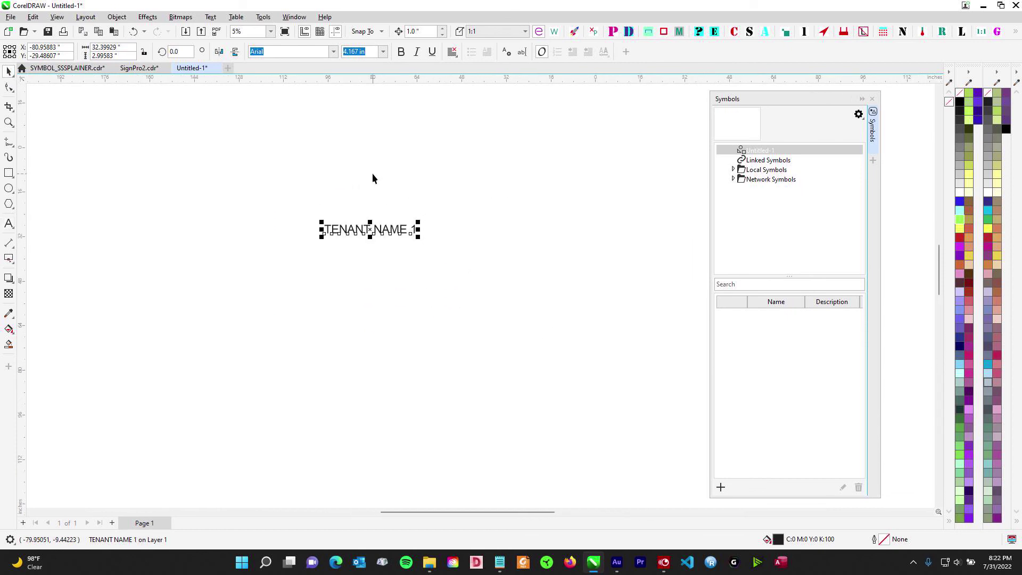
scroll(372, 174, up, 2)
drag(535, 299, 433, 247)
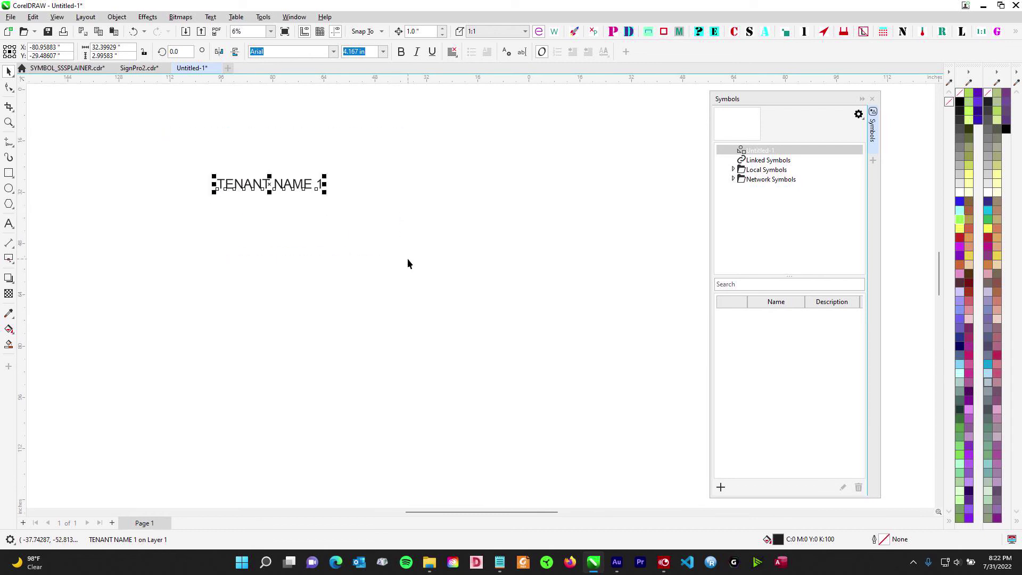
Step: Duplicate TENANT NAME 1, place the copy 10 inches below the original, and change its text to TENANT NAME 2
key(ctrl+c)
key(ctrl+v)
key(Down)
key(Down)
key(Down)
key(Down)
key(Down)
key(Down)
key(Down)
key(Down)
key(Down)
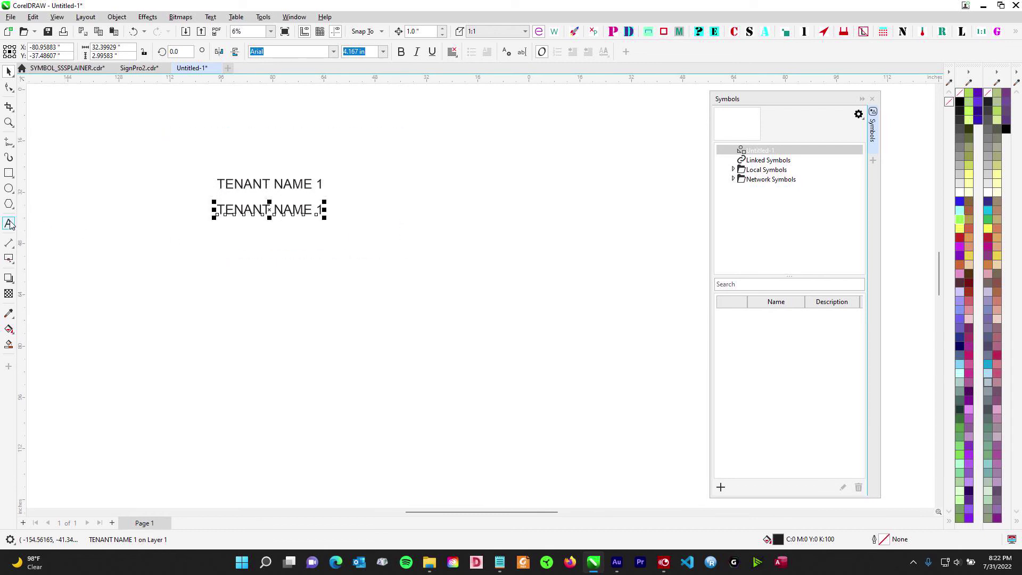
key(F8)
key(BackSpace)
text(2)
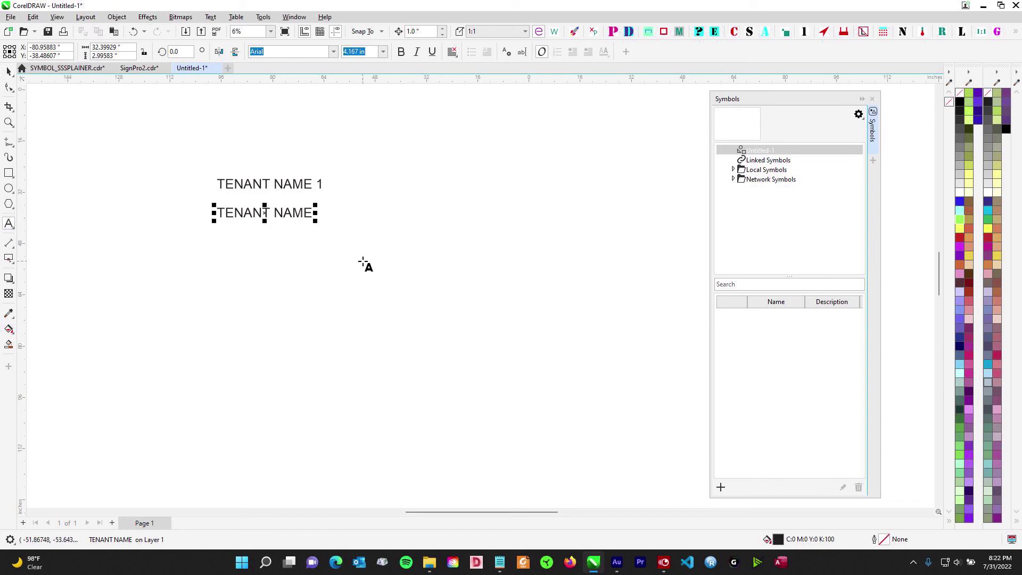
click(8, 71)
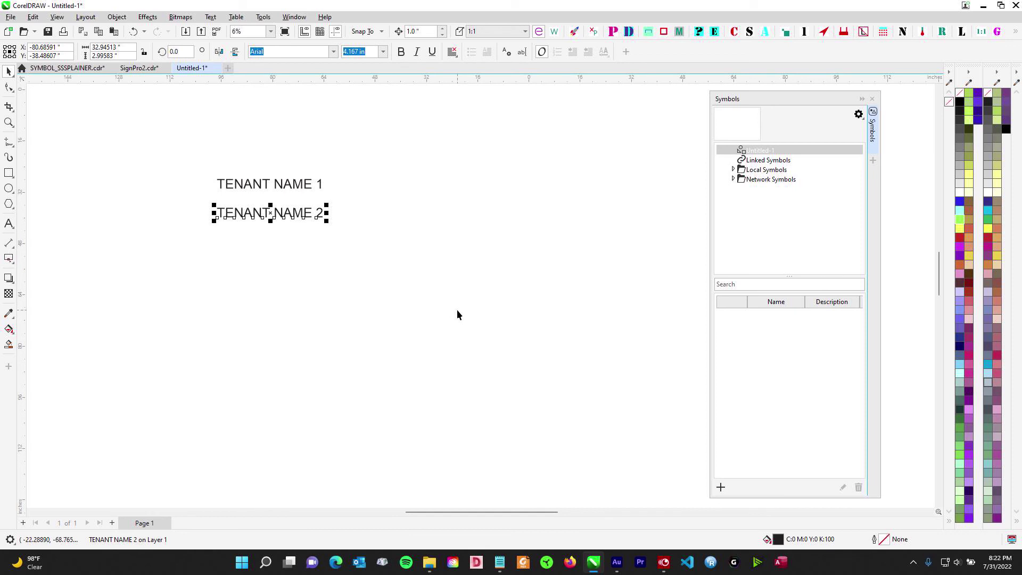
key(Down)
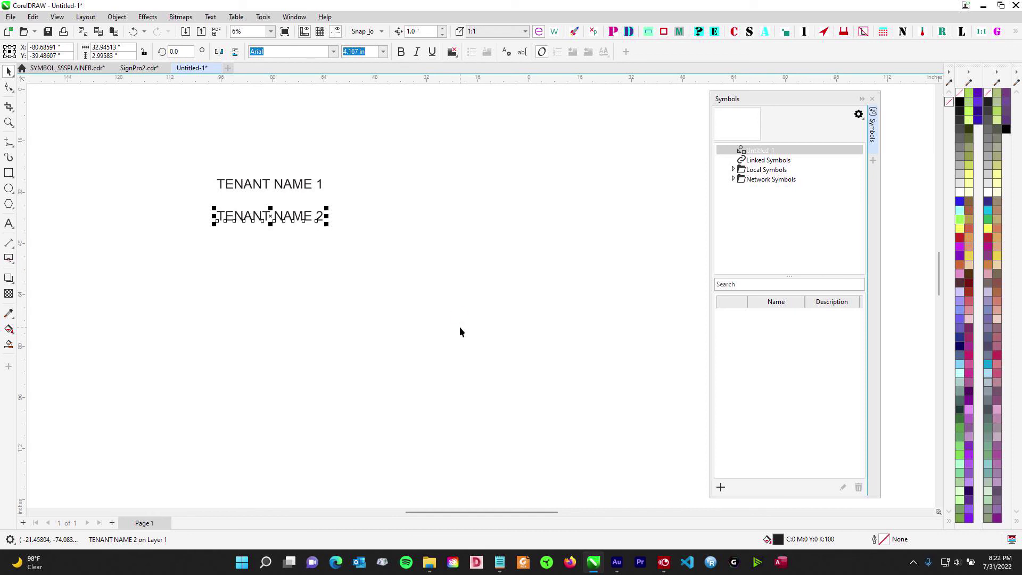
Step: Duplicate TENANT NAME 2, place the copy 8 inches below it, and change its text to TENANT NAME 3
key(KP_Add)
key(Down)
key(Down)
key(Down)
key(Down)
key(Down)
key(Down)
key(Down)
key(Down)
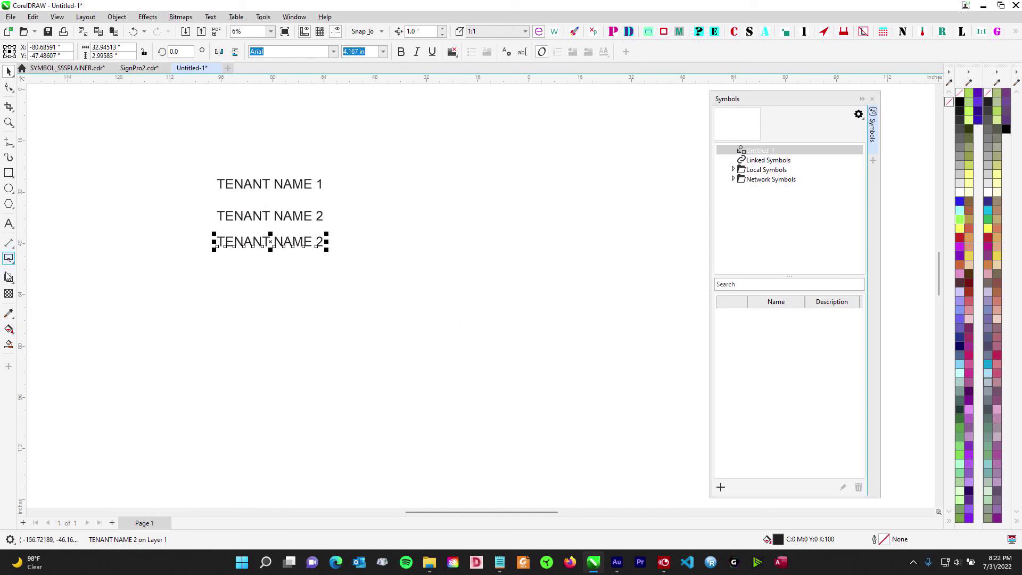
click(8, 223)
click(326, 242)
key(BackSpace)
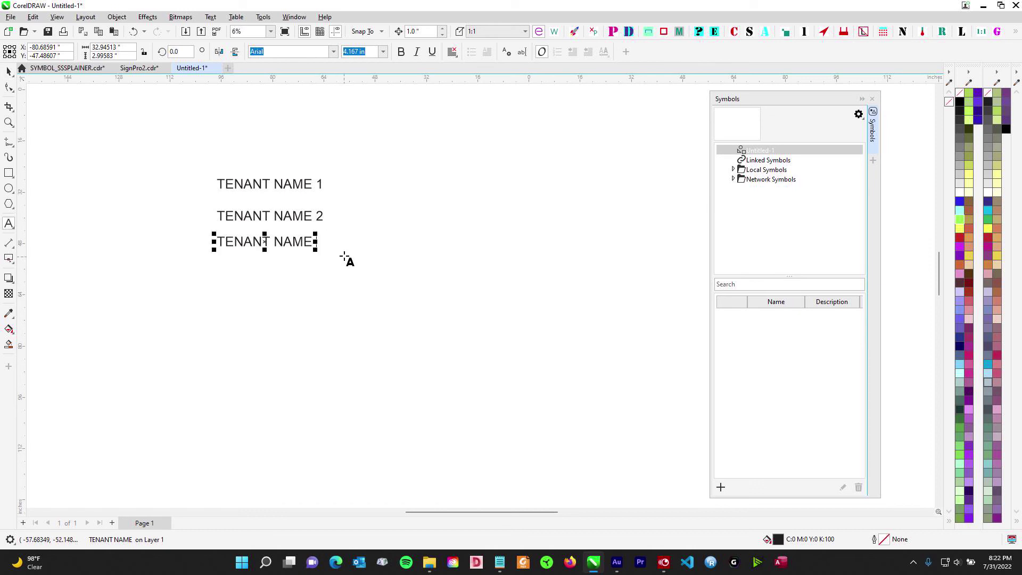
text(3)
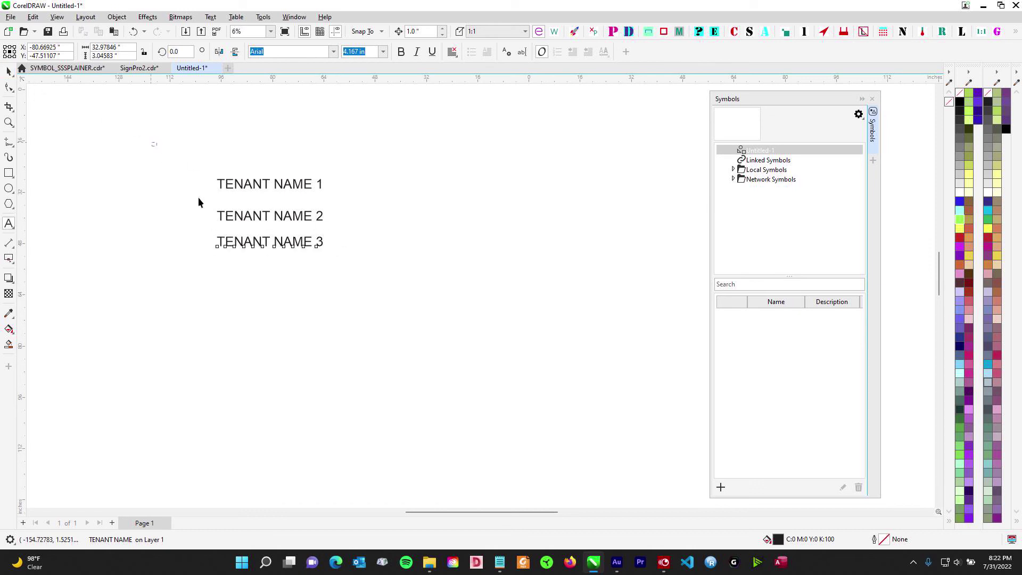
Step: Nudge the tenant name lines downward so the three are evenly spaced, about 10 inches apart
scroll(151, 212, up, 1)
drag(166, 173, 509, 255)
key(Down)
drag(193, 126, 490, 193)
key(Down)
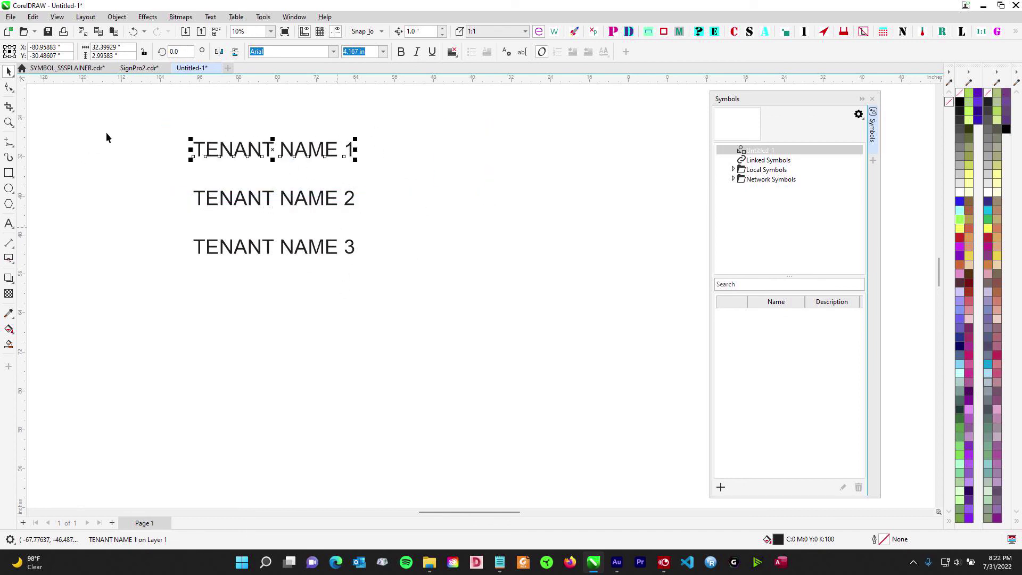
Step: Turn the three tenant name texts into separate symbols named t1, t2 and t3
click(721, 487)
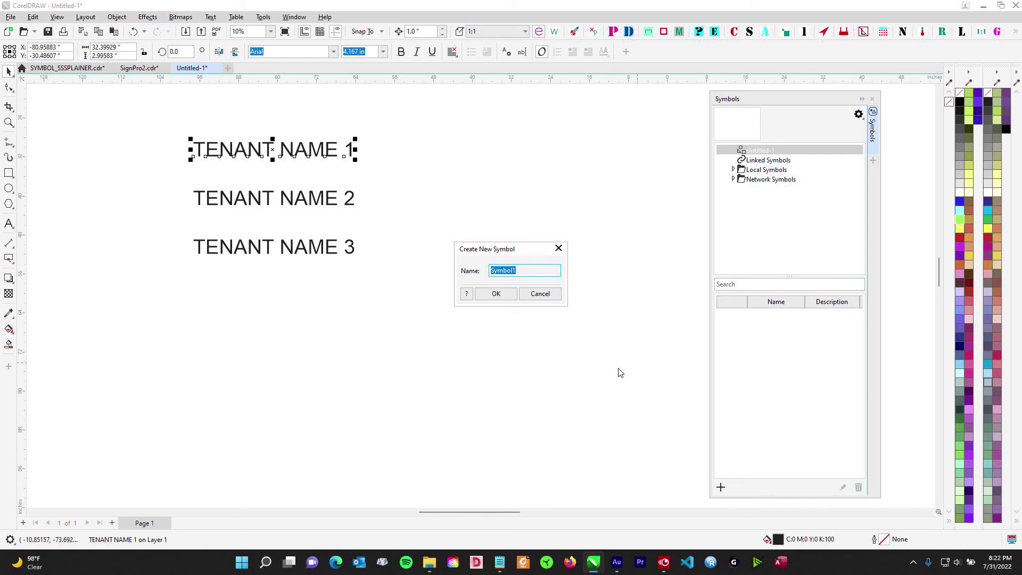
text(t1)
click(495, 294)
click(505, 299)
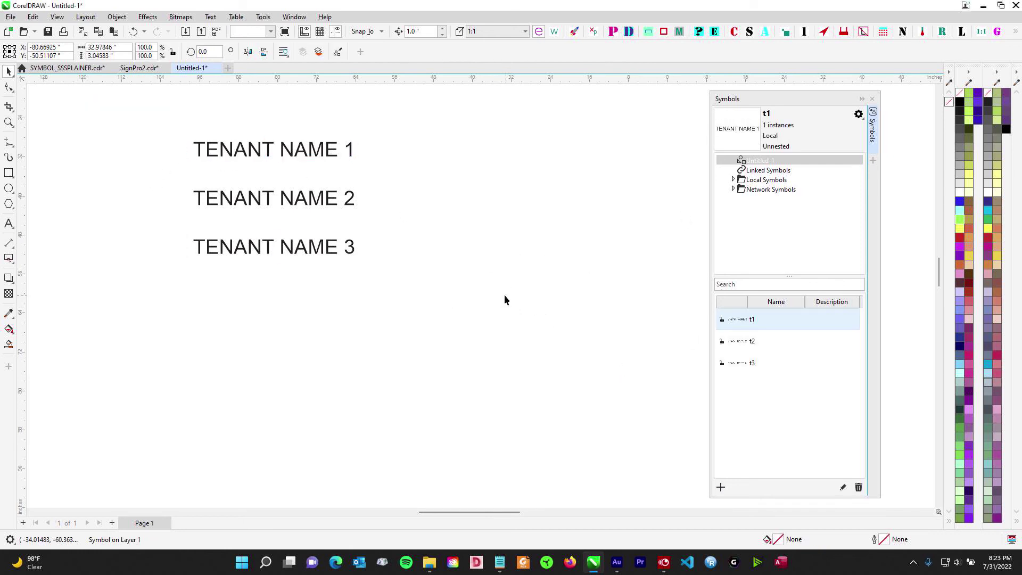
Step: Select the three tenant name instances together and review symbols t1, t2 and t3 in the document's symbol list
drag(136, 123, 655, 468)
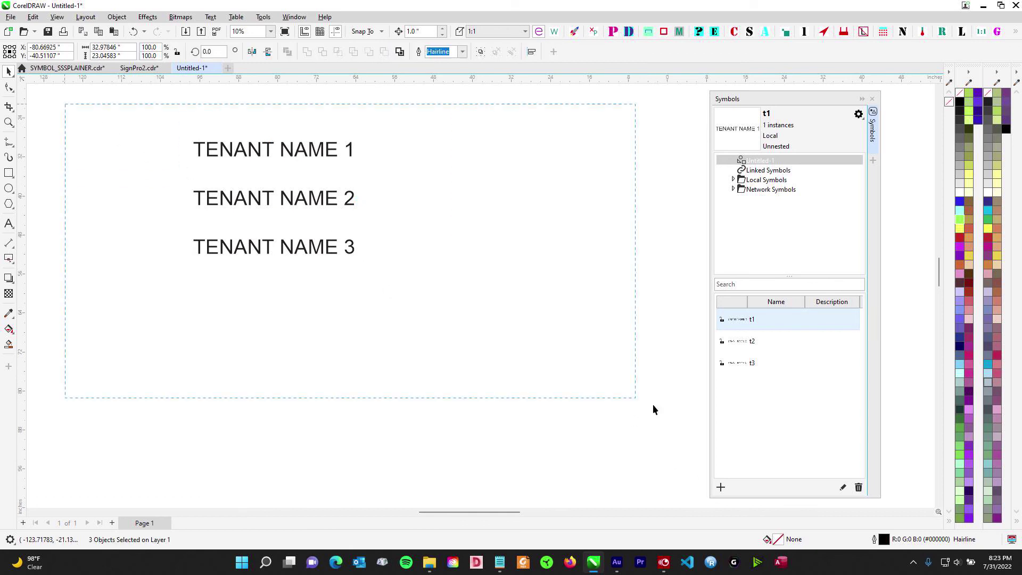
drag(459, 248, 589, 311)
scroll(590, 311, up, 1)
drag(582, 126, 199, 368)
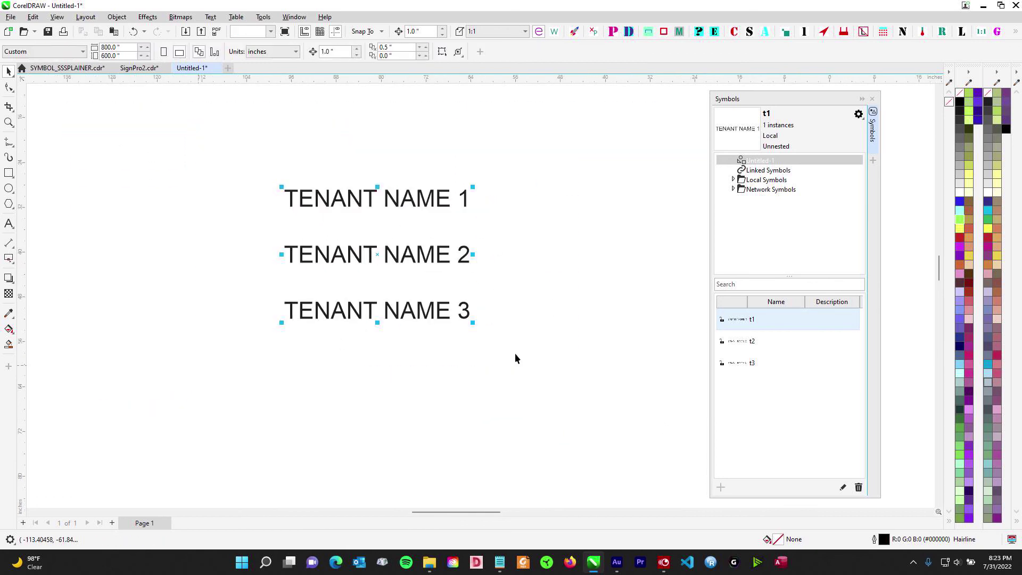
click(753, 320)
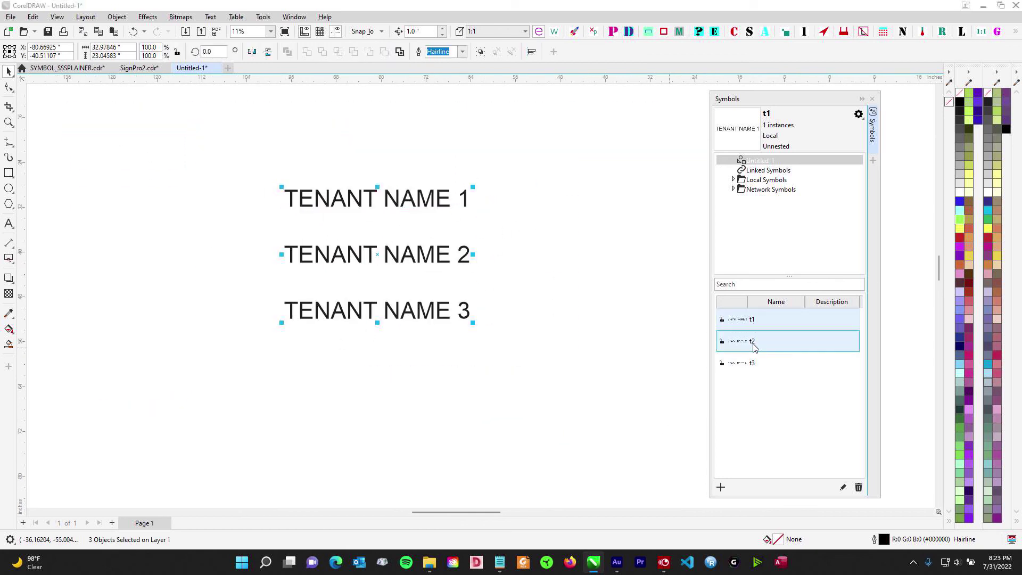
click(756, 346)
click(764, 368)
click(748, 345)
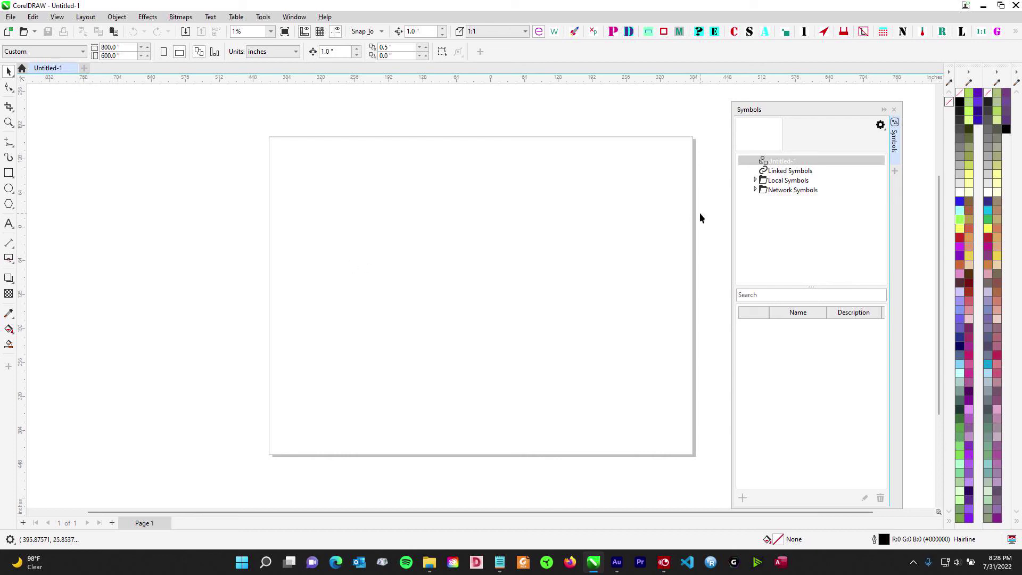
Step: Open the library DHO Tenant temp.csl from the Symbols folder and place an instance of symbol t3 on its page
key(ctrl+F3)
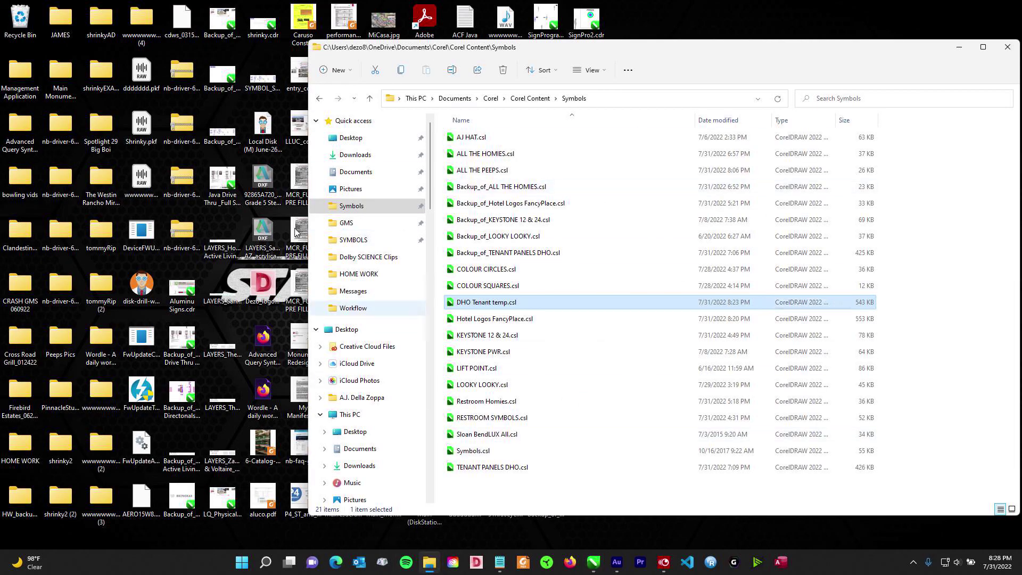
double_click(494, 304)
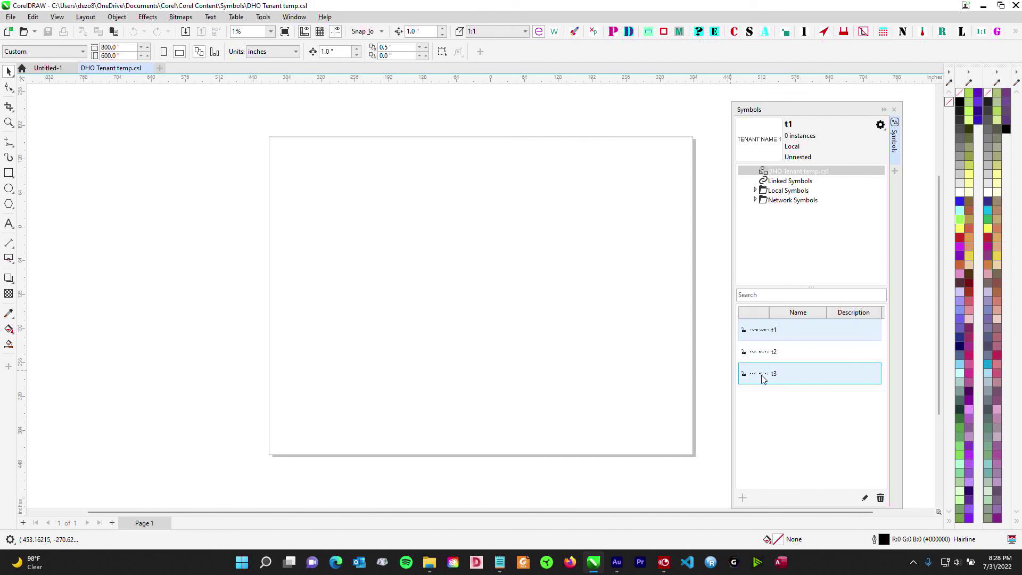
drag(761, 376, 441, 285)
scroll(451, 273, up, 2)
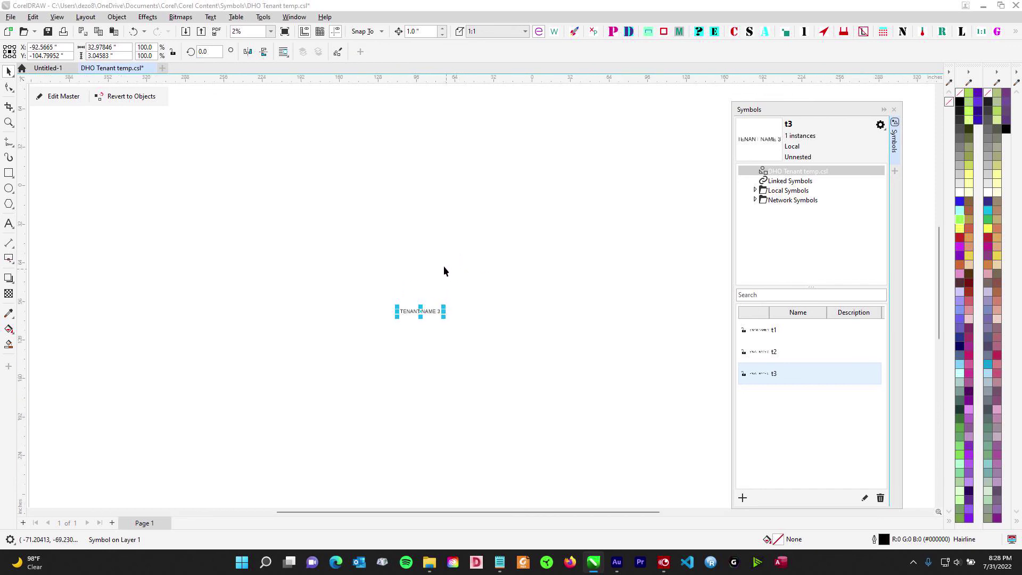
scroll(538, 245, up, 2)
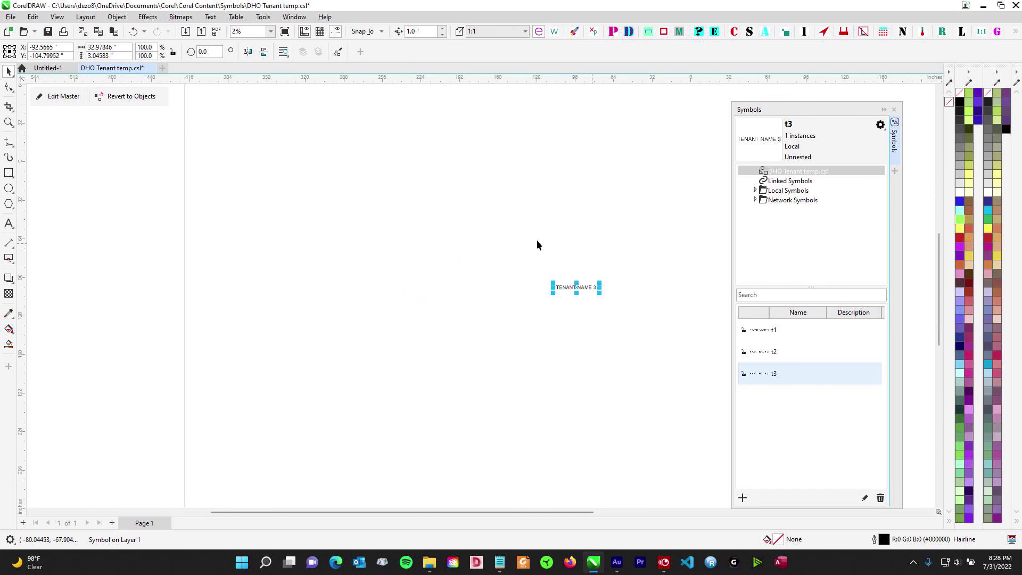
Step: Edit the master of symbol t3 and draw a red-filled circle about 17 inches across beside the TENANT NAME 3 text
click(63, 98)
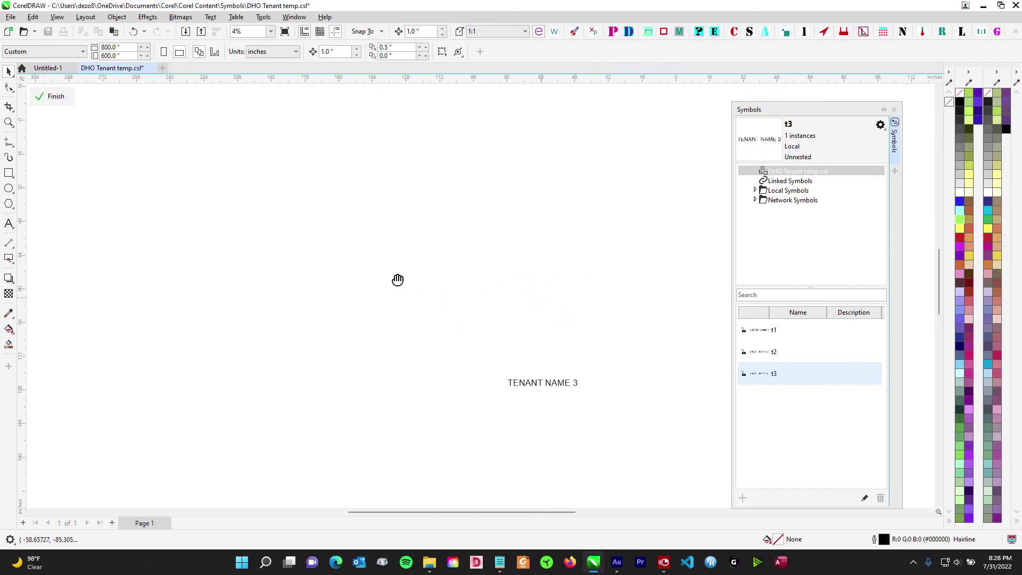
scroll(397, 282, down, 1)
scroll(399, 322, up, 5)
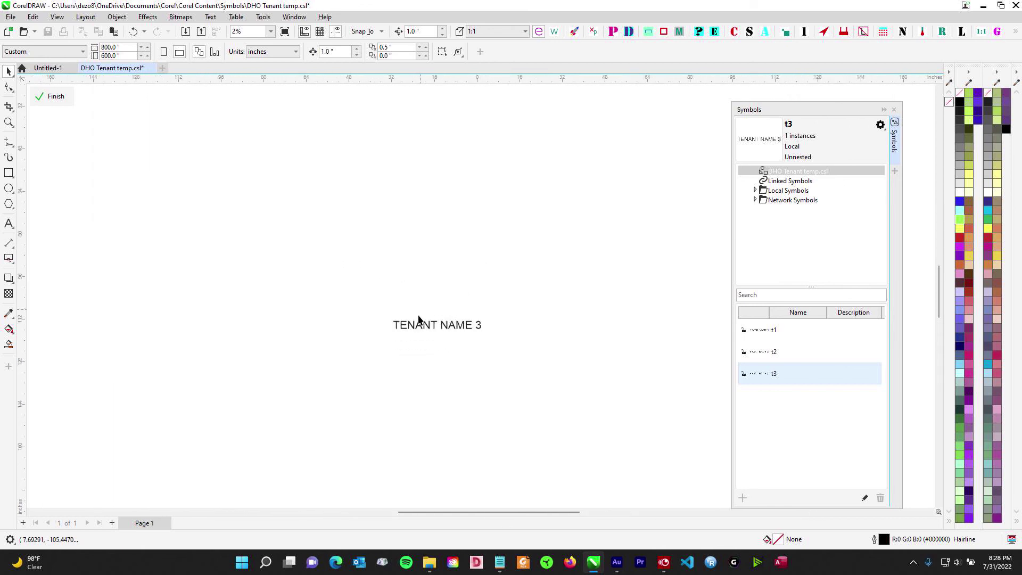
scroll(585, 319, down, 3)
drag(568, 224, 606, 307)
mouse_move(435, 264)
mouse_down()
mouse_move(477, 236)
mouse_move(503, 232)
mouse_up()
click(9, 188)
mouse_move(418, 262)
mouse_down()
mouse_move(449, 306)
mouse_move(459, 298)
mouse_up()
scroll(468, 237, up, 2)
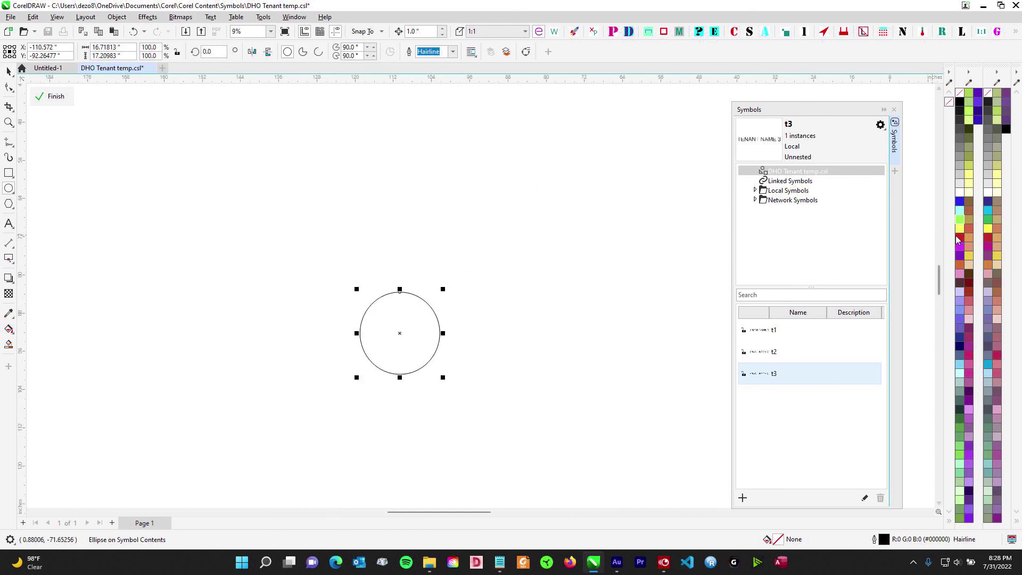
click(959, 238)
click(8, 71)
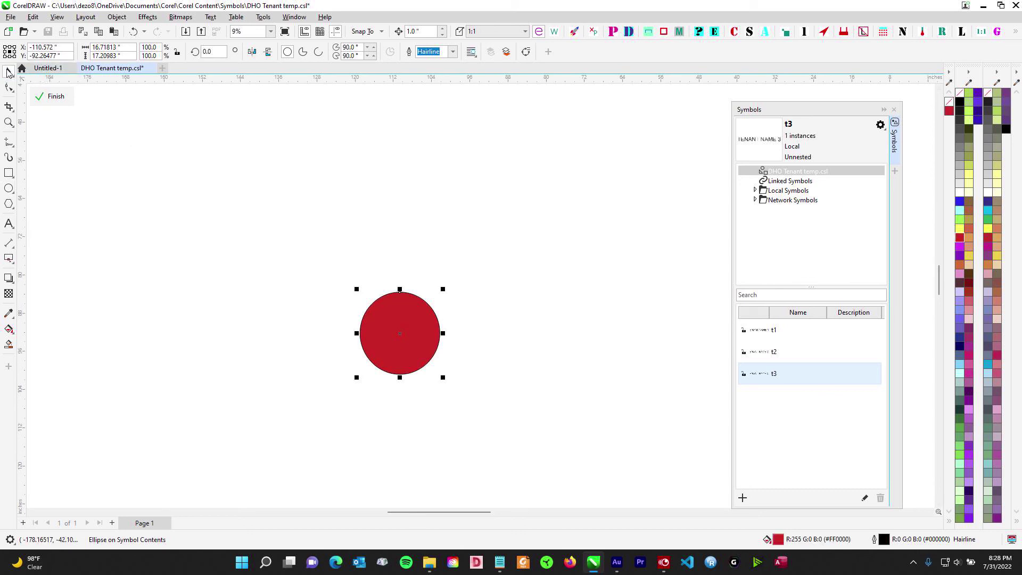
click(167, 187)
Step: Add a bold white letter F, centre it on the red circle and enlarge it
click(9, 223)
click(150, 244)
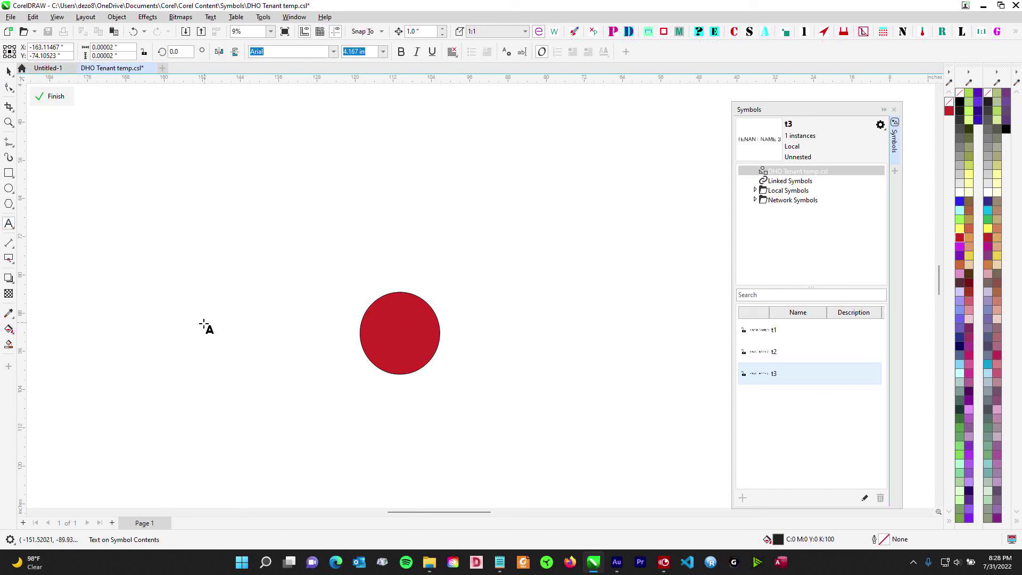
text(F)
key(ctrl+space)
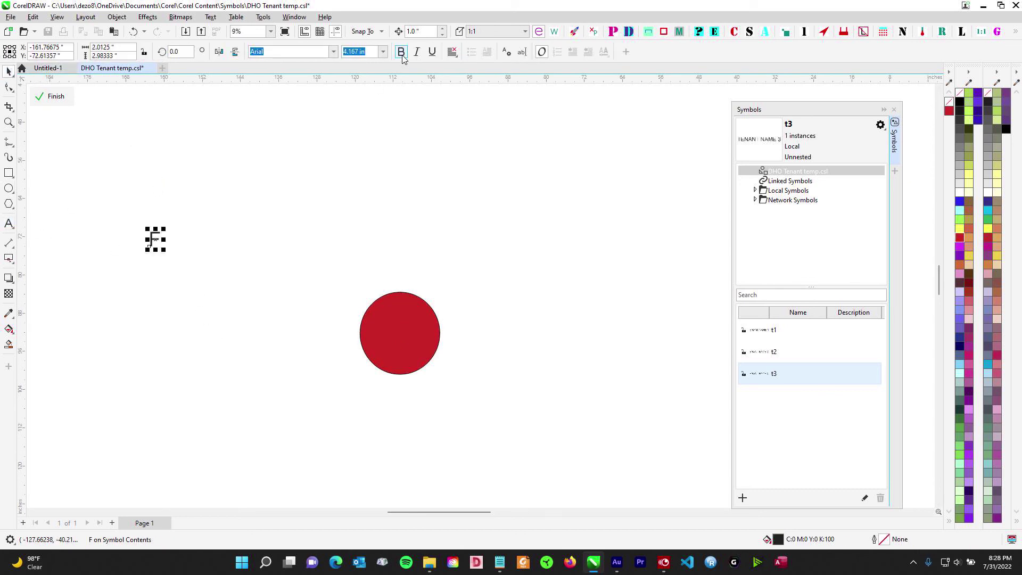
click(960, 213)
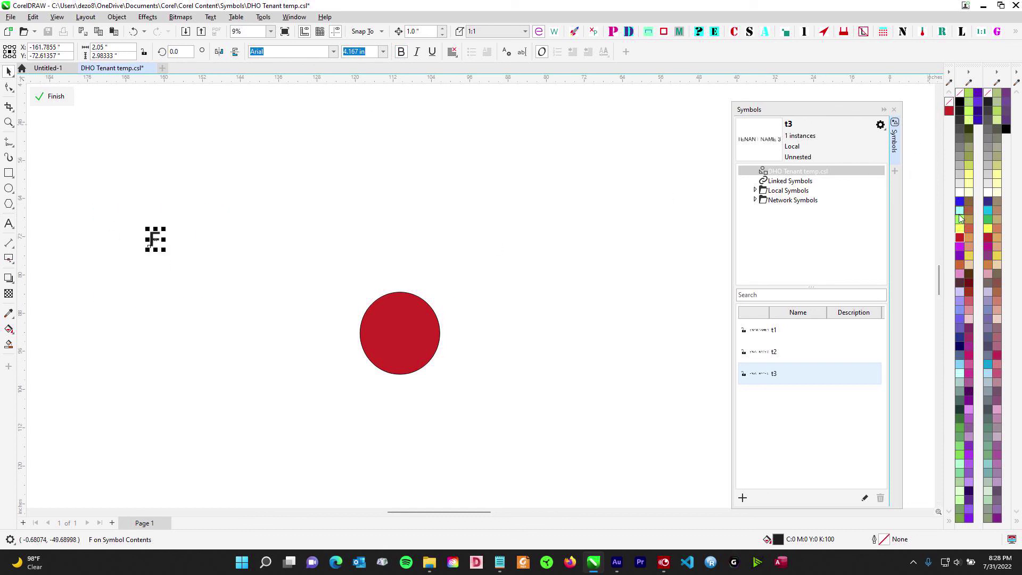
drag(437, 384, 579, 439)
key(c)
key(e)
scroll(588, 388, down, 1)
drag(589, 379, 356, 306)
click(401, 316)
drag(238, 231, 335, 241)
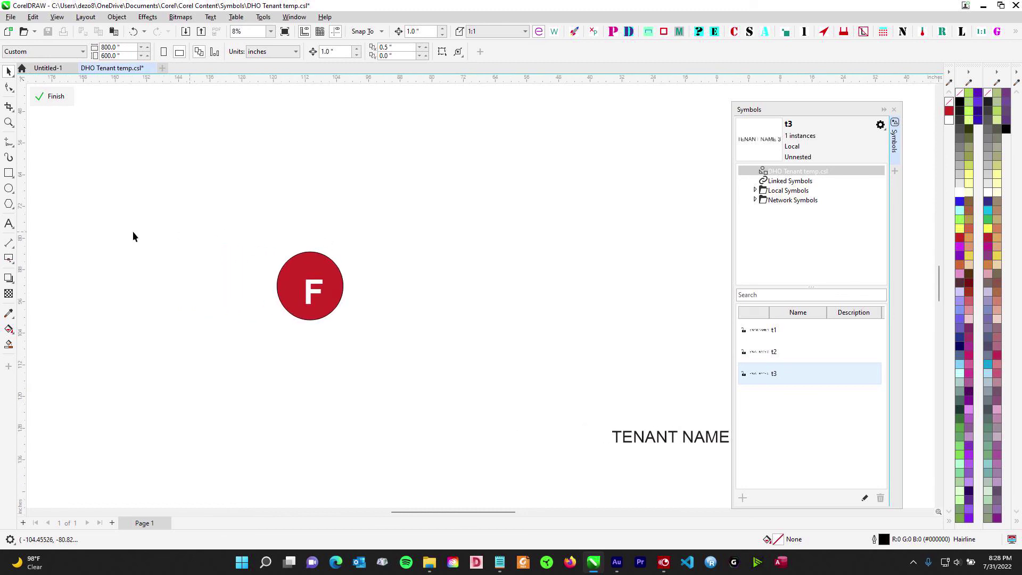
Step: Add the text FREDS beside the circle in Bodoni MT Condensed and enlarge it
click(14, 222)
click(374, 284)
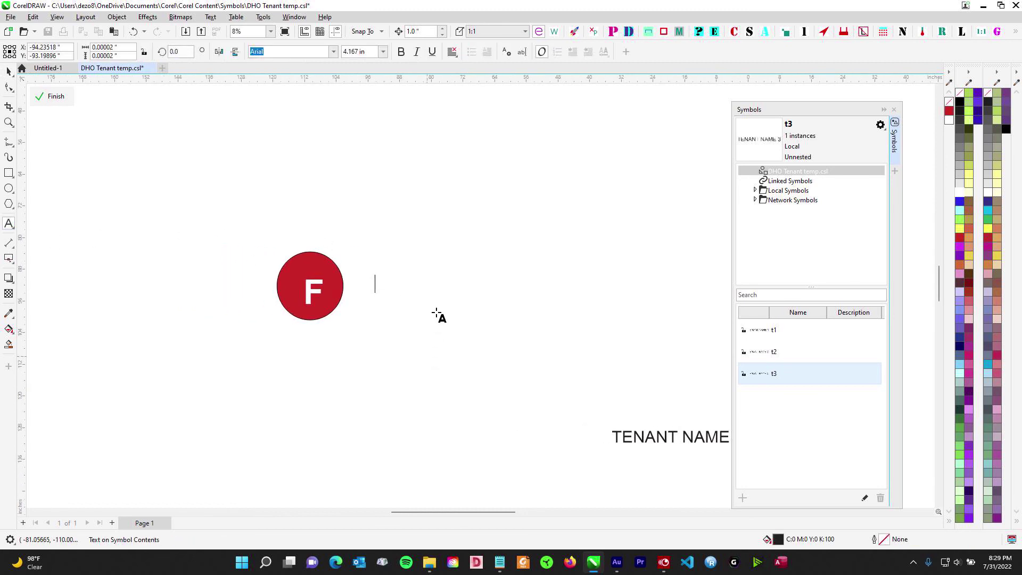
text(FREDS)
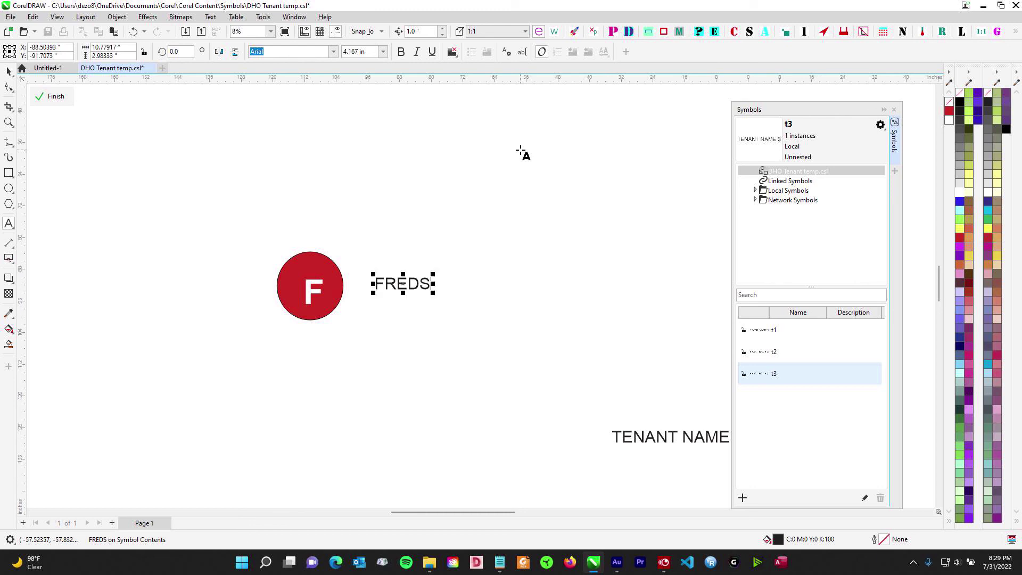
click(333, 51)
click(297, 126)
scroll(405, 300, up, 2)
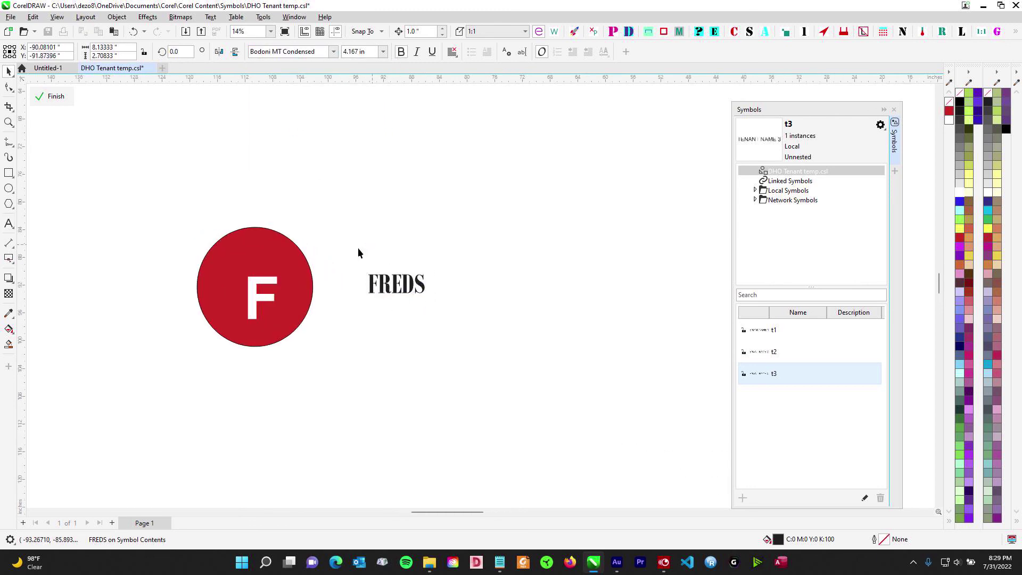
mouse_move(426, 294)
mouse_down()
mouse_move(497, 361)
mouse_move(426, 220)
mouse_move(409, 290)
mouse_up()
Step: Move the circle, F and FREDS together just above the TENANT NAME 3 text, and delete that text
scroll(536, 177, down, 1)
drag(267, 162, 579, 291)
scroll(579, 290, down, 1)
drag(476, 266, 502, 303)
scroll(481, 321, up, 1)
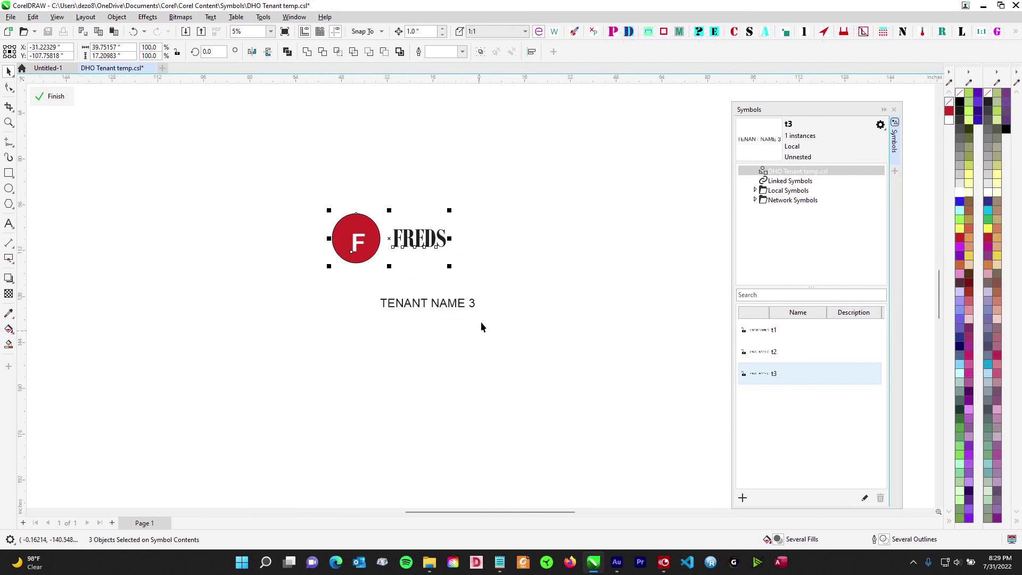
drag(353, 292, 354, 292)
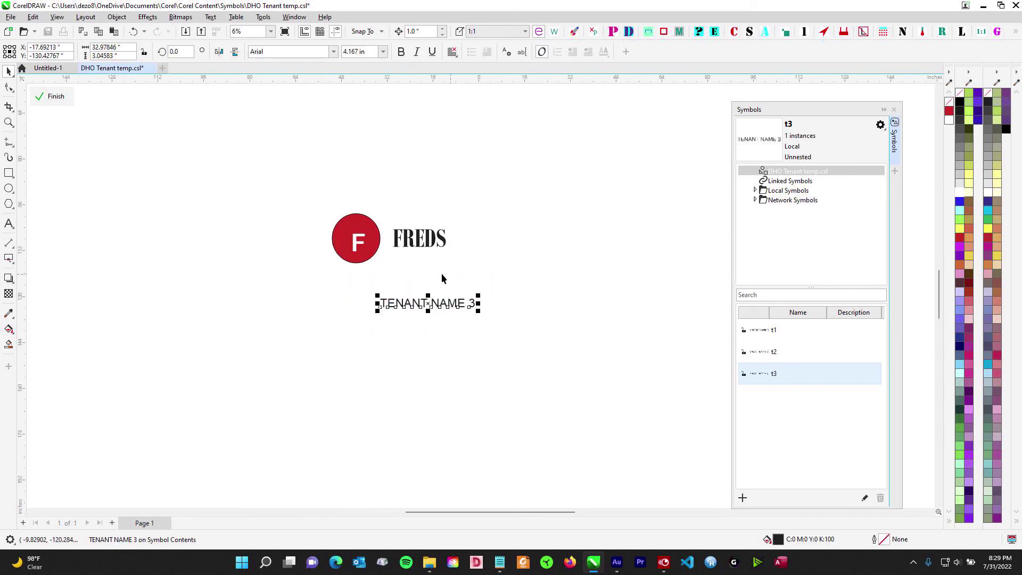
key(Delete)
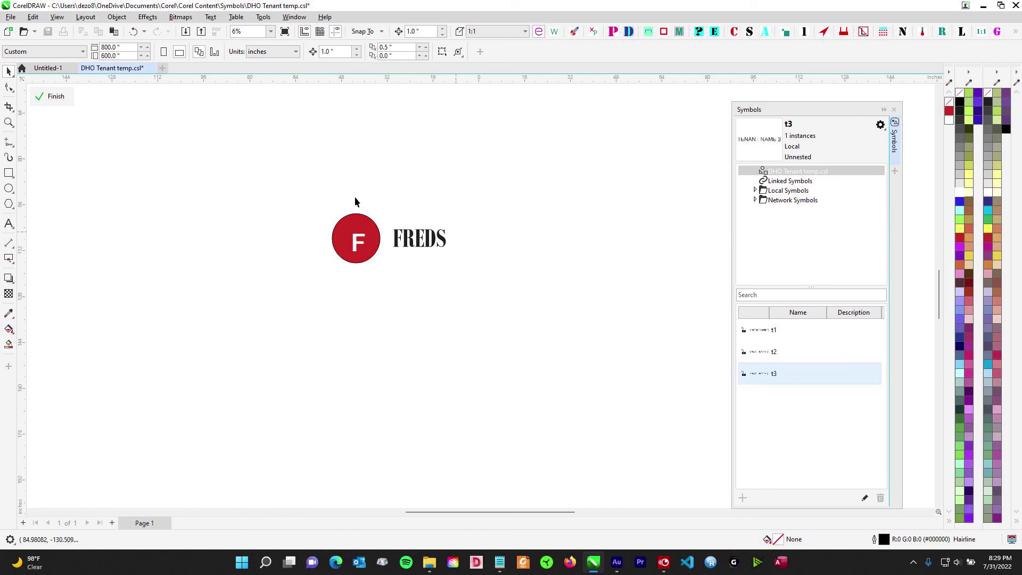
scroll(549, 315, down, 3)
drag(633, 354, 446, 368)
scroll(362, 312, up, 6)
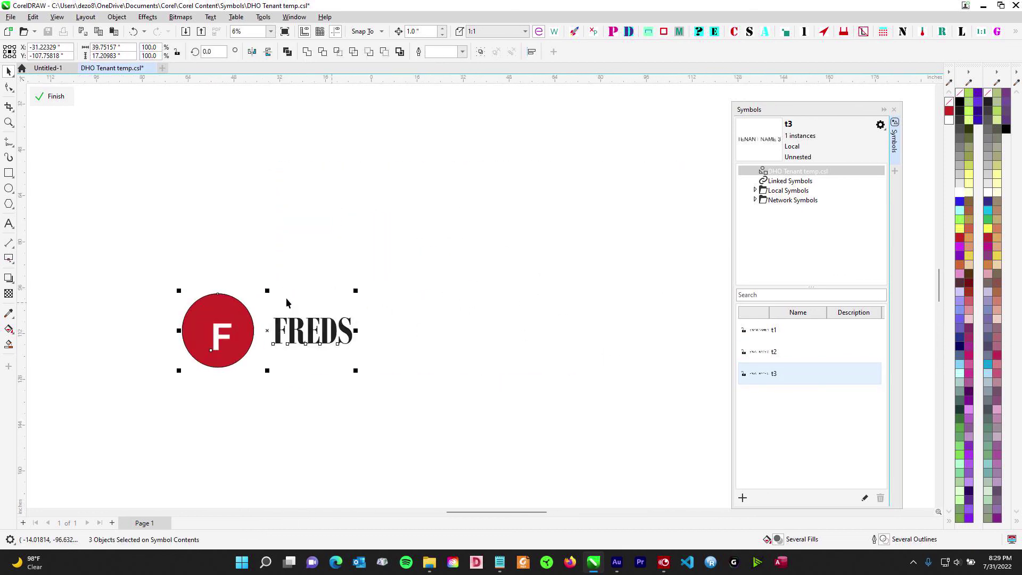
scroll(467, 274, down, 2)
scroll(399, 229, up, 2)
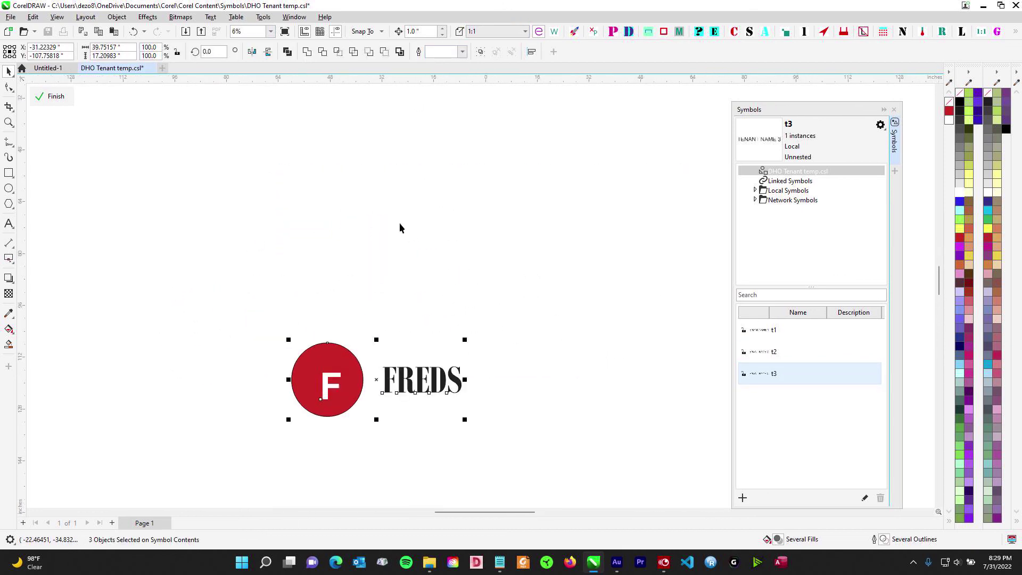
scroll(515, 397, down, 3)
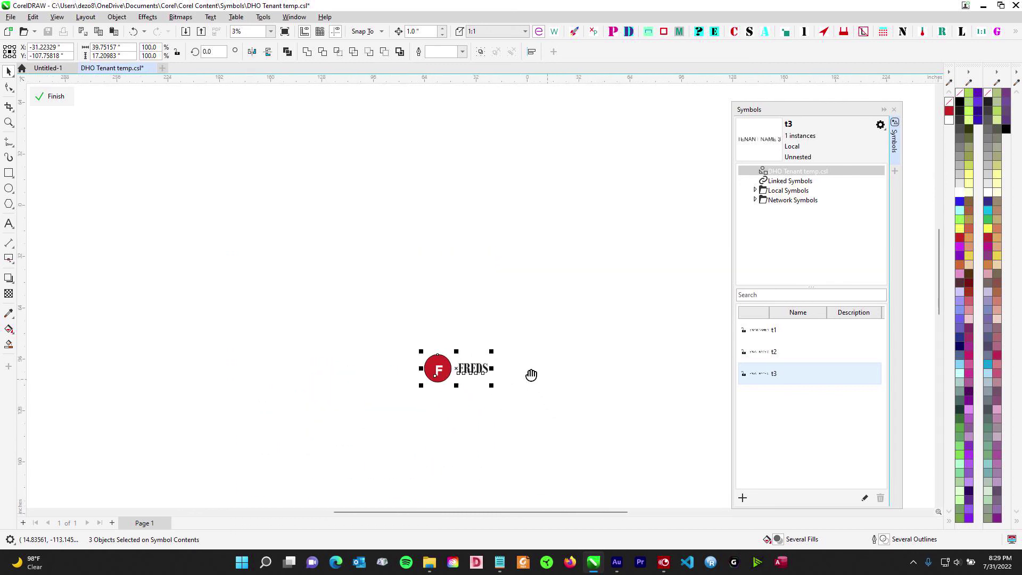
scroll(522, 374, up, 2)
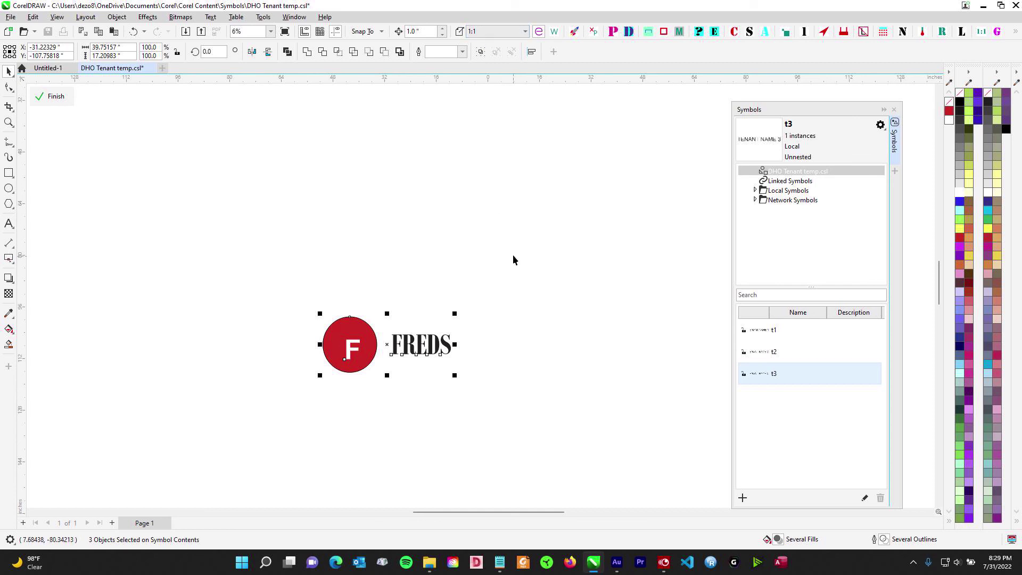
scroll(520, 249, down, 1)
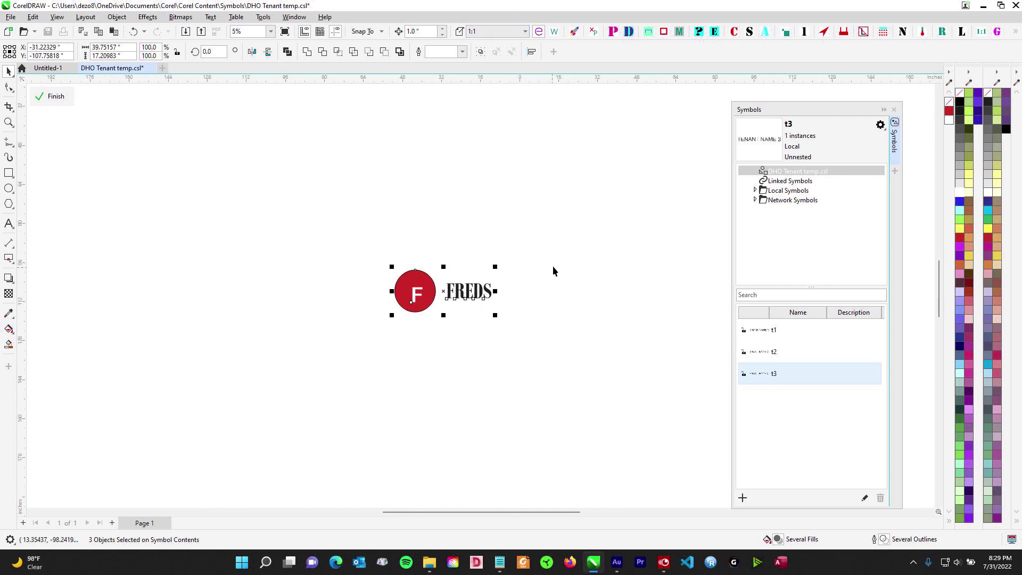
scroll(552, 285, down, 3)
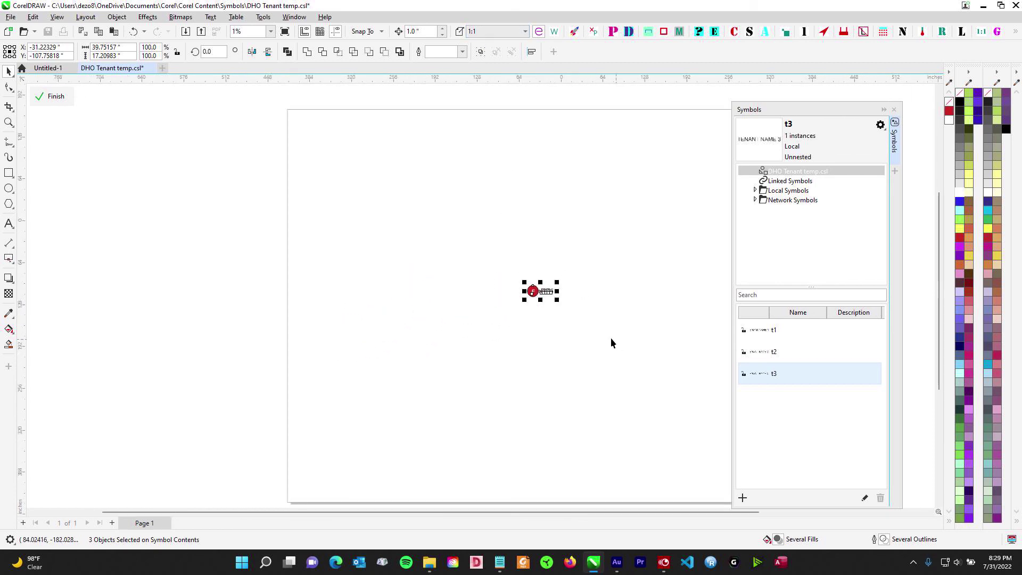
scroll(611, 338, up, 2)
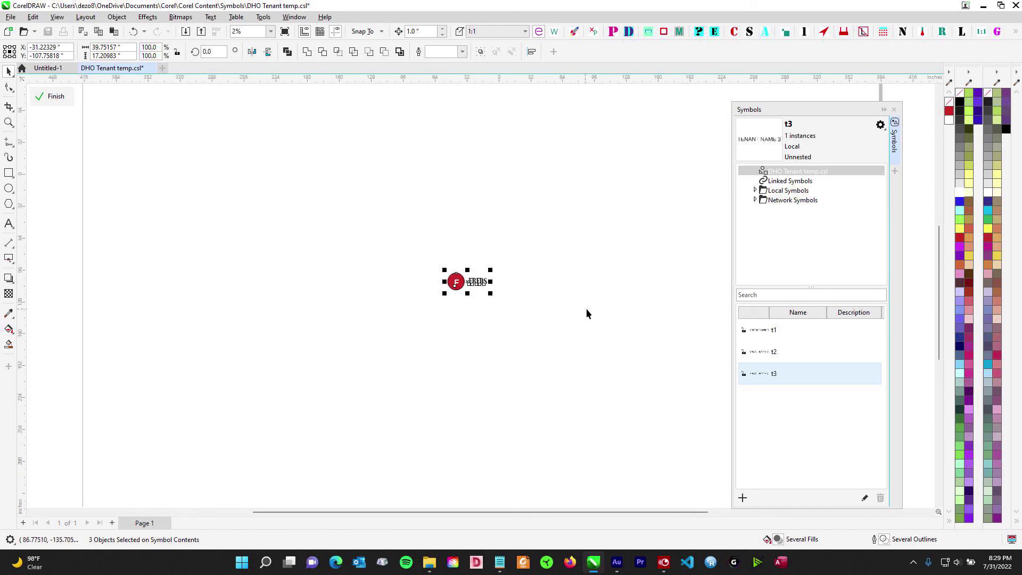
scroll(393, 236, up, 1)
scroll(528, 388, up, 1)
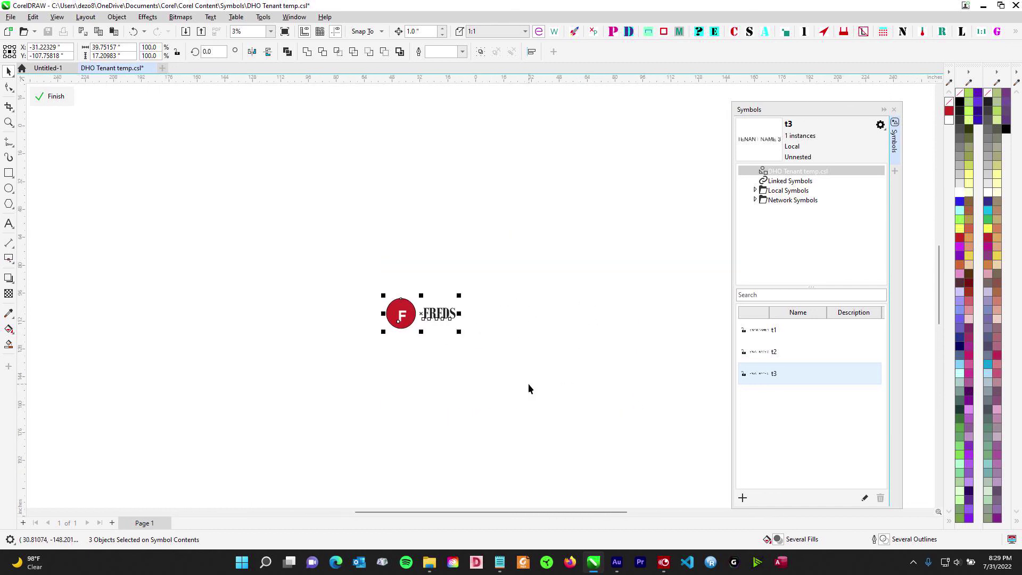
Step: Finish editing symbol t3 and close the library DHO Tenant temp.csl with its changes saved
click(53, 97)
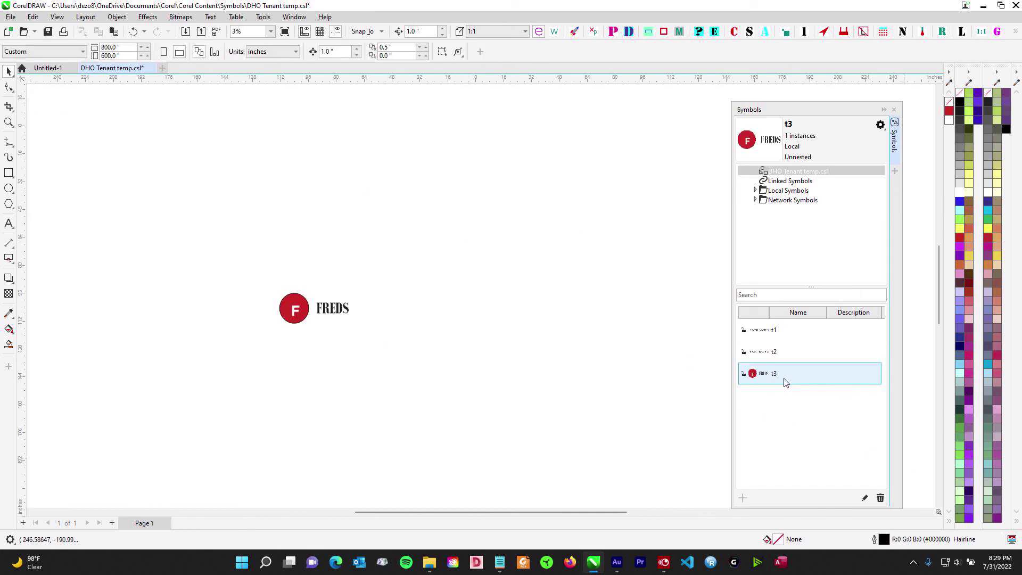
scroll(426, 277, down, 1)
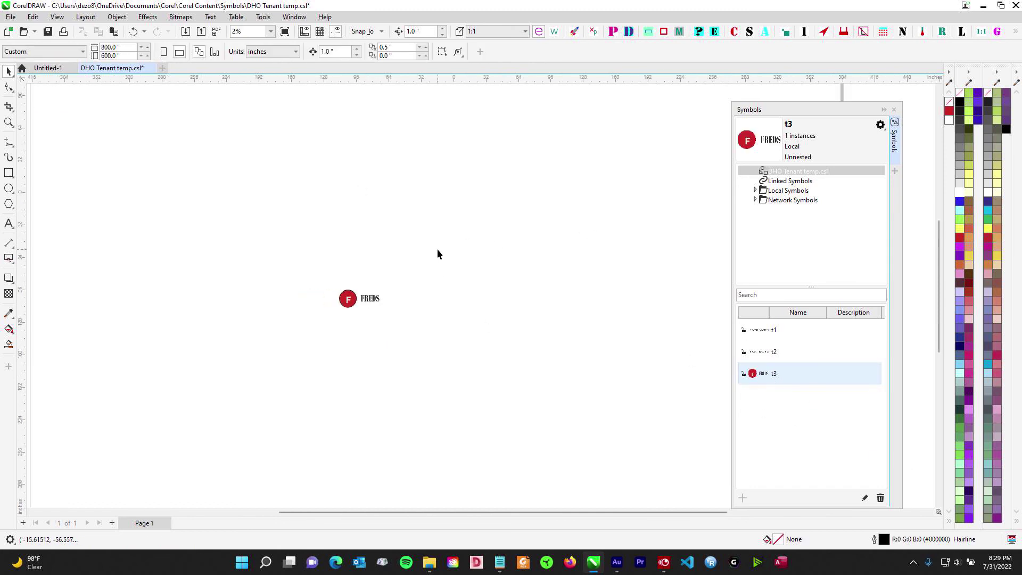
click(149, 68)
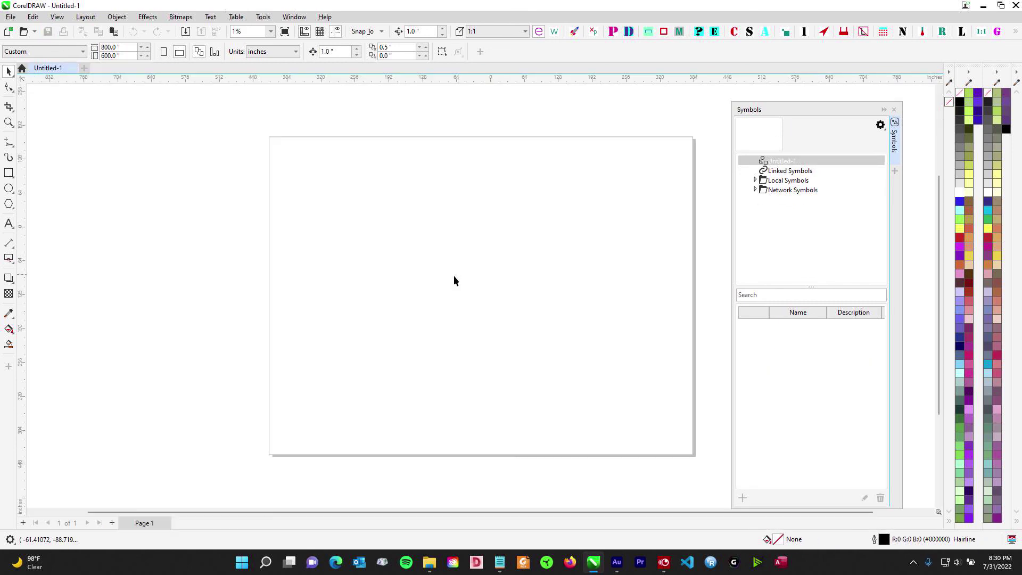
Step: Open the recent sign drawing pro2.cdr and bring the sign on Page 1 into close view
click(11, 16)
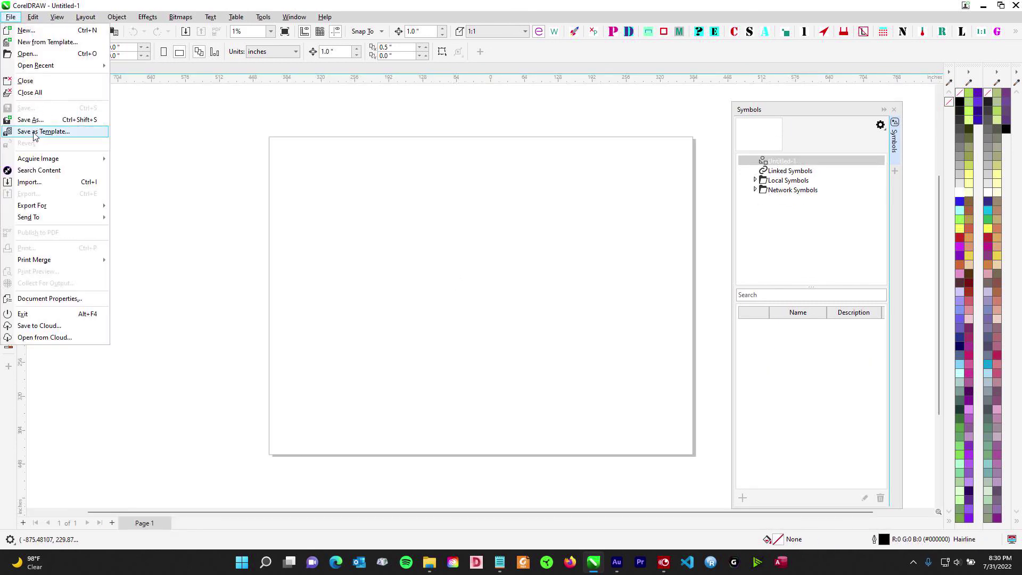
mouse_move(24, 65)
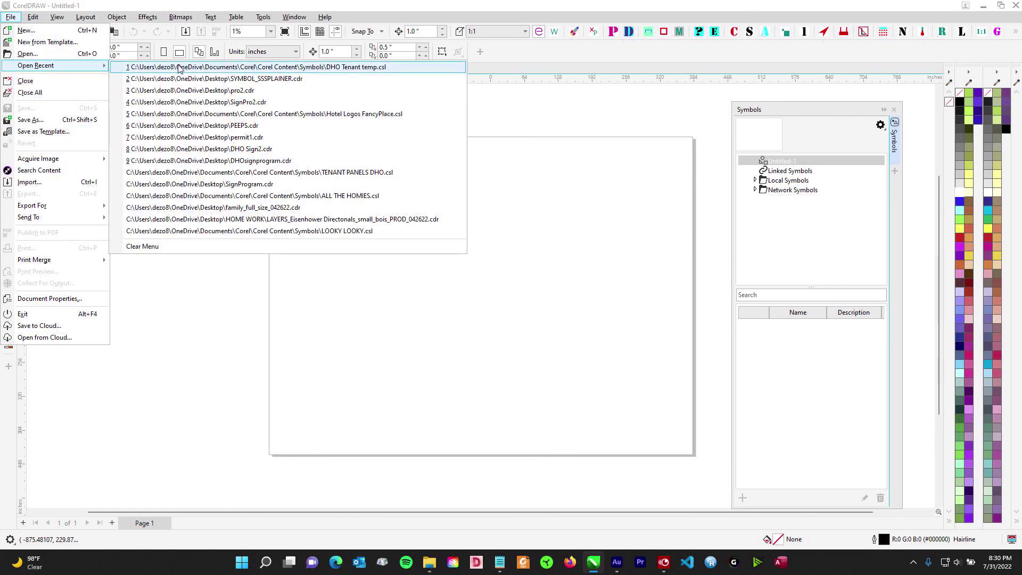
click(218, 92)
scroll(440, 212, up, 5)
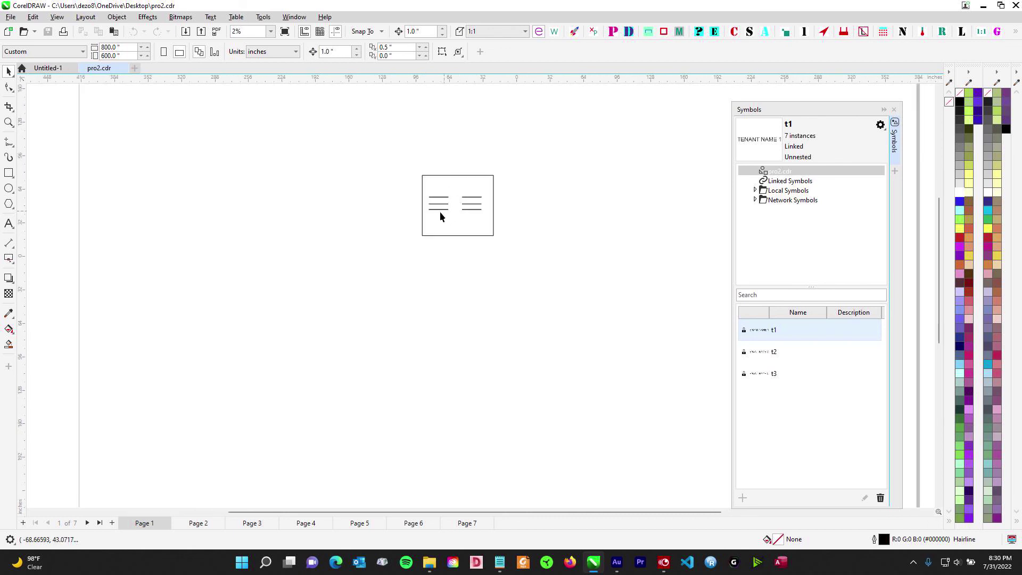
scroll(446, 215, up, 2)
Step: Check the linked tenant name instances in the sign's first column for available symbol updates
click(438, 213)
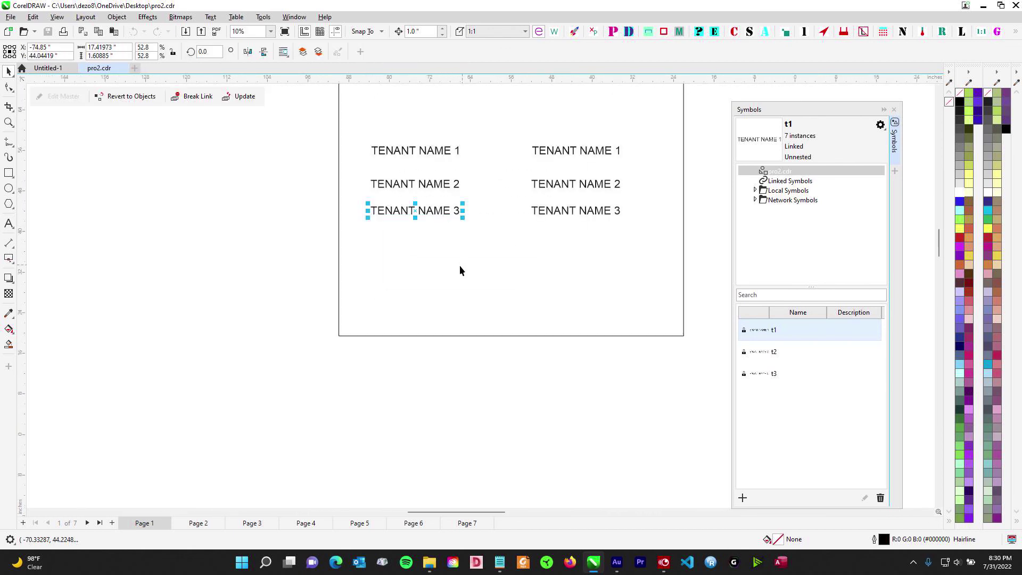
click(448, 162)
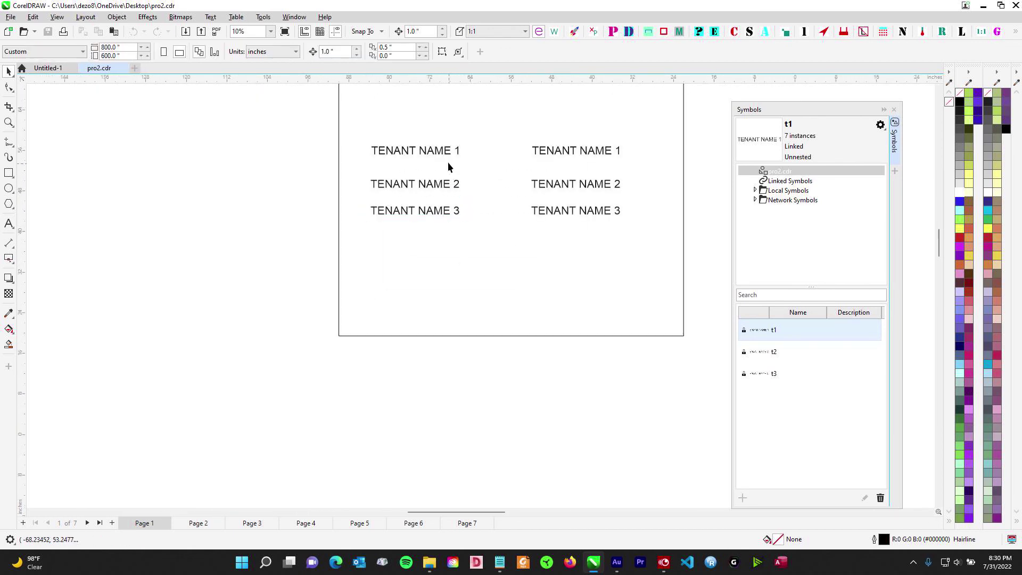
click(445, 151)
click(438, 183)
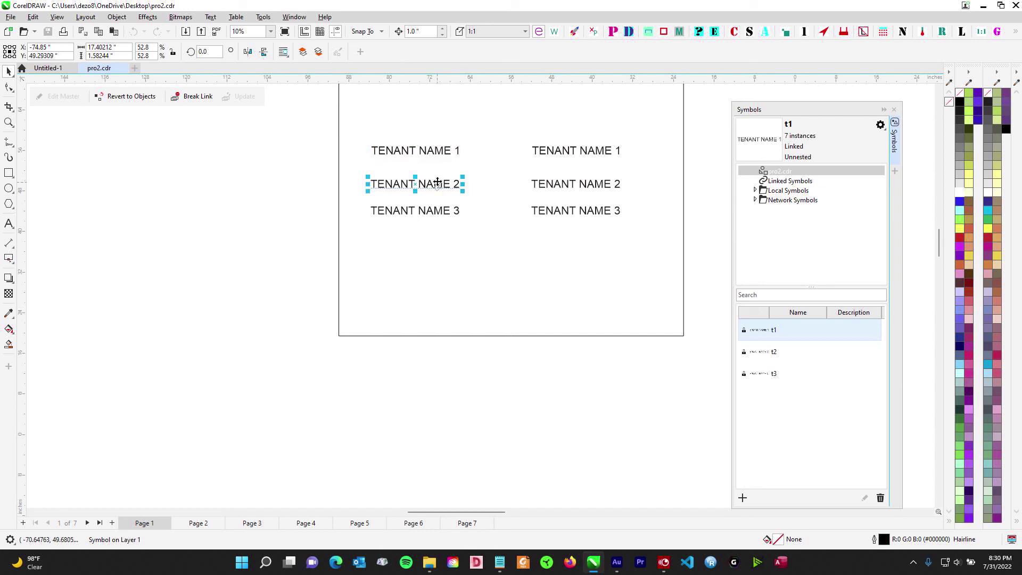
Step: Update the linked TENANT NAME 3 symbol on Page 1 from its library and inspect both of its instances
click(448, 213)
click(445, 211)
scroll(294, 172, down, 1)
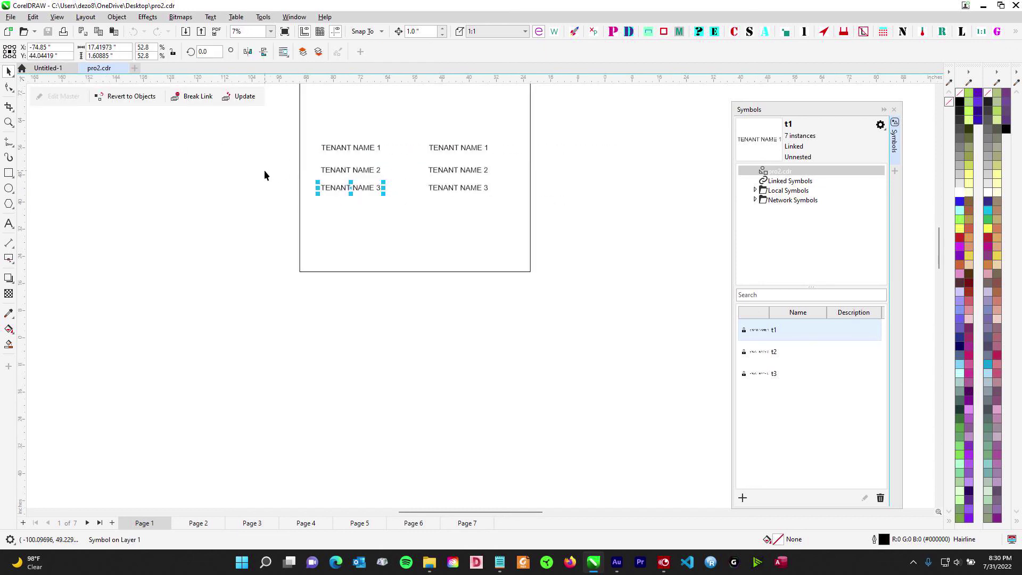
click(241, 97)
click(346, 325)
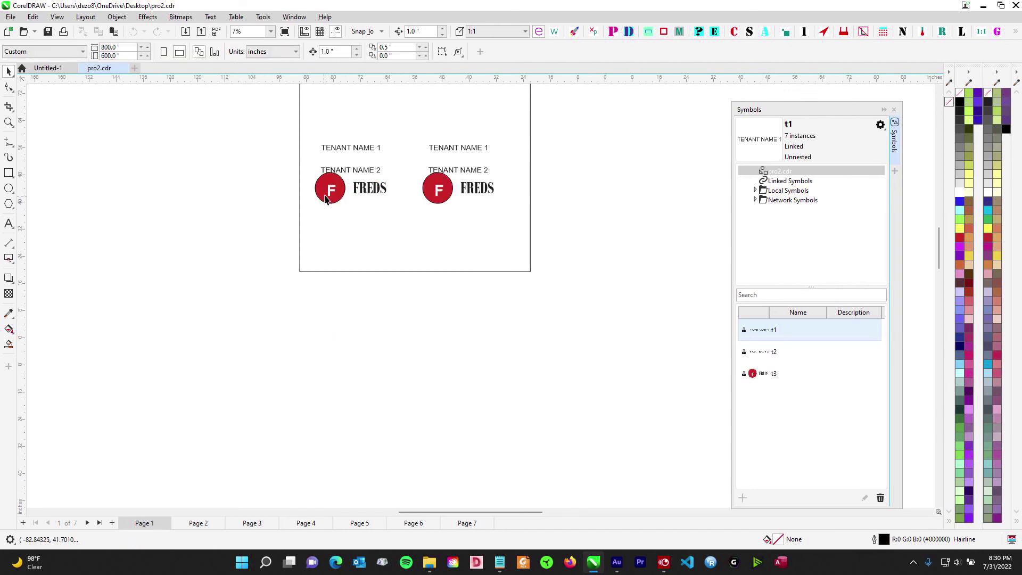
scroll(421, 189, up, 3)
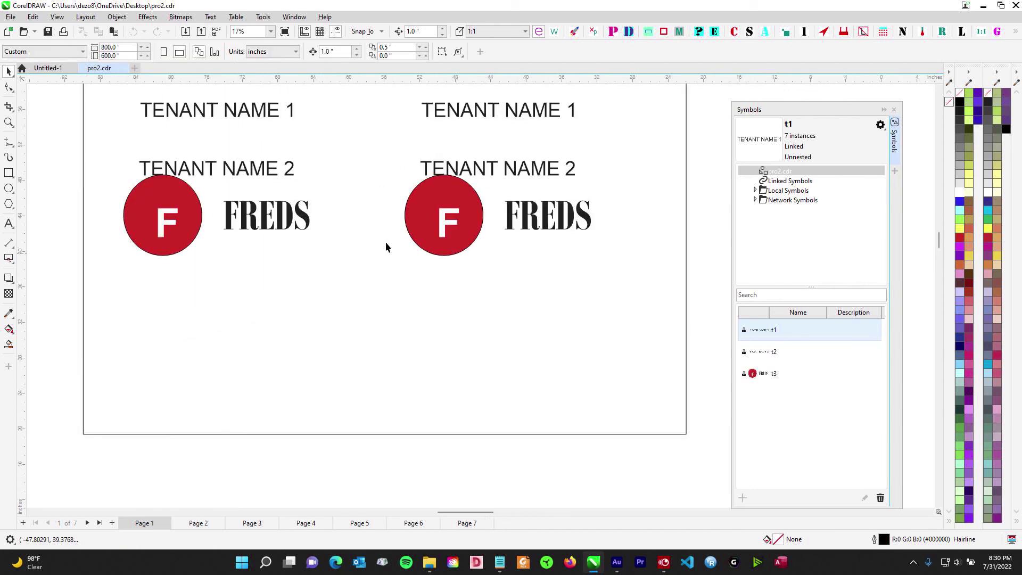
scroll(213, 271, down, 4)
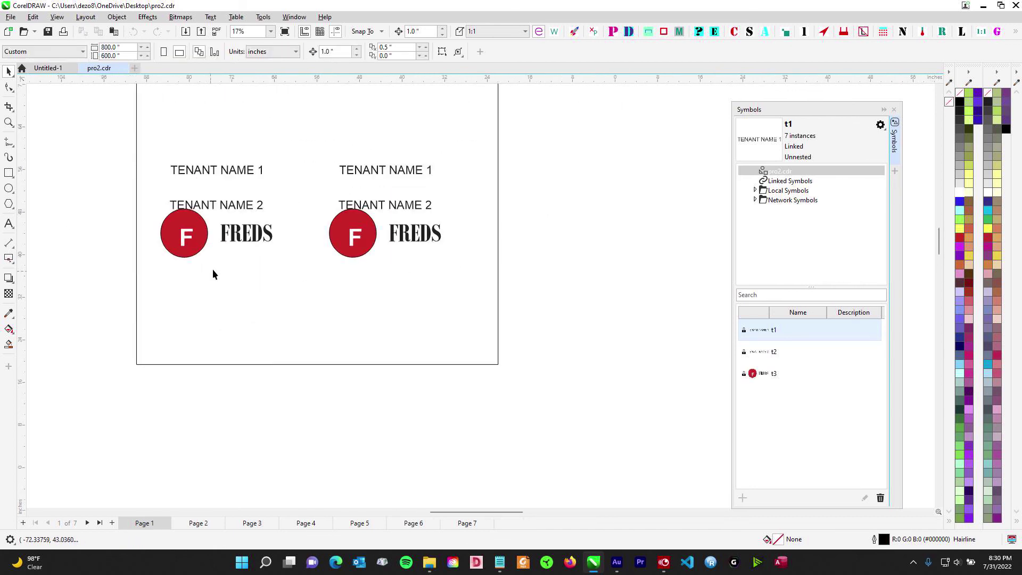
Step: Inspect the linked tenant symbol instances on Page 2 and Page 3 for the updated FREDS logo
click(198, 523)
scroll(367, 410, down, 1)
scroll(372, 407, up, 2)
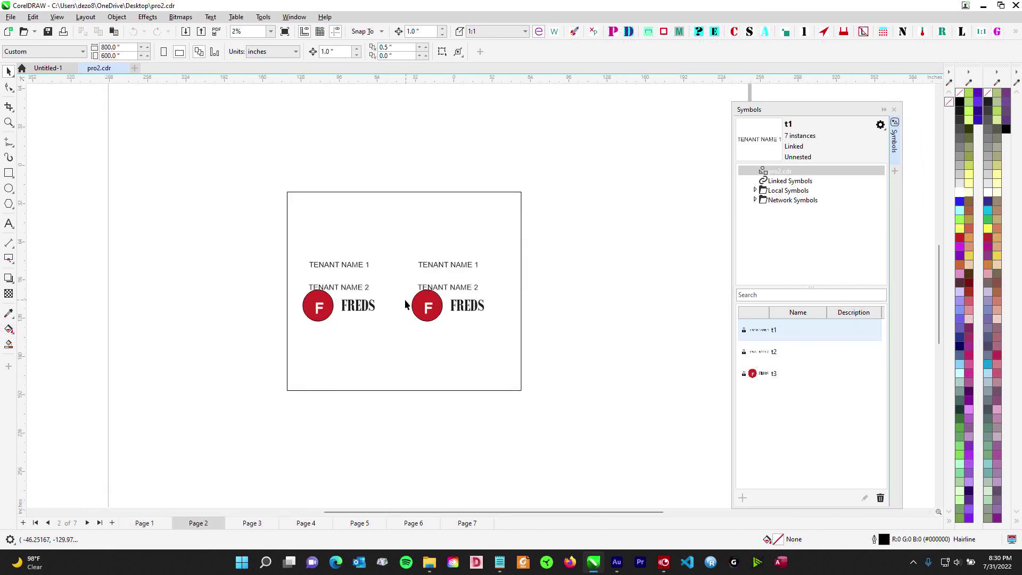
scroll(405, 303, up, 2)
click(252, 523)
scroll(319, 390, up, 1)
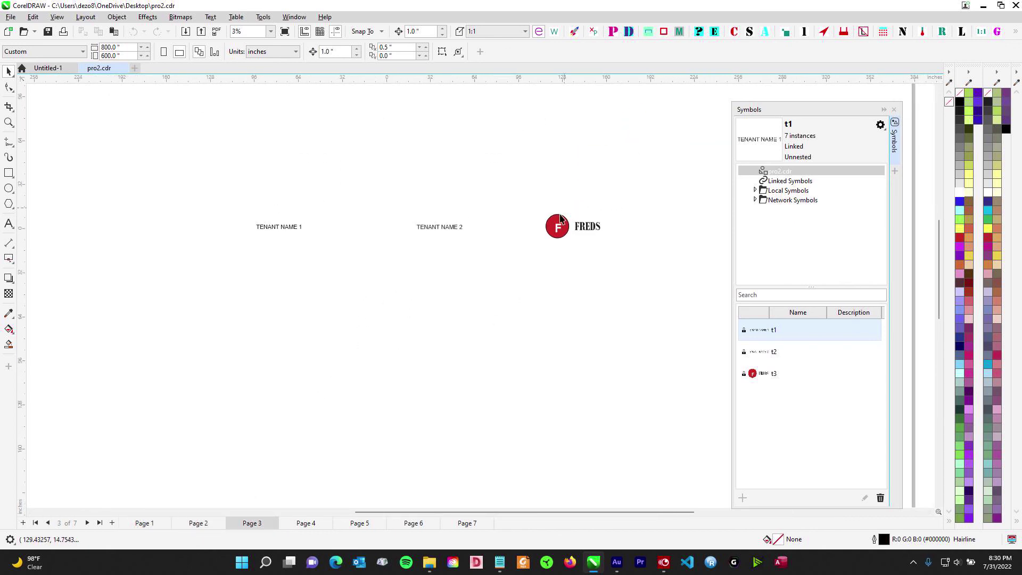
Step: Check Page 4 and the sign on Page 7 for updated instances of tenant symbol t3
click(307, 523)
scroll(499, 297, down, 2)
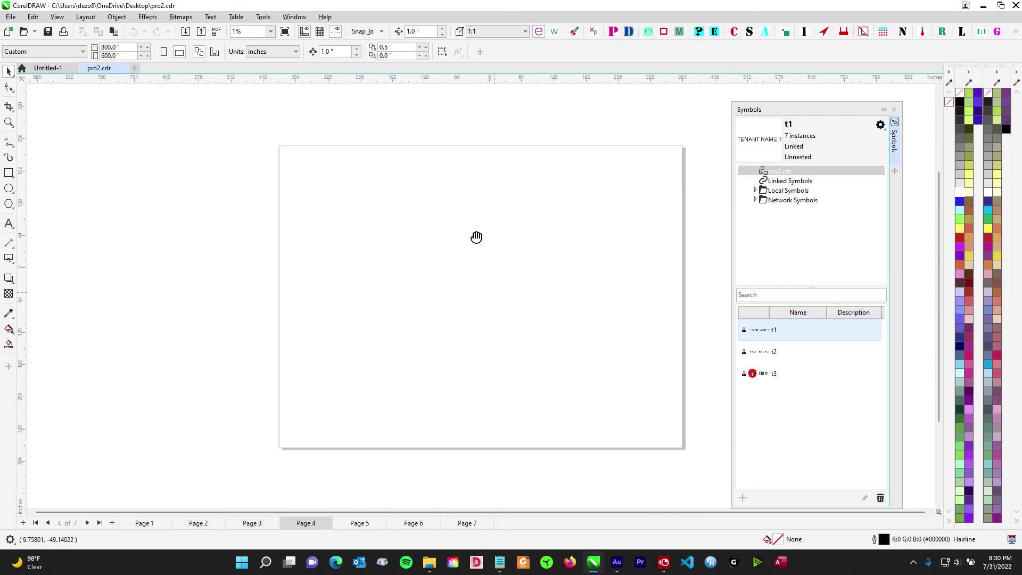
click(467, 523)
scroll(476, 211, up, 2)
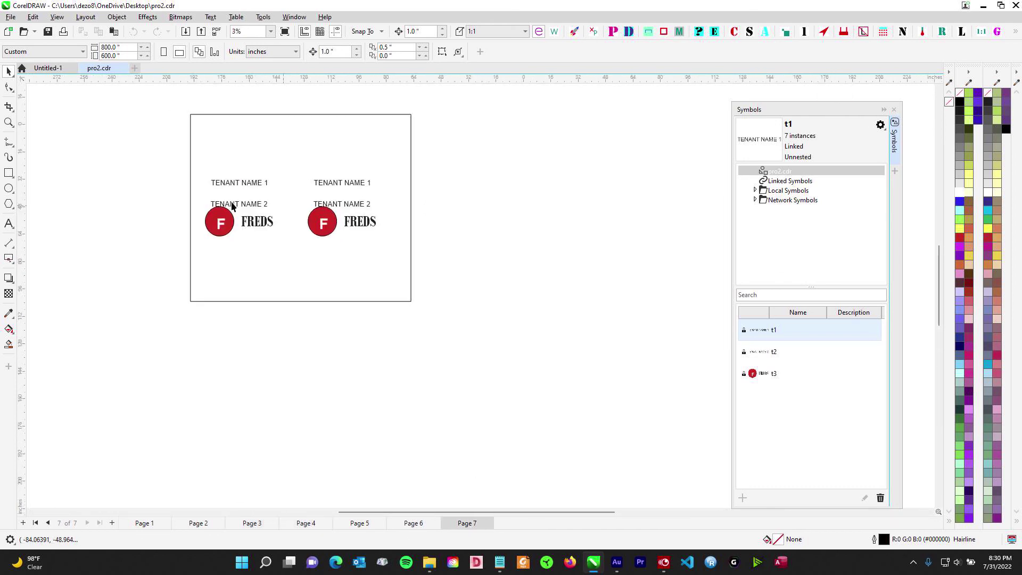
scroll(501, 314, down, 2)
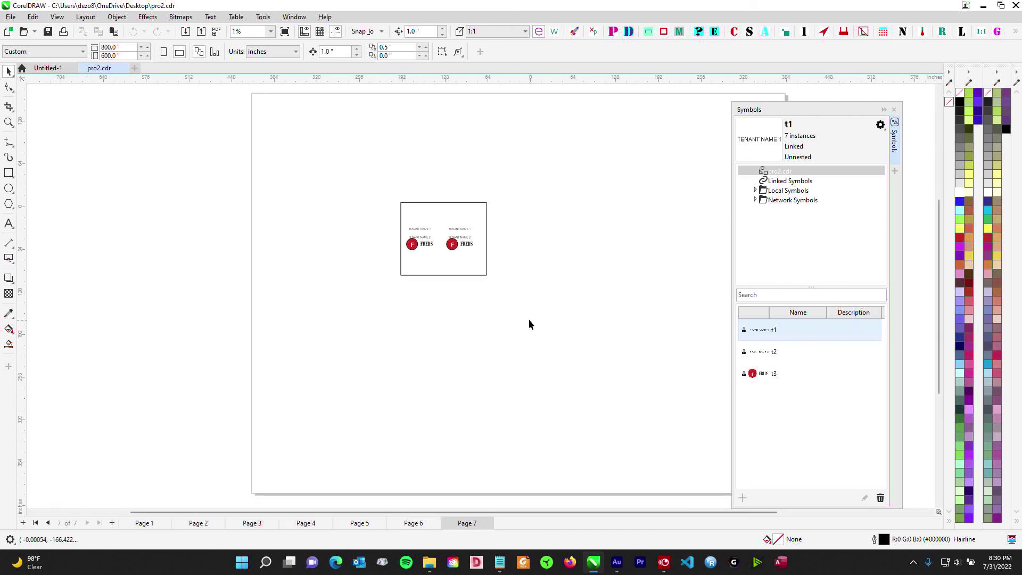
scroll(373, 158, up, 2)
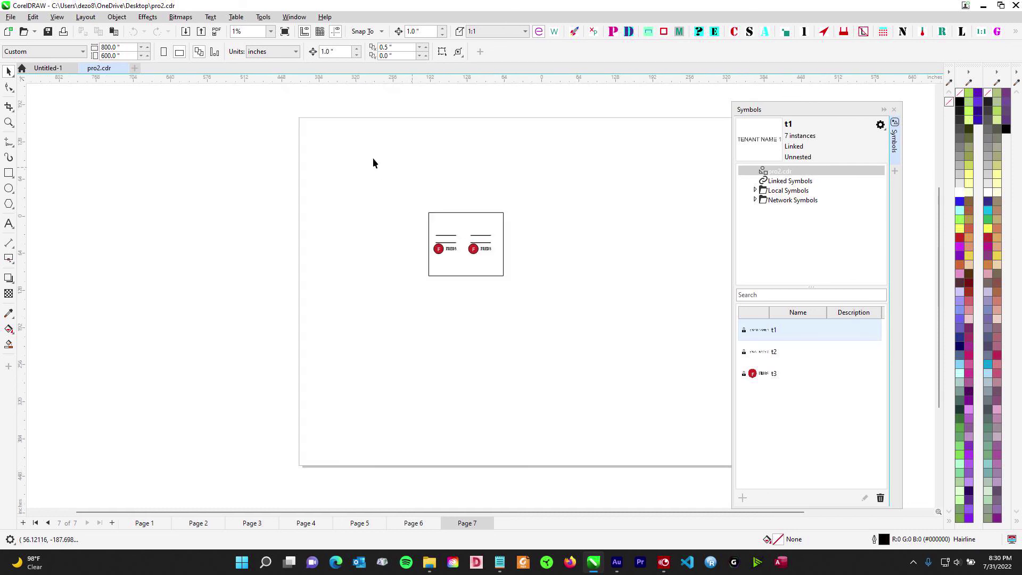
scroll(298, 151, down, 1)
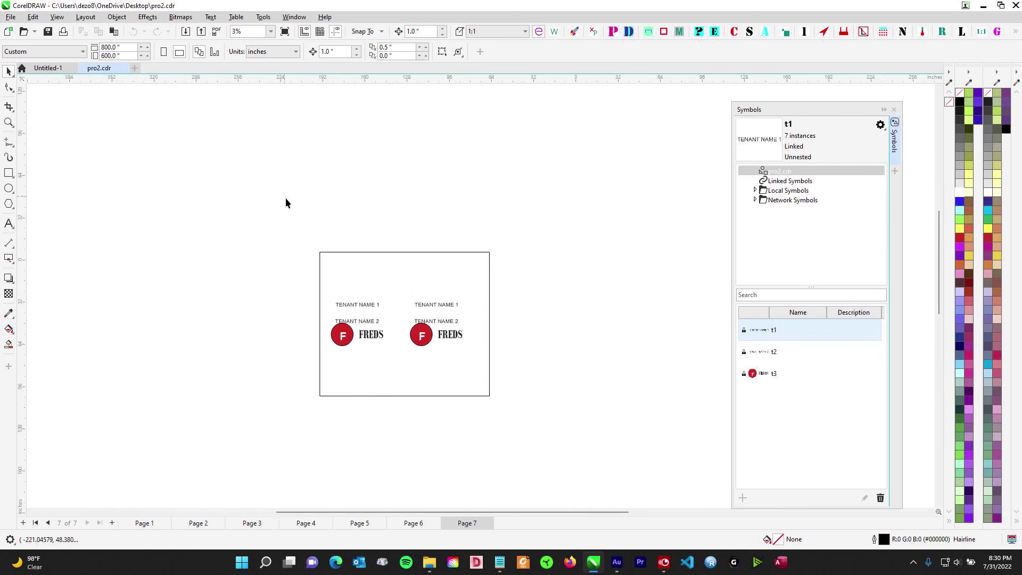